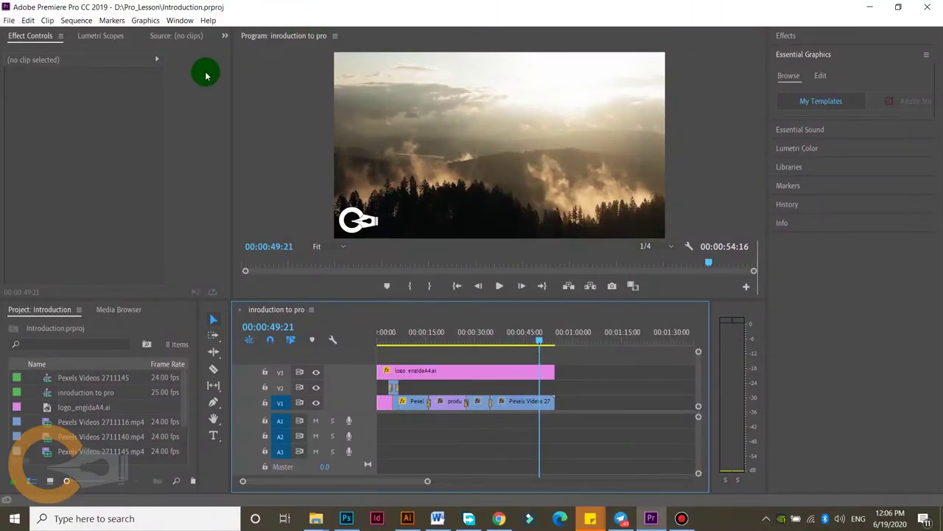
Step: Scrub the playhead back toward the start to preview the forest clip
{"action": "left_click", "coordinate": [538, 342]}
{"action": "mouse_move", "coordinate": [535, 343]}
{"action": "left_mouse_down"}
{"action": "mouse_move", "coordinate": [378, 351]}
{"action": "mouse_move", "coordinate": [465, 373]}
{"action": "left_mouse_up"}
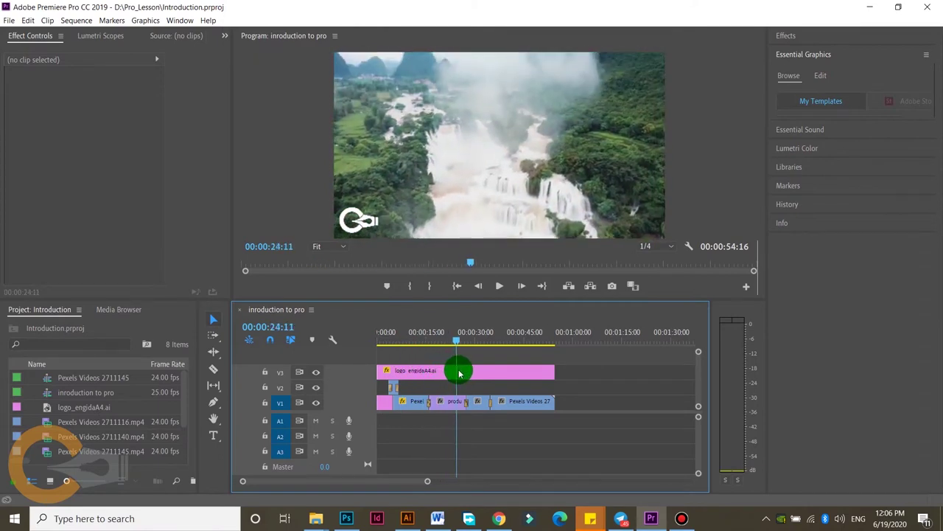
{"action": "mouse_move", "coordinate": [466, 374]}
{"action": "left_mouse_down"}
{"action": "mouse_move", "coordinate": [427, 382]}
{"action": "mouse_move", "coordinate": [424, 337]}
{"action": "left_mouse_up"}
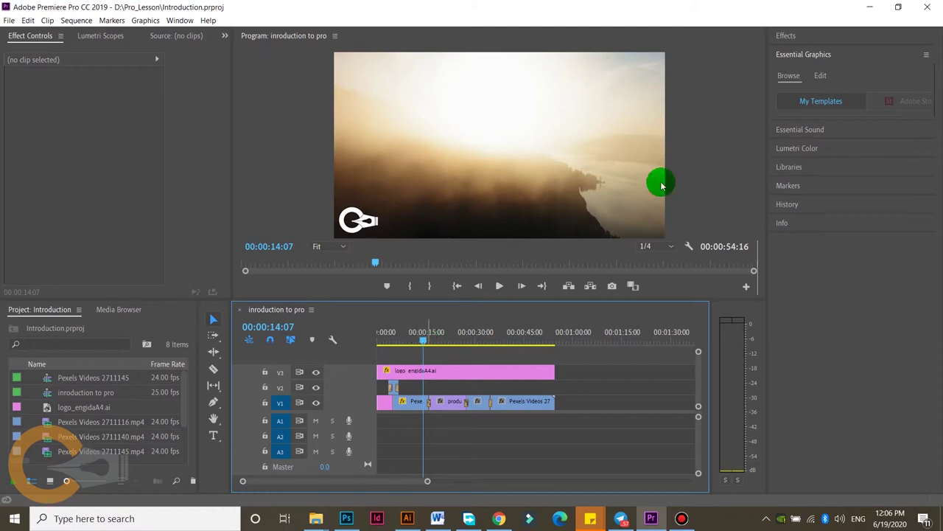
Step: Bring up the Effects browser, checking the Window panel list
{"action": "left_click", "coordinate": [791, 37]}
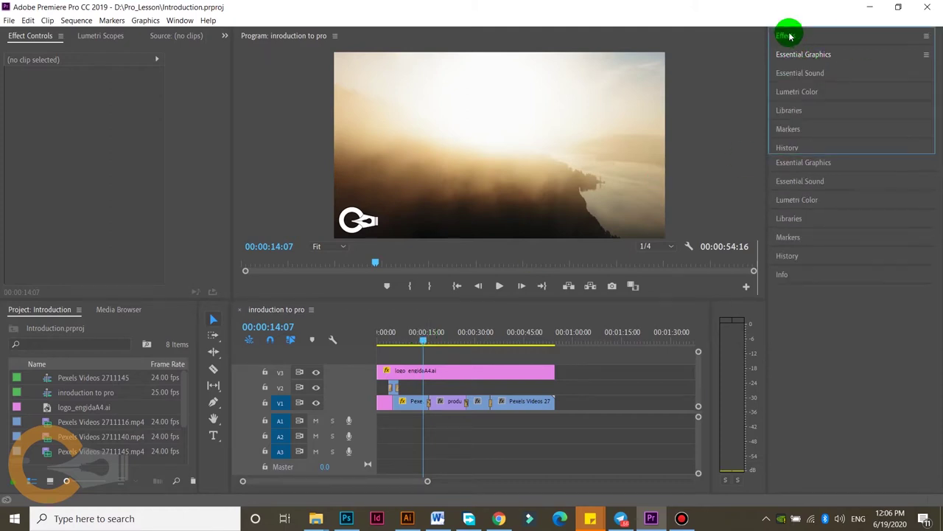
{"action": "left_click", "coordinate": [178, 24]}
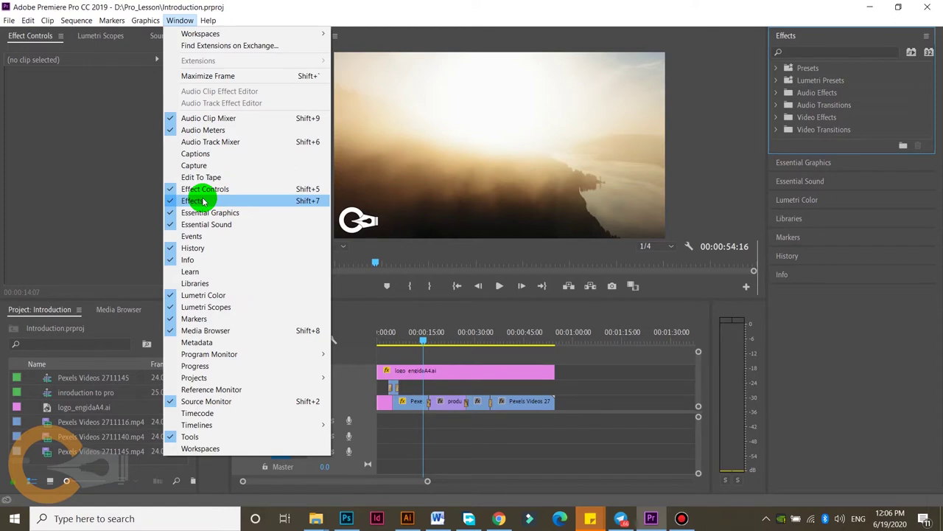
{"action": "left_click", "coordinate": [475, 426]}
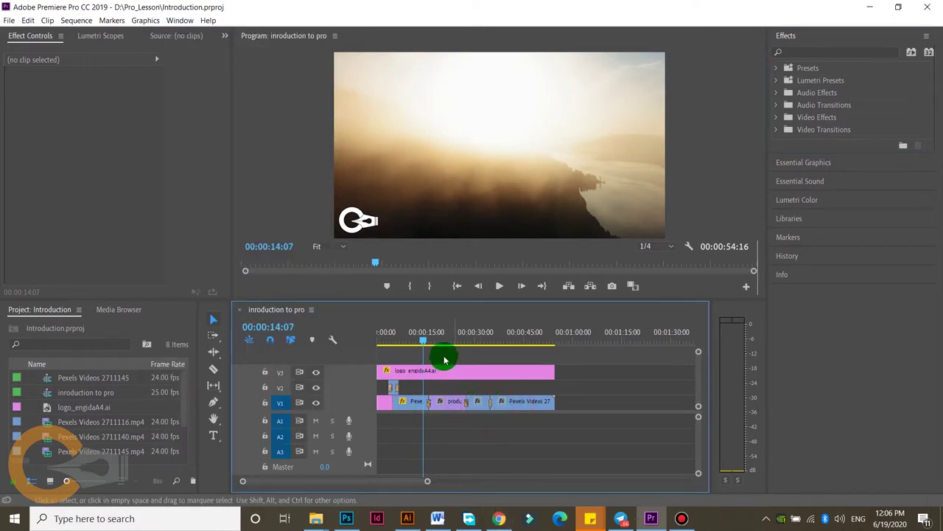
Step: Scrub back and forth through the sequence to review the forest footage
{"action": "left_click_drag", "start_coordinate": [420, 340], "coordinate": [514, 360]}
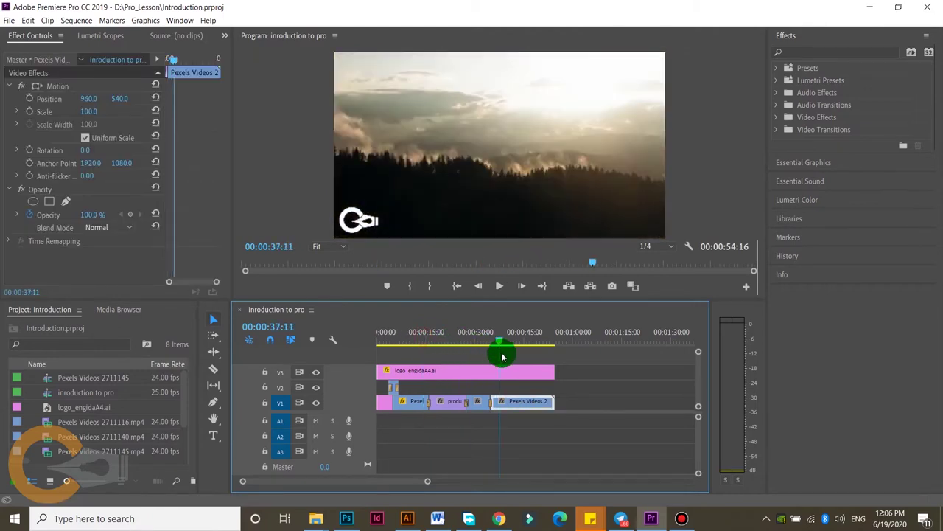
{"action": "left_click_drag", "start_coordinate": [514, 360], "coordinate": [488, 359]}
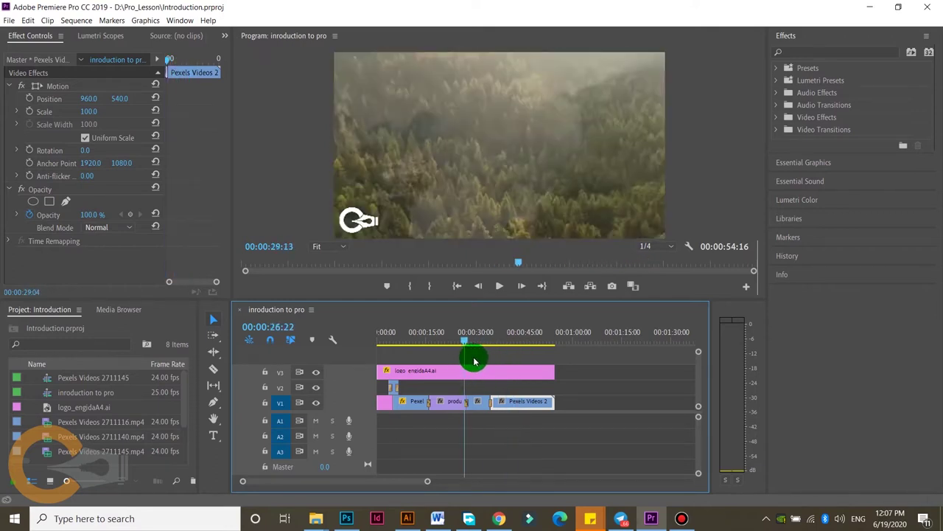
{"action": "mouse_move", "coordinate": [488, 359]}
{"action": "left_mouse_down"}
{"action": "mouse_move", "coordinate": [467, 360]}
{"action": "mouse_move", "coordinate": [514, 365]}
{"action": "left_mouse_up"}
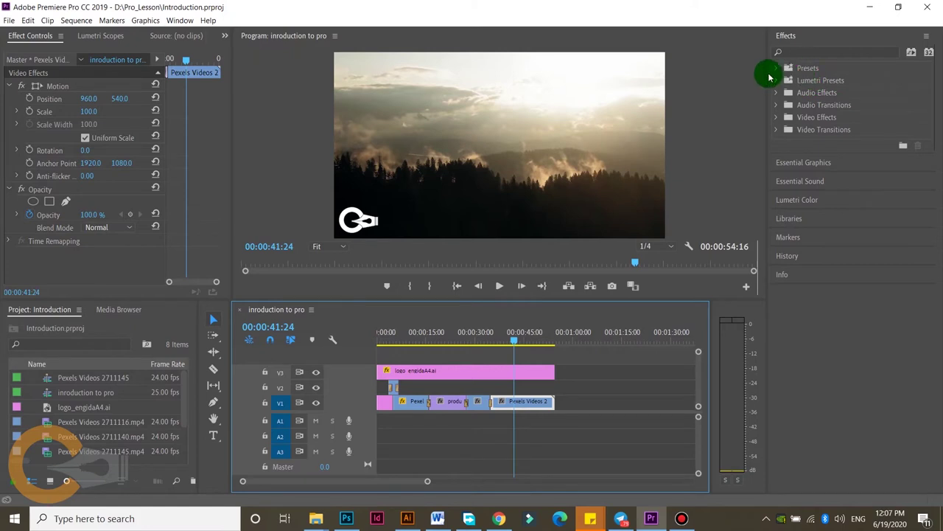
Step: Browse the Presets and Video Transitions folders, then collapse them again
{"action": "left_click", "coordinate": [777, 68]}
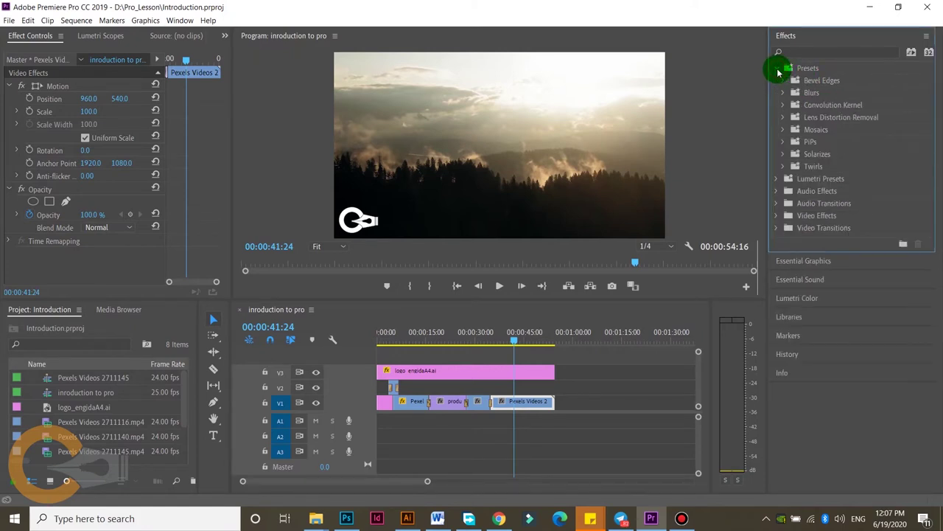
{"action": "left_click", "coordinate": [779, 69]}
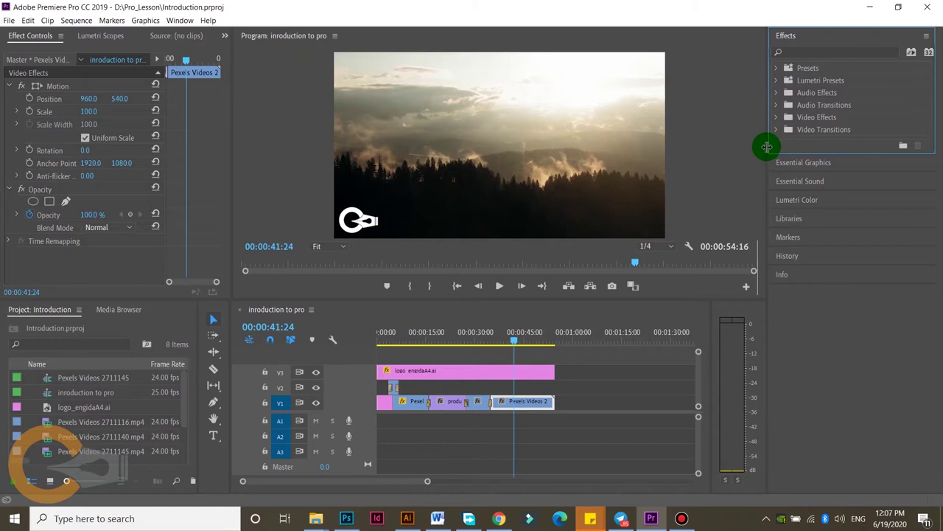
{"action": "left_click", "coordinate": [777, 131]}
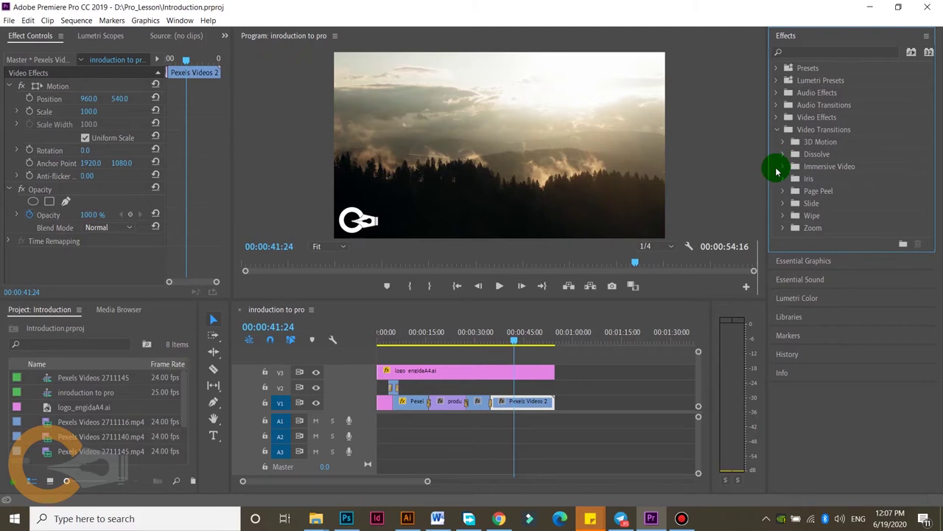
{"action": "left_click", "coordinate": [778, 130]}
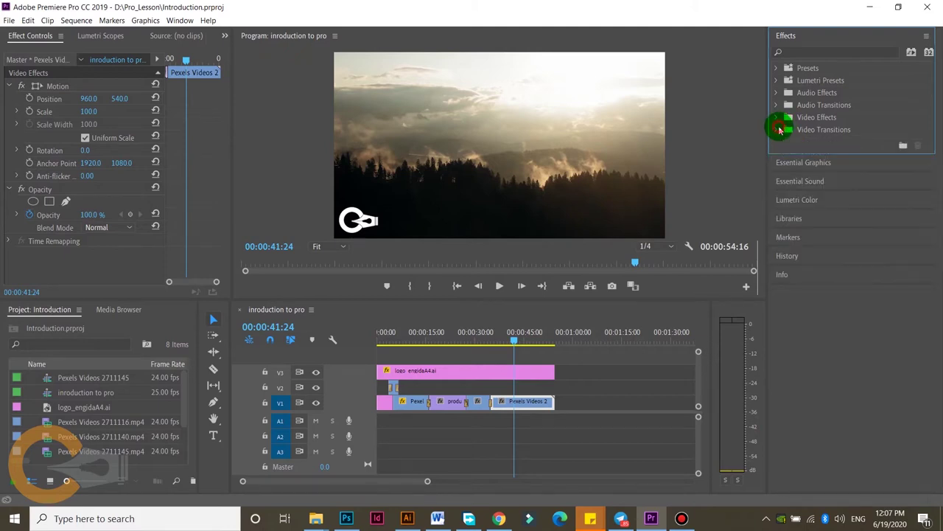
Step: Expand Video Effects > Image Control and select the Black & White effect
{"action": "left_click", "coordinate": [776, 118]}
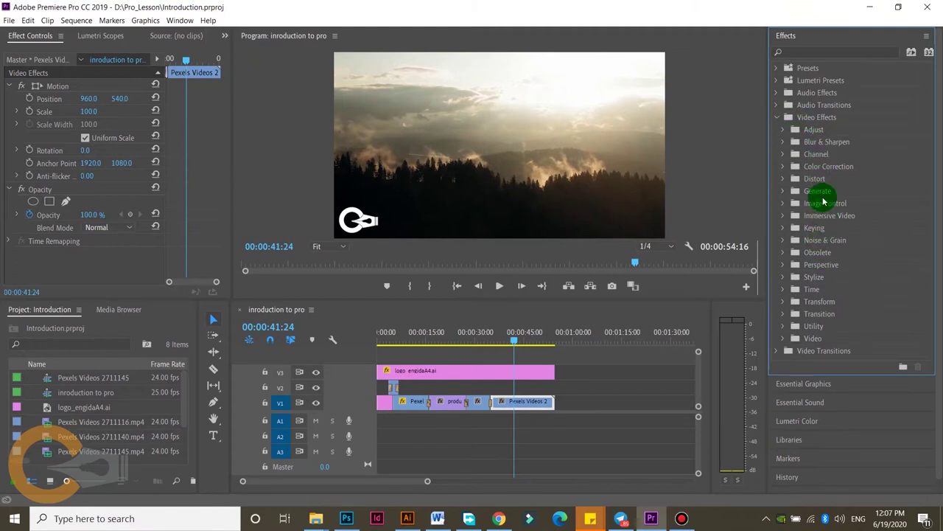
{"action": "left_click", "coordinate": [813, 169]}
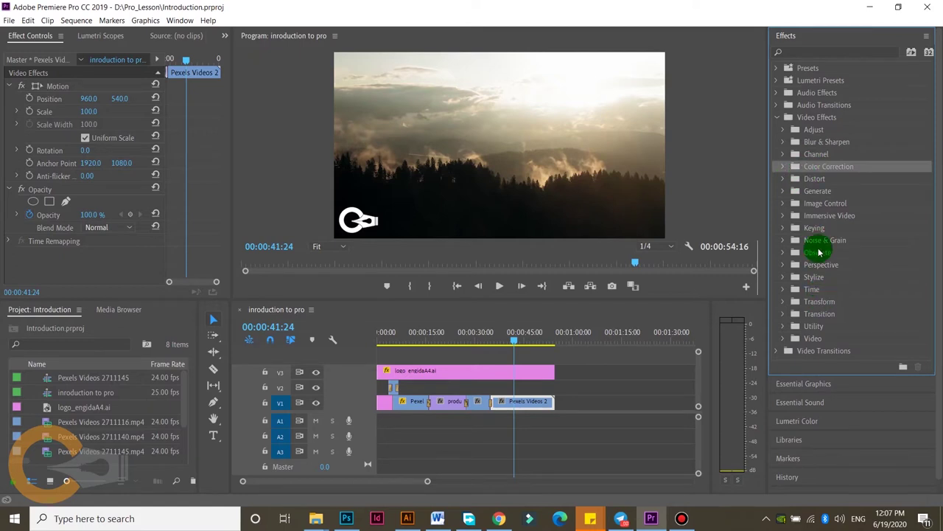
{"action": "left_click", "coordinate": [819, 209]}
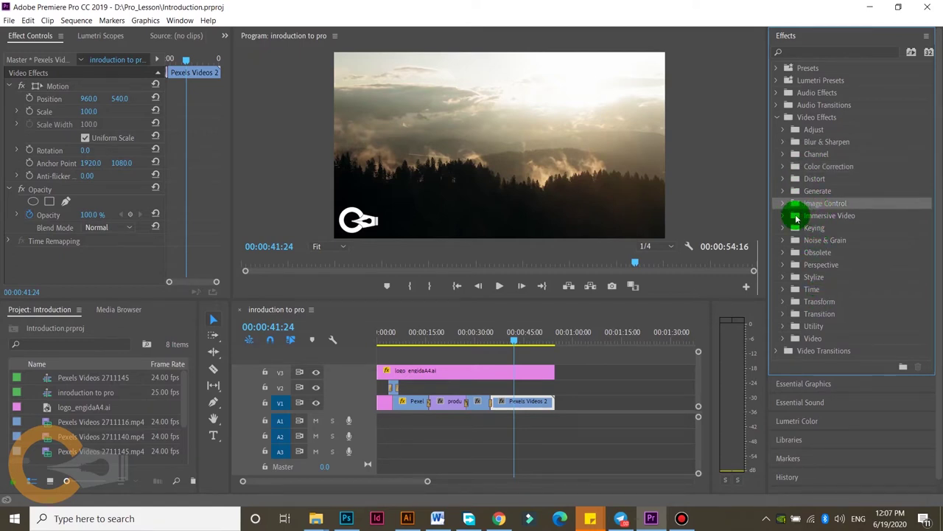
{"action": "left_click", "coordinate": [784, 208]}
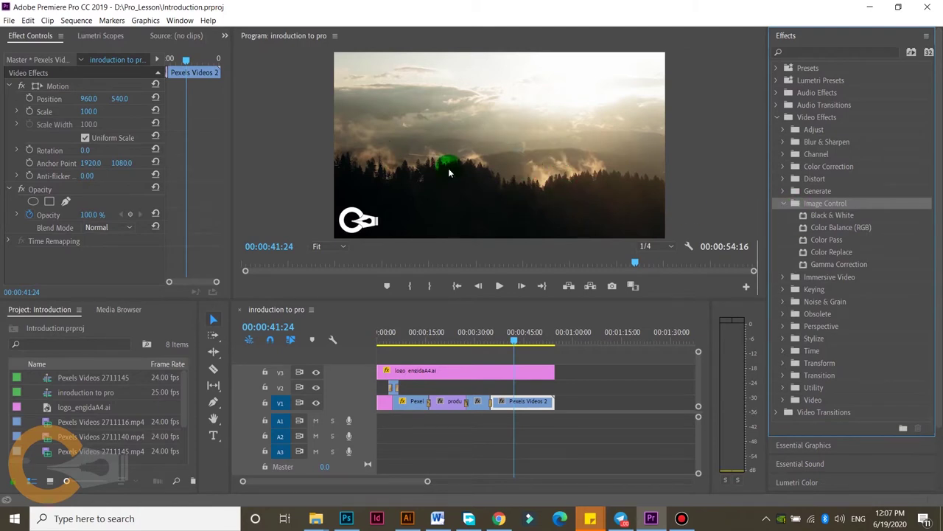
{"action": "left_click", "coordinate": [832, 216]}
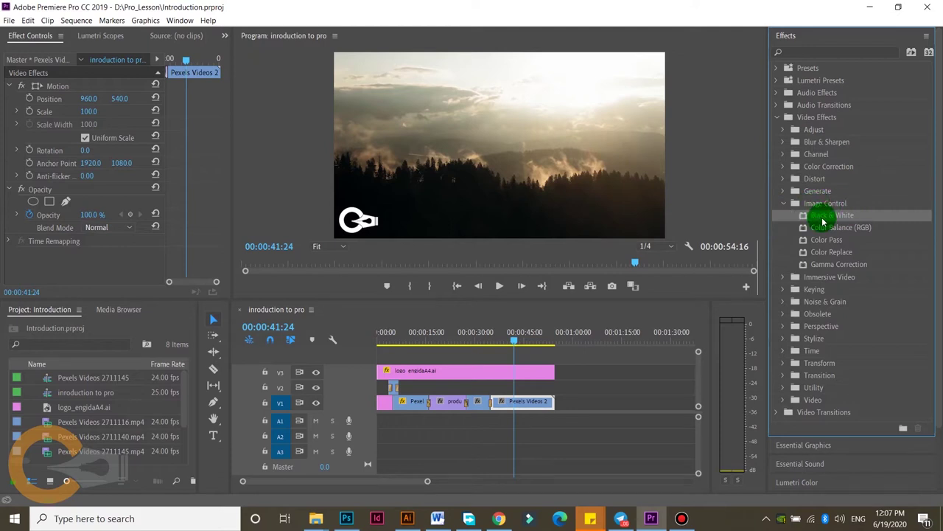
Step: Drop Black & White onto the Pexels Videos 2 clip and scrub to check the grayscale footage
{"action": "left_click_drag", "start_coordinate": [825, 219], "coordinate": [511, 402]}
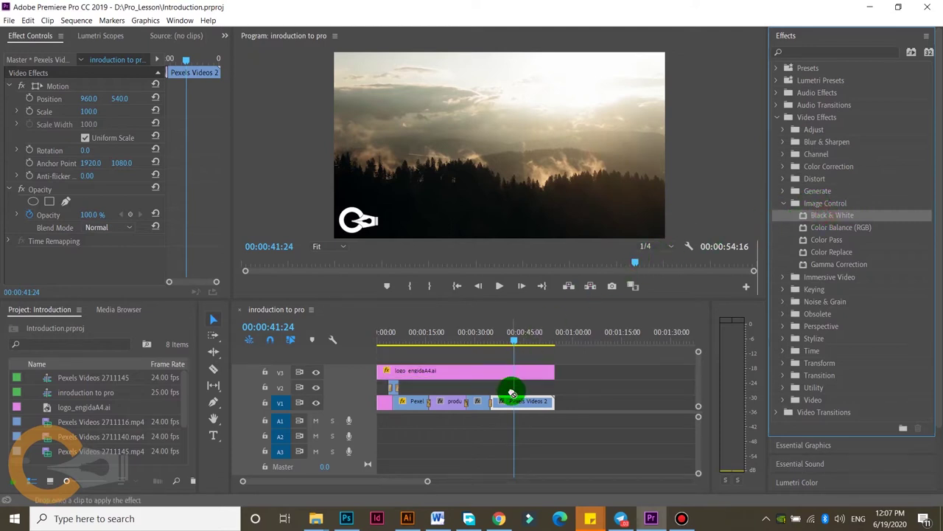
{"action": "left_click_drag", "start_coordinate": [512, 402], "coordinate": [514, 404]}
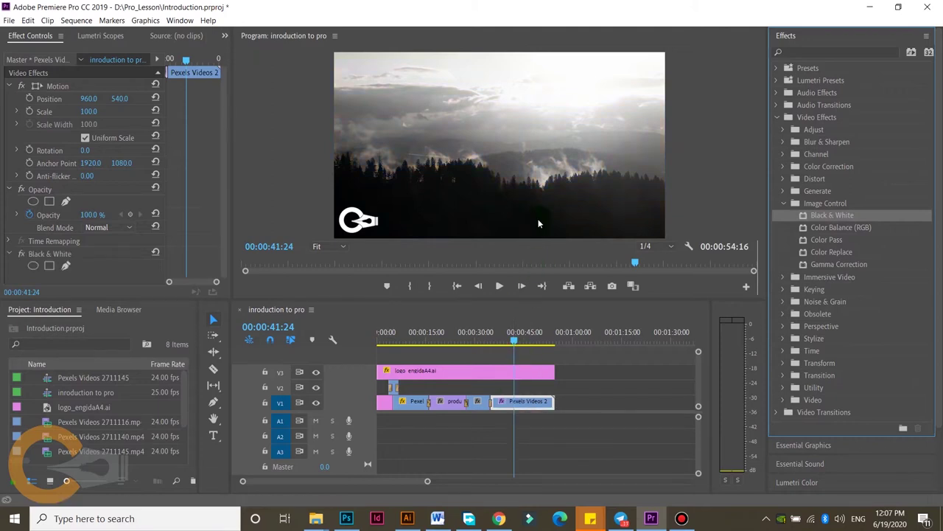
{"action": "left_click", "coordinate": [512, 349]}
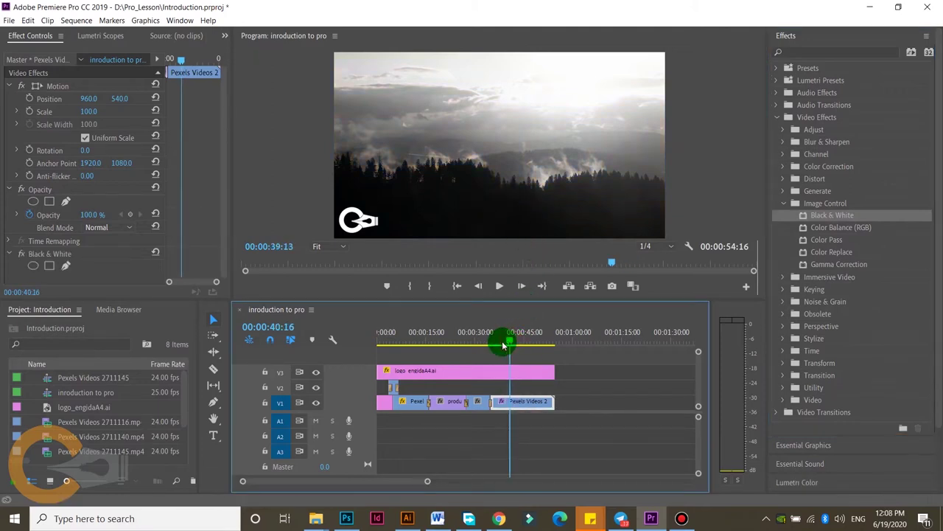
{"action": "mouse_move", "coordinate": [514, 344]}
{"action": "left_mouse_down"}
{"action": "mouse_move", "coordinate": [531, 346]}
{"action": "mouse_move", "coordinate": [473, 350]}
{"action": "mouse_move", "coordinate": [521, 355]}
{"action": "mouse_move", "coordinate": [514, 352]}
{"action": "left_mouse_up"}
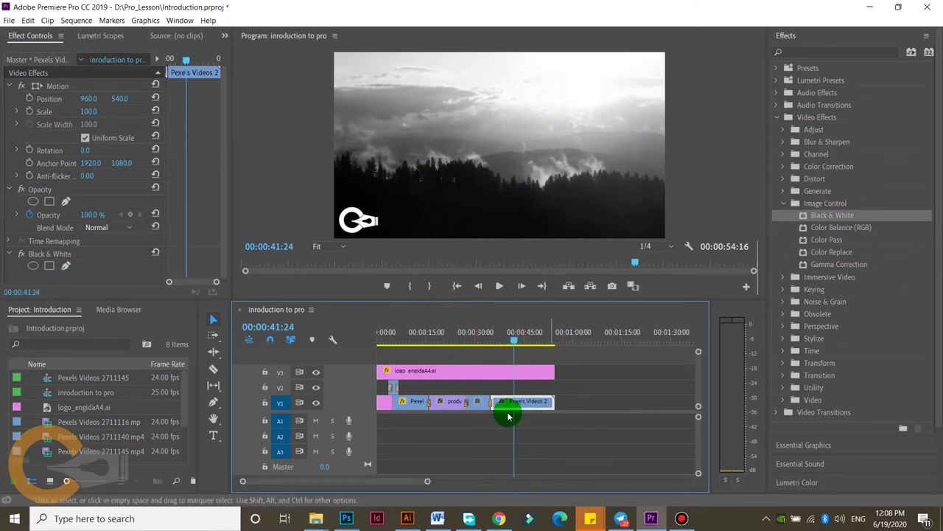
{"action": "left_click_drag", "start_coordinate": [546, 366], "coordinate": [555, 367]}
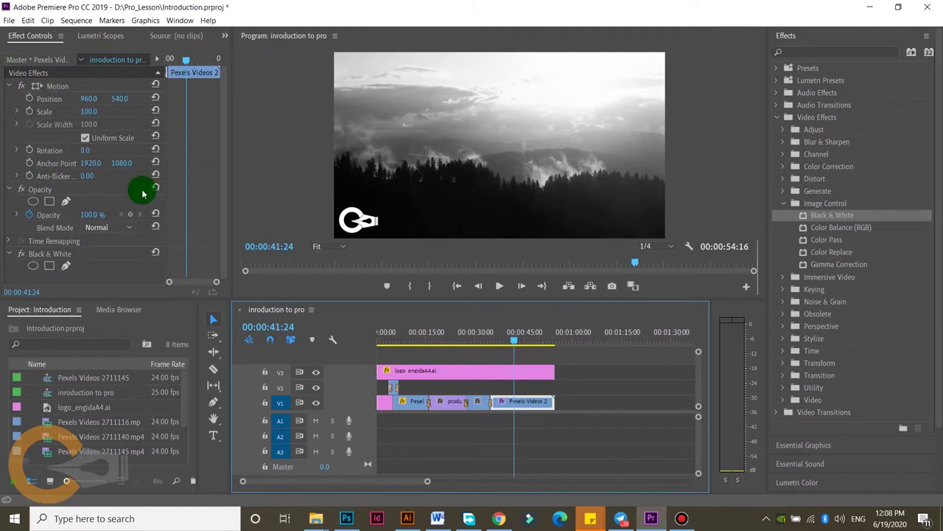
{"action": "left_click", "coordinate": [101, 36]}
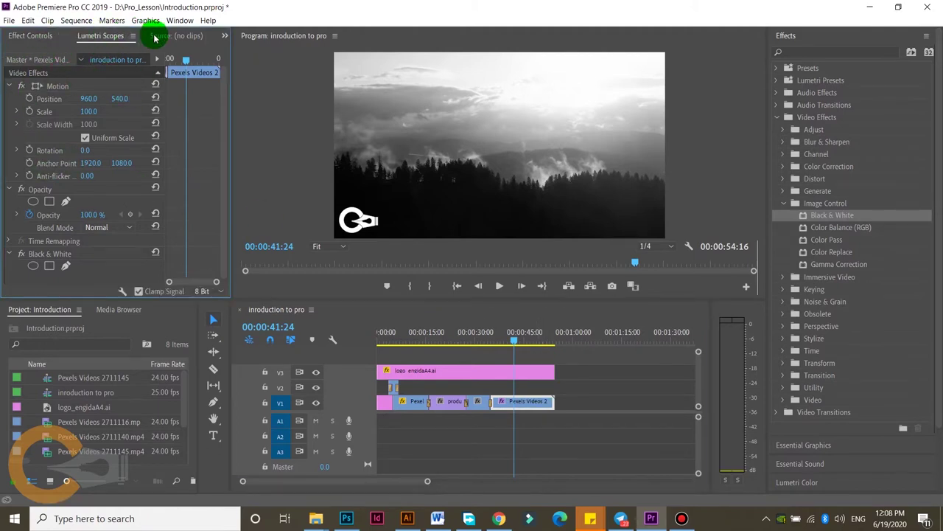
{"action": "left_click", "coordinate": [171, 35]}
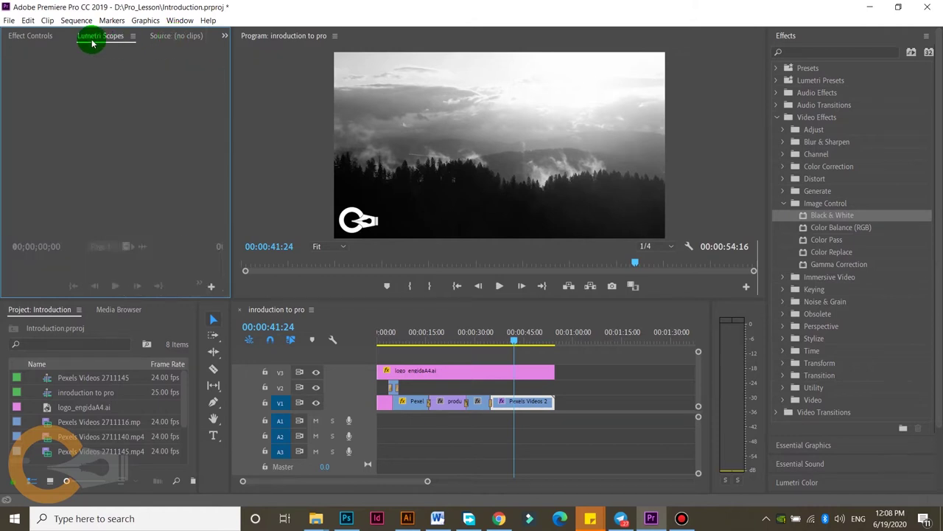
{"action": "left_click", "coordinate": [36, 36]}
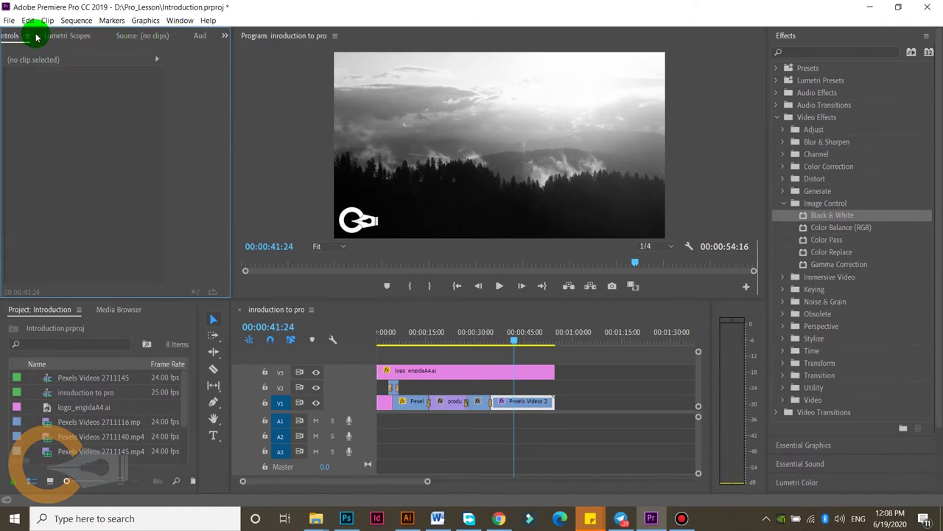
{"action": "left_click", "coordinate": [6, 40]}
{"action": "left_click", "coordinate": [180, 21]}
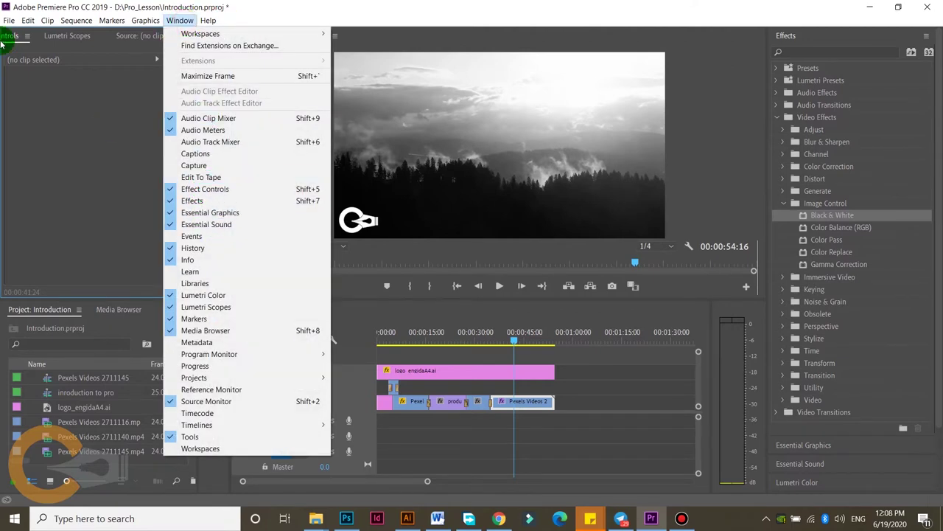
{"action": "left_click", "coordinate": [9, 19]}
{"action": "mouse_move", "coordinate": [17, 33]}
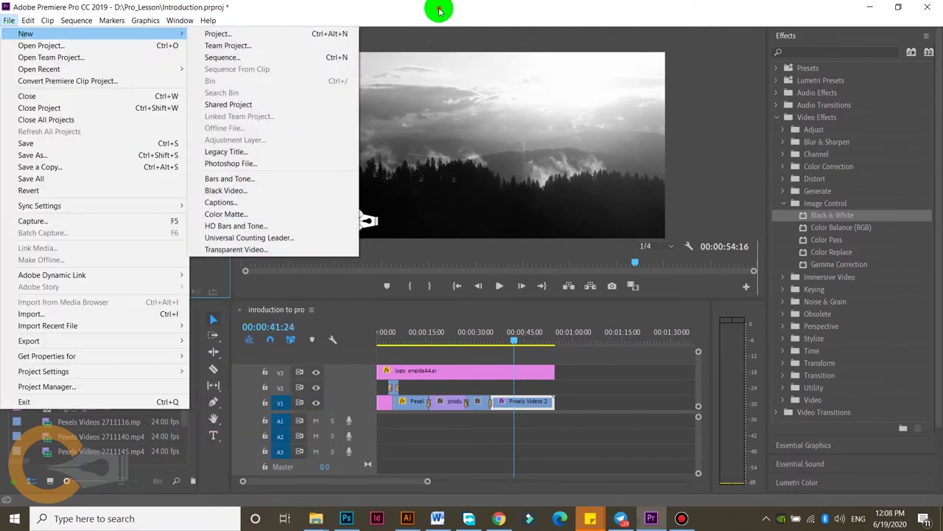
{"action": "left_click", "coordinate": [440, 11]}
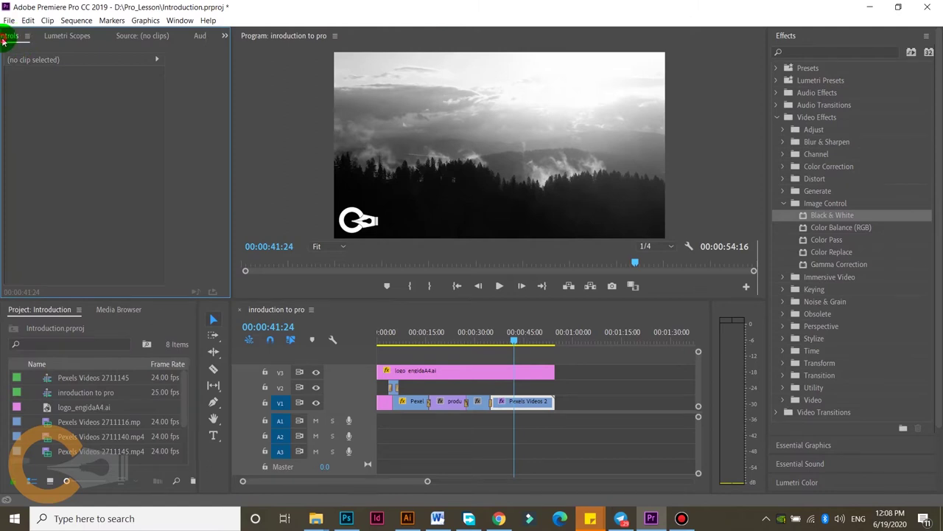
{"action": "left_click", "coordinate": [604, 440]}
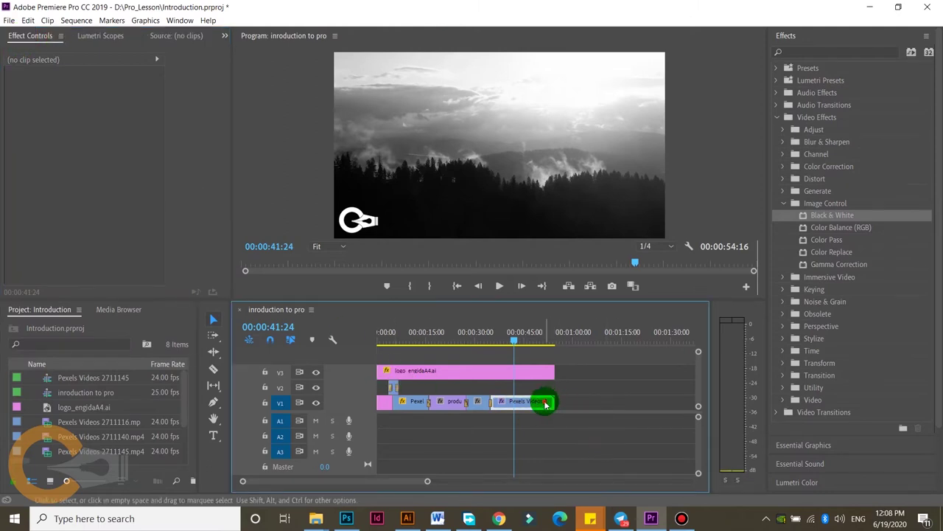
{"action": "left_click", "coordinate": [545, 404]}
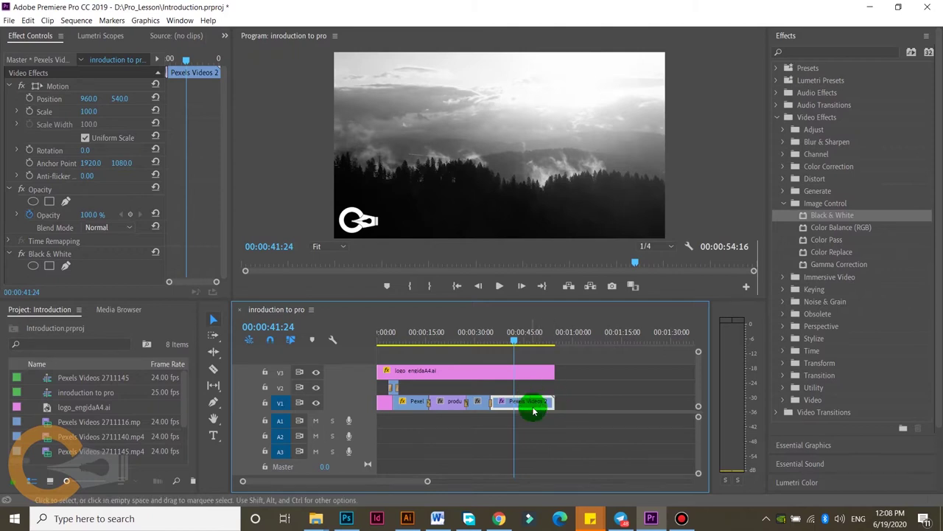
{"action": "left_click", "coordinate": [10, 87]}
{"action": "left_click", "coordinate": [9, 99]}
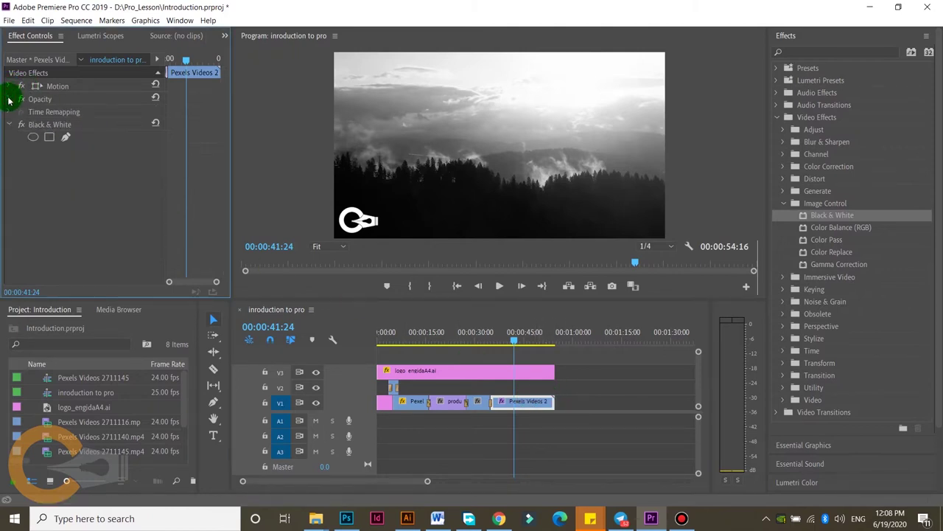
{"action": "left_click", "coordinate": [59, 100]}
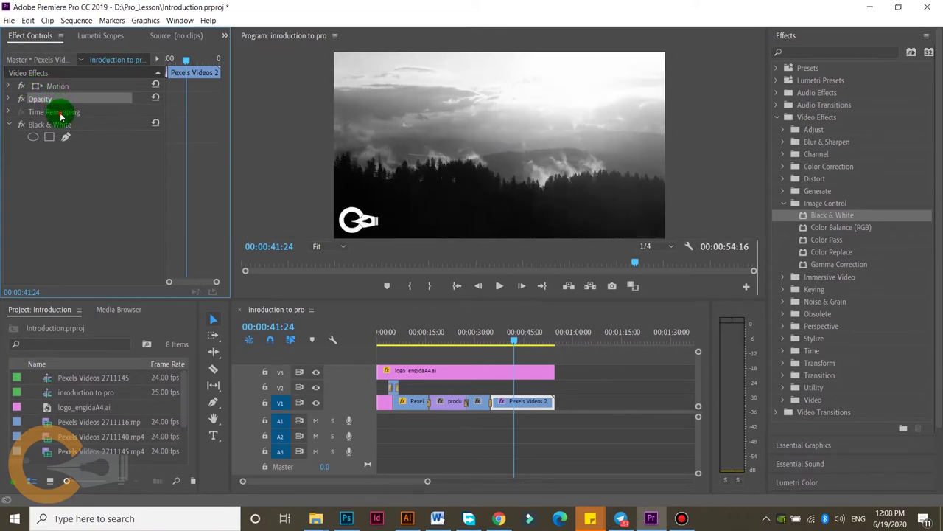
{"action": "left_click", "coordinate": [61, 114]}
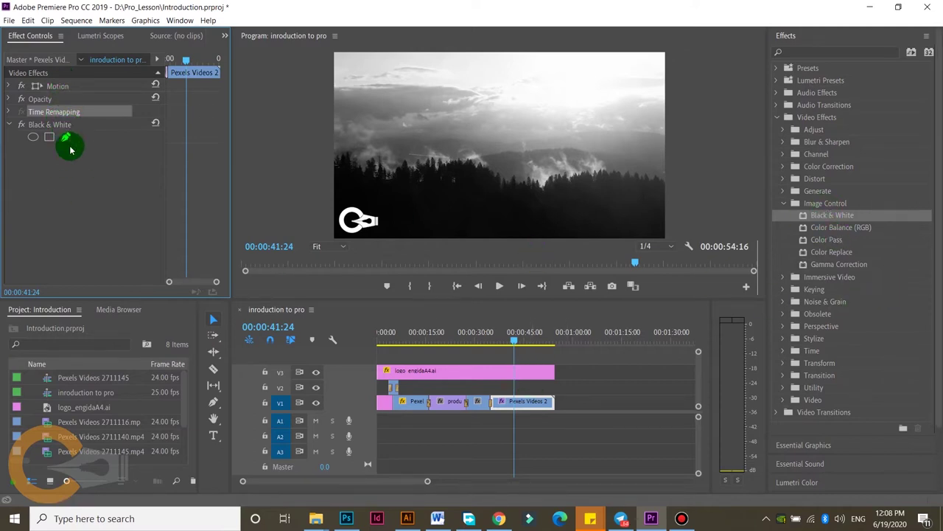
{"action": "left_click", "coordinate": [41, 127]}
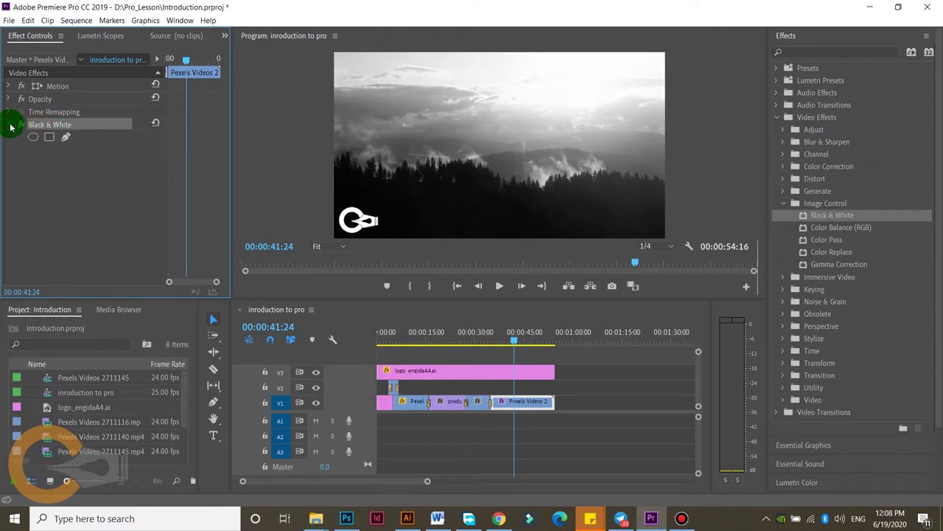
Step: Add a 4-point polygon mask to Black & White, rotate it, and shift it left off-frame
{"action": "left_click", "coordinate": [50, 138]}
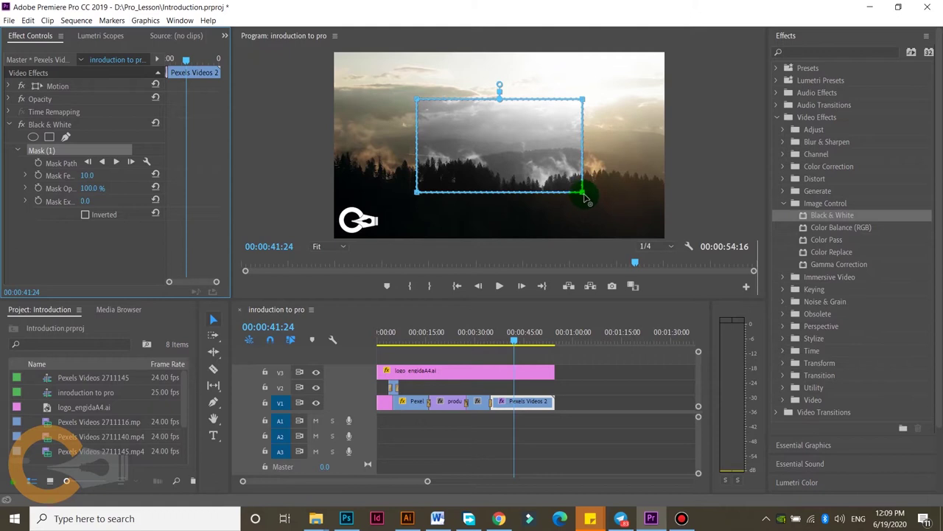
{"action": "left_click_drag", "start_coordinate": [605, 210], "coordinate": [470, 269]}
{"action": "mouse_move", "coordinate": [511, 168]}
{"action": "left_mouse_down"}
{"action": "mouse_move", "coordinate": [519, 193]}
{"action": "mouse_move", "coordinate": [681, 135]}
{"action": "left_mouse_up"}
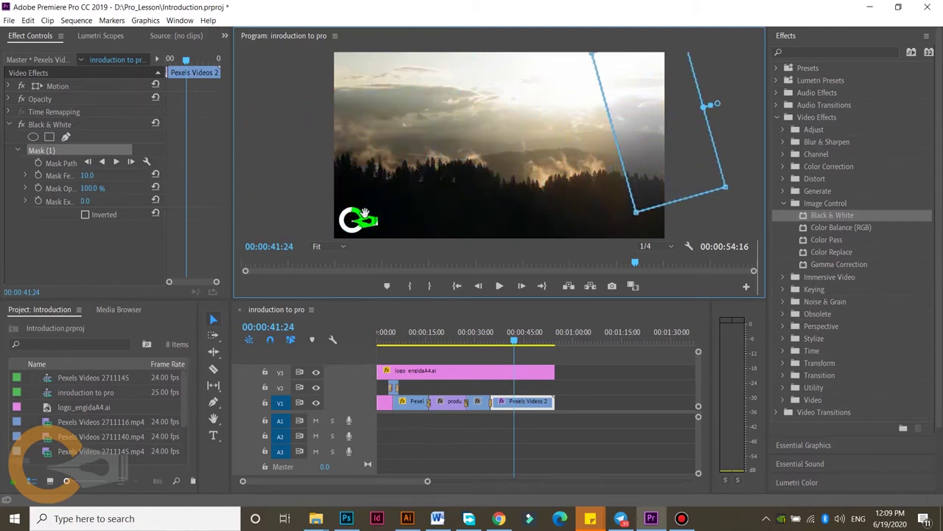
{"action": "key", "text": "ctrl+z"}
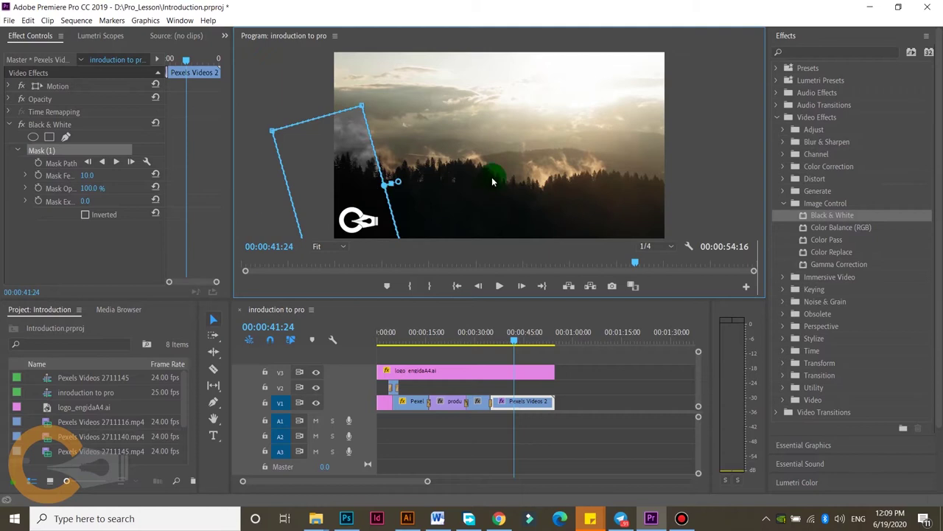
{"action": "left_click", "coordinate": [60, 159]}
{"action": "left_click", "coordinate": [64, 126]}
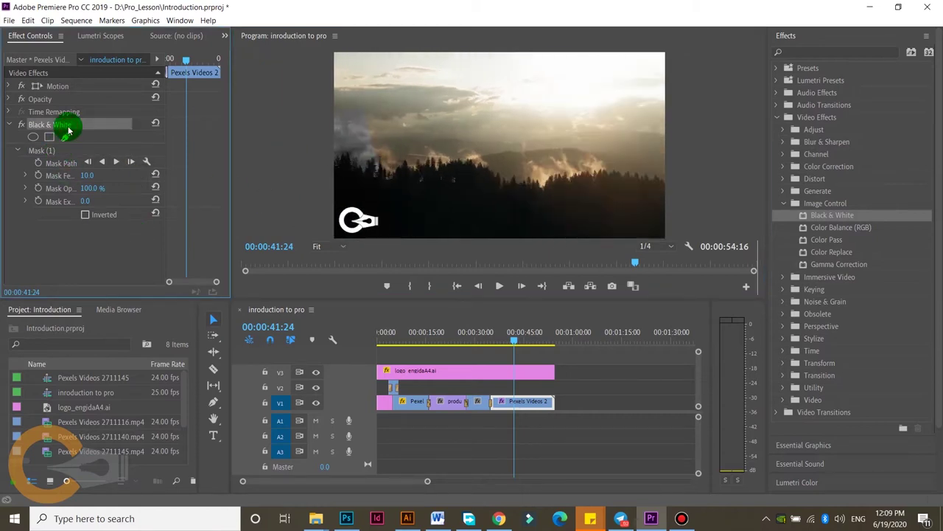
{"action": "right_click", "coordinate": [69, 129]}
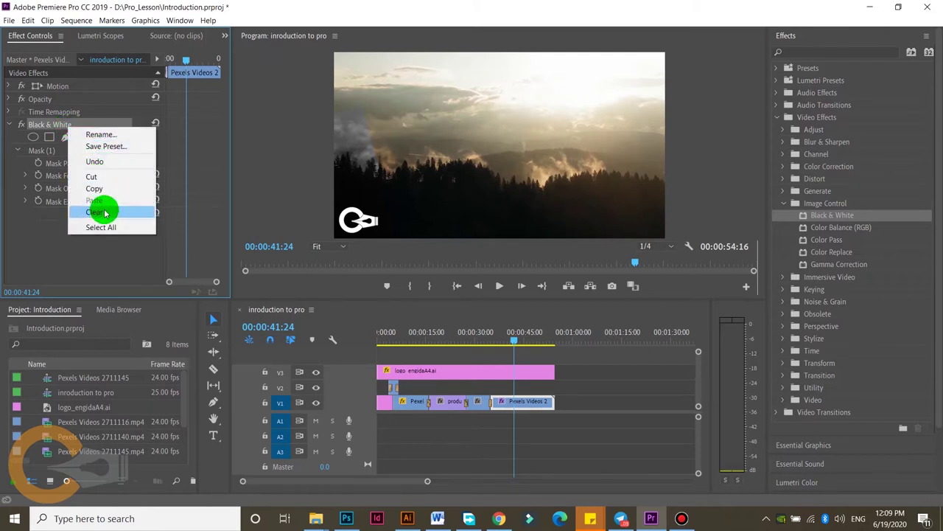
{"action": "left_click", "coordinate": [74, 247]}
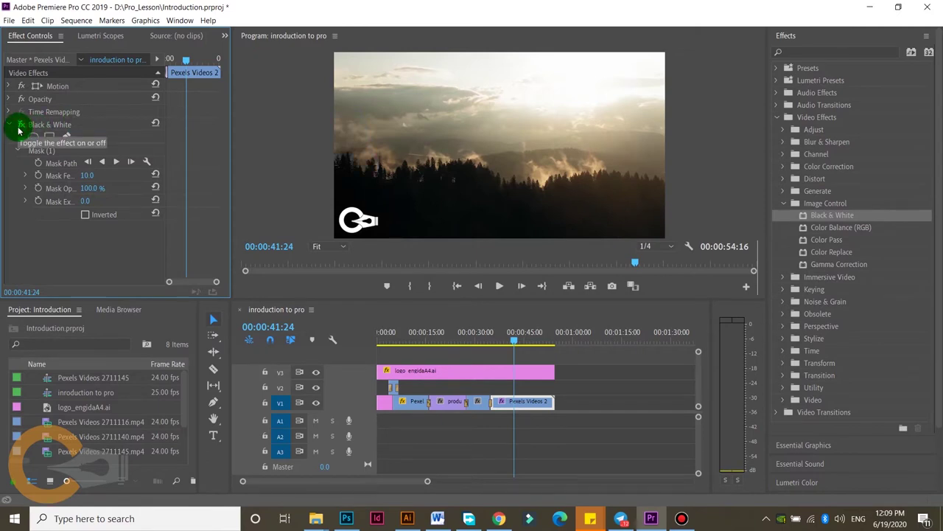
{"action": "left_click", "coordinate": [74, 128]}
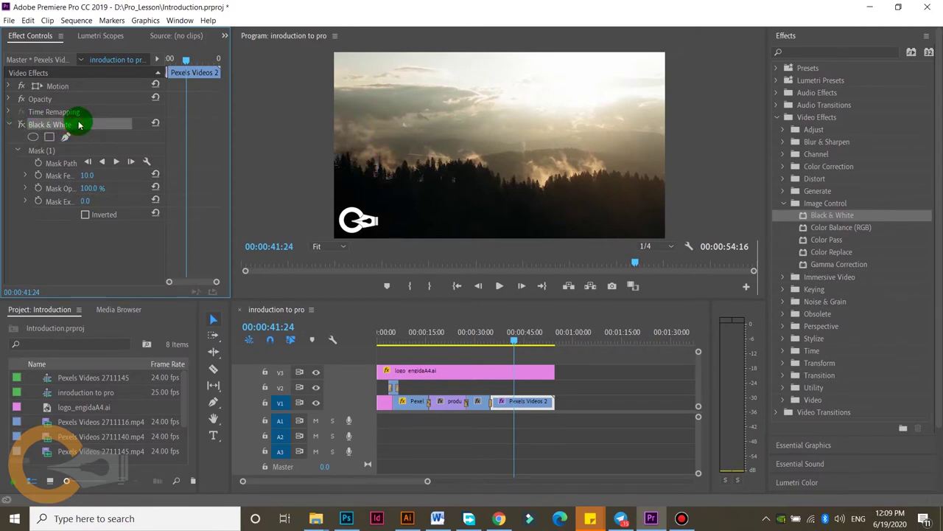
Step: Swap Black & White for Gamma Correction on Pexels Videos 2, with Gamma at 28
{"action": "key", "text": "Delete"}
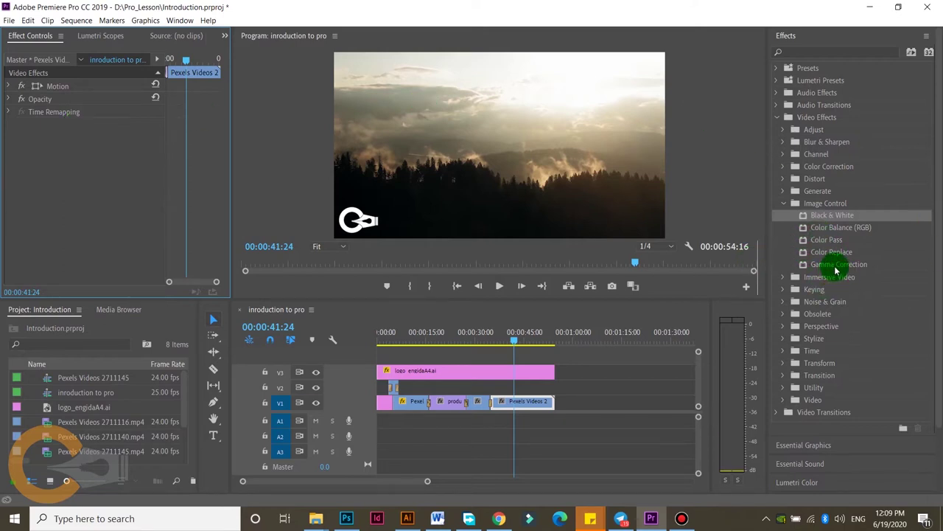
{"action": "left_click_drag", "start_coordinate": [836, 266], "coordinate": [531, 404]}
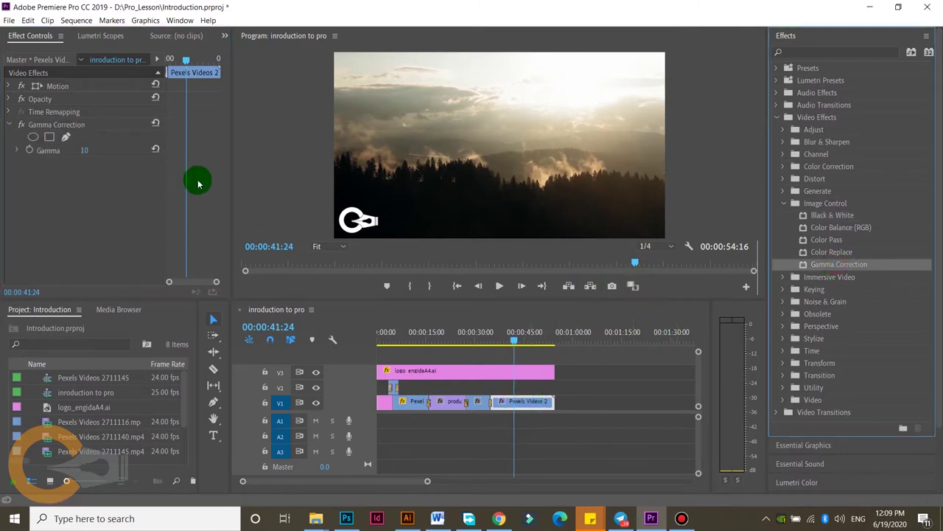
{"action": "mouse_move", "coordinate": [81, 153]}
{"action": "left_mouse_down"}
{"action": "mouse_move", "coordinate": [52, 152]}
{"action": "mouse_move", "coordinate": [88, 152]}
{"action": "left_mouse_up"}
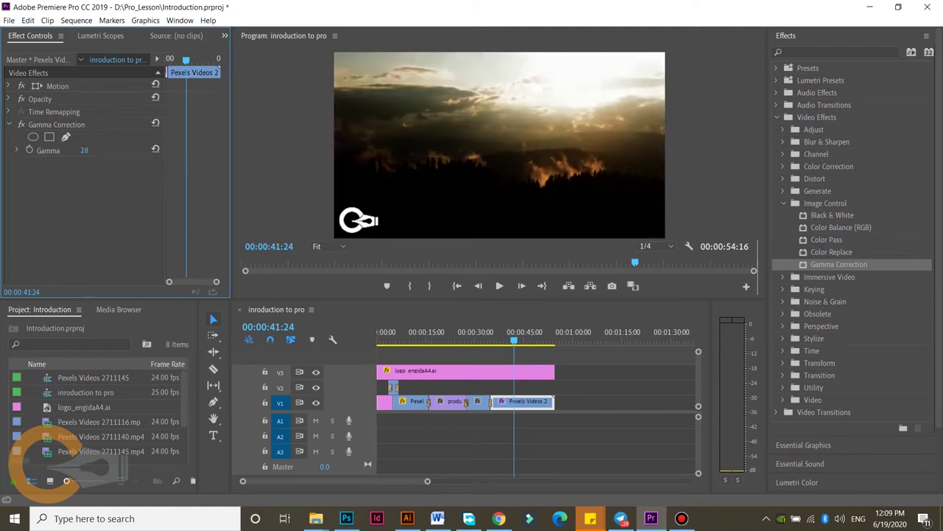
{"action": "mouse_move", "coordinate": [508, 337]}
{"action": "left_mouse_down"}
{"action": "mouse_move", "coordinate": [472, 354]}
{"action": "mouse_move", "coordinate": [489, 357]}
{"action": "left_mouse_up"}
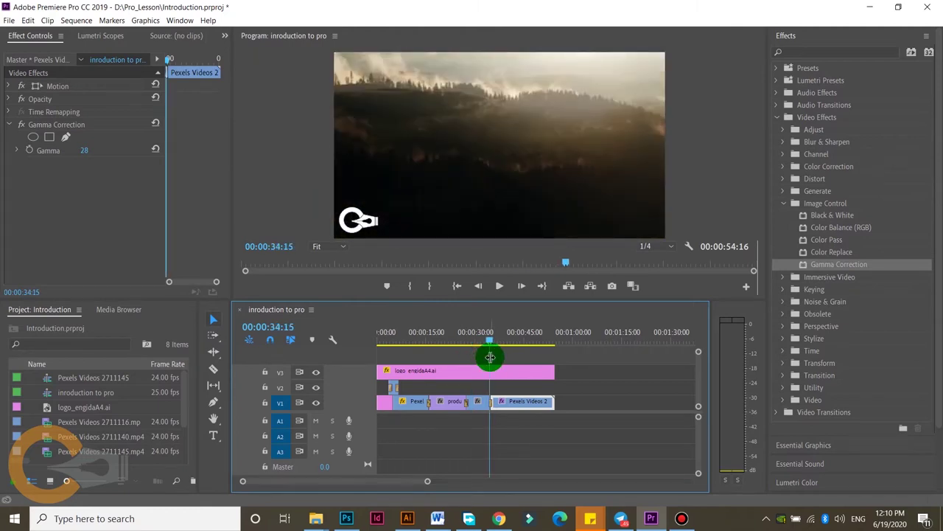
{"action": "left_click", "coordinate": [682, 518]}
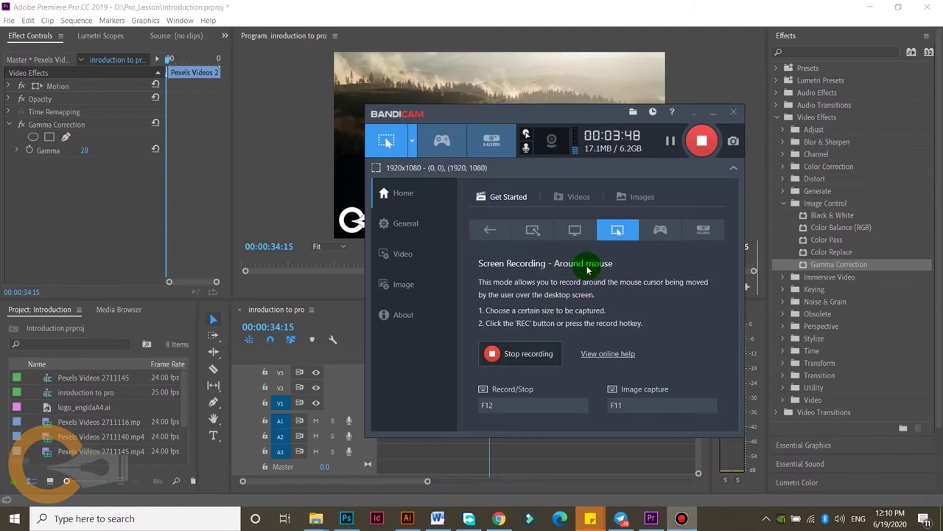
{"action": "left_click", "coordinate": [711, 114]}
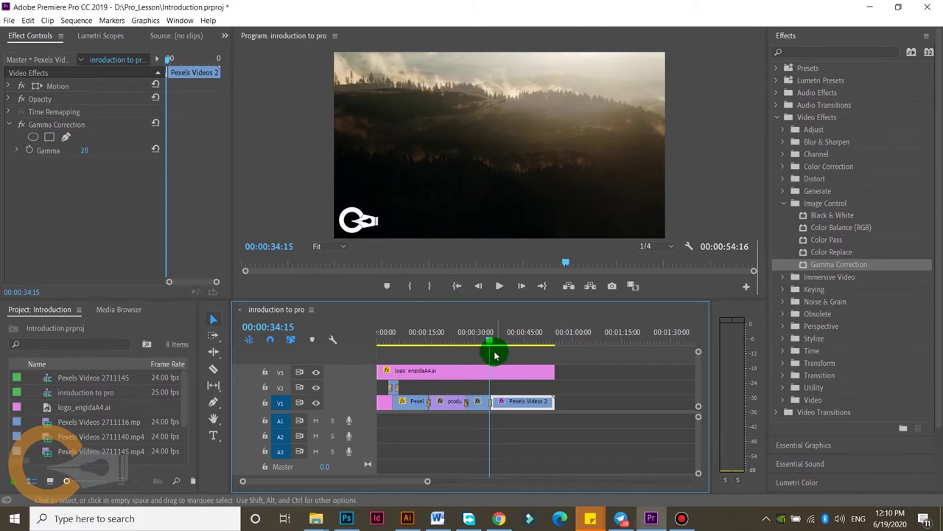
{"action": "mouse_move", "coordinate": [491, 344]}
{"action": "left_mouse_down"}
{"action": "mouse_move", "coordinate": [522, 348]}
{"action": "mouse_move", "coordinate": [510, 345]}
{"action": "left_mouse_up"}
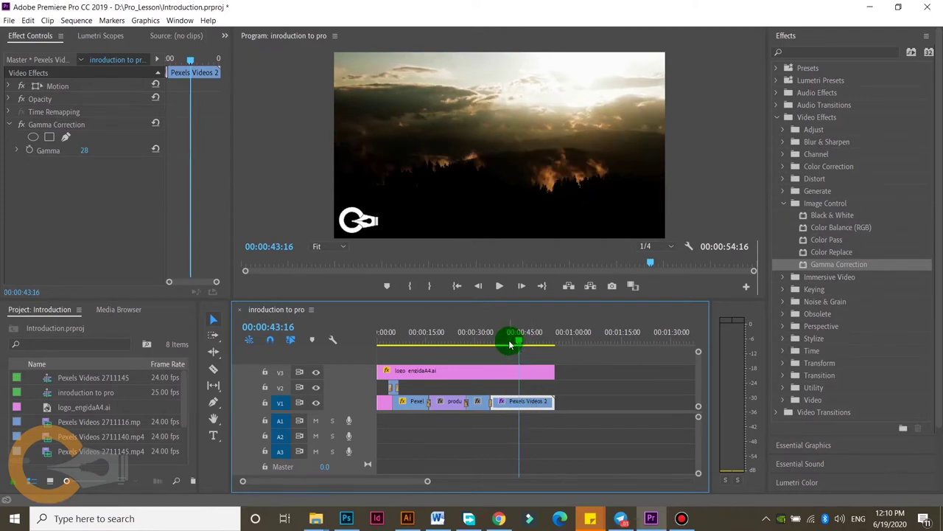
{"action": "left_click_drag", "start_coordinate": [519, 344], "coordinate": [505, 342]}
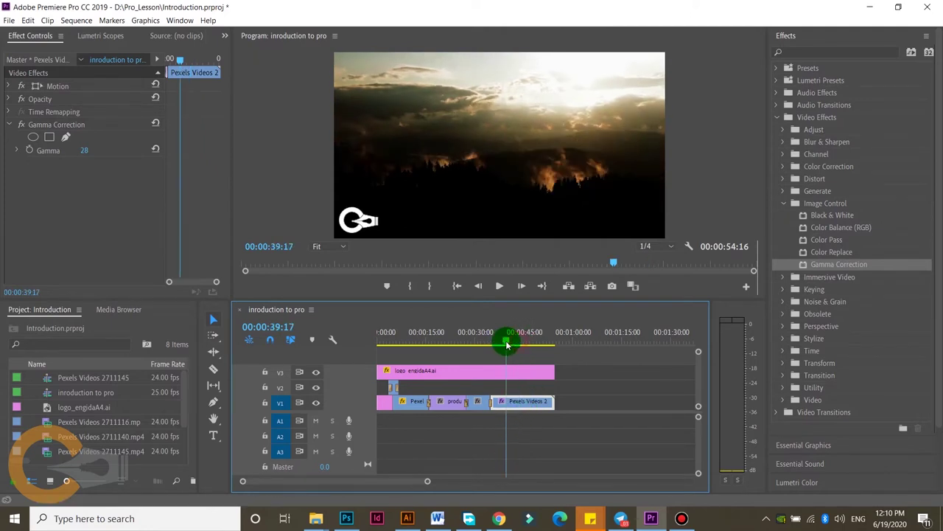
{"action": "left_click", "coordinate": [77, 125]}
Step: Delete Gamma Correction and apply Video Effects > Generate > 4-Color Gradient to Pexels Videos 2
{"action": "key", "text": "Delete"}
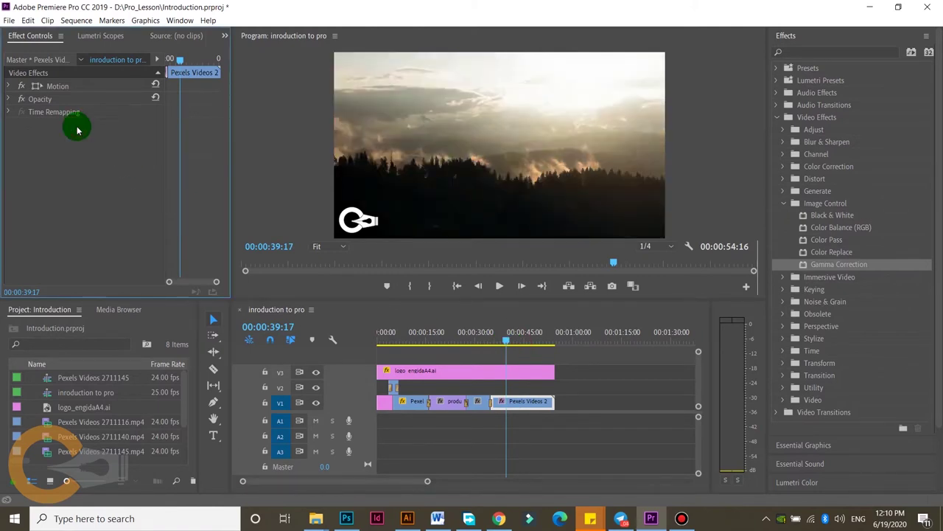
{"action": "left_click", "coordinate": [788, 205]}
{"action": "left_click", "coordinate": [786, 204]}
{"action": "left_click", "coordinate": [784, 192]}
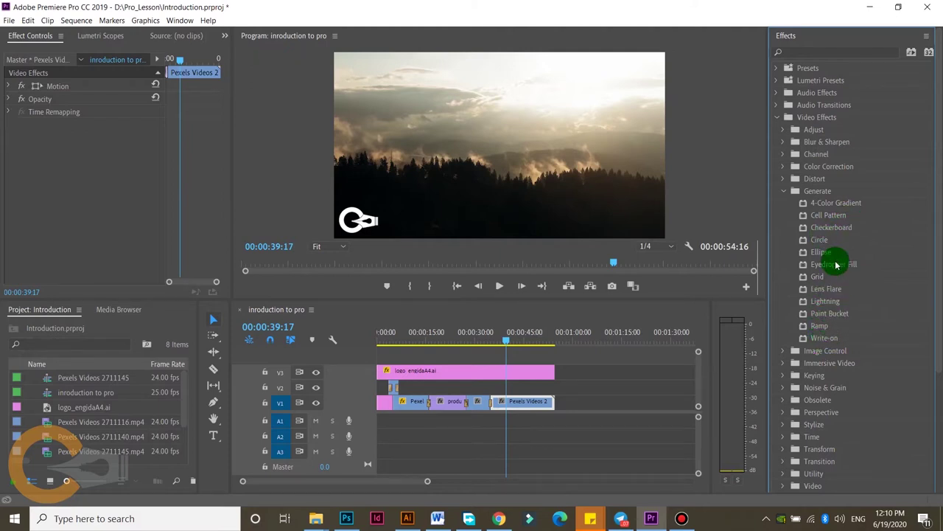
{"action": "left_click", "coordinate": [828, 209]}
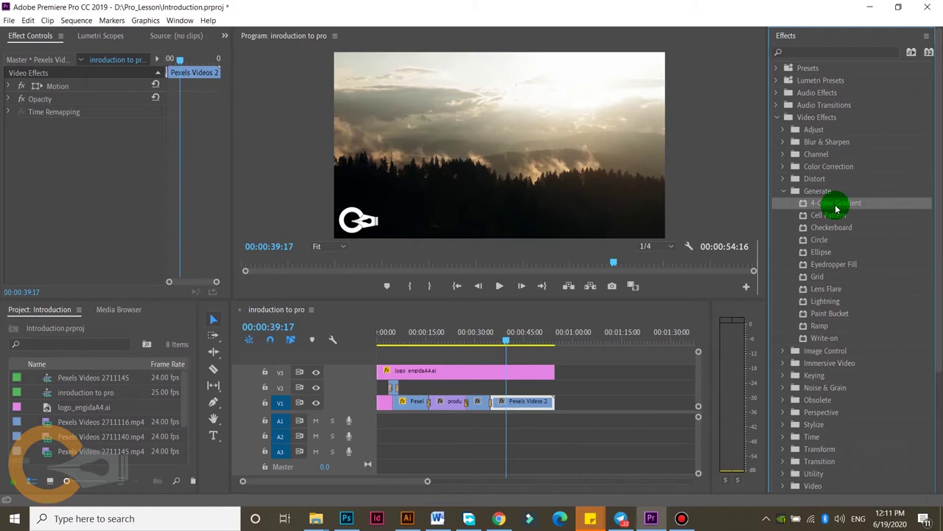
{"action": "left_click_drag", "start_coordinate": [837, 209], "coordinate": [506, 402]}
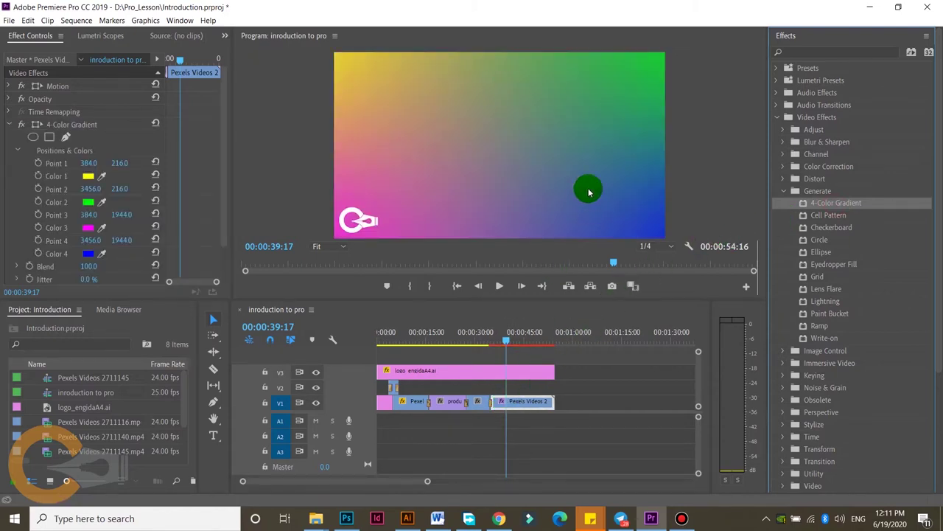
Step: Set the 4-Color Gradient's Blending Mode to Add
{"action": "left_click", "coordinate": [18, 151]}
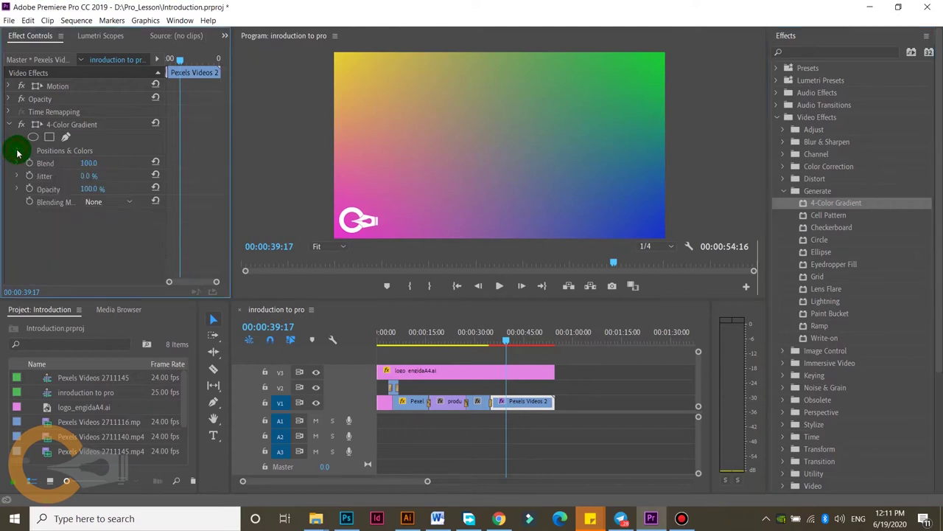
{"action": "left_click", "coordinate": [59, 127]}
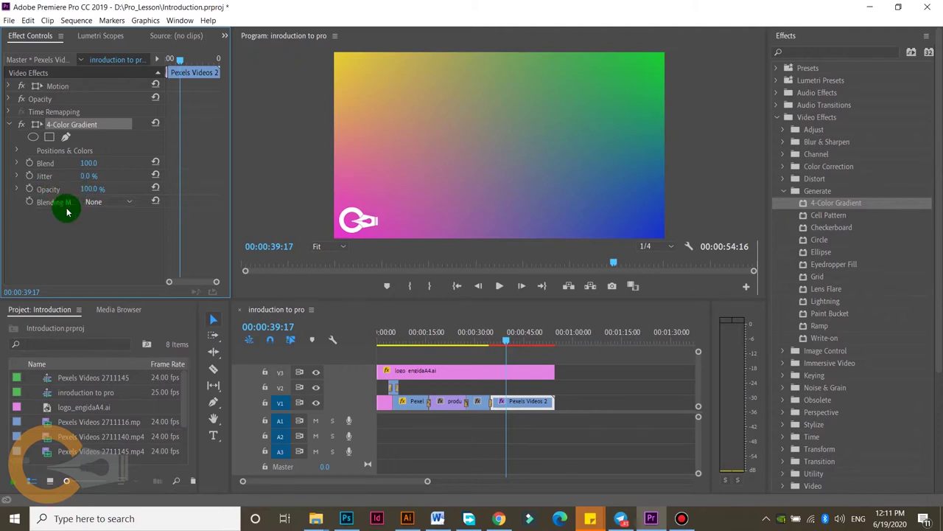
{"action": "left_click", "coordinate": [121, 205]}
{"action": "left_click", "coordinate": [121, 206]}
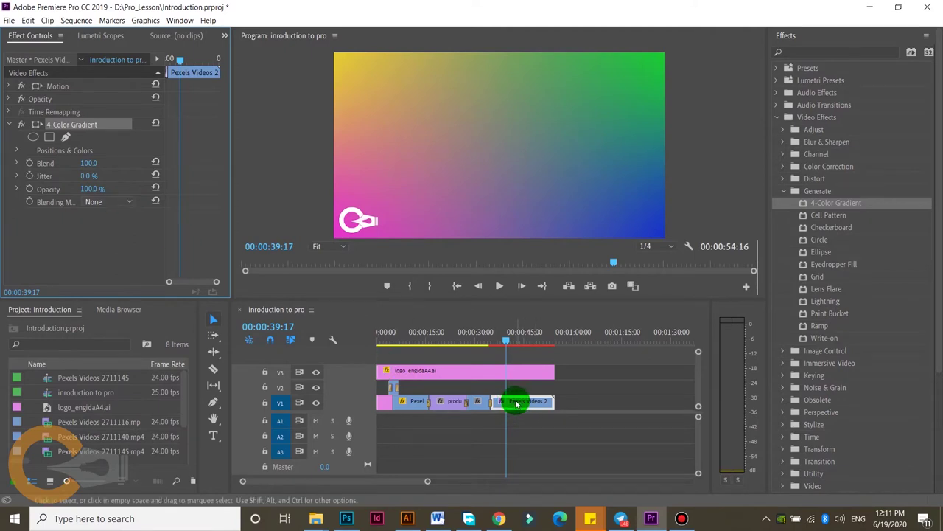
{"action": "left_click", "coordinate": [133, 207]}
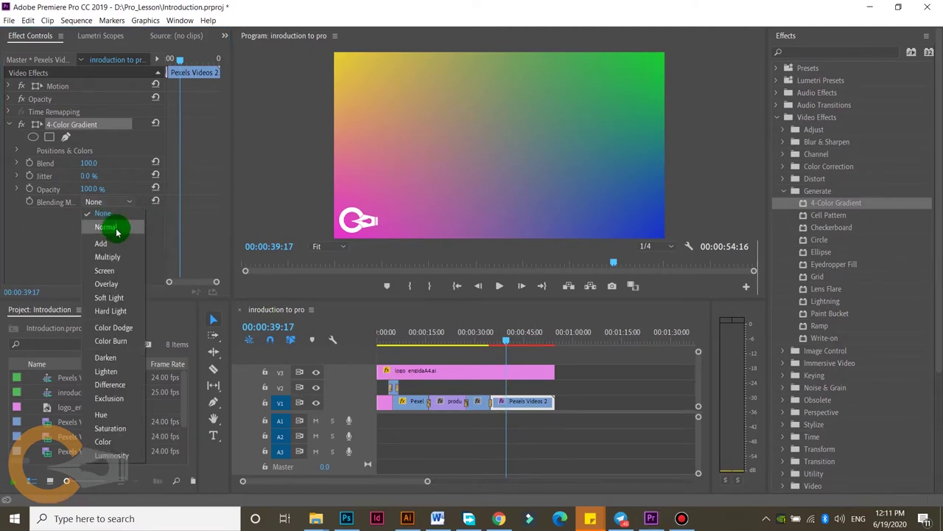
{"action": "left_click", "coordinate": [116, 231]}
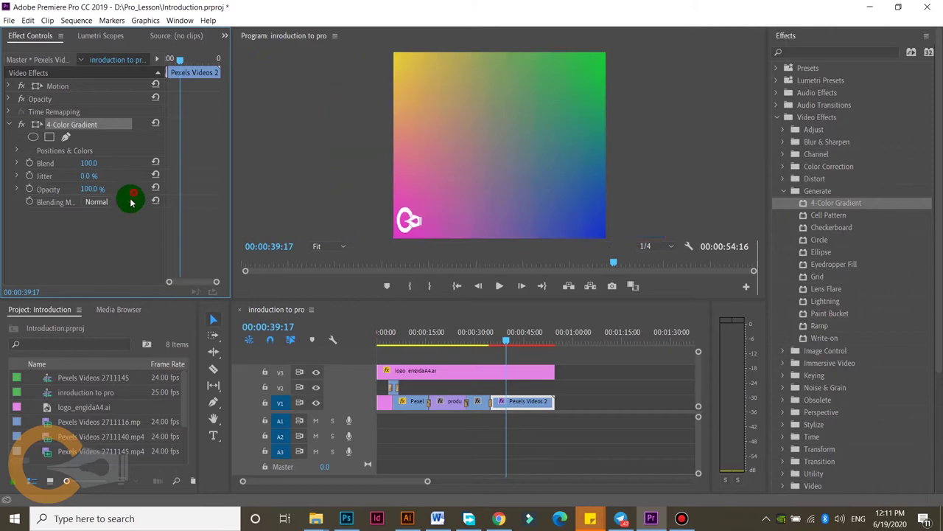
{"action": "left_click", "coordinate": [126, 202]}
{"action": "left_click", "coordinate": [118, 244]}
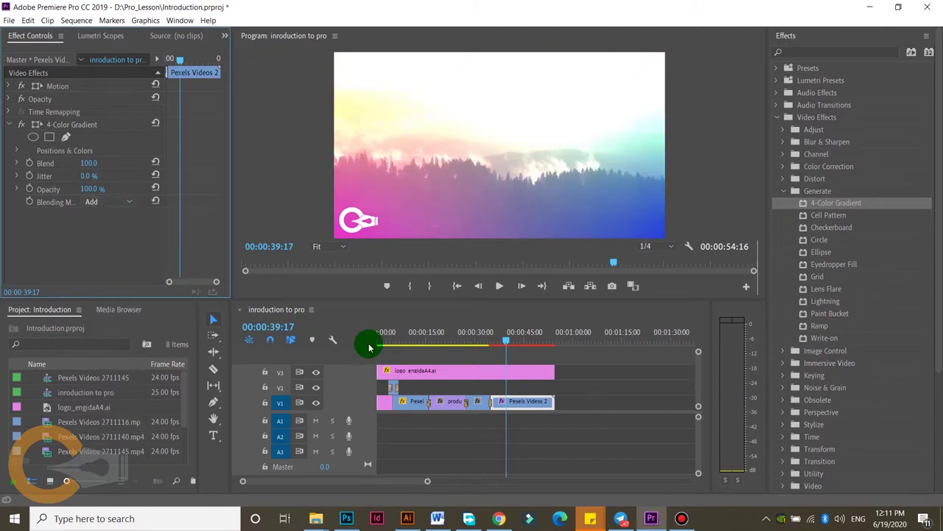
Step: Play the sequence from about 37 seconds to preview the tinted forest footage, then stop
{"action": "left_click", "coordinate": [501, 343]}
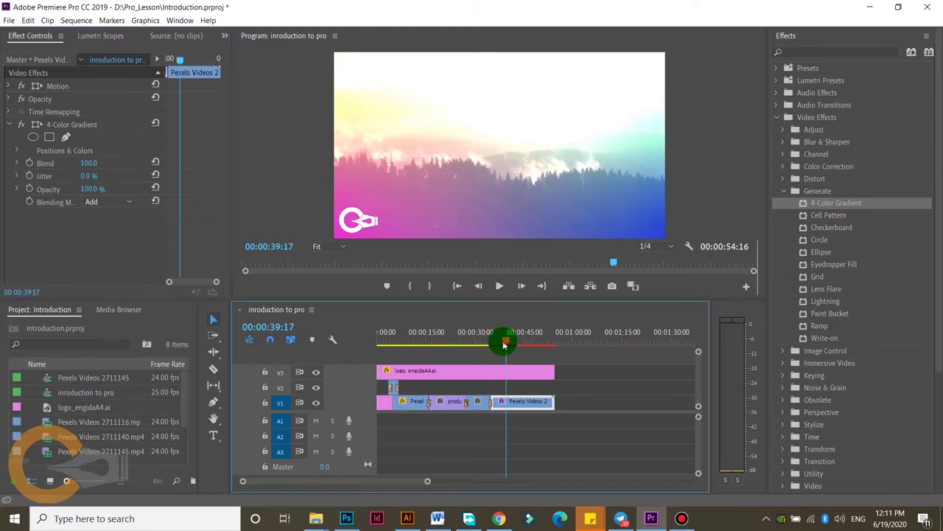
{"action": "left_click_drag", "start_coordinate": [500, 345], "coordinate": [498, 346]}
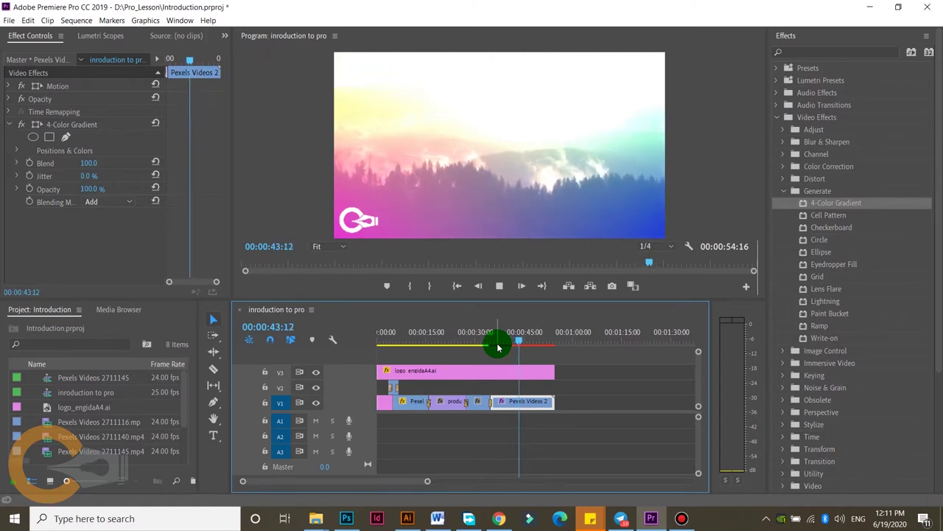
{"action": "key", "text": "space"}
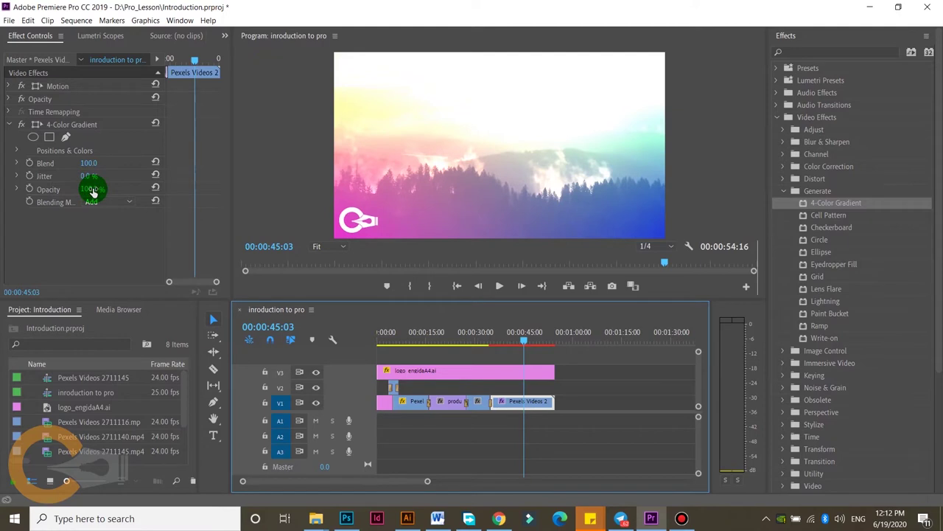
Step: Expand Positions & Colors and change the gradient's Color 4 from blue to green
{"action": "left_click", "coordinate": [16, 151]}
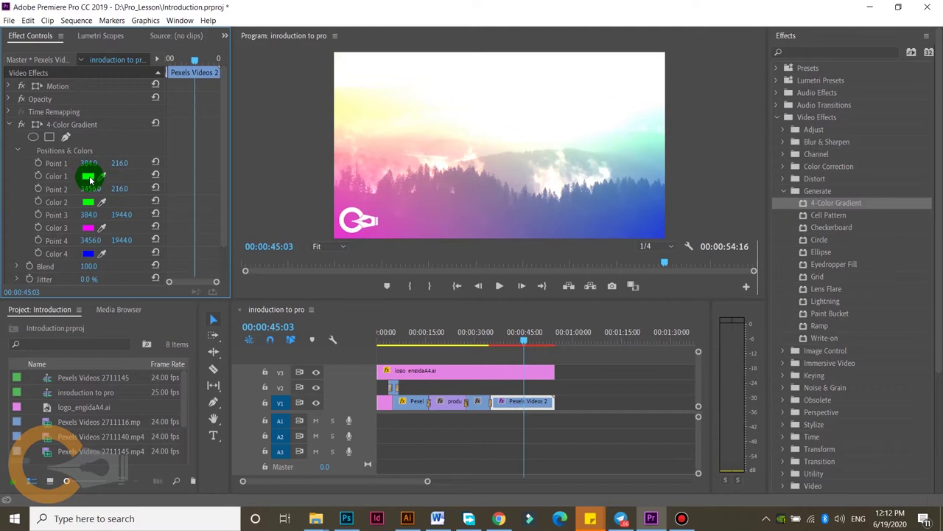
{"action": "left_click", "coordinate": [89, 253]}
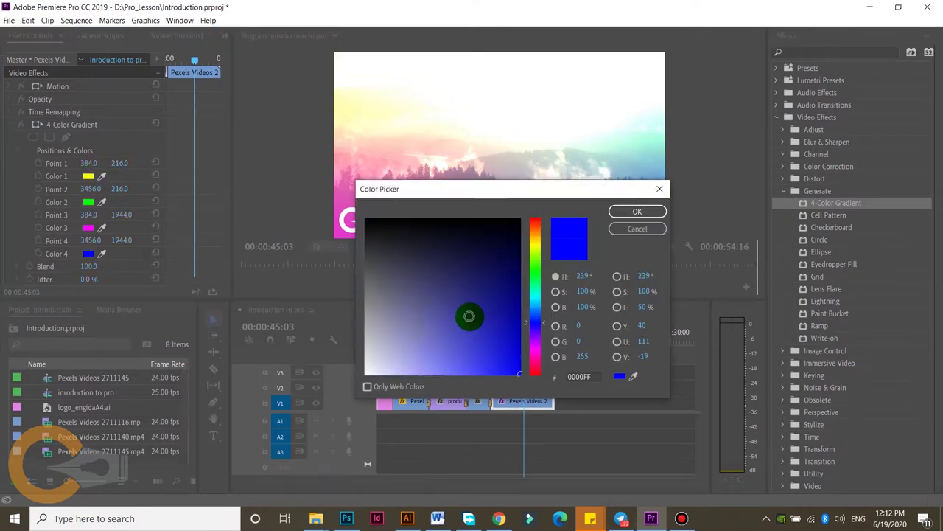
{"action": "left_click_drag", "start_coordinate": [537, 284], "coordinate": [535, 271]}
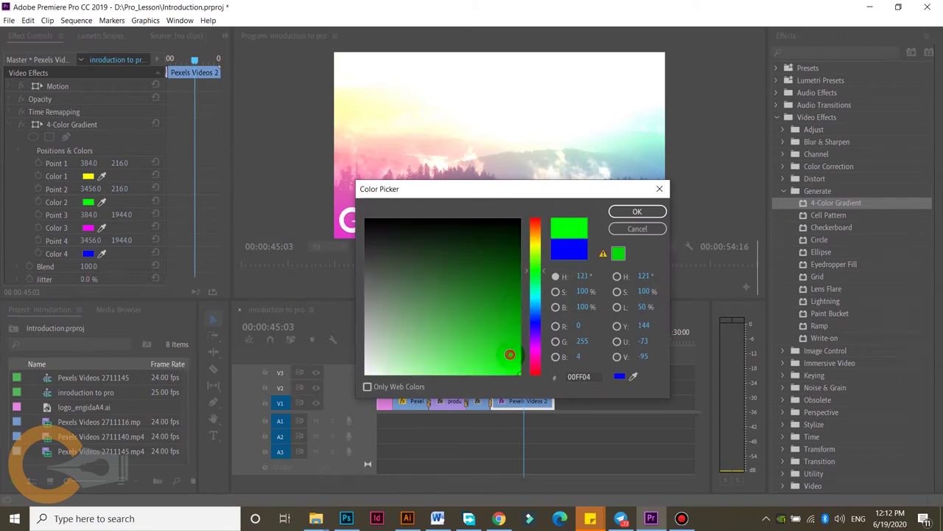
{"action": "left_click", "coordinate": [617, 211]}
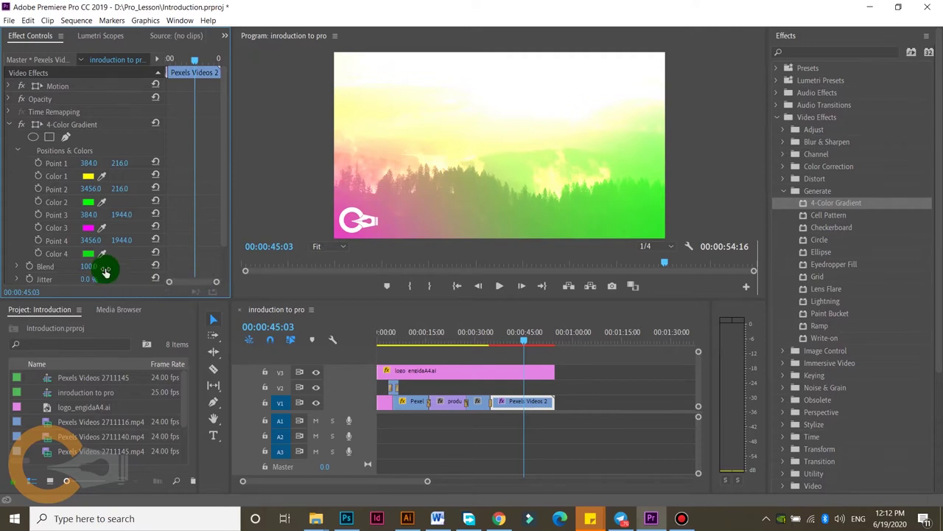
Step: Darken Color 3 almost to black and Color 4 to a deep green
{"action": "left_click", "coordinate": [88, 227]}
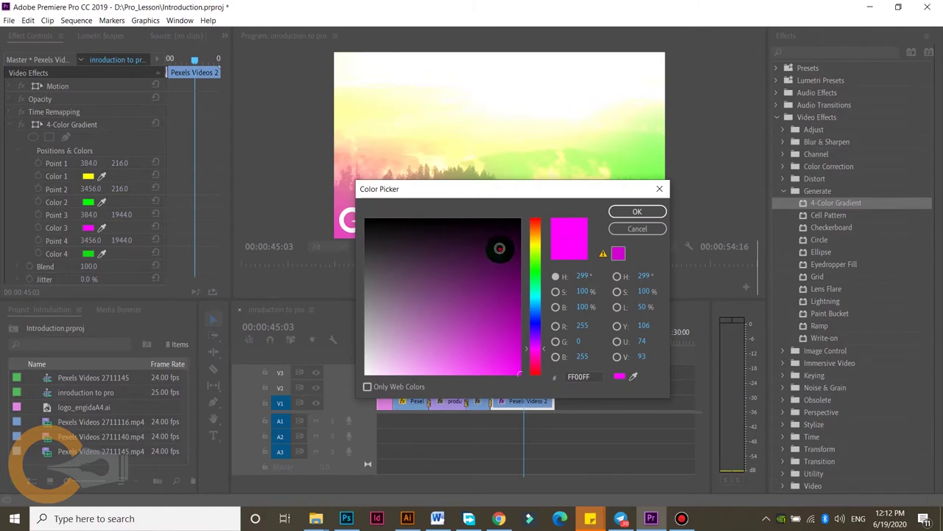
{"action": "left_click_drag", "start_coordinate": [454, 268], "coordinate": [510, 233]}
{"action": "left_click", "coordinate": [627, 212]}
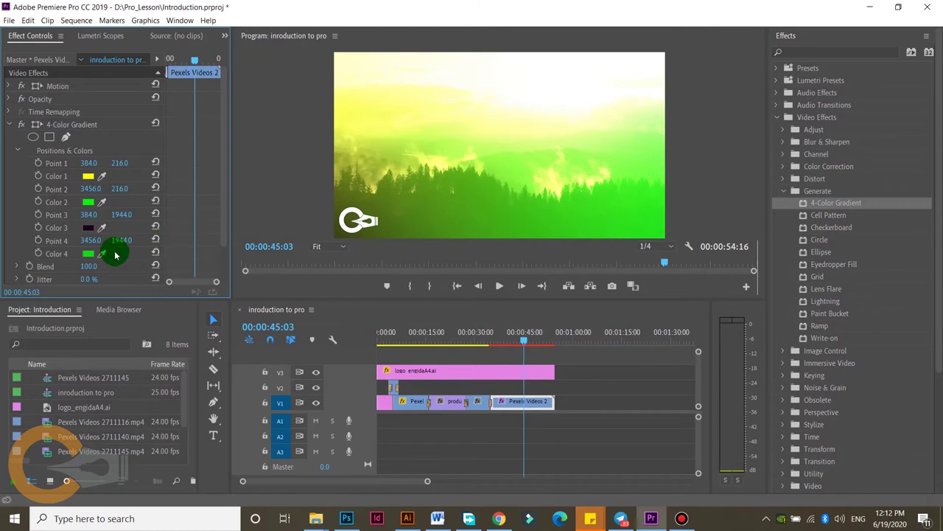
{"action": "left_click", "coordinate": [88, 253]}
{"action": "left_click_drag", "start_coordinate": [508, 303], "coordinate": [506, 279]}
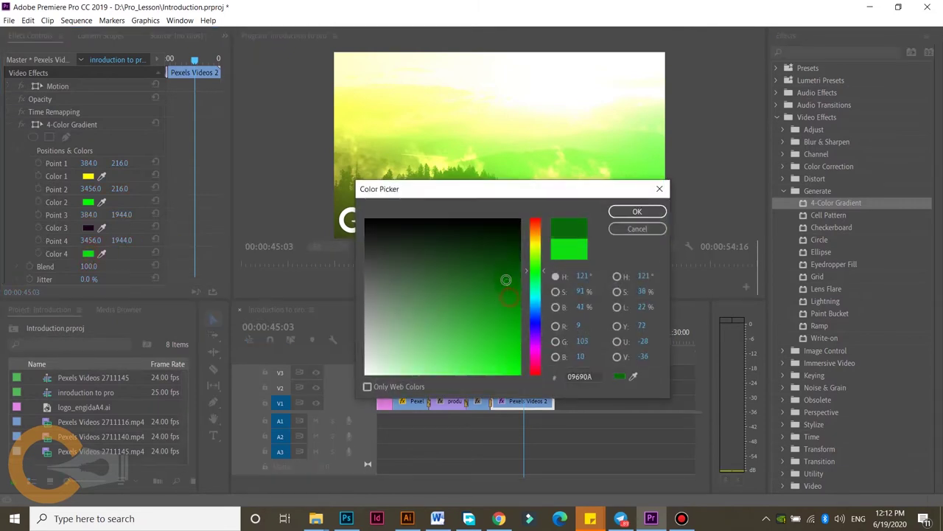
{"action": "left_click", "coordinate": [636, 213]}
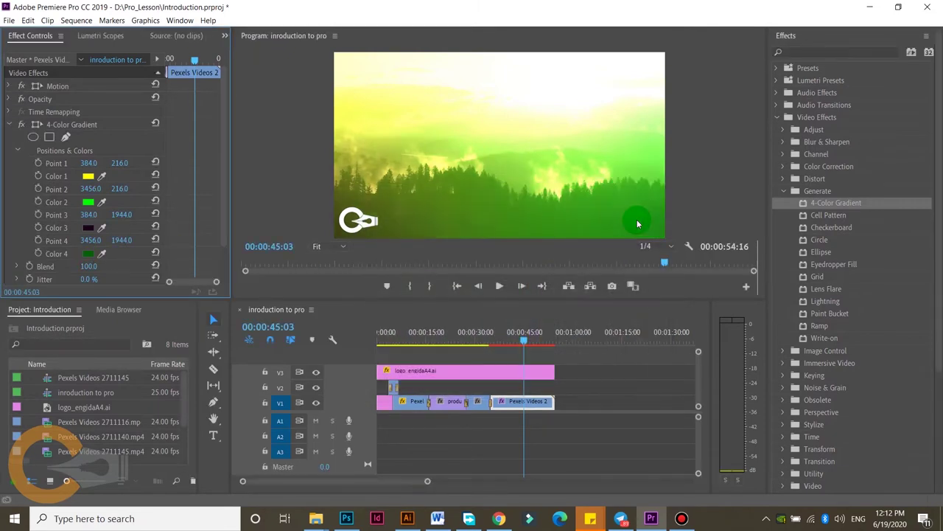
Step: Scrub back to about 40 seconds to review the yellow-green gradient wash
{"action": "left_click_drag", "start_coordinate": [545, 334], "coordinate": [495, 344]}
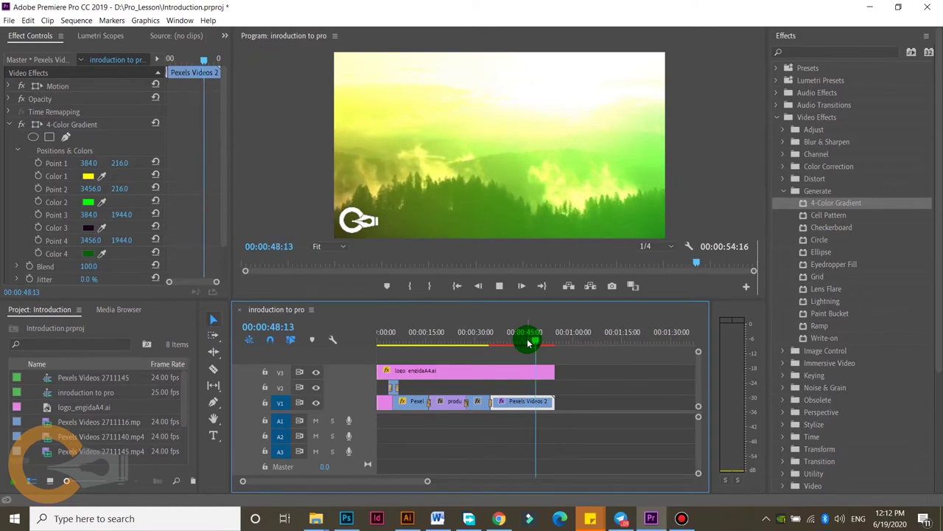
{"action": "left_click", "coordinate": [540, 341]}
{"action": "left_click_drag", "start_coordinate": [541, 341], "coordinate": [513, 344]}
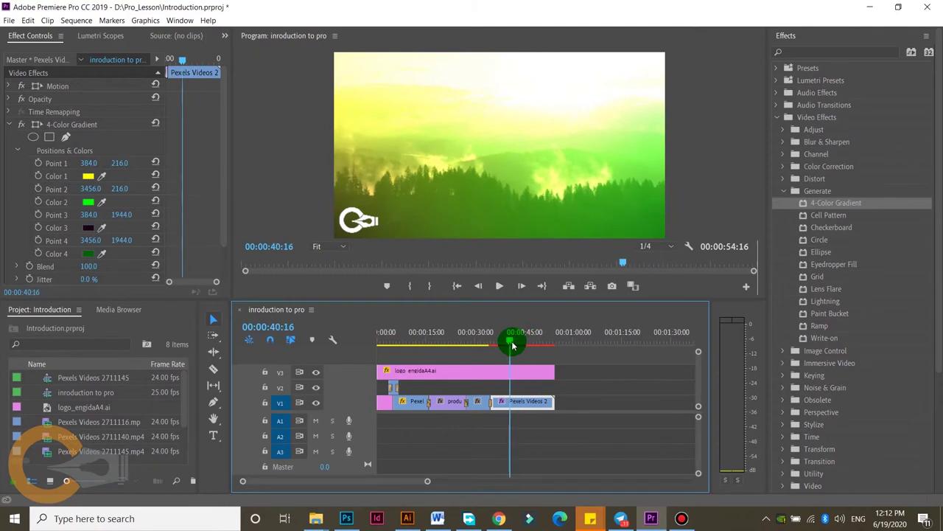
{"action": "mouse_move", "coordinate": [514, 344]}
{"action": "left_mouse_down"}
{"action": "mouse_move", "coordinate": [528, 347]}
{"action": "mouse_move", "coordinate": [502, 351]}
{"action": "left_mouse_up"}
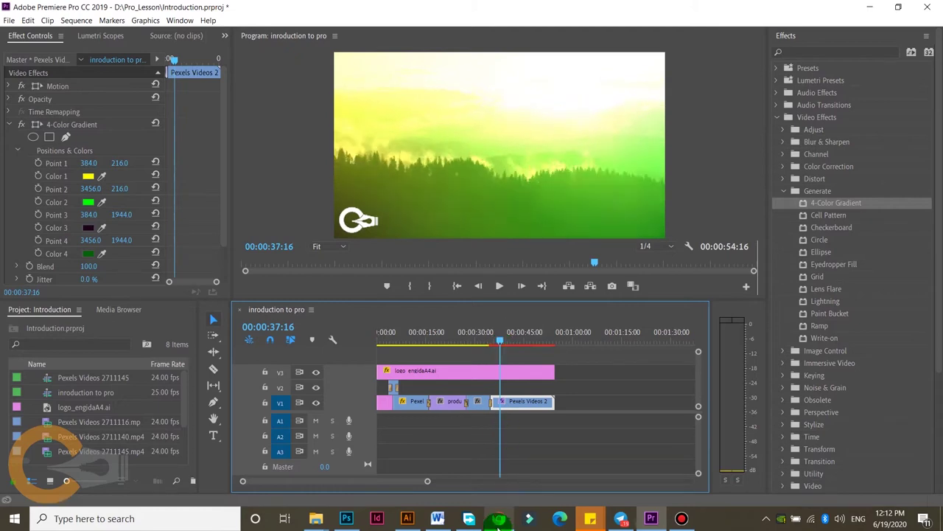
{"action": "left_click", "coordinate": [499, 518]}
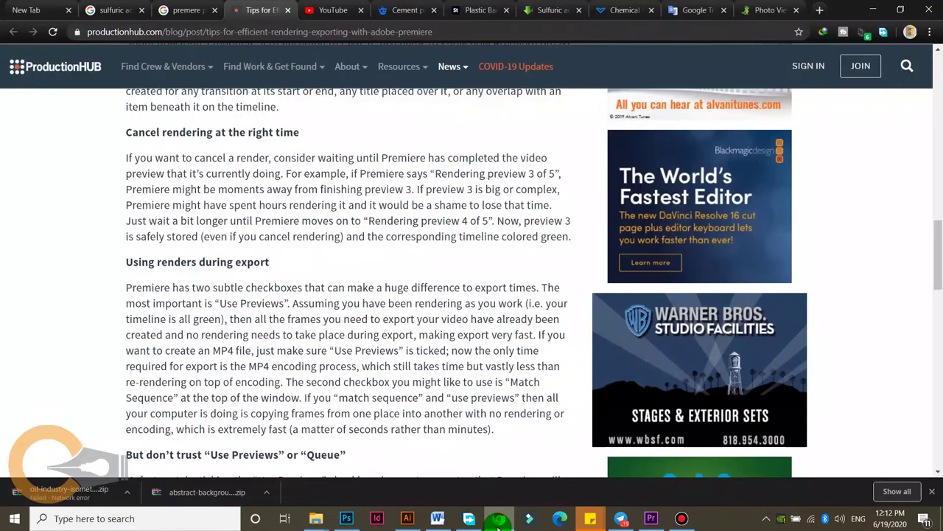
Step: Search Google for 'pixles' and open the 'Free stock photos · Pexels' result
{"action": "left_click", "coordinate": [251, 32]}
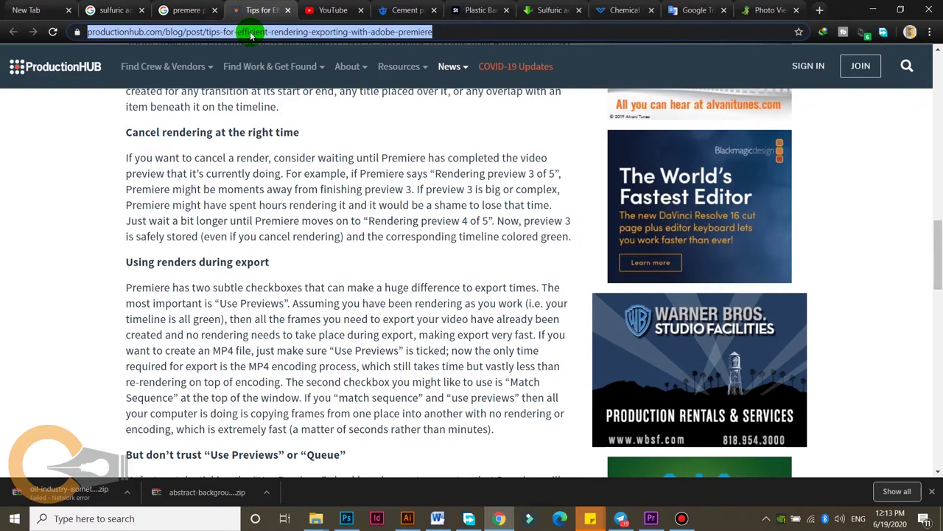
{"action": "type", "text": "pix"}
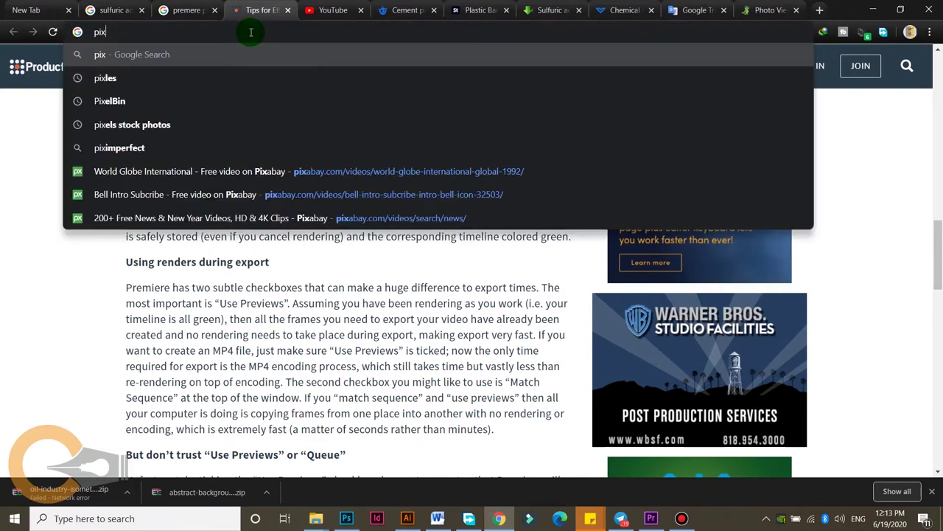
{"action": "type", "text": "les"}
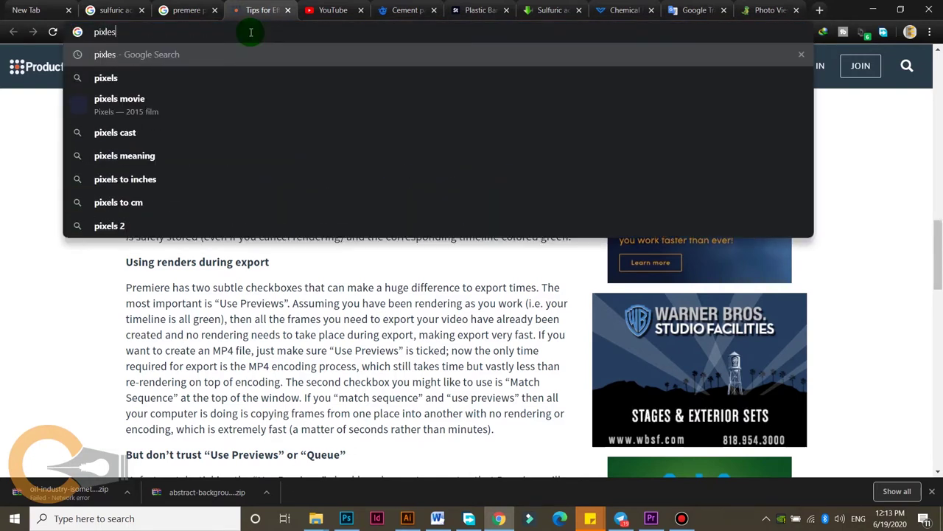
{"action": "key", "text": "Return"}
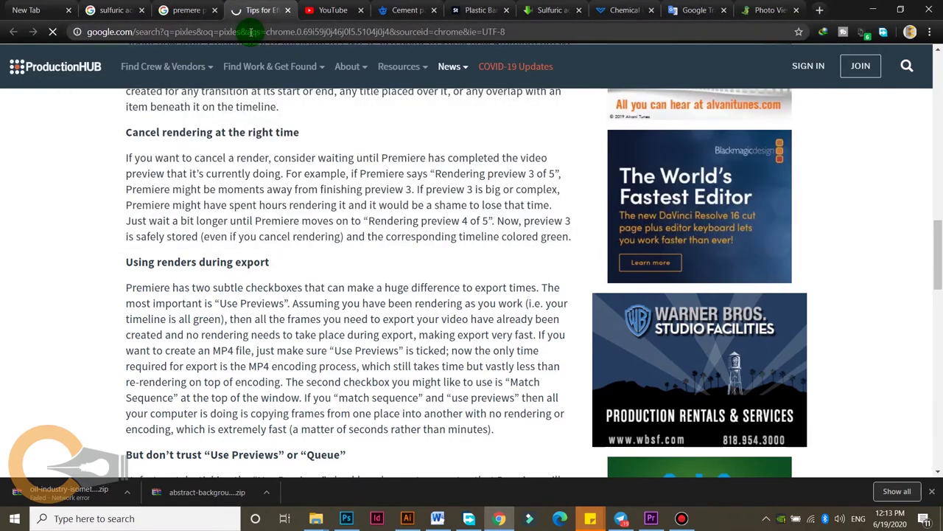
{"action": "mouse_move", "coordinate": [291, 66]}
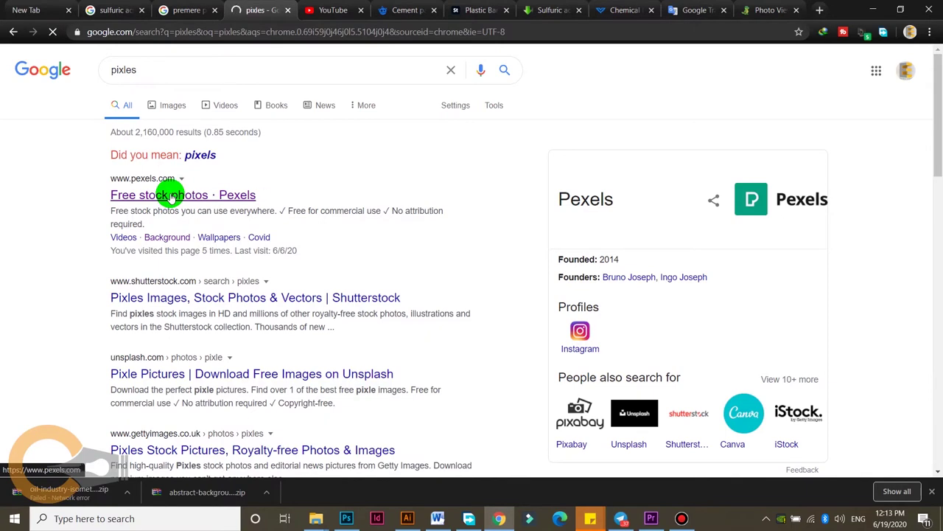
{"action": "left_click", "coordinate": [170, 196]}
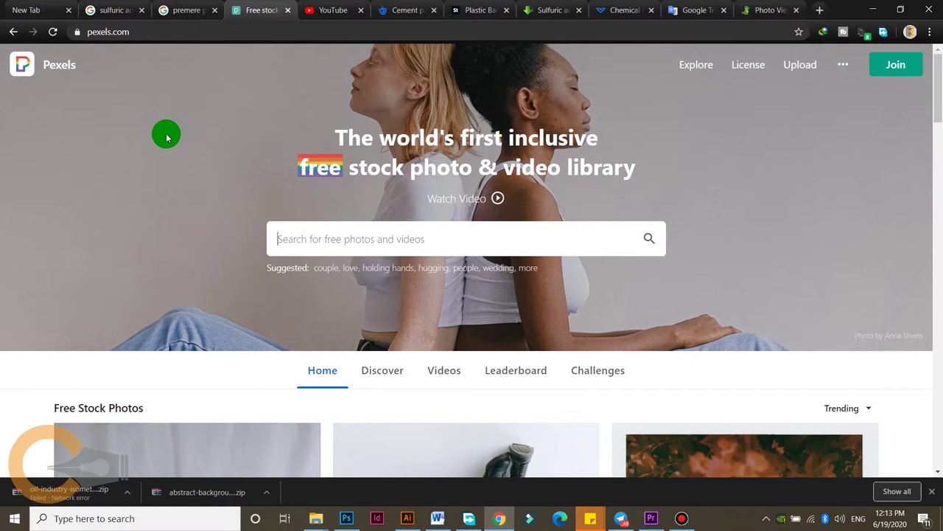
Step: Search Pexels for 'landscape' and filter the results to Videos
{"action": "type", "text": "land"}
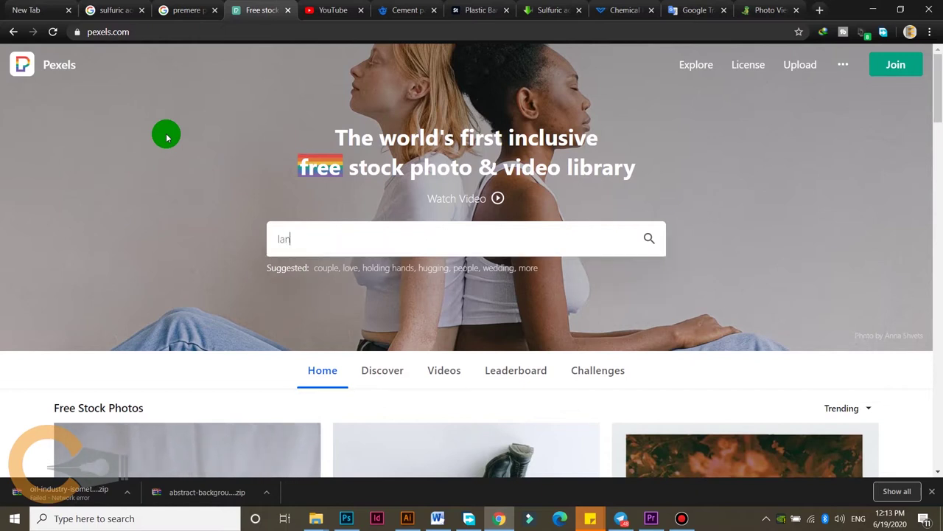
{"action": "key", "text": "Down"}
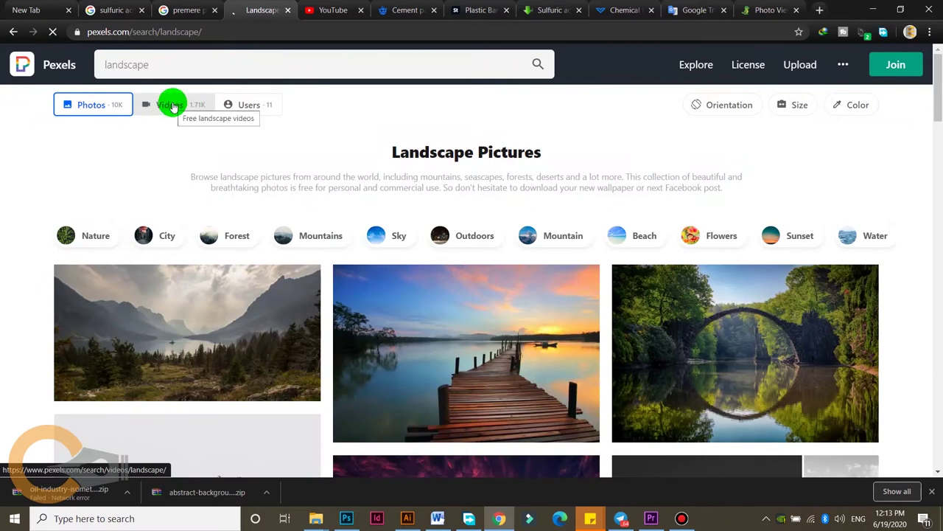
{"action": "left_click", "coordinate": [175, 106]}
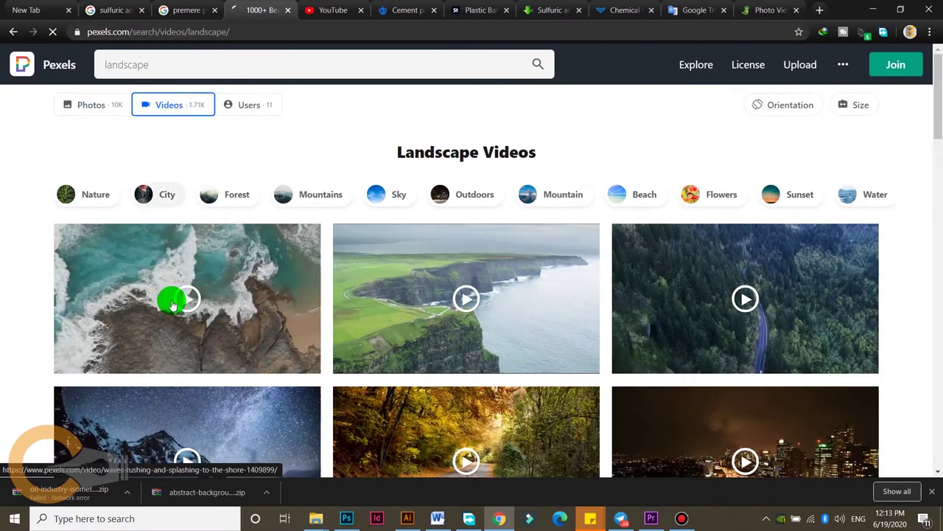
Step: Open the aerial forest-road video, check its Free Download sizes, then close the preview
{"action": "left_click", "coordinate": [744, 300]}
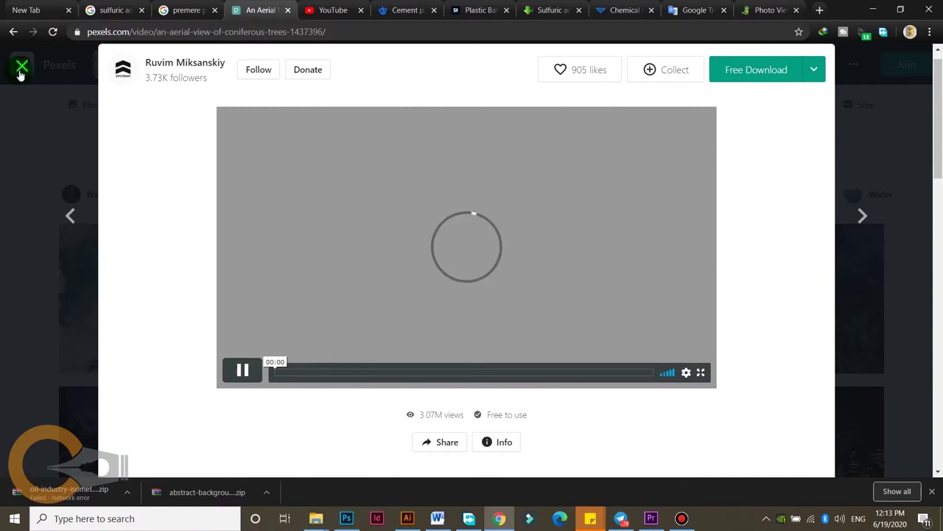
{"action": "left_click", "coordinate": [814, 71]}
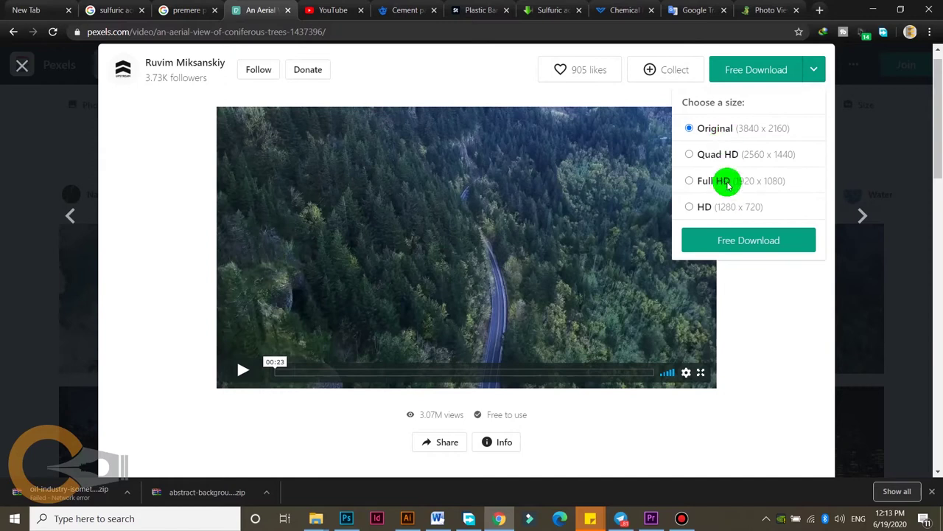
{"action": "left_click", "coordinate": [814, 69]}
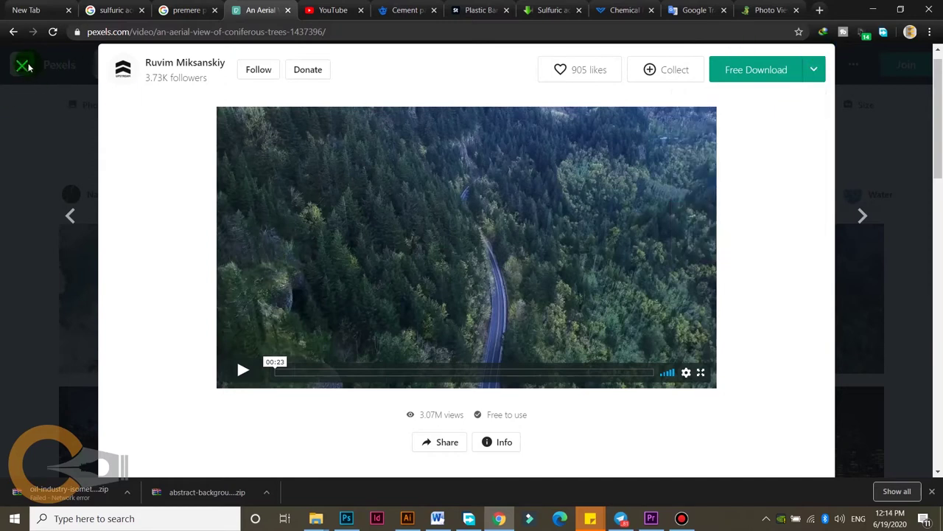
{"action": "left_click", "coordinate": [97, 140]}
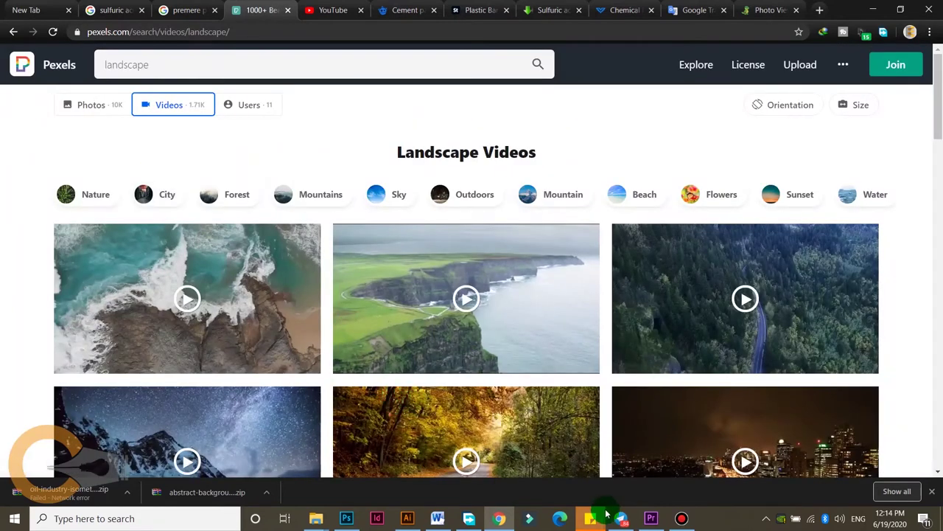
Step: Back in Premiere Pro, apply the 4-Color Gradient to the V1 clip at the playhead and check Pexels Videos 2's effects
{"action": "left_click", "coordinate": [651, 518]}
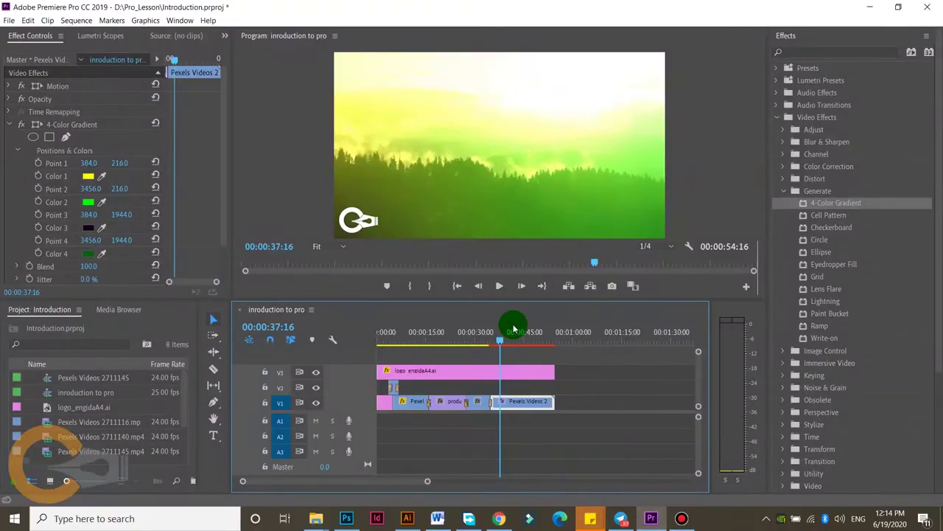
{"action": "left_click_drag", "start_coordinate": [501, 345], "coordinate": [473, 353]}
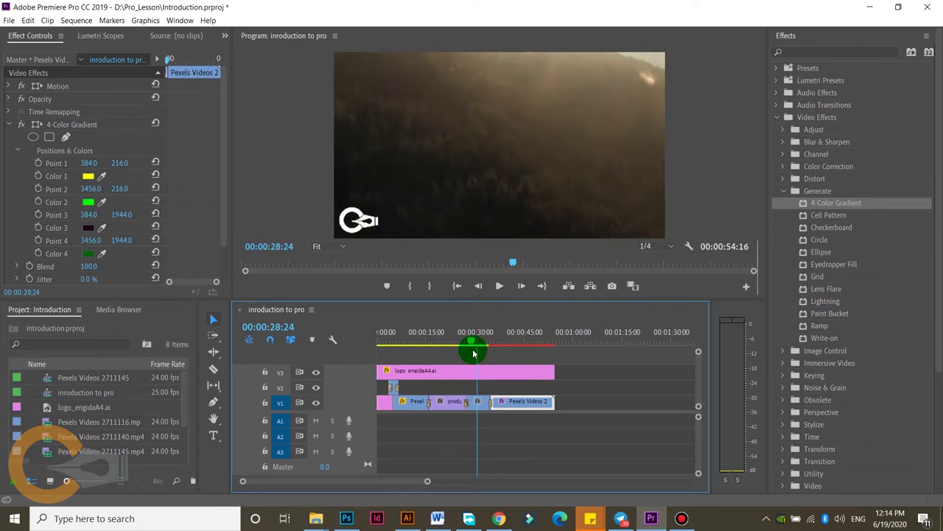
{"action": "left_click", "coordinate": [482, 405]}
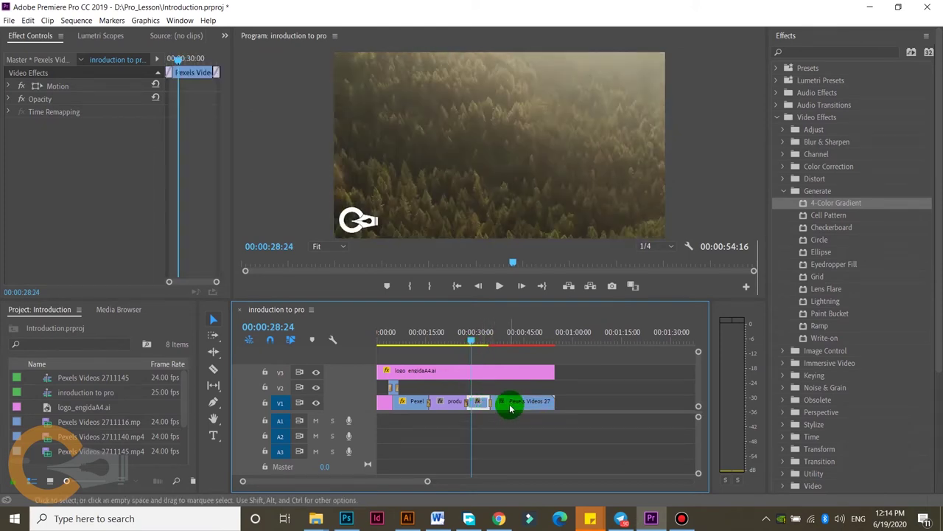
{"action": "left_click_drag", "start_coordinate": [488, 406], "coordinate": [511, 405]}
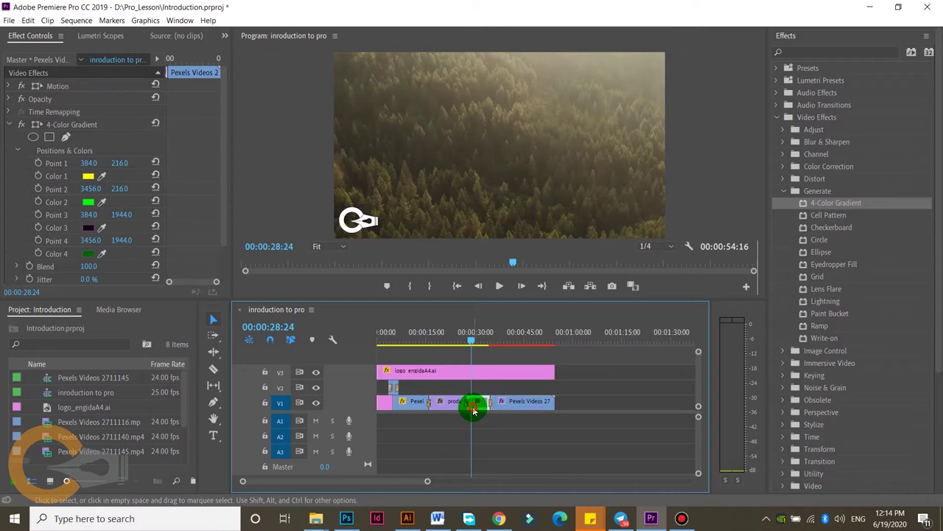
{"action": "left_click", "coordinate": [510, 409]}
{"action": "left_click", "coordinate": [517, 406]}
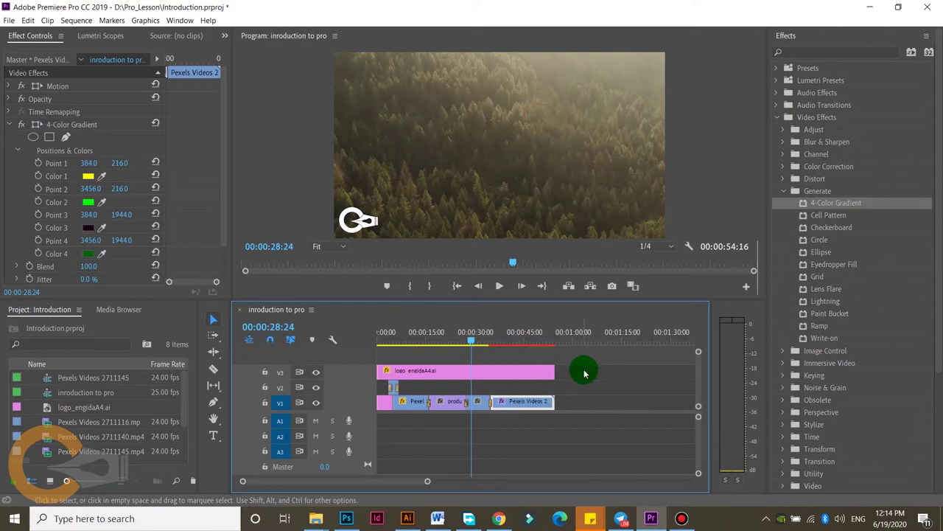
{"action": "left_click", "coordinate": [593, 390]}
Step: Dismiss the new-item options, return the playhead to 00:00:00 and deselect the logo clip
{"action": "left_click", "coordinate": [9, 21]}
{"action": "mouse_move", "coordinate": [22, 34]}
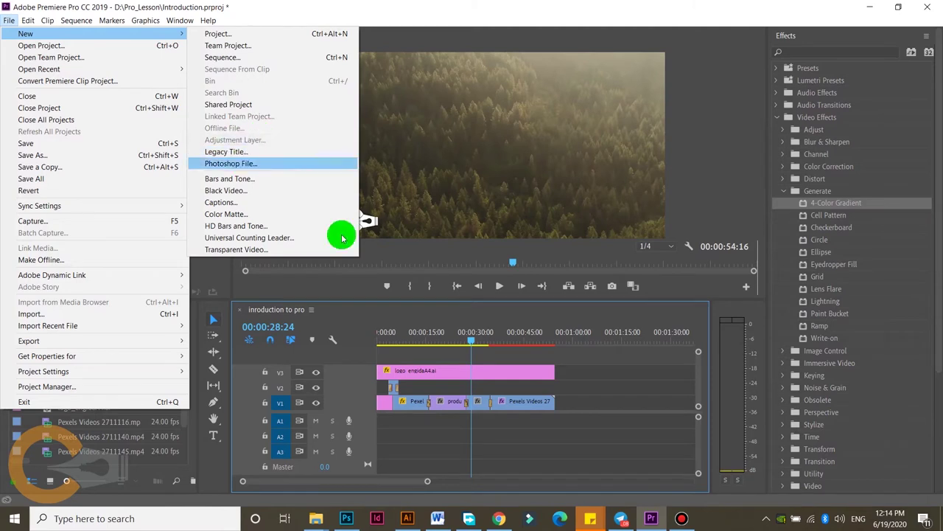
{"action": "left_click", "coordinate": [415, 373]}
{"action": "left_click_drag", "start_coordinate": [474, 340], "coordinate": [368, 396]}
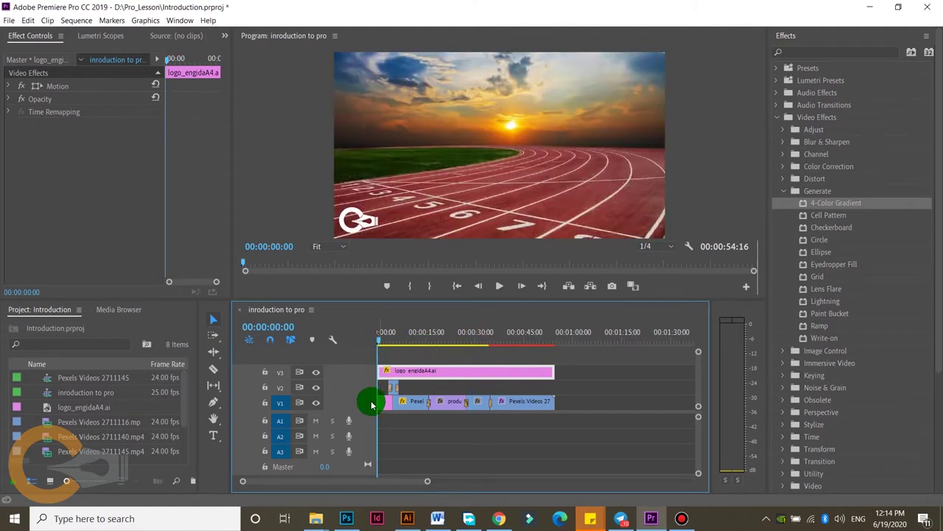
{"action": "left_click", "coordinate": [380, 401]}
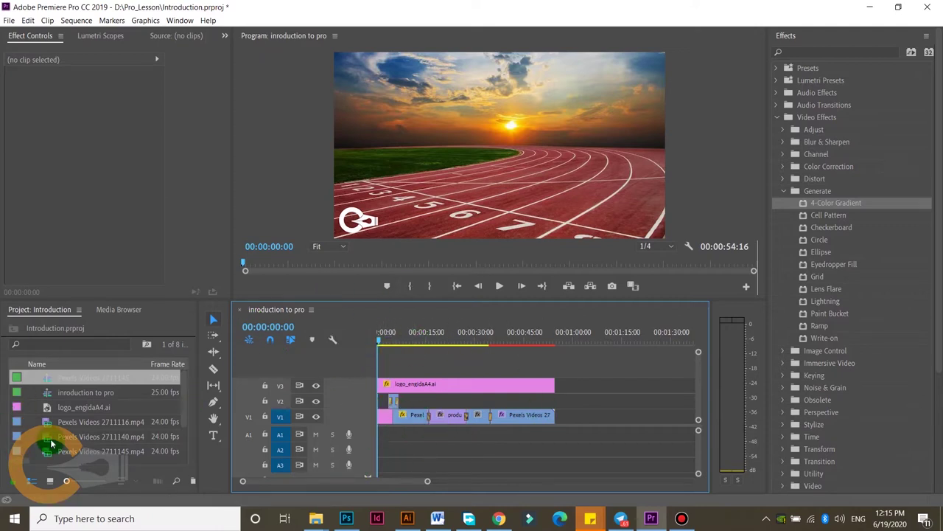
Step: Widen the Project panel and bring up the list of new project item types
{"action": "left_click", "coordinate": [86, 417]}
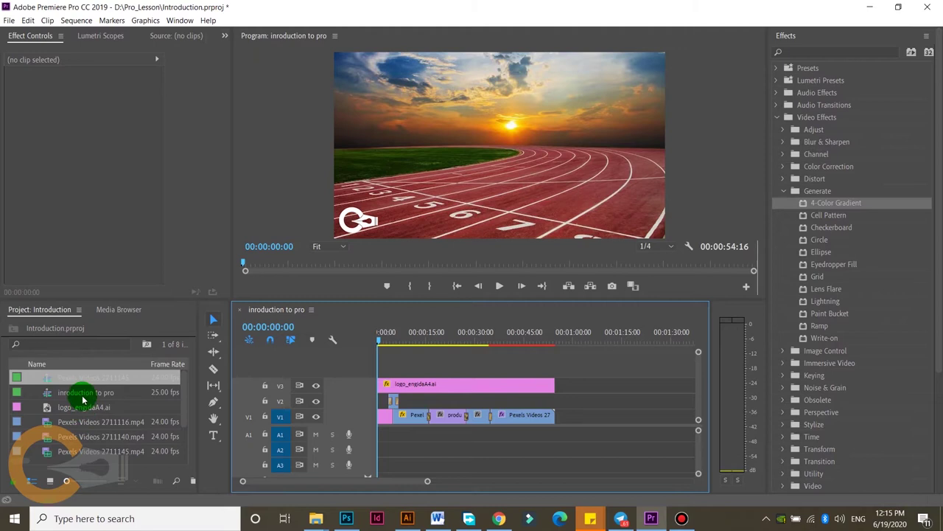
{"action": "left_click", "coordinate": [82, 398]}
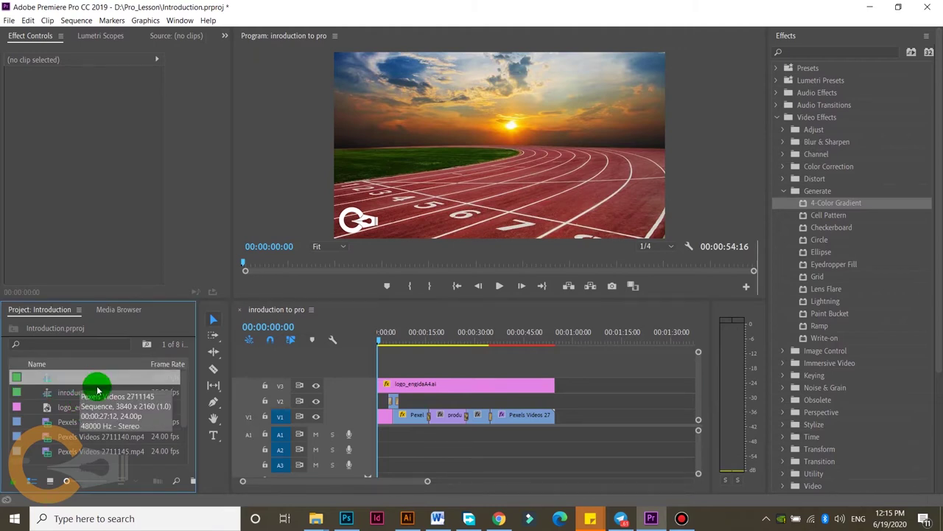
{"action": "left_click", "coordinate": [9, 20]}
{"action": "mouse_move", "coordinate": [16, 36]}
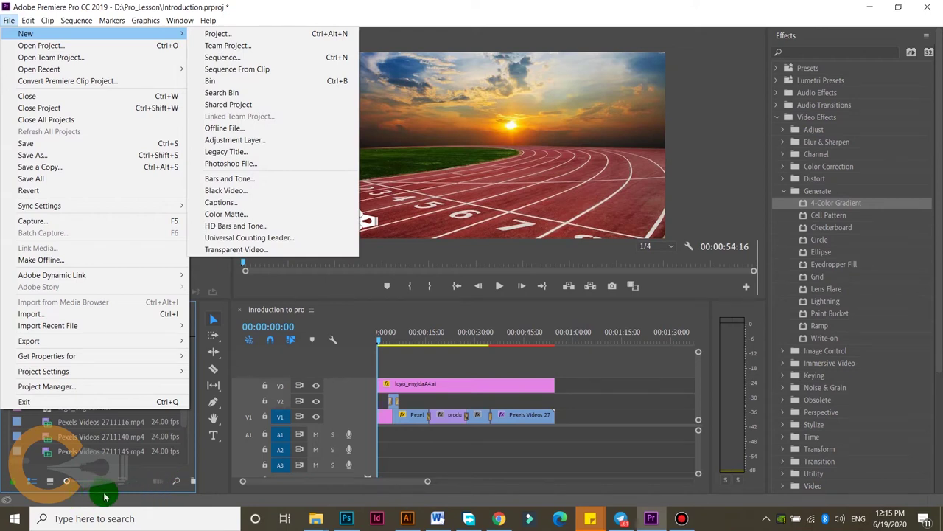
{"action": "left_click", "coordinate": [139, 485]}
{"action": "left_click_drag", "start_coordinate": [197, 463], "coordinate": [228, 466]}
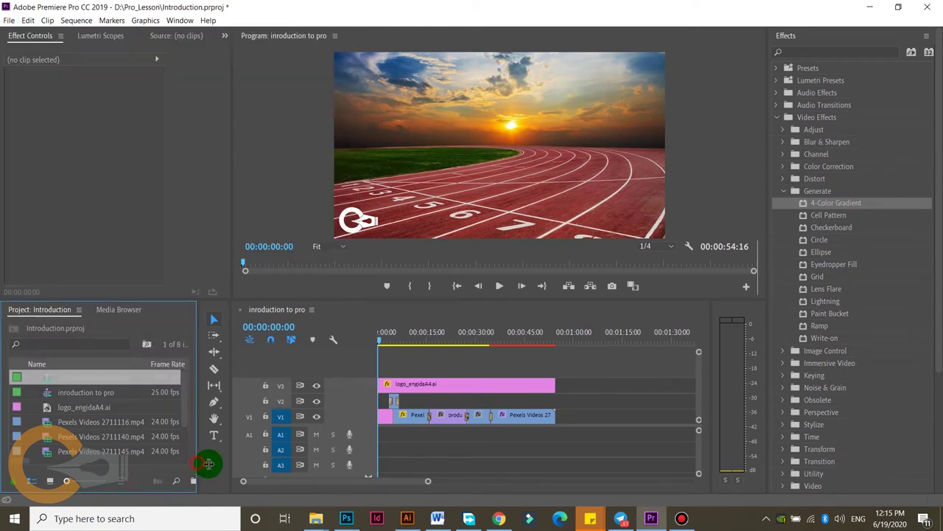
{"action": "left_click", "coordinate": [214, 483]}
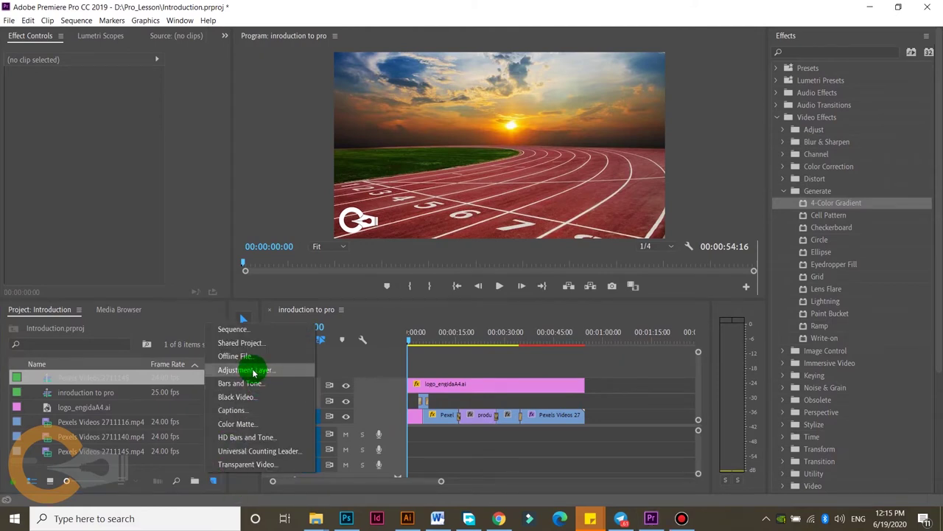
Step: Create an Adjustment Layer at 1920x1080, 25 fps, Square Pixels
{"action": "left_click", "coordinate": [10, 20]}
{"action": "mouse_move", "coordinate": [20, 35]}
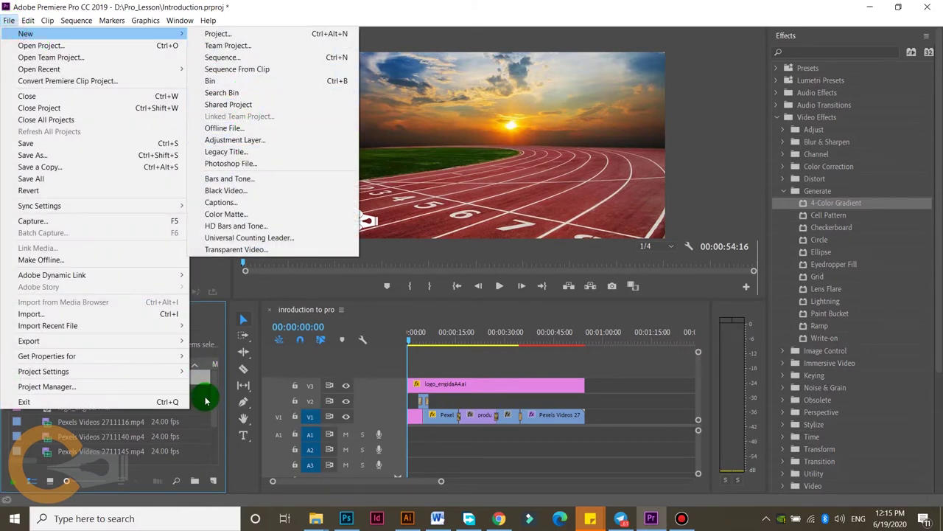
{"action": "left_click", "coordinate": [214, 484]}
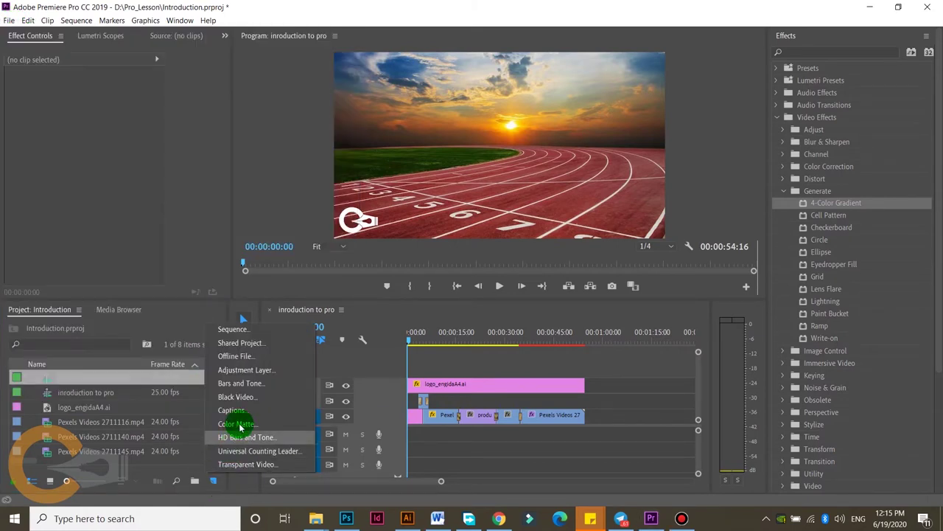
{"action": "left_click", "coordinate": [245, 369]}
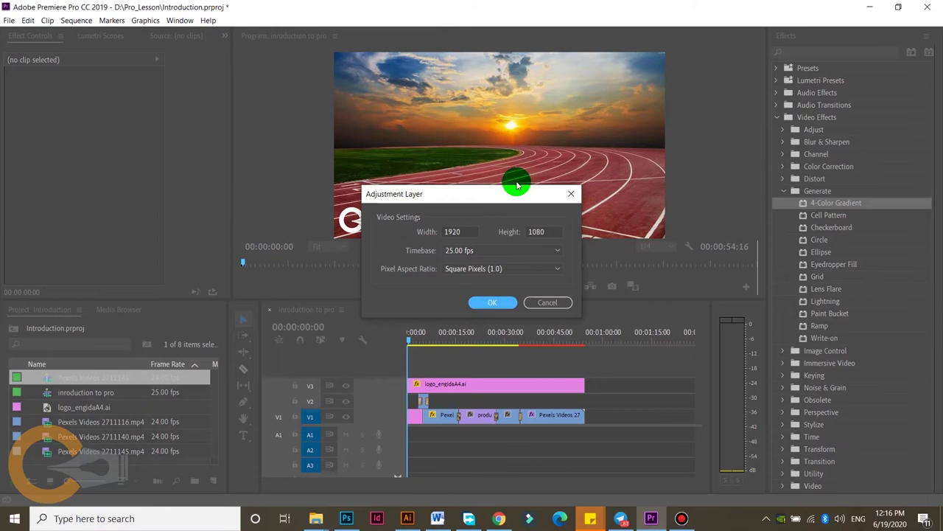
{"action": "left_click", "coordinate": [542, 233]}
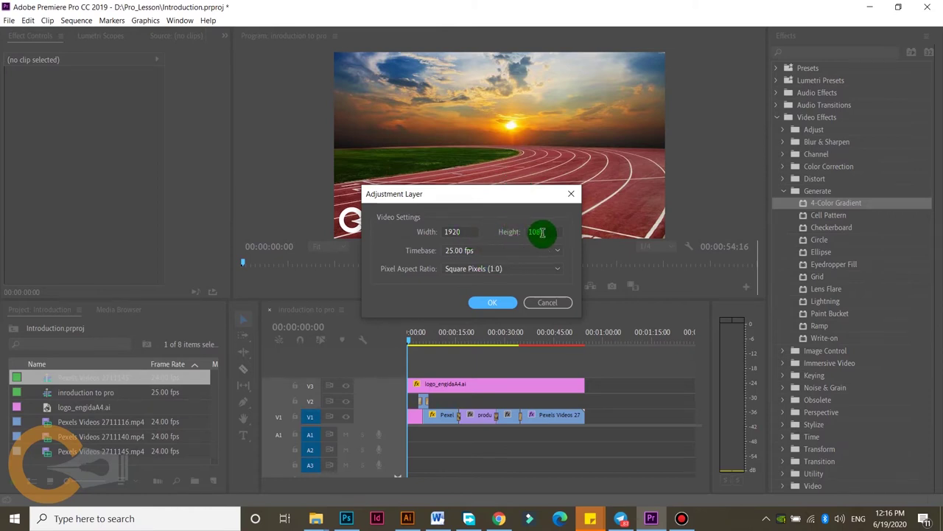
{"action": "left_click", "coordinate": [550, 231]}
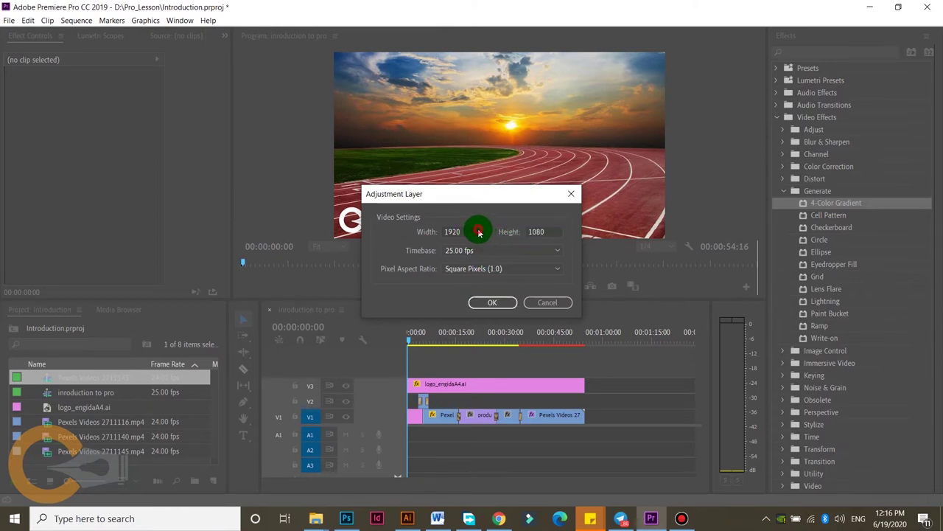
{"action": "left_click", "coordinate": [486, 302]}
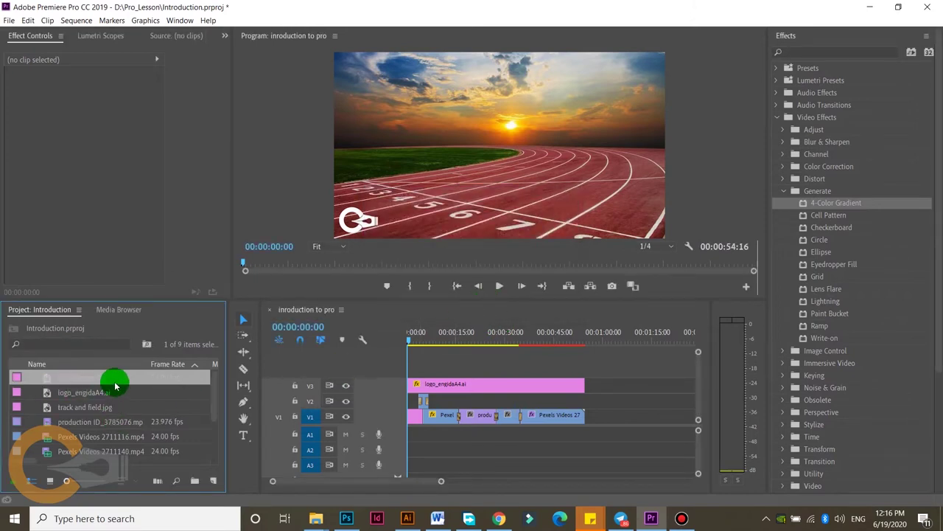
Step: Place the Adjustment Layer on V4 and trim its end to match the logo clip
{"action": "left_click_drag", "start_coordinate": [115, 386], "coordinate": [111, 396]}
{"action": "left_click", "coordinate": [88, 384]}
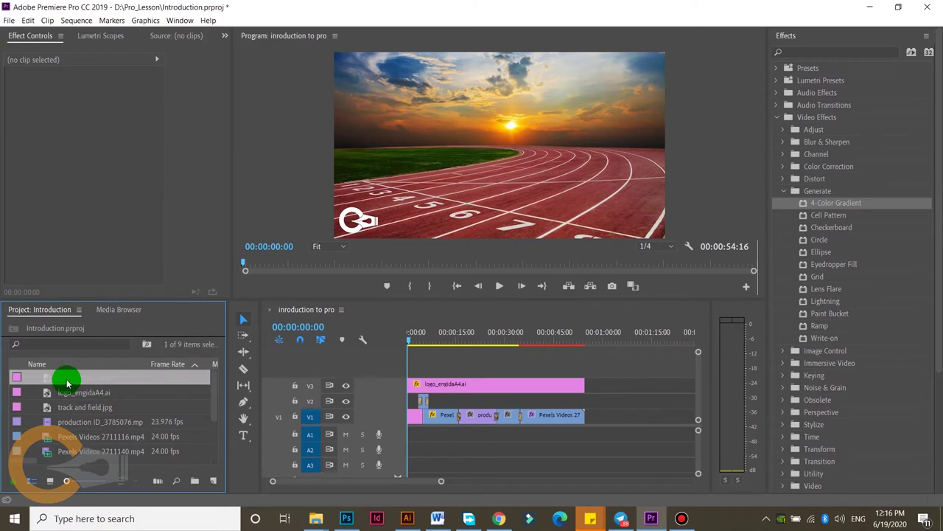
{"action": "left_click_drag", "start_coordinate": [55, 384], "coordinate": [547, 369]}
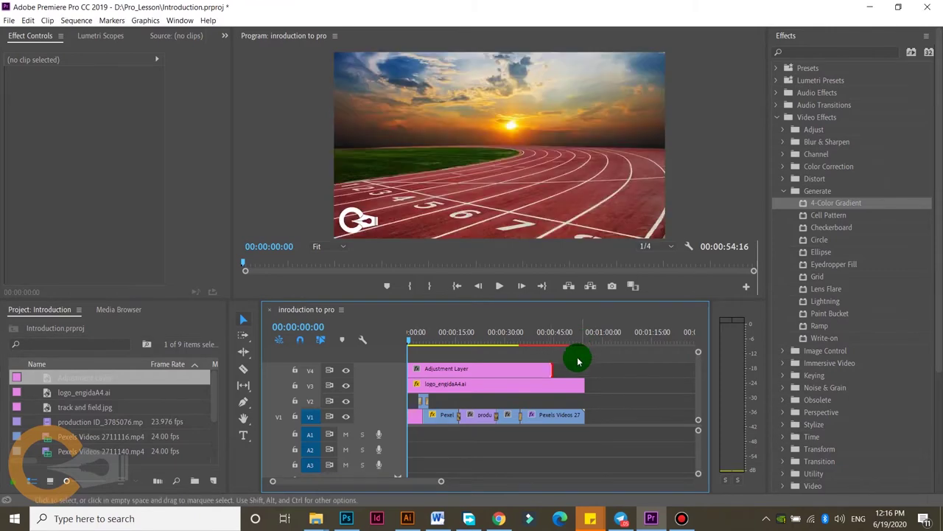
{"action": "left_click_drag", "start_coordinate": [548, 369], "coordinate": [581, 371]}
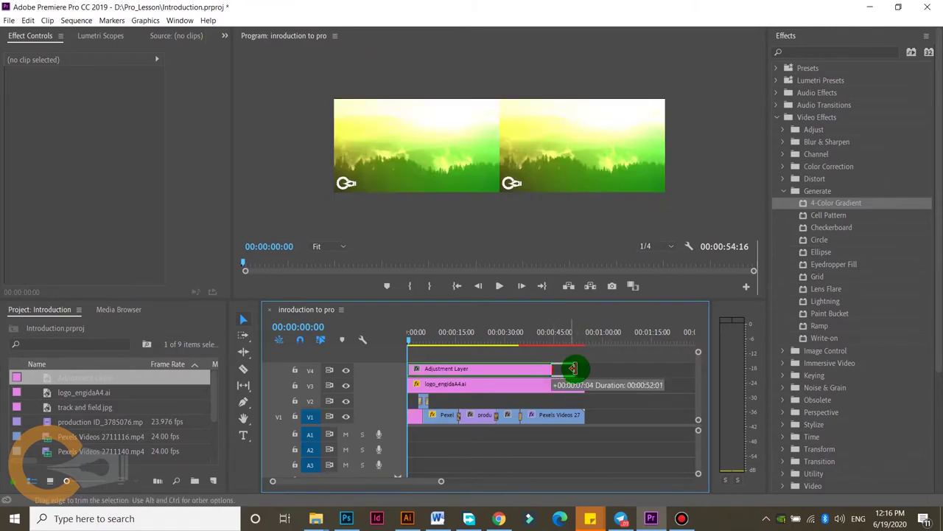
{"action": "left_click", "coordinate": [544, 435]}
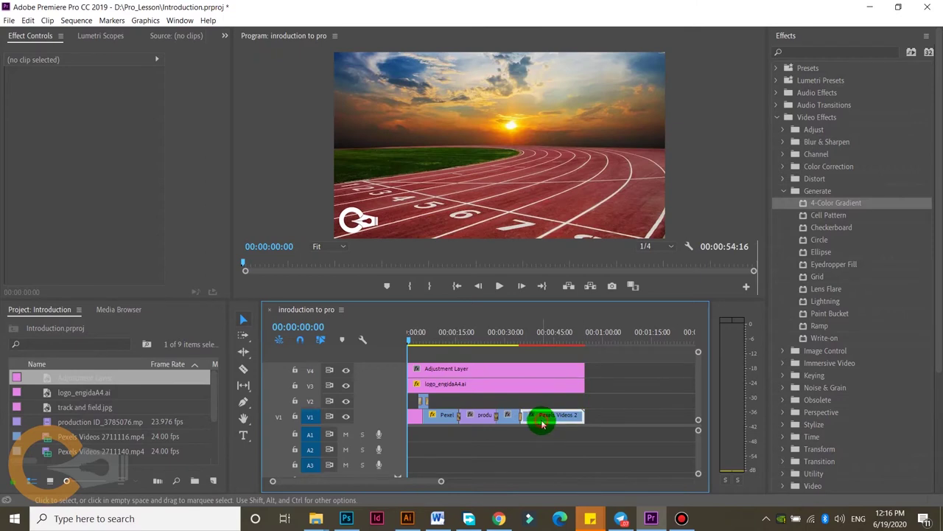
Step: Delete the 4-Color Gradient from the last Pexels clip, then select the adjustment layer clip
{"action": "left_click", "coordinate": [542, 421]}
{"action": "left_click", "coordinate": [75, 140]}
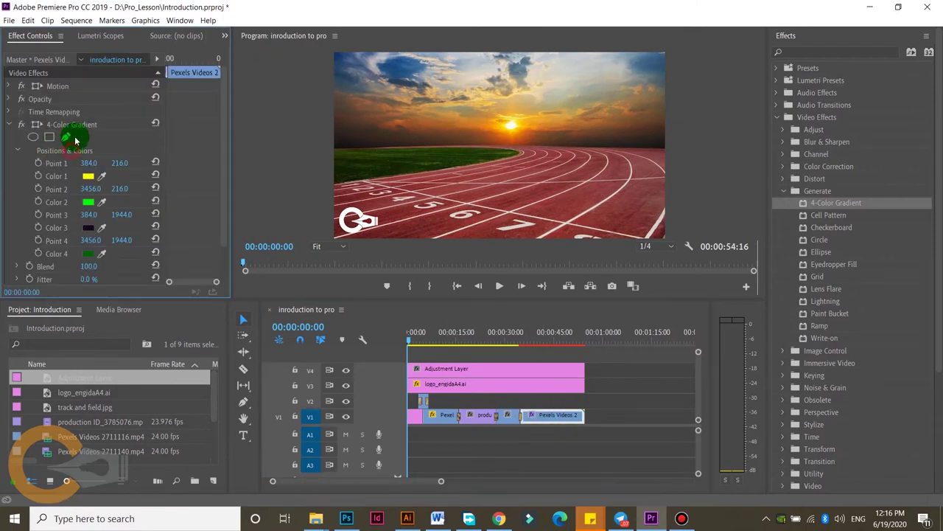
{"action": "left_click", "coordinate": [78, 125]}
{"action": "key", "text": "Delete"}
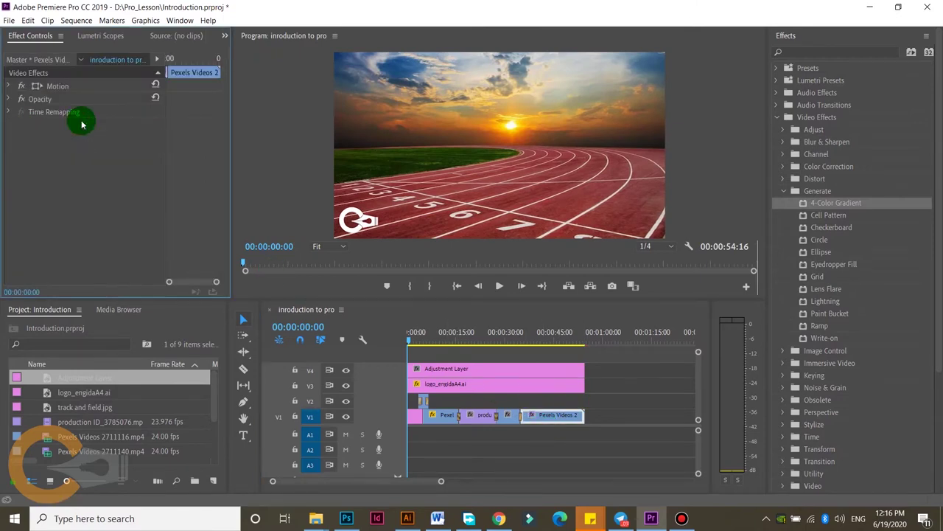
{"action": "left_click", "coordinate": [478, 371]}
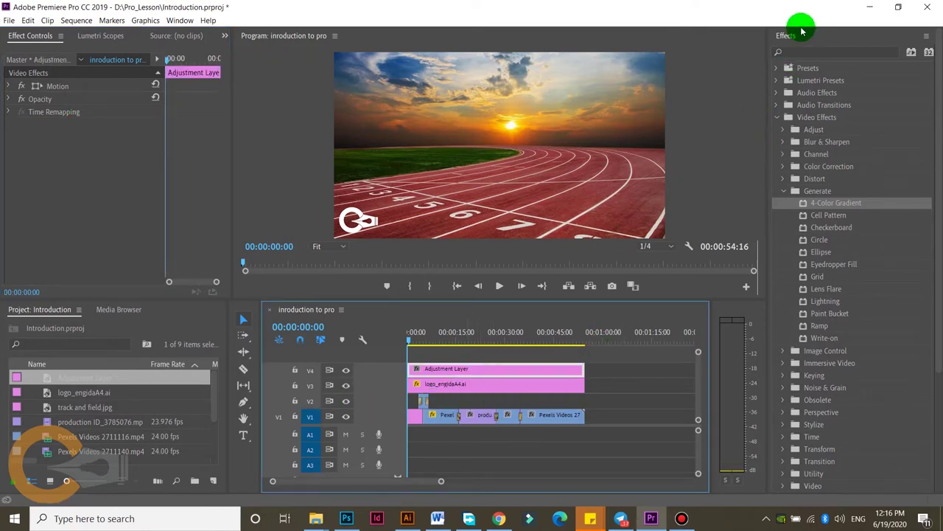
Step: Drop Generate > 4-Color Gradient on the Adjustment Layer clip and set its Blending Mode to Screen
{"action": "left_click_drag", "start_coordinate": [841, 210], "coordinate": [522, 370]}
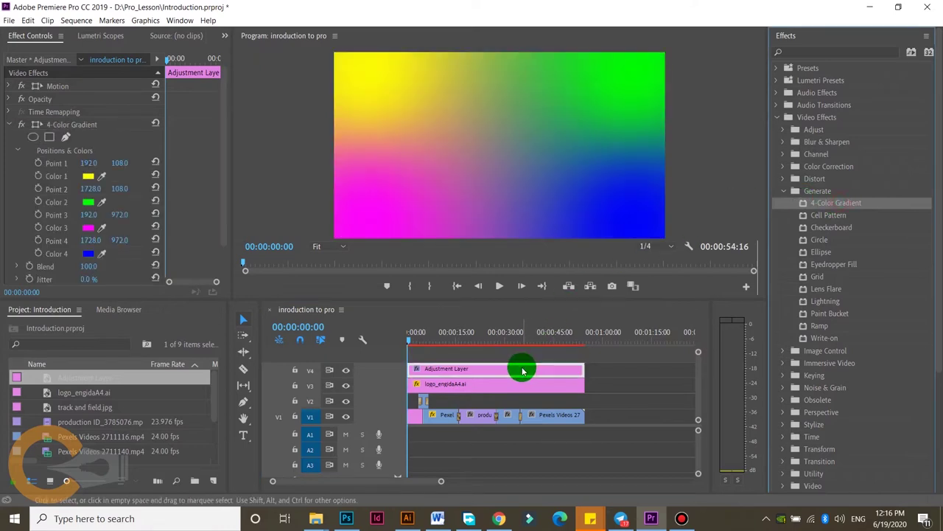
{"action": "left_click", "coordinate": [18, 151]}
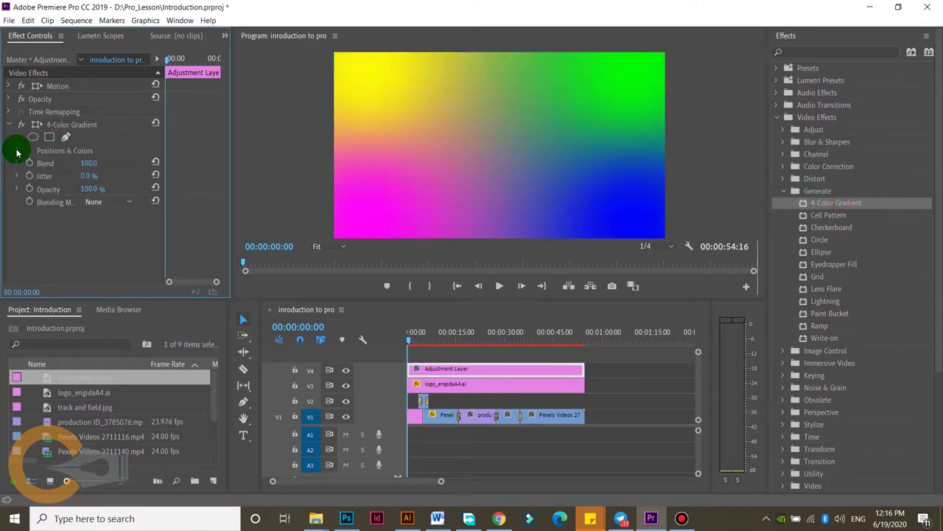
{"action": "left_click", "coordinate": [96, 201]}
{"action": "left_click", "coordinate": [107, 271]}
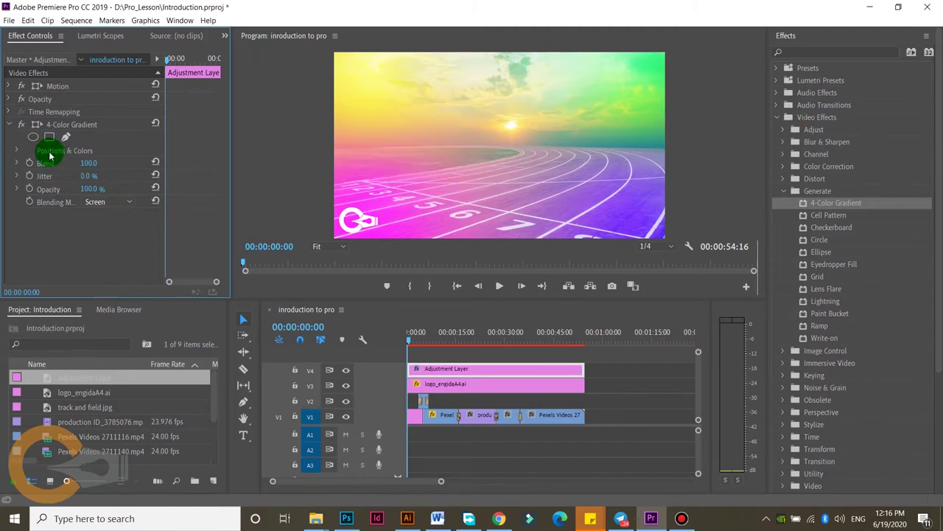
{"action": "left_click", "coordinate": [17, 151]}
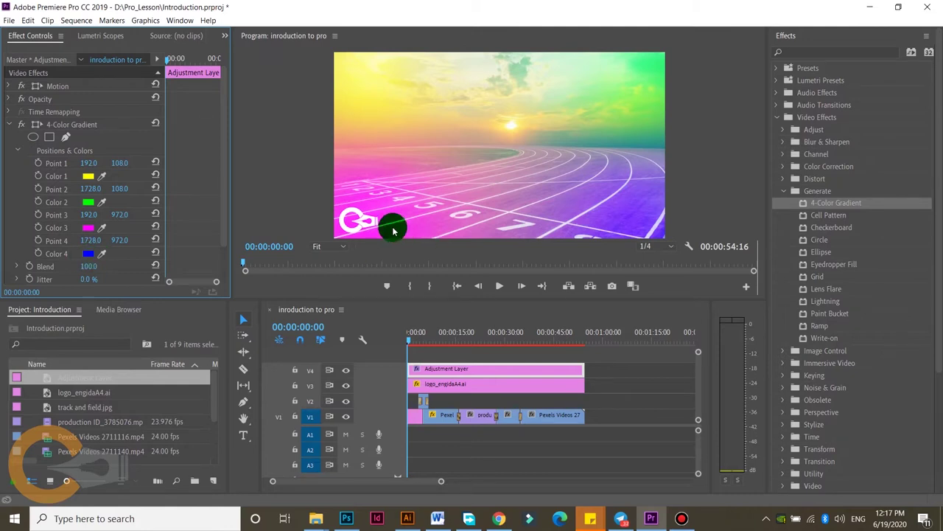
Step: Shift the adjustment layer gradient's Point 1 to the right
{"action": "left_click", "coordinate": [65, 126]}
{"action": "left_click", "coordinate": [59, 87]}
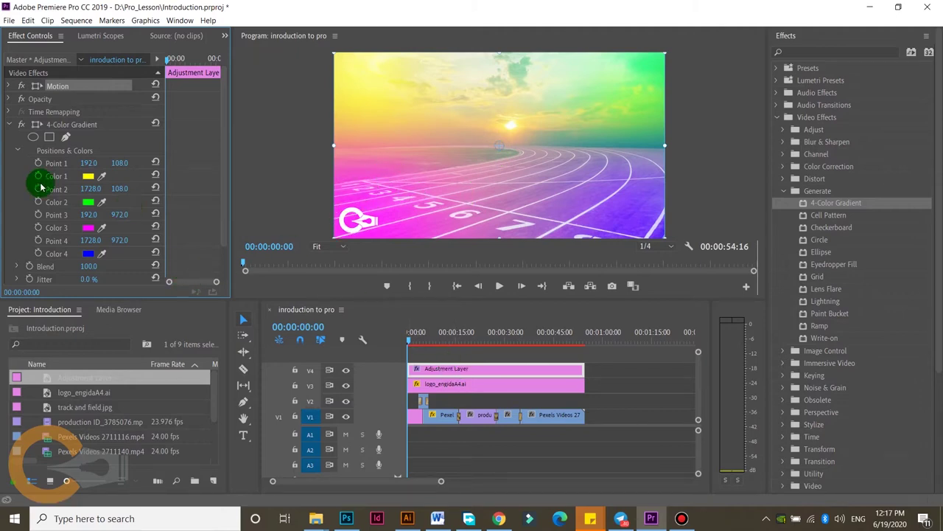
{"action": "left_click", "coordinate": [67, 154]}
{"action": "left_click_drag", "start_coordinate": [90, 166], "coordinate": [198, 163]}
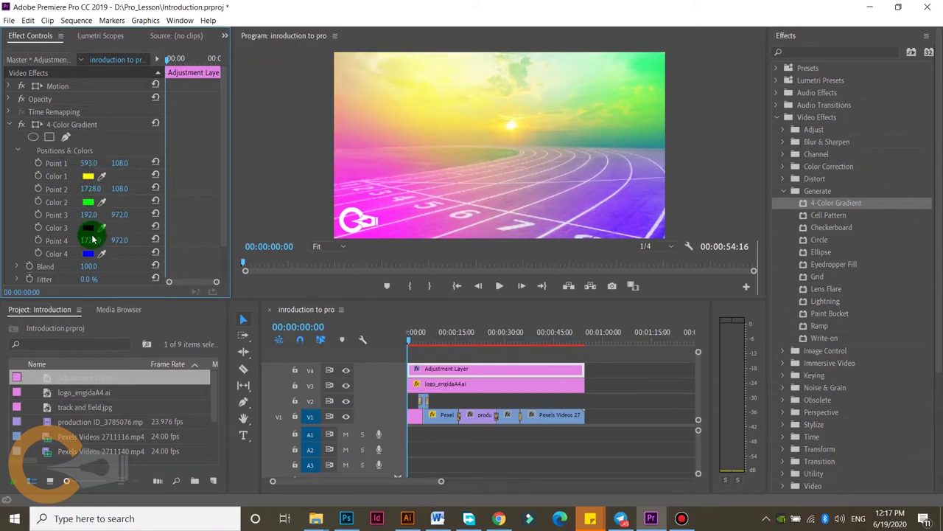
Step: Change gradient Color 4 to dark green and Color 3 to blue
{"action": "left_click", "coordinate": [88, 254]}
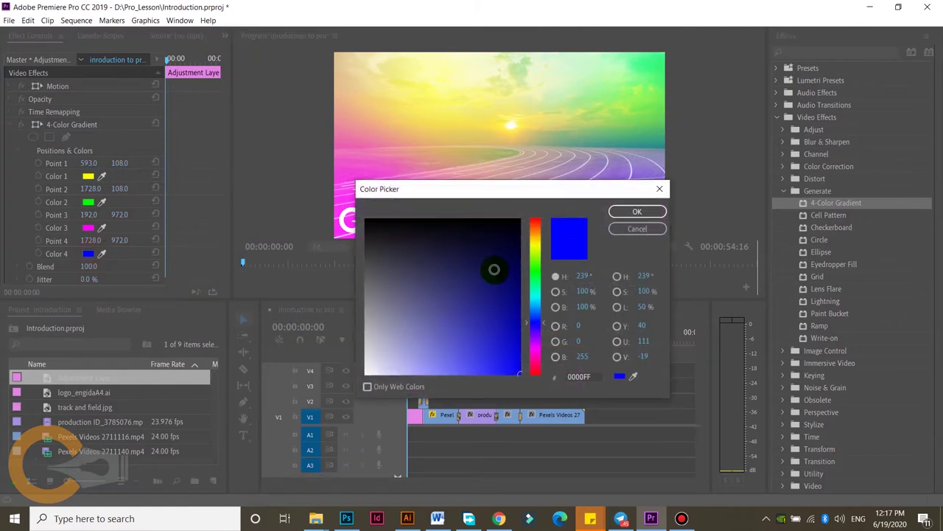
{"action": "mouse_move", "coordinate": [531, 311]}
{"action": "left_mouse_down"}
{"action": "mouse_move", "coordinate": [535, 265]}
{"action": "mouse_move", "coordinate": [507, 276]}
{"action": "left_mouse_up"}
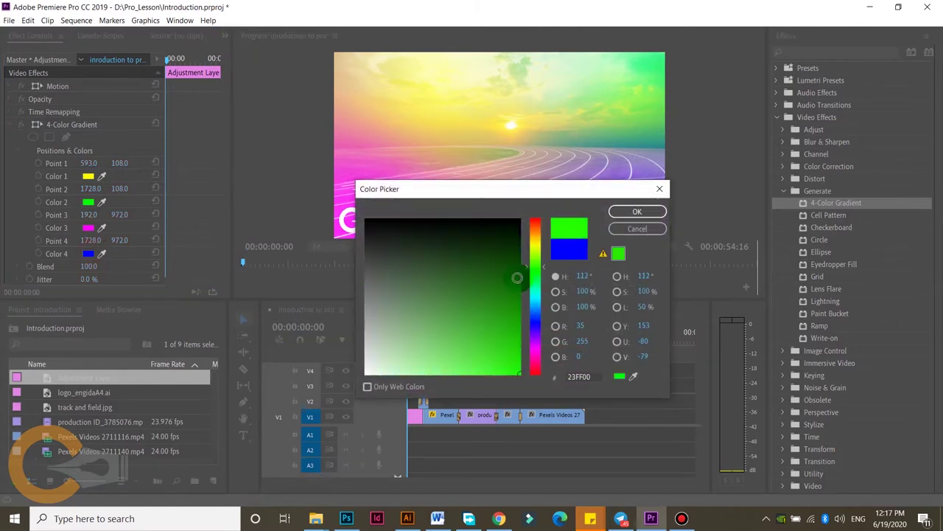
{"action": "left_click", "coordinate": [623, 211]}
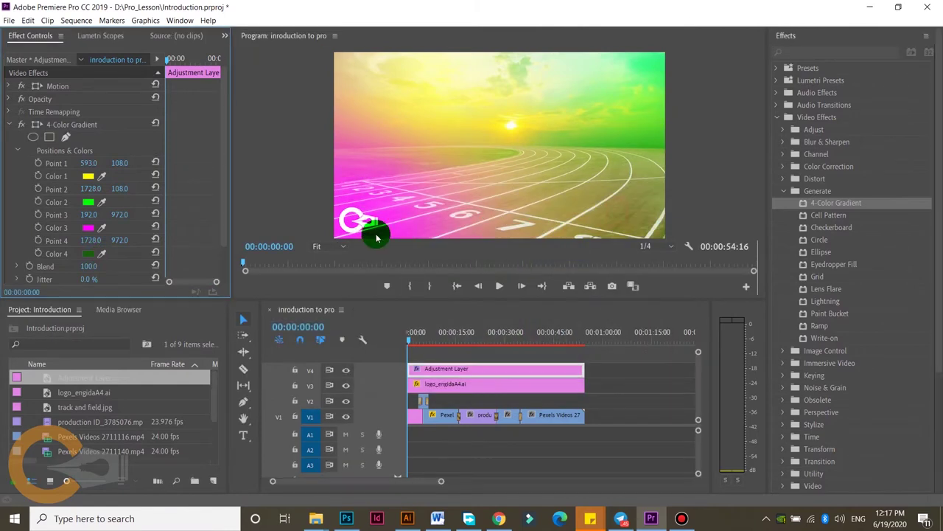
{"action": "left_click", "coordinate": [89, 227]}
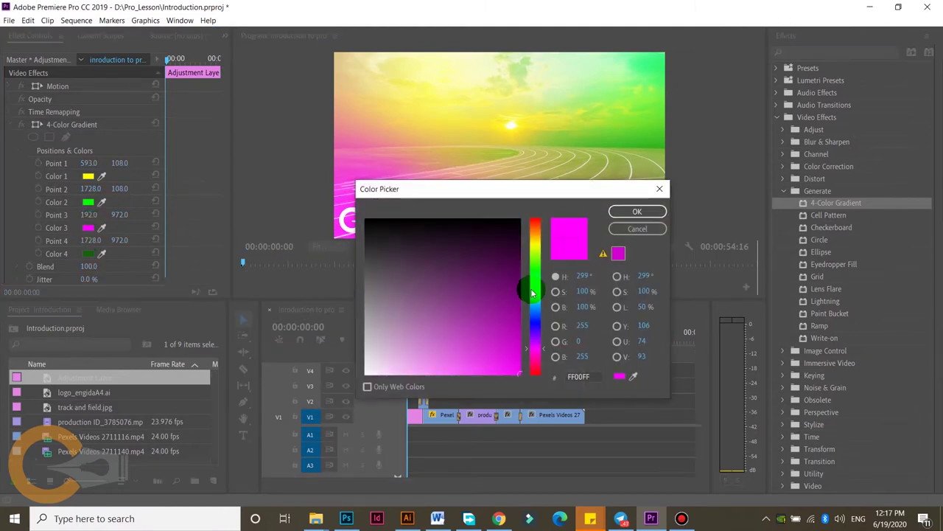
{"action": "left_click", "coordinate": [537, 322]}
{"action": "left_click", "coordinate": [517, 327]}
{"action": "left_click", "coordinate": [623, 211]}
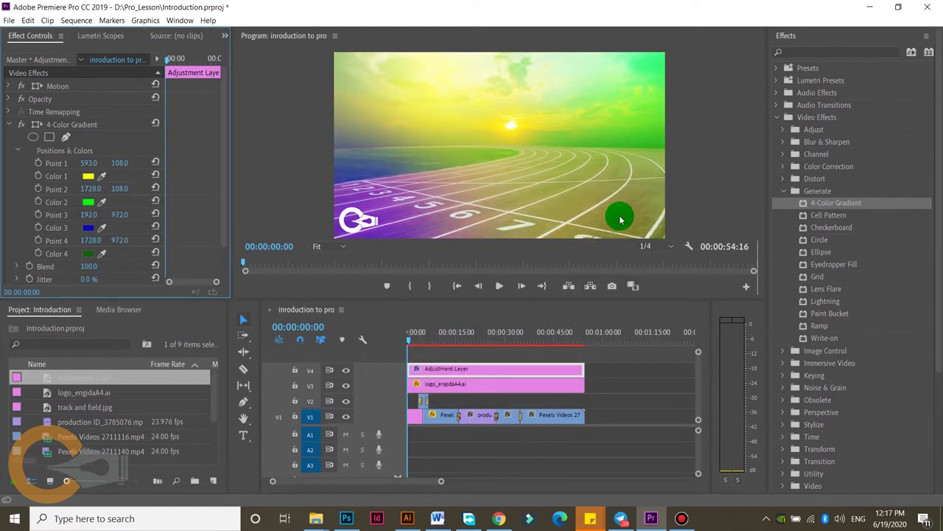
{"action": "key", "text": "space"}
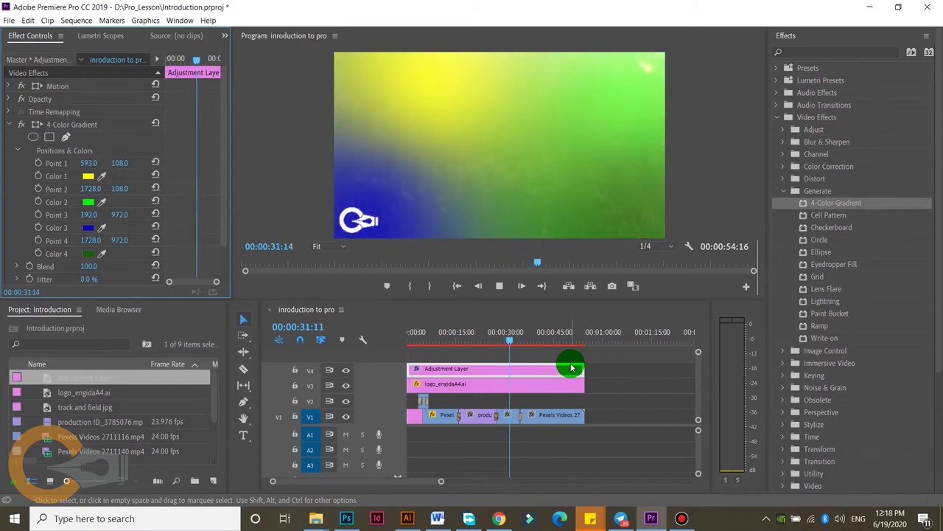
{"action": "key", "text": "space"}
{"action": "left_click_drag", "start_coordinate": [505, 344], "coordinate": [489, 346]}
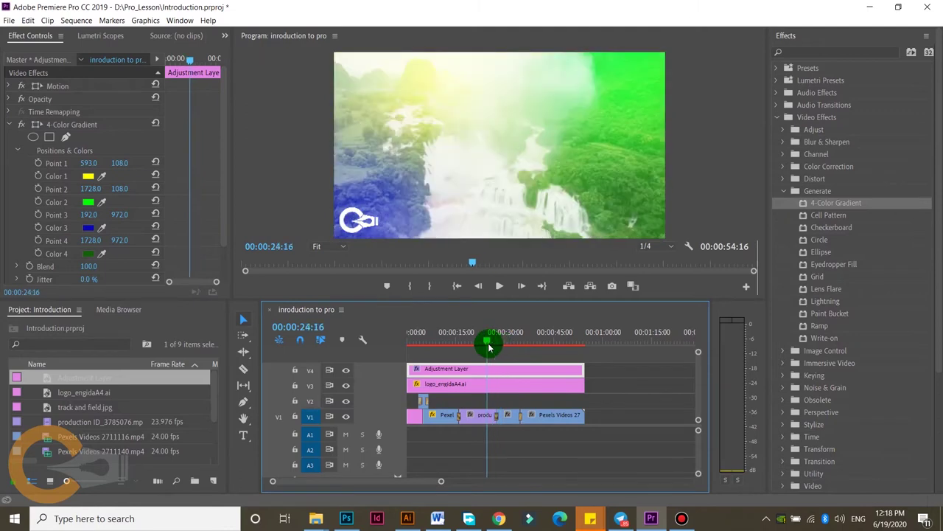
{"action": "left_click_drag", "start_coordinate": [489, 346], "coordinate": [440, 342]}
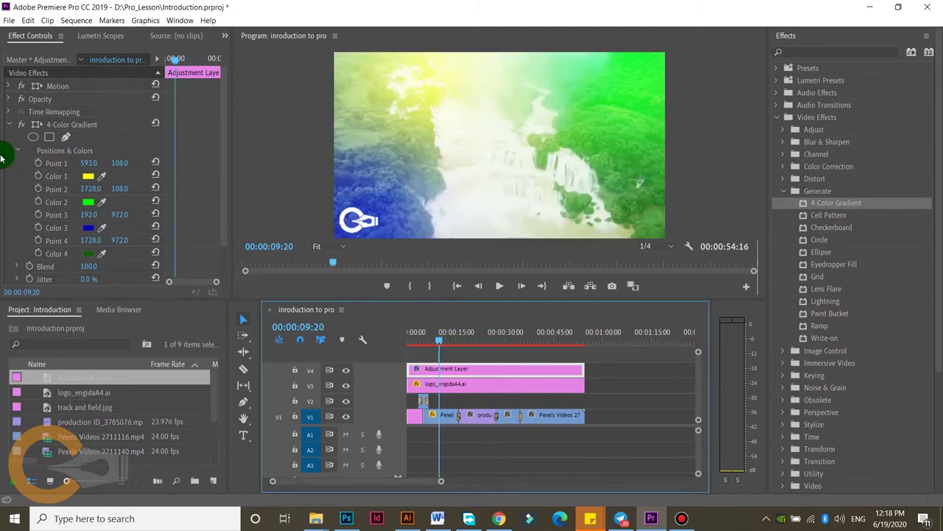
{"action": "left_click", "coordinate": [12, 127]}
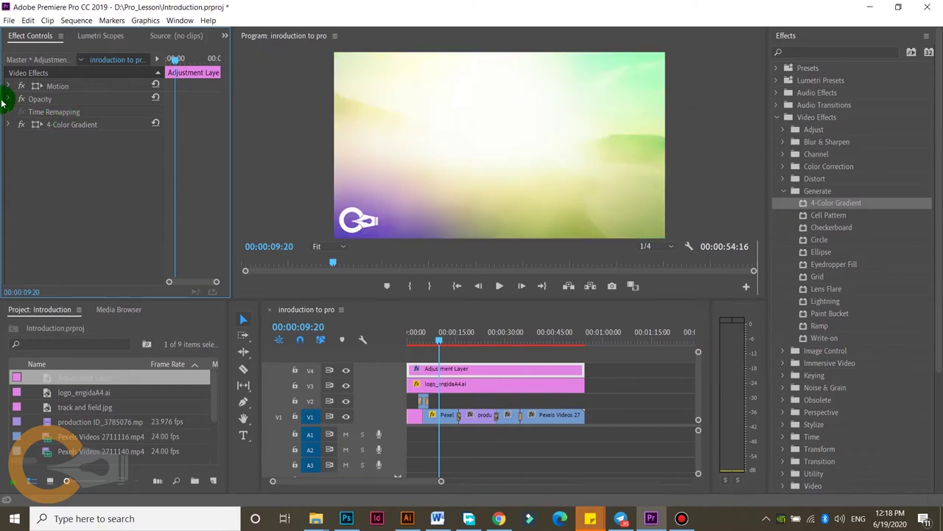
Step: Set the gradient adjustment layer's Opacity to 50%
{"action": "left_click", "coordinate": [8, 100]}
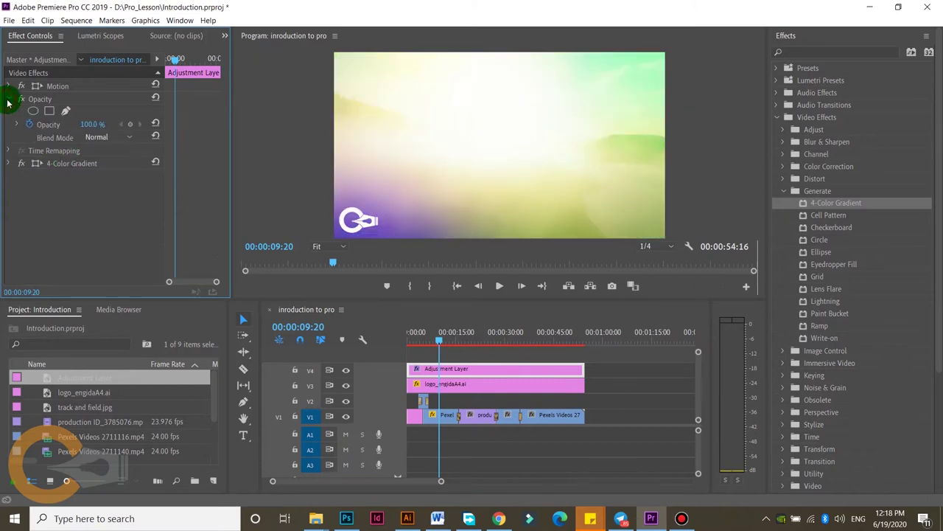
{"action": "left_click", "coordinate": [87, 123]}
{"action": "type", "text": "50"}
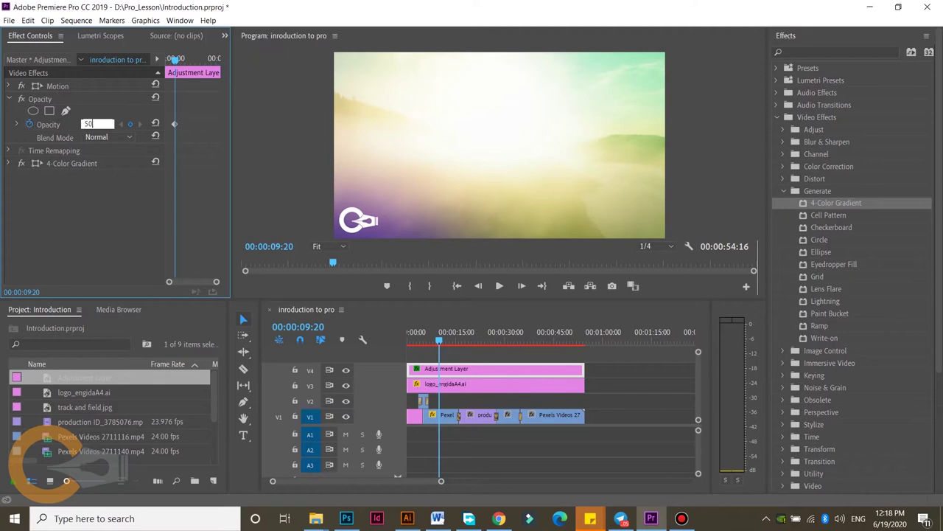
{"action": "key", "text": "Return"}
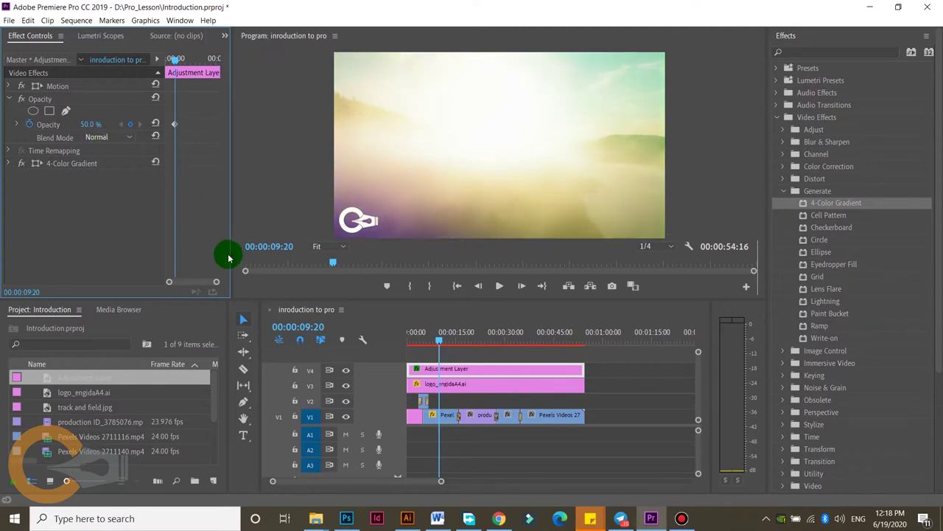
Step: Play the intro from the start to check the softer tint, then scrub to about 26 seconds
{"action": "key", "text": "Home"}
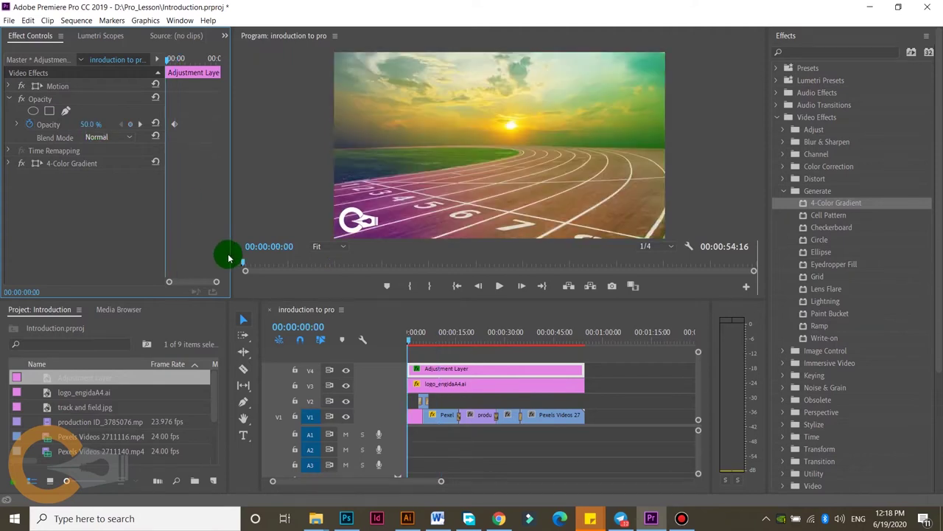
{"action": "key", "text": "space"}
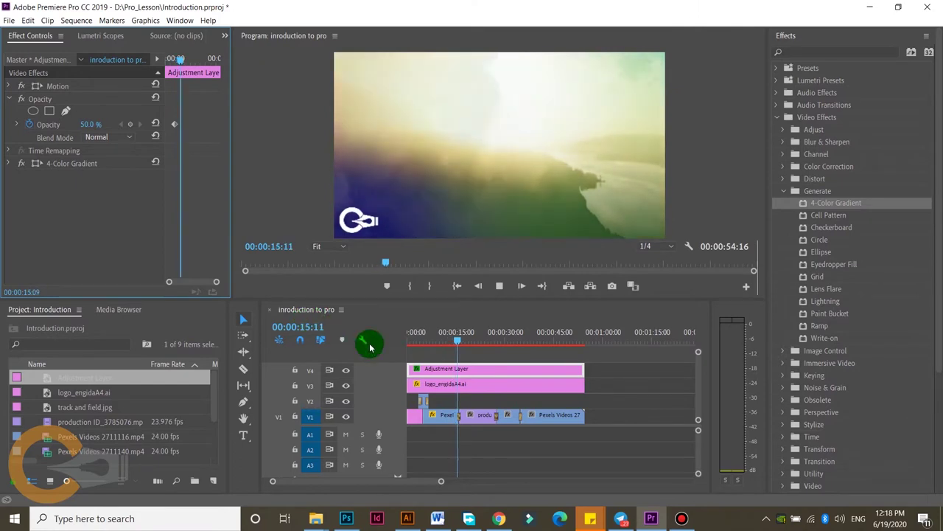
{"action": "left_click", "coordinate": [479, 342]}
{"action": "left_click", "coordinate": [543, 343]}
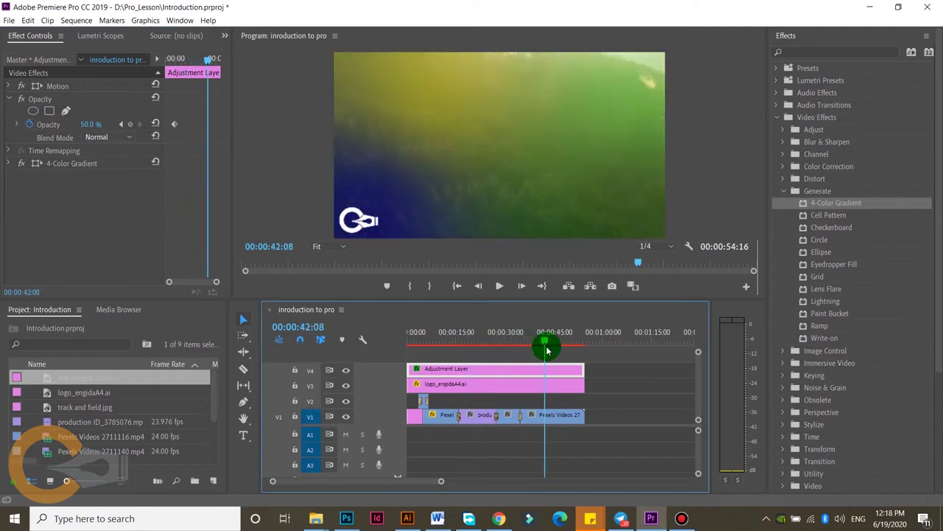
{"action": "left_click_drag", "start_coordinate": [486, 352], "coordinate": [497, 366]}
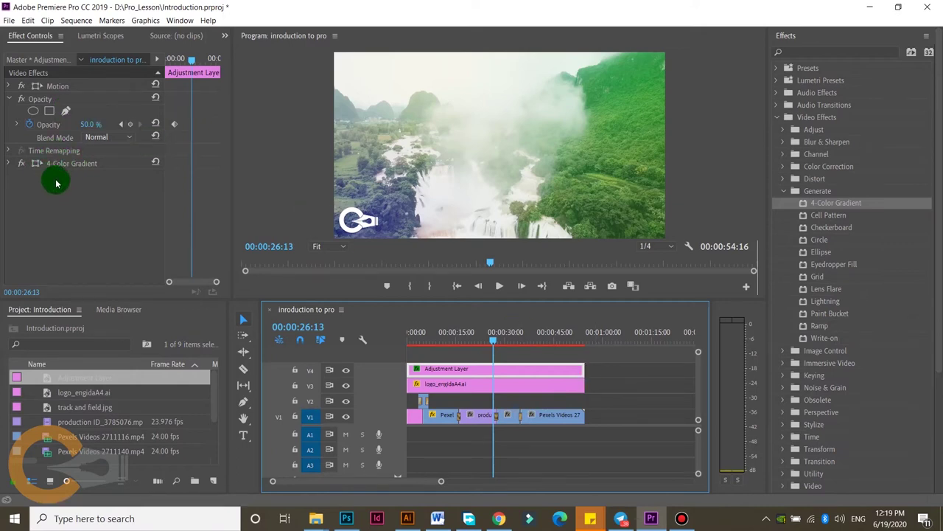
{"action": "left_click", "coordinate": [830, 290]}
{"action": "left_click_drag", "start_coordinate": [831, 290], "coordinate": [456, 368]}
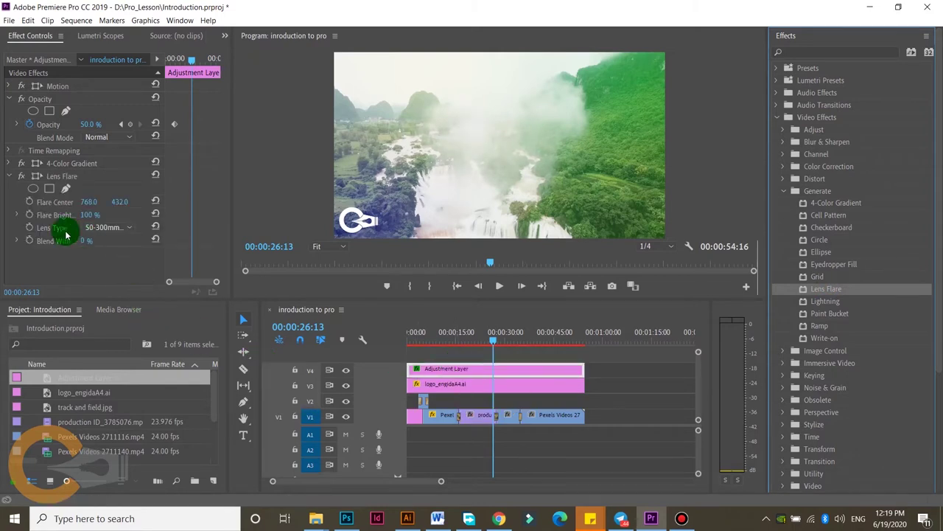
{"action": "left_click", "coordinate": [64, 179]}
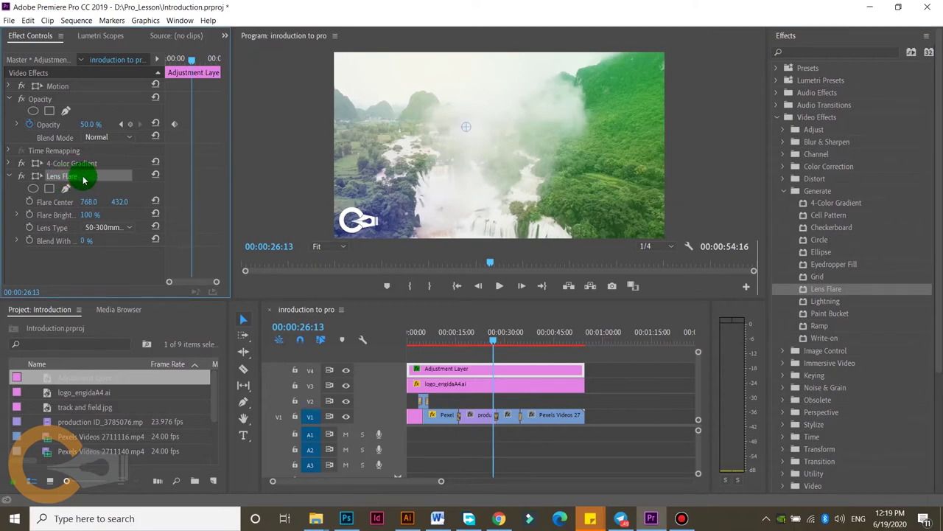
{"action": "left_click_drag", "start_coordinate": [77, 179], "coordinate": [87, 161]}
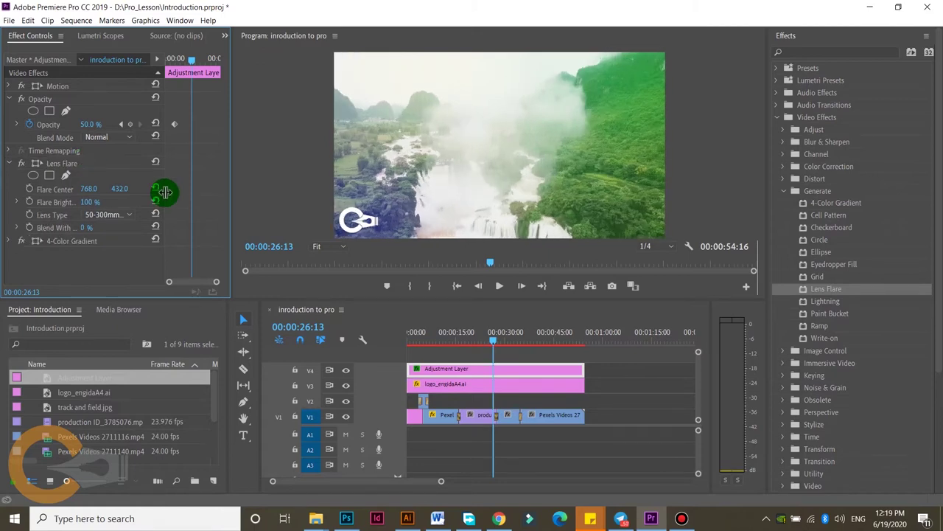
{"action": "mouse_move", "coordinate": [494, 344]}
{"action": "left_mouse_down"}
{"action": "mouse_move", "coordinate": [417, 344]}
{"action": "mouse_move", "coordinate": [508, 352]}
{"action": "left_mouse_up"}
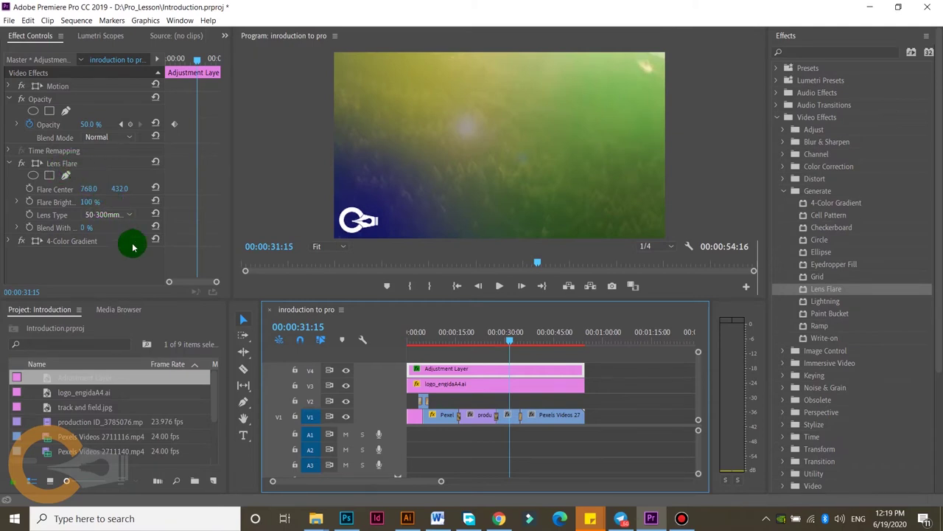
{"action": "left_click", "coordinate": [128, 215]}
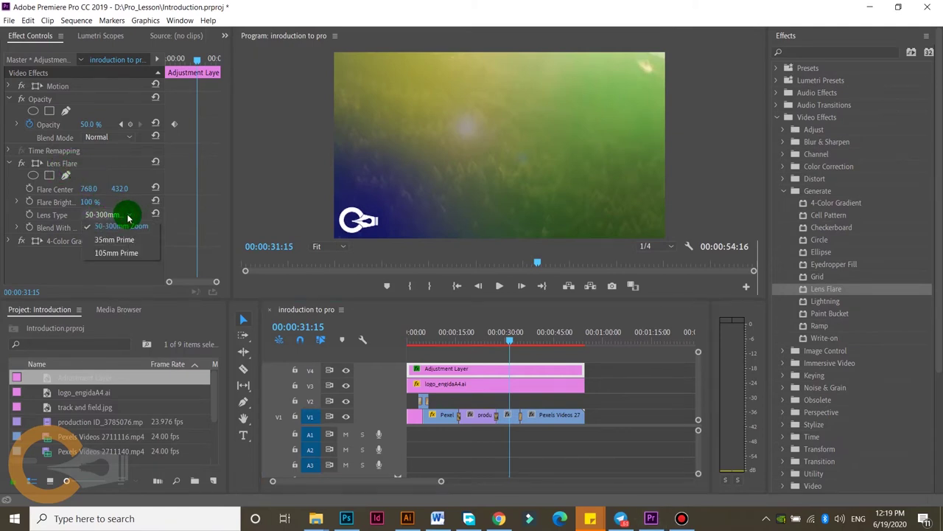
{"action": "left_click", "coordinate": [129, 241]}
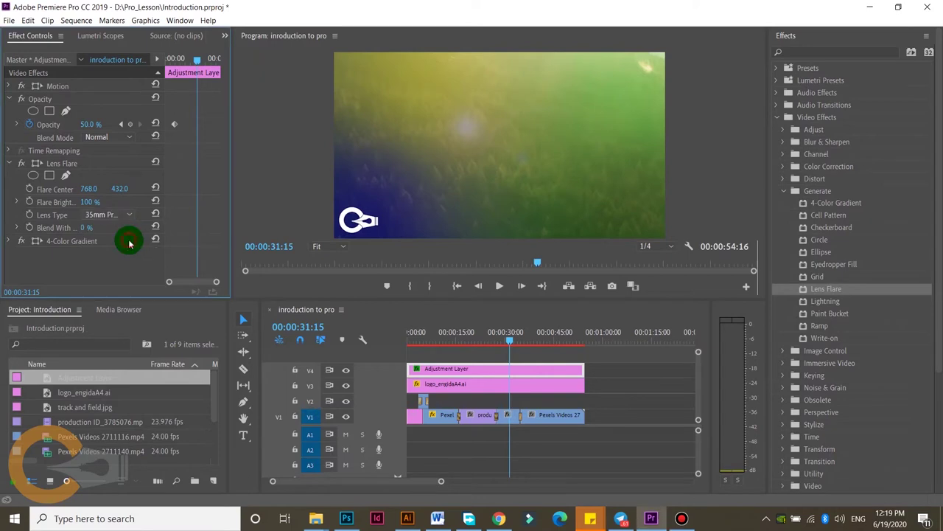
{"action": "left_click", "coordinate": [124, 217]}
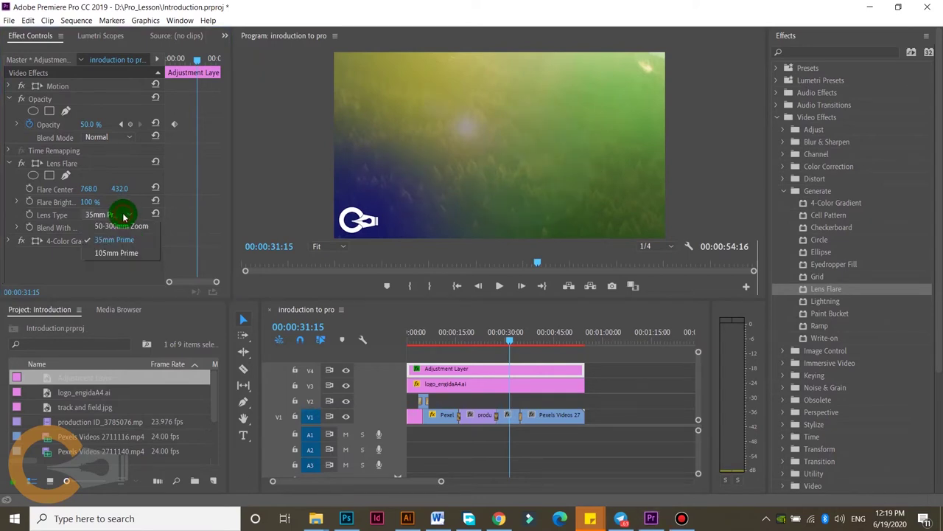
{"action": "left_click", "coordinate": [125, 253]}
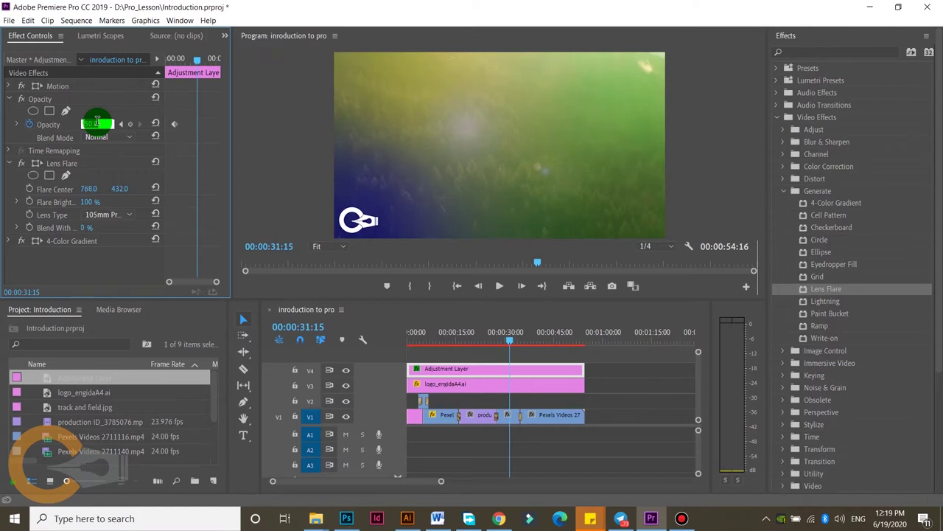
{"action": "left_click", "coordinate": [61, 166]}
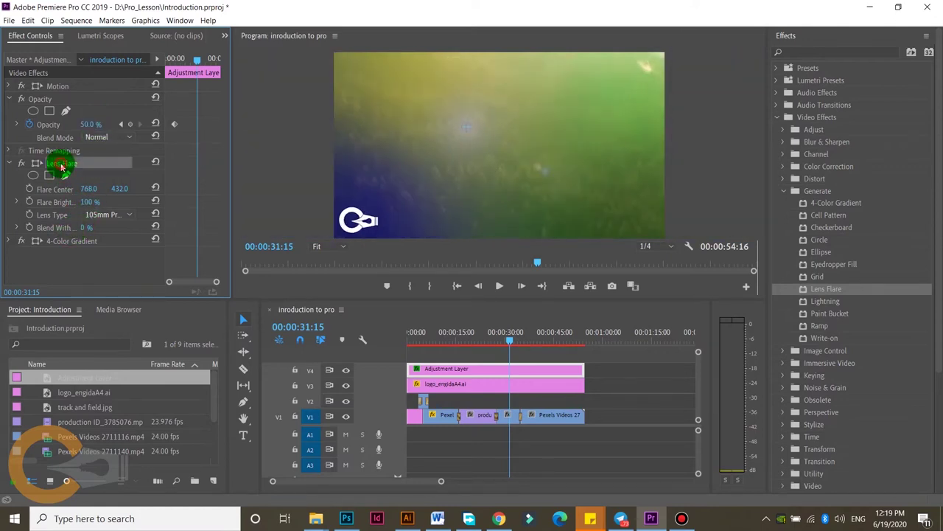
{"action": "key", "text": "Delete"}
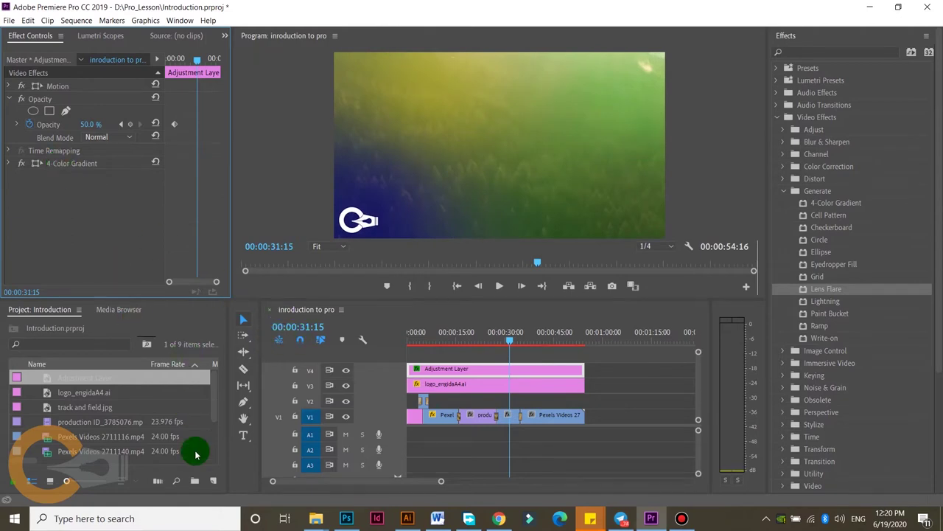
Step: Create a second Adjustment Layer and place it on a new V5 track above the gradient layer
{"action": "left_click", "coordinate": [214, 481]}
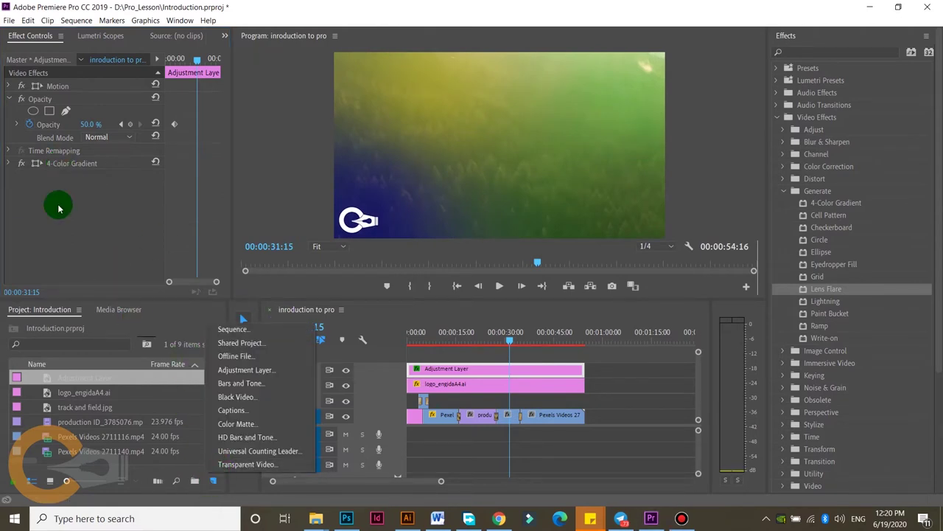
{"action": "left_click", "coordinate": [9, 20]}
{"action": "mouse_move", "coordinate": [94, 37]}
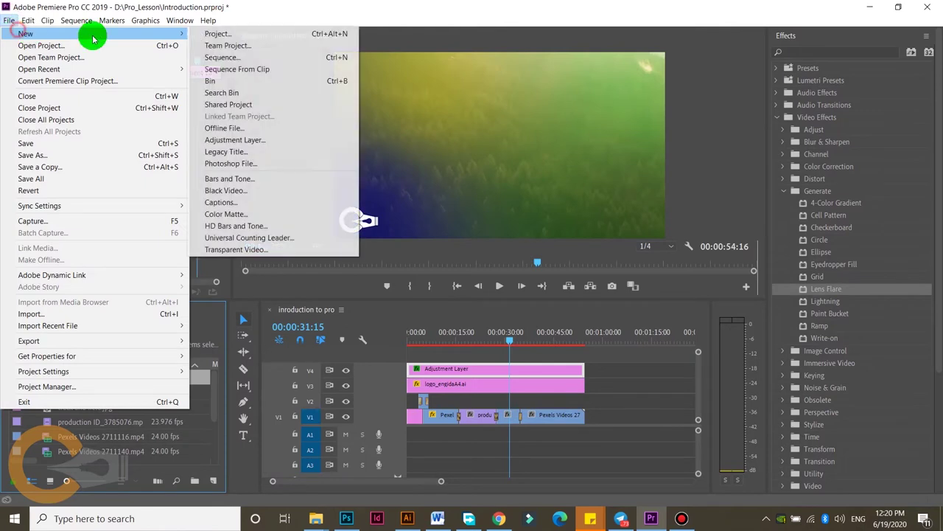
{"action": "left_click", "coordinate": [243, 140]}
{"action": "left_click", "coordinate": [507, 306]}
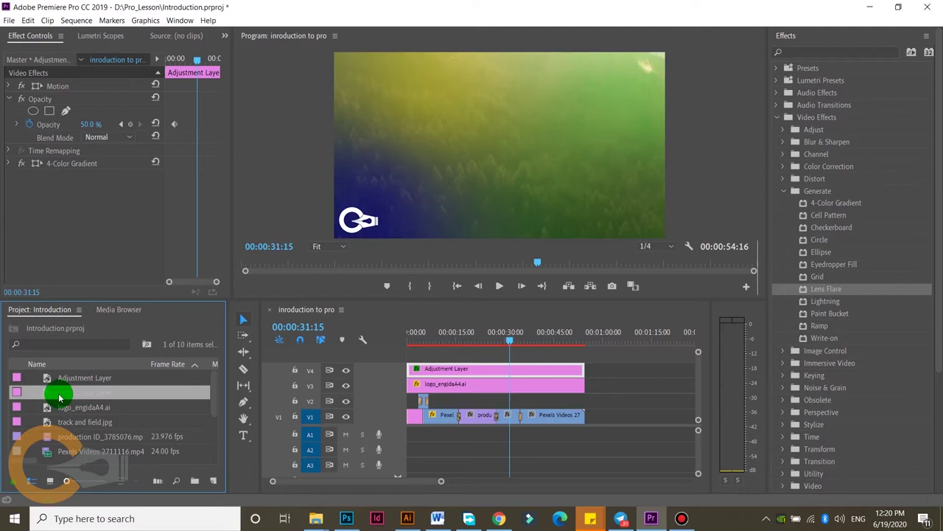
{"action": "mouse_move", "coordinate": [59, 398]}
{"action": "left_mouse_down"}
{"action": "mouse_move", "coordinate": [413, 356]}
{"action": "mouse_move", "coordinate": [588, 359]}
{"action": "left_mouse_up"}
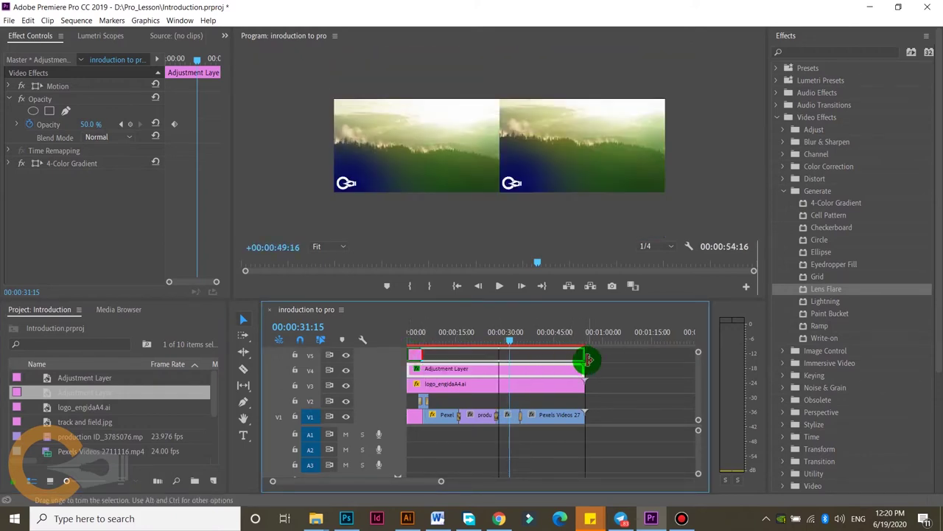
Step: Rename the new V5 adjustment clip to 'lens flare'
{"action": "left_click", "coordinate": [460, 354]}
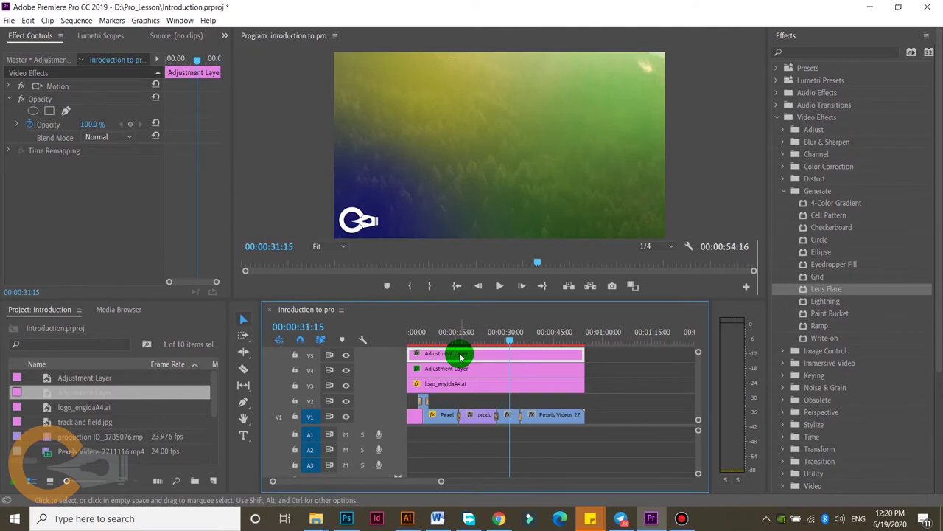
{"action": "right_click", "coordinate": [460, 356]}
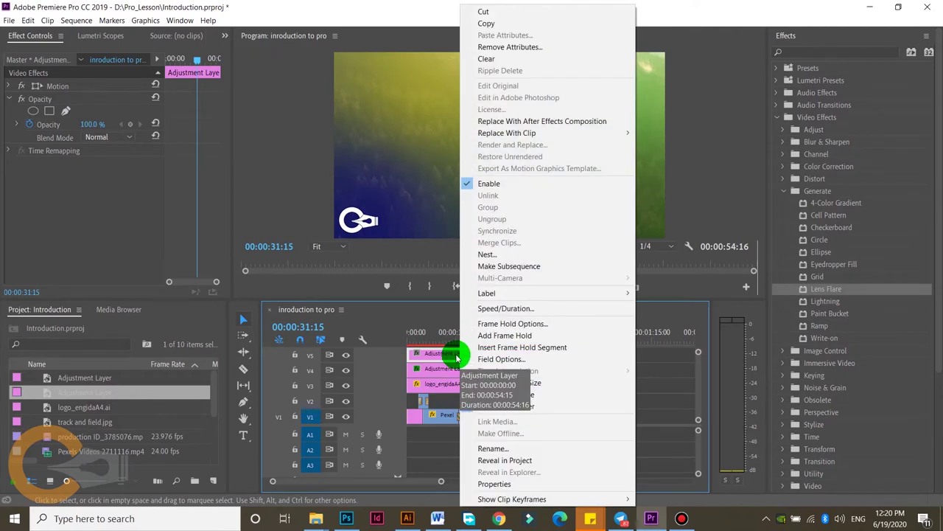
{"action": "left_click", "coordinate": [508, 456]}
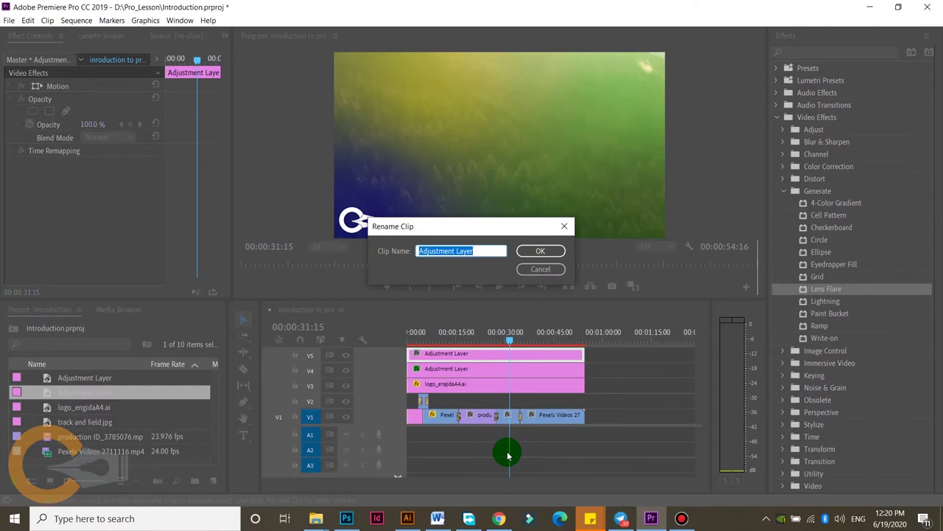
{"action": "key", "text": "BackSpace"}
{"action": "type", "text": "lens f"}
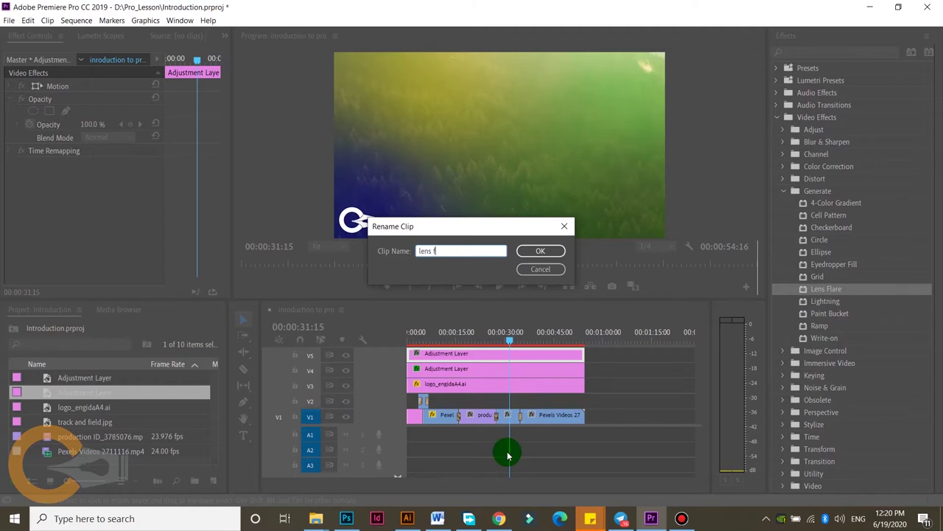
{"action": "type", "text": "la"}
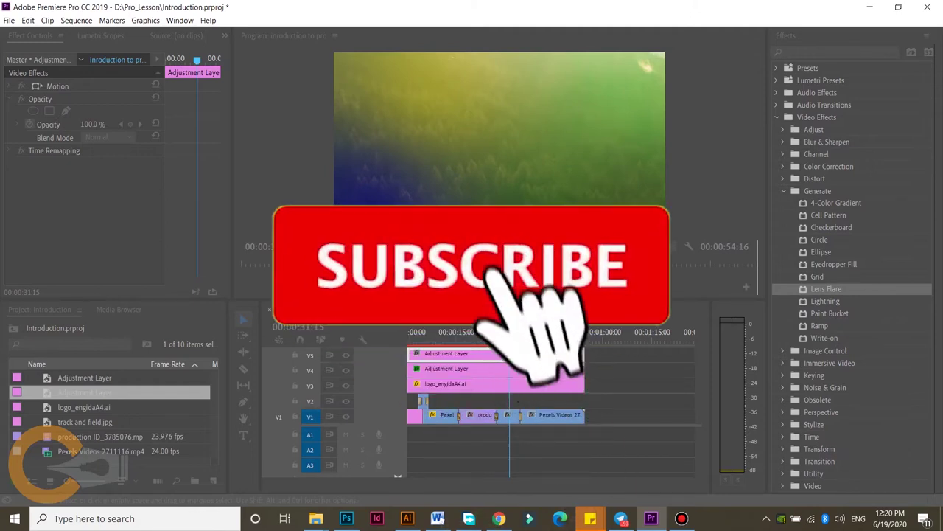
{"action": "type", "text": "re"}
{"action": "key", "text": "Return"}
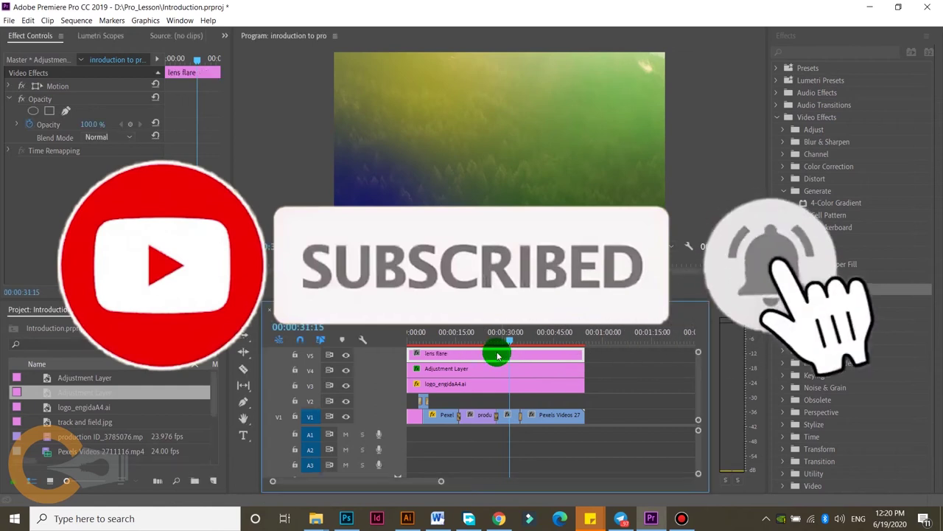
Step: Rename the V4 Adjustment Layer clip to '4-color grad'
{"action": "left_click", "coordinate": [482, 371]}
{"action": "right_click", "coordinate": [483, 371]}
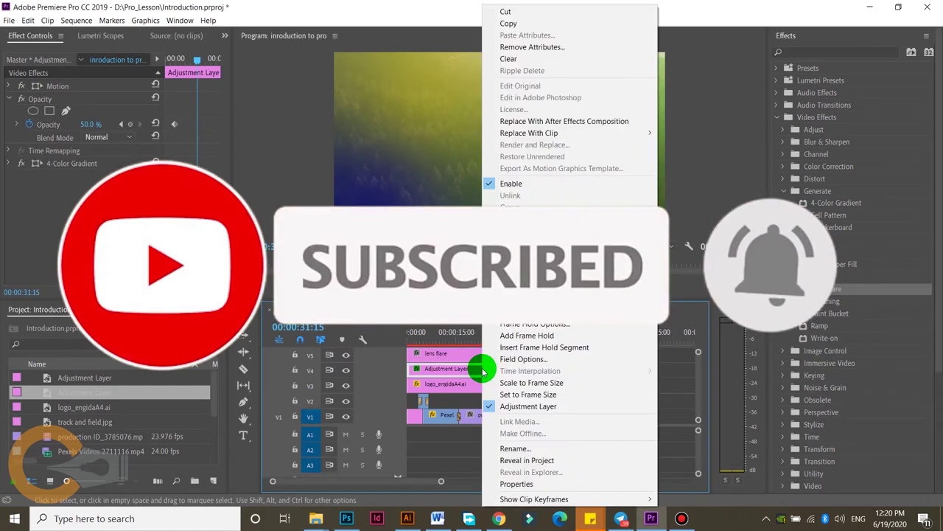
{"action": "left_click", "coordinate": [508, 448]}
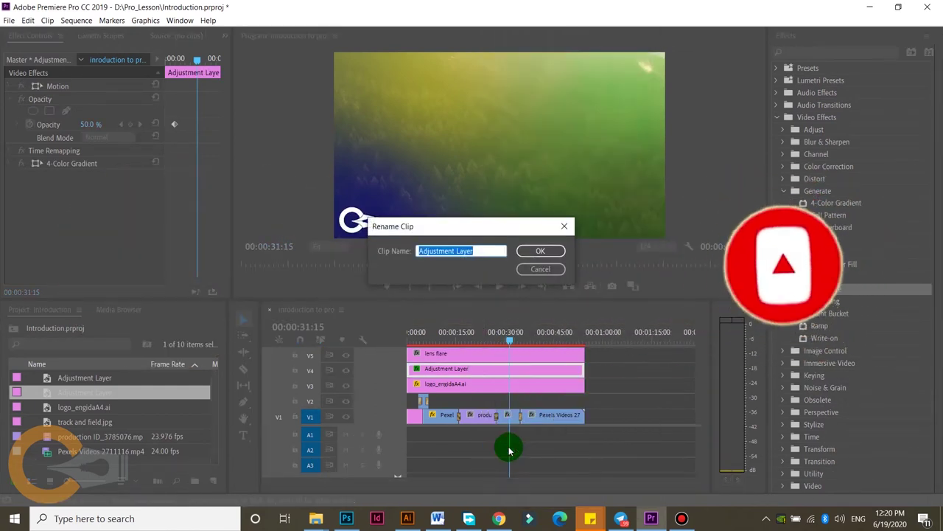
{"action": "type", "text": "g"}
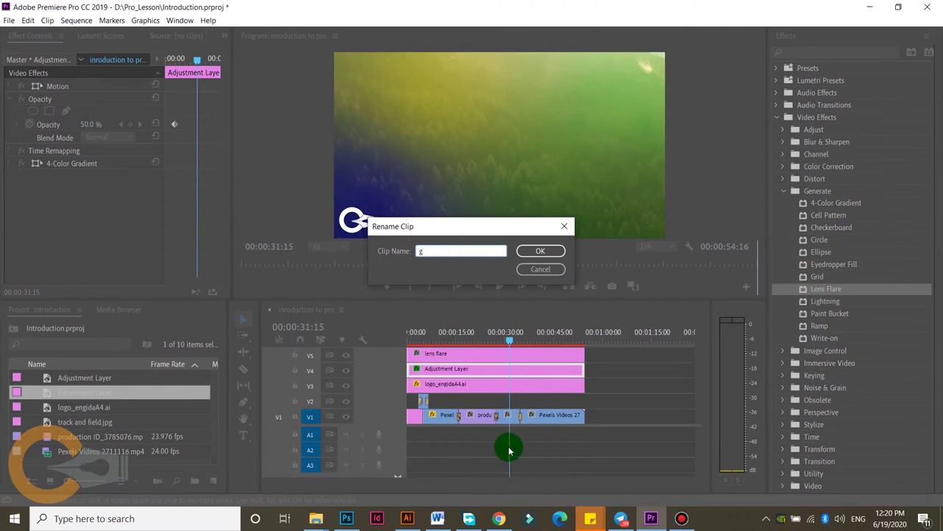
{"action": "type", "text": "4-"}
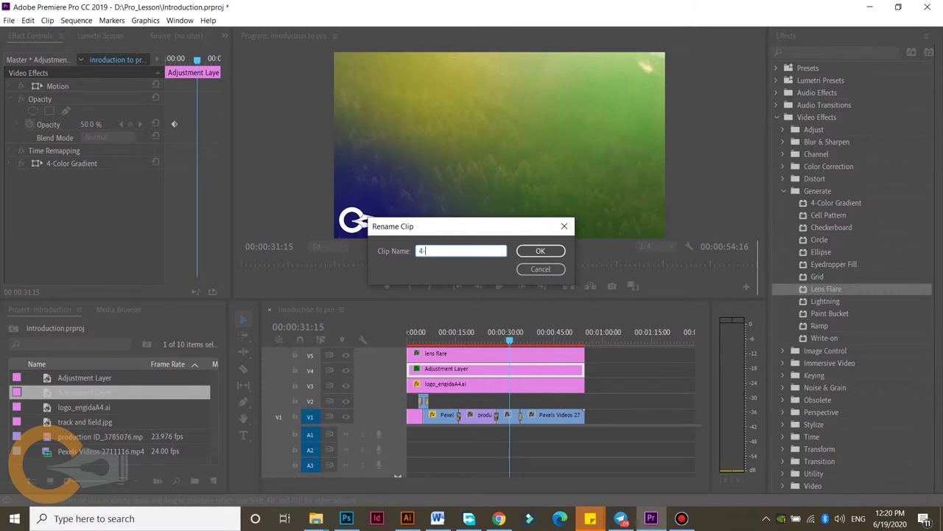
{"action": "type", "text": "or"}
{"action": "left_click", "coordinate": [508, 451]}
{"action": "type", "text": "d"}
{"action": "left_click", "coordinate": [509, 451]}
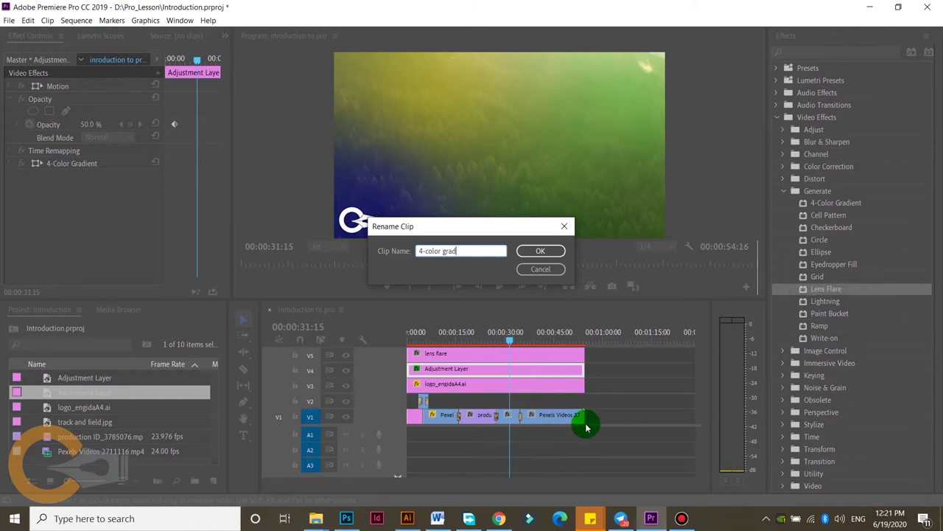
{"action": "left_click", "coordinate": [539, 252]}
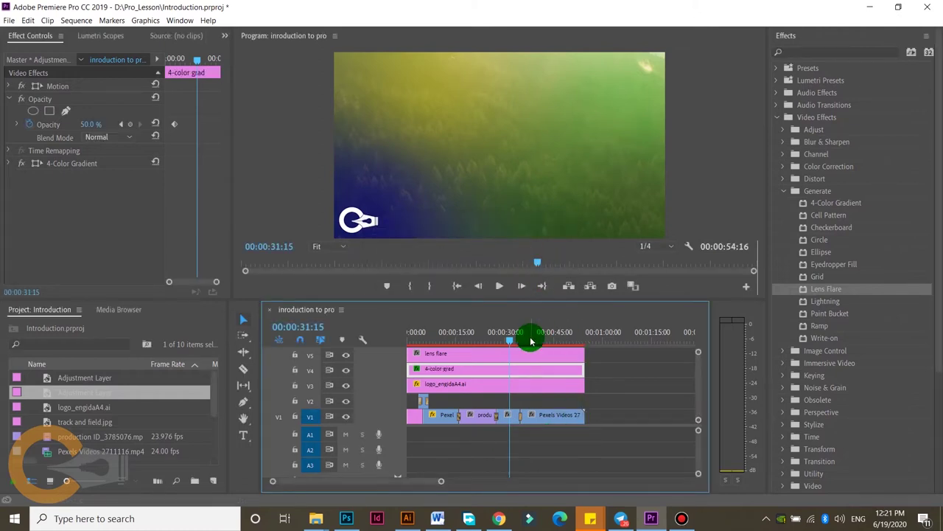
Step: Apply Lens Flare to the V5 clip with a 105mm Prime lens and Flare Center X at 702
{"action": "left_click", "coordinate": [478, 355]}
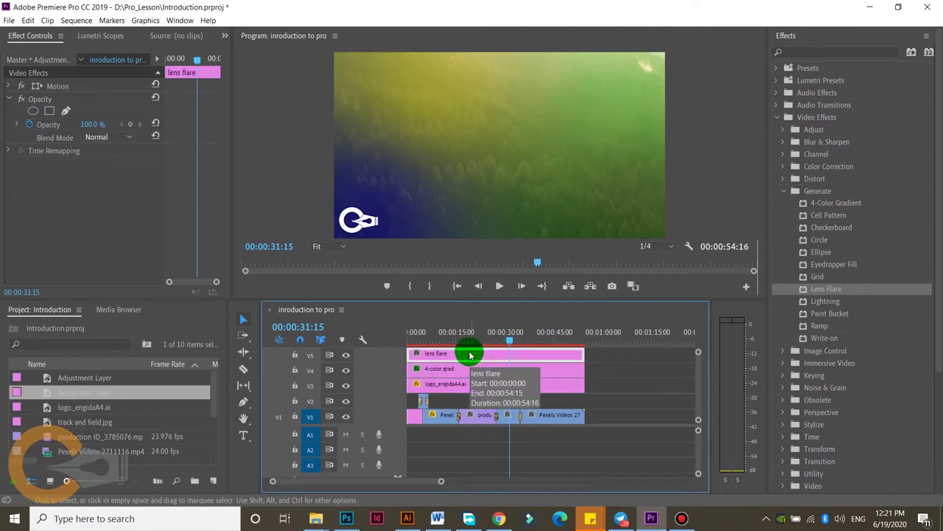
{"action": "left_click_drag", "start_coordinate": [826, 289], "coordinate": [507, 353]}
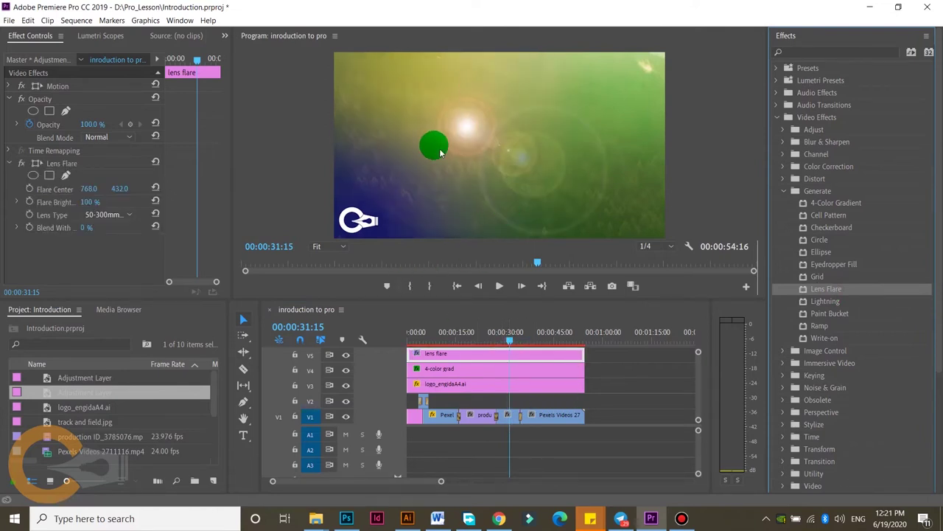
{"action": "left_click", "coordinate": [488, 339]}
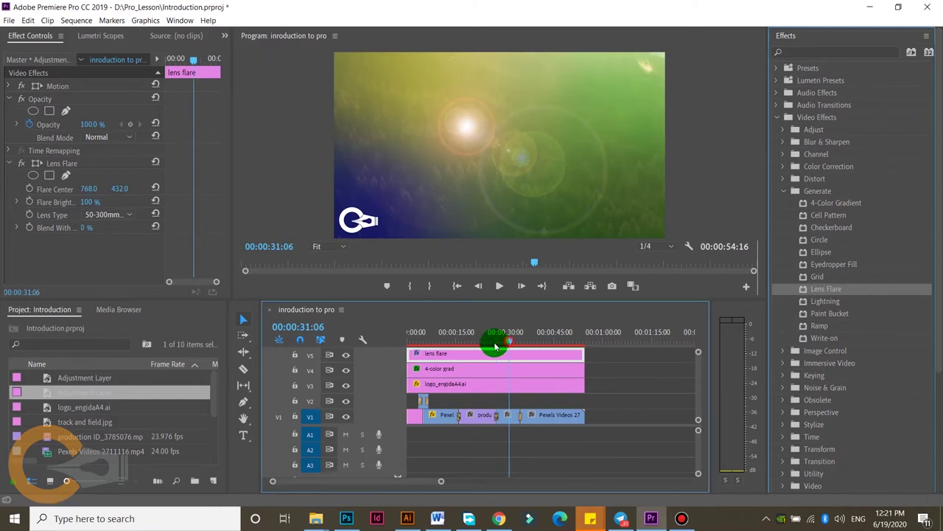
{"action": "mouse_move", "coordinate": [437, 352]}
{"action": "left_mouse_down"}
{"action": "mouse_move", "coordinate": [461, 353]}
{"action": "mouse_move", "coordinate": [427, 355]}
{"action": "left_mouse_up"}
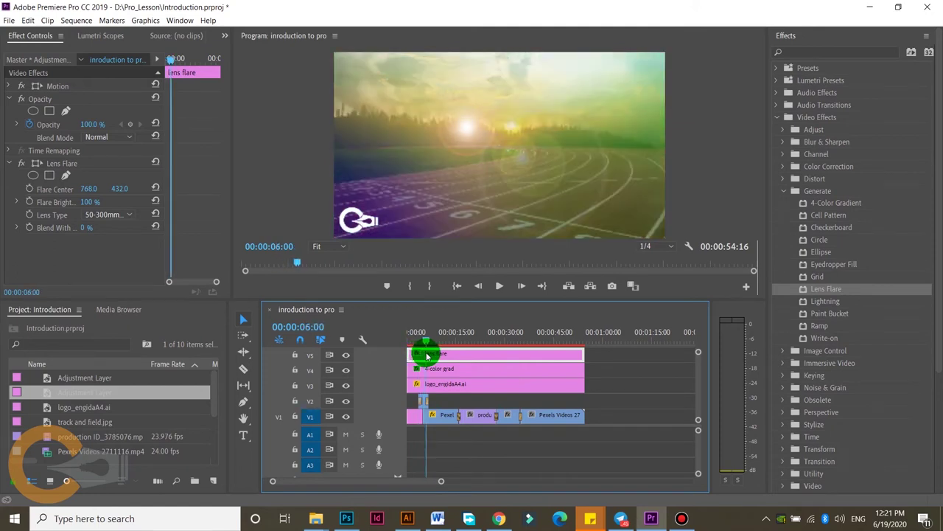
{"action": "left_click", "coordinate": [103, 214]}
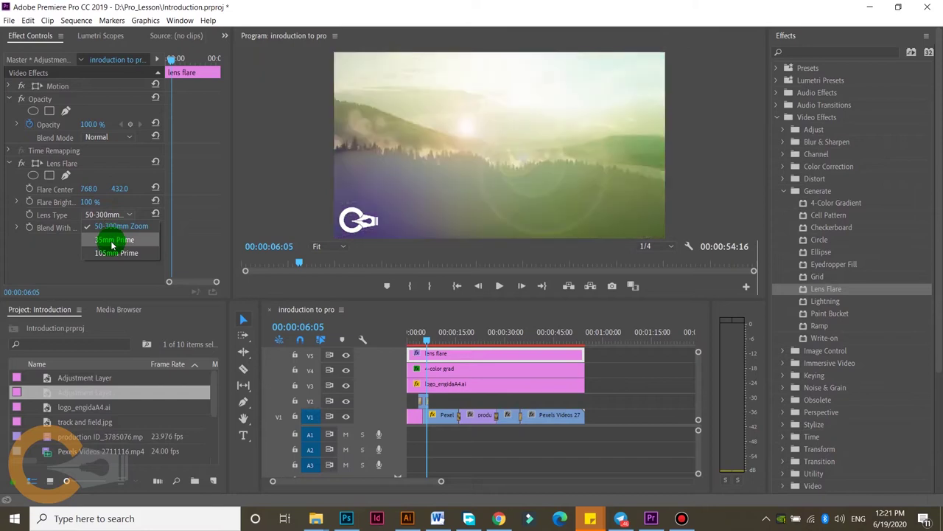
{"action": "left_click", "coordinate": [112, 252]}
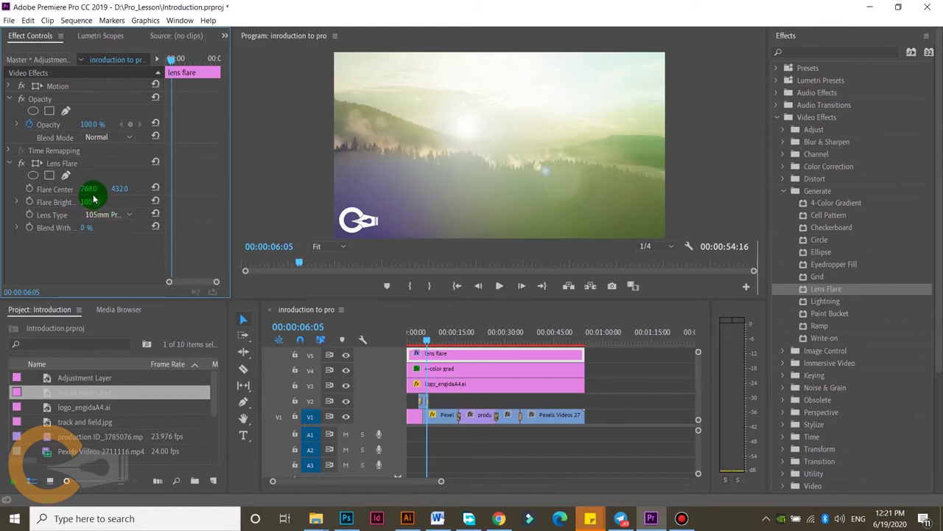
{"action": "mouse_move", "coordinate": [90, 190]}
{"action": "left_mouse_down"}
{"action": "mouse_move", "coordinate": [148, 190]}
{"action": "mouse_move", "coordinate": [96, 190]}
{"action": "left_mouse_up"}
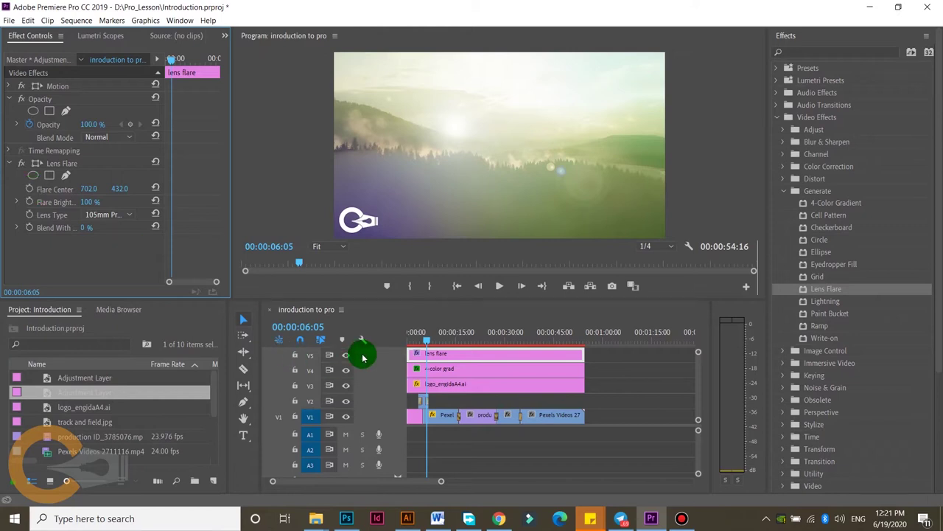
Step: Enable Flare Center keyframing at 06:05 and move the playhead to about 15:20
{"action": "left_click", "coordinate": [425, 356]}
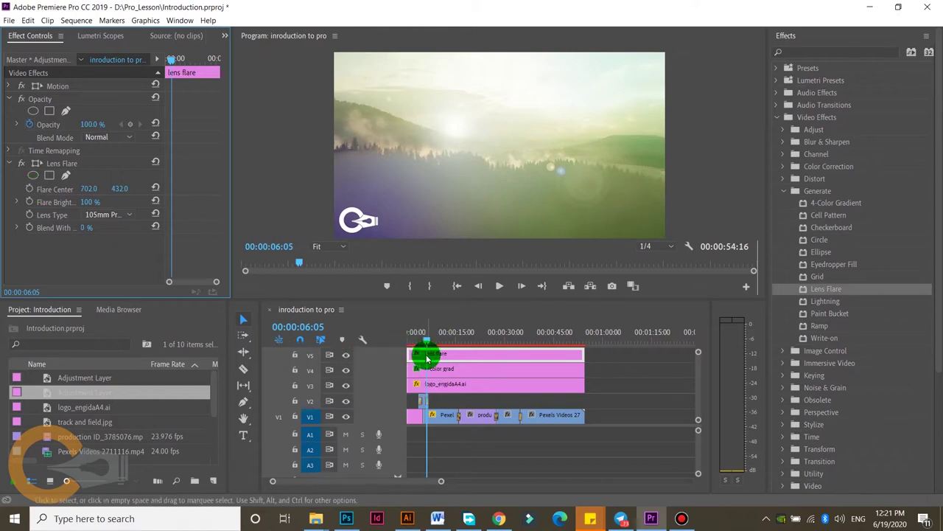
{"action": "left_click", "coordinate": [29, 190]}
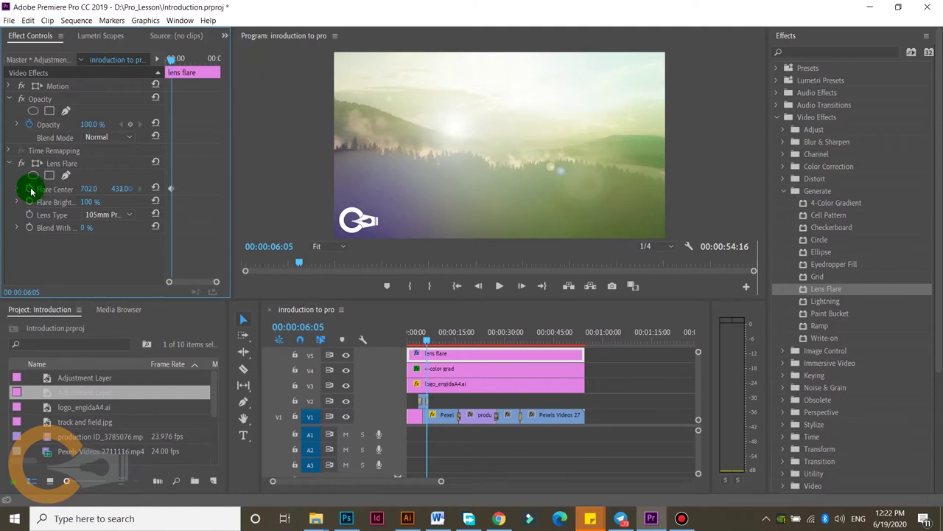
{"action": "left_click", "coordinate": [170, 193]}
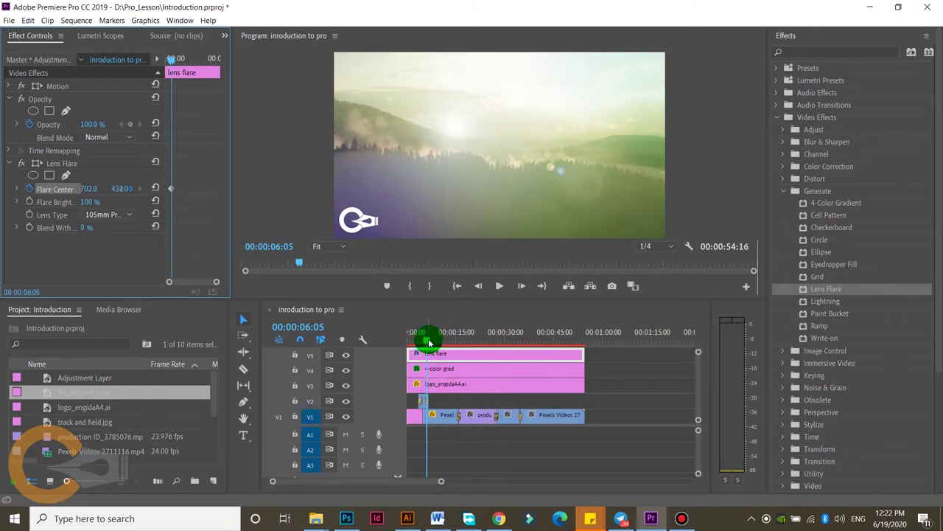
{"action": "left_click_drag", "start_coordinate": [429, 341], "coordinate": [473, 351]}
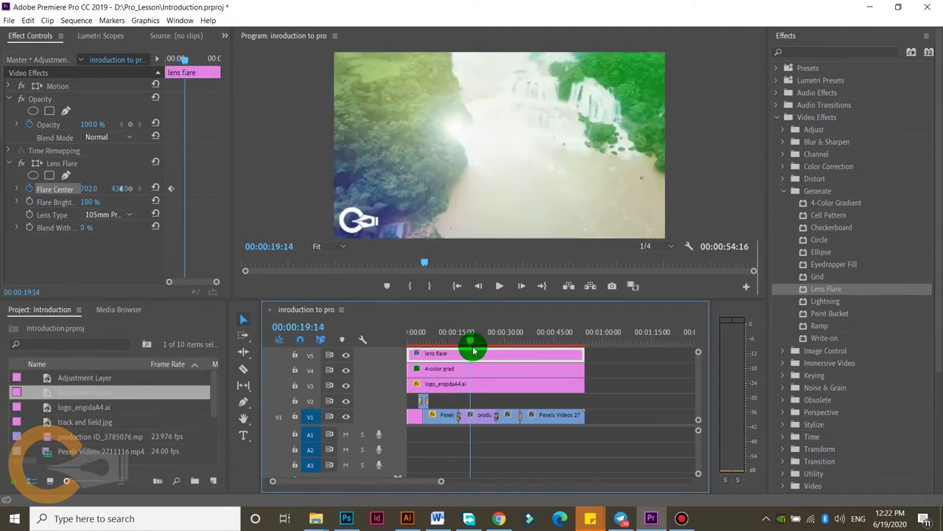
{"action": "mouse_move", "coordinate": [473, 351]}
{"action": "left_mouse_down"}
{"action": "mouse_move", "coordinate": [526, 355]}
{"action": "mouse_move", "coordinate": [458, 356]}
{"action": "left_mouse_up"}
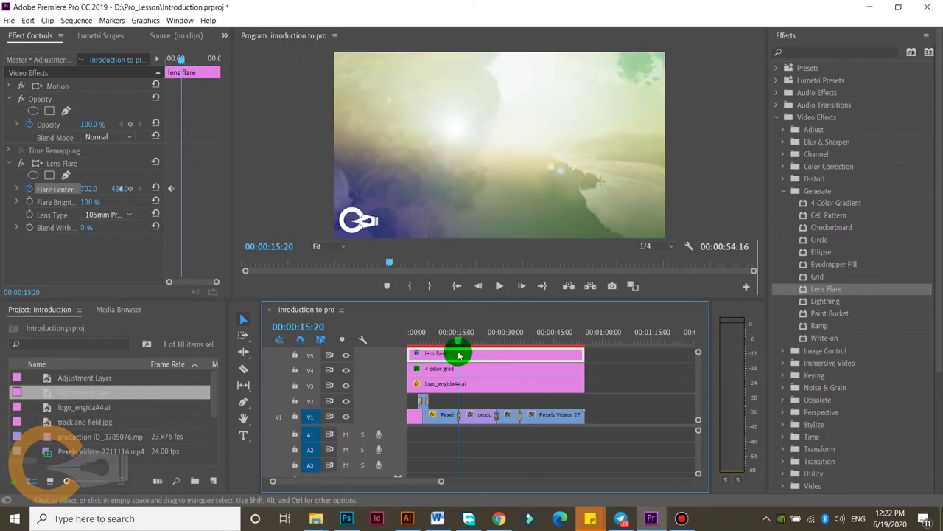
Step: Set Flare Center X to 1923 for the second keyframe, then scrub back to about 19 seconds
{"action": "left_click", "coordinate": [86, 189]}
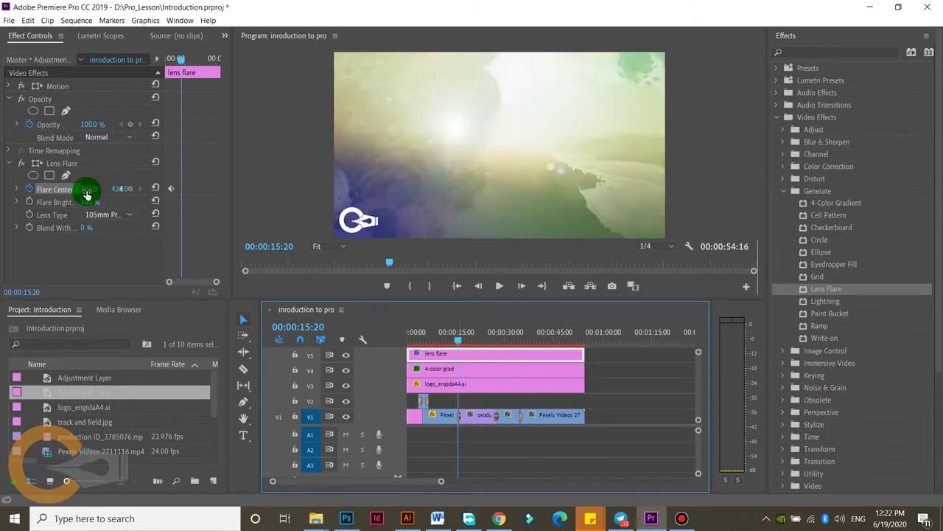
{"action": "left_click_drag", "start_coordinate": [90, 192], "coordinate": [101, 194]}
{"action": "left_click", "coordinate": [89, 188]}
{"action": "mouse_move", "coordinate": [88, 189]}
{"action": "left_mouse_down"}
{"action": "mouse_move", "coordinate": [29, 189]}
{"action": "mouse_move", "coordinate": [75, 189]}
{"action": "left_mouse_up"}
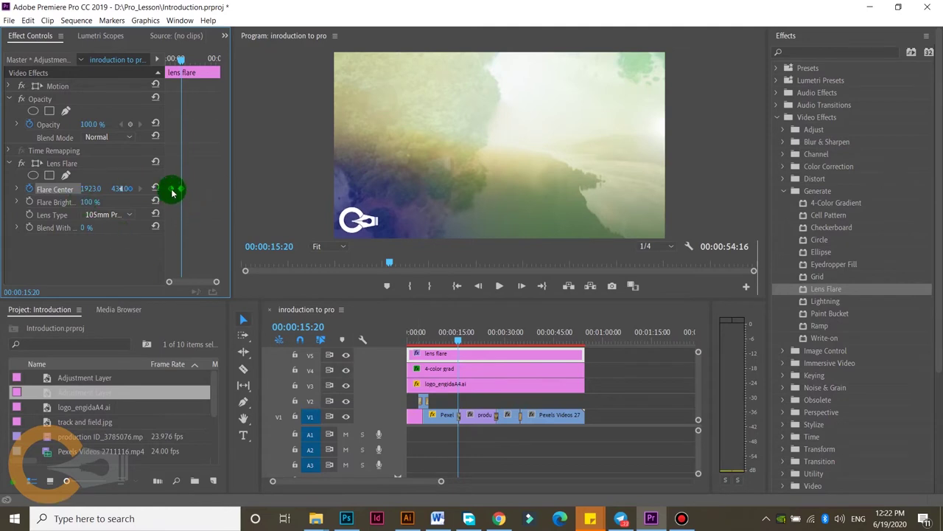
{"action": "mouse_move", "coordinate": [172, 191]}
{"action": "left_mouse_down"}
{"action": "mouse_move", "coordinate": [453, 341]}
{"action": "mouse_move", "coordinate": [427, 345]}
{"action": "left_mouse_up"}
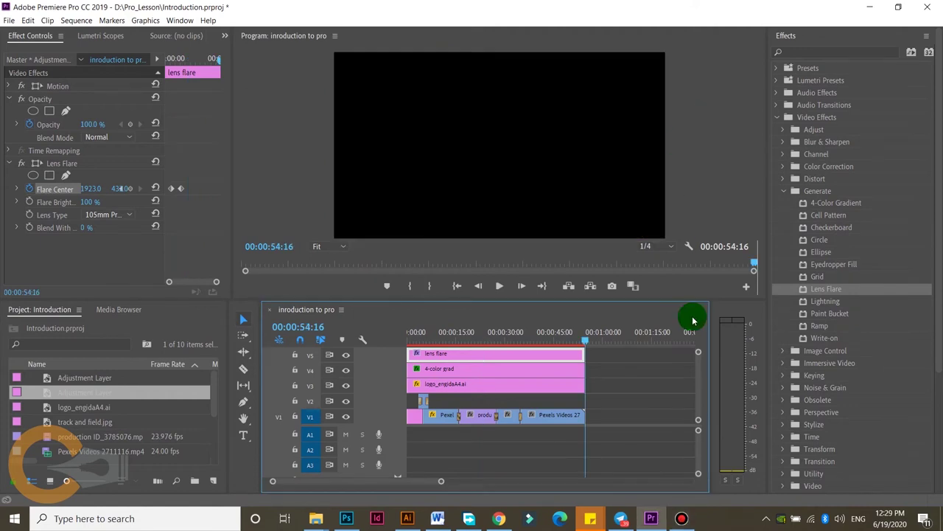
{"action": "left_click_drag", "start_coordinate": [588, 343], "coordinate": [439, 342]}
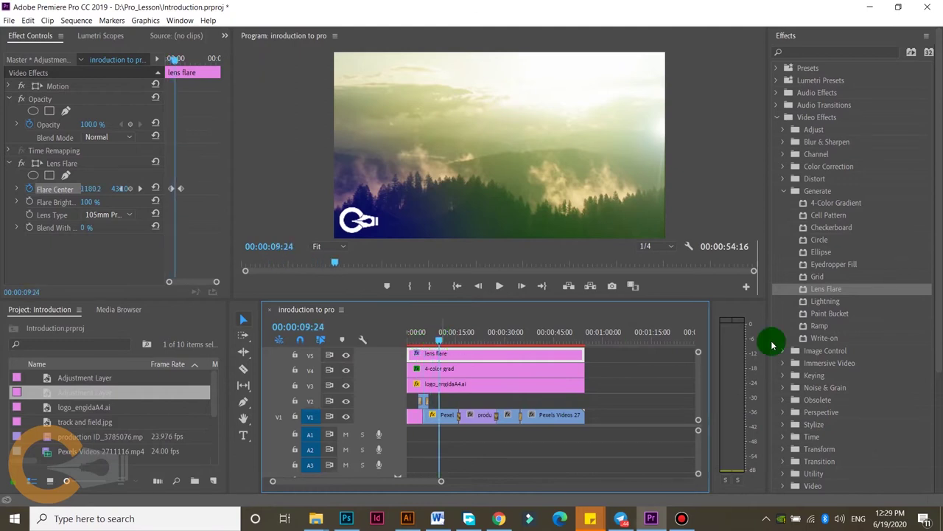
{"action": "left_click_drag", "start_coordinate": [827, 331], "coordinate": [457, 341]}
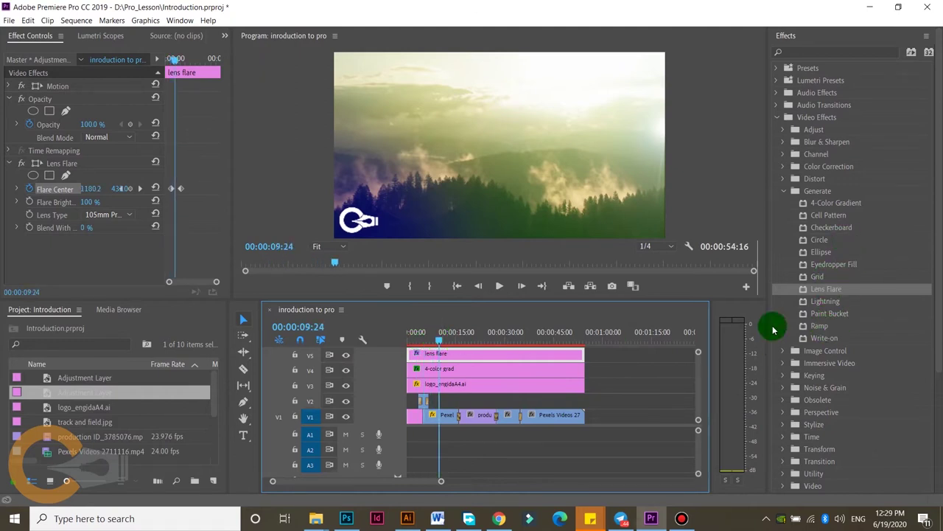
{"action": "left_click", "coordinate": [471, 342]}
Step: Apply the Generate > Lightning effect to the lens flare clip and preview the bolt around 28 seconds
{"action": "left_click", "coordinate": [833, 302]}
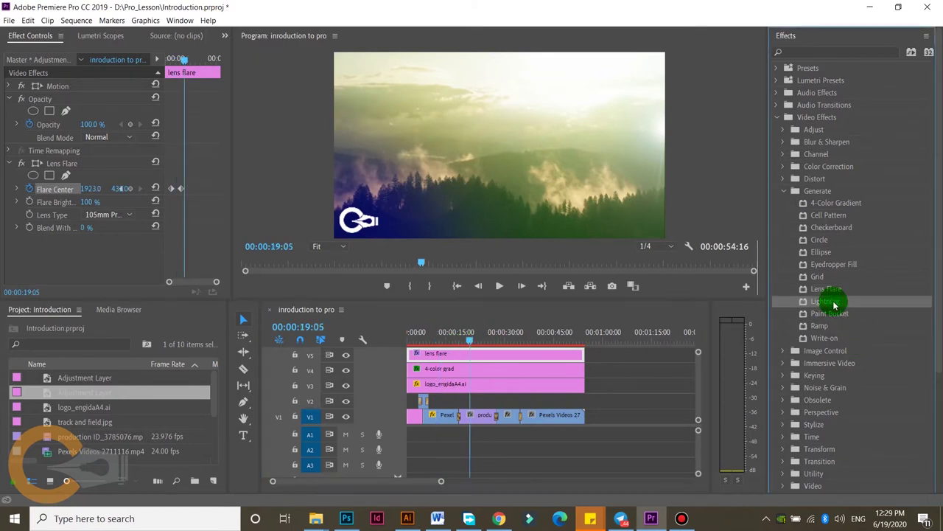
{"action": "mouse_move", "coordinate": [834, 304]}
{"action": "left_mouse_down"}
{"action": "mouse_move", "coordinate": [489, 365]}
{"action": "mouse_move", "coordinate": [507, 342]}
{"action": "left_mouse_up"}
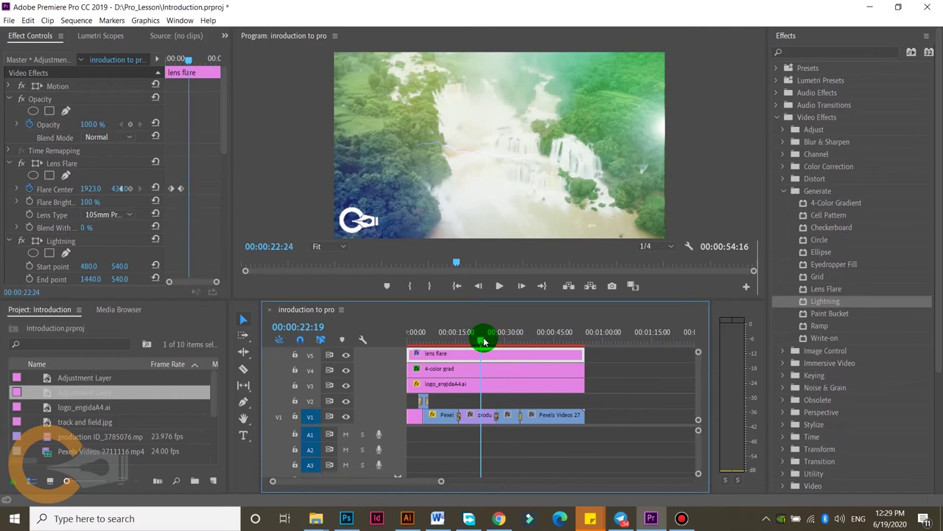
{"action": "left_click_drag", "start_coordinate": [513, 341], "coordinate": [479, 352]}
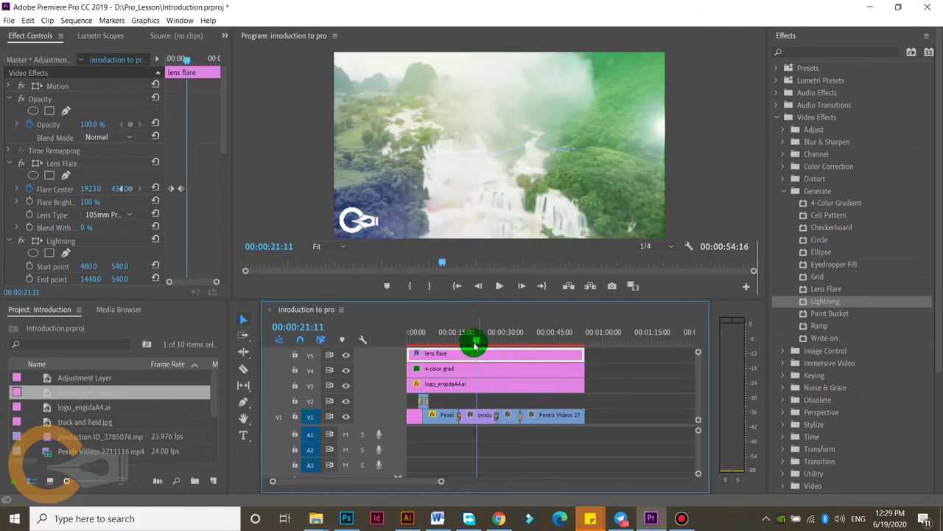
{"action": "left_click_drag", "start_coordinate": [476, 344], "coordinate": [501, 345]}
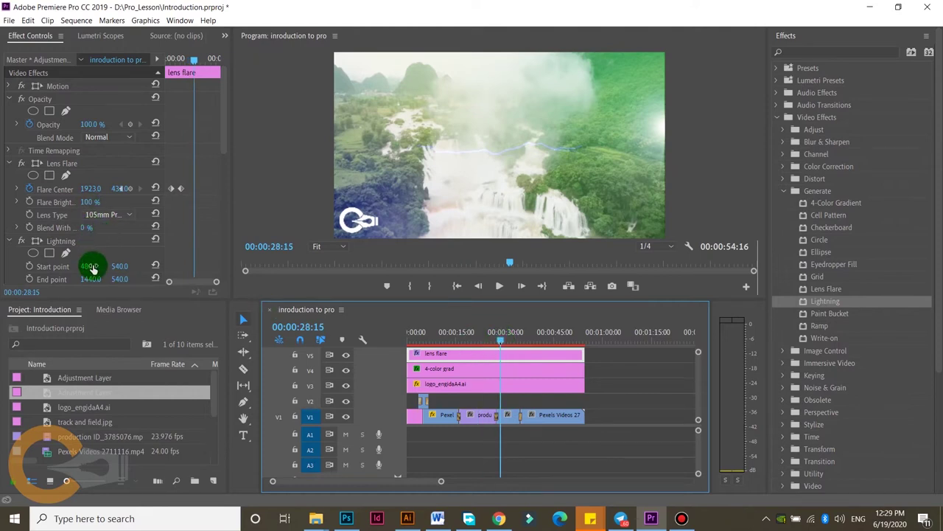
Step: Shift the Lightning start point X to 557, making the start point 557, 540
{"action": "left_click_drag", "start_coordinate": [93, 270], "coordinate": [95, 270]}
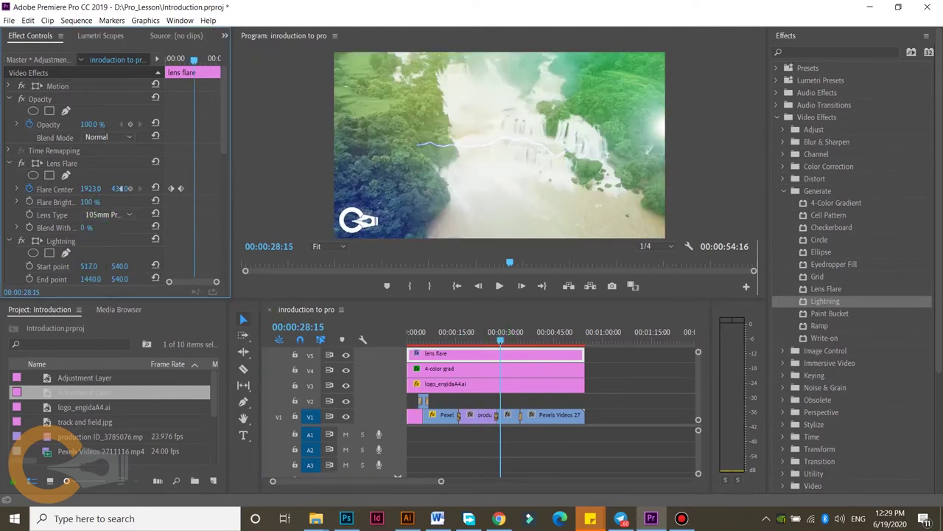
{"action": "left_click", "coordinate": [94, 266]}
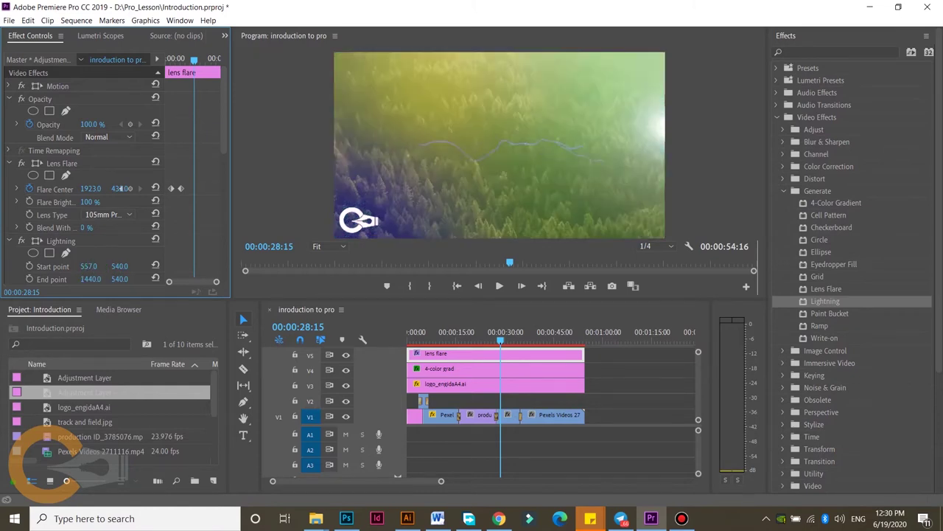
{"action": "left_click", "coordinate": [94, 264]}
{"action": "left_click_drag", "start_coordinate": [222, 147], "coordinate": [221, 169]}
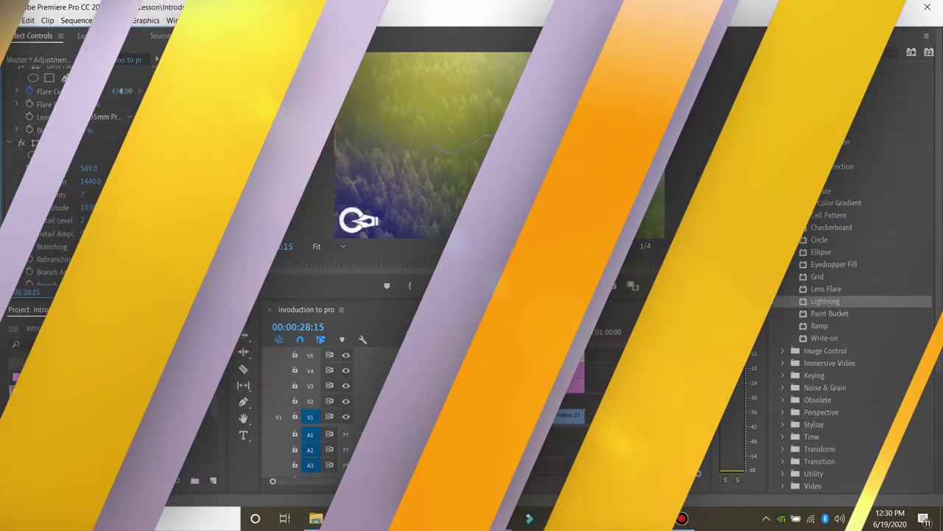
{"action": "left_click", "coordinate": [869, 311]}
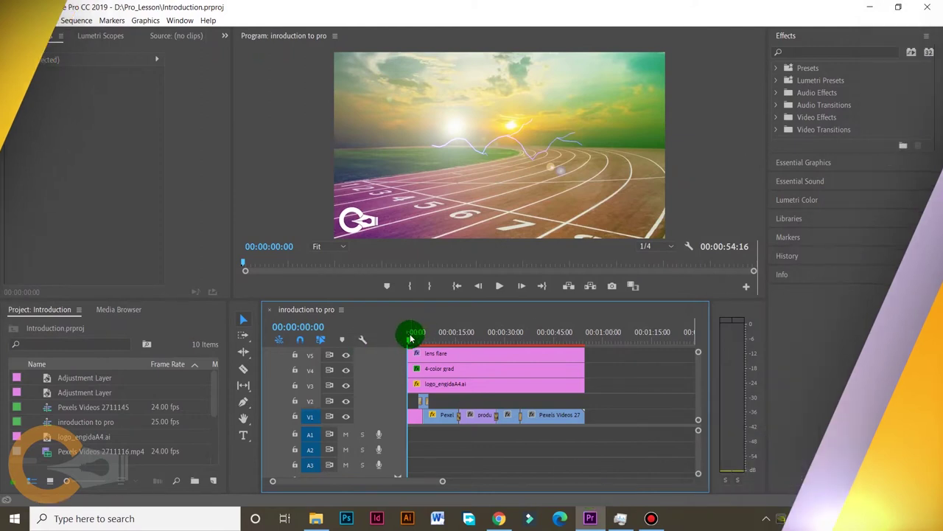
Step: Preview the intro's opening seconds and browse the New Item and File menus without choosing anything
{"action": "left_click_drag", "start_coordinate": [409, 339], "coordinate": [431, 345]}
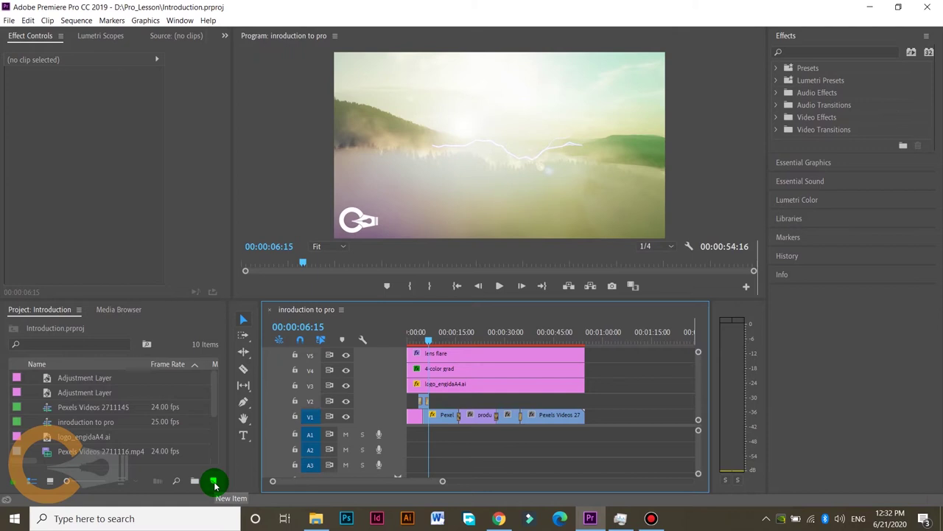
{"action": "left_click", "coordinate": [214, 483]}
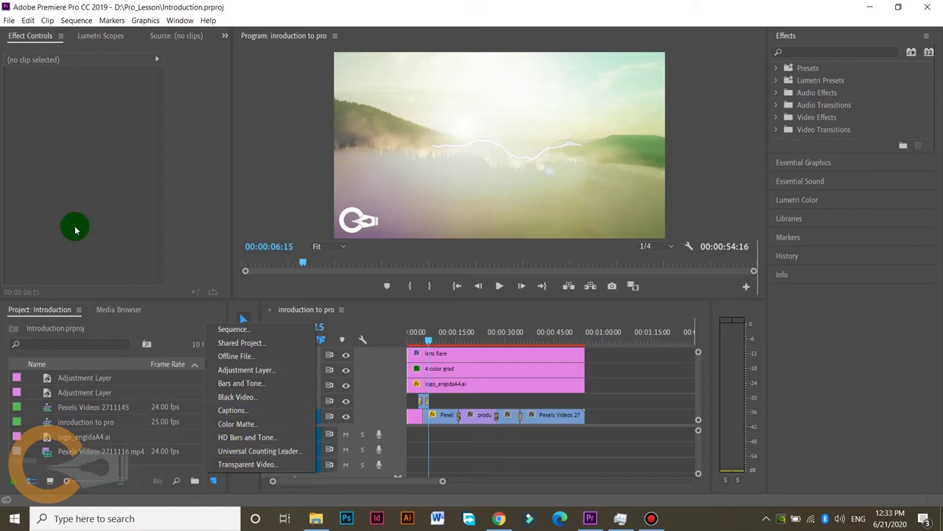
{"action": "left_click", "coordinate": [10, 21]}
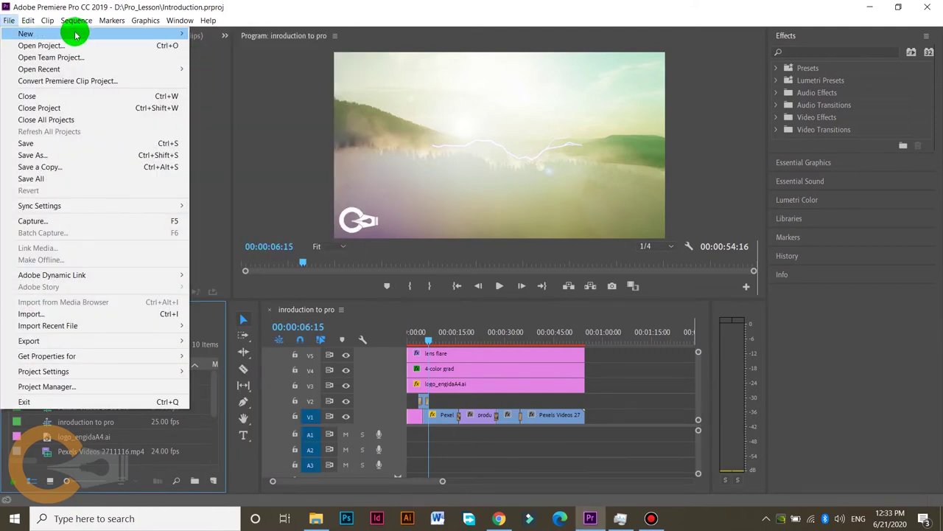
{"action": "mouse_move", "coordinate": [77, 33]}
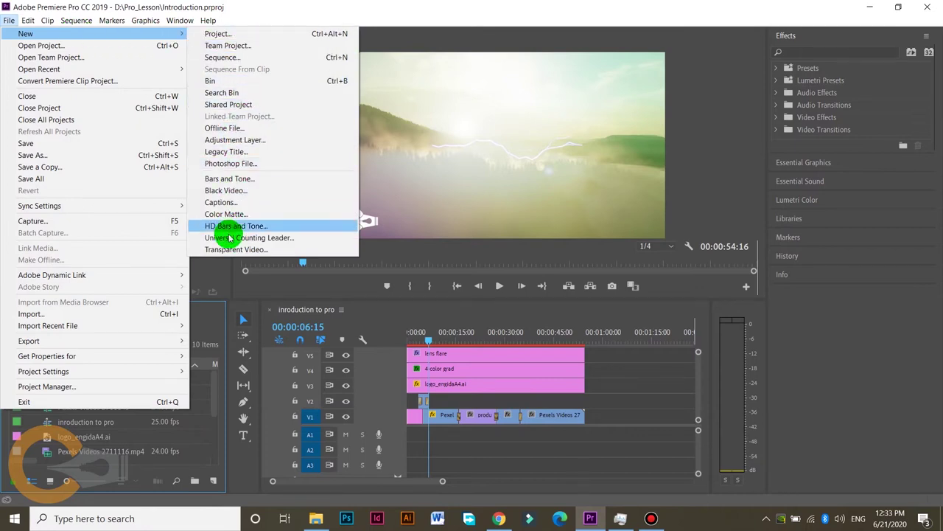
{"action": "left_click", "coordinate": [311, 20]}
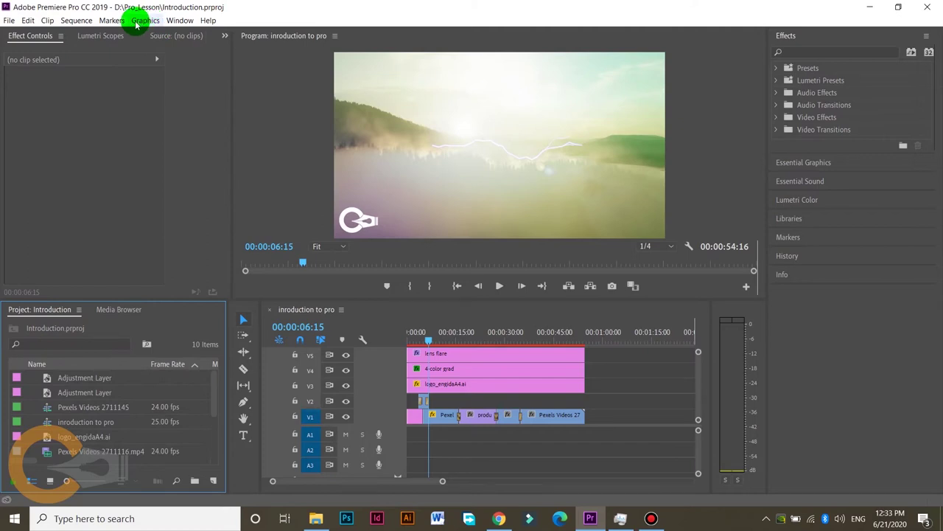
Step: Look through the Graphics menu, then bring up the Window > Workspaces submenu
{"action": "left_click", "coordinate": [144, 22]}
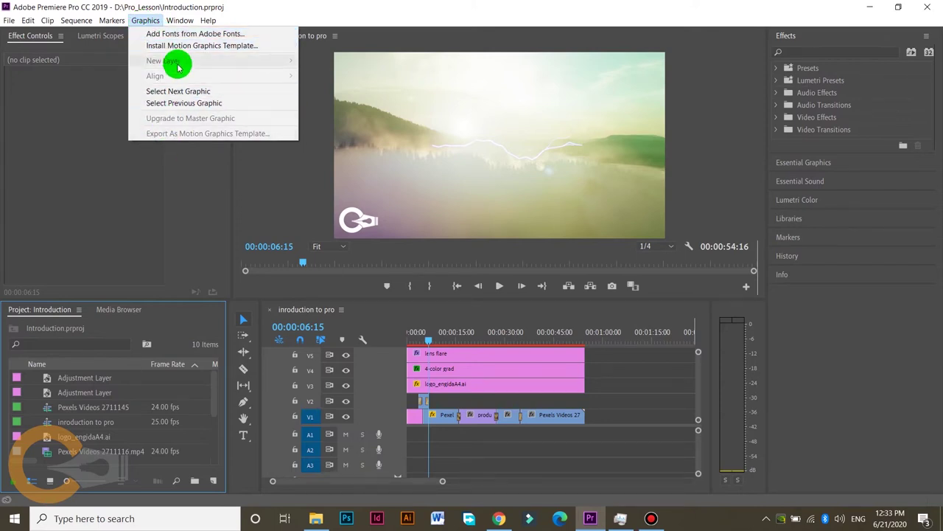
{"action": "left_click", "coordinate": [177, 21]}
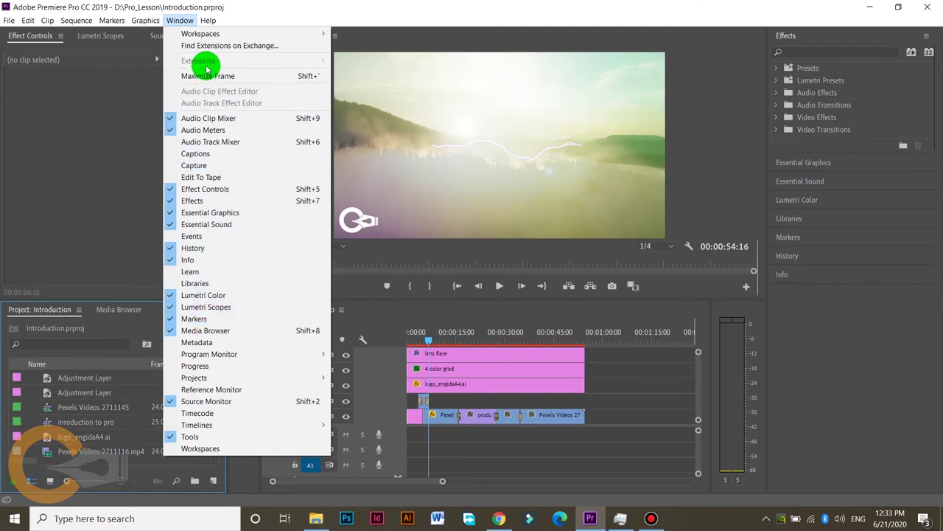
{"action": "mouse_move", "coordinate": [218, 38]}
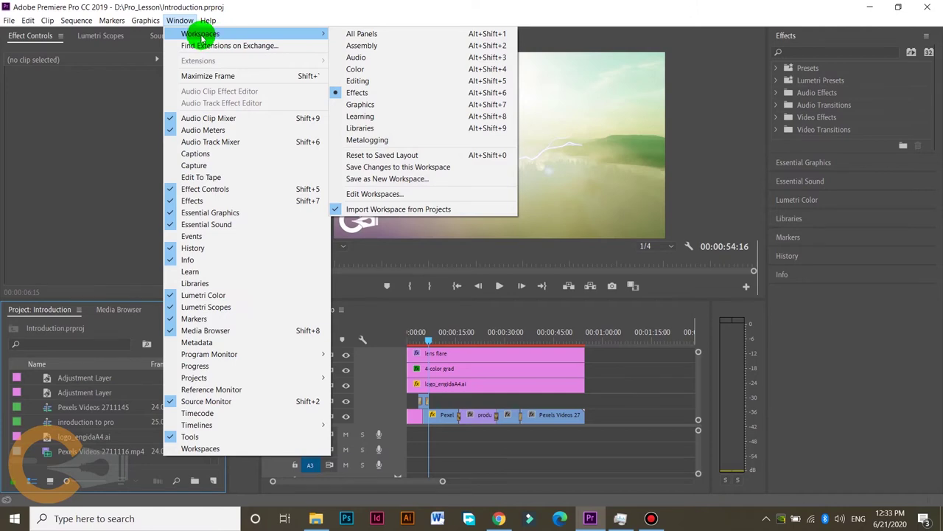
Step: Switch to the Graphics workspace and focus the Essential Graphics panel listing its templates
{"action": "left_click", "coordinate": [359, 109]}
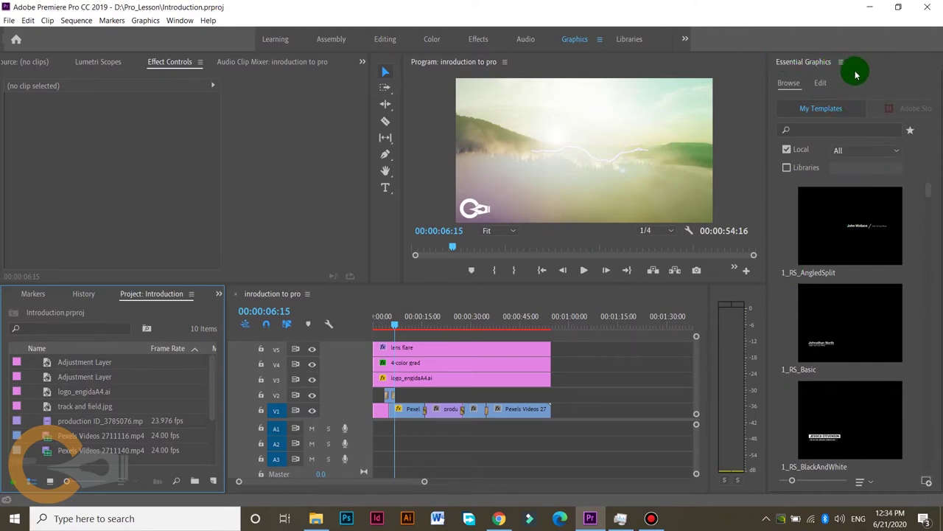
{"action": "left_click", "coordinate": [180, 21]}
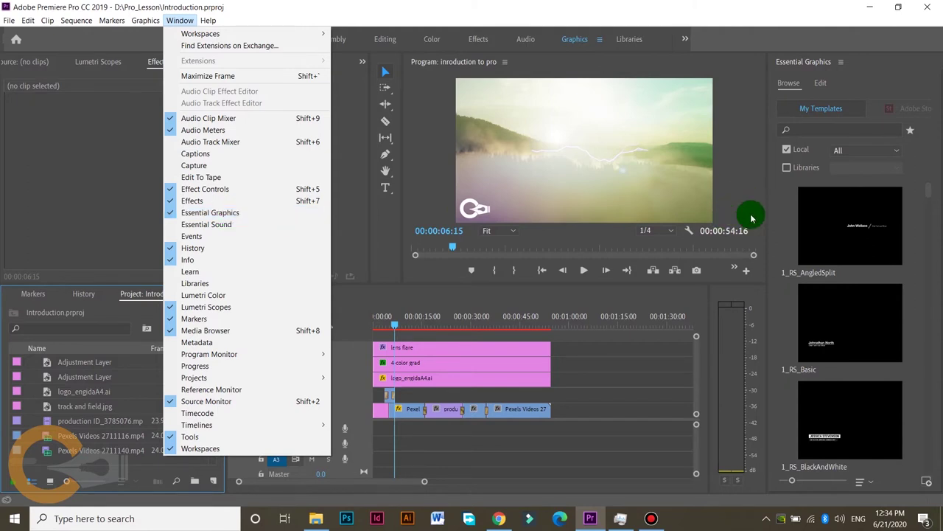
{"action": "left_click", "coordinate": [856, 89]}
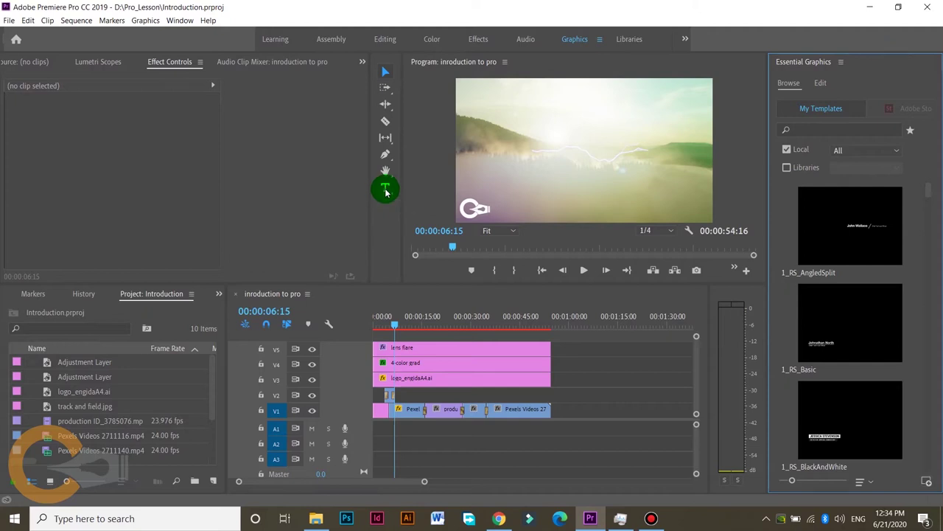
Step: Create a text box over the lower-left of the Program monitor and widen it
{"action": "left_click", "coordinate": [385, 191]}
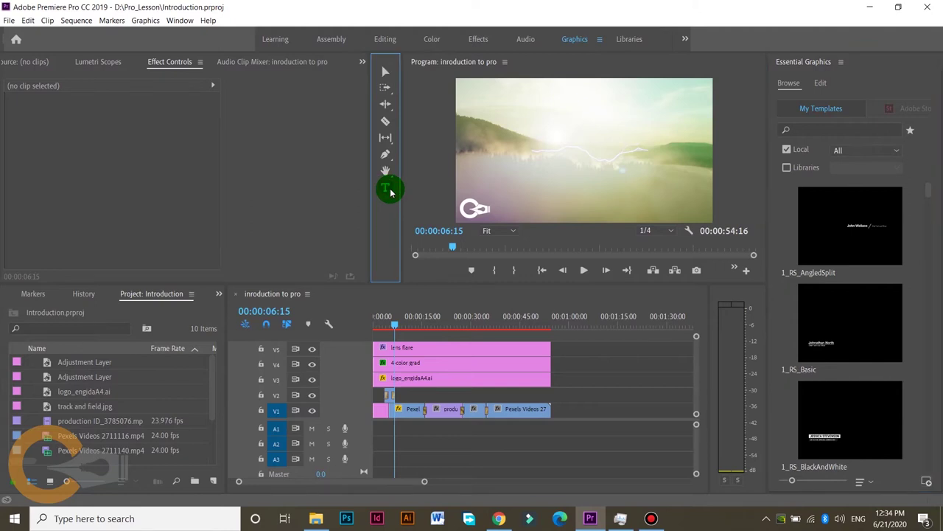
{"action": "left_click", "coordinate": [464, 190]}
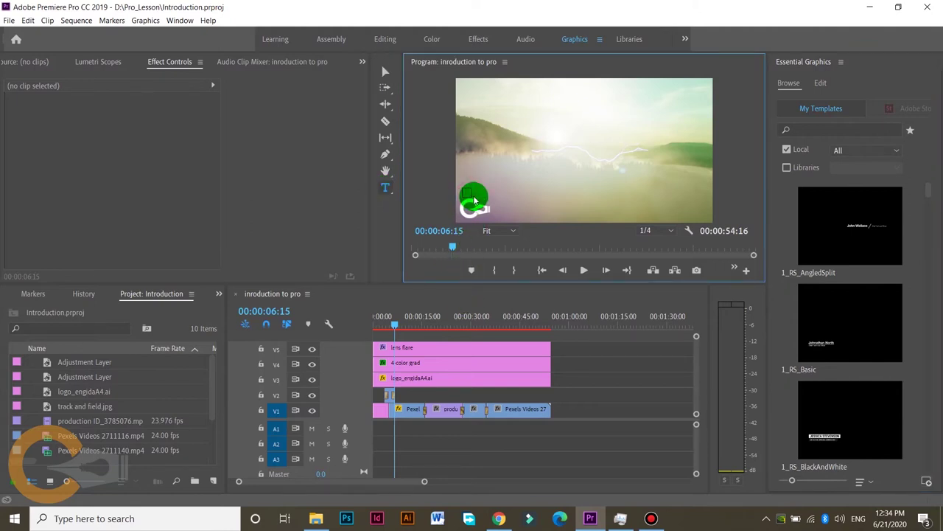
{"action": "left_click_drag", "start_coordinate": [491, 200], "coordinate": [496, 198]}
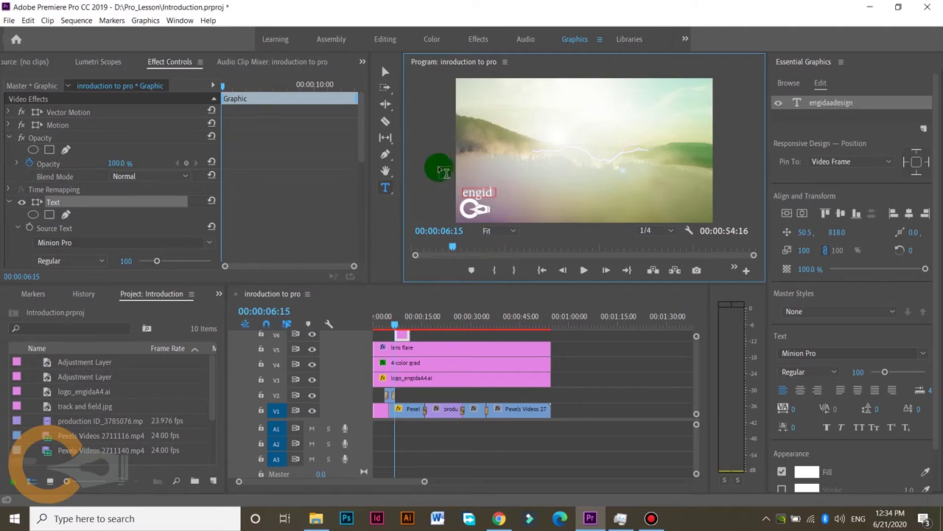
{"action": "left_click", "coordinate": [383, 73]}
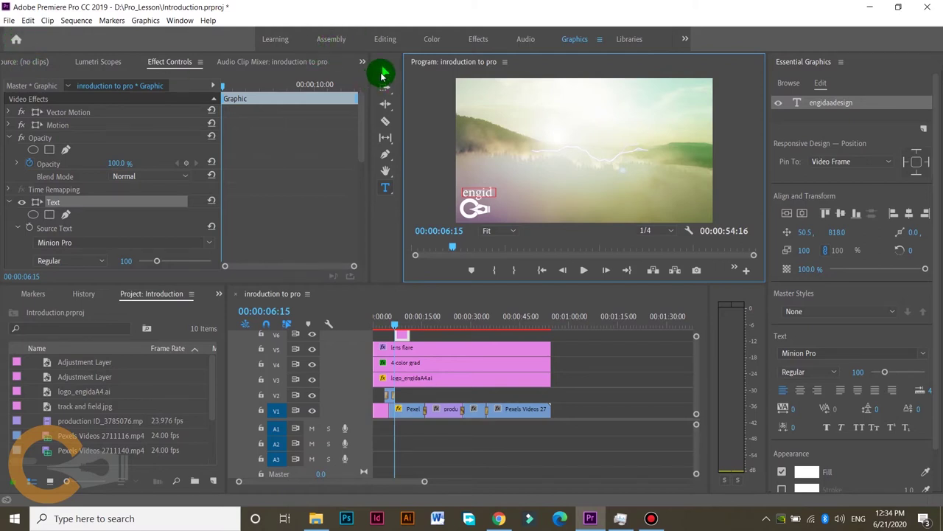
{"action": "mouse_move", "coordinate": [497, 197]}
{"action": "left_mouse_down"}
{"action": "mouse_move", "coordinate": [540, 197]}
{"action": "mouse_move", "coordinate": [511, 192]}
{"action": "left_mouse_up"}
Step: Correct the title to read '#engidaDesign', widen its box to fit, and select the text
{"action": "double_click", "coordinate": [507, 192]}
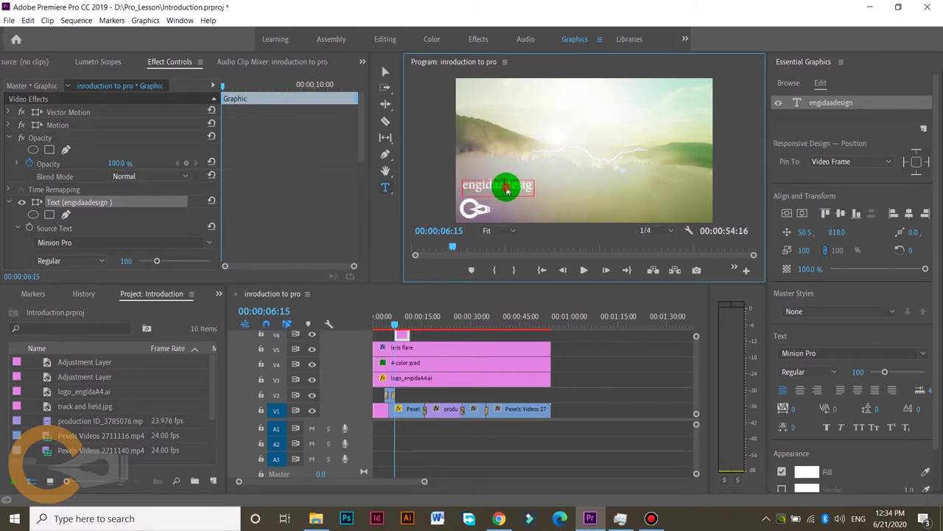
{"action": "left_click_drag", "start_coordinate": [507, 190], "coordinate": [512, 193]}
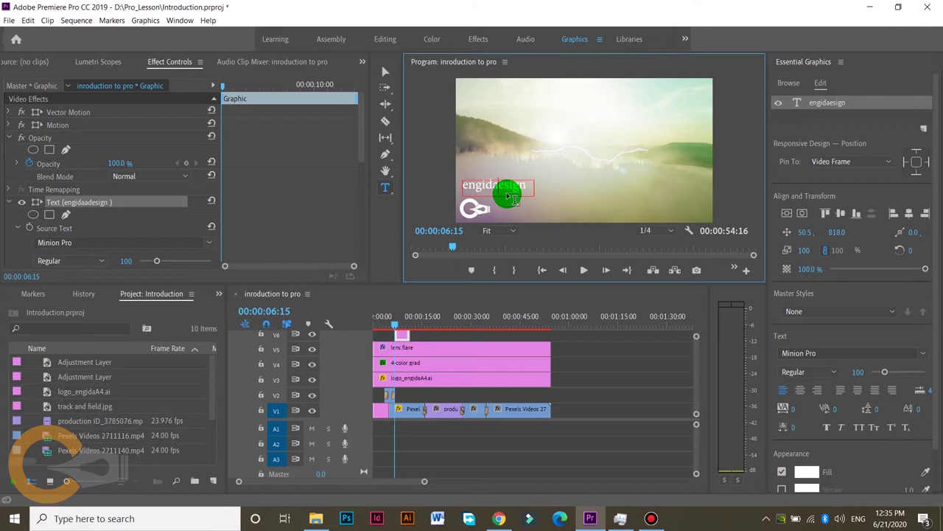
{"action": "mouse_move", "coordinate": [507, 191]}
{"action": "left_mouse_down"}
{"action": "mouse_move", "coordinate": [468, 185]}
{"action": "mouse_move", "coordinate": [475, 188]}
{"action": "left_mouse_up"}
{"action": "type", "text": "D"}
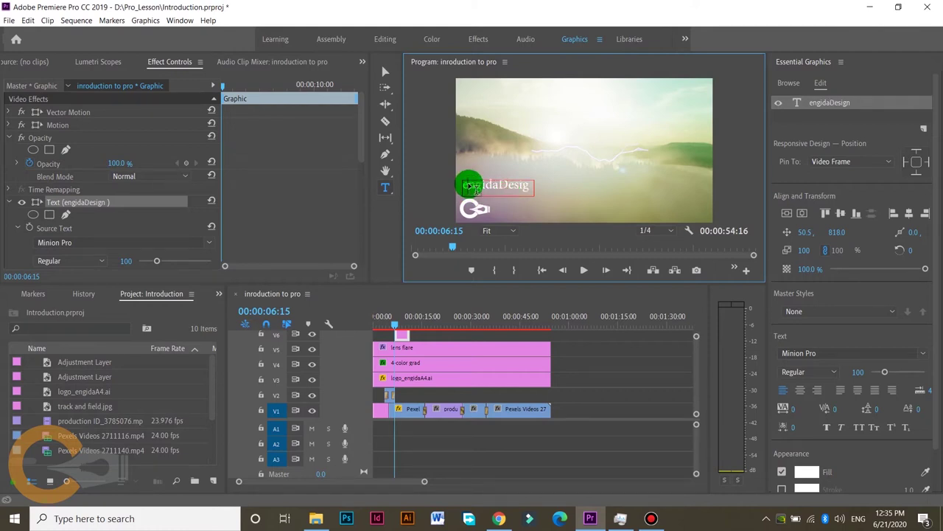
{"action": "type", "text": "#"}
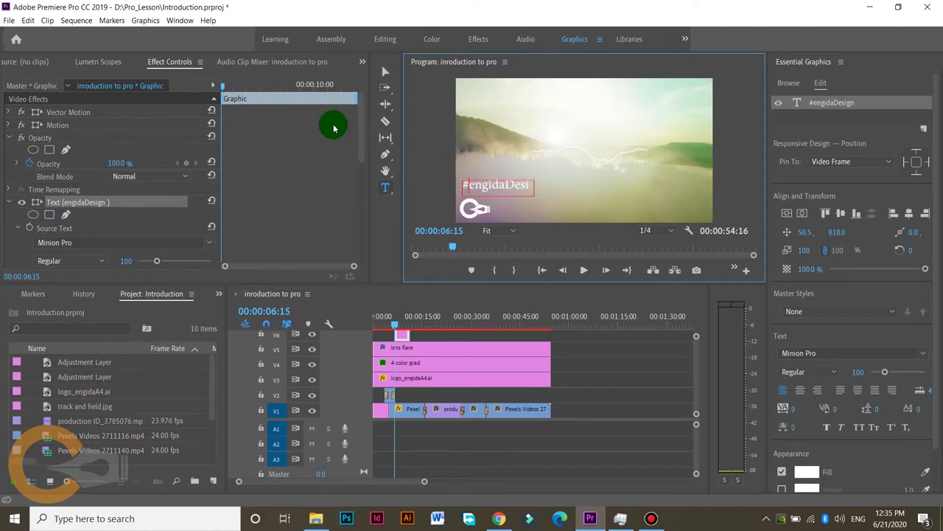
{"action": "left_click", "coordinate": [385, 70]}
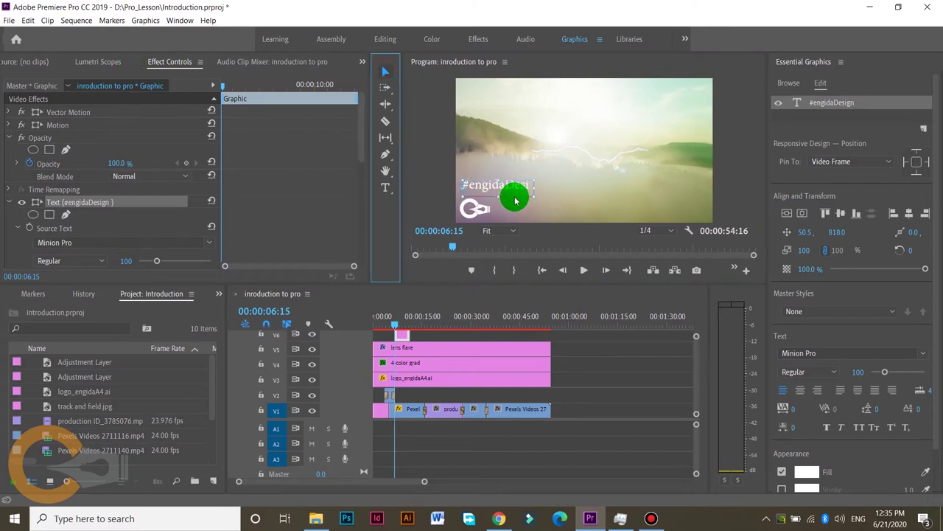
{"action": "left_click_drag", "start_coordinate": [533, 193], "coordinate": [549, 196]}
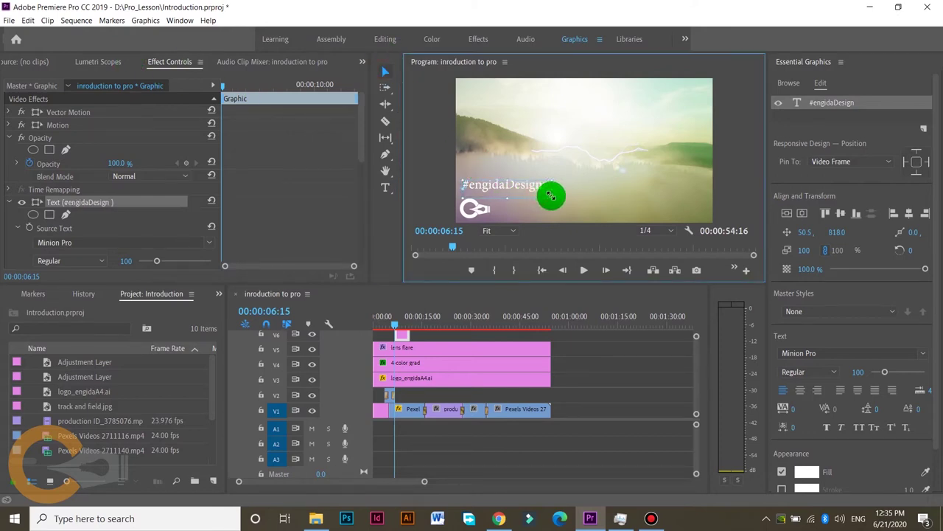
{"action": "double_click", "coordinate": [531, 189]}
{"action": "left_click_drag", "start_coordinate": [532, 190], "coordinate": [497, 191]}
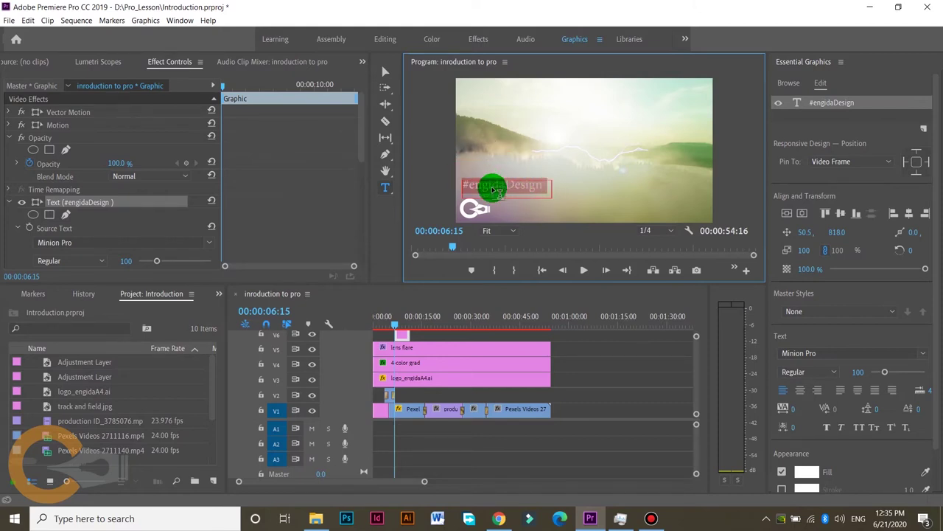
Step: Show the #engidaDesign layer's text properties in the Essential Graphics panel
{"action": "left_click", "coordinate": [809, 69]}
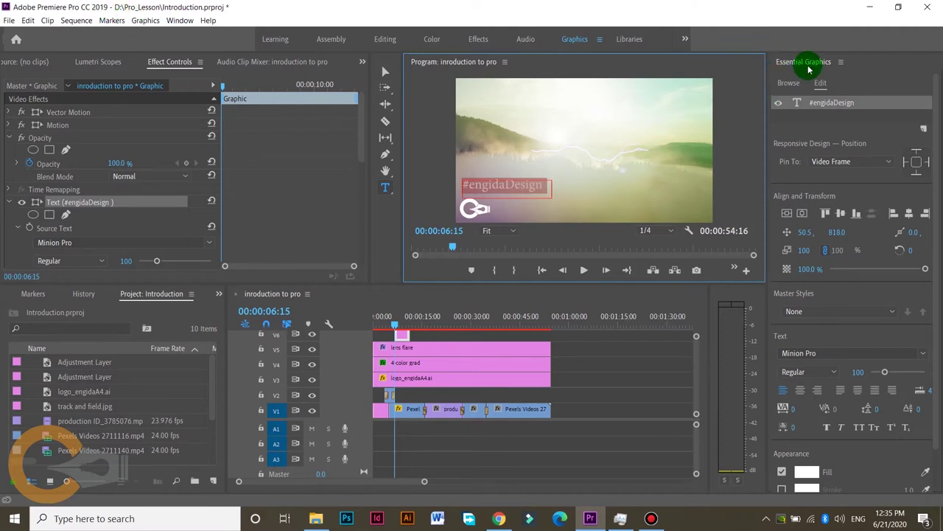
{"action": "left_click", "coordinate": [786, 84]}
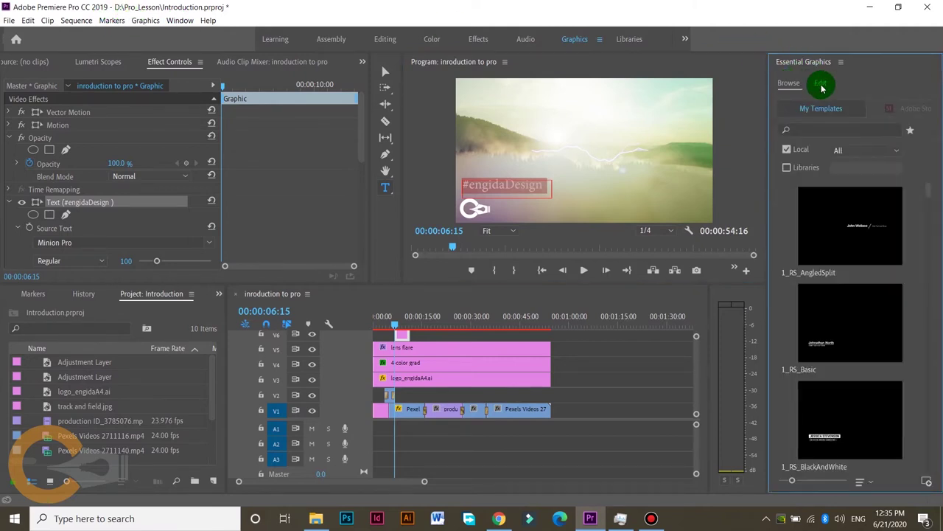
{"action": "left_click", "coordinate": [823, 87]}
{"action": "left_click", "coordinate": [792, 85]}
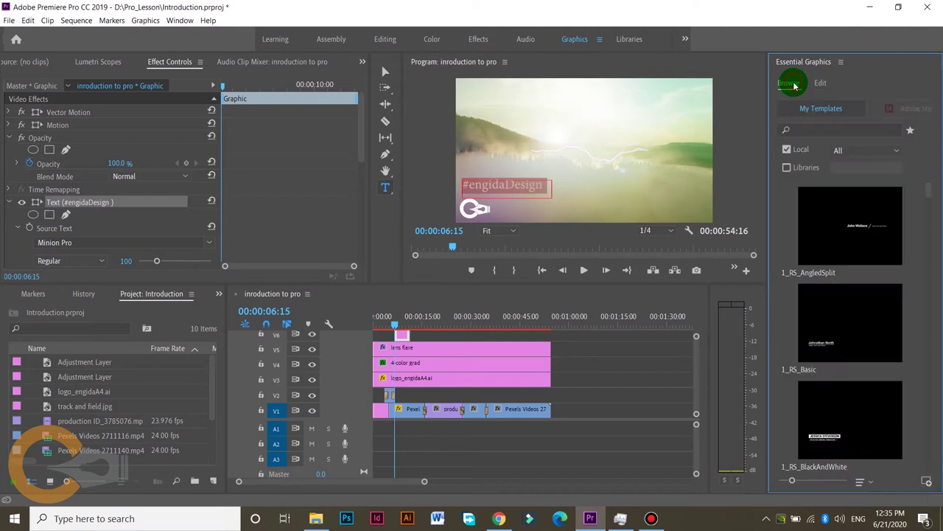
{"action": "left_click", "coordinate": [818, 87]}
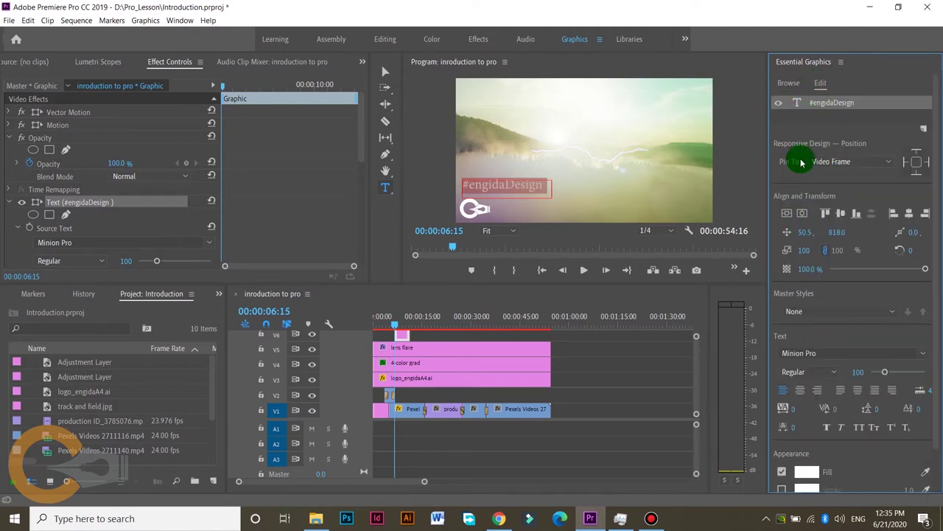
{"action": "left_click", "coordinate": [779, 104]}
{"action": "left_click", "coordinate": [779, 104]}
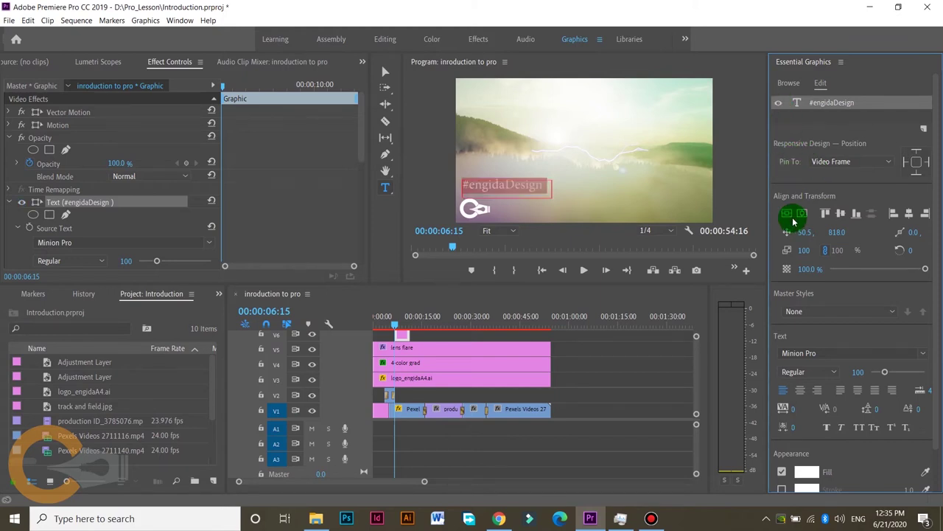
{"action": "scroll", "coordinate": [813, 218], "scroll_direction": "down", "scroll_amount": 1}
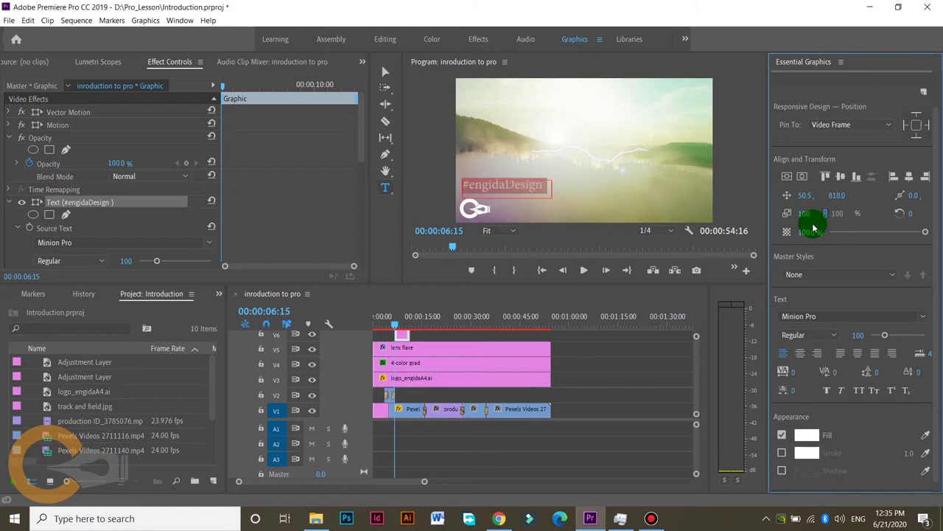
{"action": "scroll", "coordinate": [842, 239], "scroll_direction": "up", "scroll_amount": 1}
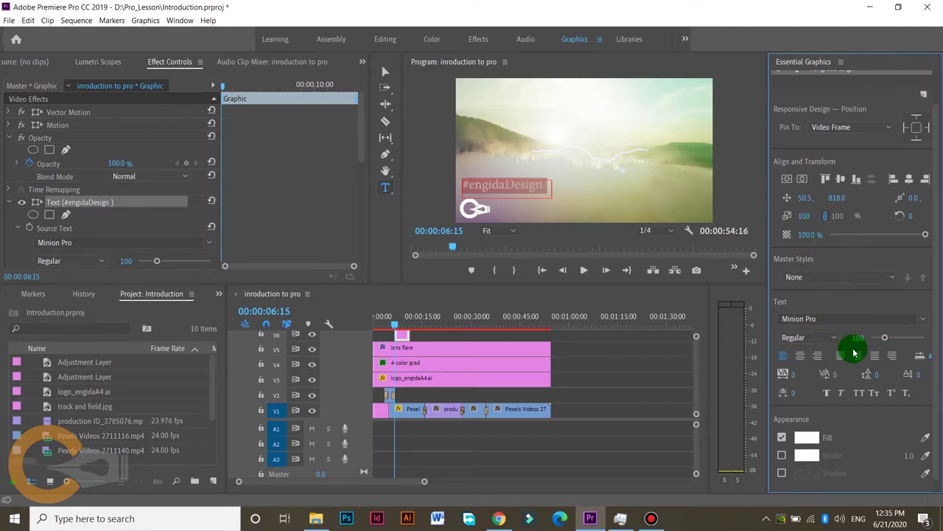
Step: Shrink the title's font size from 100 to 50 and set its font style to Bold
{"action": "left_click_drag", "start_coordinate": [885, 341], "coordinate": [877, 341]}
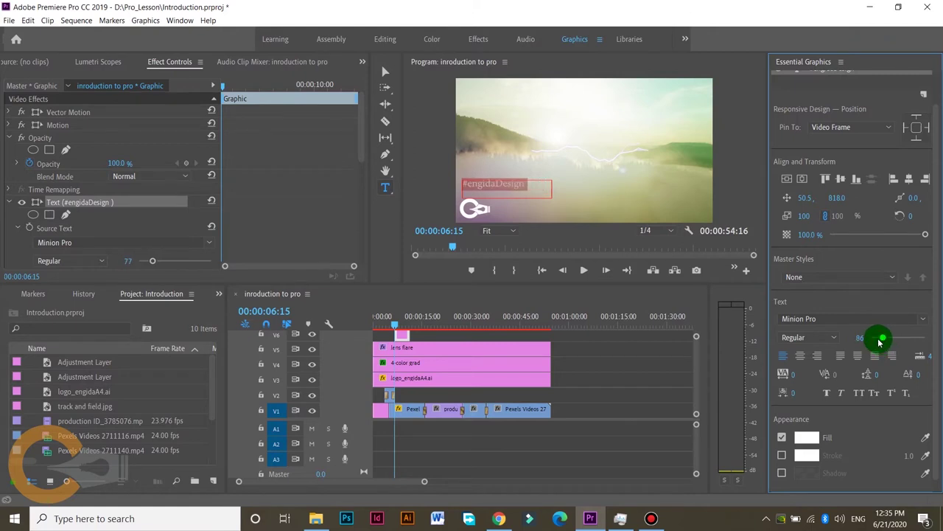
{"action": "left_click", "coordinate": [814, 441]}
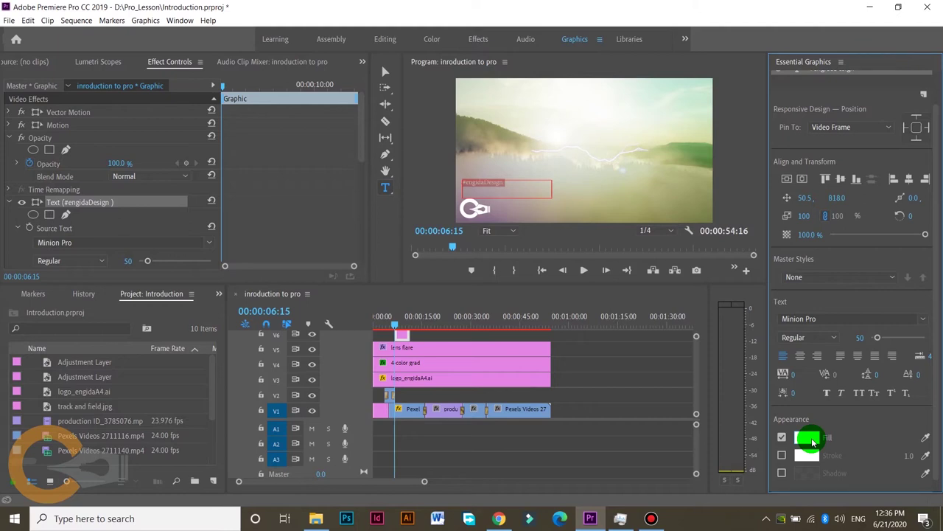
{"action": "left_click", "coordinate": [833, 339]}
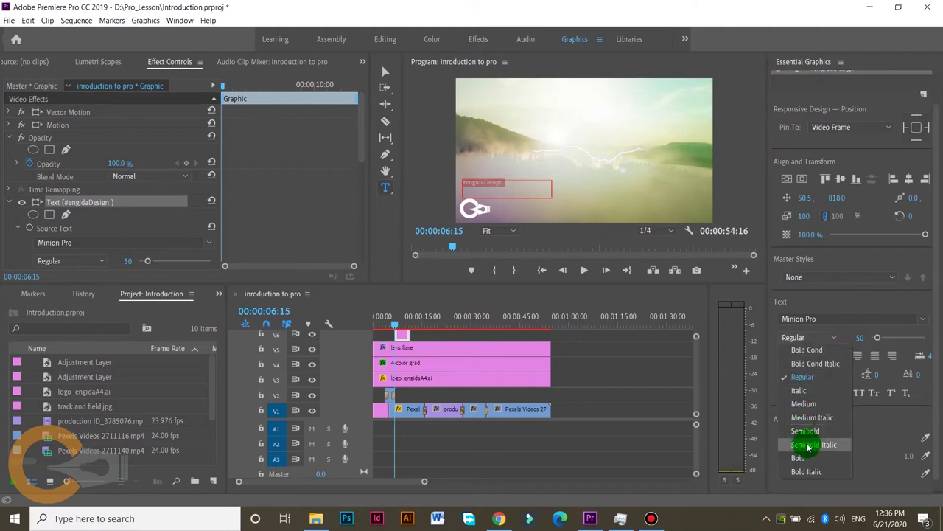
{"action": "left_click", "coordinate": [813, 453]}
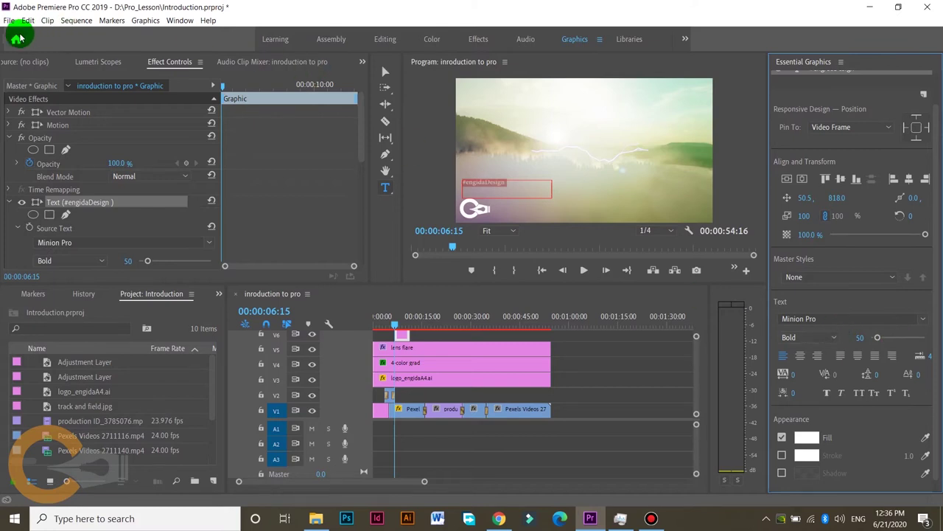
Step: Drag the #engidaDesign title beside the logo at 262.6, 1016.0, then deselect and preview later
{"action": "left_click", "coordinate": [384, 73]}
{"action": "left_click_drag", "start_coordinate": [497, 188], "coordinate": [524, 214]}
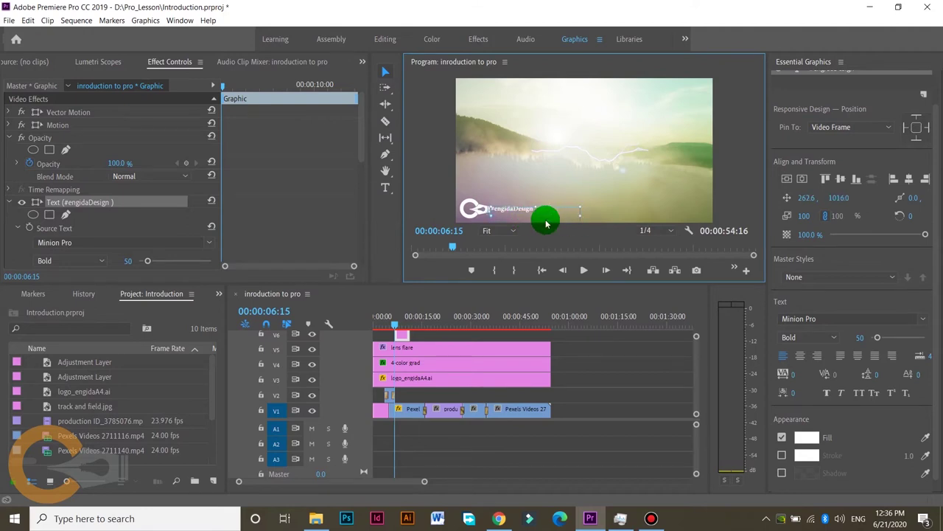
{"action": "left_click", "coordinate": [598, 347]}
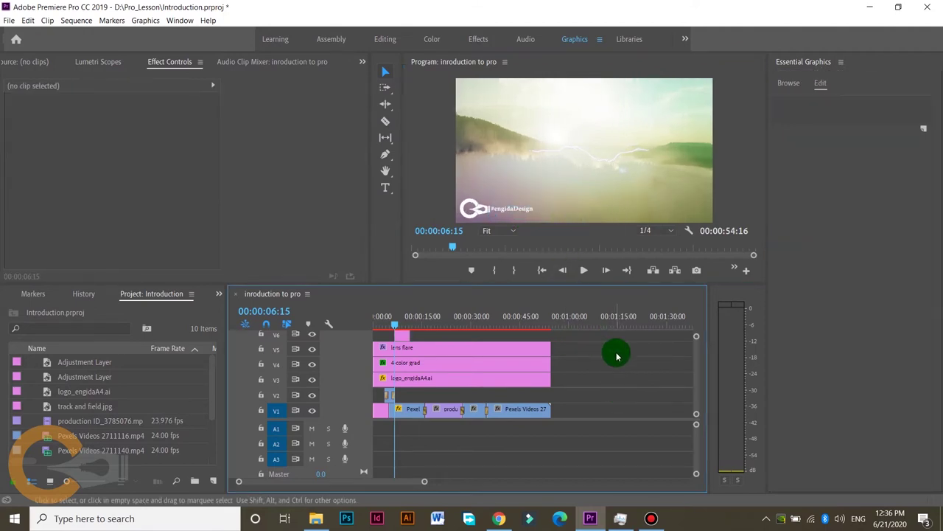
{"action": "mouse_move", "coordinate": [390, 321]}
{"action": "left_mouse_down"}
{"action": "mouse_move", "coordinate": [440, 324]}
{"action": "mouse_move", "coordinate": [404, 339]}
{"action": "left_mouse_up"}
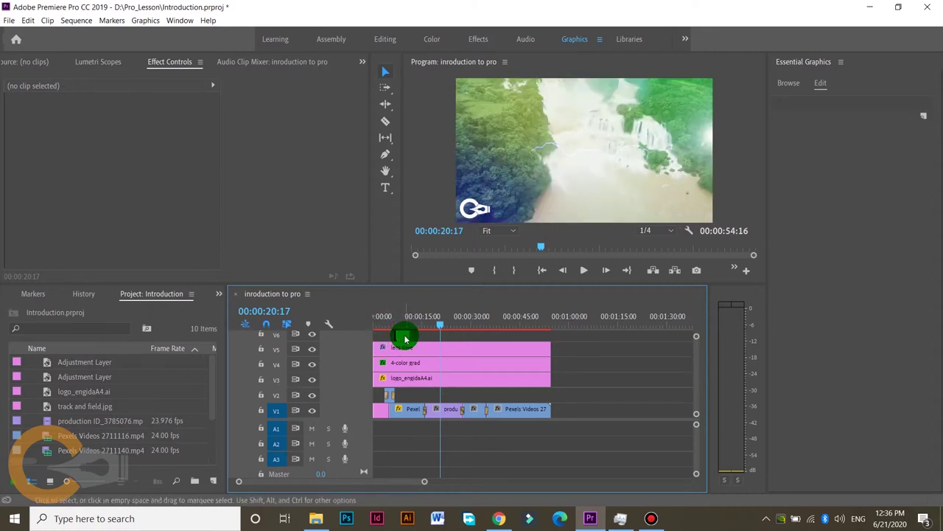
Step: Stretch the V6 title clip from 00:00:00:00 to the other layers' end, then return to the start
{"action": "left_click", "coordinate": [404, 338]}
{"action": "mouse_move", "coordinate": [420, 322]}
{"action": "left_mouse_down"}
{"action": "mouse_move", "coordinate": [400, 333]}
{"action": "mouse_move", "coordinate": [517, 339]}
{"action": "mouse_move", "coordinate": [485, 337]}
{"action": "left_mouse_up"}
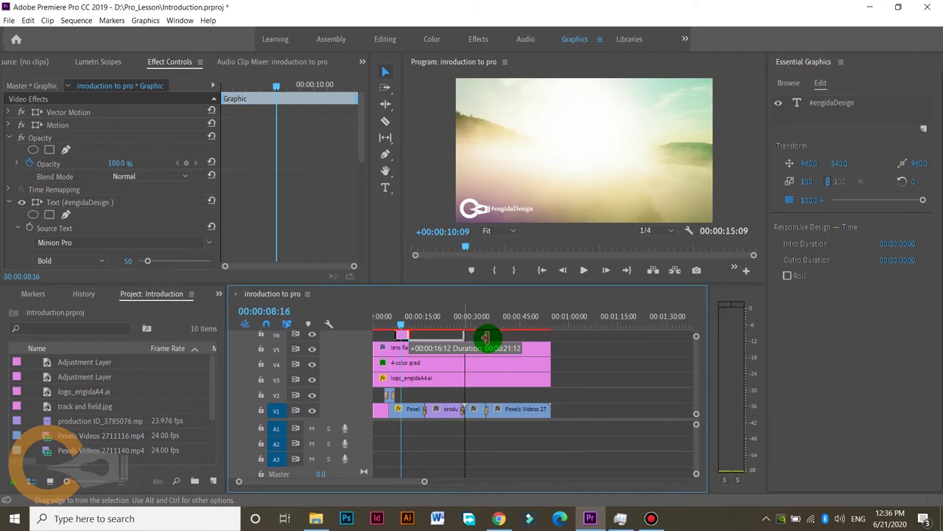
{"action": "left_click_drag", "start_coordinate": [481, 338], "coordinate": [559, 336]}
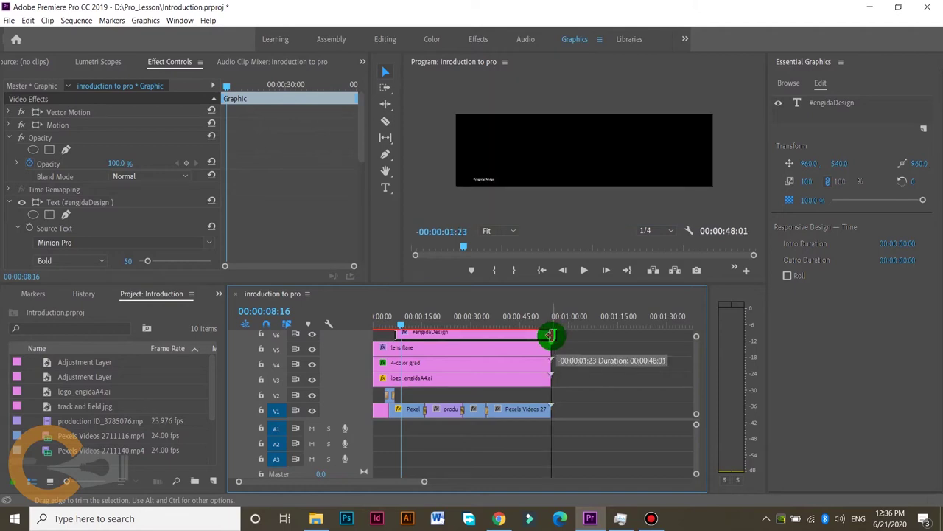
{"action": "left_click_drag", "start_coordinate": [554, 336], "coordinate": [551, 336]}
{"action": "mouse_move", "coordinate": [391, 333]}
{"action": "left_mouse_down"}
{"action": "mouse_move", "coordinate": [371, 325]}
{"action": "mouse_move", "coordinate": [376, 332]}
{"action": "mouse_move", "coordinate": [524, 340]}
{"action": "mouse_move", "coordinate": [396, 360]}
{"action": "left_mouse_up"}
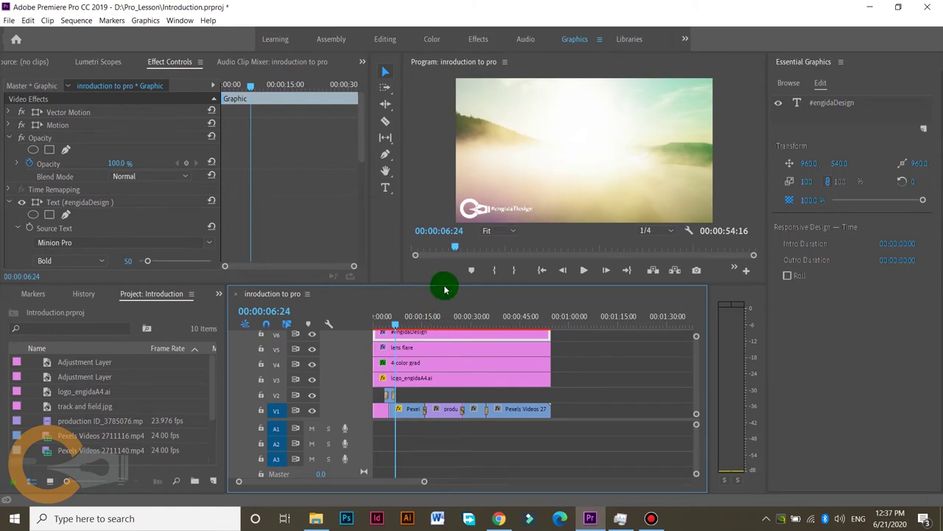
{"action": "left_click", "coordinate": [391, 327]}
{"action": "left_click_drag", "start_coordinate": [391, 326], "coordinate": [375, 322]}
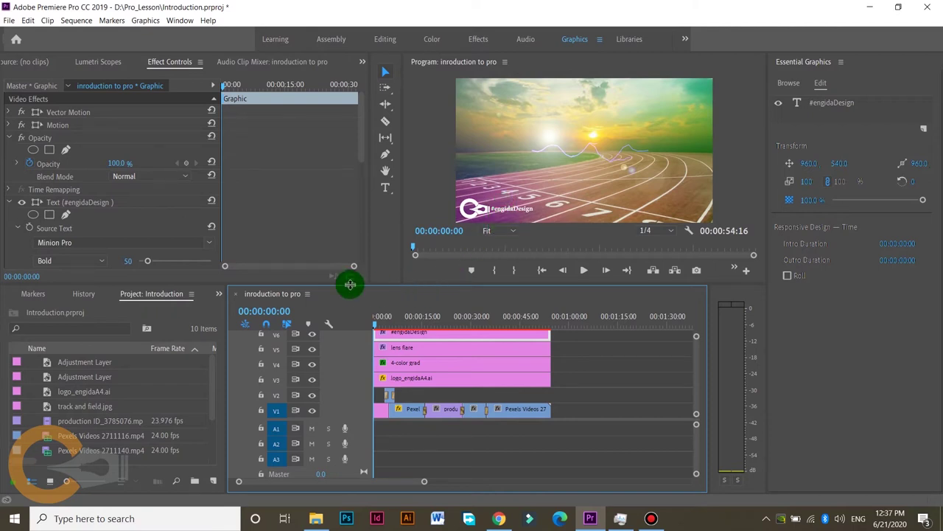
Step: Expand the title's Motion settings and set Position to 962, 675, below the frame
{"action": "left_click", "coordinate": [17, 140]}
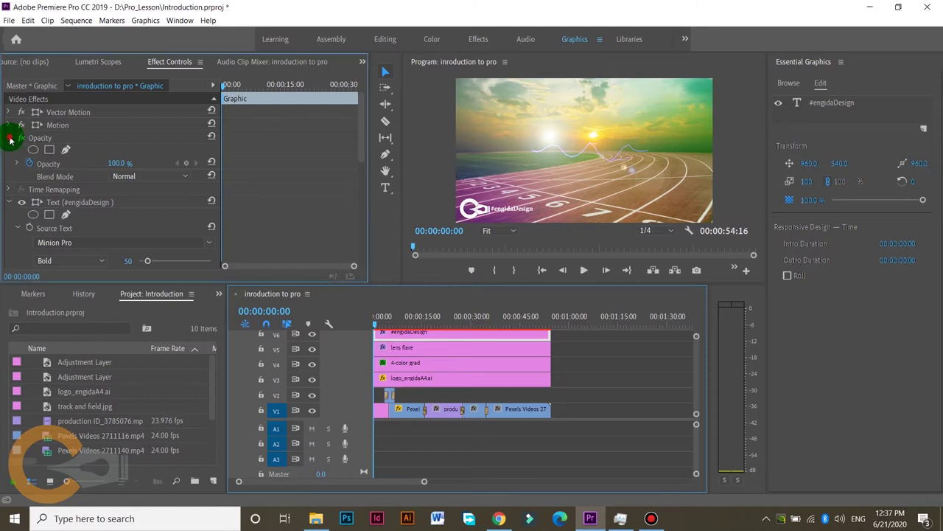
{"action": "left_click", "coordinate": [69, 126]}
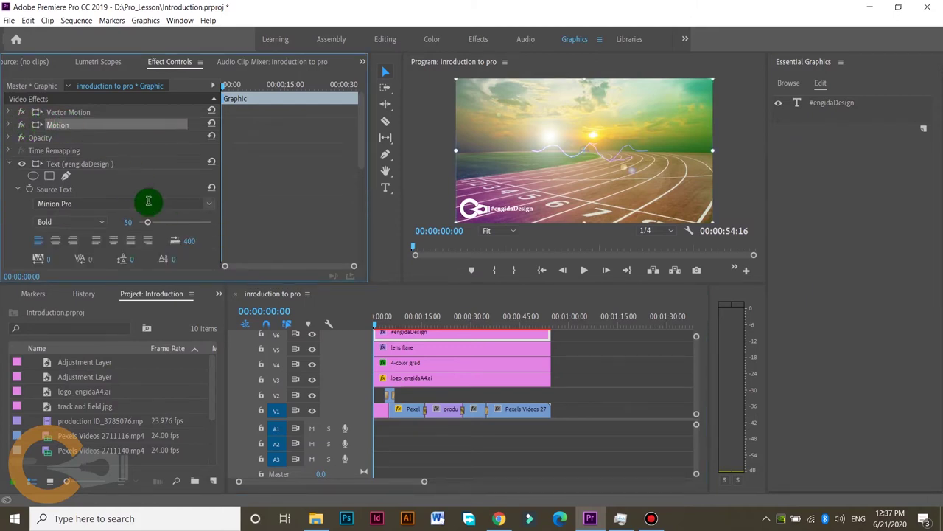
{"action": "left_click", "coordinate": [9, 125]}
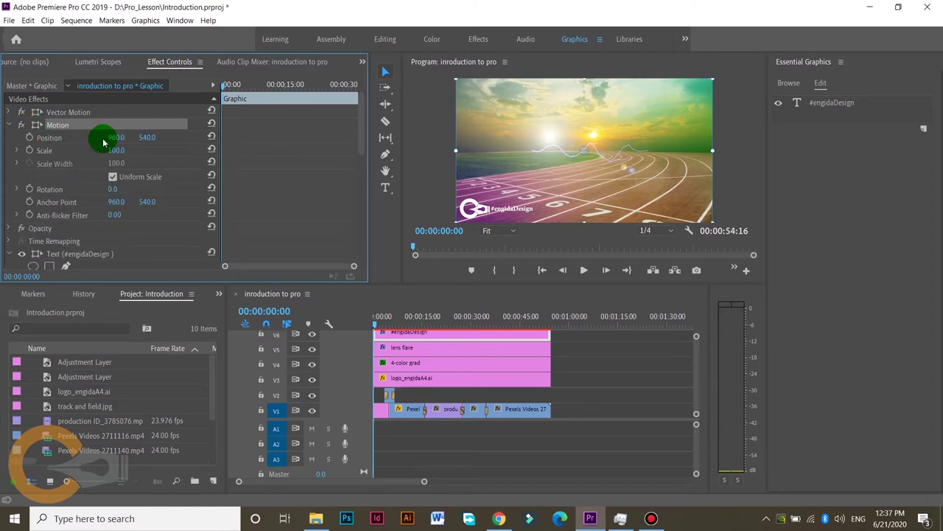
{"action": "left_click_drag", "start_coordinate": [116, 137], "coordinate": [102, 137]}
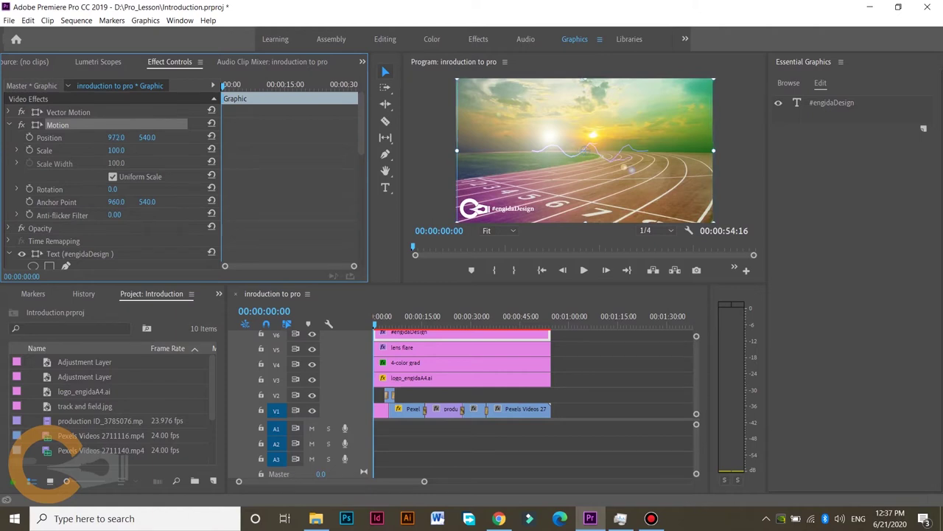
{"action": "mouse_move", "coordinate": [116, 137]}
{"action": "left_mouse_down"}
{"action": "mouse_move", "coordinate": [199, 140]}
{"action": "mouse_move", "coordinate": [119, 137]}
{"action": "mouse_move", "coordinate": [155, 137]}
{"action": "left_mouse_up"}
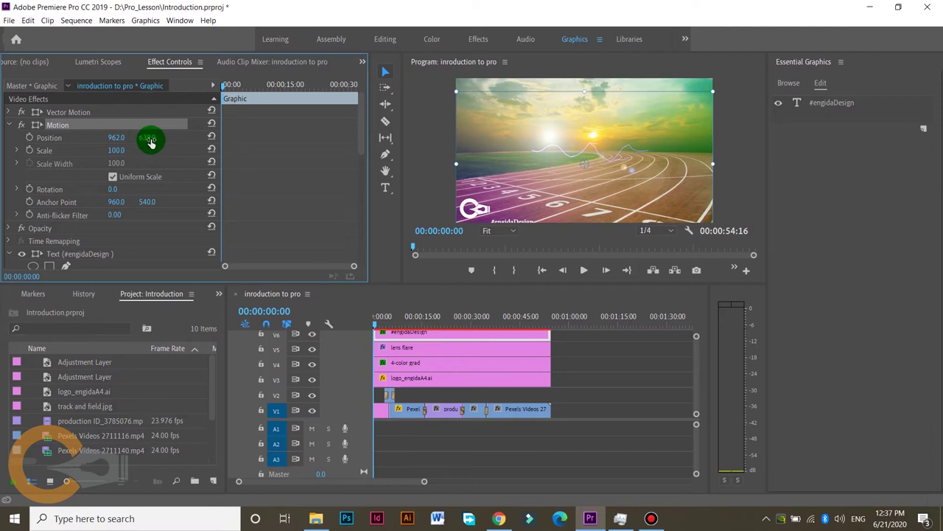
{"action": "mouse_move", "coordinate": [148, 137]}
{"action": "left_mouse_down"}
{"action": "mouse_move", "coordinate": [157, 137]}
{"action": "mouse_move", "coordinate": [146, 152]}
{"action": "left_mouse_up"}
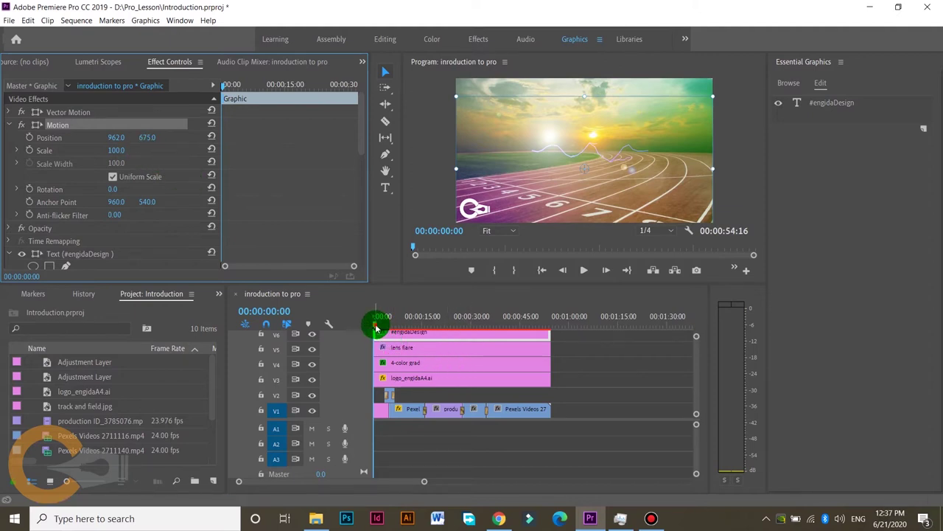
Step: Return the playhead to the intro's first frame and record a starting Position keyframe
{"action": "left_click_drag", "start_coordinate": [377, 328], "coordinate": [383, 330]}
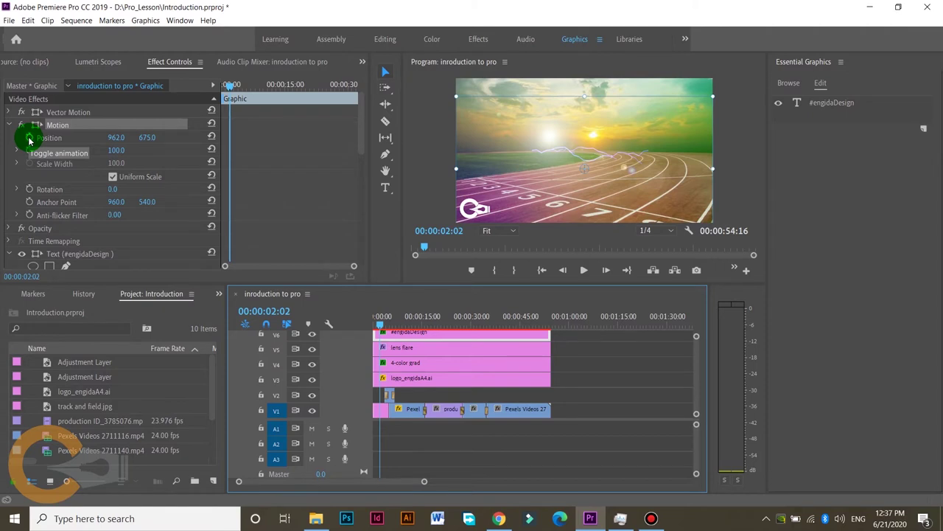
{"action": "left_click", "coordinate": [376, 324]}
{"action": "left_click", "coordinate": [374, 324]}
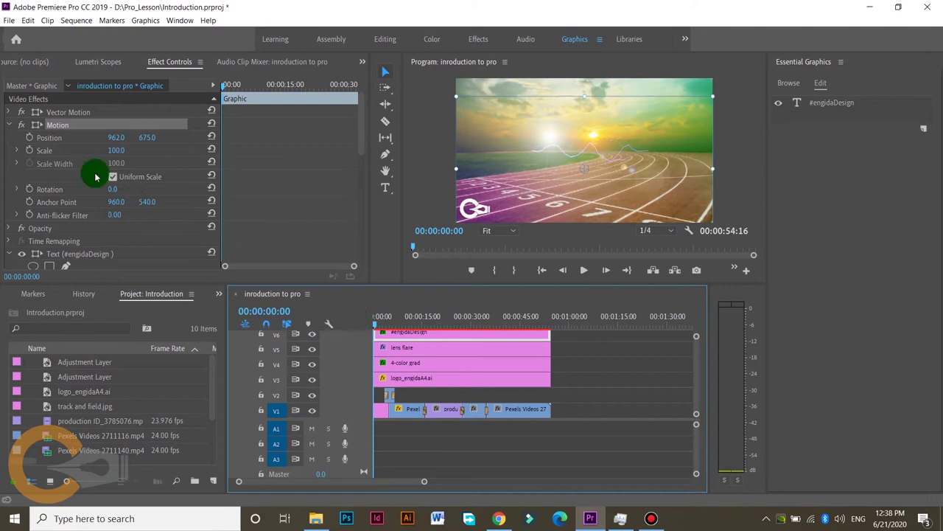
{"action": "left_click", "coordinate": [29, 138]}
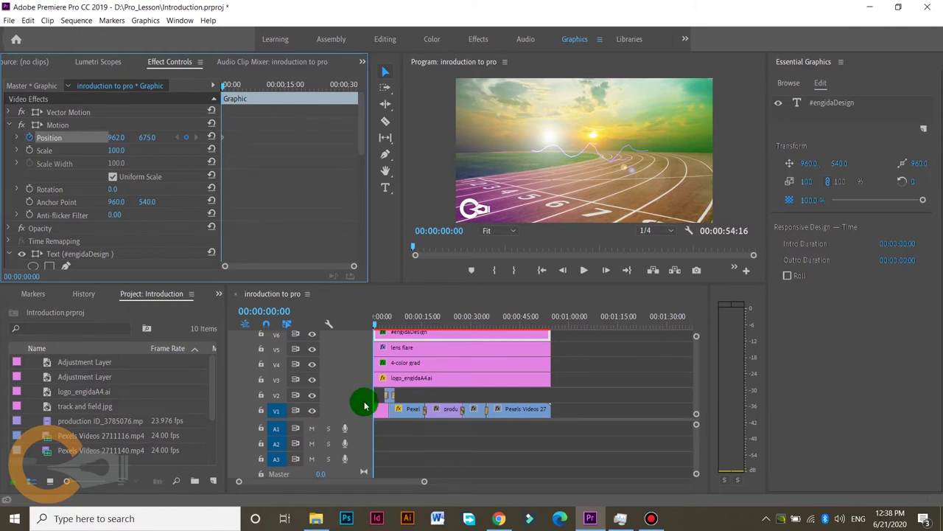
Step: At about two seconds, raise Position Y to 543 for a 962, 543 keyframe, then review the slide-up
{"action": "left_click_drag", "start_coordinate": [375, 330], "coordinate": [388, 331]}
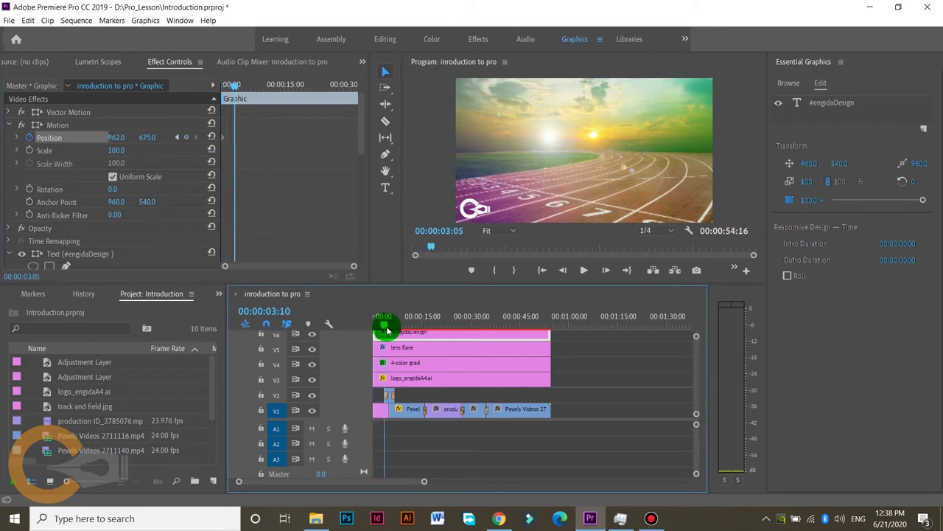
{"action": "left_click_drag", "start_coordinate": [148, 138], "coordinate": [150, 138]}
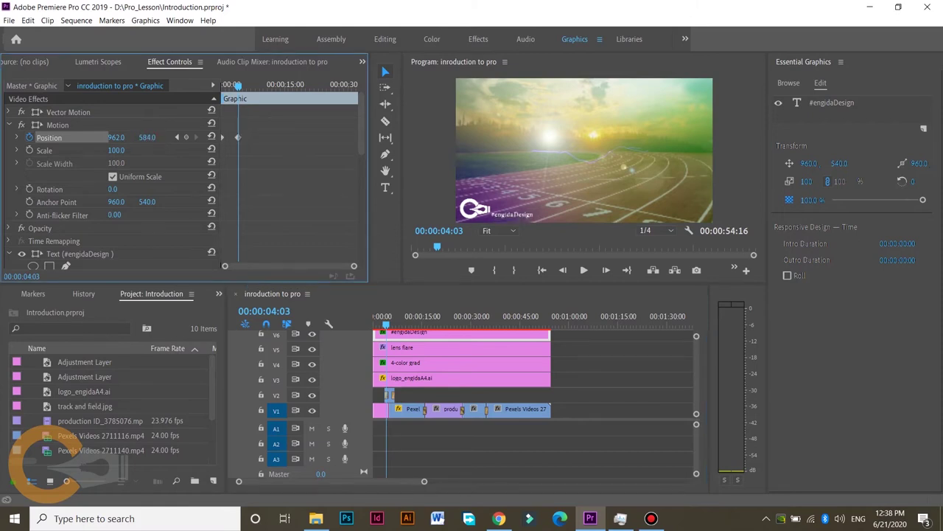
{"action": "left_click", "coordinate": [184, 163]}
{"action": "left_click_drag", "start_coordinate": [380, 326], "coordinate": [368, 329]}
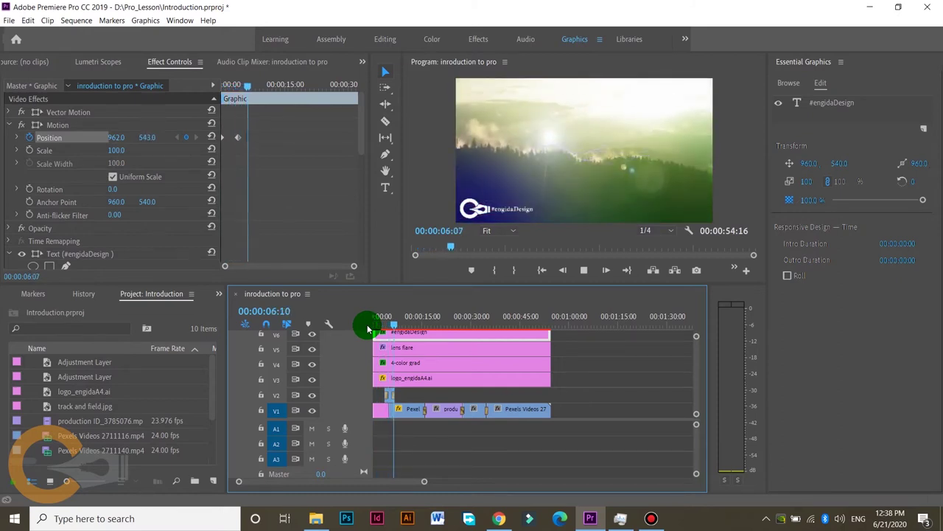
{"action": "key", "text": "space"}
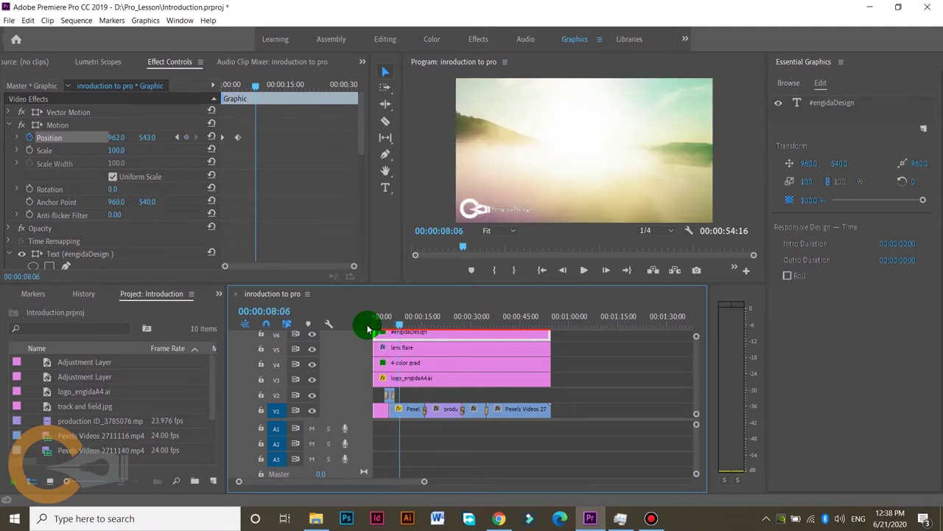
{"action": "mouse_move", "coordinate": [399, 326]}
{"action": "left_mouse_down"}
{"action": "mouse_move", "coordinate": [376, 326]}
{"action": "mouse_move", "coordinate": [390, 334]}
{"action": "left_mouse_up"}
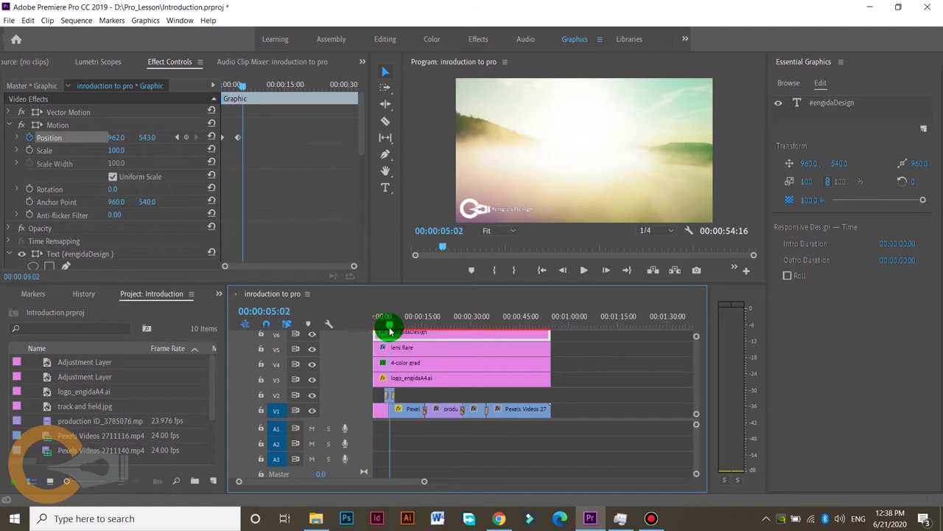
{"action": "mouse_move", "coordinate": [376, 333]}
{"action": "left_mouse_down"}
{"action": "mouse_move", "coordinate": [366, 338]}
{"action": "mouse_move", "coordinate": [402, 332]}
{"action": "mouse_move", "coordinate": [381, 332]}
{"action": "mouse_move", "coordinate": [399, 342]}
{"action": "mouse_move", "coordinate": [396, 333]}
{"action": "mouse_move", "coordinate": [379, 337]}
{"action": "mouse_move", "coordinate": [396, 337]}
{"action": "mouse_move", "coordinate": [393, 345]}
{"action": "left_mouse_up"}
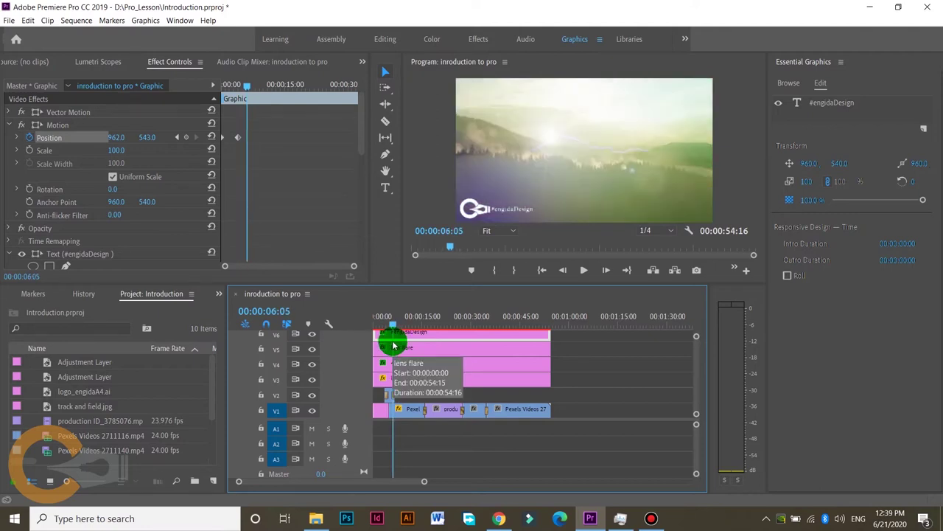
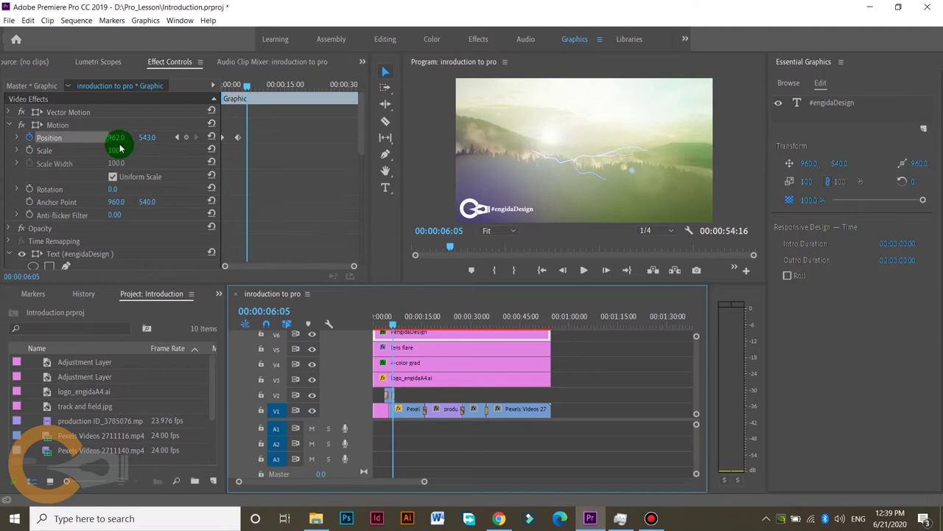
Step: Return the playhead to 00:00:00:00, where the running-track shot opens
{"action": "left_click", "coordinate": [377, 325]}
{"action": "left_click_drag", "start_coordinate": [377, 328], "coordinate": [367, 342]}
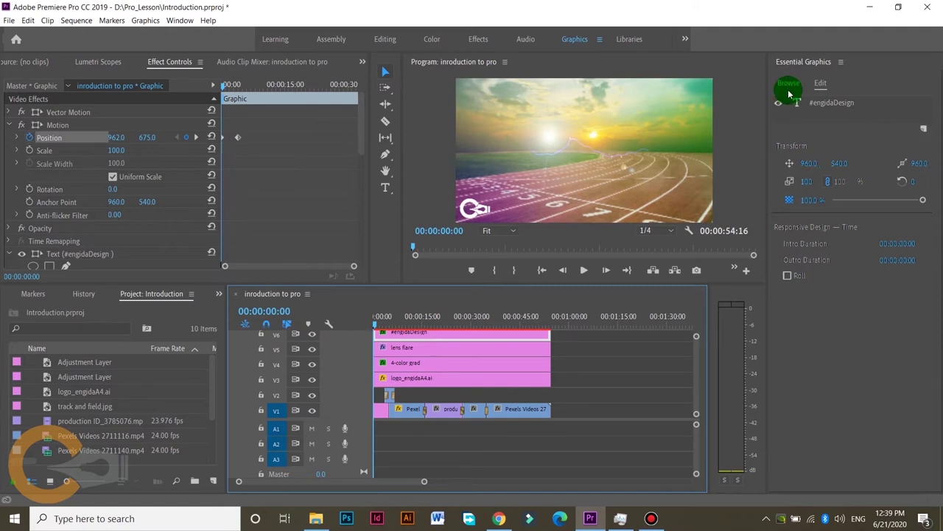
Step: With the Type tool, click into the Program monitor beside the light-streak graphic
{"action": "left_click", "coordinate": [385, 188]}
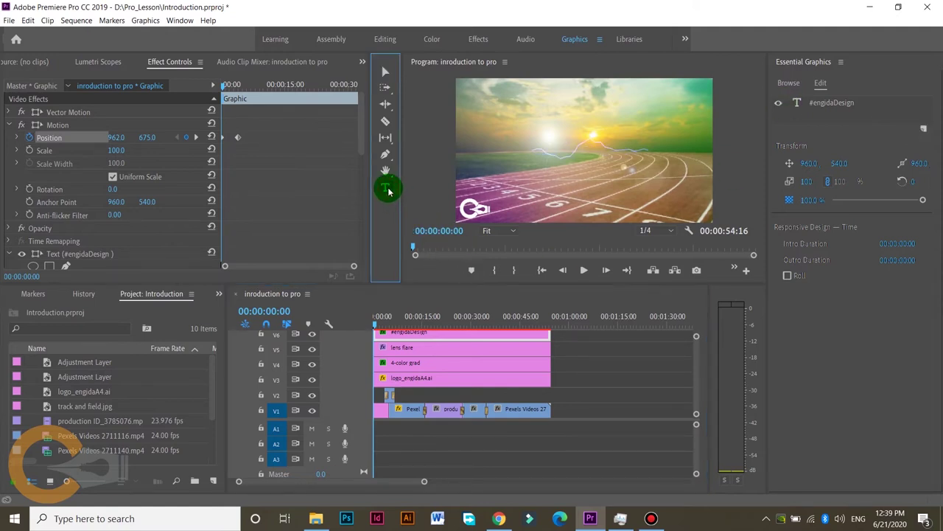
{"action": "left_click", "coordinate": [528, 155]}
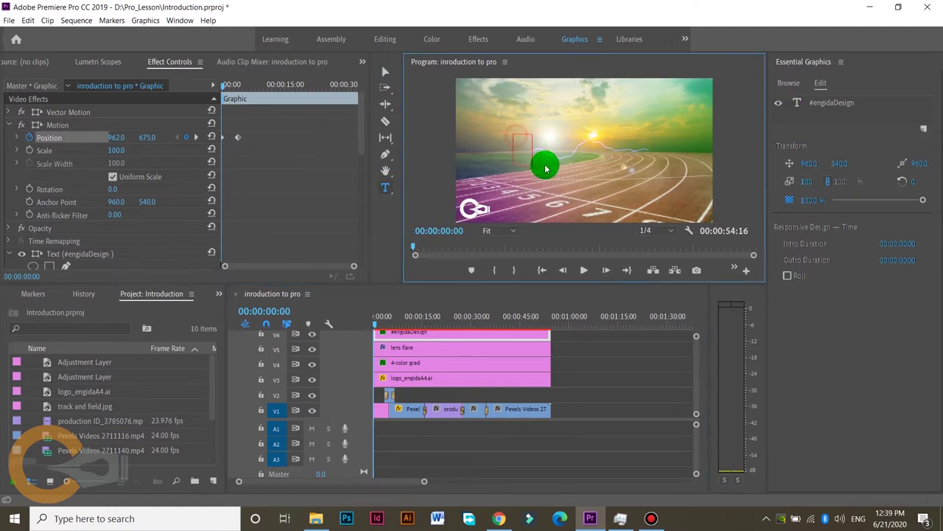
{"action": "left_click", "coordinate": [659, 171]}
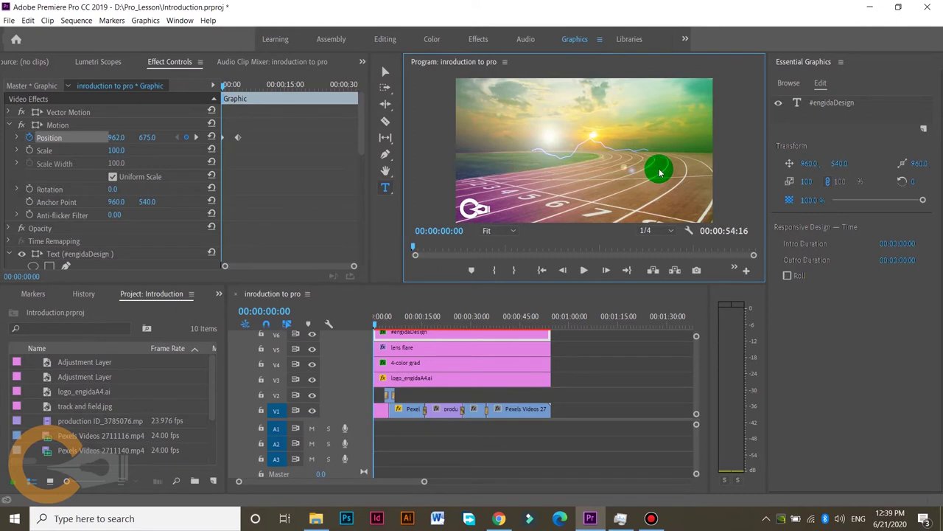
{"action": "left_click", "coordinate": [655, 175]}
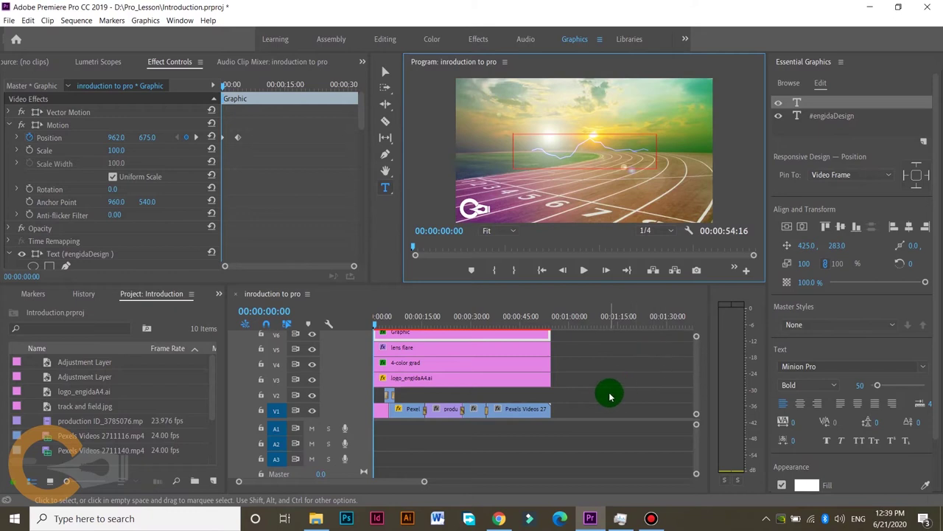
Step: Drag the V1/A1 divider down to give the video tracks more room
{"action": "left_click_drag", "start_coordinate": [355, 425], "coordinate": [356, 439]}
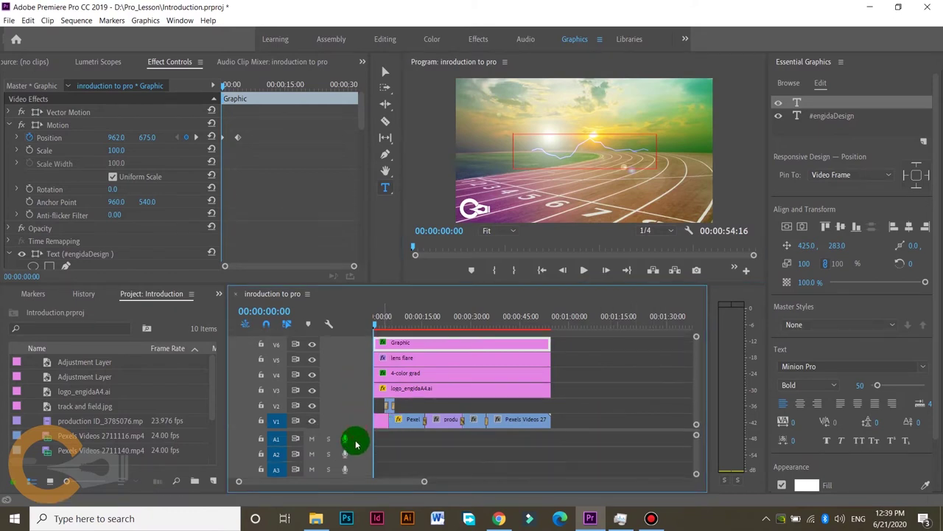
{"action": "left_click", "coordinate": [553, 154]}
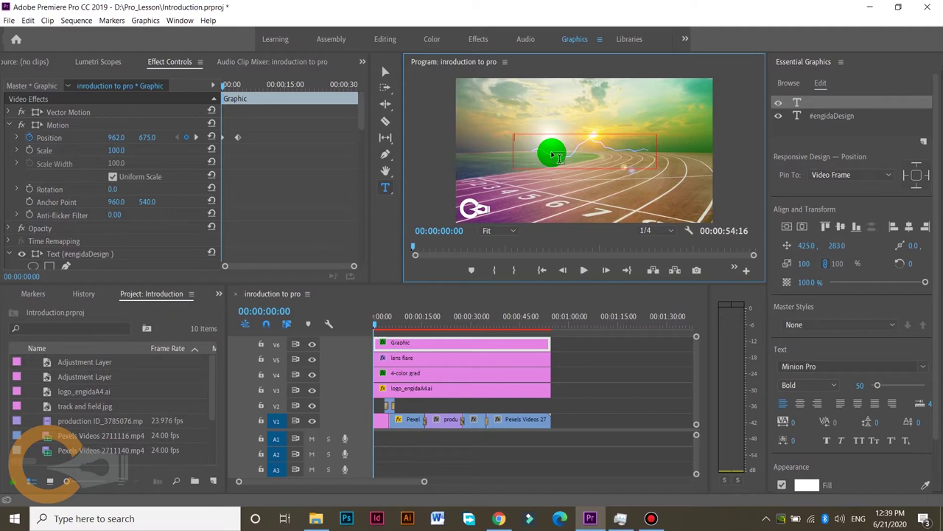
{"action": "left_click", "coordinate": [351, 431]}
{"action": "left_click_drag", "start_coordinate": [351, 430], "coordinate": [347, 451]}
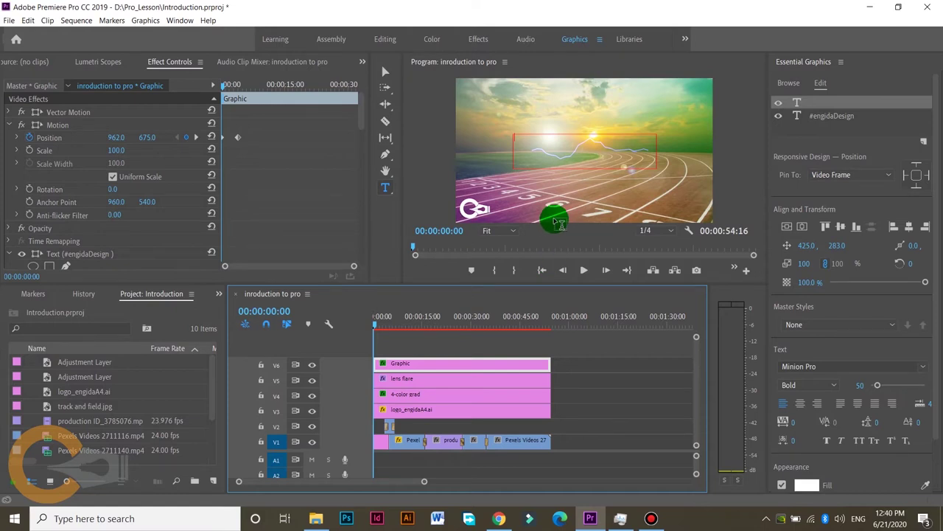
Step: Delete the empty text layer, leaving only the #engidaDesign layer
{"action": "key", "text": "a"}
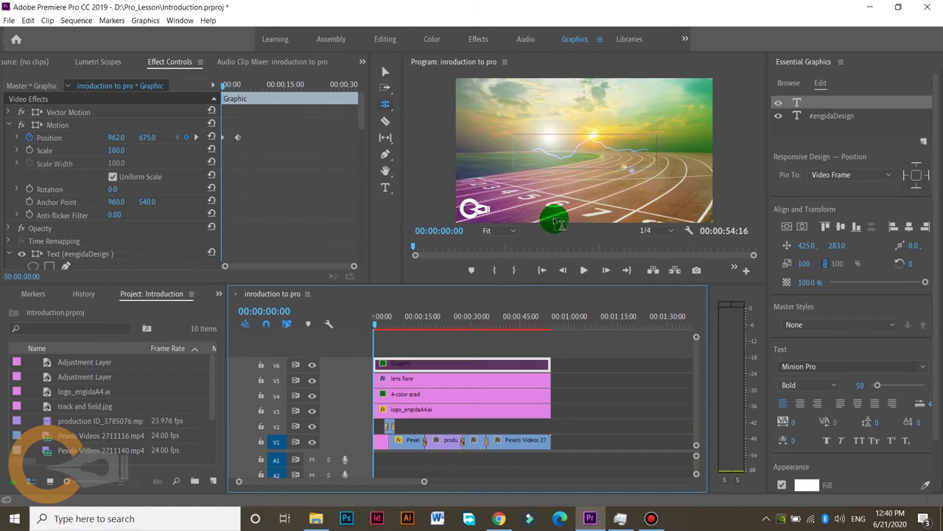
{"action": "left_click", "coordinate": [555, 148]}
{"action": "key", "text": "t"}
{"action": "type", "text": "E"}
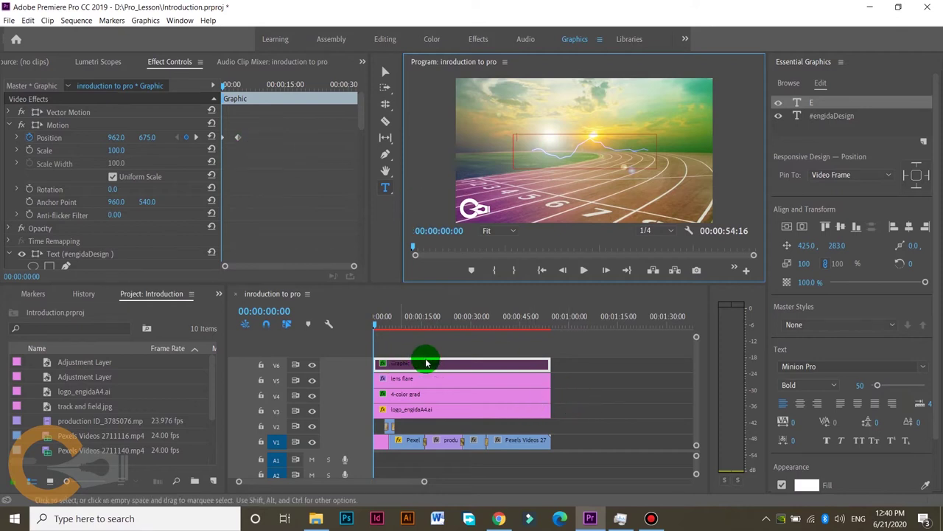
{"action": "left_click", "coordinate": [385, 71]}
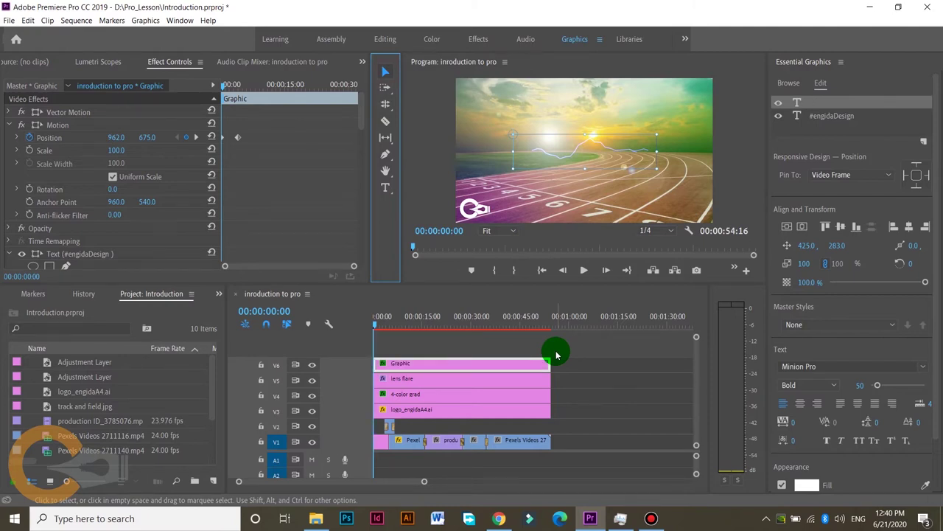
{"action": "key", "text": "Delete"}
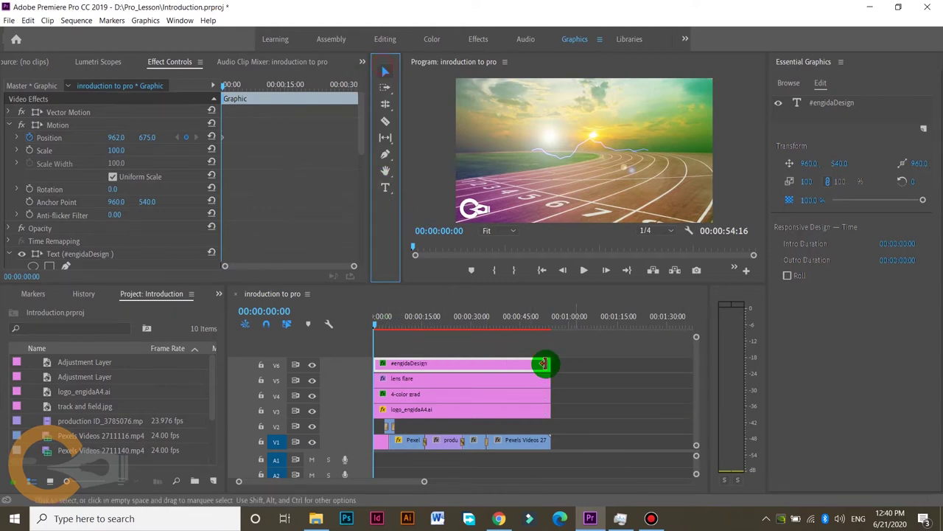
Step: Draw a text box in the preview and type 'Engida Design' as a new V7 graphic
{"action": "left_click", "coordinate": [579, 358]}
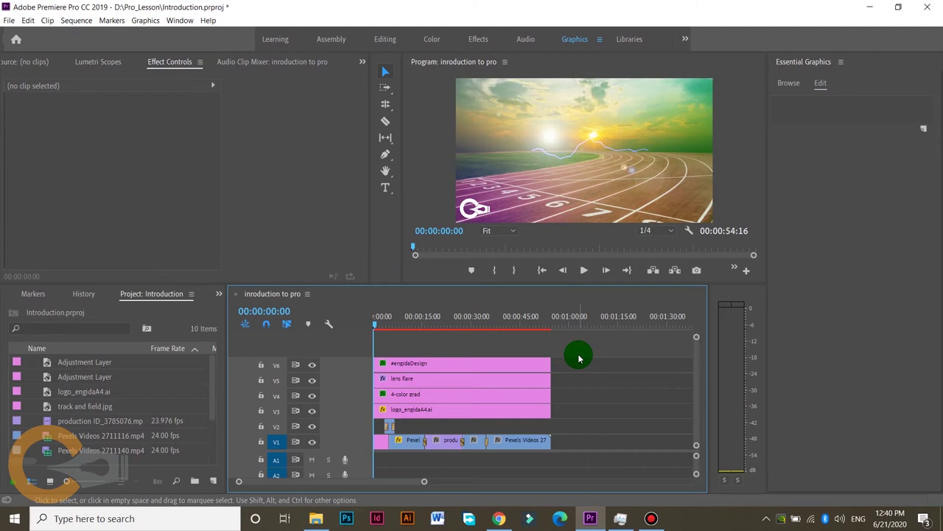
{"action": "left_click", "coordinate": [384, 187]}
{"action": "left_click_drag", "start_coordinate": [516, 138], "coordinate": [627, 164]}
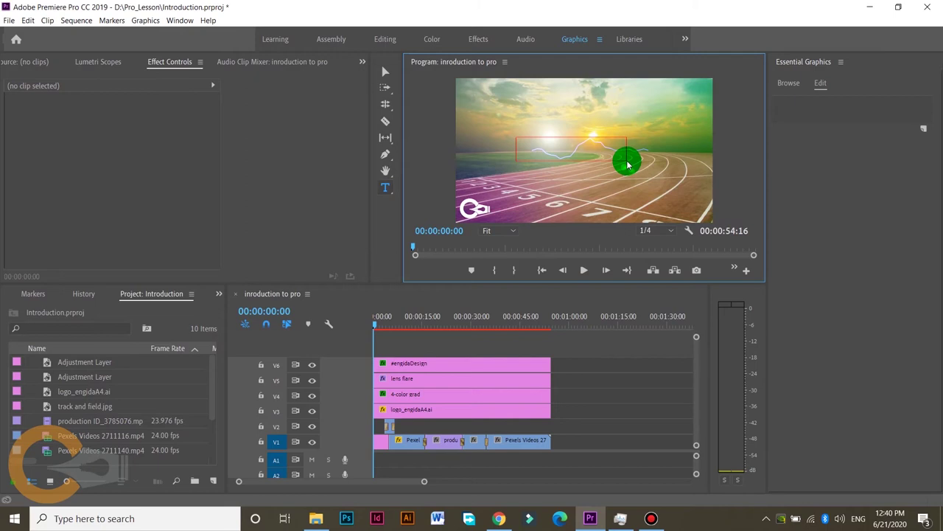
{"action": "left_click", "coordinate": [378, 351]}
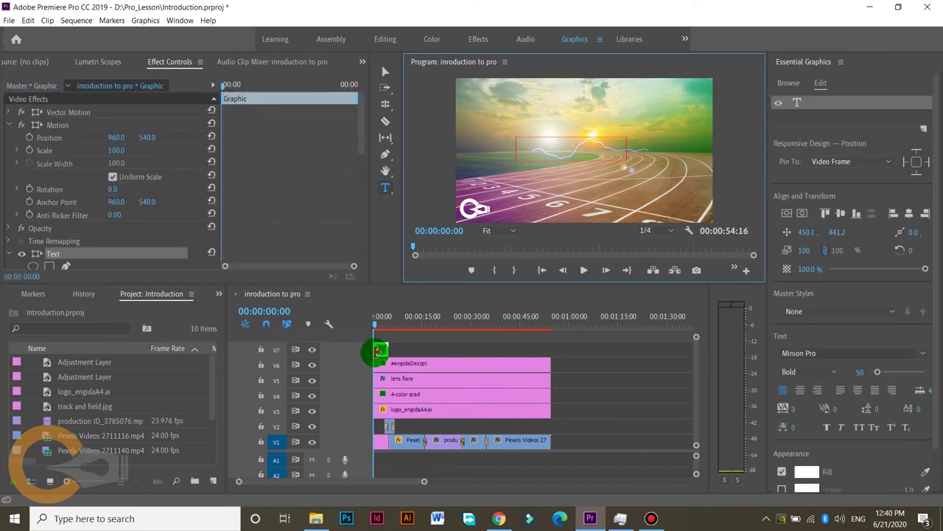
{"action": "mouse_move", "coordinate": [378, 351]}
{"action": "left_mouse_down"}
{"action": "mouse_move", "coordinate": [546, 153]}
{"action": "mouse_move", "coordinate": [536, 154]}
{"action": "left_mouse_up"}
{"action": "type", "text": "Engida Design"}
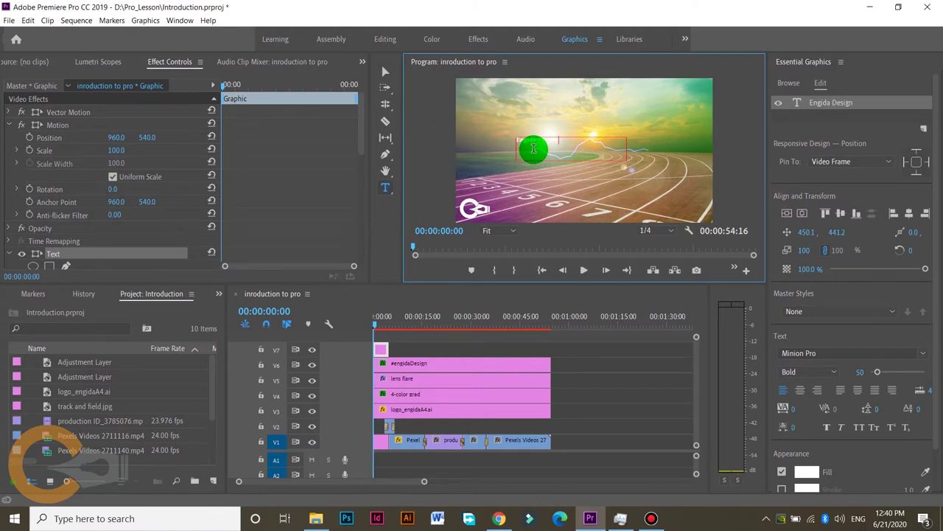
{"action": "double_click", "coordinate": [529, 141]}
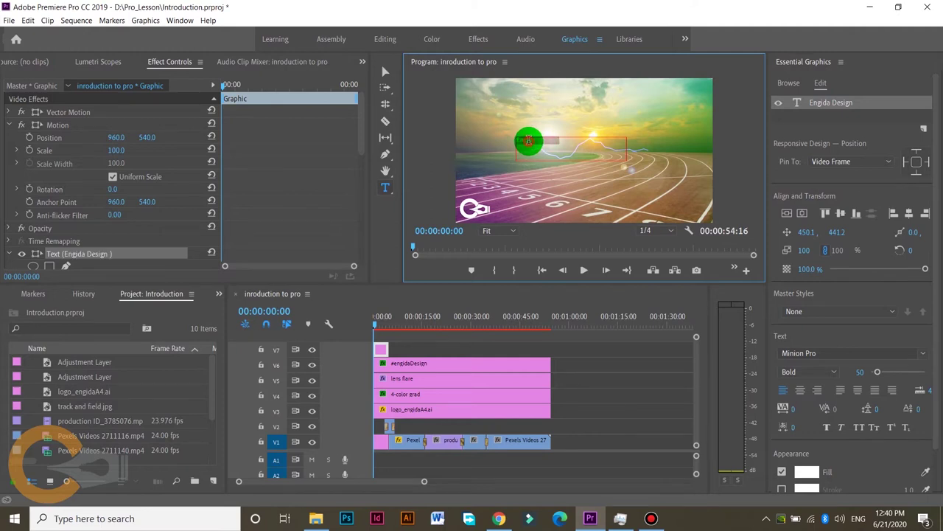
{"action": "left_click", "coordinate": [438, 518]}
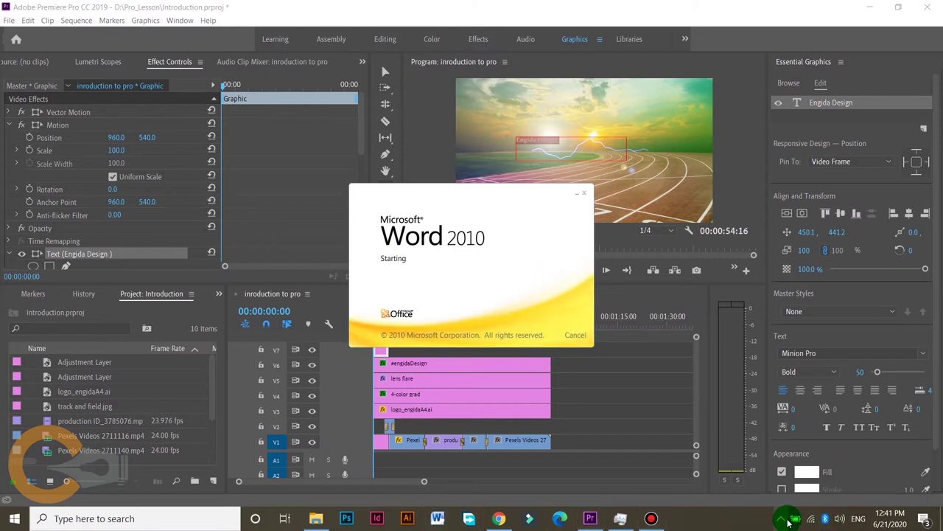
Step: Launch Power Ge'ez 2009 as administrator and dismiss the Office activation warning
{"action": "left_click", "coordinate": [780, 520]}
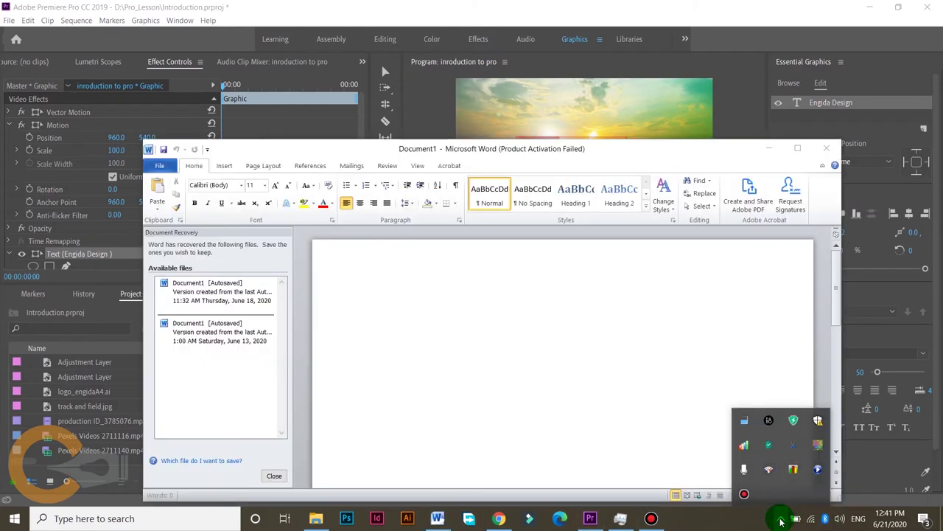
{"action": "left_click", "coordinate": [11, 522]}
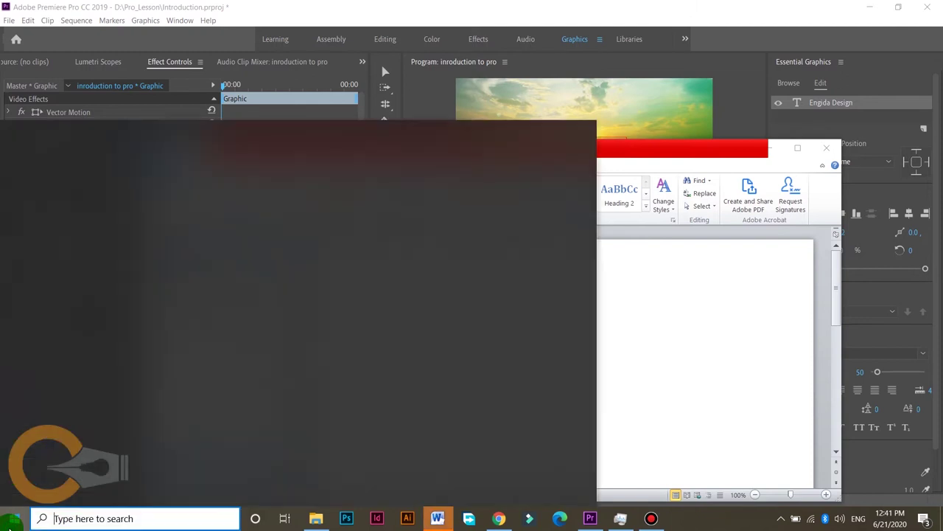
{"action": "type", "text": "po"}
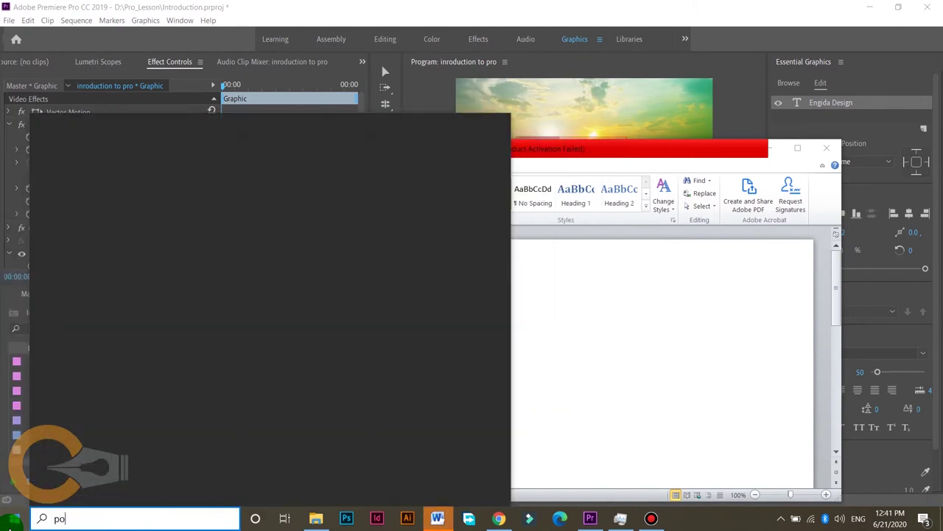
{"action": "type", "text": "w"}
{"action": "left_click", "coordinate": [110, 184]}
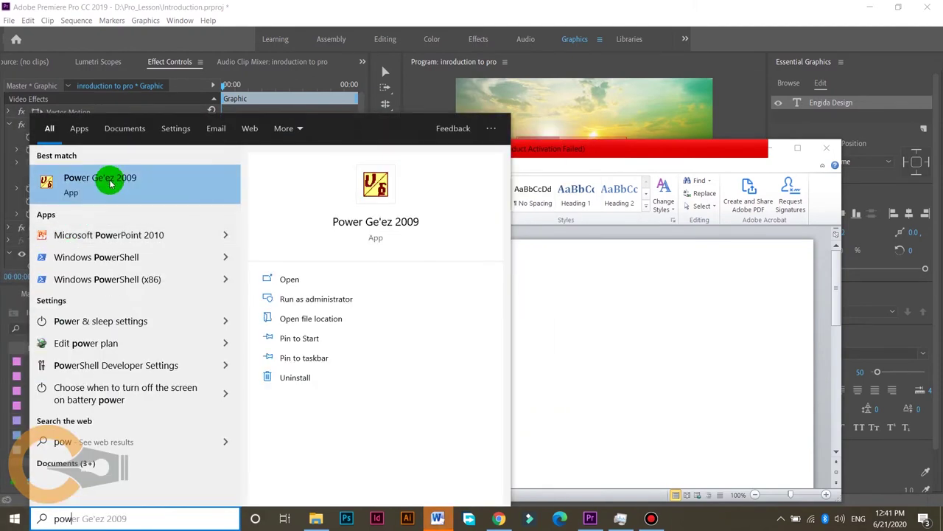
{"action": "left_click", "coordinate": [283, 301]}
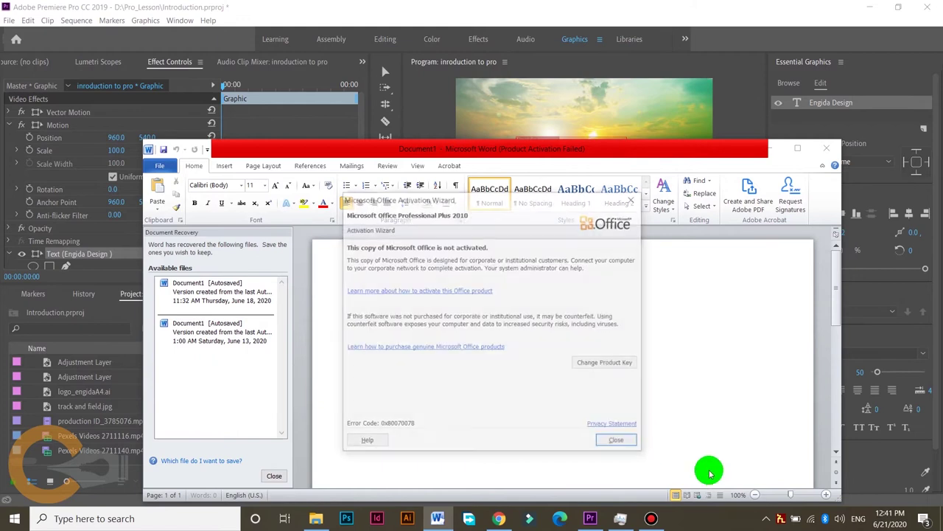
{"action": "left_click", "coordinate": [603, 445]}
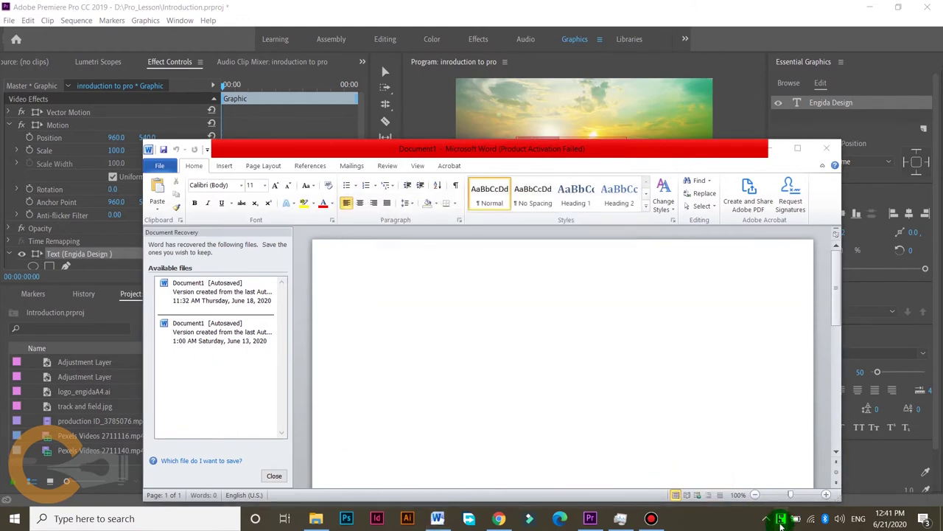
Step: Type እንግዳ ዲዛይን in Power Geez Unicode1 in Word, copy it, and minimize Word
{"action": "left_click", "coordinate": [433, 304]}
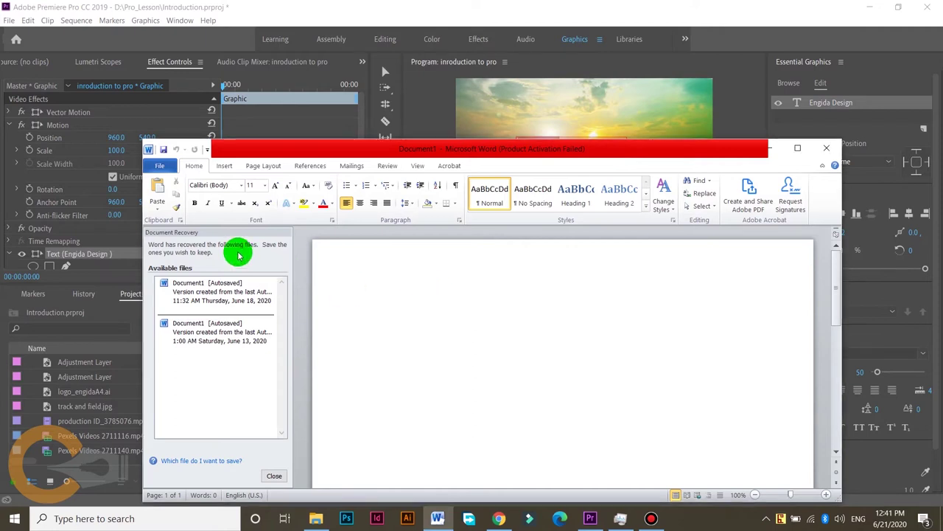
{"action": "left_click", "coordinate": [245, 187]}
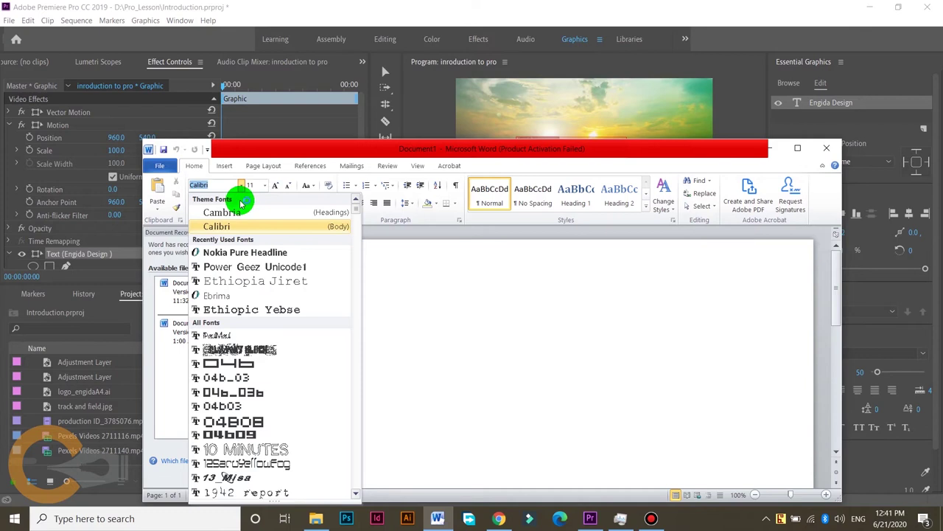
{"action": "left_click", "coordinate": [246, 266]}
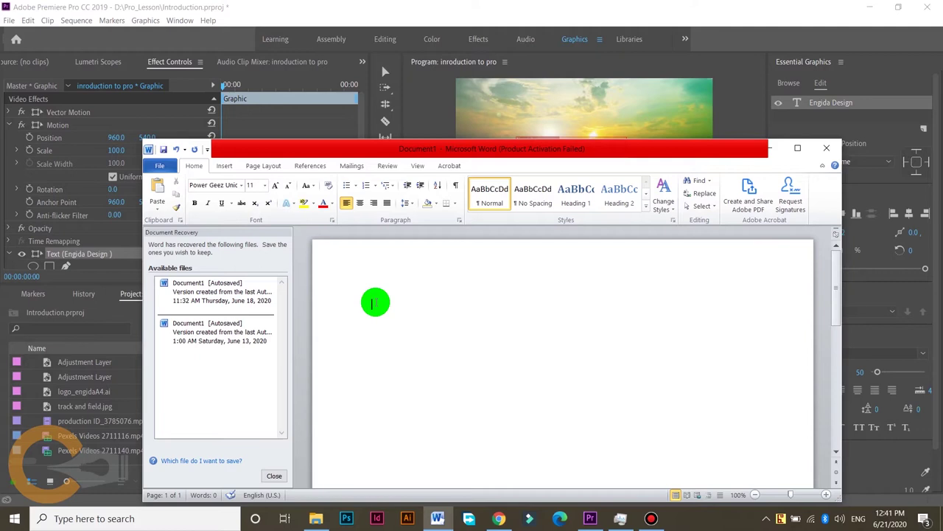
{"action": "type", "text": "ለ"}
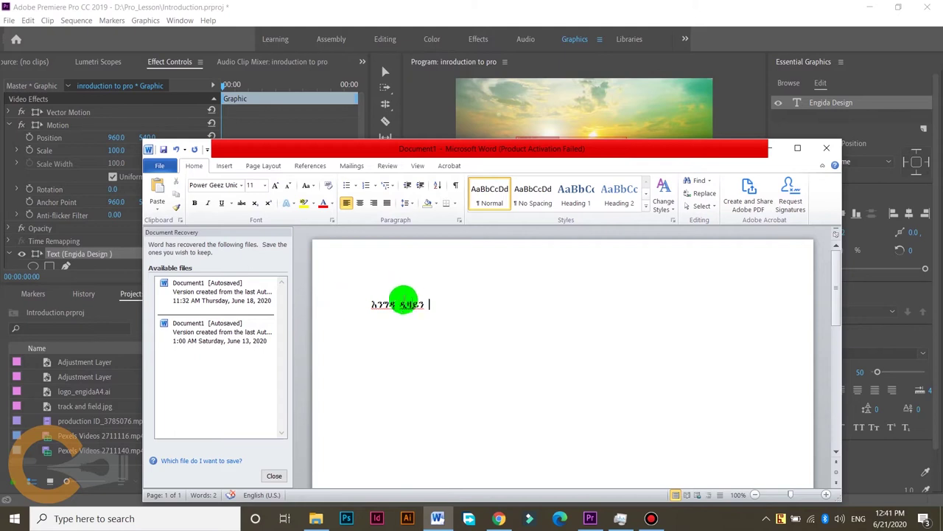
{"action": "left_click_drag", "start_coordinate": [433, 306], "coordinate": [356, 309]}
{"action": "right_click", "coordinate": [393, 308]}
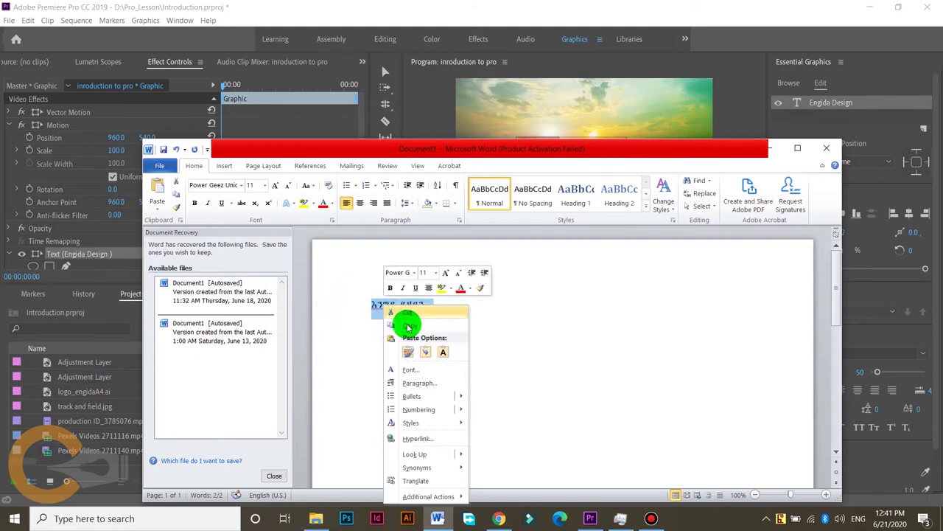
{"action": "key", "text": "Escape"}
{"action": "left_click", "coordinate": [770, 148]}
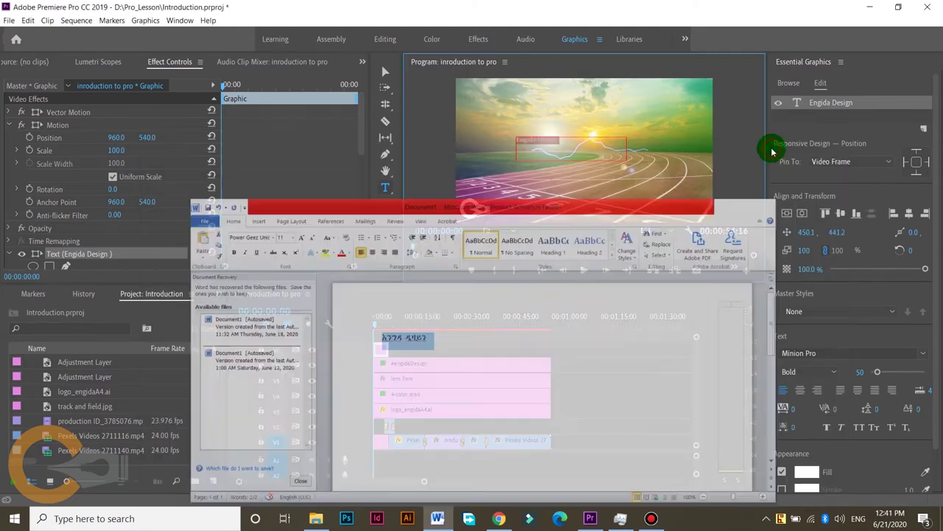
Step: Paste the copied Amharic text after 'Engida Design' in the title with Edit > Paste
{"action": "left_click", "coordinate": [565, 139]}
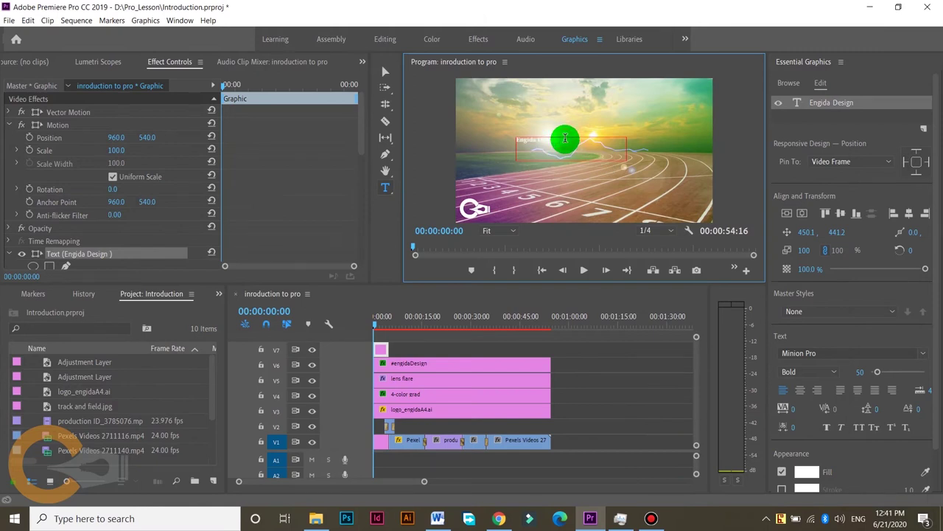
{"action": "left_click", "coordinate": [167, 91]}
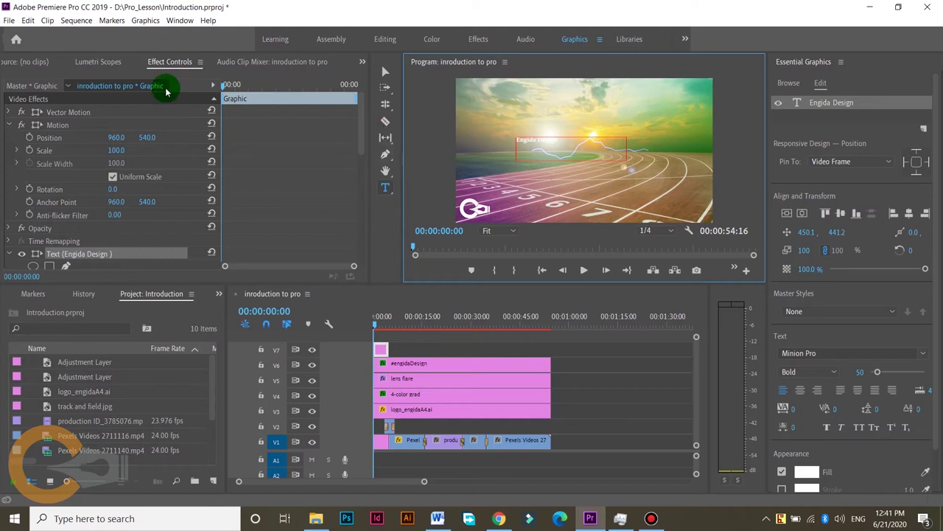
{"action": "left_click", "coordinate": [27, 20]}
{"action": "left_click", "coordinate": [57, 85]}
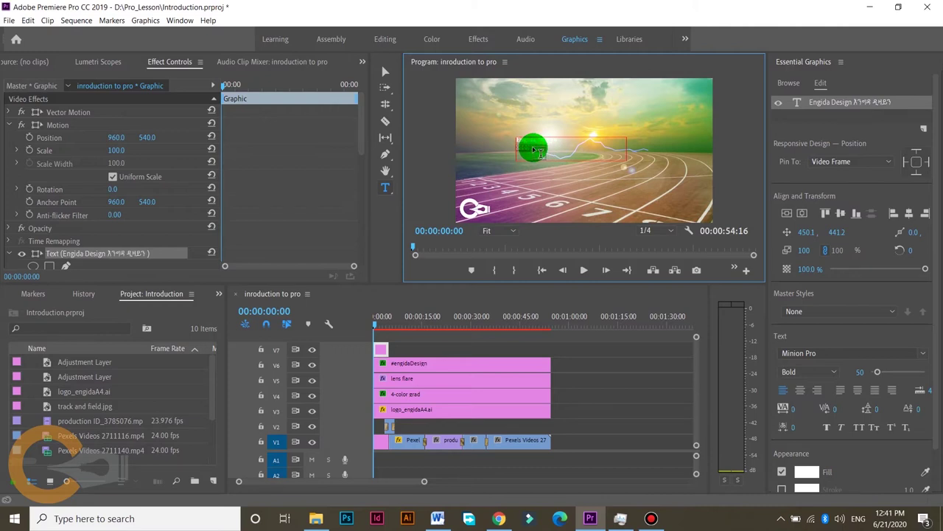
Step: Select the pasted Amharic text and bring up its font properties
{"action": "mouse_move", "coordinate": [540, 151]}
{"action": "left_mouse_down"}
{"action": "mouse_move", "coordinate": [550, 157]}
{"action": "mouse_move", "coordinate": [529, 155]}
{"action": "mouse_move", "coordinate": [564, 155]}
{"action": "left_mouse_up"}
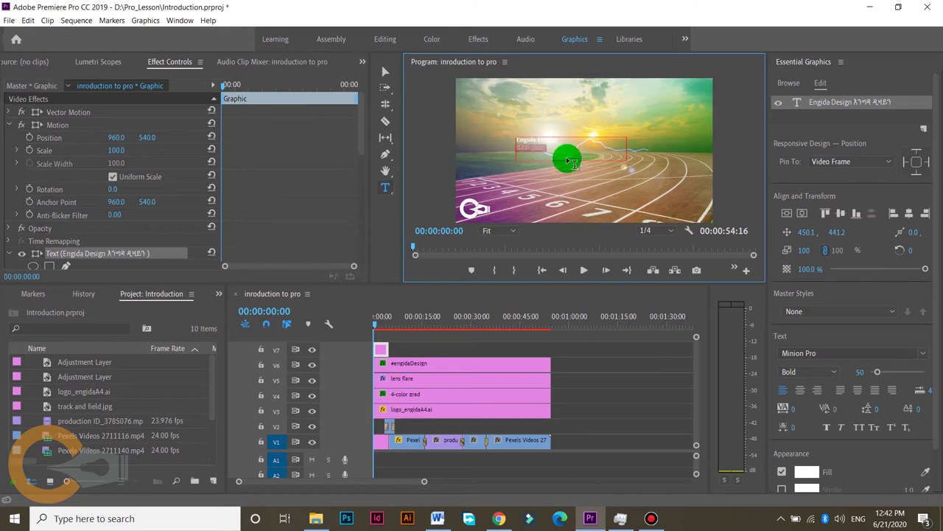
{"action": "left_click", "coordinate": [826, 90]}
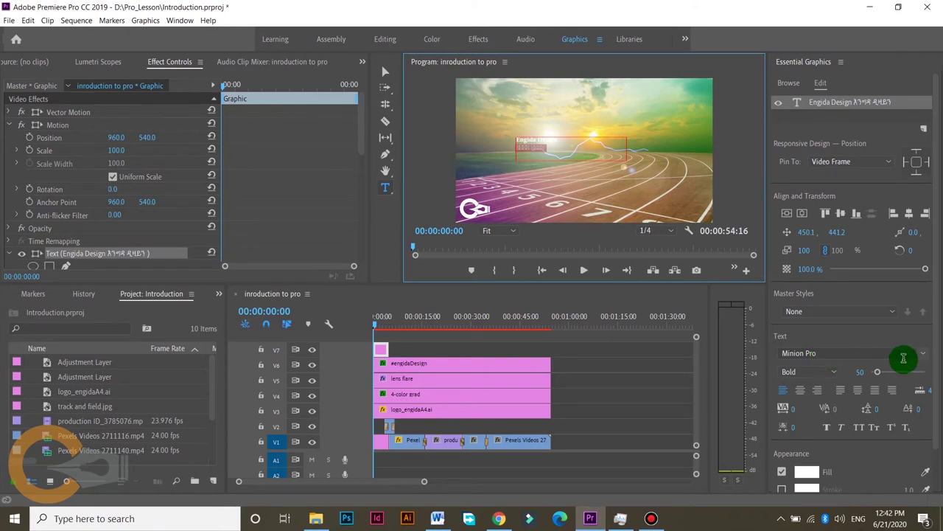
{"action": "left_click", "coordinate": [854, 355]}
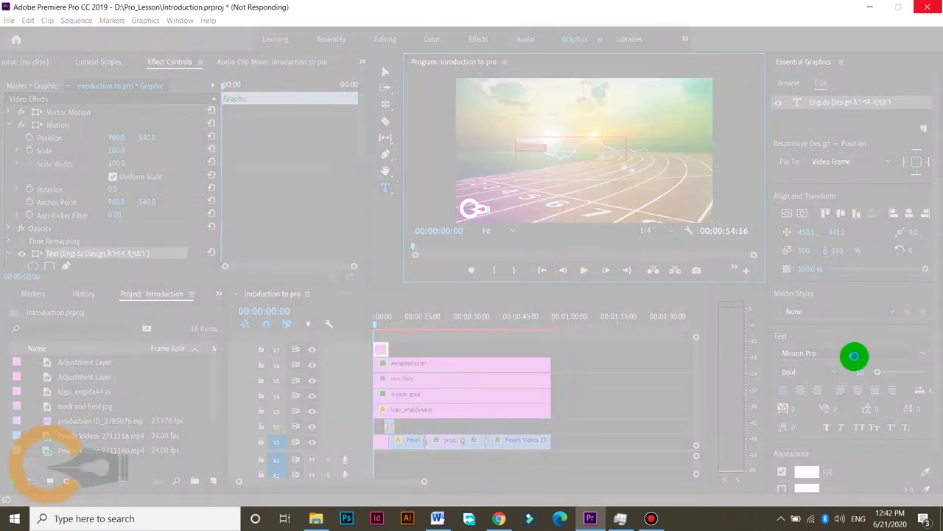
Step: Set the Amharic text to Noto Sans Ethiopic SemiCondensed Black at size 104
{"action": "left_click", "coordinate": [651, 518]}
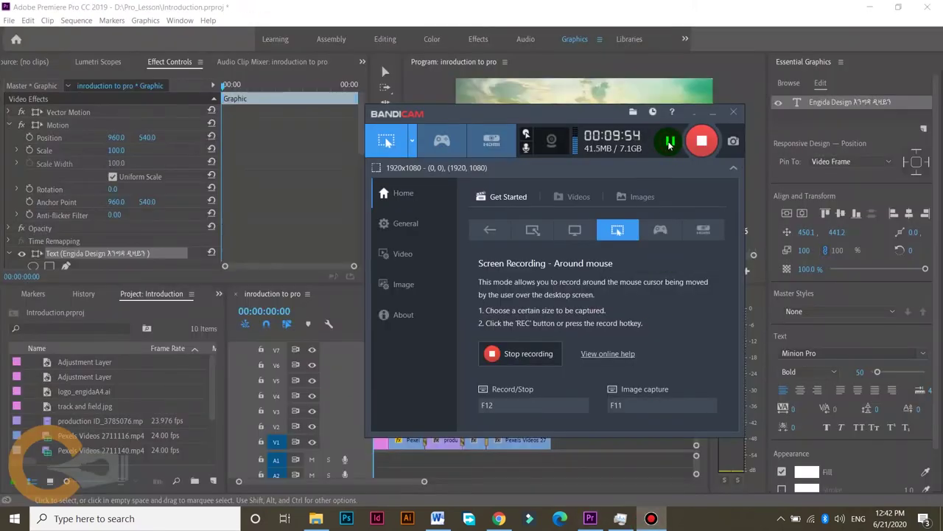
{"action": "left_click", "coordinate": [708, 115]}
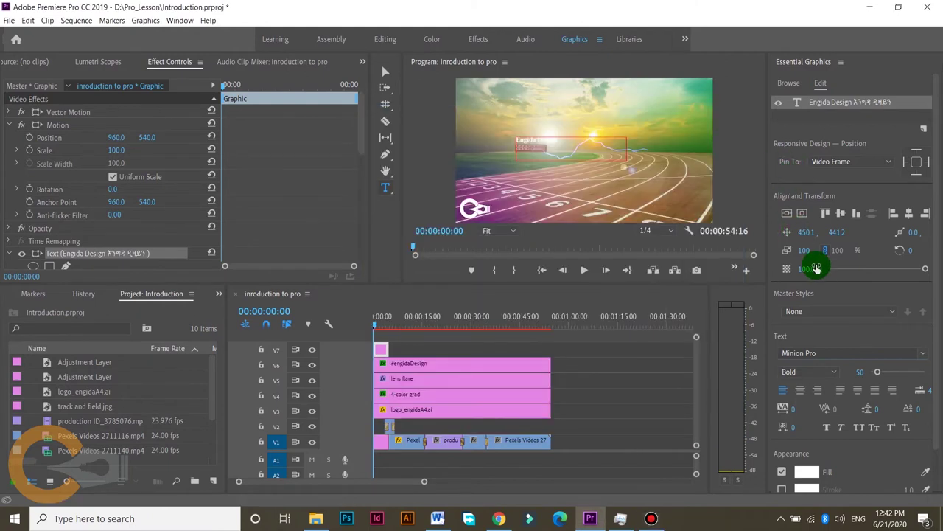
{"action": "left_click", "coordinate": [806, 352]}
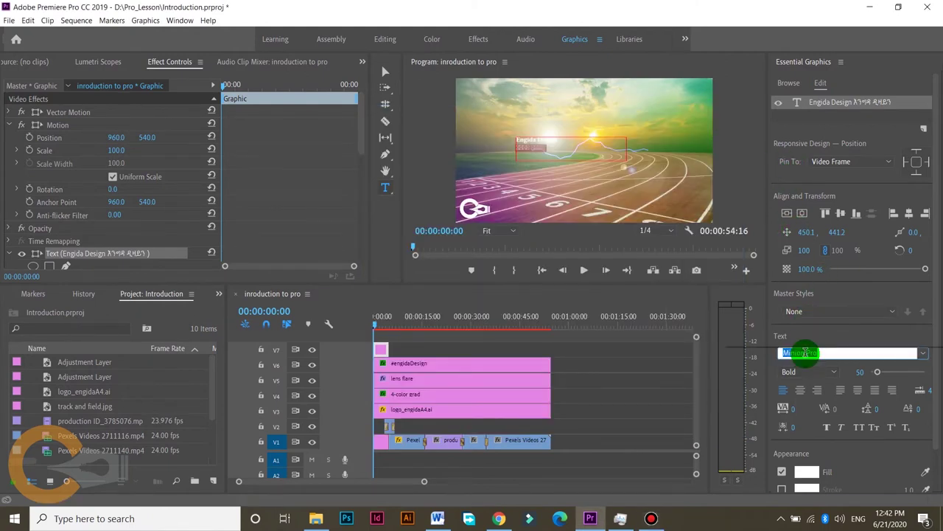
{"action": "type", "text": "n"}
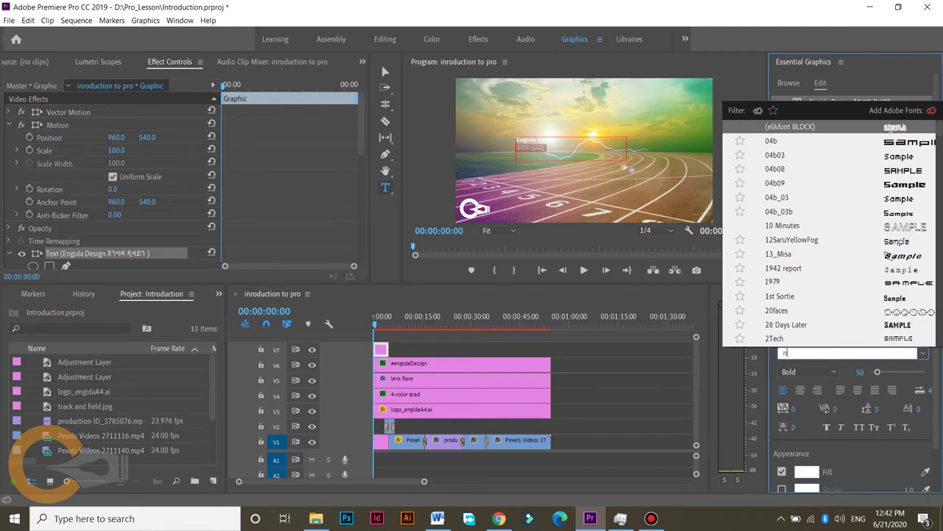
{"action": "type", "text": "o"}
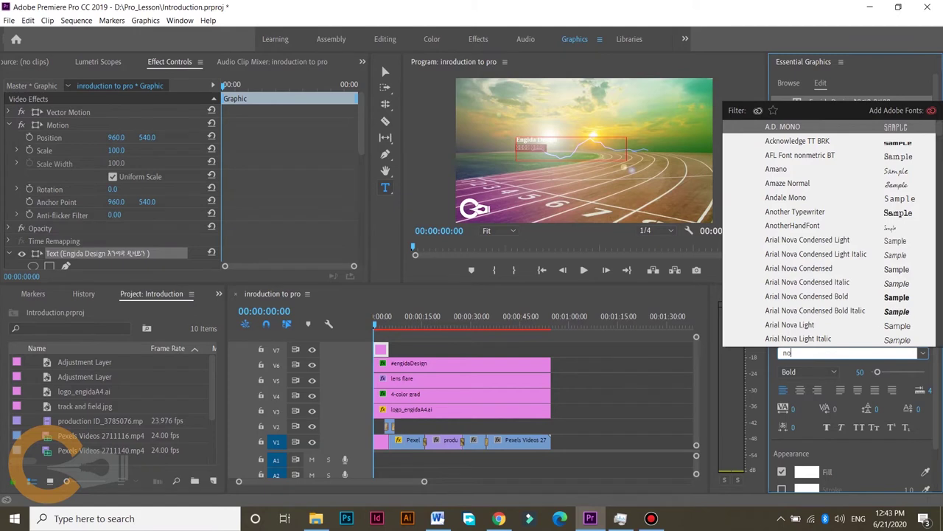
{"action": "type", "text": "t"}
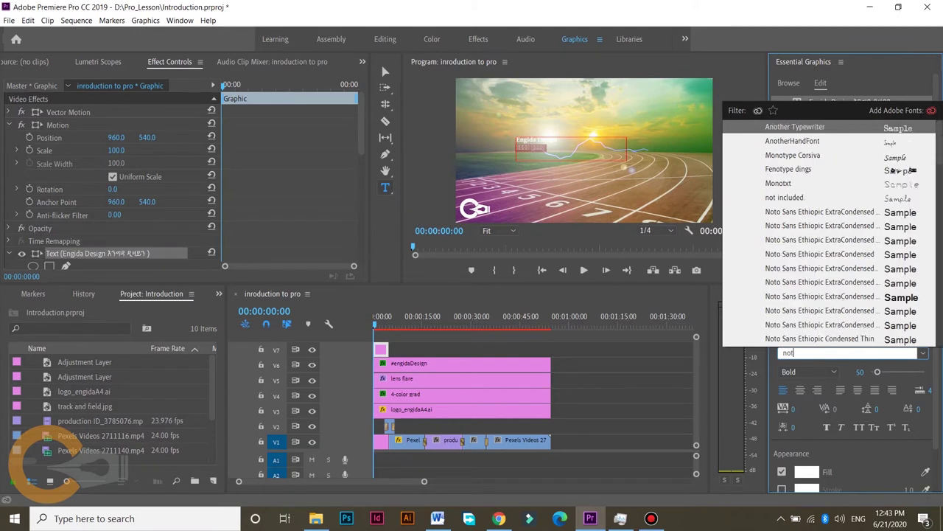
{"action": "type", "text": "o"}
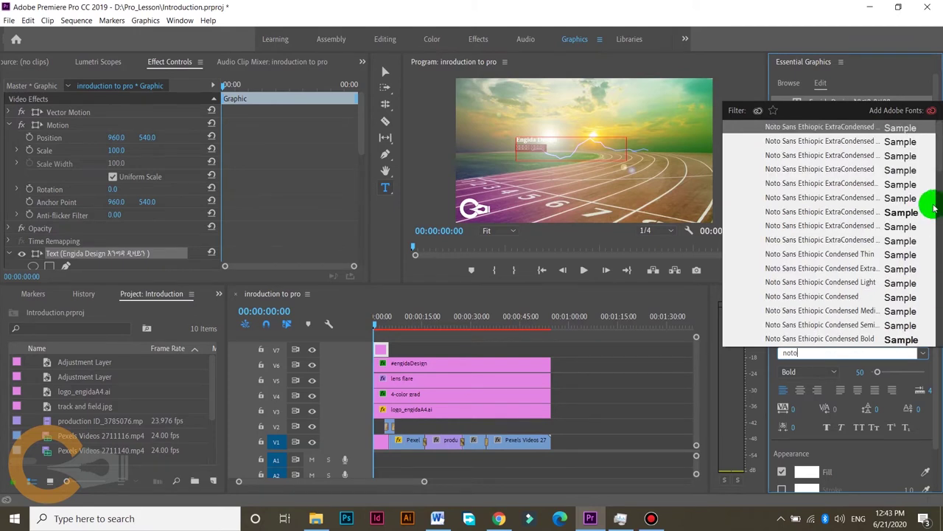
{"action": "left_click", "coordinate": [802, 131]}
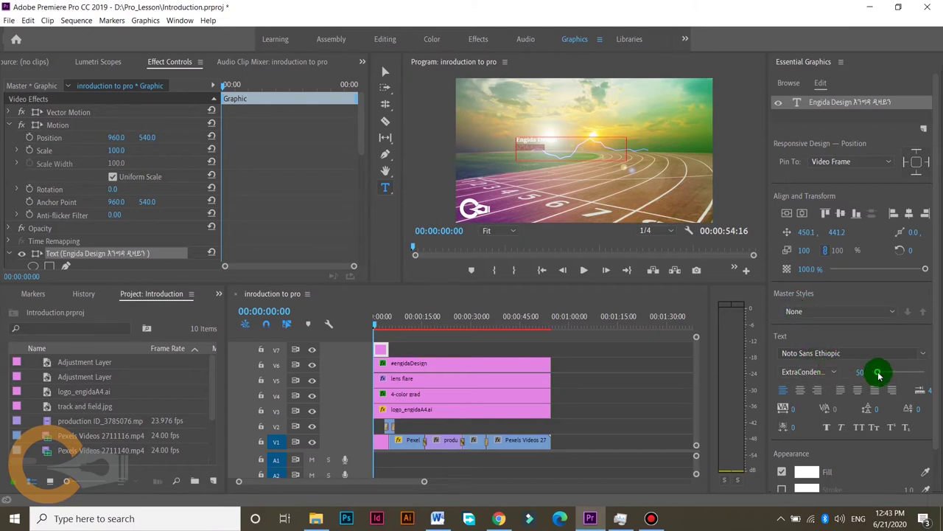
{"action": "left_click_drag", "start_coordinate": [882, 375], "coordinate": [885, 376]}
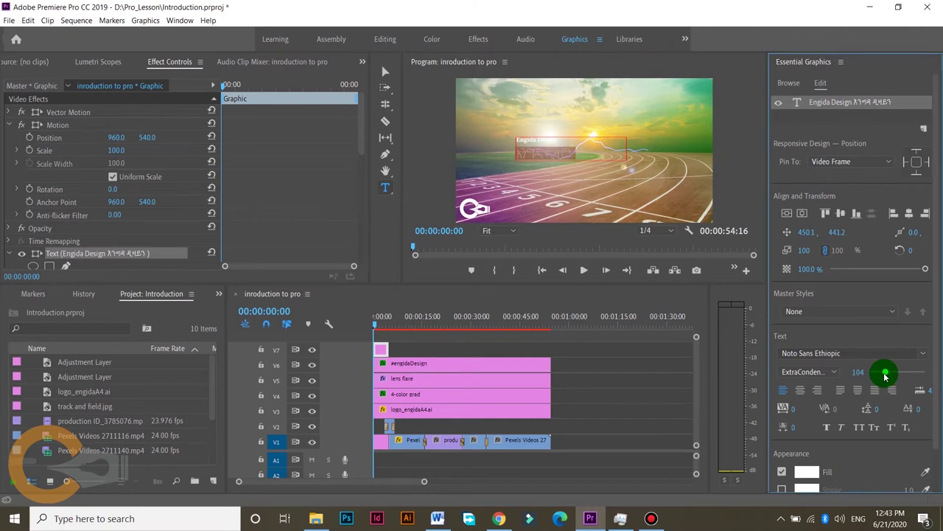
{"action": "left_click", "coordinate": [834, 372]}
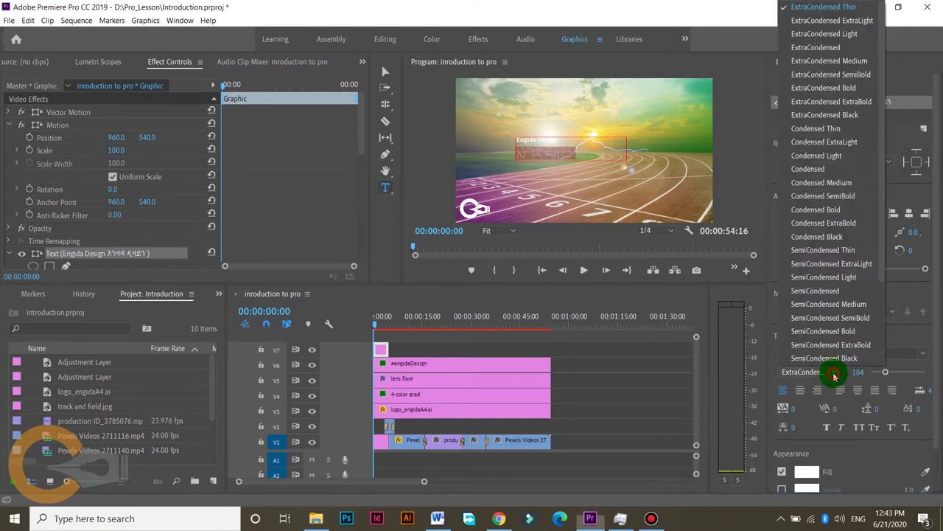
{"action": "left_click", "coordinate": [832, 359]}
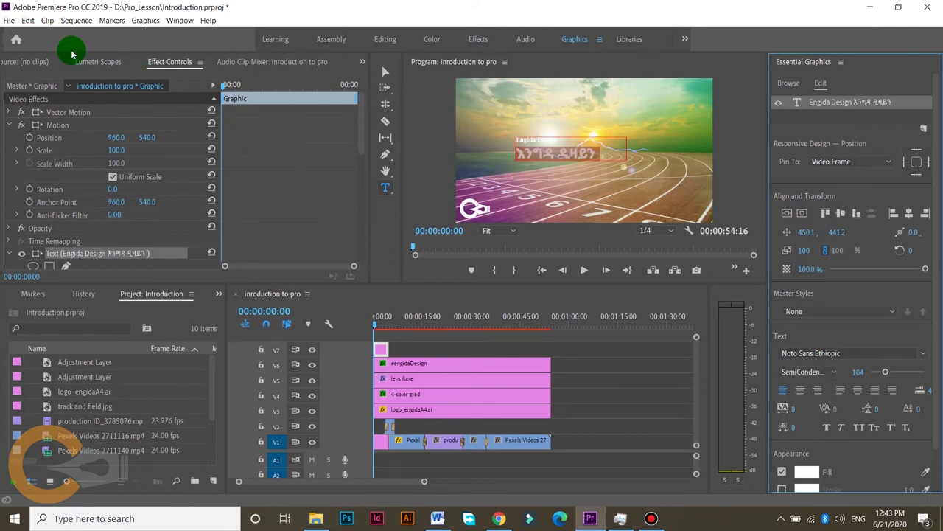
{"action": "left_click", "coordinate": [384, 71]}
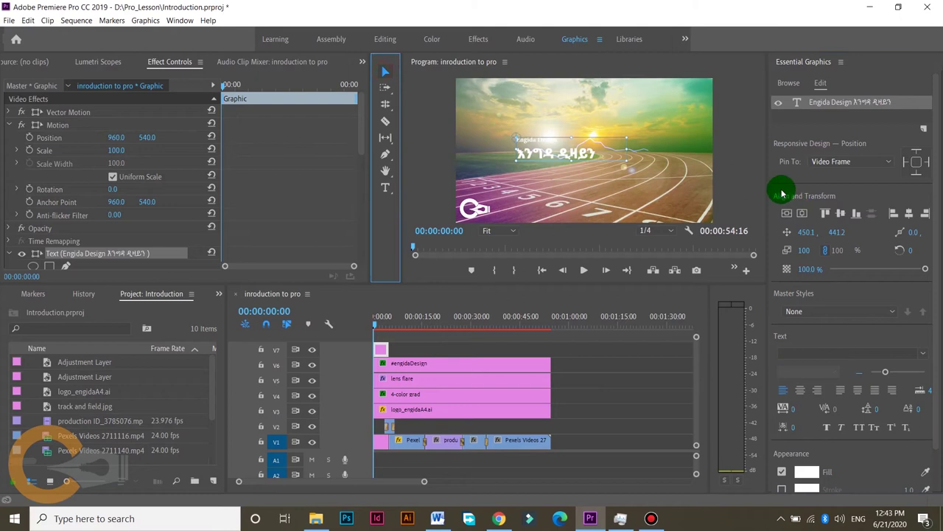
Step: Enlarge the Amharic line to 194 and Engida Design to 109, then trim the V7 clip
{"action": "left_click", "coordinate": [631, 162]}
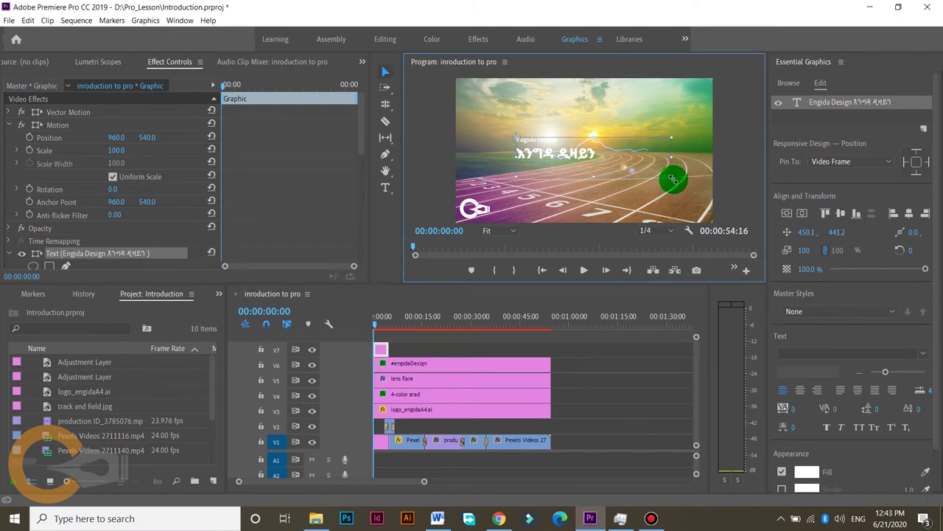
{"action": "double_click", "coordinate": [551, 155]}
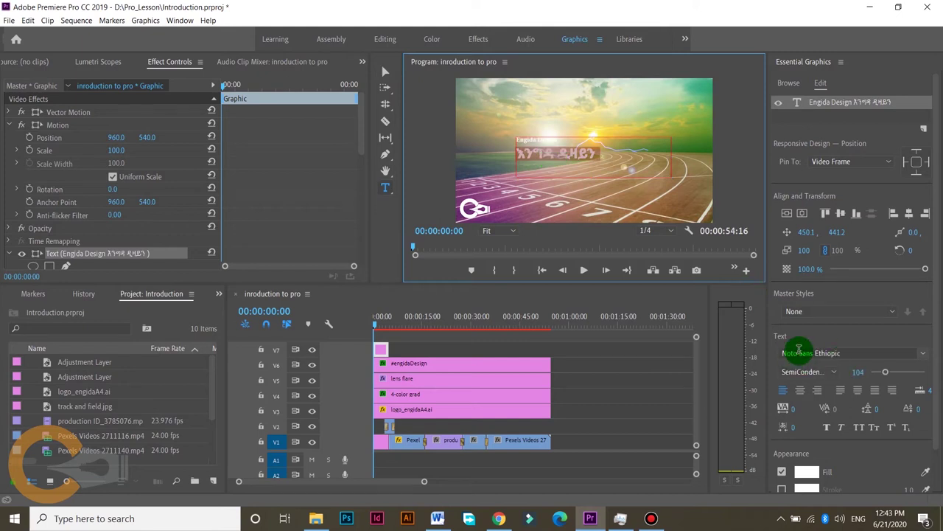
{"action": "left_click_drag", "start_coordinate": [886, 374], "coordinate": [898, 376]}
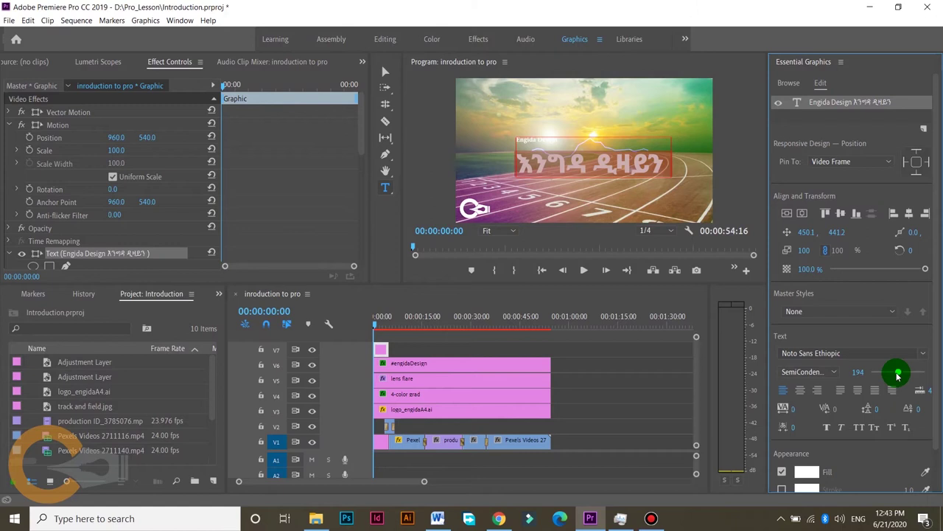
{"action": "left_click", "coordinate": [542, 141]}
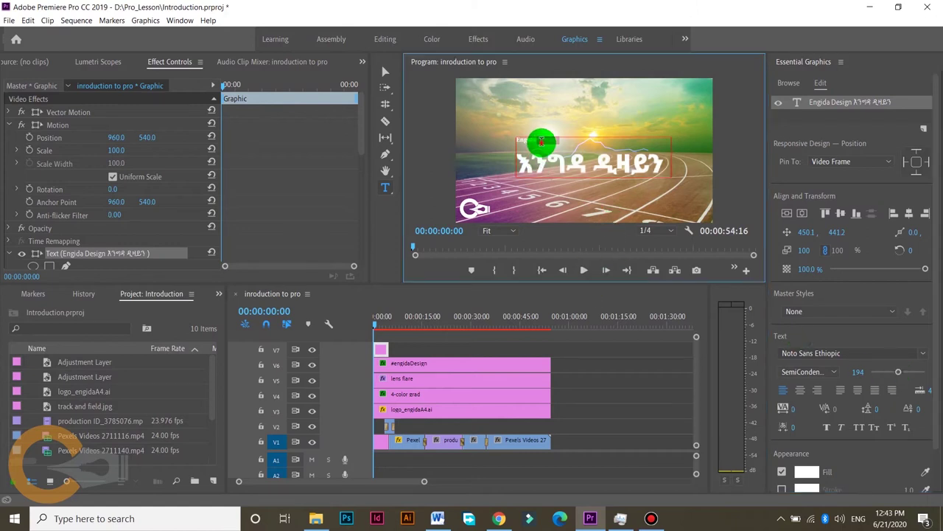
{"action": "left_click", "coordinate": [882, 374]}
{"action": "left_click_drag", "start_coordinate": [881, 374], "coordinate": [888, 375]}
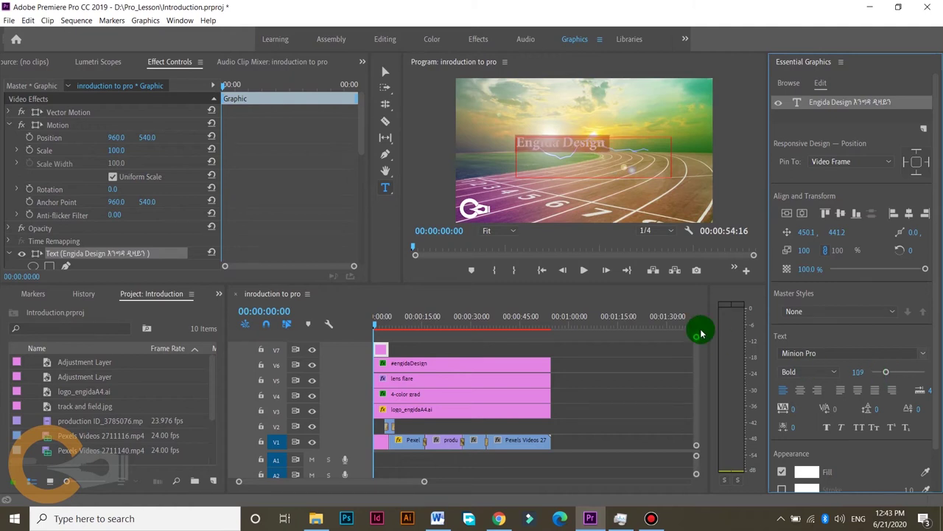
{"action": "left_click", "coordinate": [384, 72]}
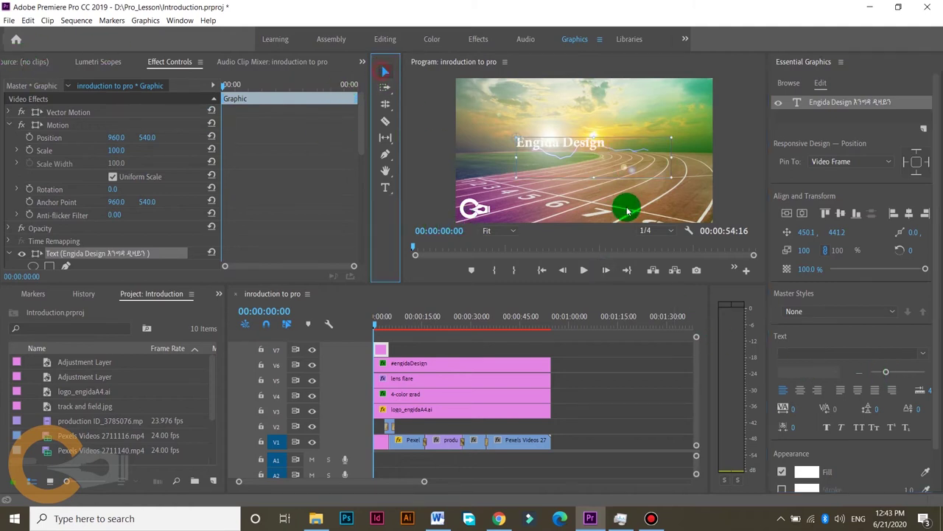
{"action": "left_click", "coordinate": [594, 178]}
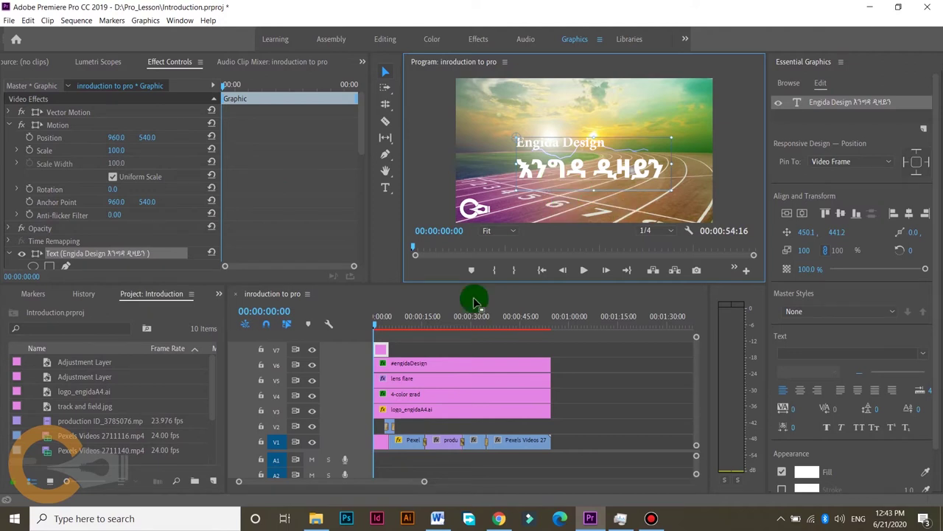
{"action": "mouse_move", "coordinate": [384, 346]}
{"action": "left_mouse_down"}
{"action": "mouse_move", "coordinate": [391, 326]}
{"action": "mouse_move", "coordinate": [375, 324]}
{"action": "left_mouse_up"}
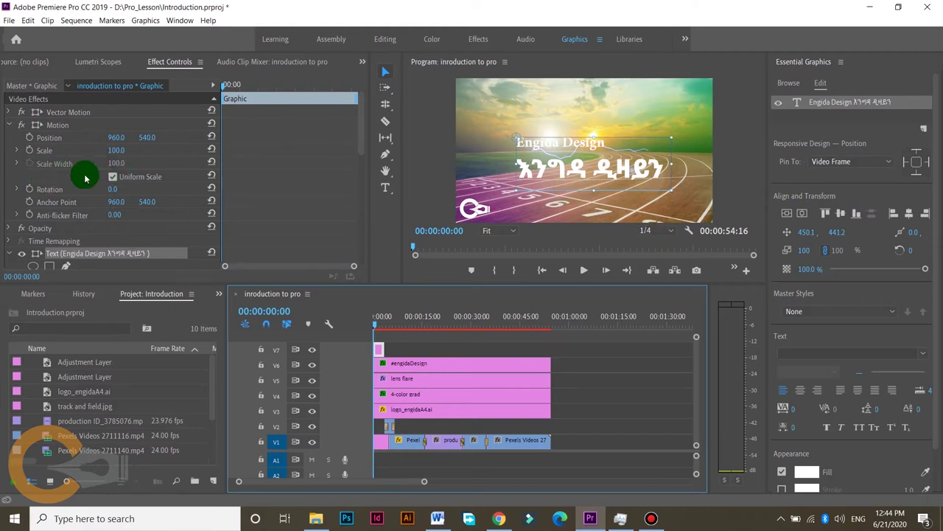
Step: Enable Scale keyframing on the title and set a huge starting scale of about 2231
{"action": "left_click", "coordinate": [30, 151]}
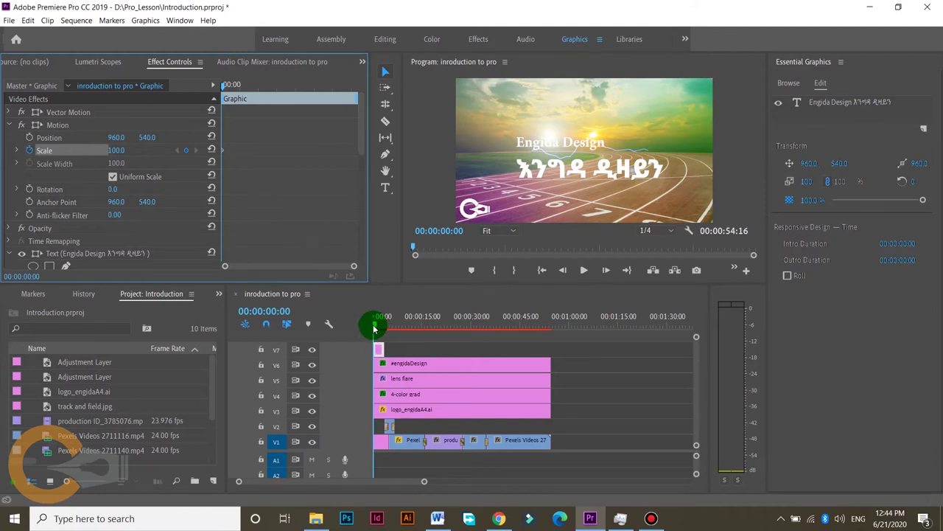
{"action": "left_click_drag", "start_coordinate": [375, 328], "coordinate": [381, 329]}
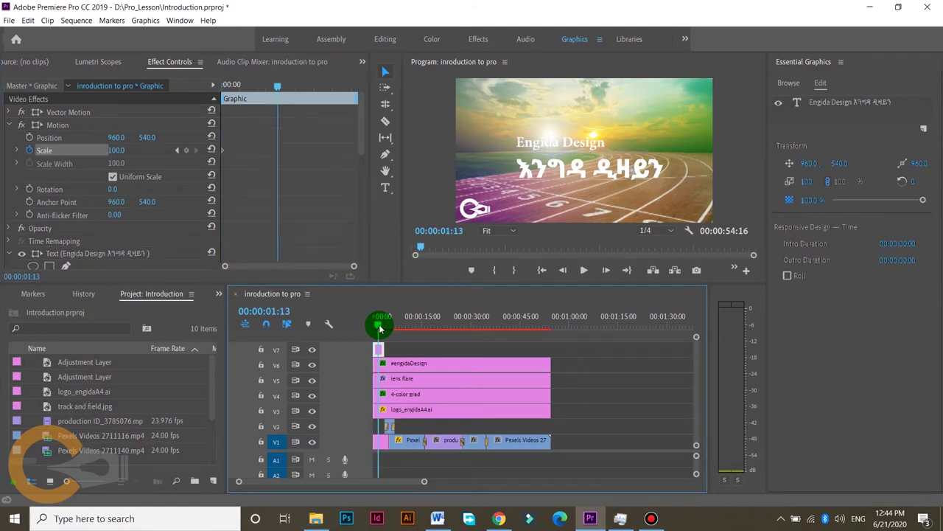
{"action": "left_click_drag", "start_coordinate": [380, 329], "coordinate": [380, 331]}
{"action": "left_click_drag", "start_coordinate": [380, 331], "coordinate": [381, 332]}
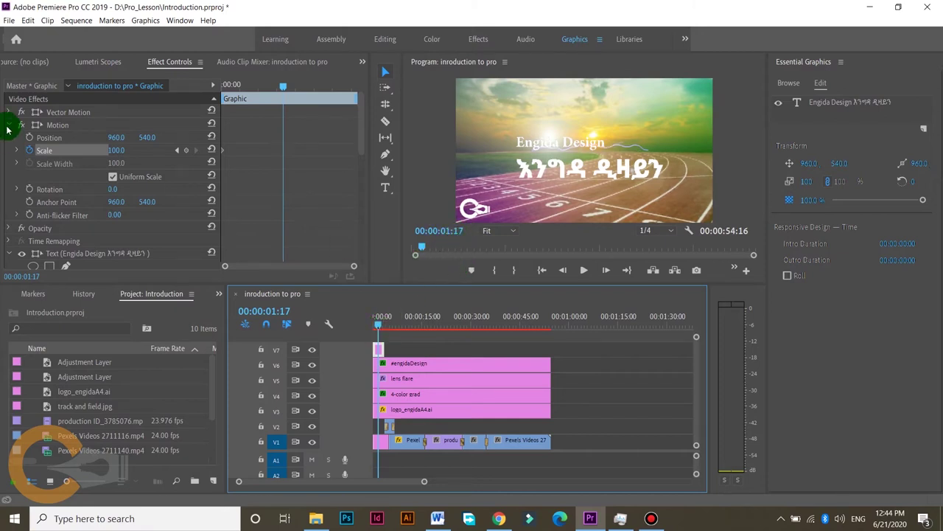
{"action": "left_click", "coordinate": [118, 150]}
{"action": "type", "text": "72"}
{"action": "key", "text": "Return"}
{"action": "left_click_drag", "start_coordinate": [115, 150], "coordinate": [192, 150]}
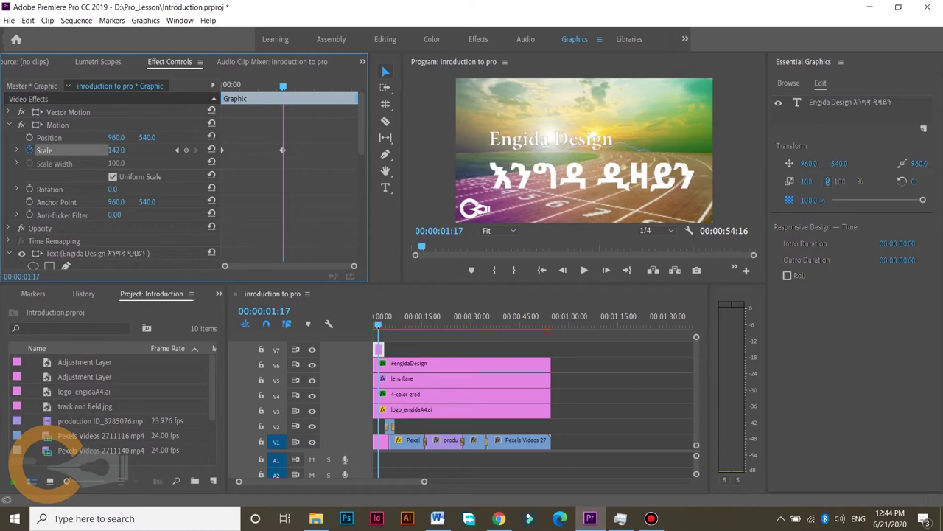
{"action": "mouse_move", "coordinate": [126, 148]}
{"action": "left_mouse_down"}
{"action": "mouse_move", "coordinate": [118, 157]}
{"action": "mouse_move", "coordinate": [236, 157]}
{"action": "left_mouse_up"}
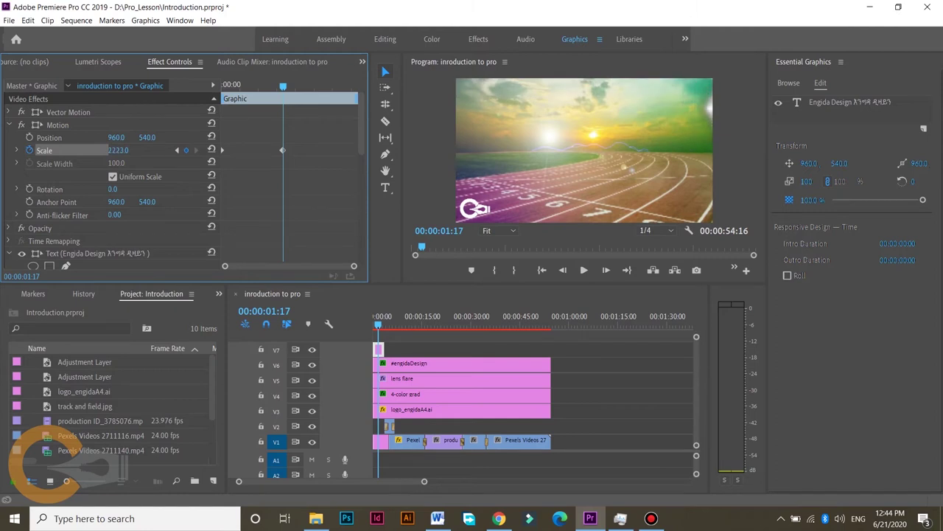
Step: At about two seconds in, set Scale to 100 as the end keyframe, then rewind
{"action": "left_click", "coordinate": [16, 329]}
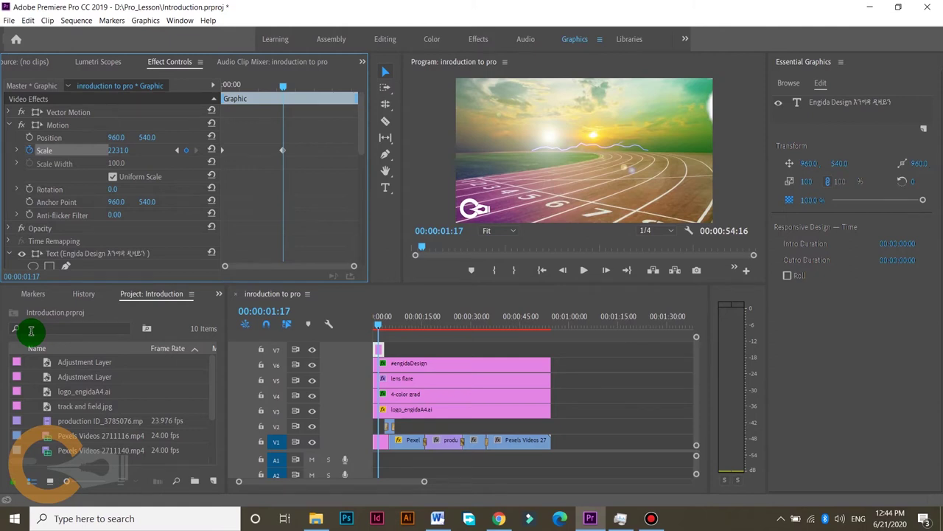
{"action": "mouse_move", "coordinate": [400, 461]}
{"action": "left_mouse_down"}
{"action": "mouse_move", "coordinate": [340, 376]}
{"action": "mouse_move", "coordinate": [381, 332]}
{"action": "left_mouse_up"}
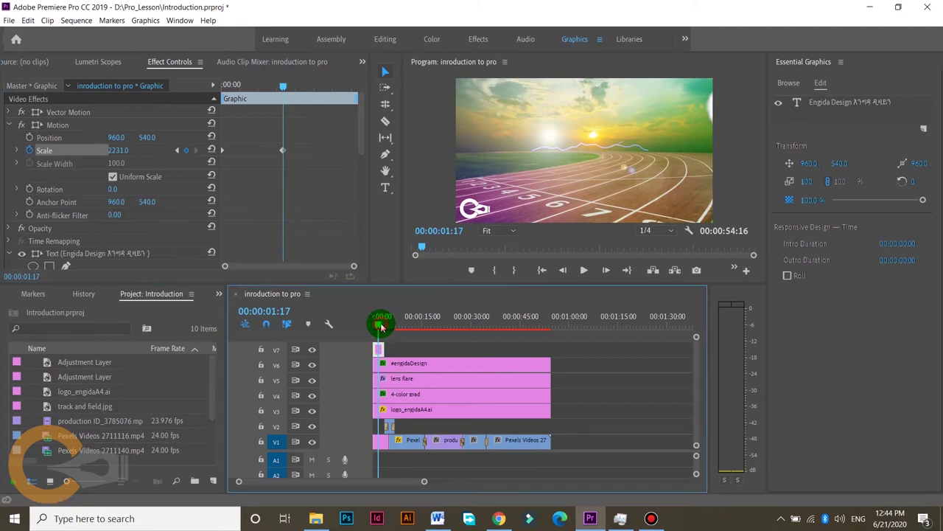
{"action": "left_click_drag", "start_coordinate": [381, 326], "coordinate": [385, 328]}
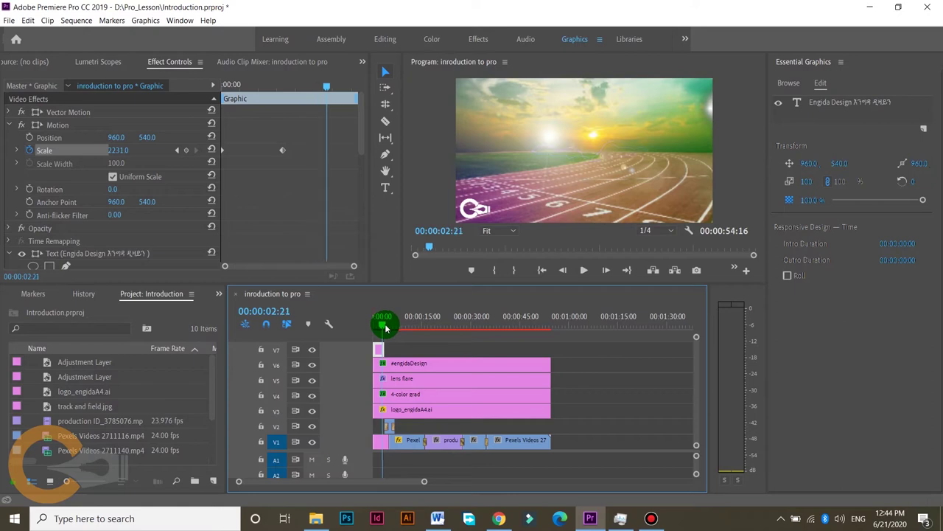
{"action": "left_click", "coordinate": [153, 135]}
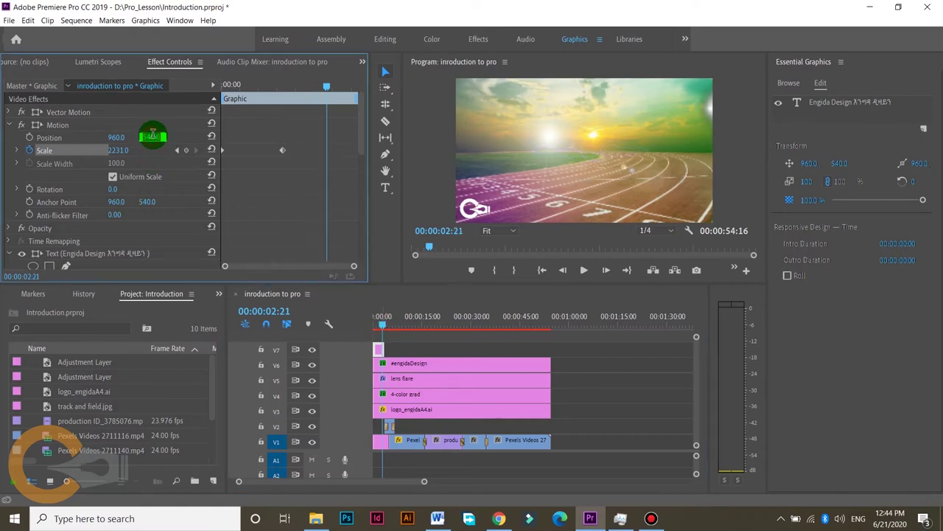
{"action": "left_click", "coordinate": [124, 150]}
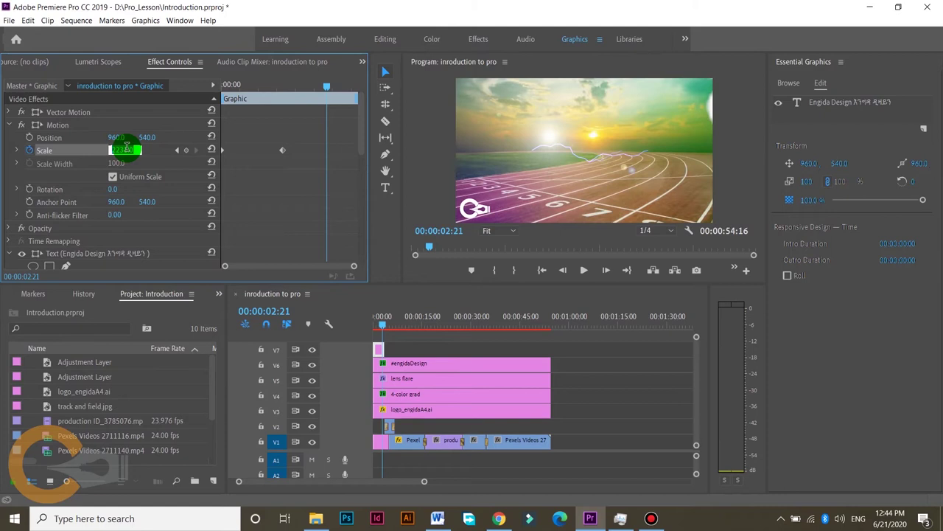
{"action": "type", "text": "100"}
{"action": "left_click", "coordinate": [126, 150]}
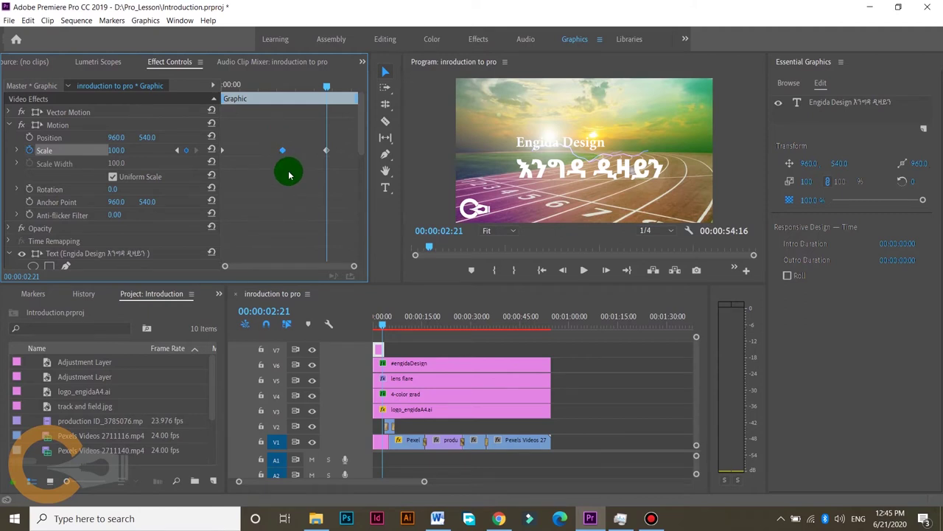
{"action": "left_click", "coordinate": [326, 150]}
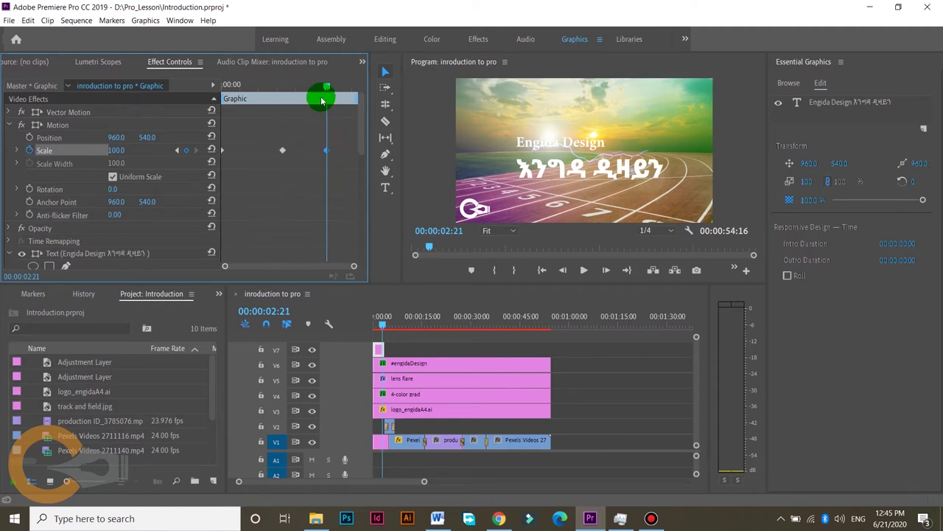
{"action": "mouse_move", "coordinate": [324, 89]}
{"action": "left_mouse_down"}
{"action": "mouse_move", "coordinate": [222, 96]}
{"action": "mouse_move", "coordinate": [359, 96]}
{"action": "mouse_move", "coordinate": [214, 92]}
{"action": "left_mouse_up"}
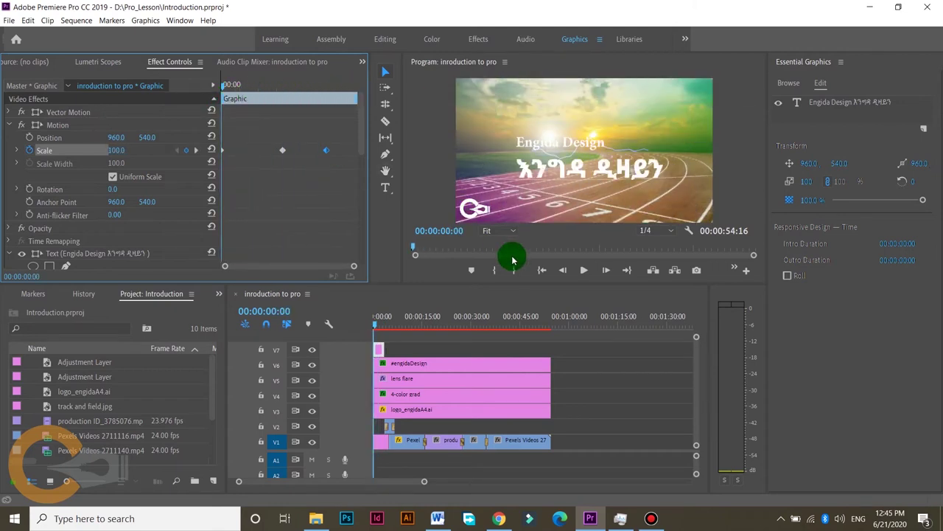
Step: Preview the zoom and drag the starting Scale keyframe later in time
{"action": "left_click", "coordinate": [584, 270]}
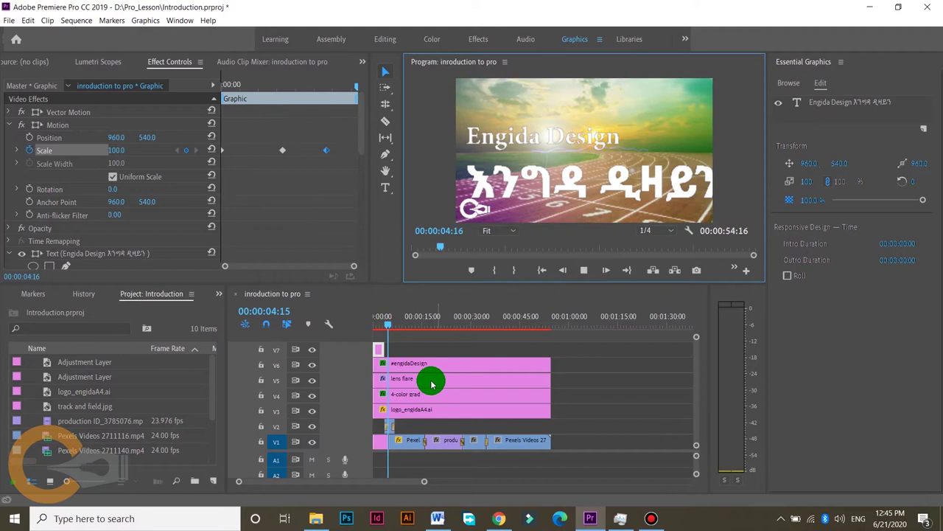
{"action": "left_click_drag", "start_coordinate": [394, 327], "coordinate": [372, 322]}
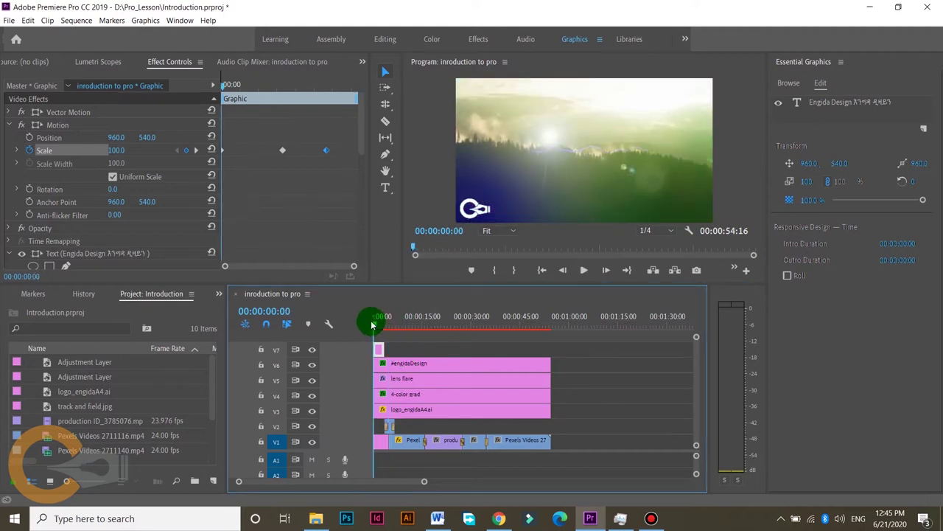
{"action": "left_click", "coordinate": [225, 151]}
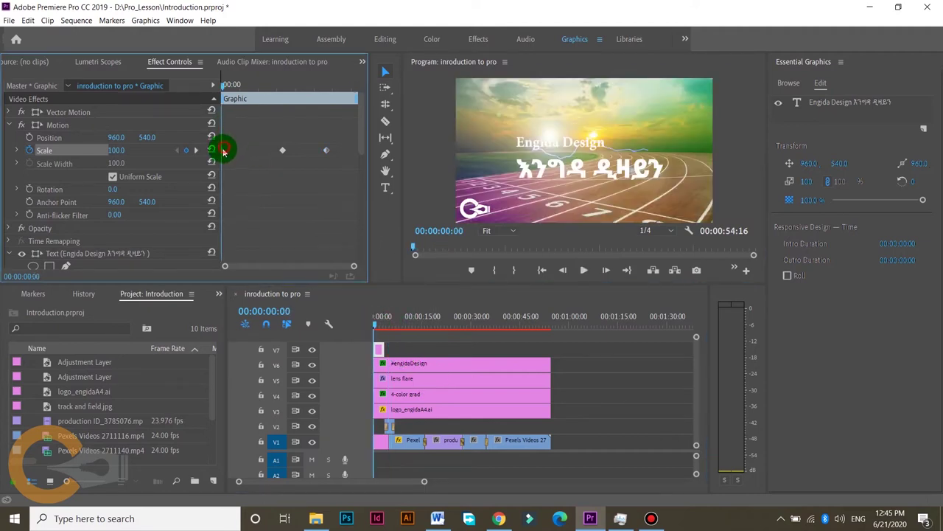
{"action": "mouse_move", "coordinate": [224, 151]}
{"action": "left_mouse_down"}
{"action": "mouse_move", "coordinate": [332, 168]}
{"action": "mouse_move", "coordinate": [286, 152]}
{"action": "left_mouse_up"}
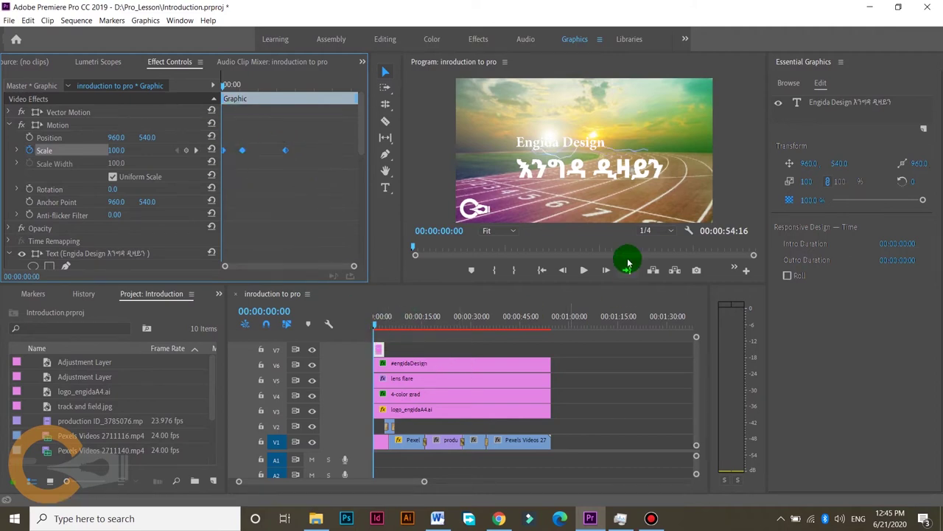
{"action": "left_click", "coordinate": [586, 270]}
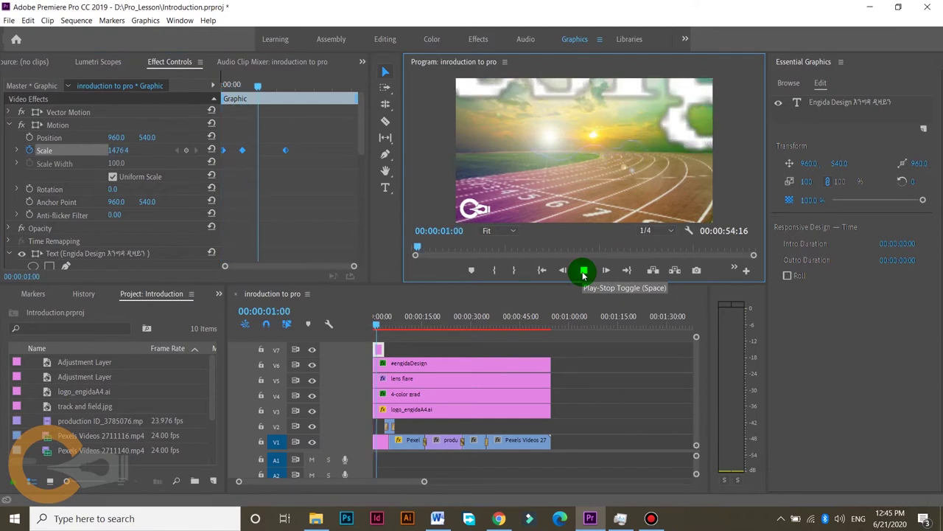
{"action": "left_click", "coordinate": [339, 87]}
Step: Delete the redundant Scale keyframe and pull the zoom to finish within about one second
{"action": "left_click", "coordinate": [227, 152]}
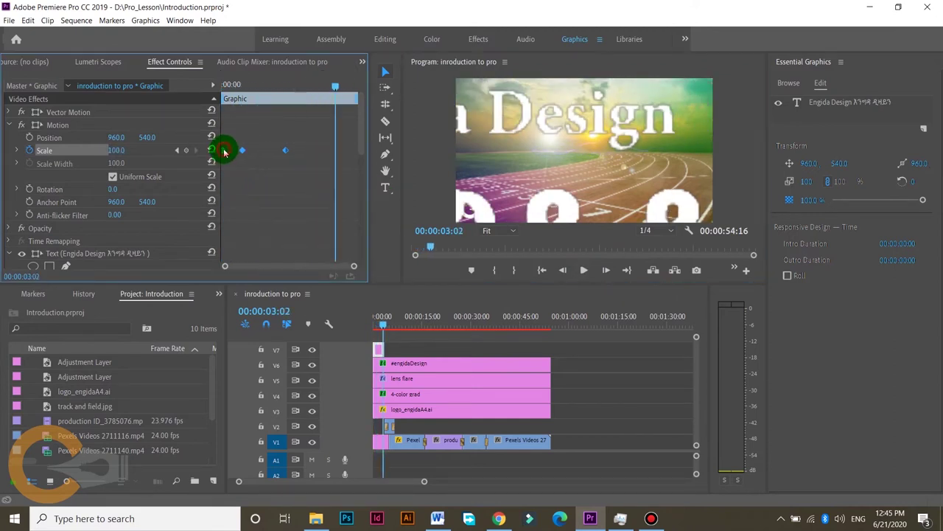
{"action": "left_click", "coordinate": [213, 161]}
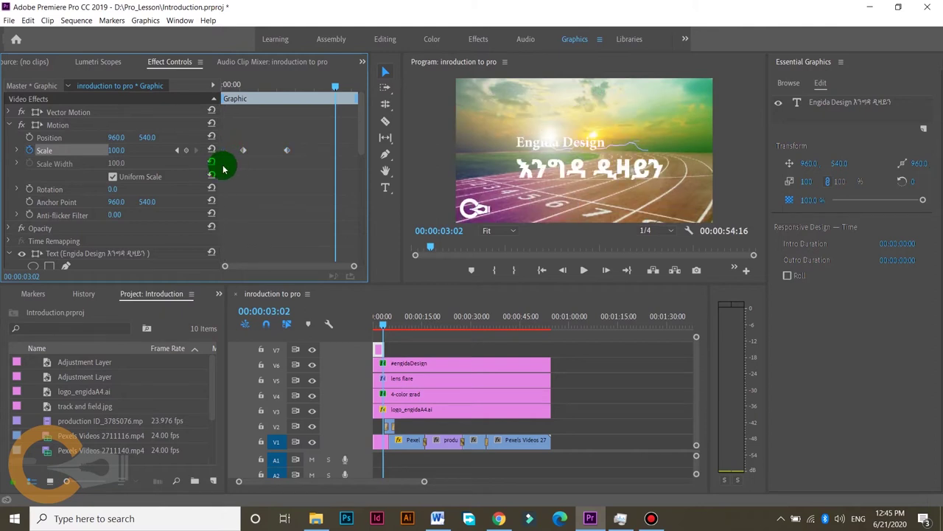
{"action": "key", "text": "Delete"}
{"action": "mouse_move", "coordinate": [322, 93]}
{"action": "left_mouse_down"}
{"action": "mouse_move", "coordinate": [221, 97]}
{"action": "mouse_move", "coordinate": [294, 99]}
{"action": "mouse_move", "coordinate": [239, 113]}
{"action": "mouse_move", "coordinate": [251, 154]}
{"action": "left_mouse_up"}
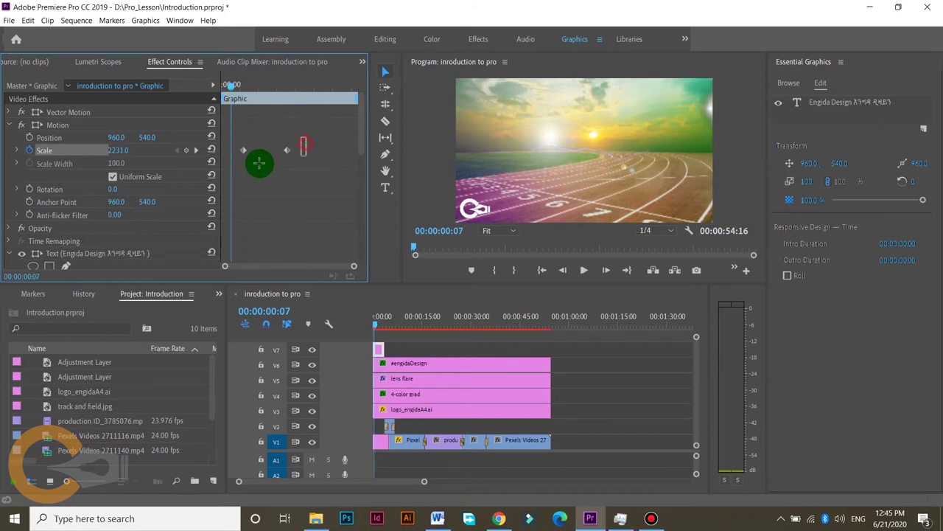
{"action": "left_click_drag", "start_coordinate": [244, 153], "coordinate": [216, 152]}
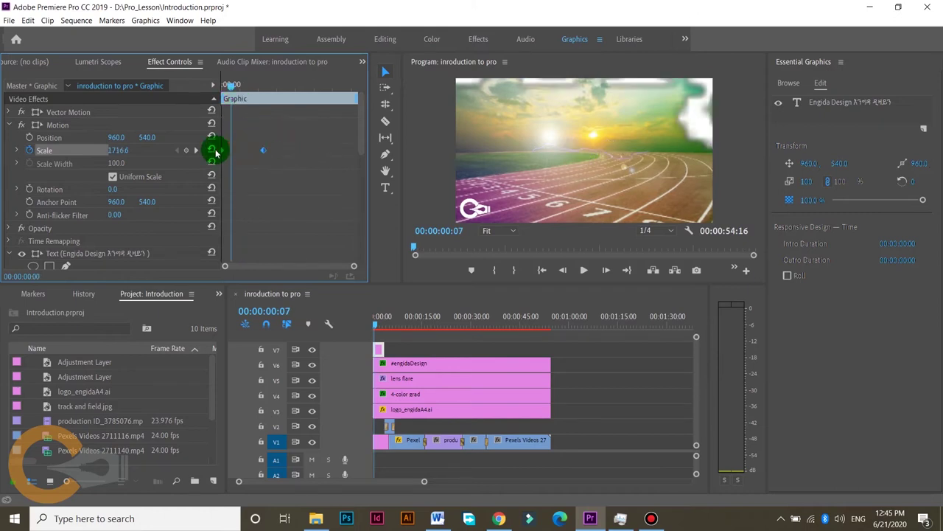
{"action": "left_click_drag", "start_coordinate": [232, 87], "coordinate": [270, 96]}
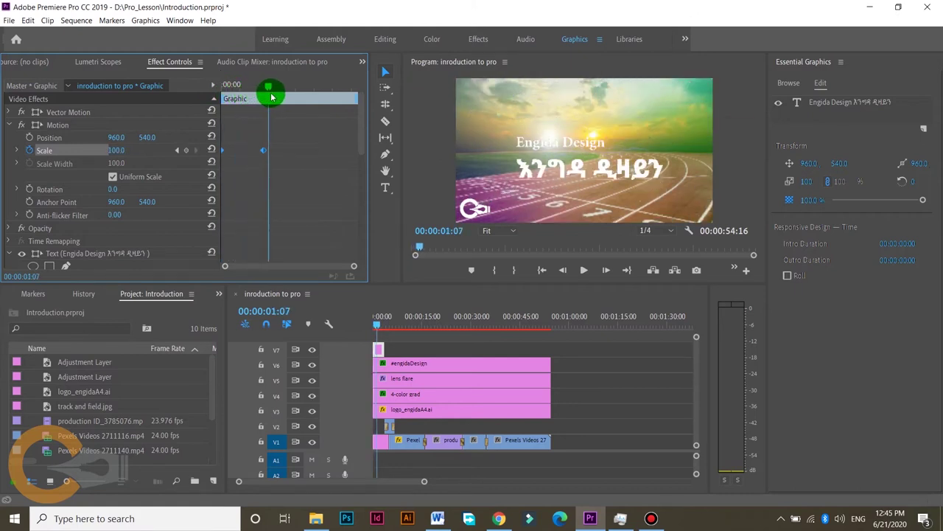
Step: Apply Default Transitions at the V7 clip's edit point and play the sequence from the start
{"action": "right_click", "coordinate": [380, 349]}
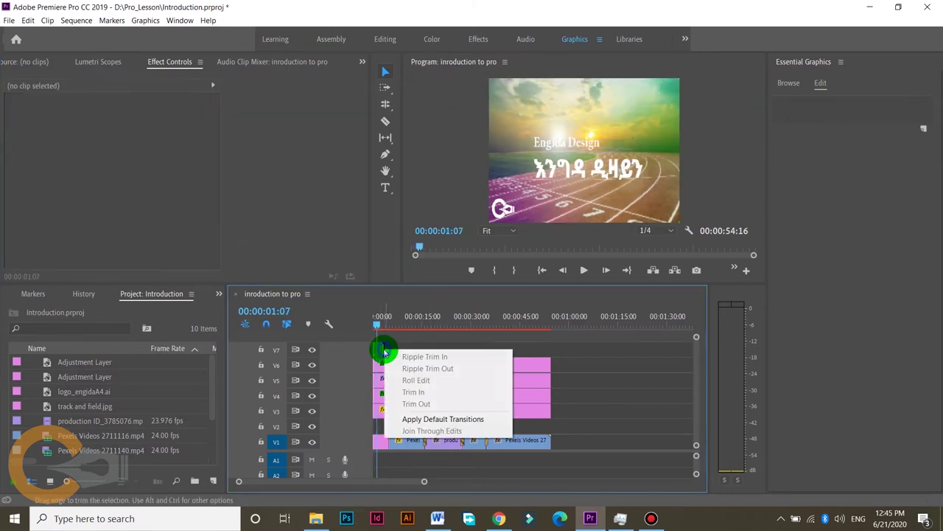
{"action": "left_click", "coordinate": [421, 418]}
{"action": "mouse_move", "coordinate": [377, 322]}
{"action": "left_mouse_down"}
{"action": "mouse_move", "coordinate": [381, 330]}
{"action": "mouse_move", "coordinate": [367, 327]}
{"action": "left_mouse_up"}
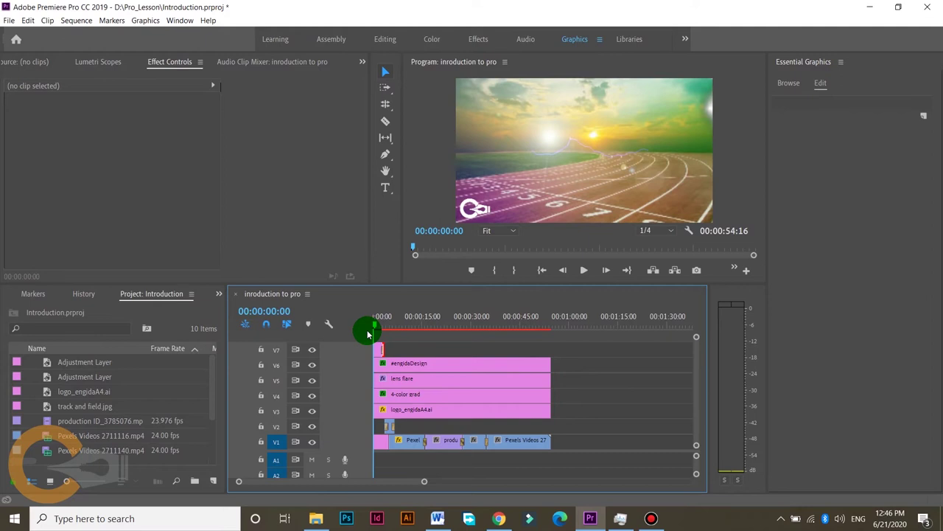
{"action": "left_click", "coordinate": [584, 269]}
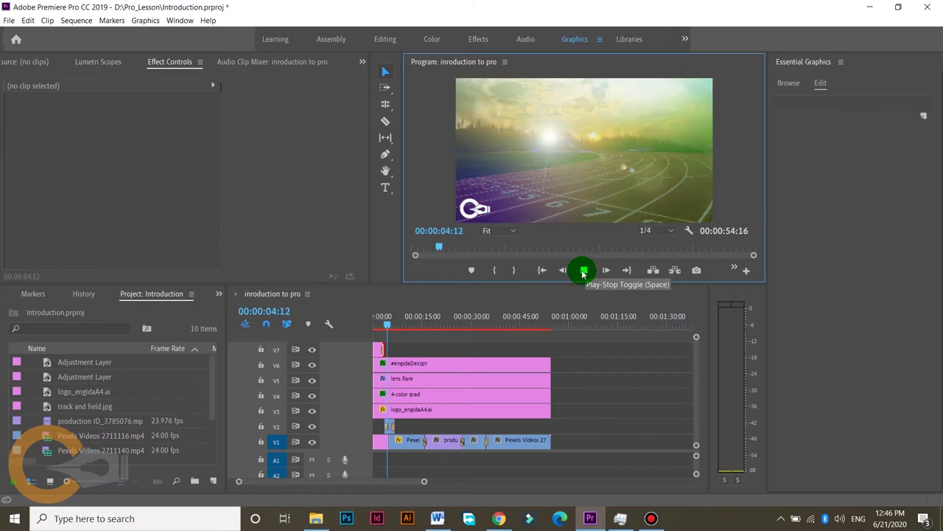
{"action": "mouse_move", "coordinate": [394, 324]}
{"action": "left_mouse_down"}
{"action": "mouse_move", "coordinate": [370, 337]}
{"action": "mouse_move", "coordinate": [502, 343]}
{"action": "mouse_move", "coordinate": [554, 360]}
{"action": "left_mouse_up"}
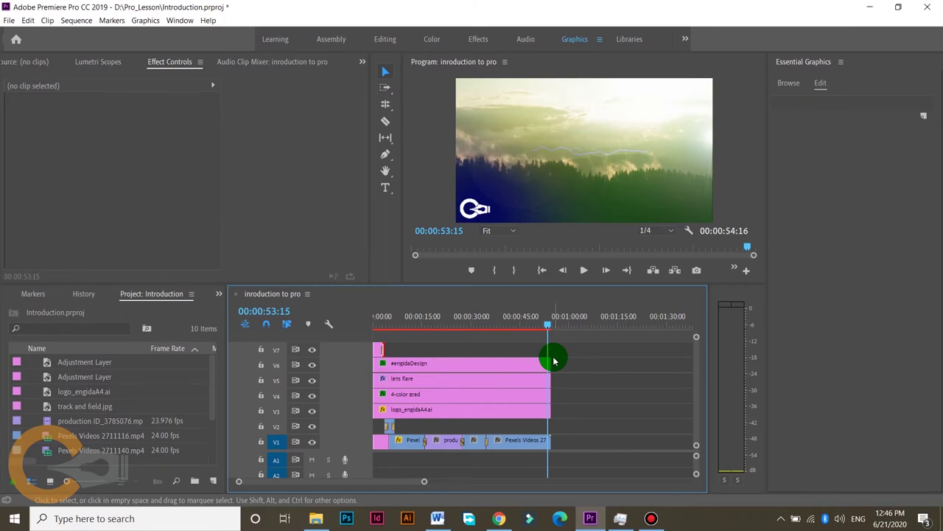
Step: Browse the local Essential Graphics templates and select Classic Logo Presents
{"action": "left_click", "coordinate": [788, 84]}
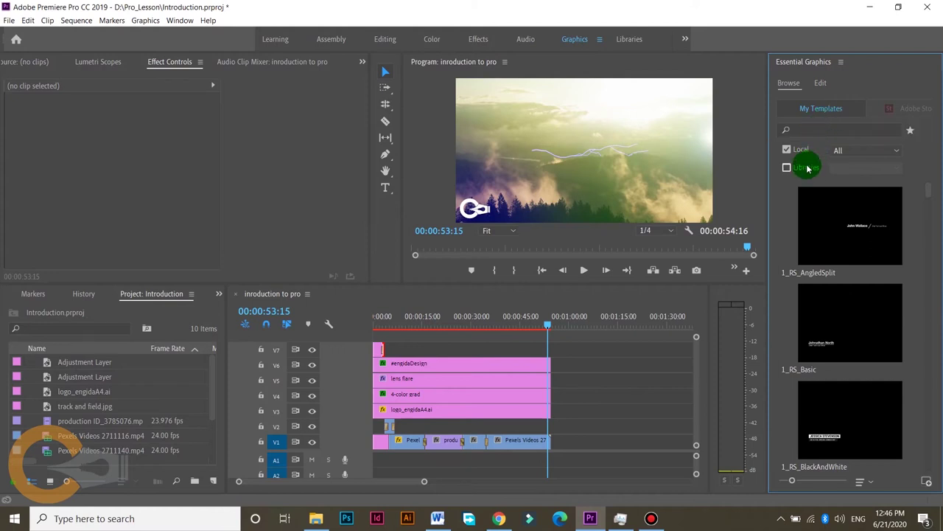
{"action": "scroll", "coordinate": [836, 343], "scroll_direction": "down", "scroll_amount": 5}
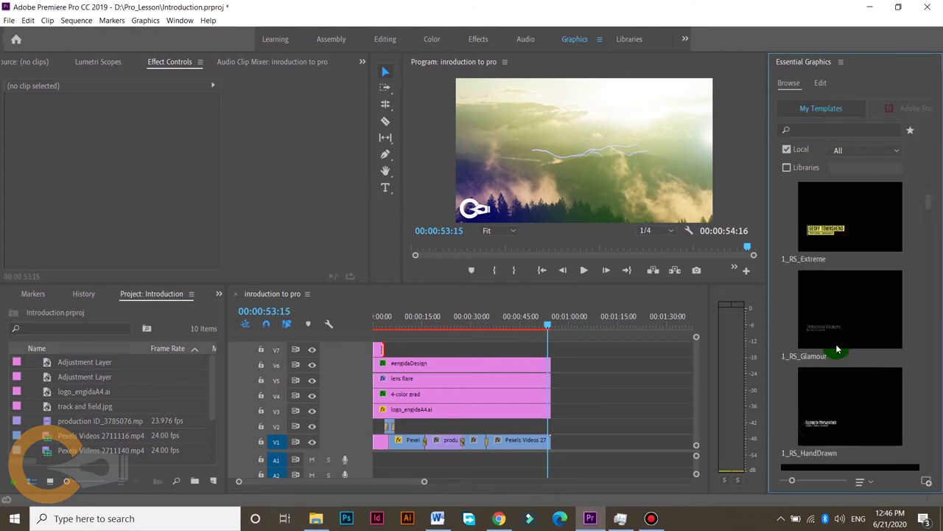
{"action": "scroll", "coordinate": [837, 350], "scroll_direction": "down", "scroll_amount": 3}
{"action": "scroll", "coordinate": [837, 349], "scroll_direction": "down", "scroll_amount": 3}
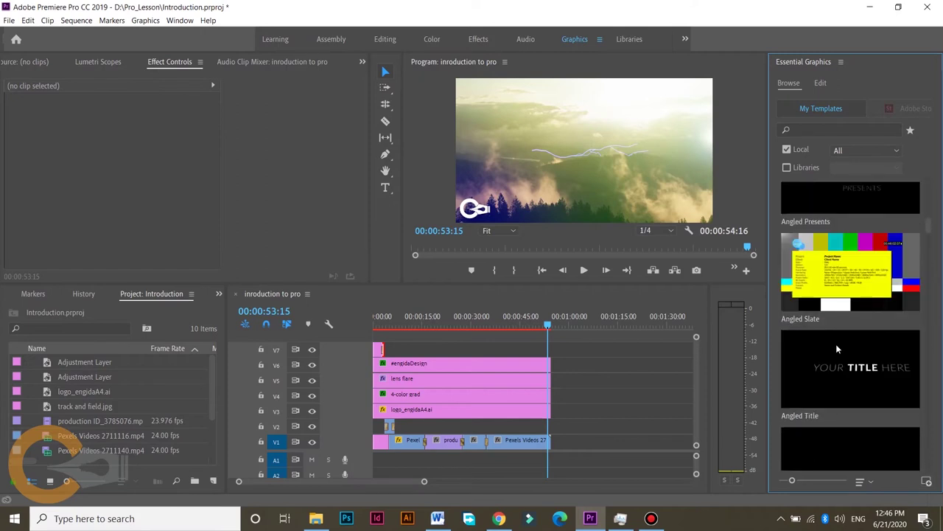
{"action": "scroll", "coordinate": [838, 349], "scroll_direction": "down", "scroll_amount": 3}
{"action": "scroll", "coordinate": [837, 349], "scroll_direction": "down", "scroll_amount": 1}
{"action": "scroll", "coordinate": [836, 343], "scroll_direction": "down", "scroll_amount": 2}
{"action": "scroll", "coordinate": [836, 344], "scroll_direction": "down", "scroll_amount": 1}
{"action": "scroll", "coordinate": [836, 343], "scroll_direction": "down", "scroll_amount": 1}
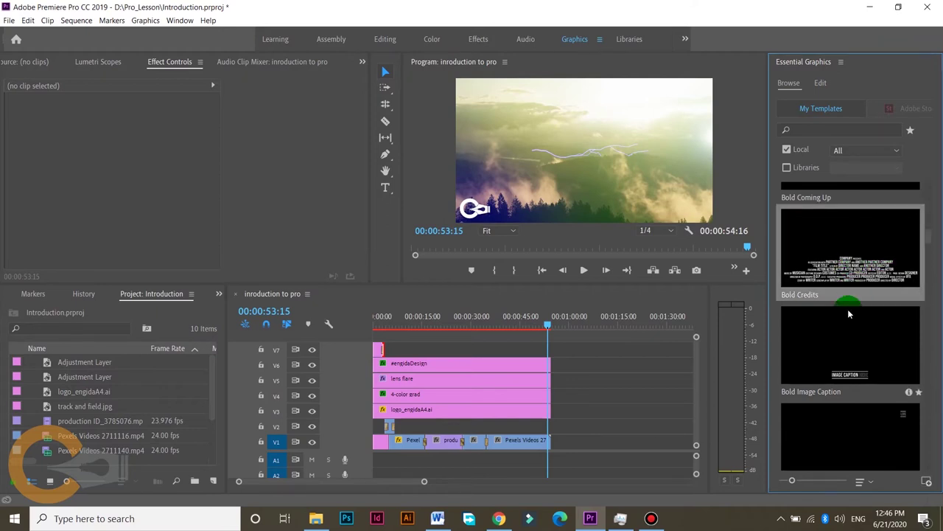
{"action": "scroll", "coordinate": [848, 309], "scroll_direction": "down", "scroll_amount": 2}
{"action": "scroll", "coordinate": [847, 309], "scroll_direction": "down", "scroll_amount": 2}
{"action": "scroll", "coordinate": [848, 310], "scroll_direction": "down", "scroll_amount": 2}
{"action": "scroll", "coordinate": [849, 314], "scroll_direction": "down", "scroll_amount": 3}
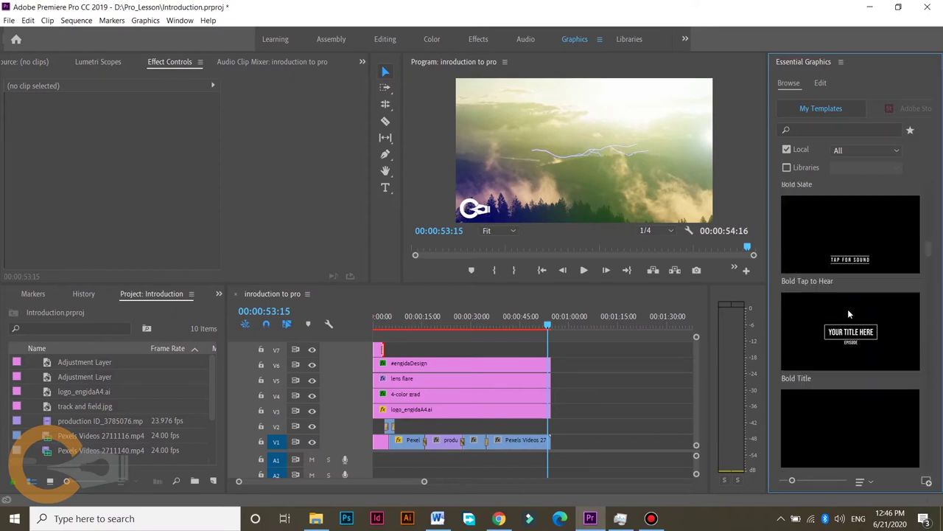
{"action": "scroll", "coordinate": [849, 314], "scroll_direction": "down", "scroll_amount": 1}
{"action": "scroll", "coordinate": [848, 309], "scroll_direction": "down", "scroll_amount": 2}
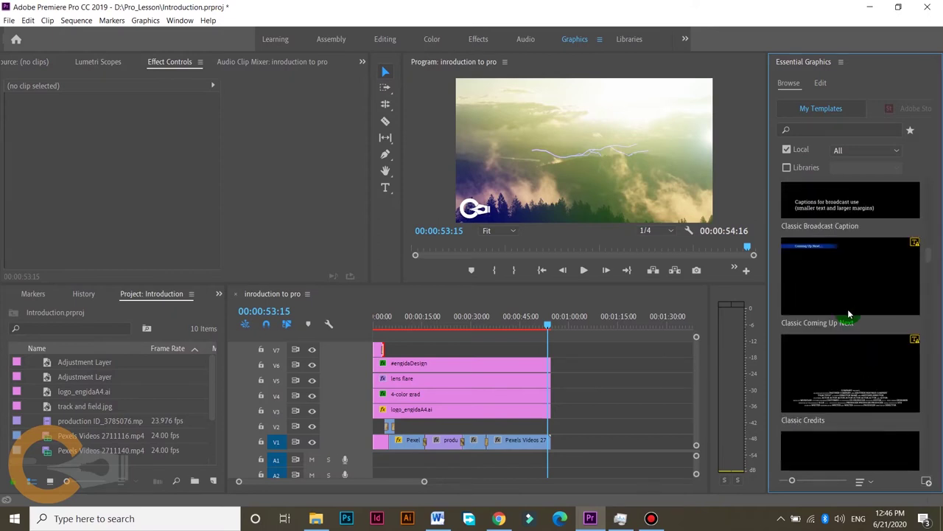
{"action": "scroll", "coordinate": [848, 309], "scroll_direction": "down", "scroll_amount": 1}
{"action": "scroll", "coordinate": [848, 309], "scroll_direction": "down", "scroll_amount": 1}
{"action": "scroll", "coordinate": [847, 309], "scroll_direction": "down", "scroll_amount": 1}
{"action": "scroll", "coordinate": [845, 317], "scroll_direction": "down", "scroll_amount": 1}
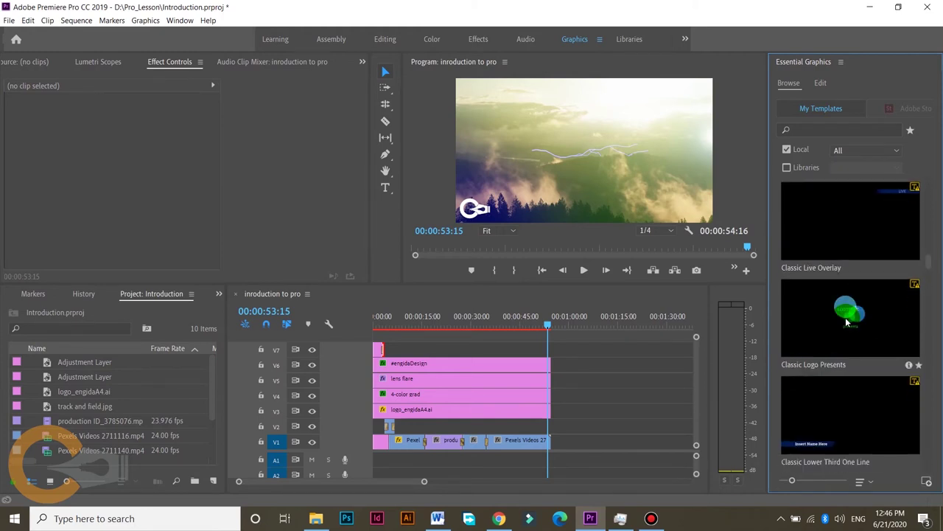
{"action": "left_click", "coordinate": [864, 338]}
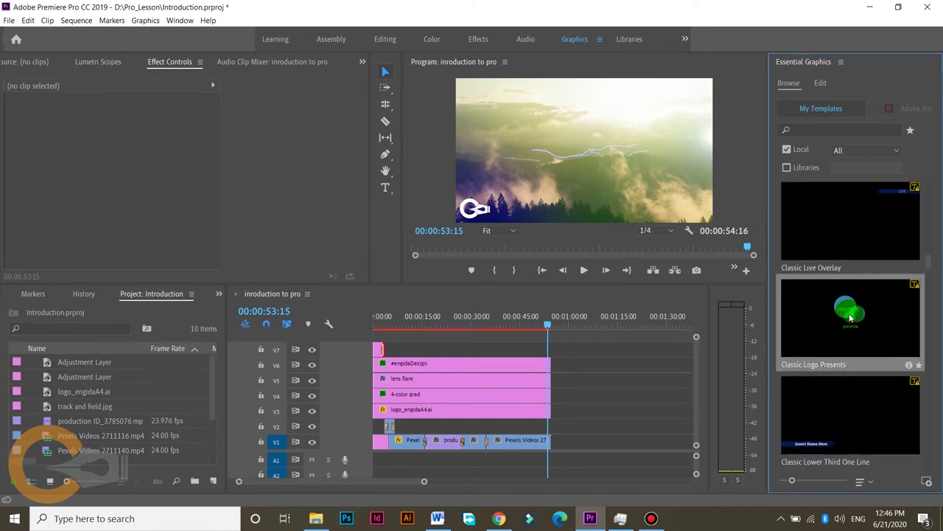
Step: Scroll through the template list and select Film Broadcast Caption
{"action": "scroll", "coordinate": [851, 355], "scroll_direction": "down", "scroll_amount": 1}
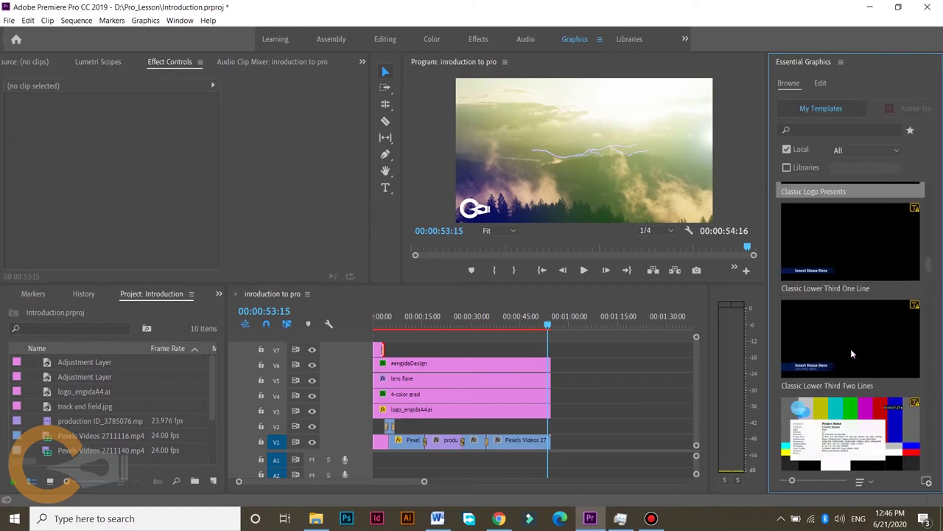
{"action": "scroll", "coordinate": [851, 350], "scroll_direction": "down", "scroll_amount": 2}
{"action": "scroll", "coordinate": [850, 354], "scroll_direction": "down", "scroll_amount": 2}
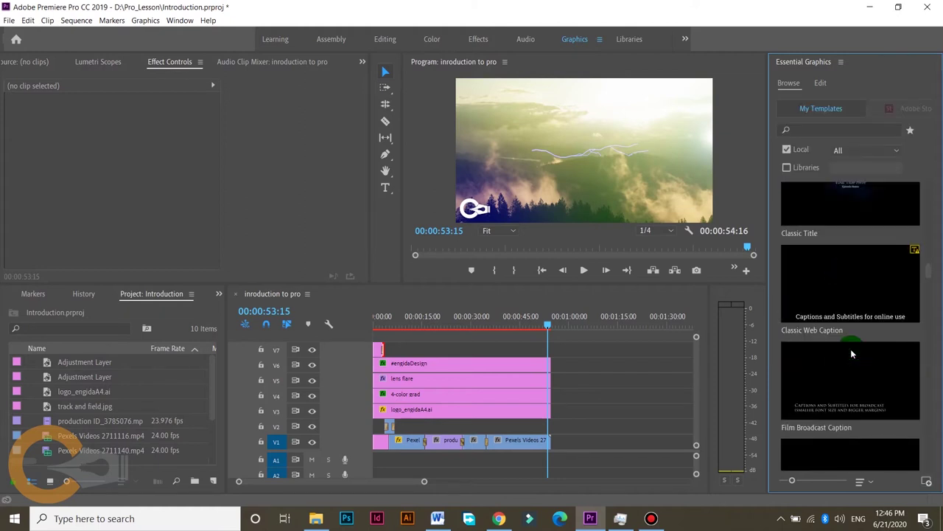
{"action": "scroll", "coordinate": [851, 354], "scroll_direction": "down", "scroll_amount": 2}
{"action": "scroll", "coordinate": [852, 354], "scroll_direction": "down", "scroll_amount": 1}
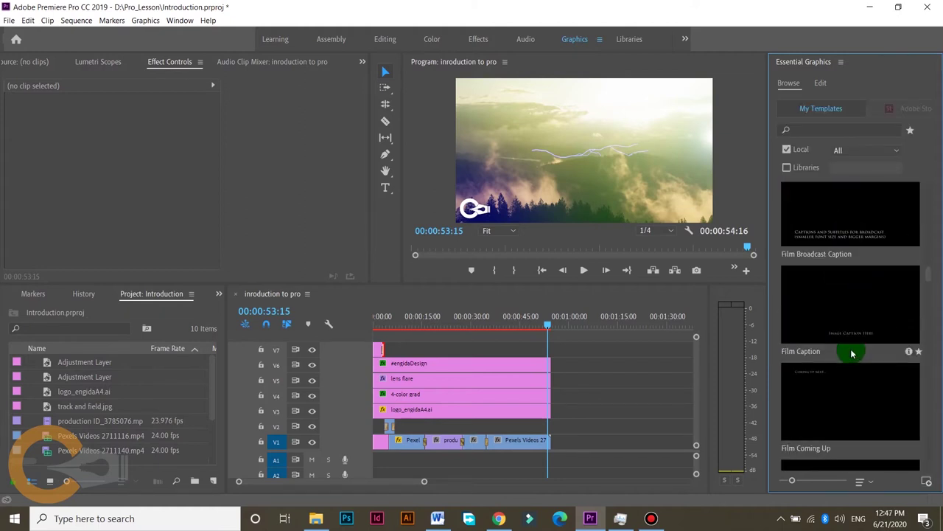
{"action": "scroll", "coordinate": [851, 355], "scroll_direction": "up", "scroll_amount": 1}
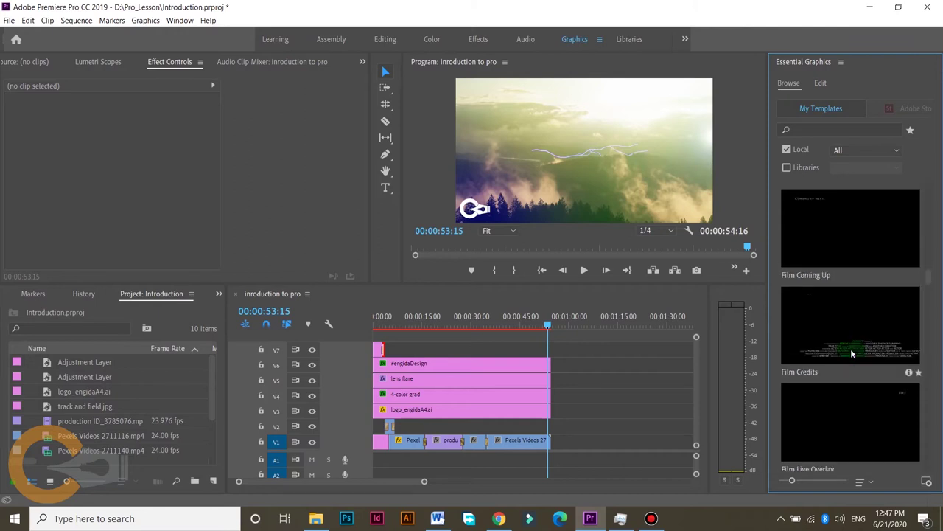
{"action": "scroll", "coordinate": [851, 355], "scroll_direction": "up", "scroll_amount": 1}
{"action": "scroll", "coordinate": [851, 354], "scroll_direction": "up", "scroll_amount": 1}
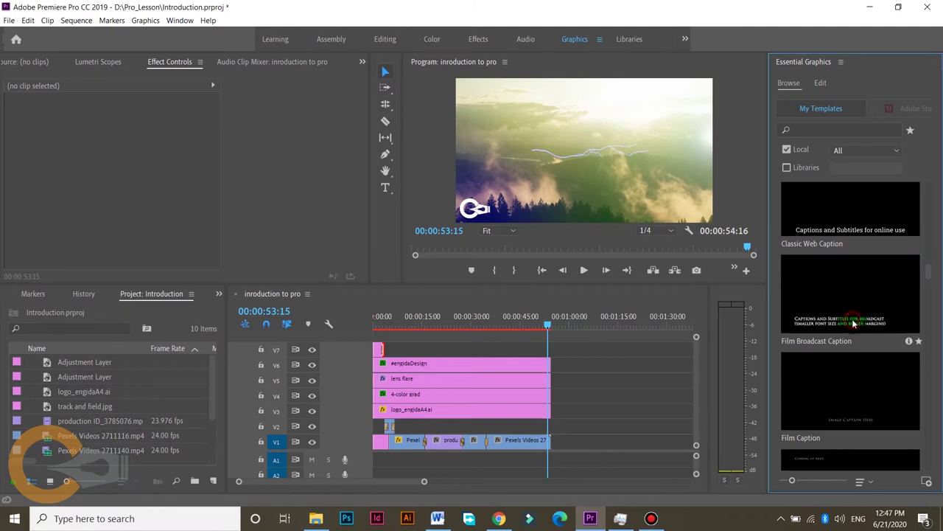
{"action": "left_click", "coordinate": [874, 321]}
Step: Add the Film Broadcast Caption template to track V7 near 35 seconds
{"action": "left_click_drag", "start_coordinate": [774, 322], "coordinate": [829, 370]}
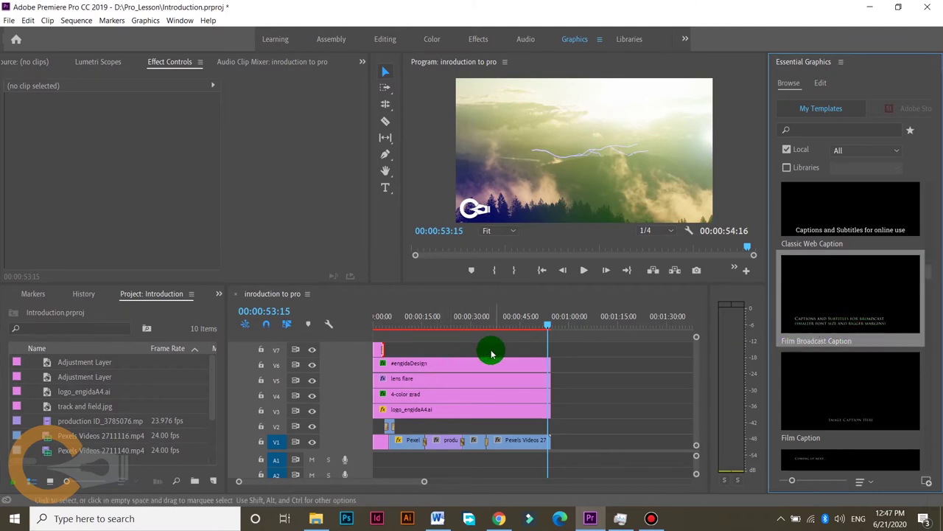
{"action": "left_click", "coordinate": [847, 328]}
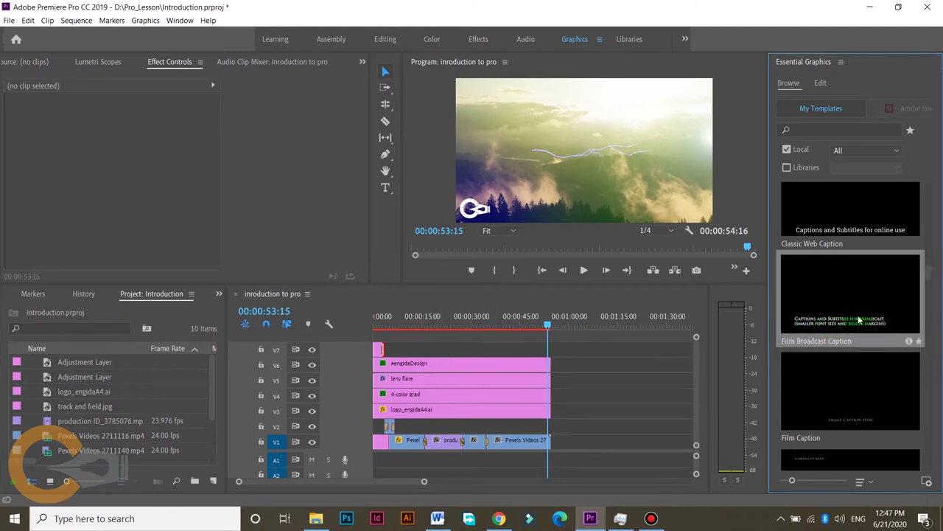
{"action": "left_click_drag", "start_coordinate": [868, 318], "coordinate": [560, 373]}
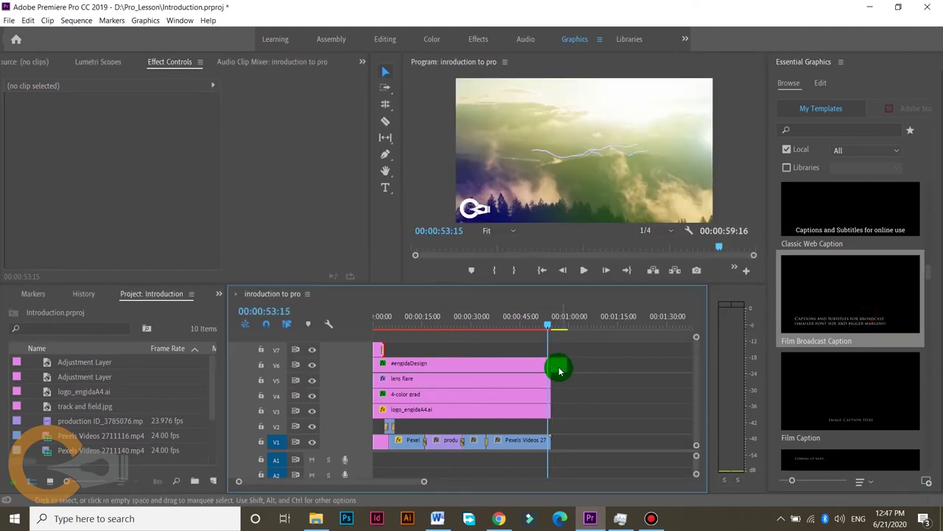
{"action": "mouse_move", "coordinate": [548, 325]}
{"action": "left_mouse_down"}
{"action": "mouse_move", "coordinate": [568, 328]}
{"action": "mouse_move", "coordinate": [552, 326]}
{"action": "left_mouse_up"}
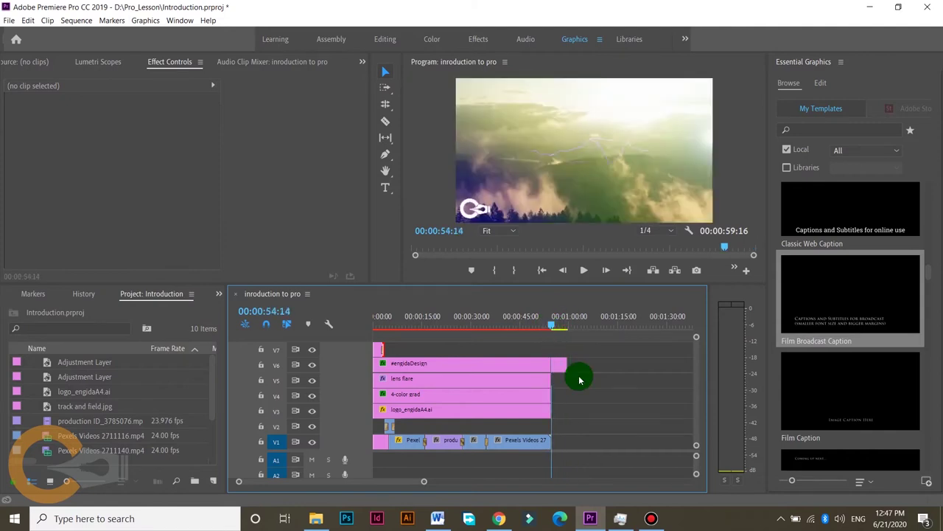
{"action": "mouse_move", "coordinate": [561, 369]}
{"action": "left_mouse_down"}
{"action": "mouse_move", "coordinate": [554, 352]}
{"action": "mouse_move", "coordinate": [494, 348]}
{"action": "left_mouse_up"}
{"action": "left_click", "coordinate": [552, 327]}
Step: Shift the caption right to Motion Position X 1101
{"action": "left_click_drag", "start_coordinate": [553, 327], "coordinate": [478, 334]}
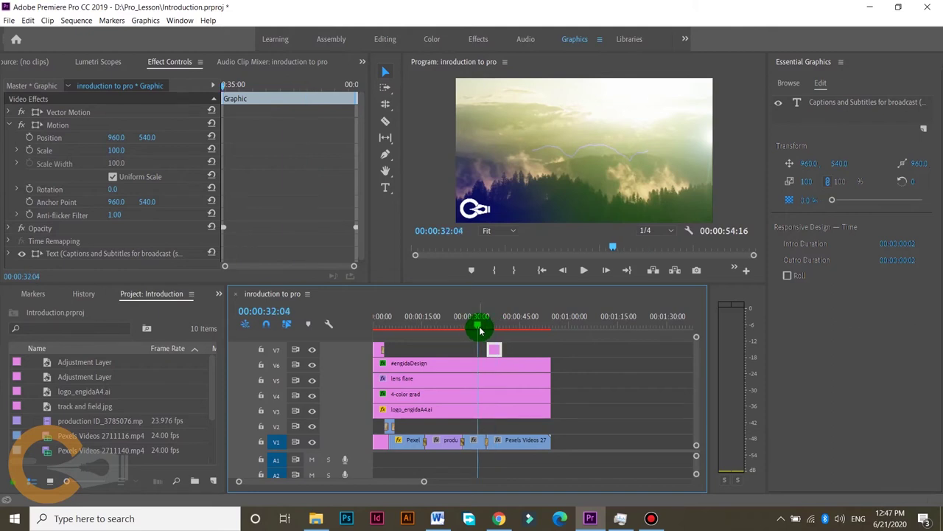
{"action": "left_click_drag", "start_coordinate": [478, 328], "coordinate": [491, 335]}
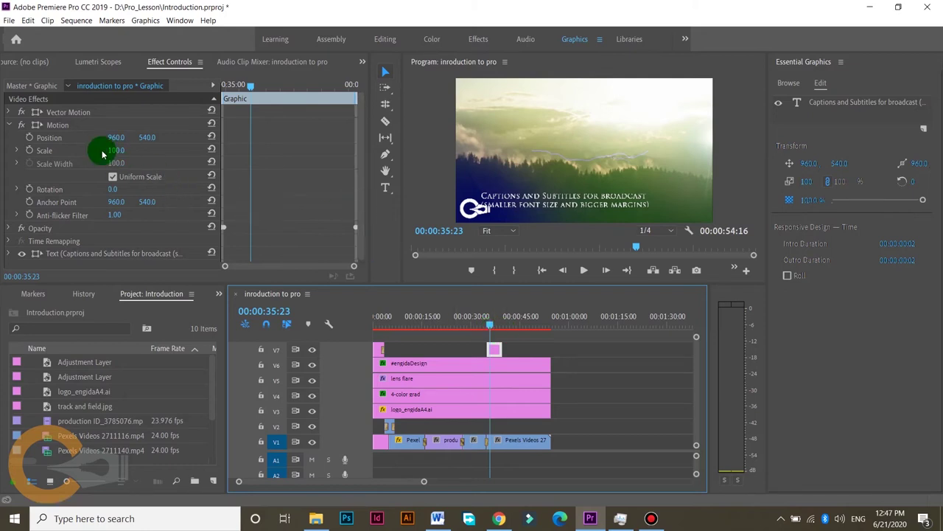
{"action": "left_click_drag", "start_coordinate": [115, 138], "coordinate": [202, 137]}
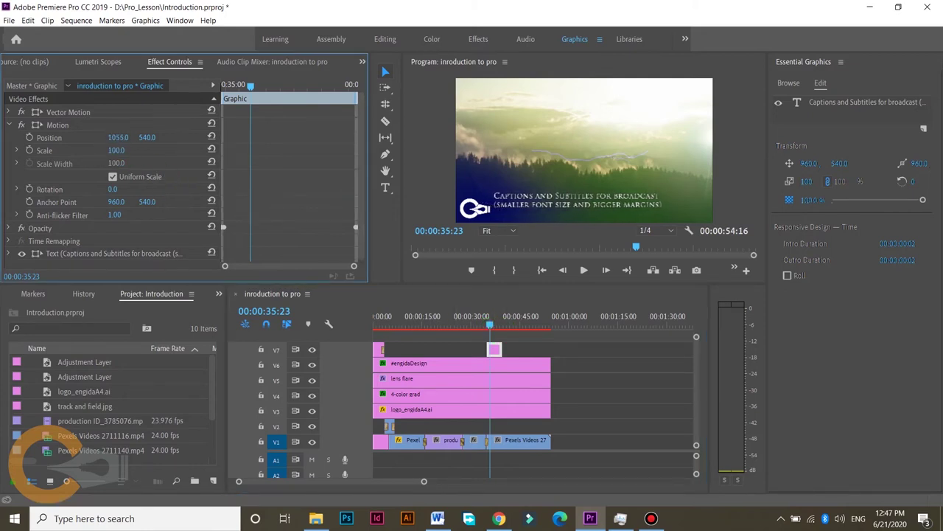
{"action": "mouse_move", "coordinate": [96, 125]}
{"action": "left_mouse_down"}
{"action": "mouse_move", "coordinate": [110, 145]}
{"action": "mouse_move", "coordinate": [136, 138]}
{"action": "left_mouse_up"}
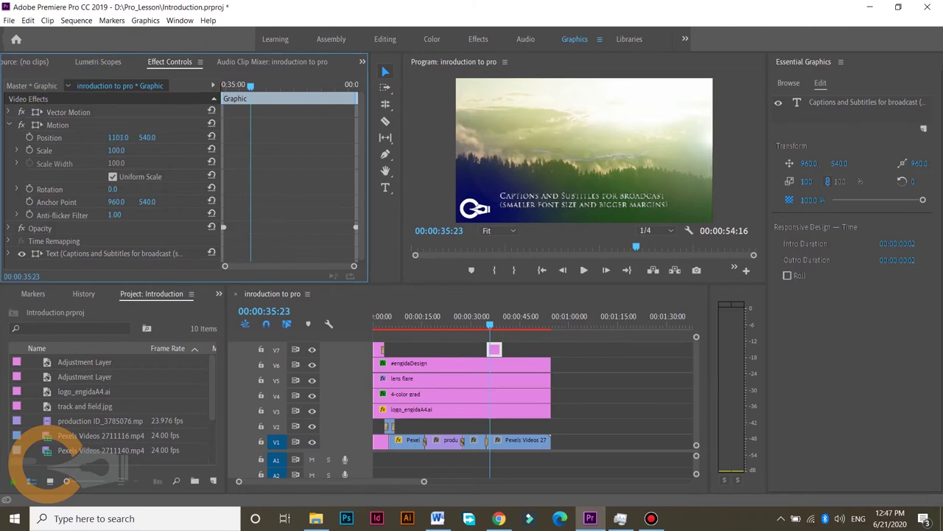
{"action": "mouse_move", "coordinate": [491, 325]}
{"action": "left_mouse_down"}
{"action": "mouse_move", "coordinate": [515, 325]}
{"action": "mouse_move", "coordinate": [462, 326]}
{"action": "mouse_move", "coordinate": [560, 329]}
{"action": "left_mouse_up"}
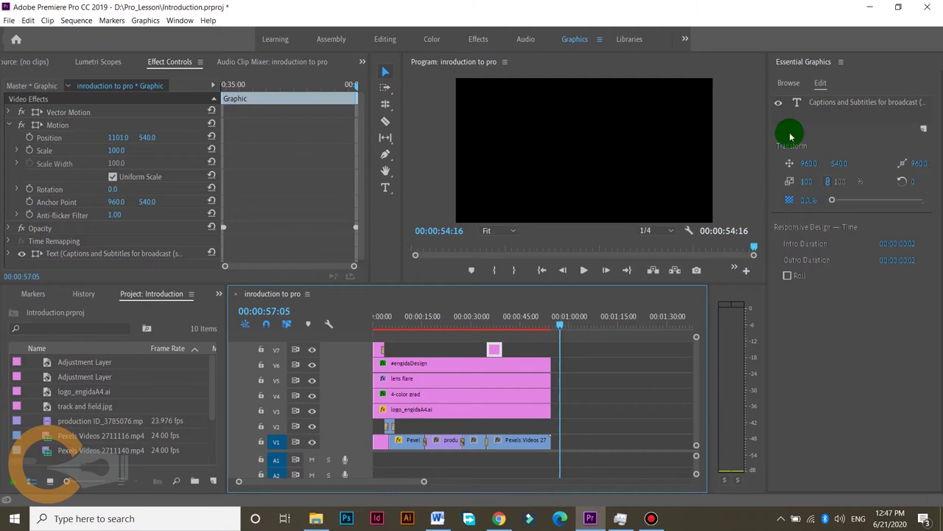
Step: Drop the Film Credits template onto V6 right after the engidaDesign clip, around 57 seconds
{"action": "left_click", "coordinate": [789, 83]}
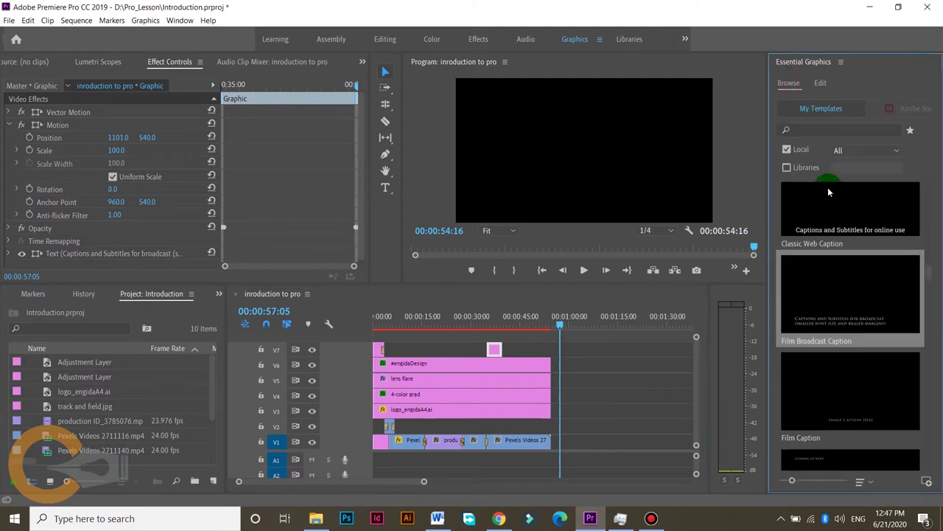
{"action": "left_click", "coordinate": [628, 386]}
{"action": "scroll", "coordinate": [846, 394], "scroll_direction": "down", "scroll_amount": 1}
{"action": "scroll", "coordinate": [846, 393], "scroll_direction": "down", "scroll_amount": 1}
{"action": "scroll", "coordinate": [846, 394], "scroll_direction": "down", "scroll_amount": 2}
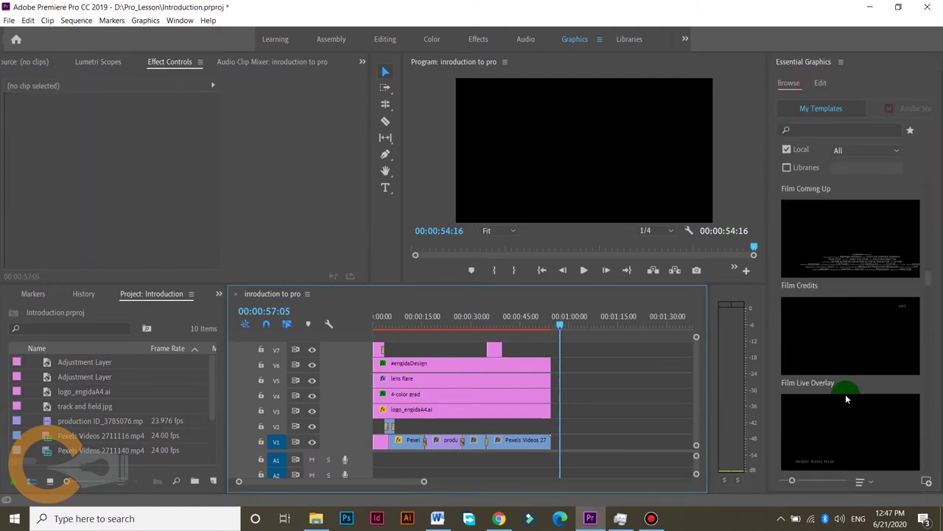
{"action": "left_click_drag", "start_coordinate": [872, 251], "coordinate": [561, 329]}
{"action": "left_click", "coordinate": [565, 364]}
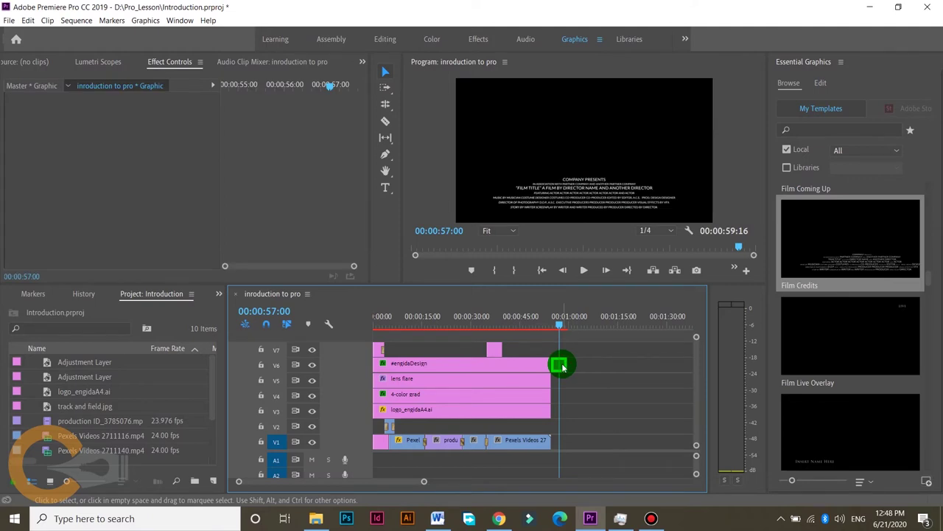
{"action": "left_click", "coordinate": [384, 190]}
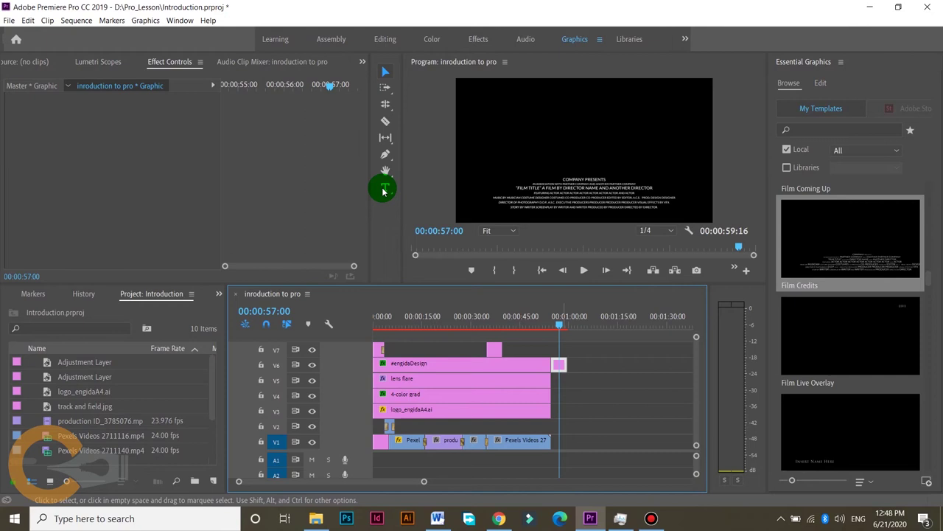
{"action": "left_click", "coordinate": [383, 189]}
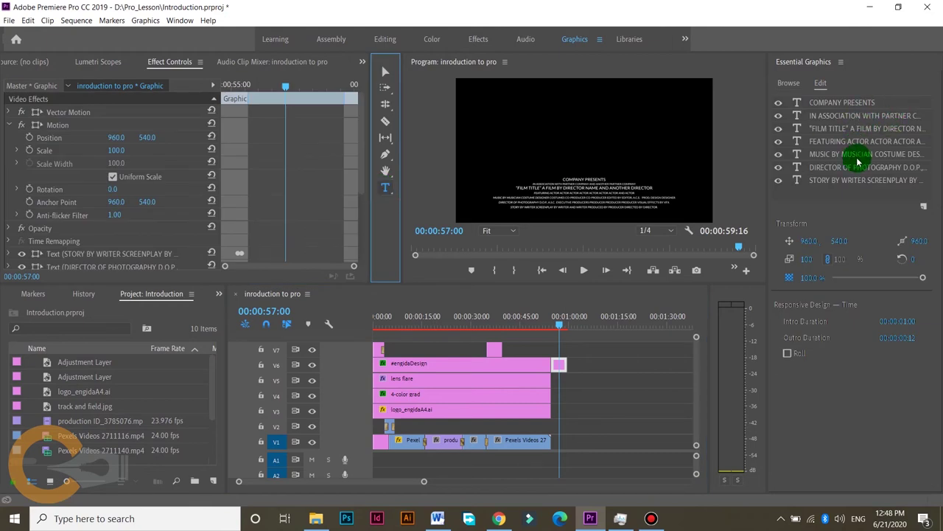
Step: Move all credit text layers up to Position Y 245 and retype COMPANY PRESENTS as Engida Design
{"action": "left_click", "coordinate": [842, 111]}
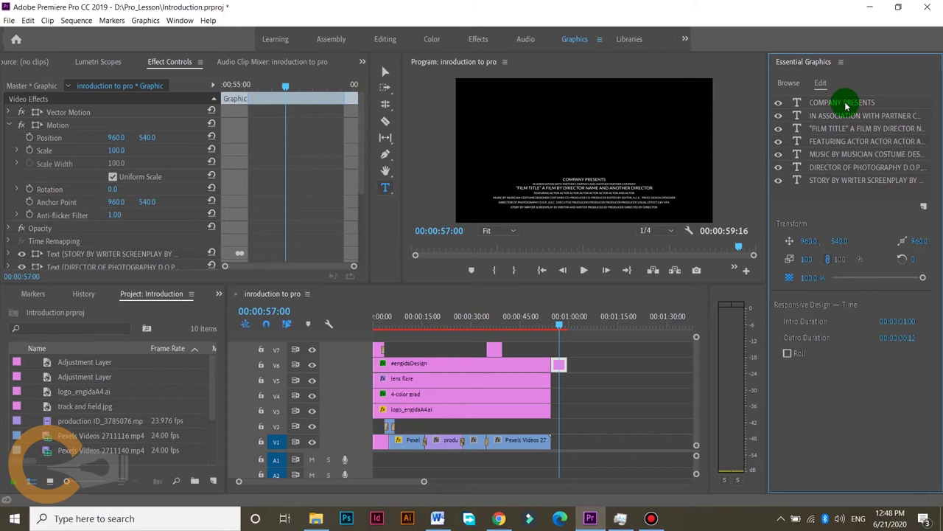
{"action": "left_click", "coordinate": [815, 106]}
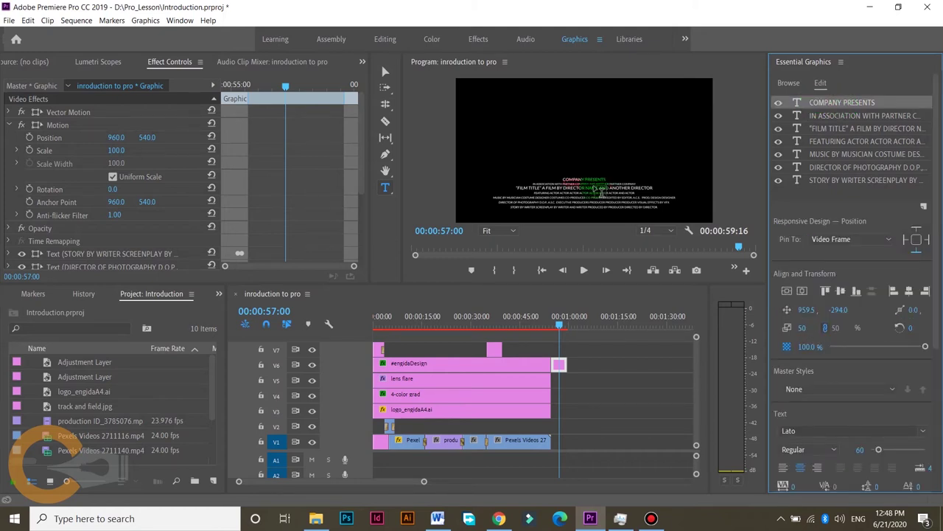
{"action": "left_click", "coordinate": [845, 118]}
{"action": "left_click", "coordinate": [845, 131]}
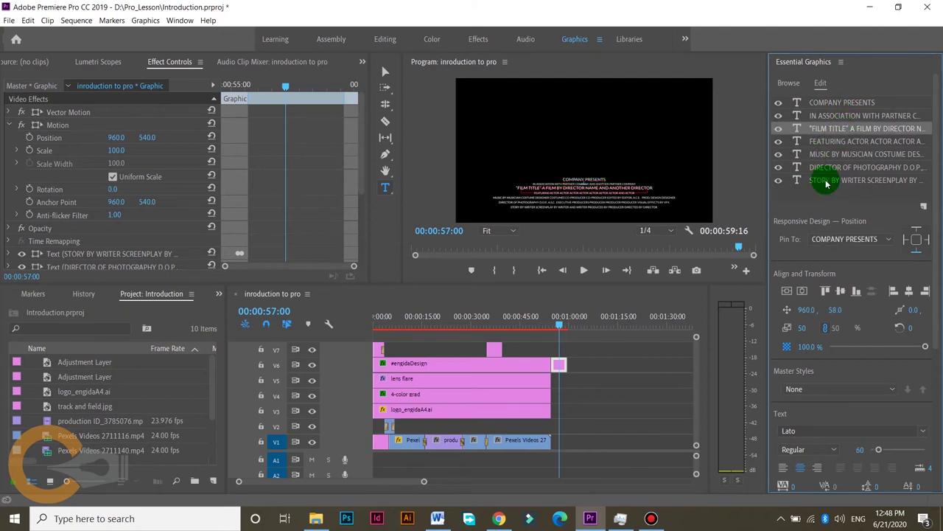
{"action": "left_click", "coordinate": [839, 143]}
{"action": "left_click", "coordinate": [840, 154]}
{"action": "left_click", "coordinate": [841, 169]}
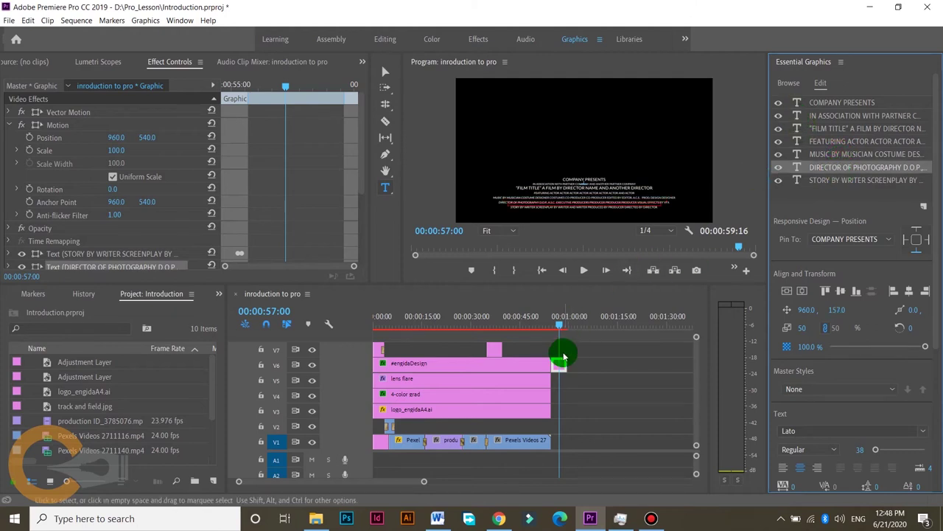
{"action": "mouse_move", "coordinate": [560, 328]}
{"action": "left_mouse_down"}
{"action": "mouse_move", "coordinate": [544, 335]}
{"action": "mouse_move", "coordinate": [560, 339]}
{"action": "mouse_move", "coordinate": [563, 374]}
{"action": "left_mouse_up"}
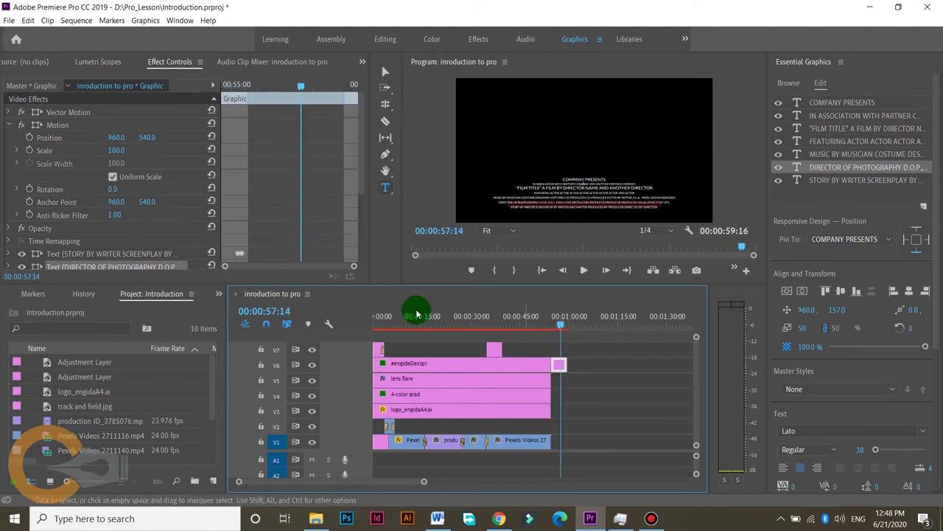
{"action": "left_click_drag", "start_coordinate": [148, 142], "coordinate": [46, 142]}
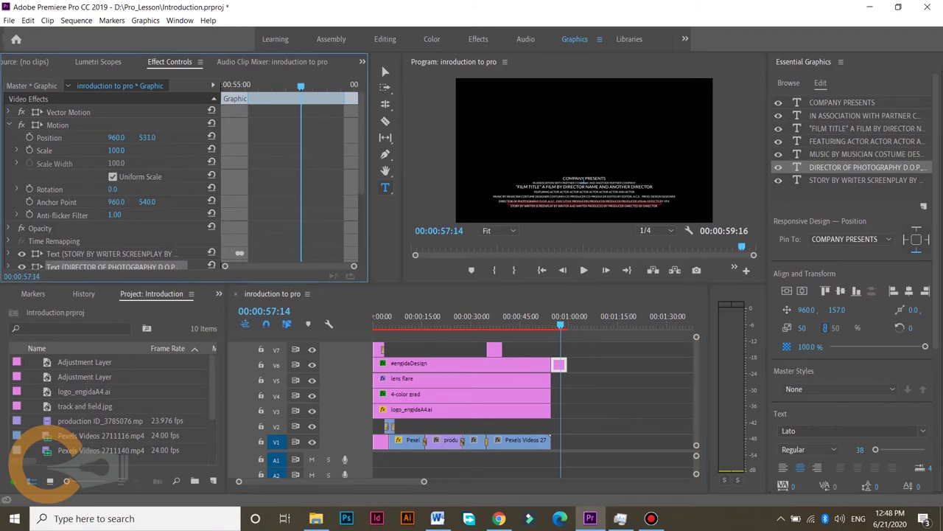
{"action": "left_click_drag", "start_coordinate": [147, 137], "coordinate": [114, 137]}
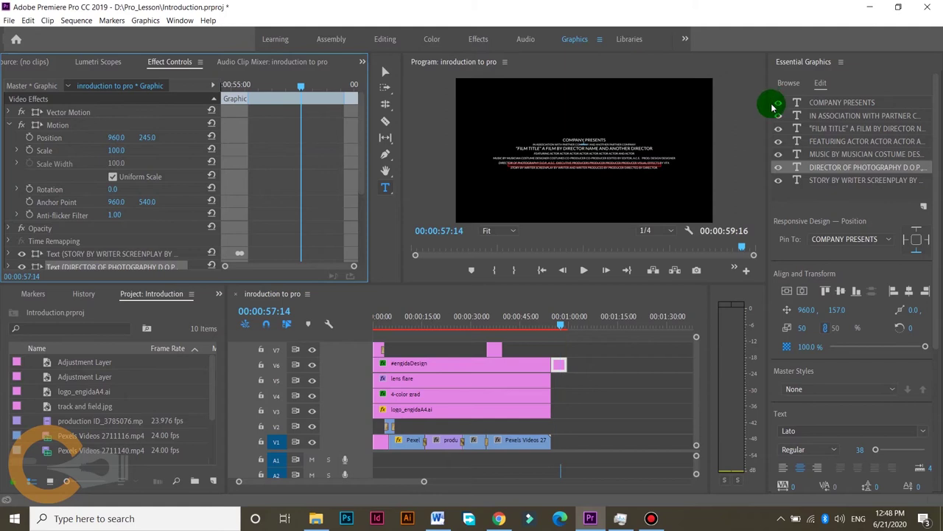
{"action": "left_click", "coordinate": [833, 103]}
{"action": "left_click", "coordinate": [582, 141]}
{"action": "type", "text": "Engida Design"}
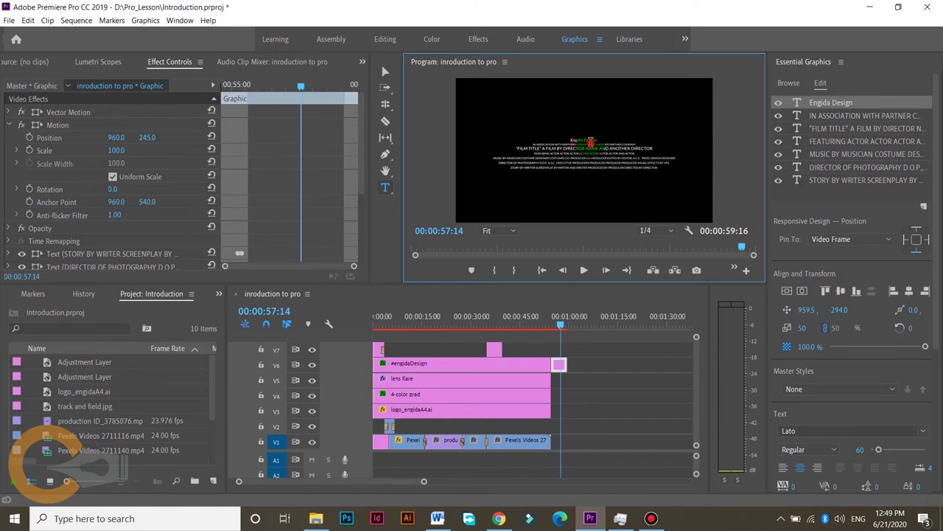
Step: Give the Engida Design line the Lato Hairline font and preview the ending from about 48 seconds
{"action": "left_click", "coordinate": [808, 447]}
{"action": "key", "text": "Escape"}
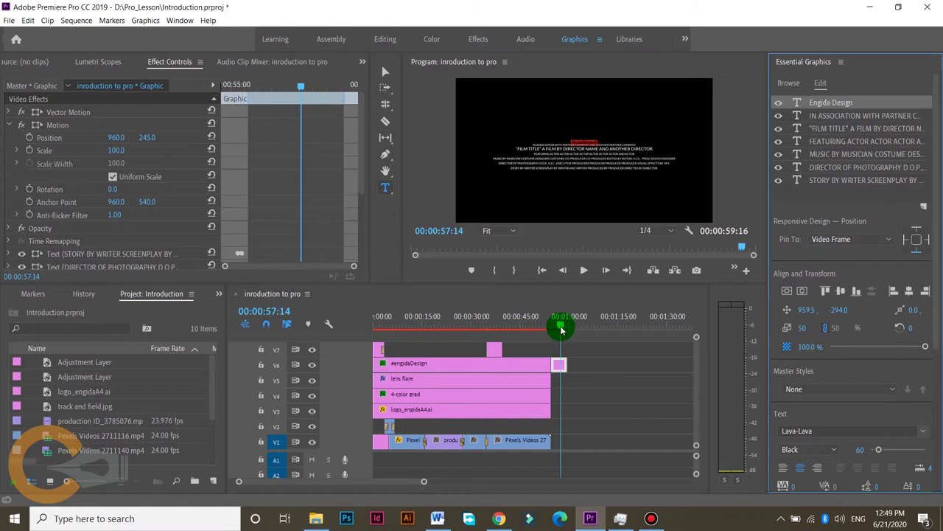
{"action": "left_click", "coordinate": [533, 325]}
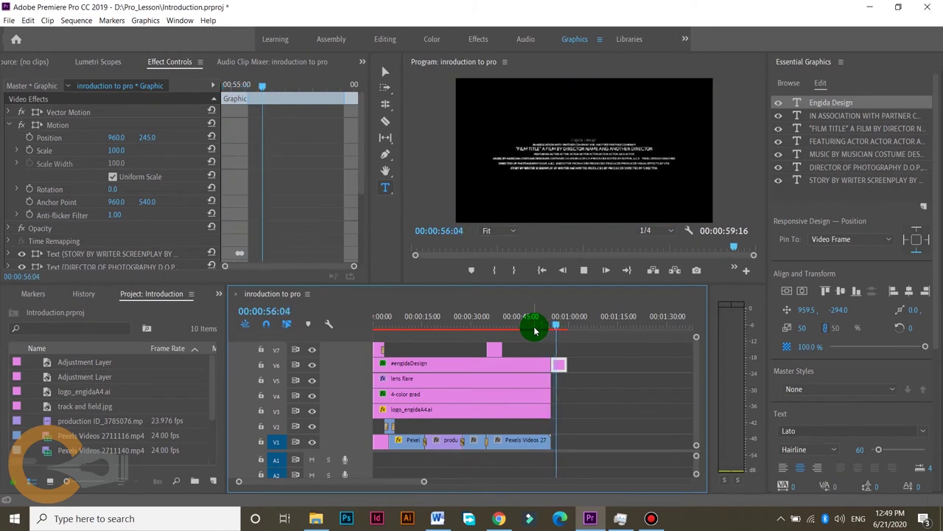
{"action": "key", "text": "space"}
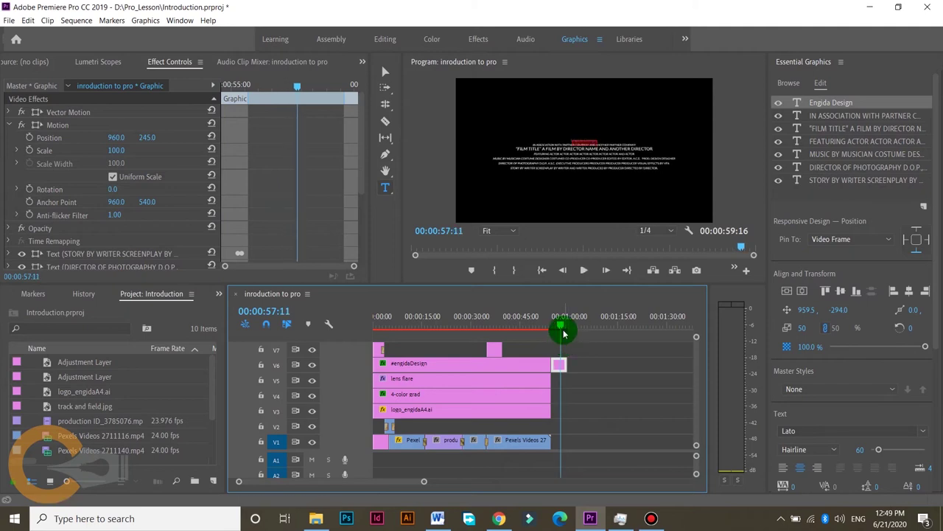
{"action": "left_click_drag", "start_coordinate": [560, 324], "coordinate": [559, 325]}
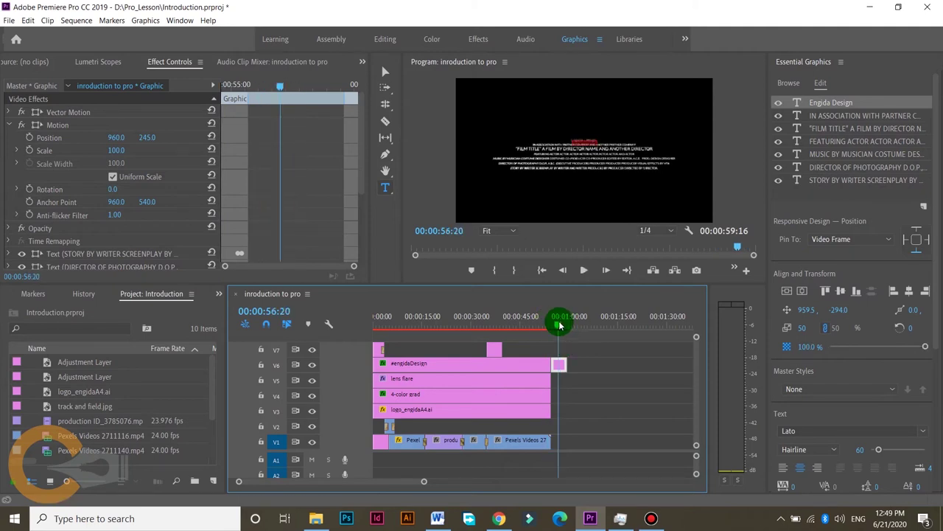
Step: Add the Film Presents template to V6 just after the engidaDesign clip
{"action": "left_click", "coordinate": [797, 87]}
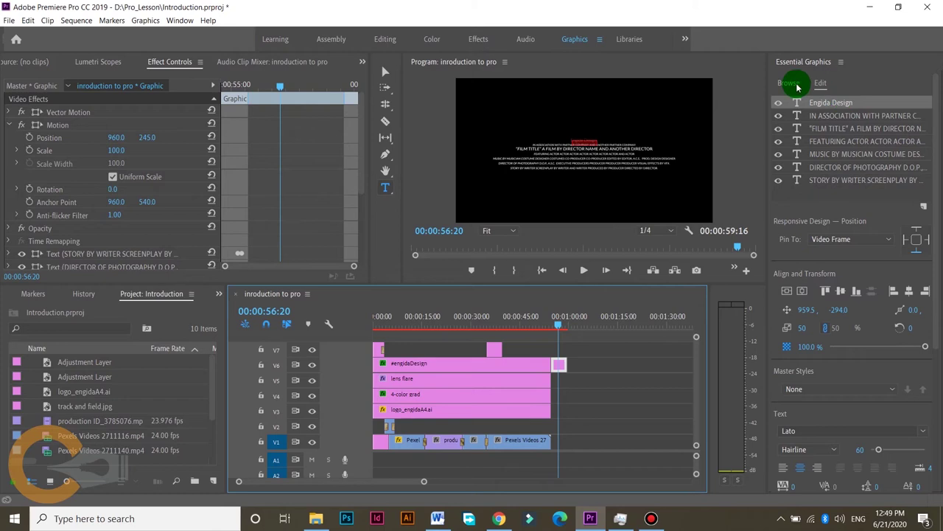
{"action": "scroll", "coordinate": [855, 376], "scroll_direction": "down", "scroll_amount": 2}
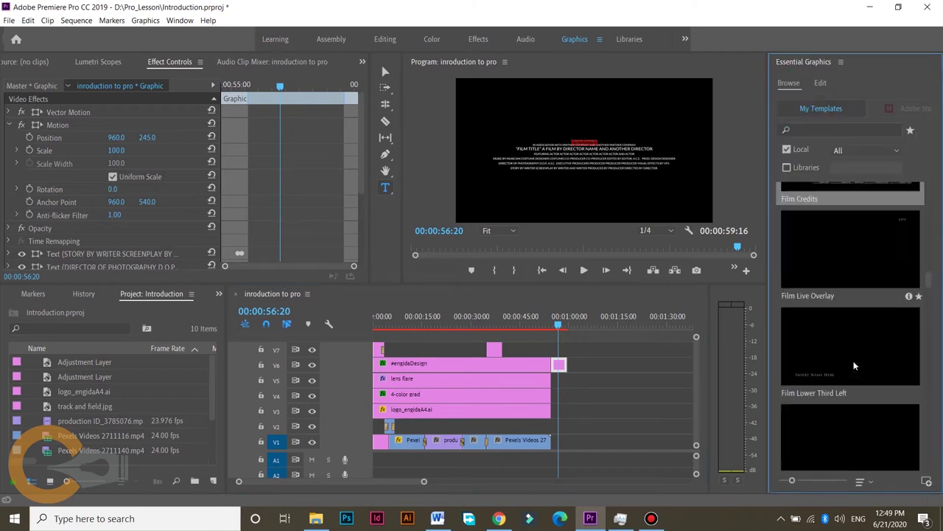
{"action": "scroll", "coordinate": [853, 366], "scroll_direction": "down", "scroll_amount": 1}
{"action": "scroll", "coordinate": [854, 366], "scroll_direction": "down", "scroll_amount": 1}
{"action": "scroll", "coordinate": [854, 365], "scroll_direction": "down", "scroll_amount": 1}
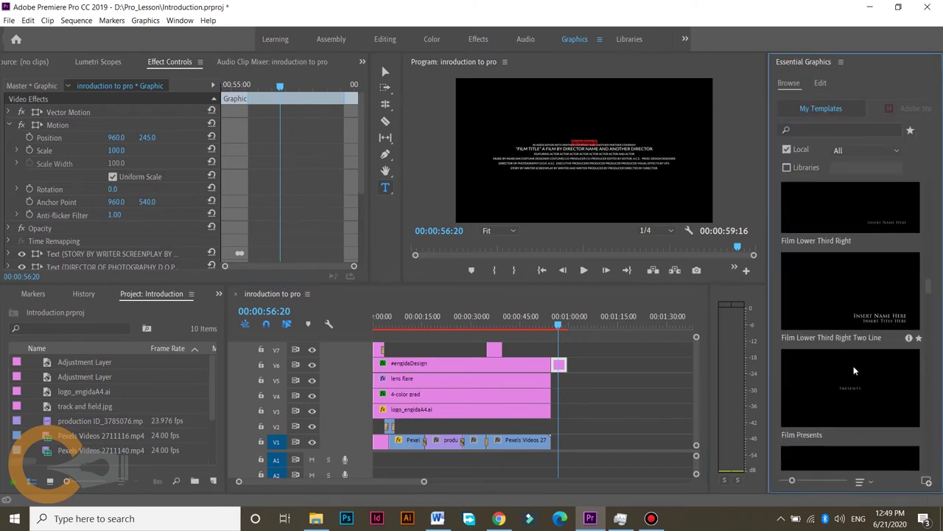
{"action": "scroll", "coordinate": [853, 365], "scroll_direction": "down", "scroll_amount": 1}
{"action": "left_click_drag", "start_coordinate": [865, 314], "coordinate": [579, 365]}
Step: Select the Film Presents clip and its presents text layer for editing
{"action": "left_click", "coordinate": [561, 325]}
{"action": "left_click_drag", "start_coordinate": [565, 325], "coordinate": [580, 331]}
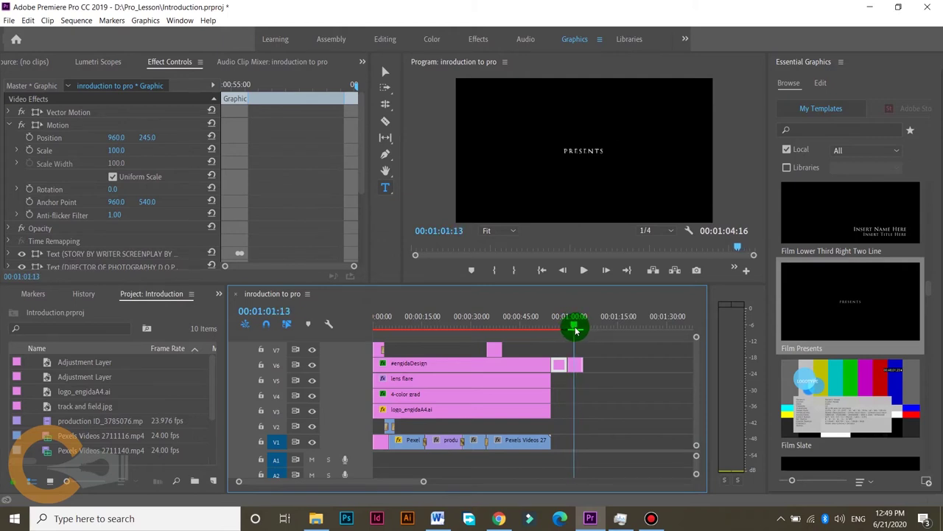
{"action": "left_click", "coordinate": [577, 367]}
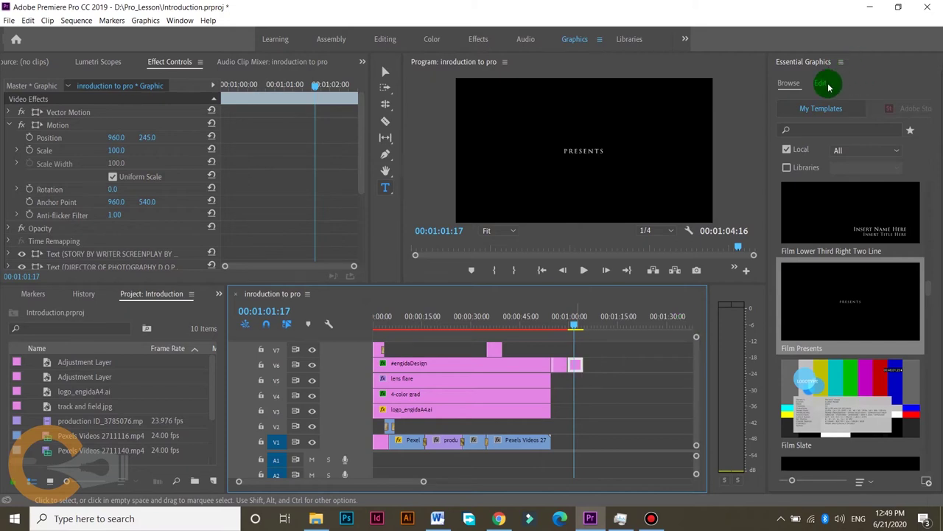
{"action": "left_click", "coordinate": [822, 82]}
{"action": "left_click", "coordinate": [826, 102]}
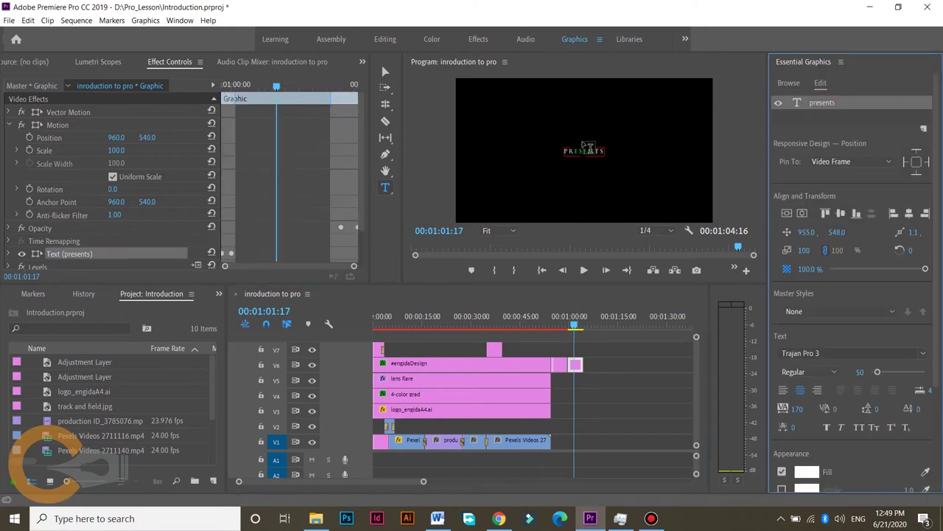
Step: Retype the presents title as 'The END 2020' and trim the V5 lens flare clip to about 5 seconds
{"action": "left_click", "coordinate": [587, 157]}
{"action": "type", "text": "The END 2020"}
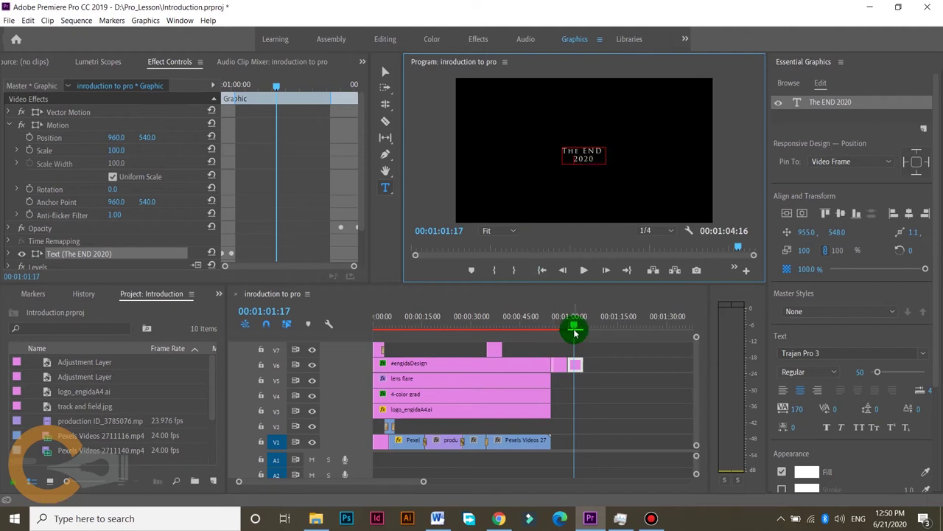
{"action": "mouse_move", "coordinate": [576, 326]}
{"action": "left_mouse_down"}
{"action": "mouse_move", "coordinate": [436, 326]}
{"action": "mouse_move", "coordinate": [426, 337]}
{"action": "left_mouse_up"}
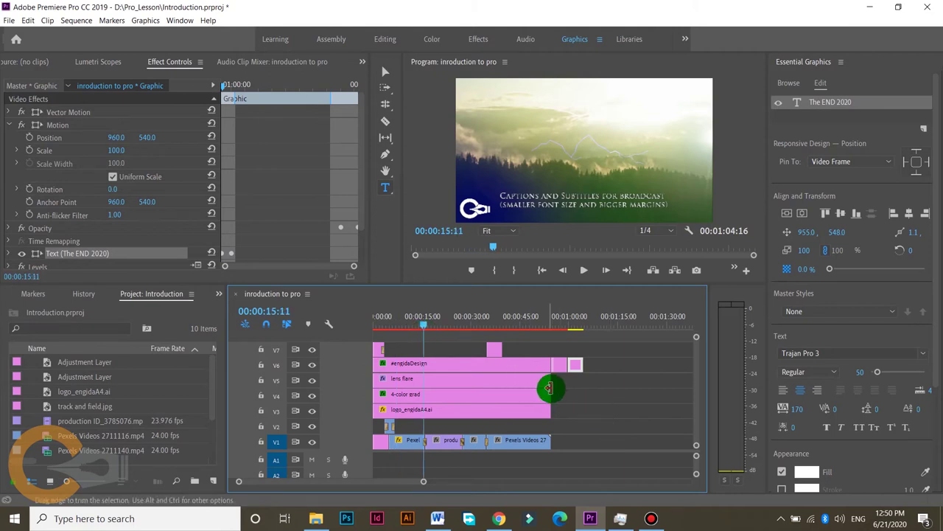
{"action": "left_click_drag", "start_coordinate": [534, 383], "coordinate": [389, 382]}
{"action": "mouse_move", "coordinate": [421, 320]}
{"action": "left_mouse_down"}
{"action": "mouse_move", "coordinate": [383, 338]}
{"action": "mouse_move", "coordinate": [503, 346]}
{"action": "mouse_move", "coordinate": [373, 359]}
{"action": "mouse_move", "coordinate": [631, 400]}
{"action": "left_mouse_up"}
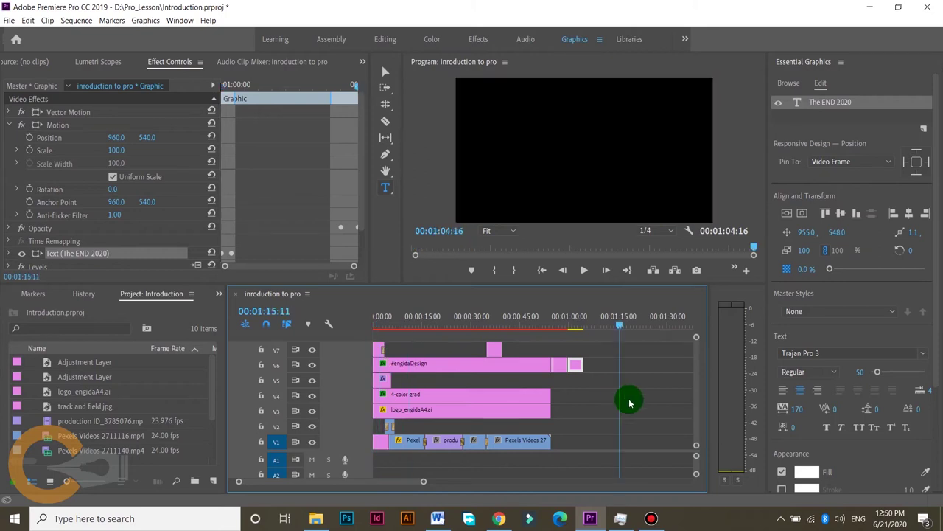
Step: Scroll the Essential Graphics templates down to Sports Transition and select it
{"action": "left_click", "coordinate": [789, 83]}
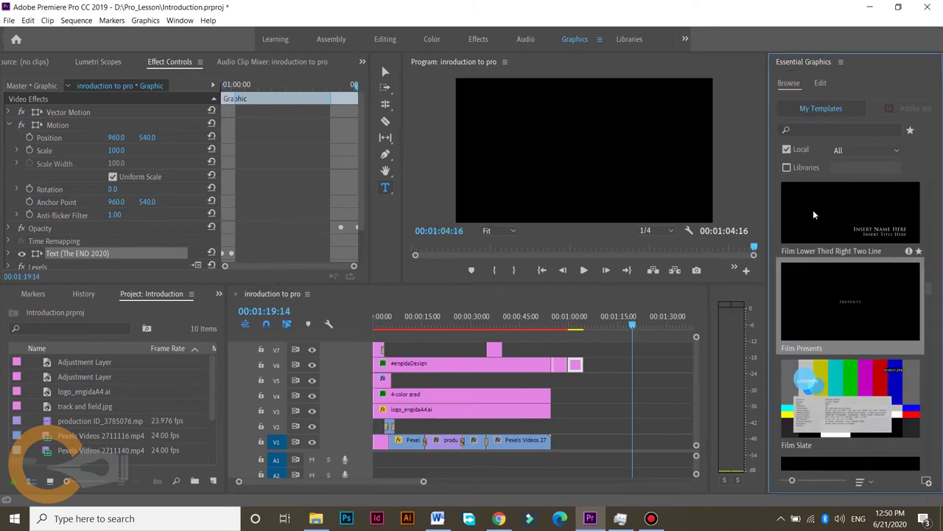
{"action": "scroll", "coordinate": [854, 303], "scroll_direction": "down", "scroll_amount": 5}
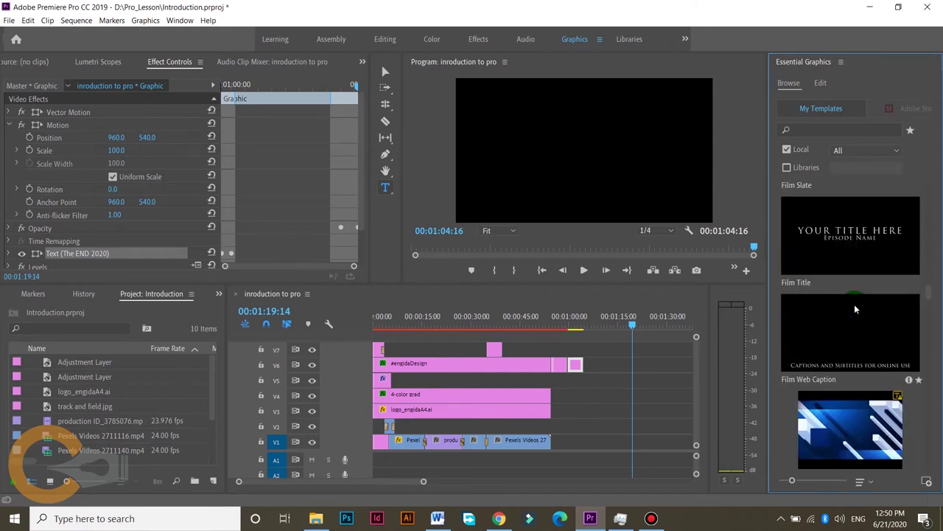
{"action": "scroll", "coordinate": [854, 303], "scroll_direction": "down", "scroll_amount": 1}
{"action": "scroll", "coordinate": [857, 302], "scroll_direction": "down", "scroll_amount": 3}
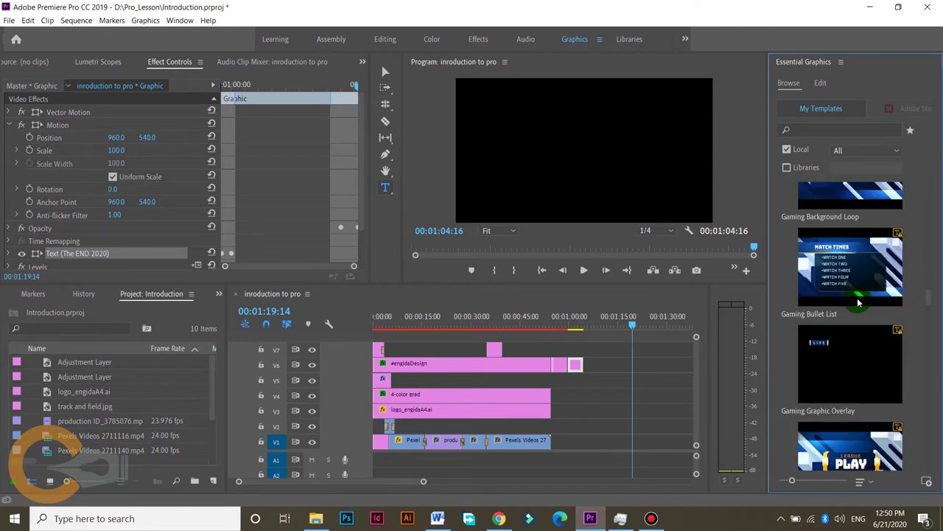
{"action": "scroll", "coordinate": [857, 303], "scroll_direction": "down", "scroll_amount": 1}
{"action": "scroll", "coordinate": [857, 303], "scroll_direction": "down", "scroll_amount": 3}
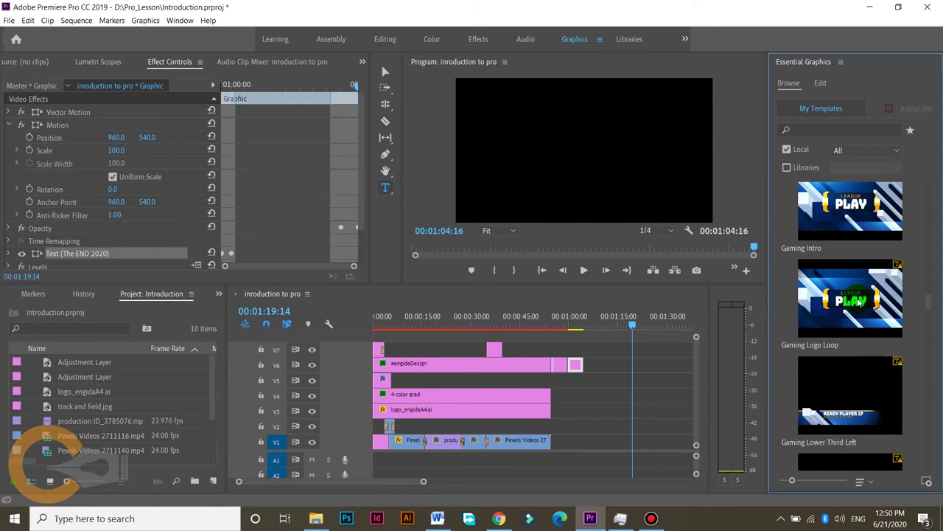
{"action": "scroll", "coordinate": [857, 301], "scroll_direction": "down", "scroll_amount": 1}
{"action": "scroll", "coordinate": [857, 301], "scroll_direction": "down", "scroll_amount": 1}
{"action": "scroll", "coordinate": [858, 300], "scroll_direction": "down", "scroll_amount": 1}
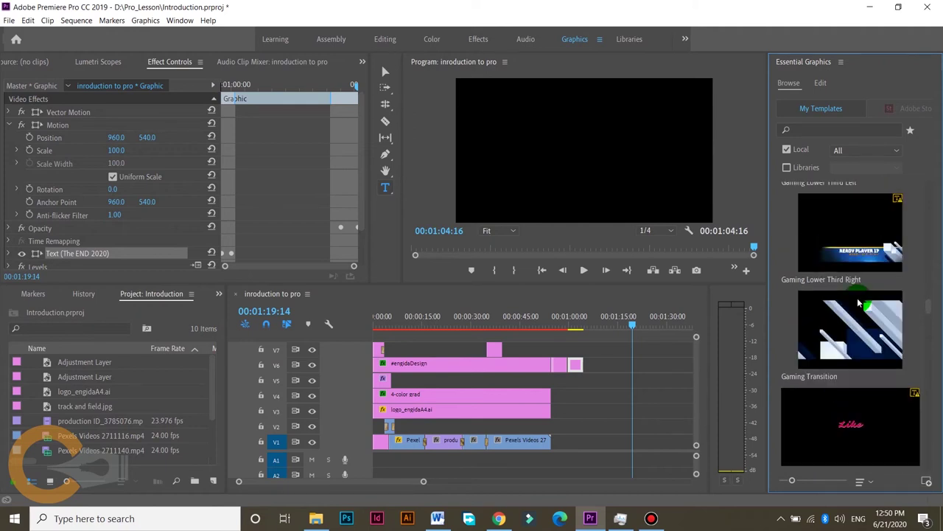
{"action": "scroll", "coordinate": [857, 301], "scroll_direction": "down", "scroll_amount": 1}
{"action": "scroll", "coordinate": [857, 298], "scroll_direction": "down", "scroll_amount": 2}
{"action": "scroll", "coordinate": [857, 297], "scroll_direction": "down", "scroll_amount": 2}
{"action": "scroll", "coordinate": [857, 298], "scroll_direction": "down", "scroll_amount": 2}
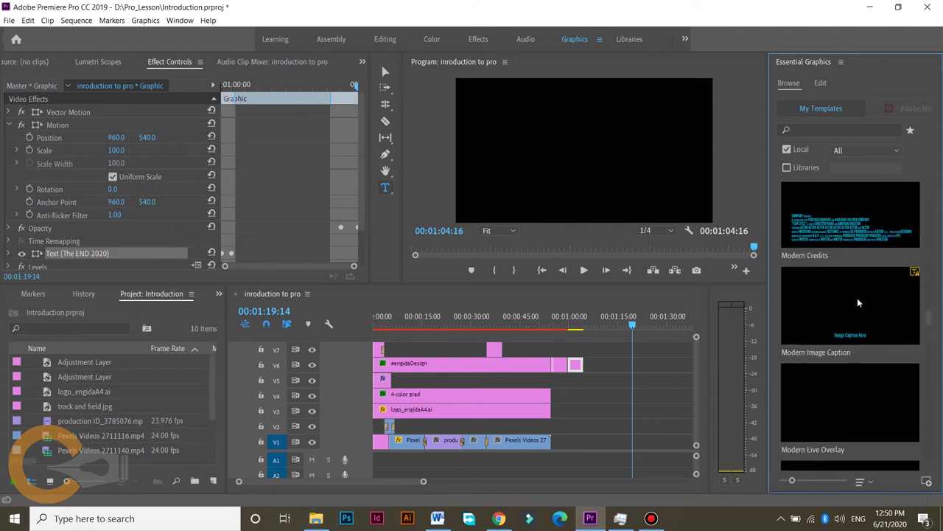
{"action": "scroll", "coordinate": [858, 298], "scroll_direction": "down", "scroll_amount": 2}
{"action": "scroll", "coordinate": [857, 298], "scroll_direction": "down", "scroll_amount": 2}
{"action": "scroll", "coordinate": [857, 297], "scroll_direction": "down", "scroll_amount": 2}
{"action": "scroll", "coordinate": [857, 301], "scroll_direction": "down", "scroll_amount": 2}
{"action": "scroll", "coordinate": [858, 300], "scroll_direction": "down", "scroll_amount": 2}
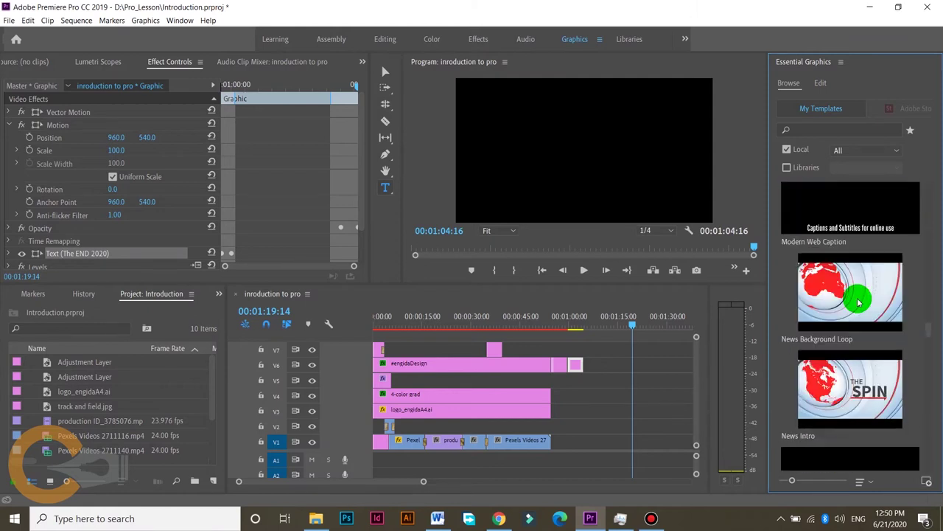
{"action": "scroll", "coordinate": [857, 301], "scroll_direction": "down", "scroll_amount": 2}
{"action": "scroll", "coordinate": [857, 301], "scroll_direction": "down", "scroll_amount": 2}
{"action": "scroll", "coordinate": [857, 301], "scroll_direction": "down", "scroll_amount": 2}
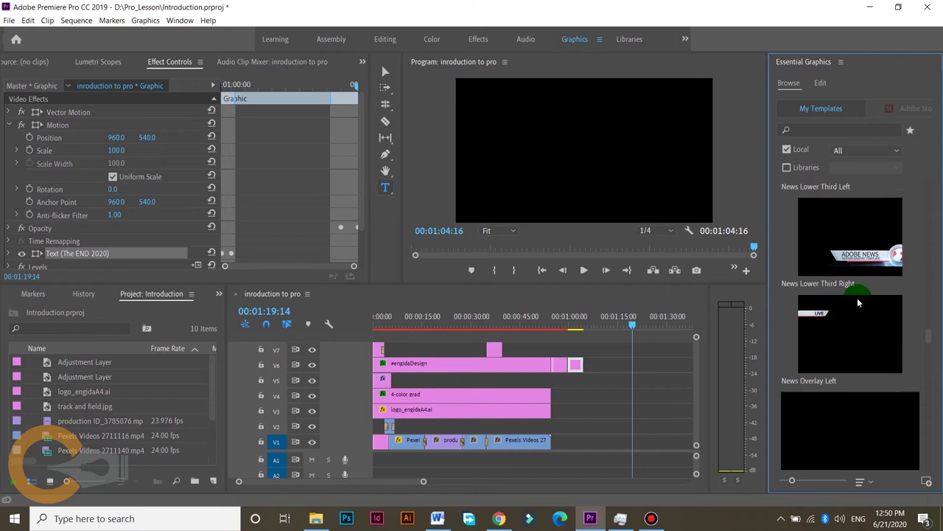
{"action": "scroll", "coordinate": [857, 300], "scroll_direction": "down", "scroll_amount": 2}
{"action": "scroll", "coordinate": [858, 301], "scroll_direction": "down", "scroll_amount": 2}
{"action": "scroll", "coordinate": [858, 302], "scroll_direction": "down", "scroll_amount": 2}
{"action": "scroll", "coordinate": [858, 302], "scroll_direction": "down", "scroll_amount": 2}
{"action": "scroll", "coordinate": [858, 302], "scroll_direction": "down", "scroll_amount": 2}
{"action": "scroll", "coordinate": [857, 302], "scroll_direction": "down", "scroll_amount": 2}
{"action": "scroll", "coordinate": [857, 301], "scroll_direction": "down", "scroll_amount": 1}
{"action": "scroll", "coordinate": [857, 301], "scroll_direction": "down", "scroll_amount": 2}
{"action": "scroll", "coordinate": [857, 297], "scroll_direction": "up", "scroll_amount": 1}
{"action": "left_click", "coordinate": [866, 311]}
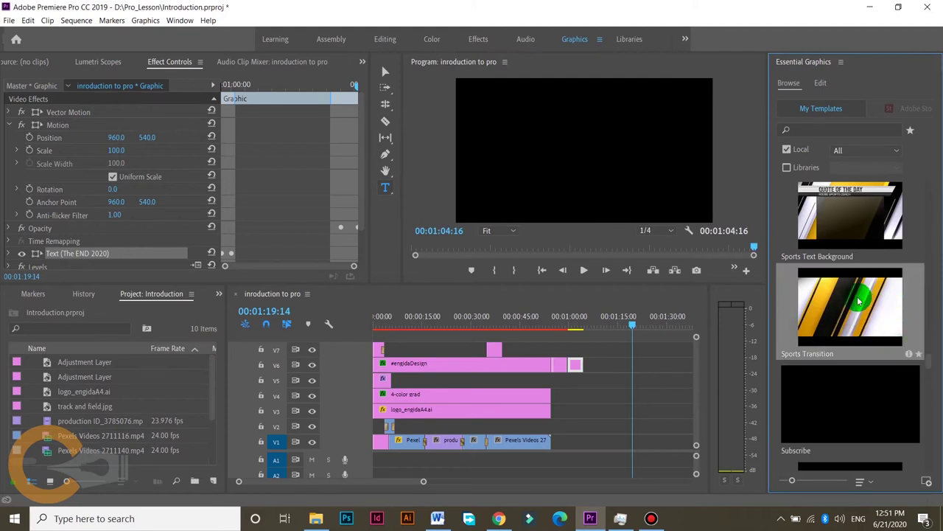
Step: Place the Sports Transition graphic on V7 at about 00:00:53 and zoom the timeline in
{"action": "mouse_move", "coordinate": [830, 327]}
{"action": "left_mouse_down"}
{"action": "mouse_move", "coordinate": [553, 377]}
{"action": "mouse_move", "coordinate": [554, 353]}
{"action": "left_mouse_up"}
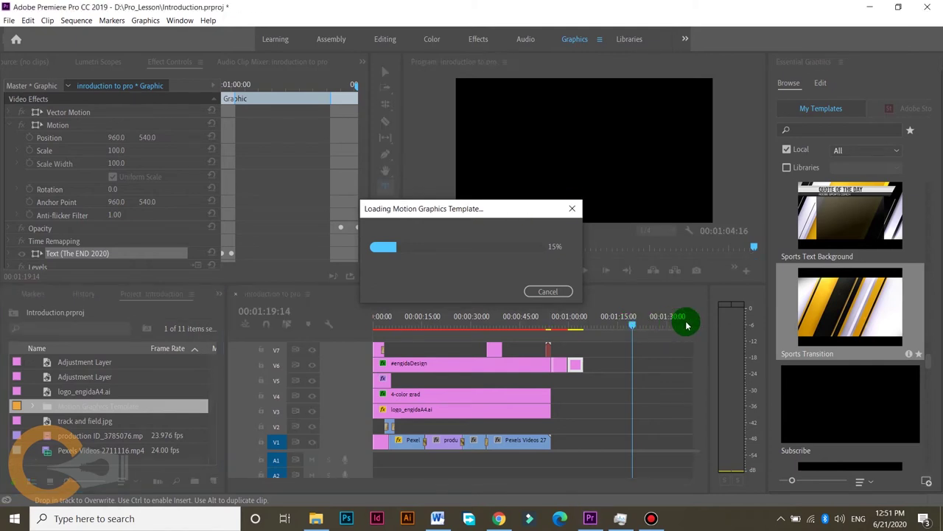
{"action": "mouse_move", "coordinate": [630, 323]}
{"action": "left_mouse_down"}
{"action": "mouse_move", "coordinate": [540, 337]}
{"action": "mouse_move", "coordinate": [547, 338]}
{"action": "left_mouse_up"}
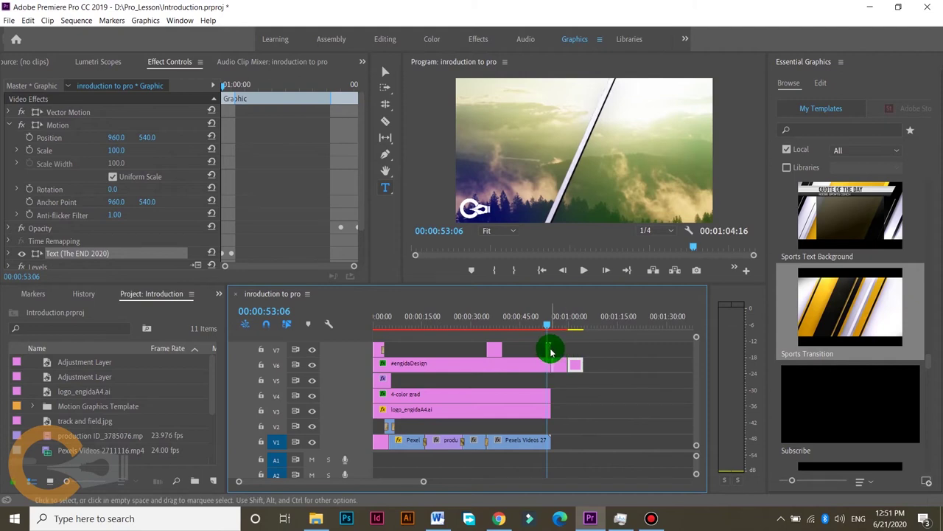
{"action": "left_click_drag", "start_coordinate": [551, 350], "coordinate": [558, 354]}
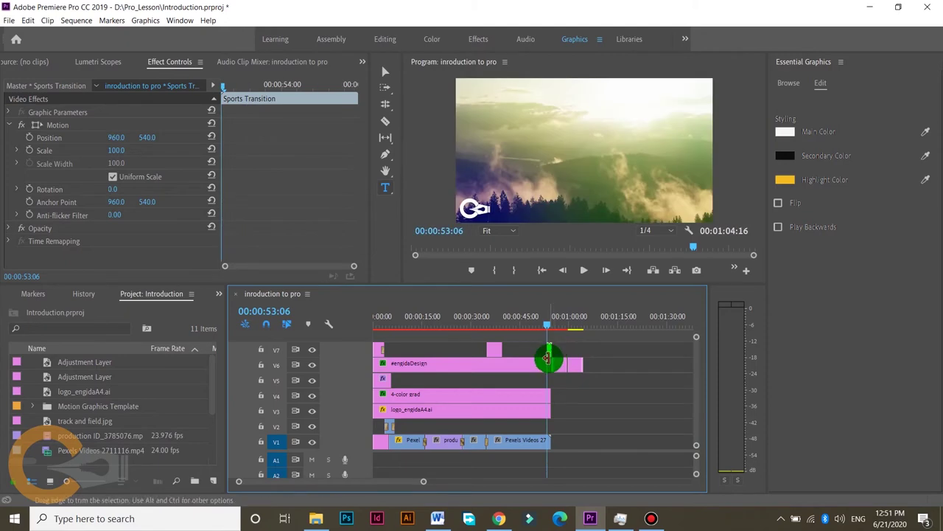
{"action": "left_click_drag", "start_coordinate": [423, 482], "coordinate": [381, 479]}
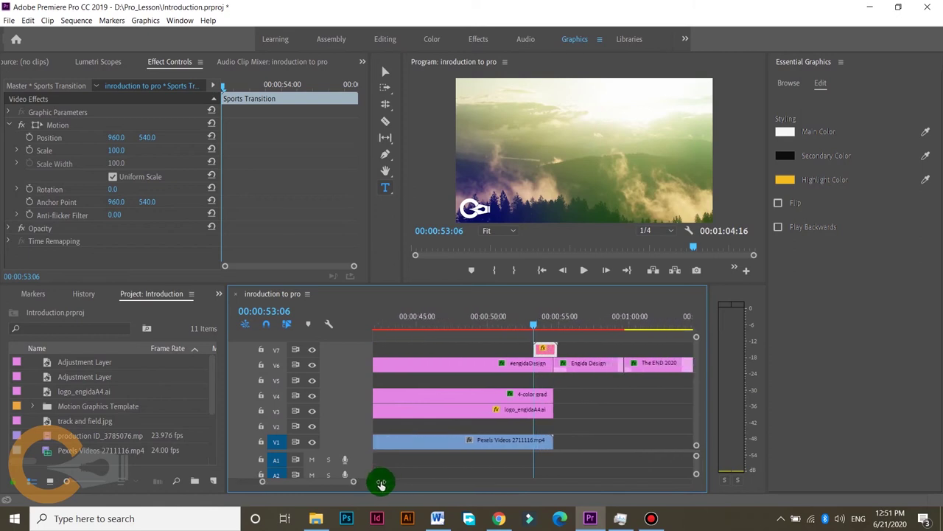
Step: Nudge the Sports Transition clip slightly later and preview it past 00:00:55
{"action": "left_click", "coordinate": [553, 351]}
{"action": "left_click_drag", "start_coordinate": [549, 355], "coordinate": [562, 357]}
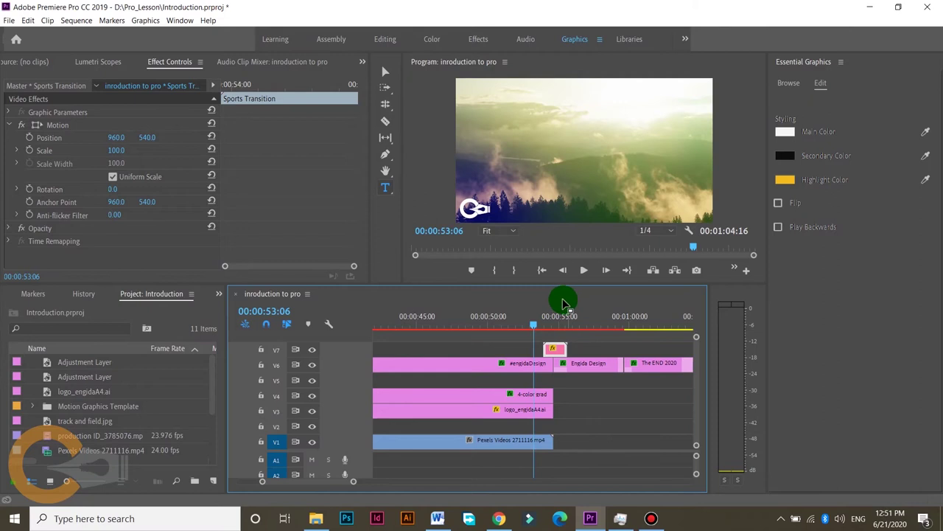
{"action": "mouse_move", "coordinate": [535, 326]}
{"action": "left_mouse_down"}
{"action": "mouse_move", "coordinate": [561, 332]}
{"action": "mouse_move", "coordinate": [554, 328]}
{"action": "left_mouse_up"}
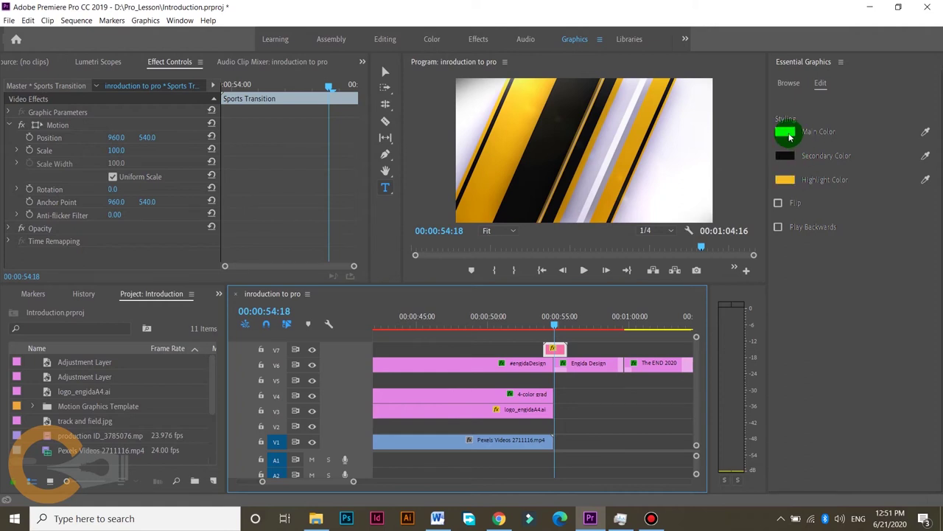
Step: Recolour the Sports Transition with a dark green main colour, blue highlight and white secondary colour
{"action": "left_click", "coordinate": [787, 133]}
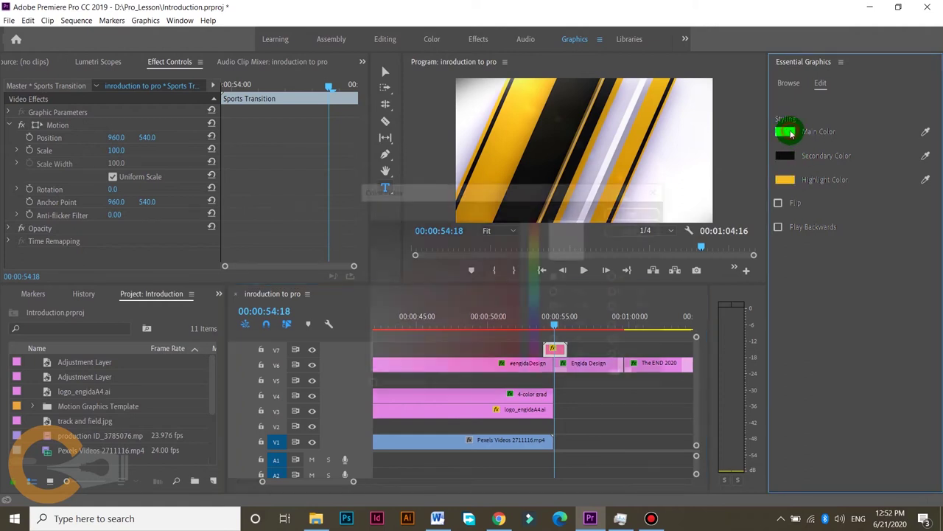
{"action": "left_click", "coordinate": [535, 278]}
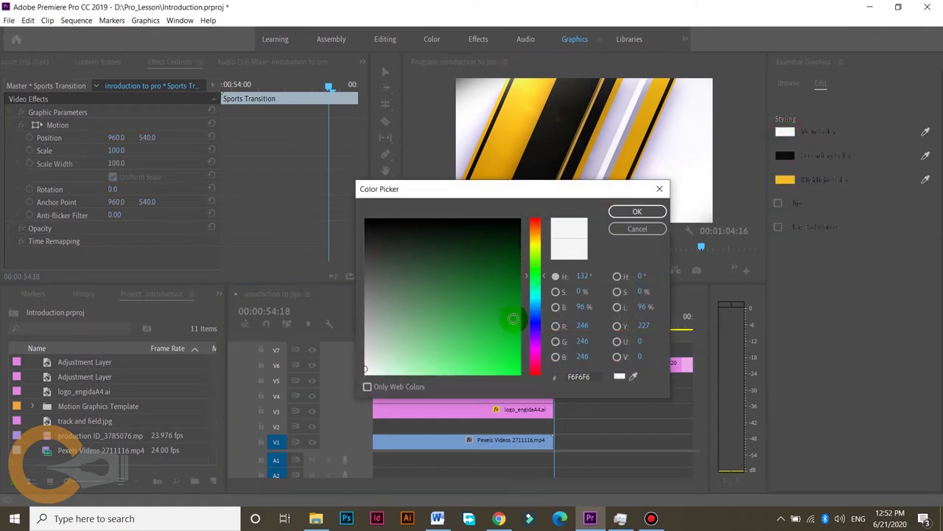
{"action": "left_click_drag", "start_coordinate": [510, 316], "coordinate": [512, 289]}
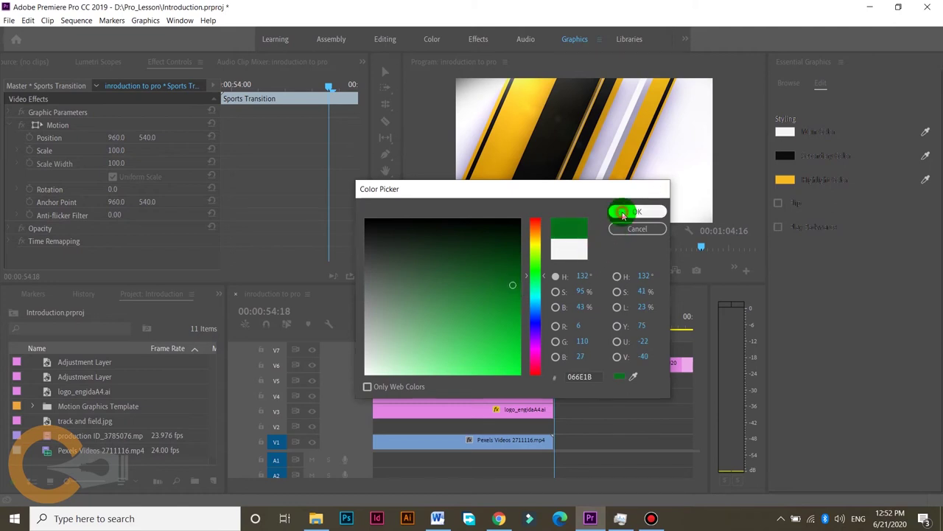
{"action": "left_click", "coordinate": [626, 212]}
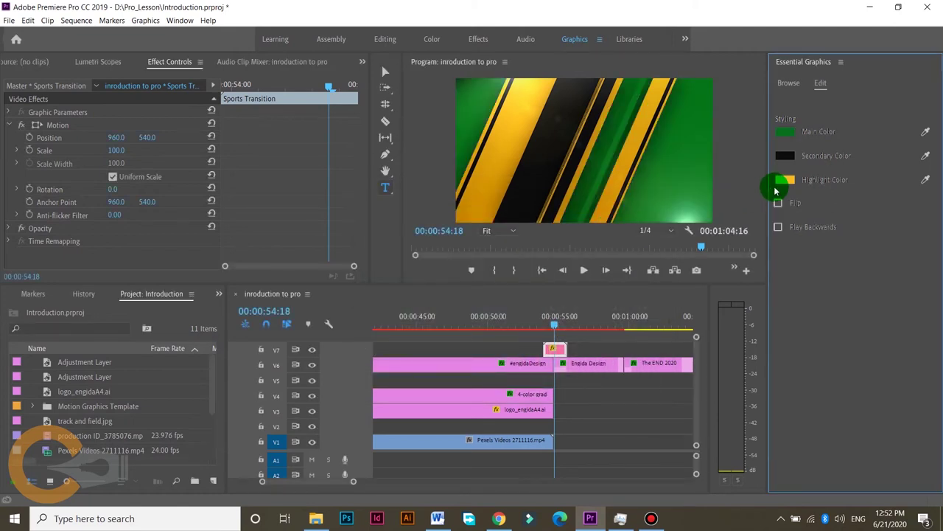
{"action": "left_click", "coordinate": [785, 181]}
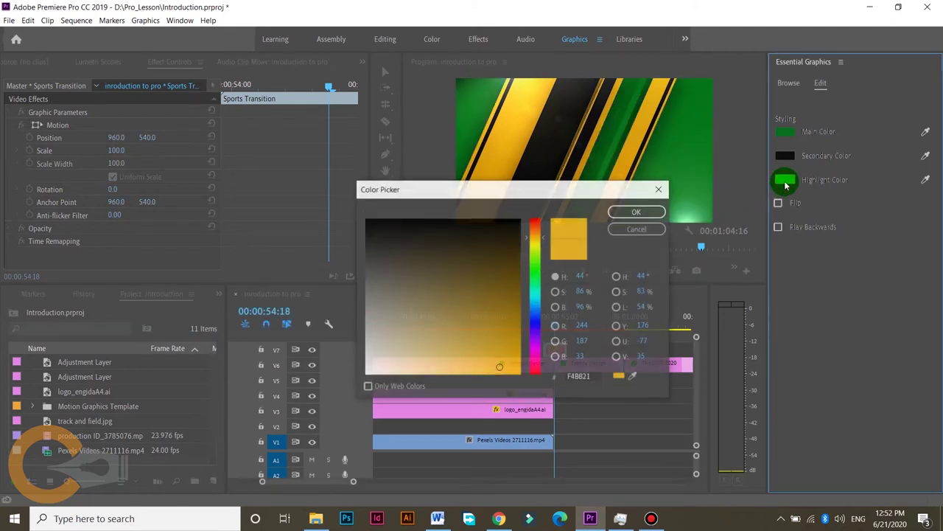
{"action": "left_click", "coordinate": [538, 319]}
{"action": "left_click", "coordinate": [633, 213]}
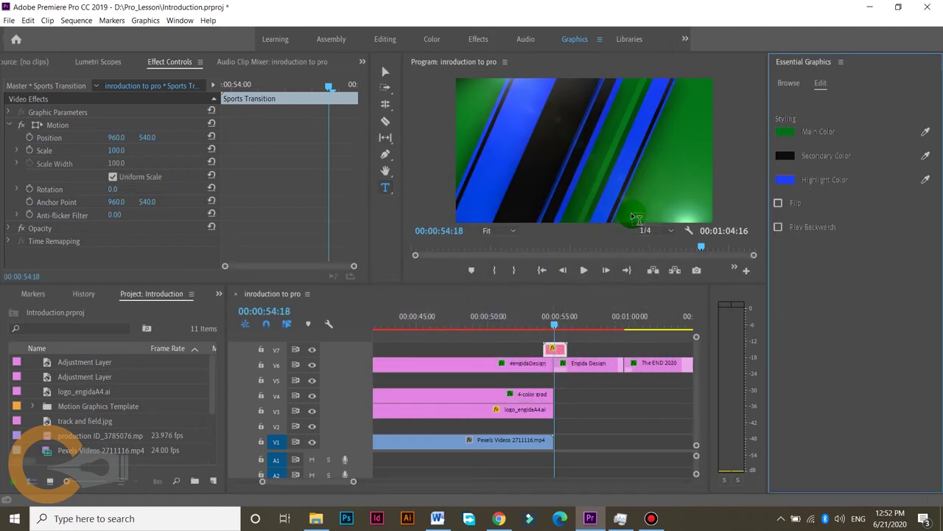
{"action": "left_click", "coordinate": [792, 157]}
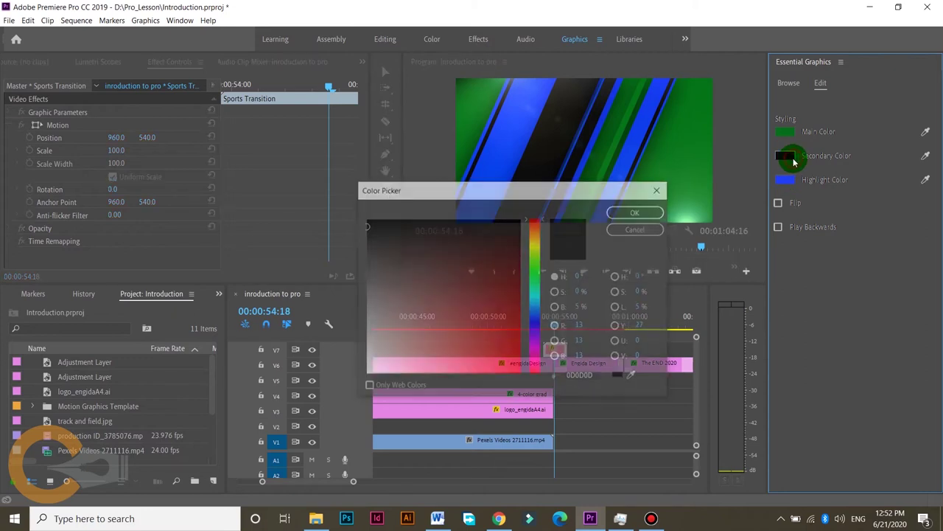
{"action": "left_click", "coordinate": [366, 372]}
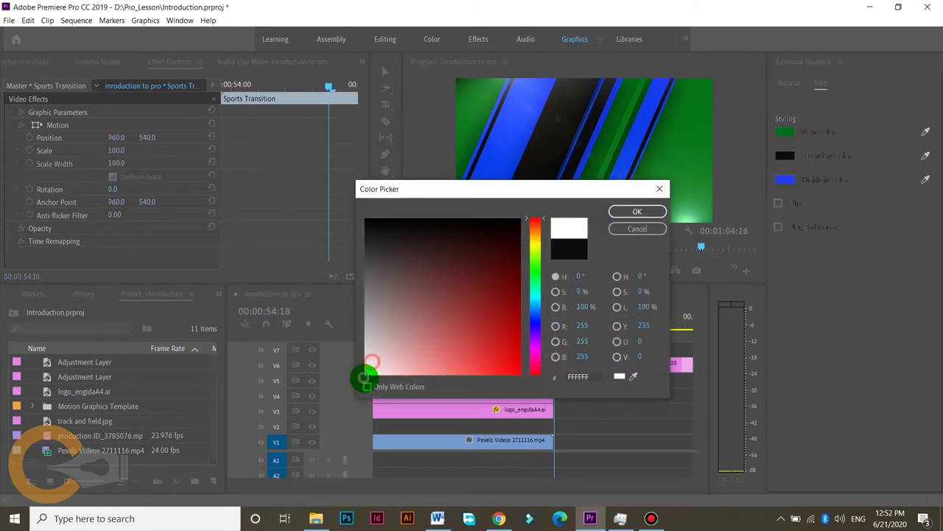
{"action": "left_click", "coordinate": [628, 211]}
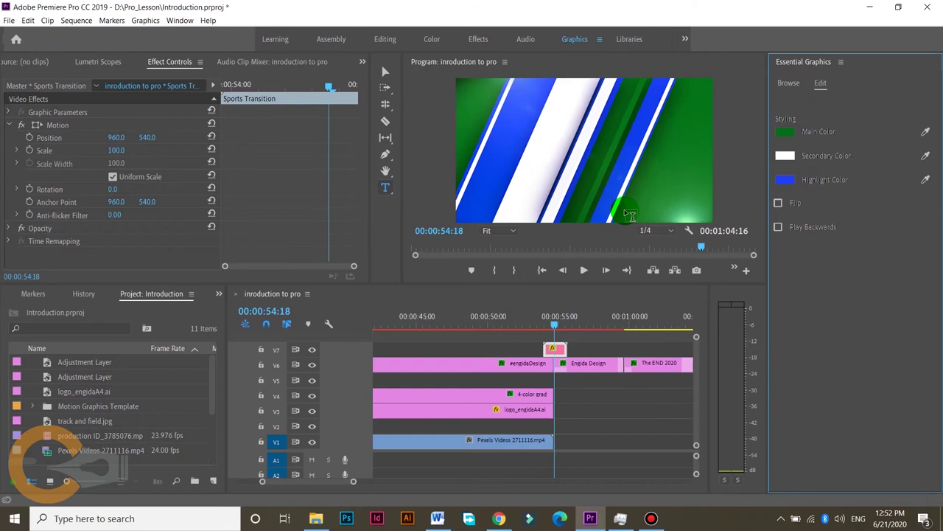
{"action": "left_click", "coordinate": [558, 330]}
{"action": "mouse_move", "coordinate": [558, 328]}
{"action": "left_mouse_down"}
{"action": "mouse_move", "coordinate": [544, 327]}
{"action": "mouse_move", "coordinate": [570, 329]}
{"action": "mouse_move", "coordinate": [527, 338]}
{"action": "mouse_move", "coordinate": [580, 333]}
{"action": "left_mouse_up"}
Step: Drag the Sports Logo Loop template onto V7 after the Captions clip, around 00:00:40
{"action": "mouse_move", "coordinate": [555, 337]}
{"action": "left_mouse_down"}
{"action": "mouse_move", "coordinate": [640, 338]}
{"action": "mouse_move", "coordinate": [551, 350]}
{"action": "mouse_move", "coordinate": [383, 338]}
{"action": "left_mouse_up"}
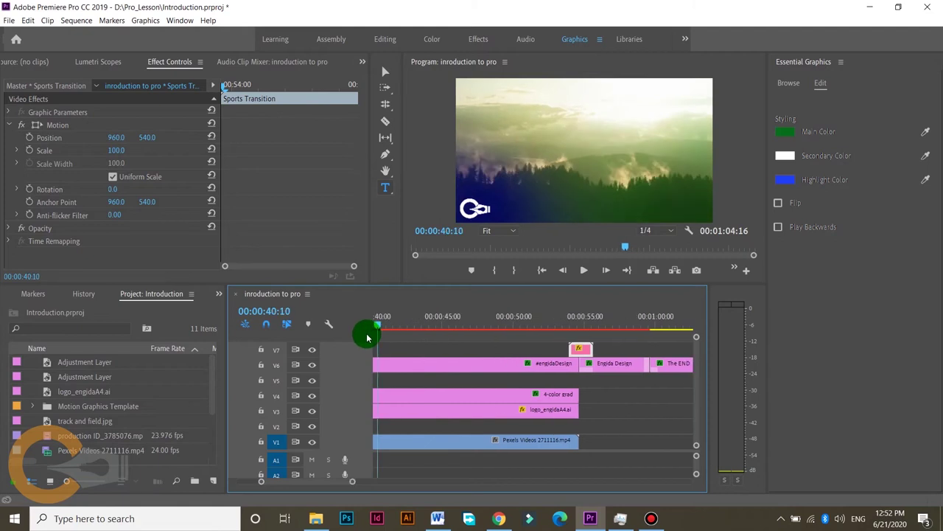
{"action": "left_click_drag", "start_coordinate": [374, 336], "coordinate": [425, 337]}
{"action": "left_click", "coordinate": [788, 82]}
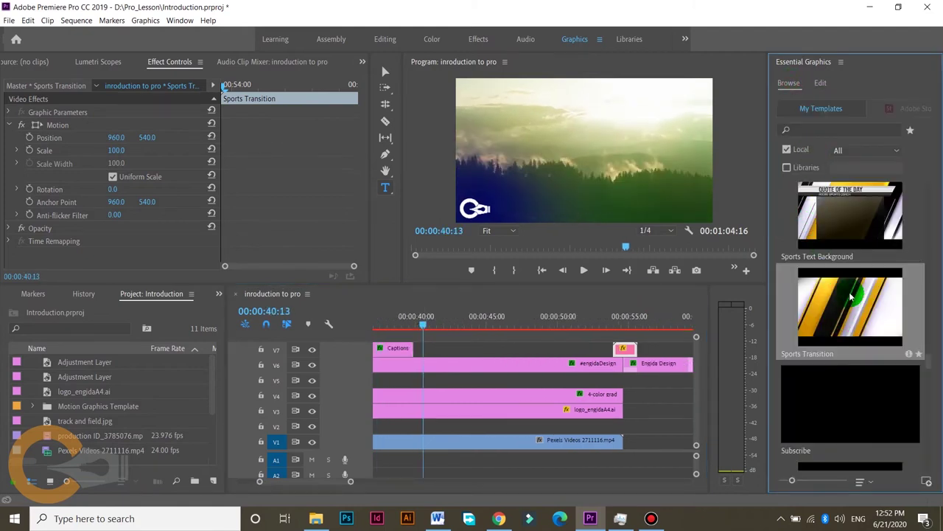
{"action": "scroll", "coordinate": [849, 292], "scroll_direction": "down", "scroll_amount": 3}
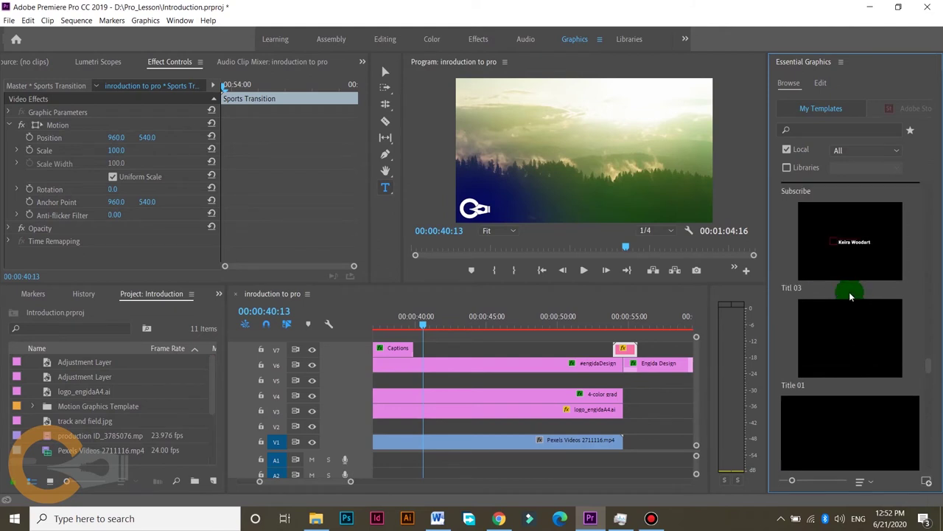
{"action": "scroll", "coordinate": [850, 292], "scroll_direction": "up", "scroll_amount": 5}
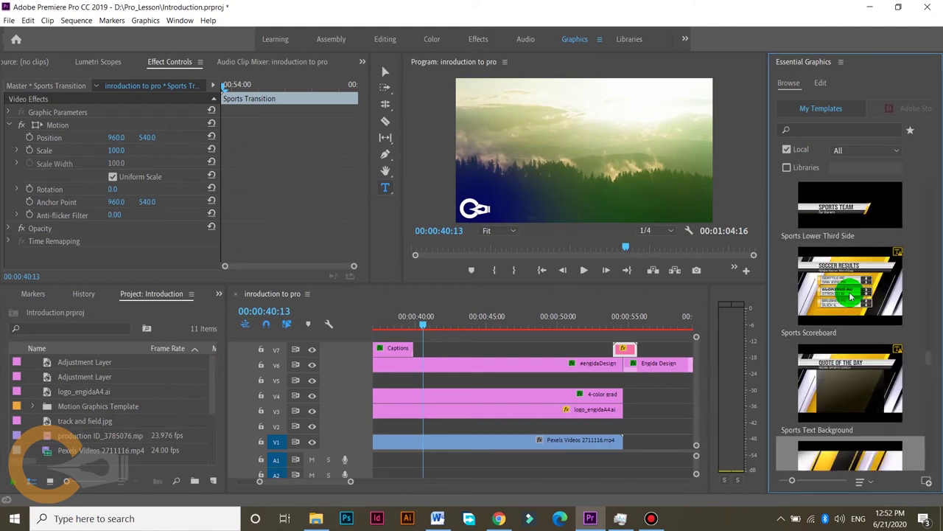
{"action": "scroll", "coordinate": [849, 292], "scroll_direction": "up", "scroll_amount": 1}
{"action": "scroll", "coordinate": [895, 259], "scroll_direction": "up", "scroll_amount": 1}
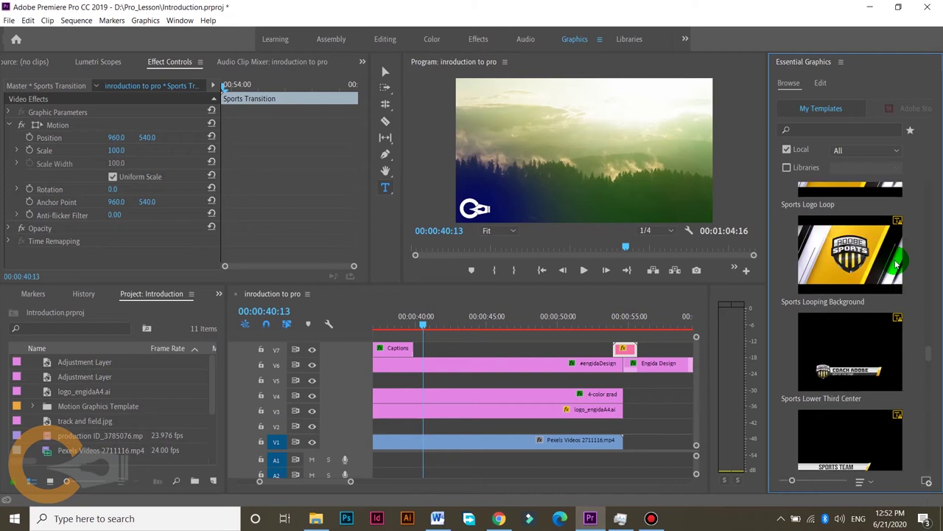
{"action": "scroll", "coordinate": [895, 259], "scroll_direction": "up", "scroll_amount": 1}
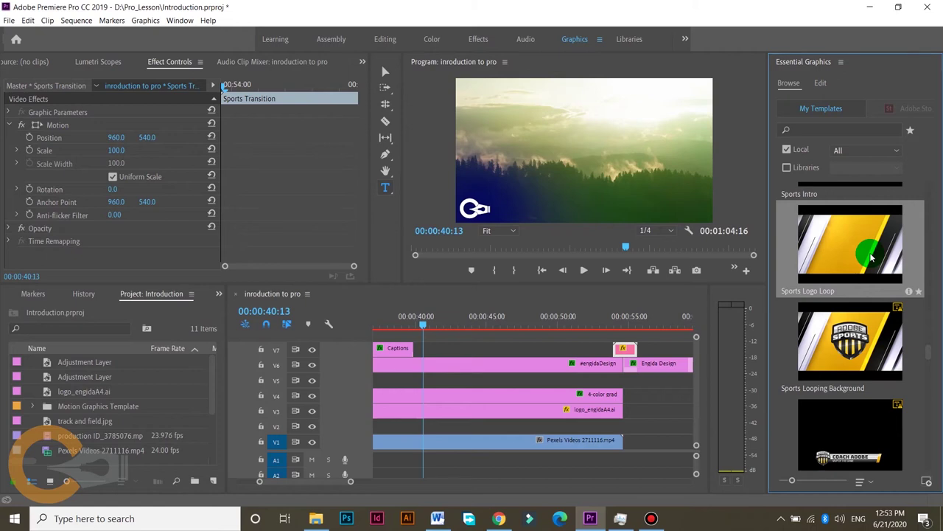
{"action": "left_click_drag", "start_coordinate": [871, 255], "coordinate": [432, 348]}
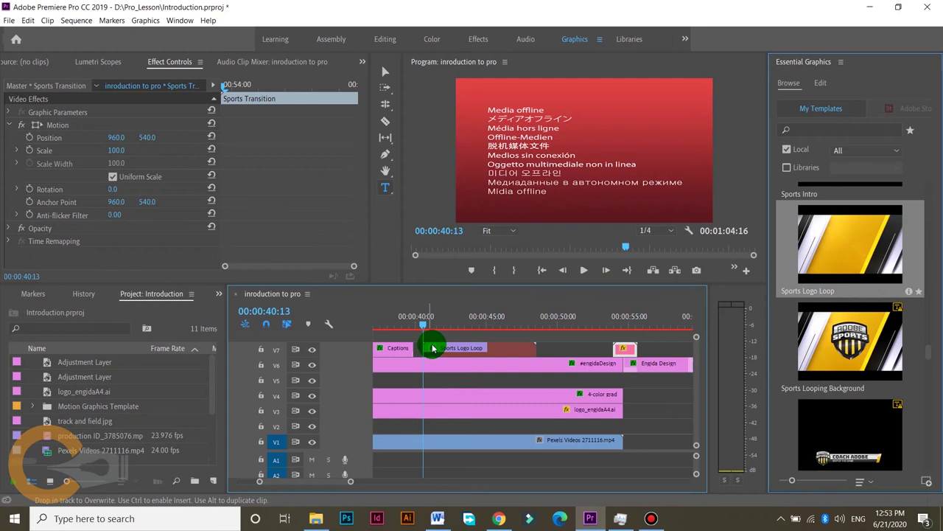
{"action": "mouse_move", "coordinate": [425, 330]}
{"action": "left_mouse_down"}
{"action": "mouse_move", "coordinate": [537, 333]}
{"action": "mouse_move", "coordinate": [455, 333]}
{"action": "left_mouse_up"}
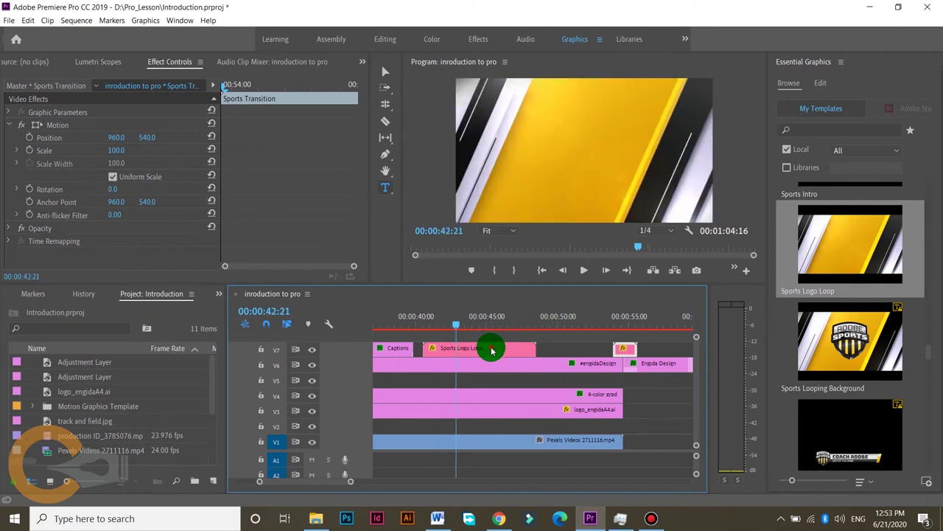
Step: Set the Sports Logo Loop clip's Opacity blend mode to Screen
{"action": "left_click", "coordinate": [492, 347]}
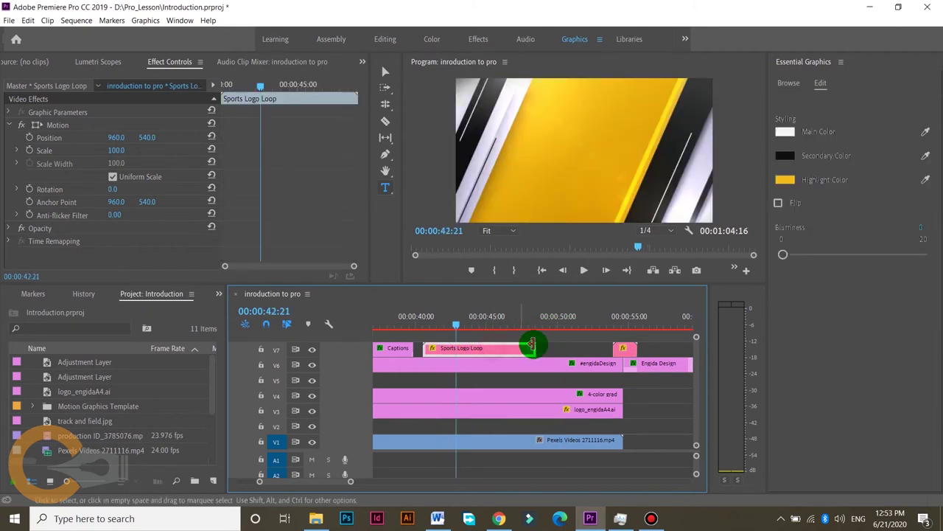
{"action": "left_click", "coordinate": [11, 125]}
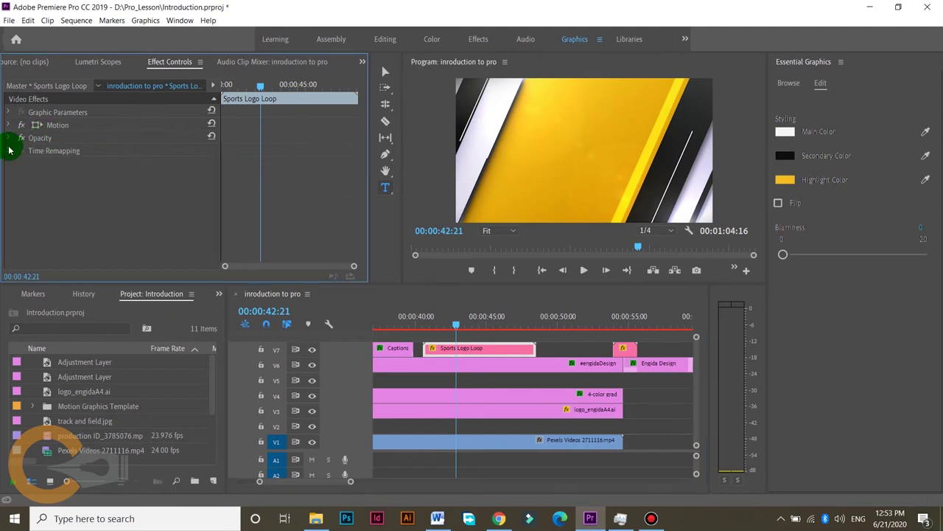
{"action": "left_click", "coordinate": [11, 126]}
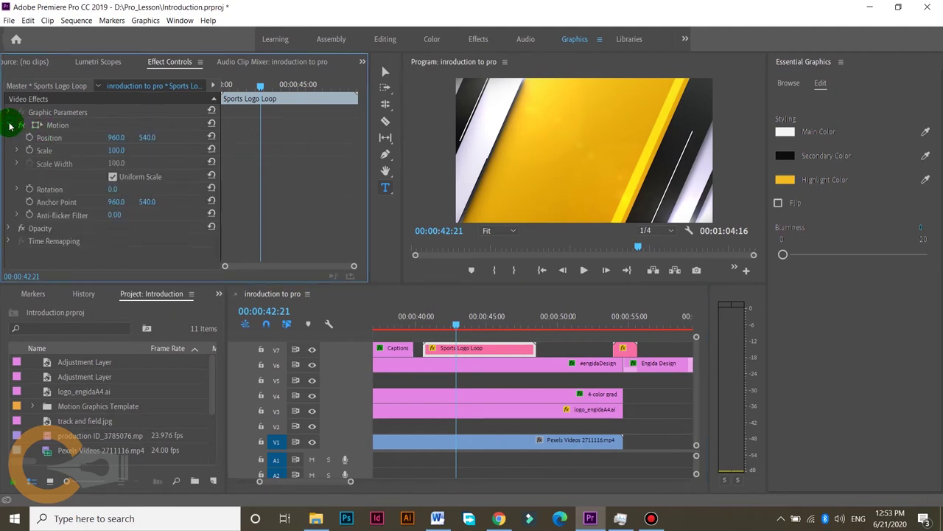
{"action": "left_click", "coordinate": [10, 126]}
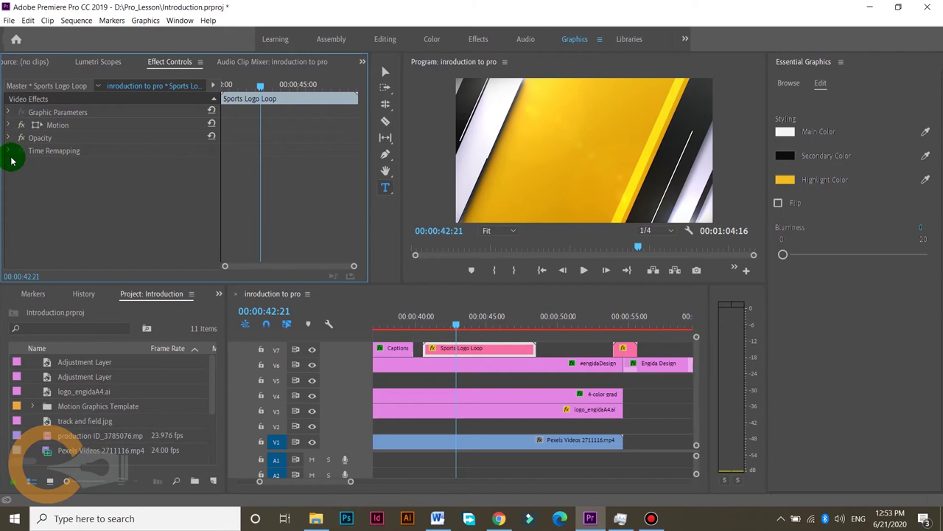
{"action": "left_click", "coordinate": [115, 168]}
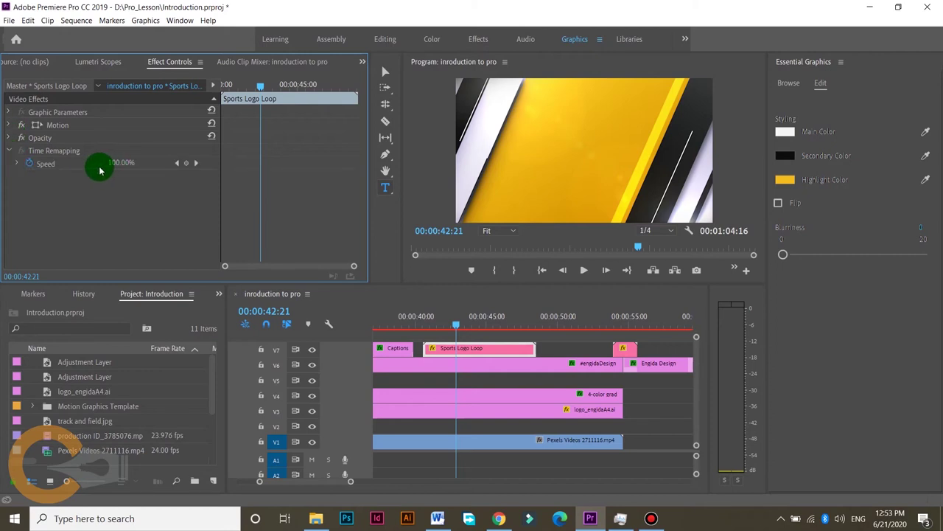
{"action": "left_click", "coordinate": [11, 146]}
{"action": "left_click", "coordinate": [10, 140]}
{"action": "left_click", "coordinate": [103, 168]}
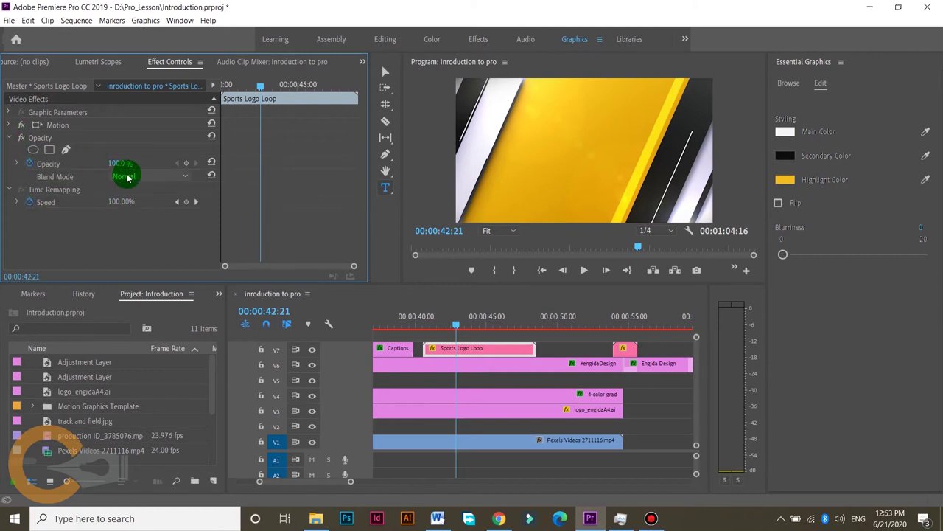
{"action": "left_click", "coordinate": [127, 178]}
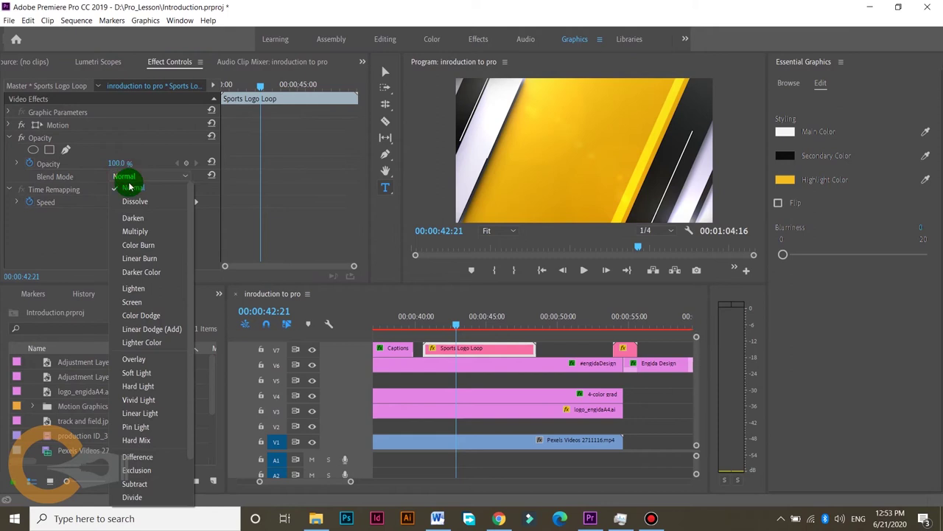
{"action": "left_click", "coordinate": [144, 302]}
Step: Scrub back and forth to preview the screened logo loop over the landscape footage
{"action": "left_click", "coordinate": [454, 328]}
{"action": "left_click_drag", "start_coordinate": [455, 327], "coordinate": [417, 328]}
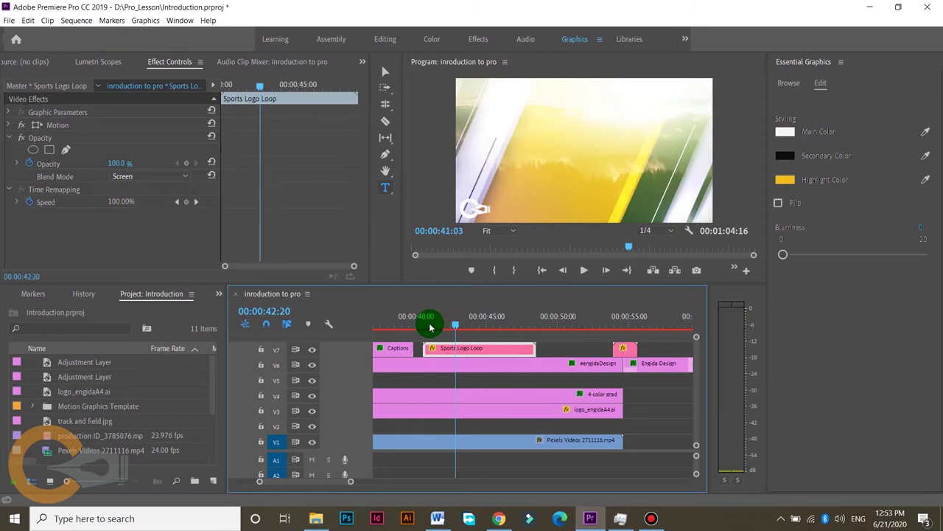
{"action": "mouse_move", "coordinate": [423, 328]}
{"action": "left_mouse_down"}
{"action": "mouse_move", "coordinate": [459, 327]}
{"action": "mouse_move", "coordinate": [409, 328]}
{"action": "left_mouse_up"}
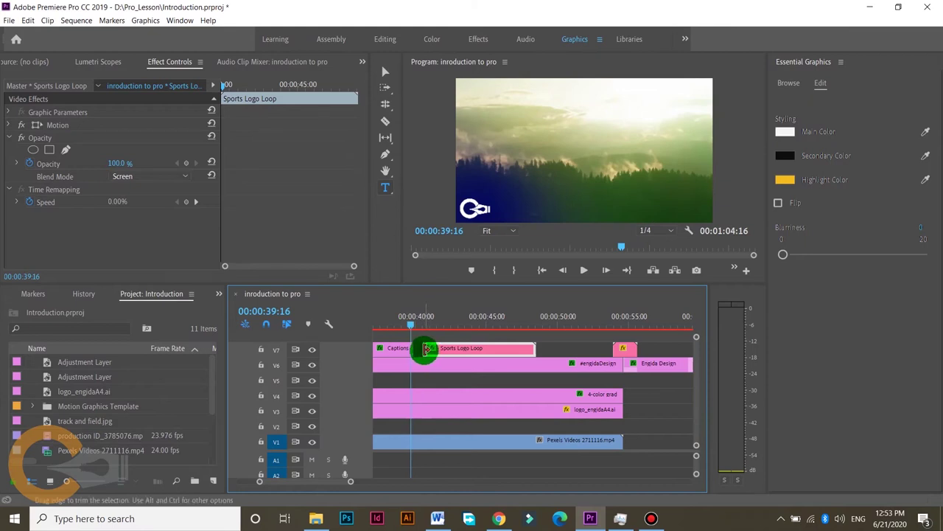
Step: Apply default Cross Dissolve transitions to both ends of the Sports Logo Loop clip and preview them
{"action": "right_click", "coordinate": [425, 349]}
{"action": "left_click", "coordinate": [452, 419]}
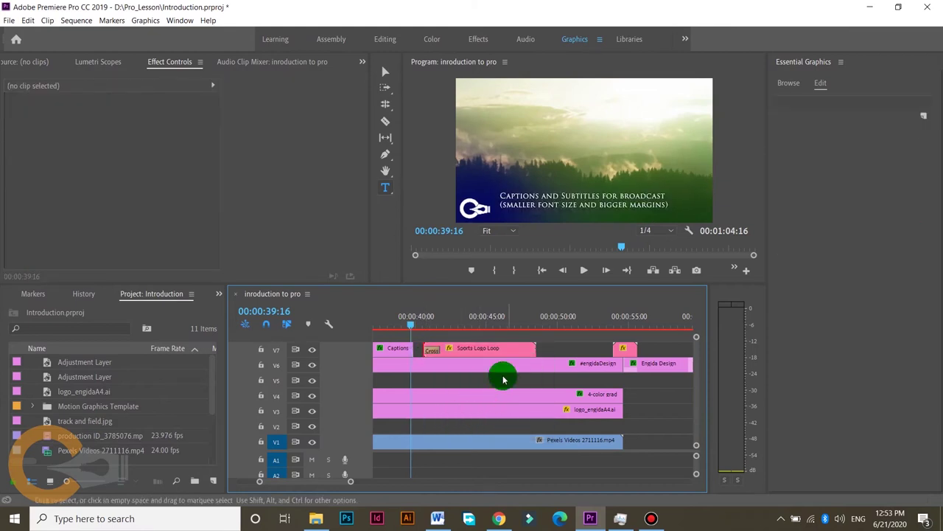
{"action": "right_click", "coordinate": [534, 347]}
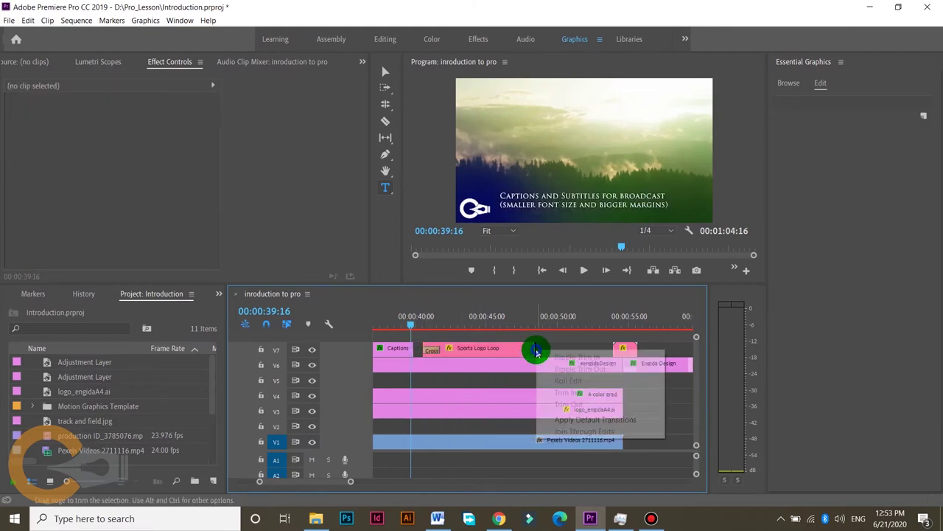
{"action": "left_click", "coordinate": [561, 420]}
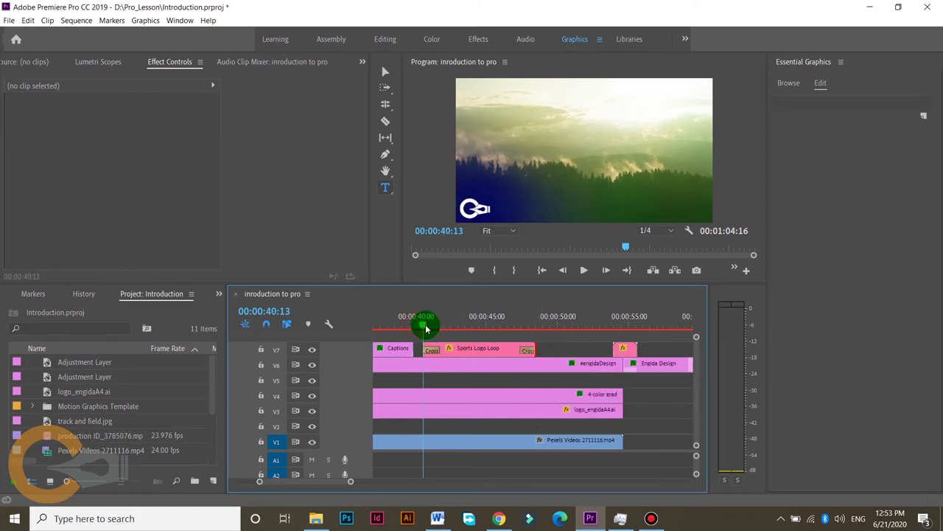
{"action": "mouse_move", "coordinate": [413, 328]}
{"action": "left_mouse_down"}
{"action": "mouse_move", "coordinate": [534, 331]}
{"action": "mouse_move", "coordinate": [478, 344]}
{"action": "left_mouse_up"}
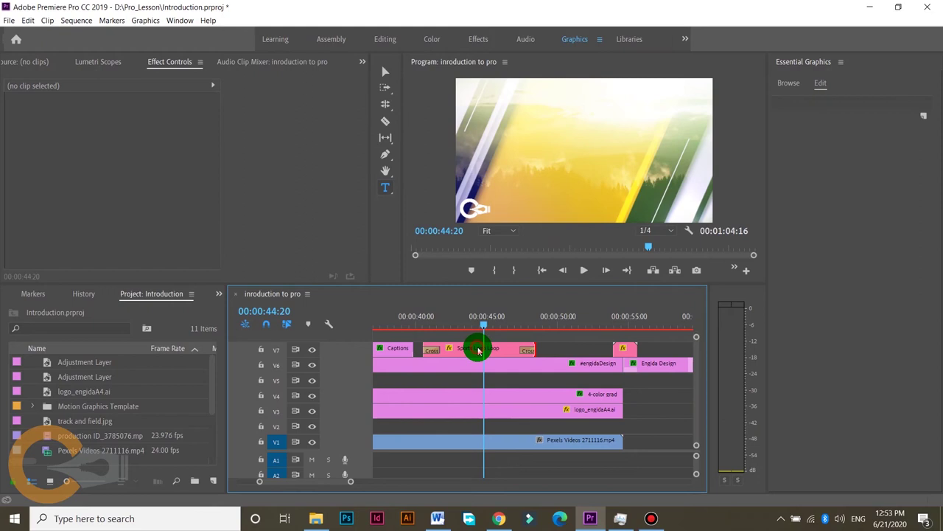
Step: Change the Sports Logo Loop's Highlight Color to green and Secondary Color to bright blue 0B7BFE
{"action": "left_click", "coordinate": [478, 350]}
{"action": "left_click", "coordinate": [785, 179]}
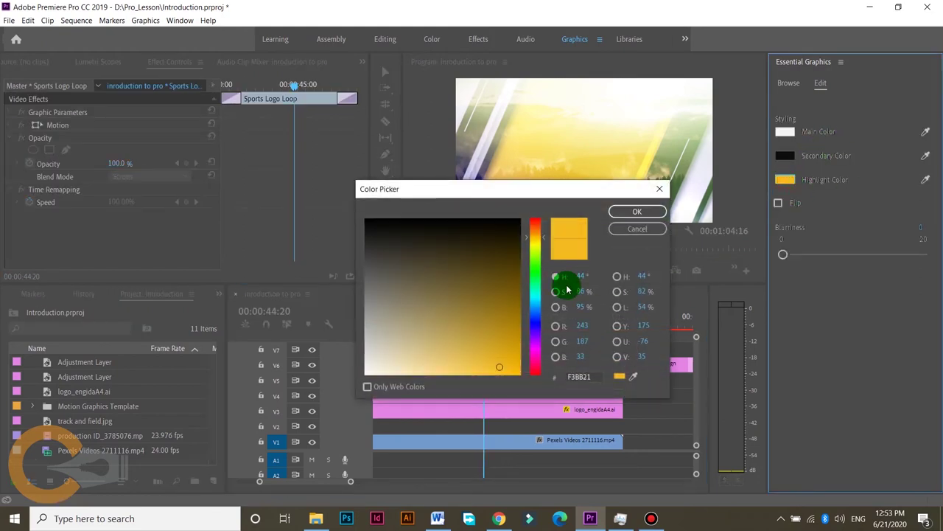
{"action": "left_click", "coordinate": [536, 282]}
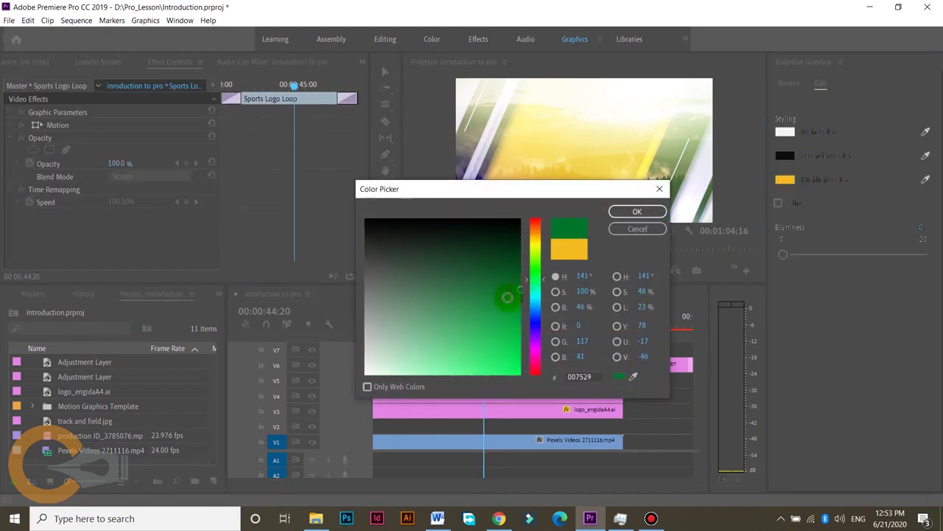
{"action": "left_click", "coordinate": [627, 212]}
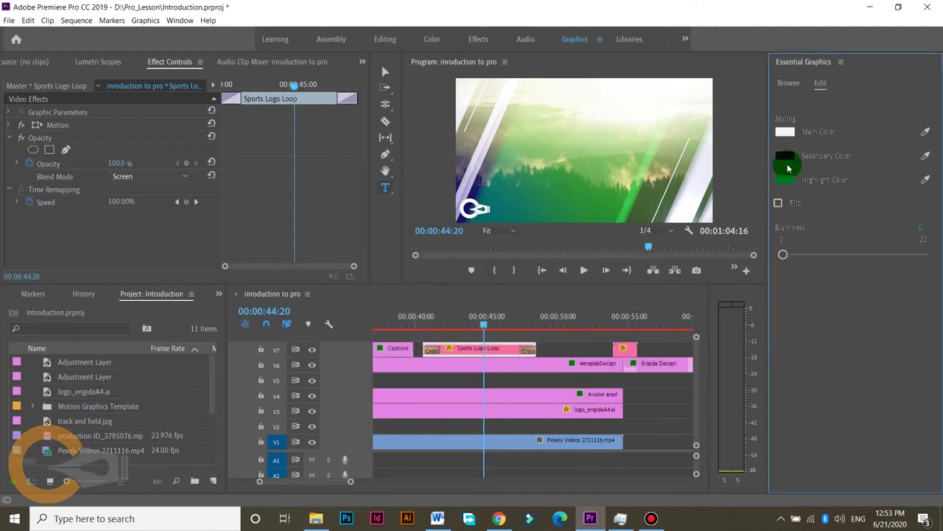
{"action": "left_click", "coordinate": [786, 157]}
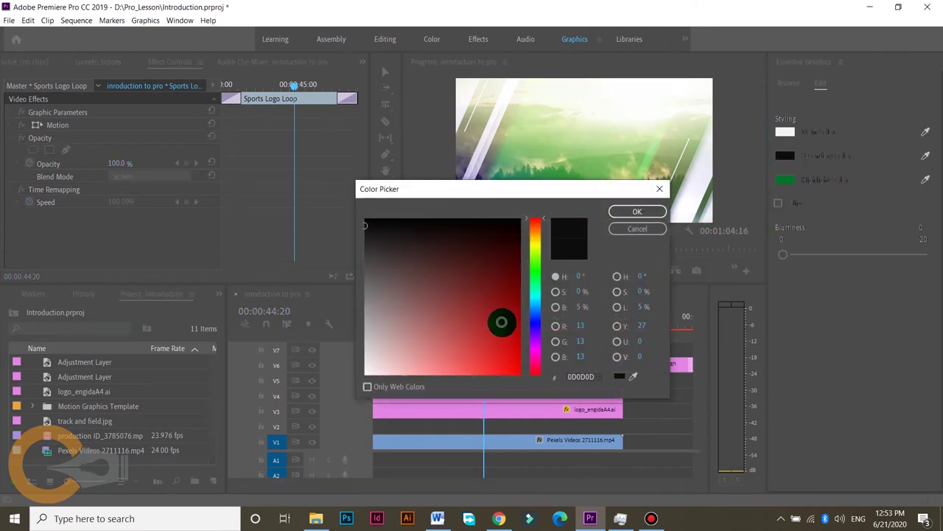
{"action": "left_click", "coordinate": [537, 313]}
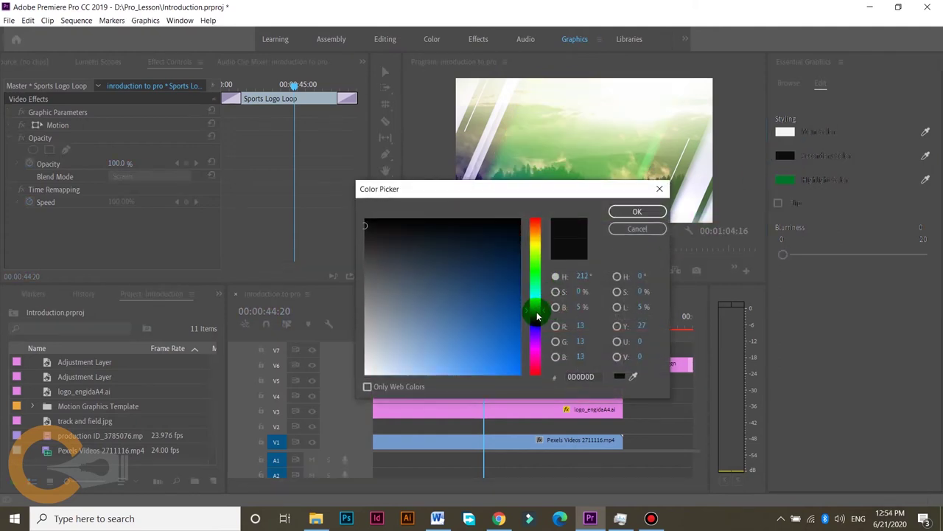
{"action": "left_click", "coordinate": [514, 374]}
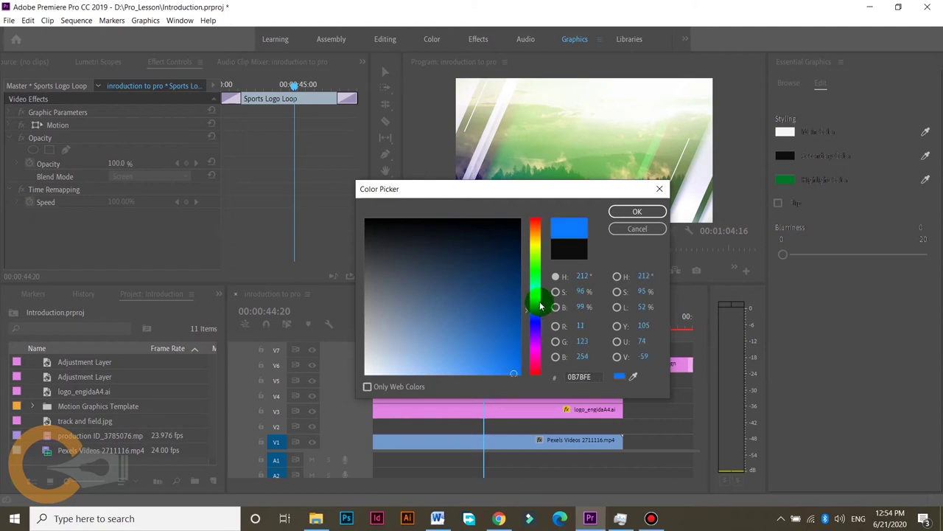
{"action": "left_click", "coordinate": [651, 211]}
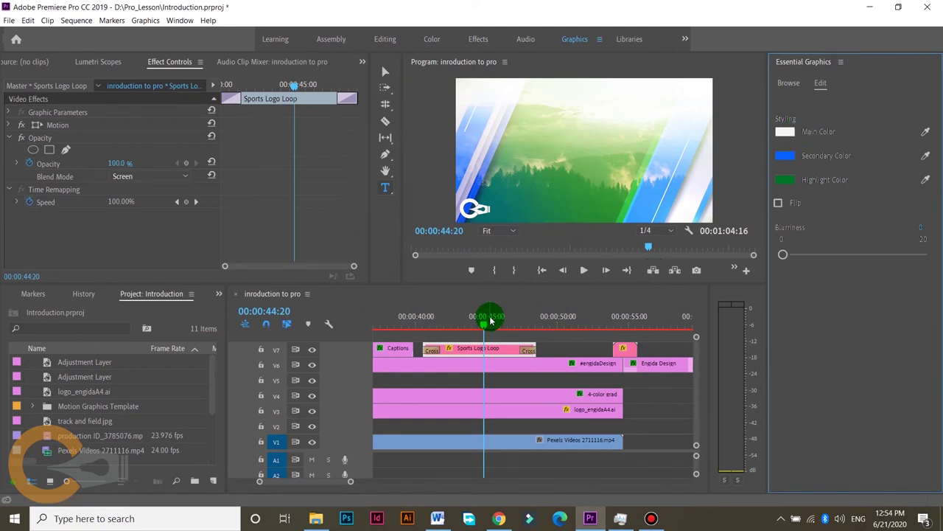
{"action": "left_click_drag", "start_coordinate": [484, 329], "coordinate": [370, 329]}
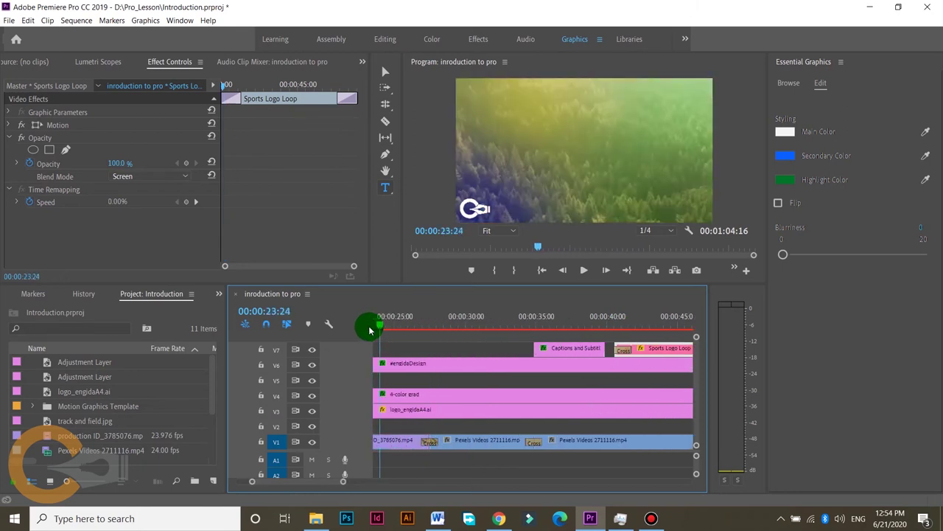
Step: Return the playhead to about 00:00:03:21 and zoom the timeline out to the full 1:04 sequence
{"action": "left_click_drag", "start_coordinate": [370, 330], "coordinate": [453, 351]}
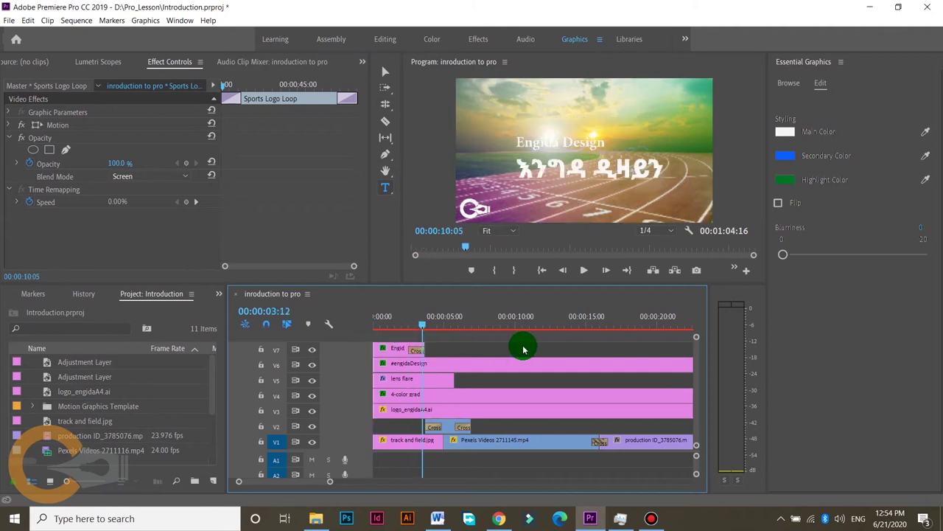
{"action": "left_click", "coordinate": [431, 365]}
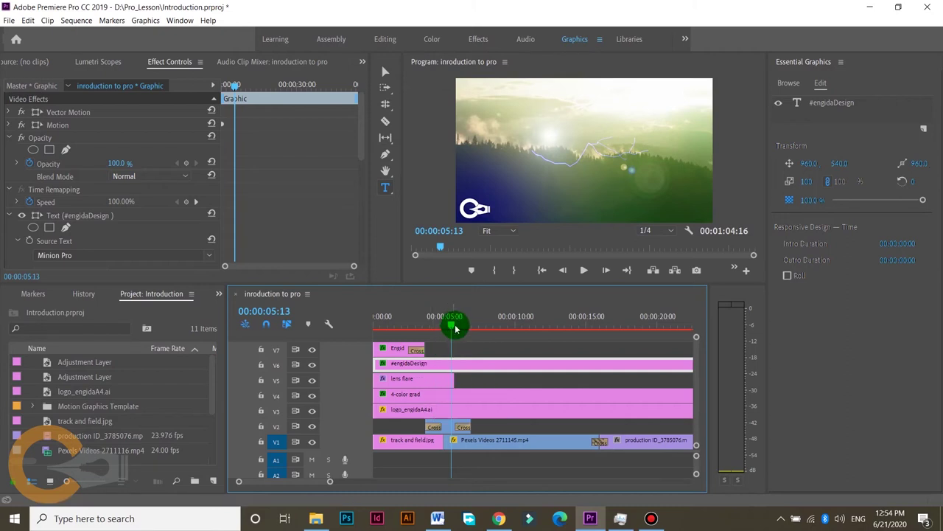
{"action": "left_click_drag", "start_coordinate": [455, 326], "coordinate": [428, 327]}
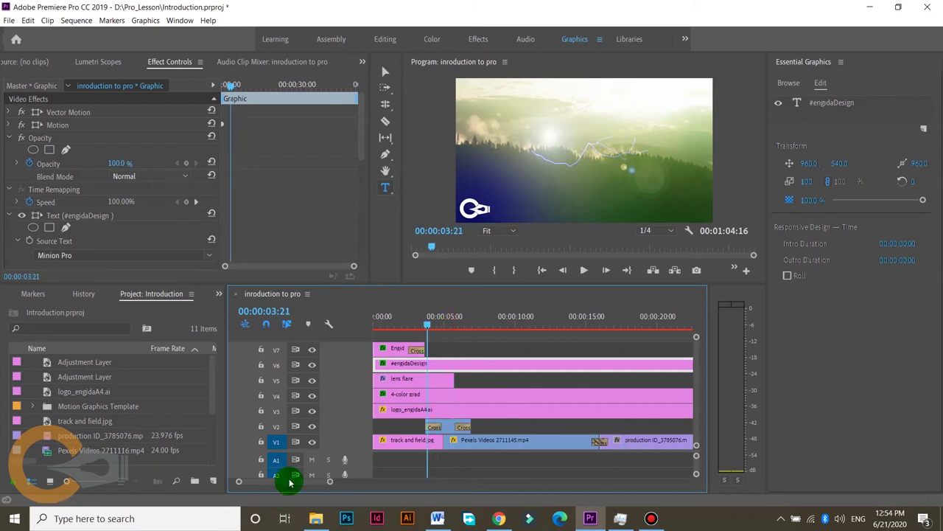
{"action": "left_click_drag", "start_coordinate": [332, 484], "coordinate": [439, 488]}
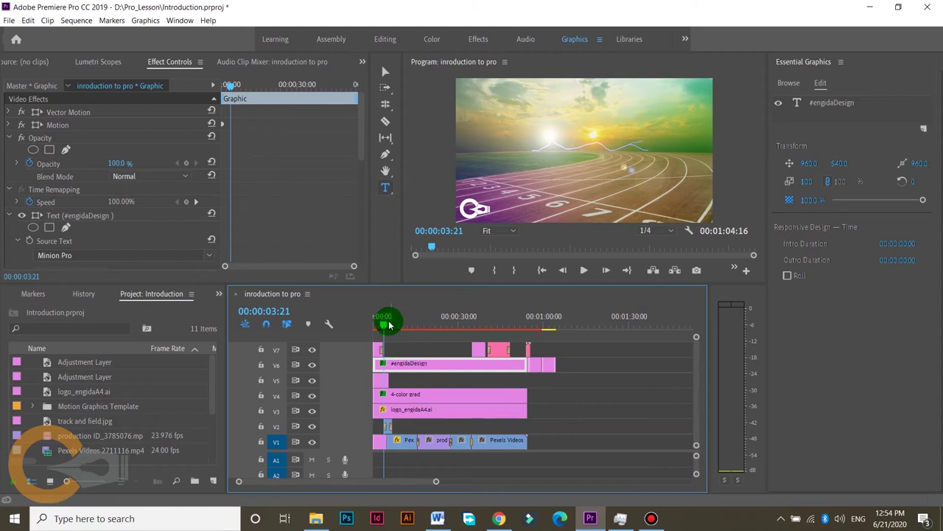
Step: Toggle the V5 lens flare track off and on to compare, then drag the clip's end toward 10 seconds
{"action": "left_click", "coordinate": [381, 381]}
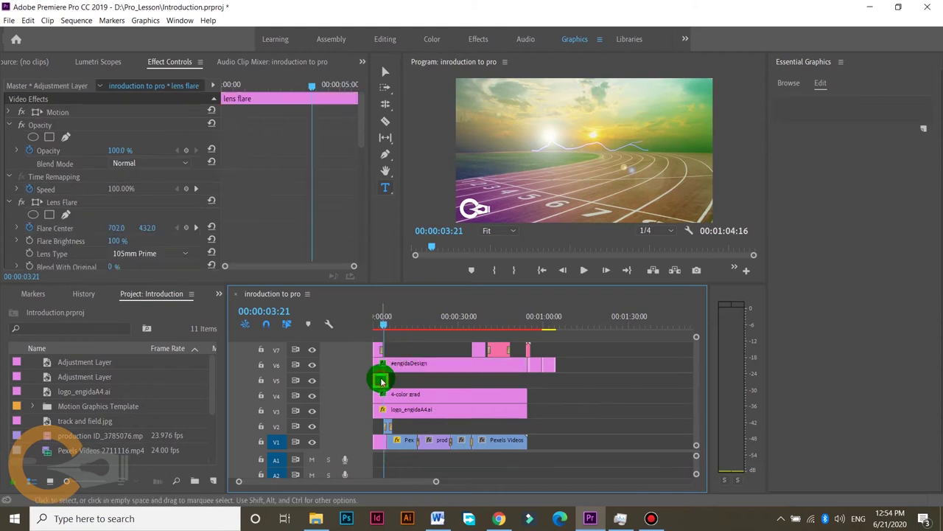
{"action": "left_click", "coordinate": [383, 325]}
{"action": "left_click_drag", "start_coordinate": [373, 326], "coordinate": [377, 330]}
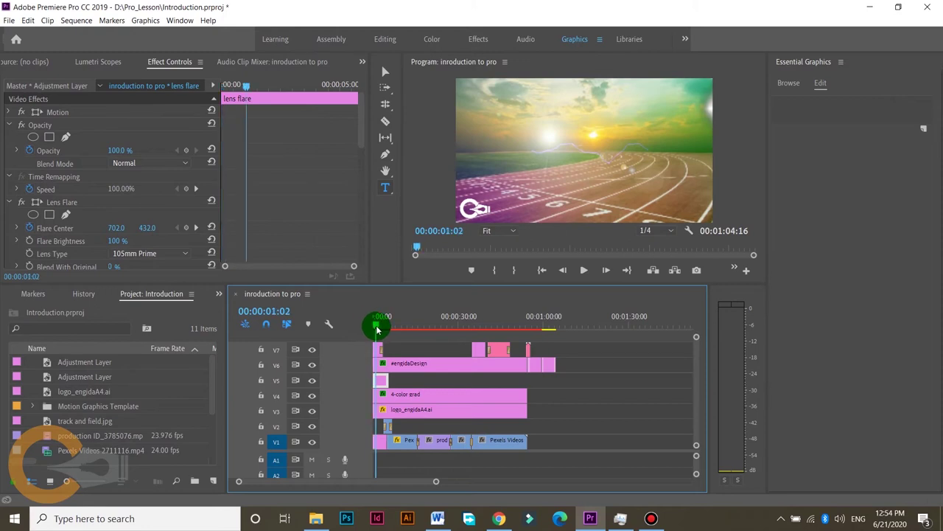
{"action": "left_click", "coordinate": [319, 379]}
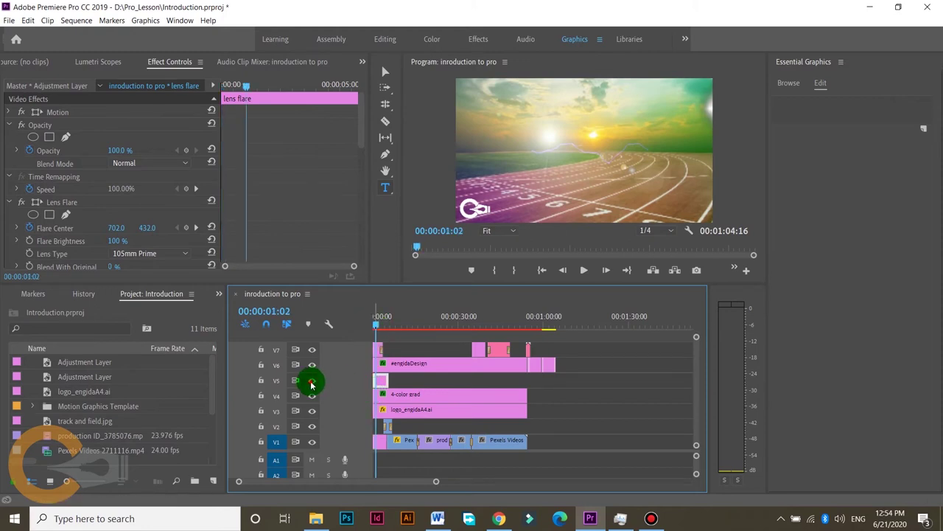
{"action": "left_click", "coordinate": [311, 382]}
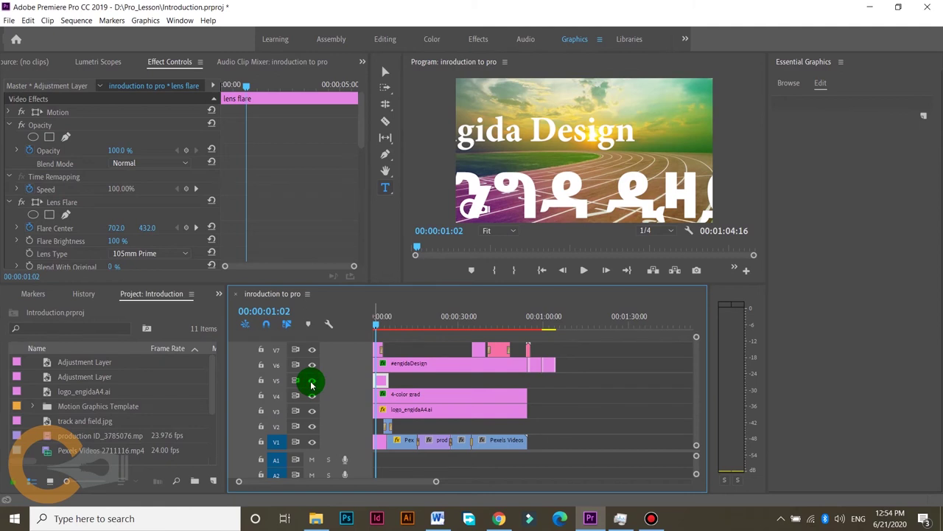
{"action": "left_click", "coordinate": [311, 383]}
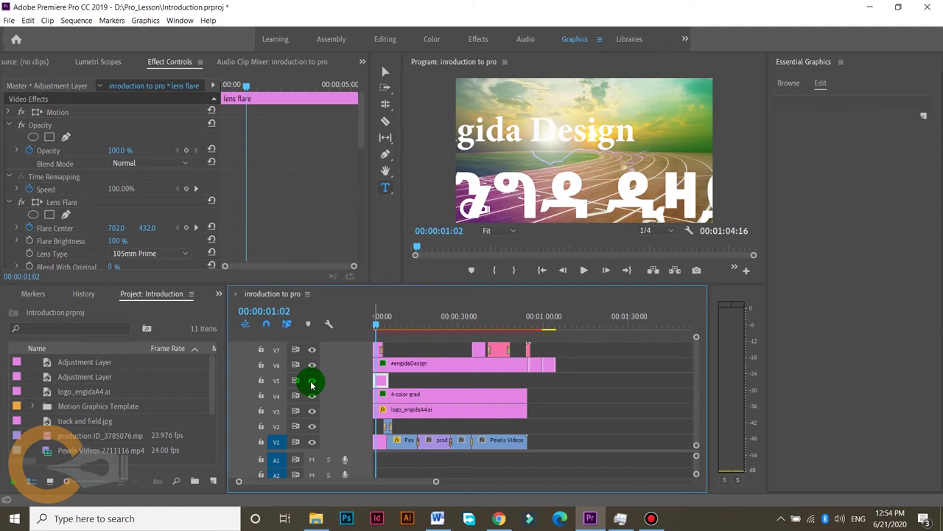
{"action": "left_click", "coordinate": [311, 383]}
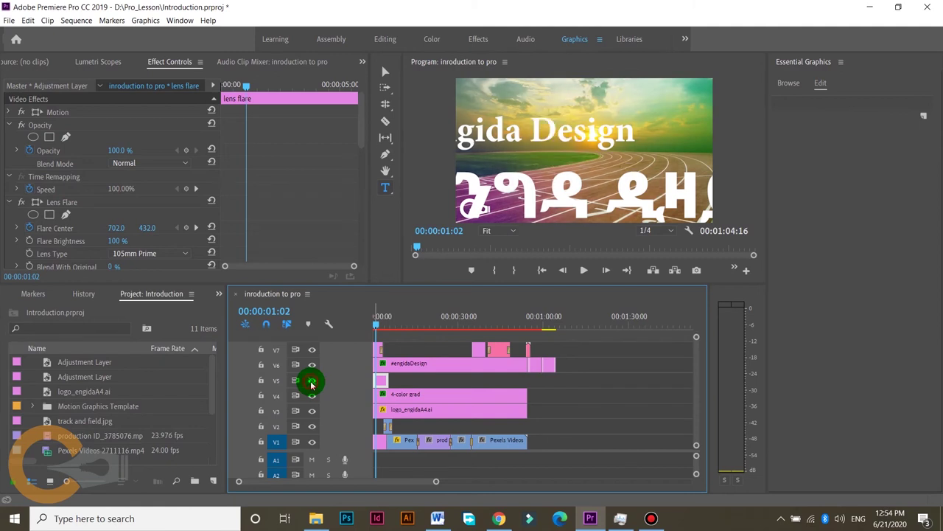
{"action": "left_click", "coordinate": [311, 382]}
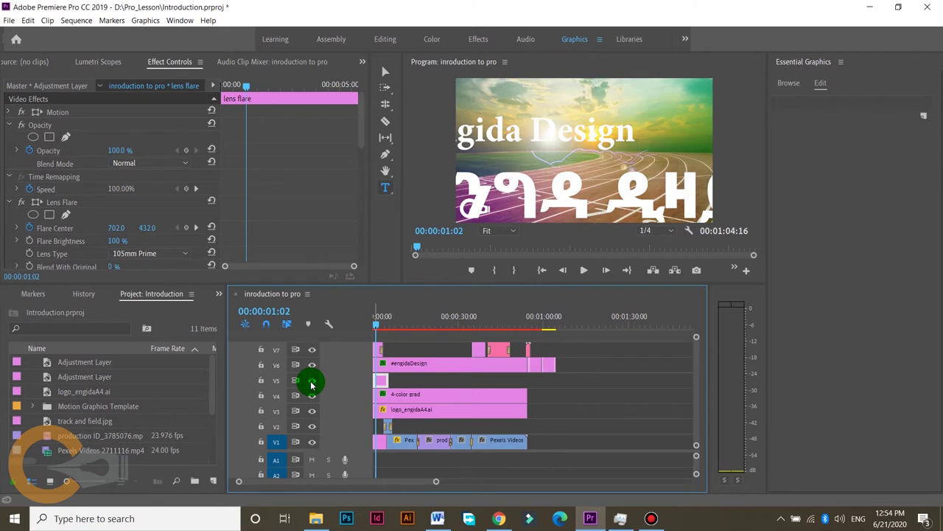
{"action": "left_click", "coordinate": [311, 382]}
{"action": "left_click", "coordinate": [312, 382]}
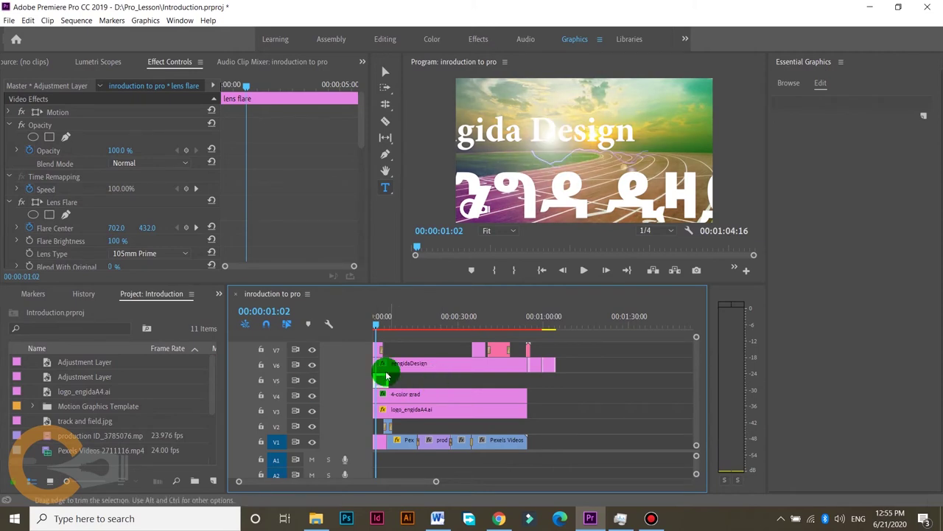
{"action": "left_click_drag", "start_coordinate": [396, 377], "coordinate": [401, 378]}
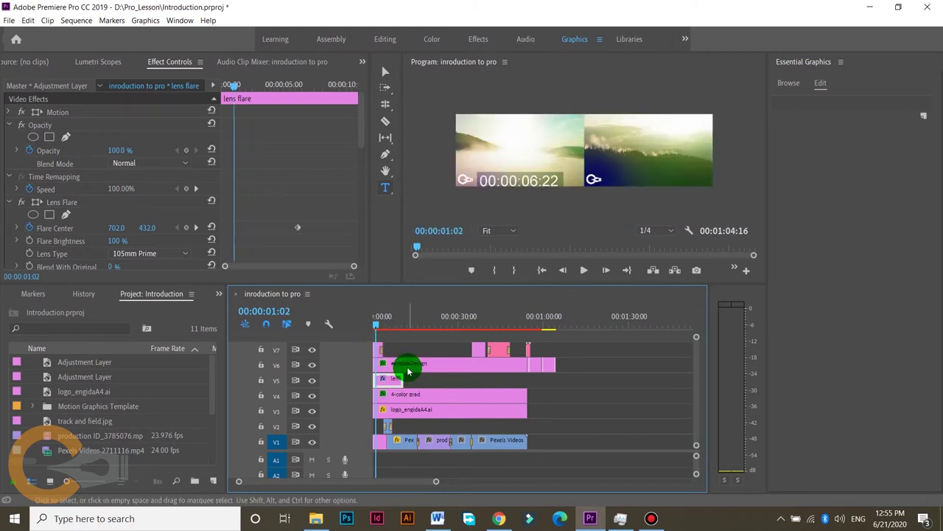
{"action": "left_click", "coordinate": [404, 364]}
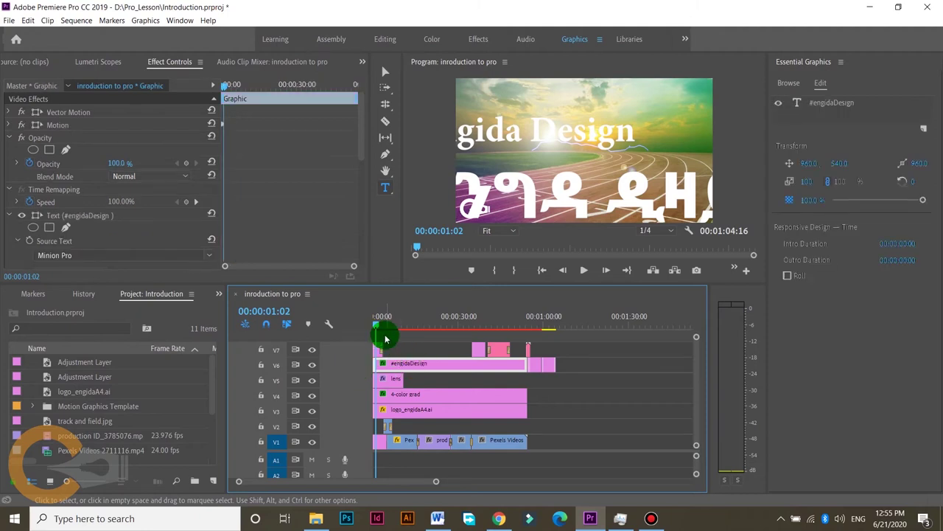
Step: Expand the #engidaDesign title's Motion properties and scrub from 00:00:08:00 to about 29 seconds to preview it
{"action": "left_click_drag", "start_coordinate": [376, 327], "coordinate": [396, 332]}
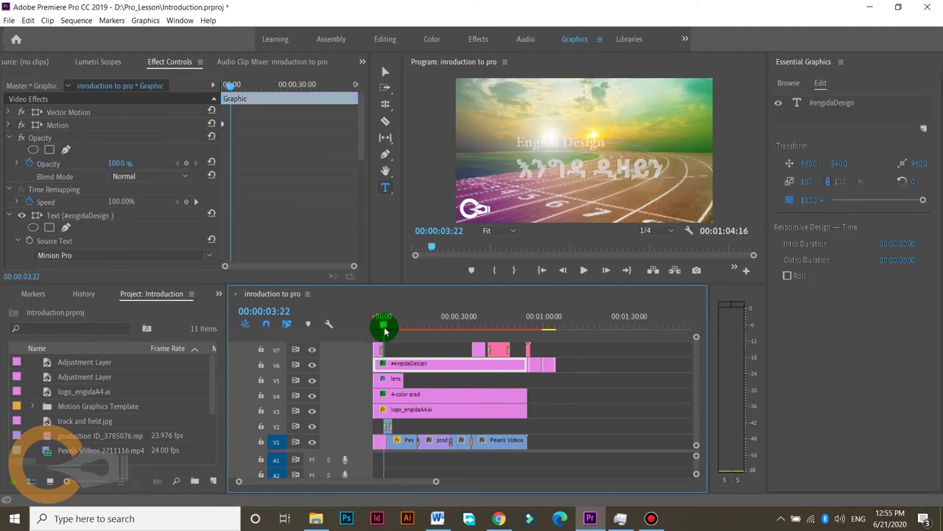
{"action": "left_click", "coordinate": [418, 369]}
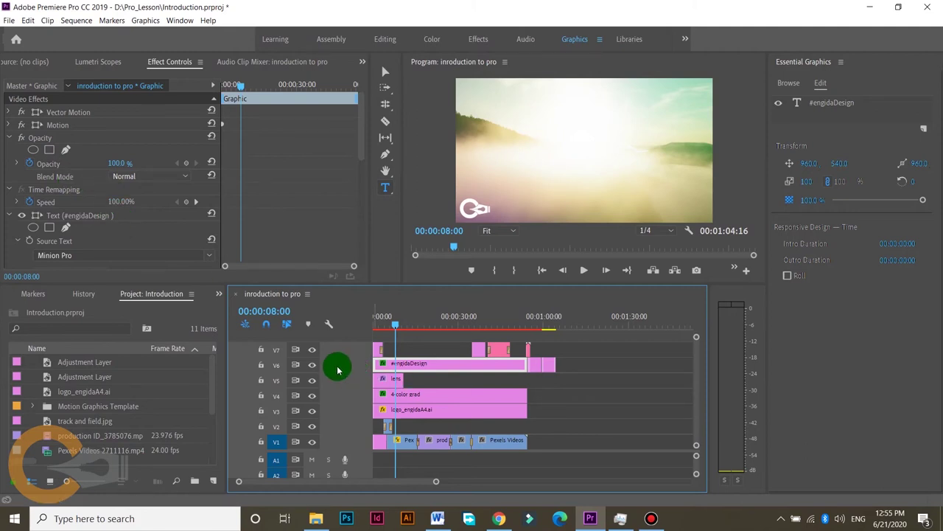
{"action": "left_click", "coordinate": [8, 127]}
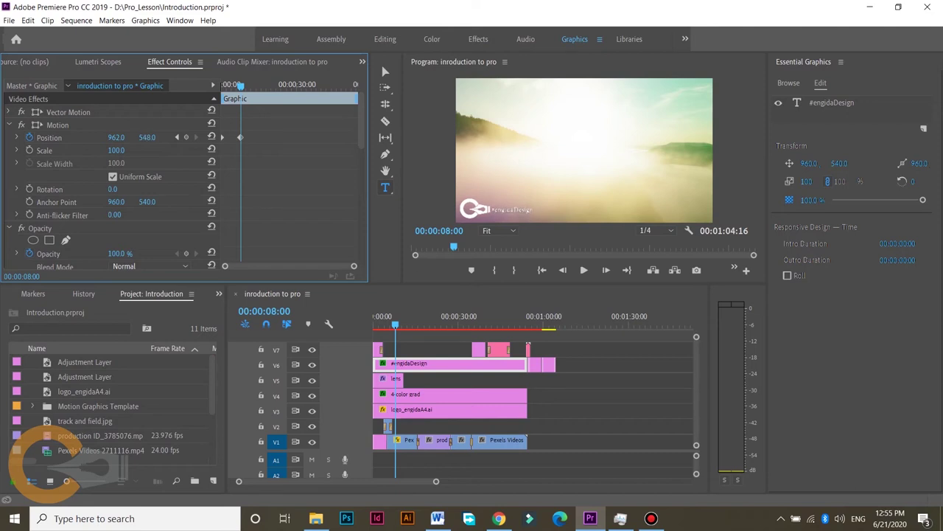
{"action": "mouse_move", "coordinate": [396, 325]}
{"action": "left_mouse_down"}
{"action": "mouse_move", "coordinate": [446, 334]}
{"action": "mouse_move", "coordinate": [391, 339]}
{"action": "mouse_move", "coordinate": [547, 332]}
{"action": "left_mouse_up"}
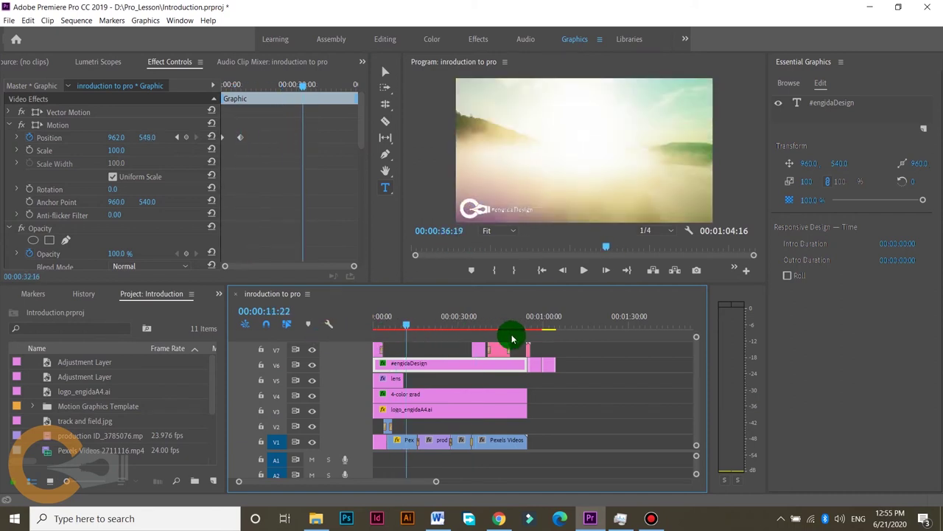
{"action": "left_click", "coordinate": [372, 332]}
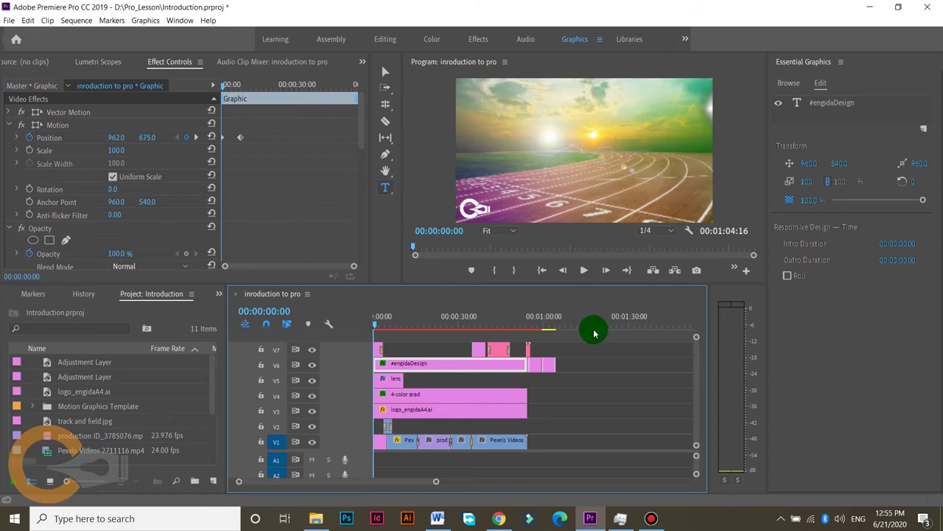
{"action": "left_click_drag", "start_coordinate": [376, 329], "coordinate": [525, 344]}
{"action": "mouse_move", "coordinate": [531, 345]}
{"action": "left_mouse_down"}
{"action": "mouse_move", "coordinate": [386, 363]}
{"action": "mouse_move", "coordinate": [501, 353]}
{"action": "left_mouse_up"}
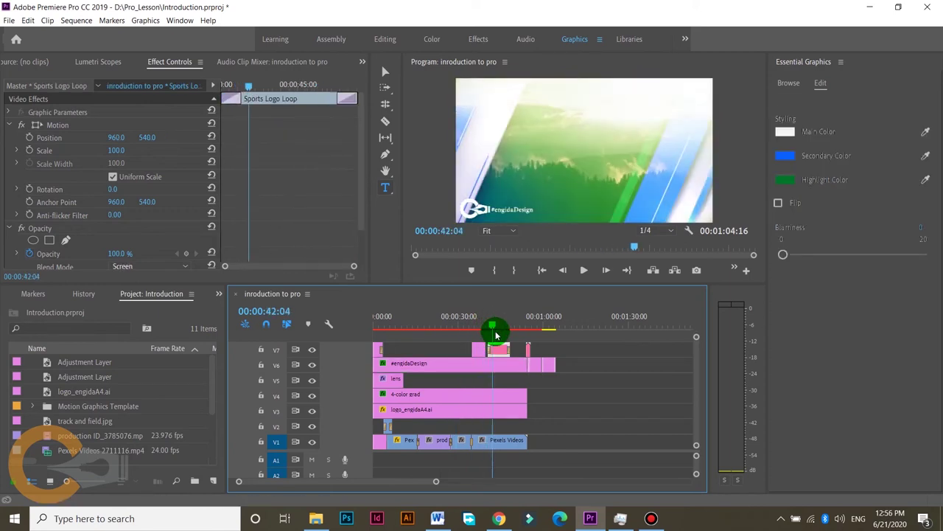
Step: Drag the Sports Transition graphic from V7 onto V2 near 15 seconds and park the playhead at 00:00:15:13
{"action": "left_click_drag", "start_coordinate": [501, 353], "coordinate": [419, 426]}
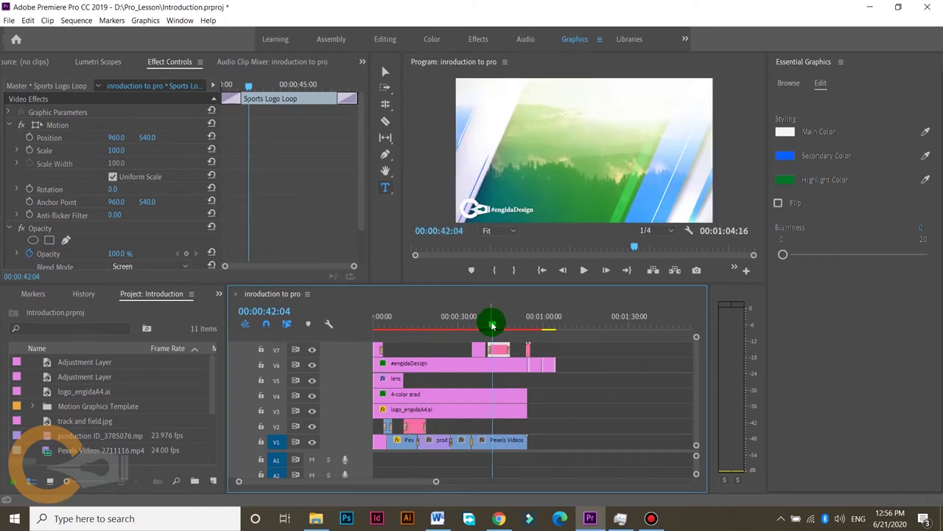
{"action": "mouse_move", "coordinate": [495, 326]}
{"action": "left_mouse_down"}
{"action": "mouse_move", "coordinate": [409, 349]}
{"action": "mouse_move", "coordinate": [529, 352]}
{"action": "left_mouse_up"}
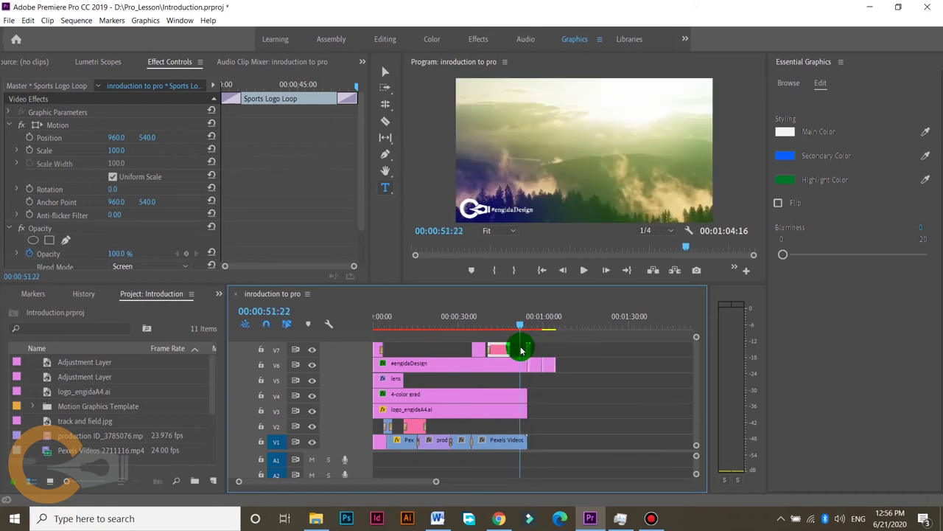
{"action": "left_click", "coordinate": [417, 427]}
{"action": "left_click", "coordinate": [417, 427]}
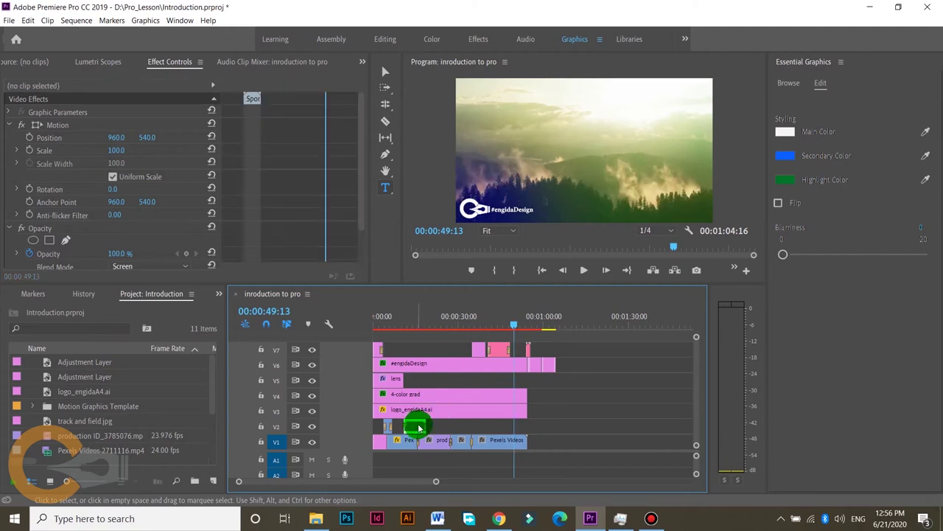
{"action": "left_click", "coordinate": [529, 354]}
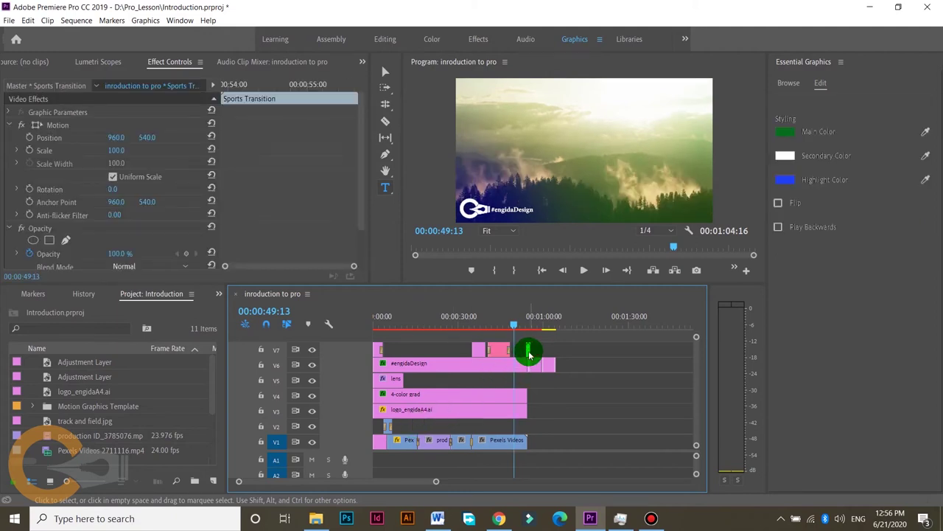
{"action": "left_click_drag", "start_coordinate": [529, 354], "coordinate": [421, 427]}
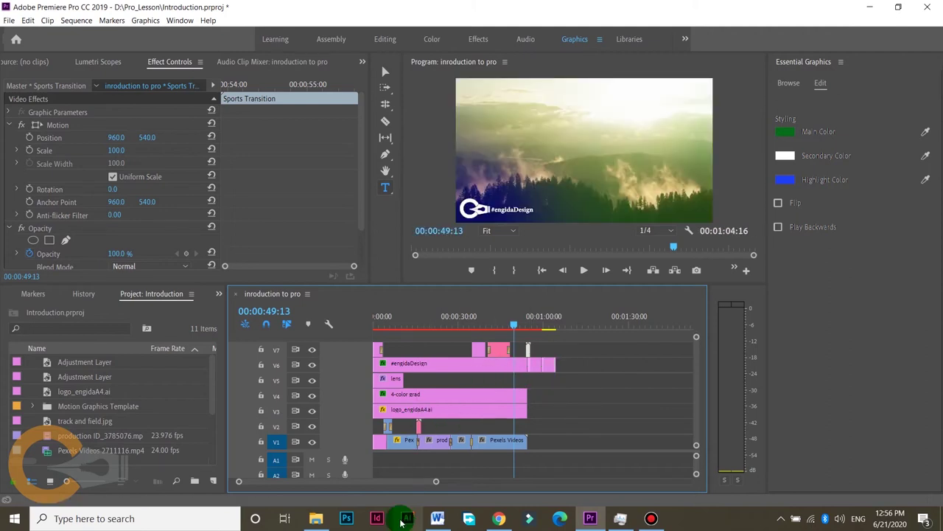
{"action": "left_click_drag", "start_coordinate": [435, 483], "coordinate": [414, 481]}
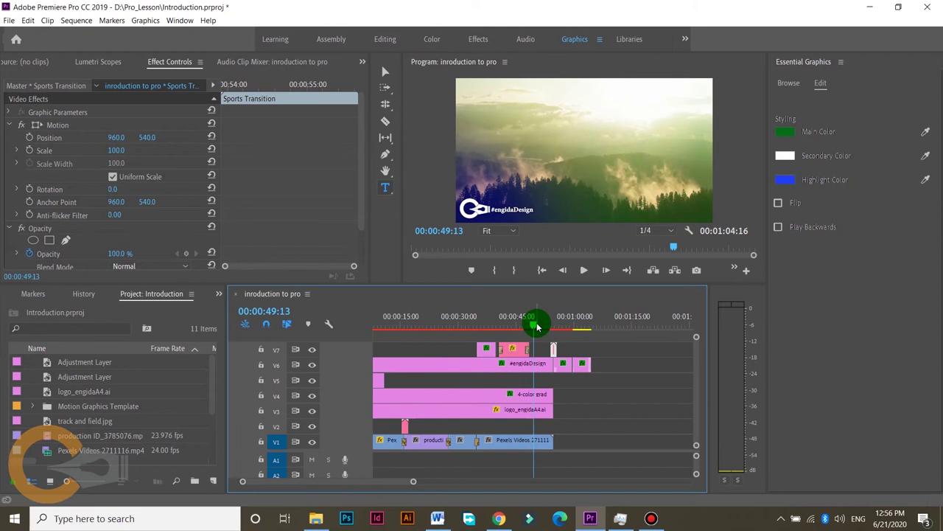
{"action": "left_click", "coordinate": [403, 327]}
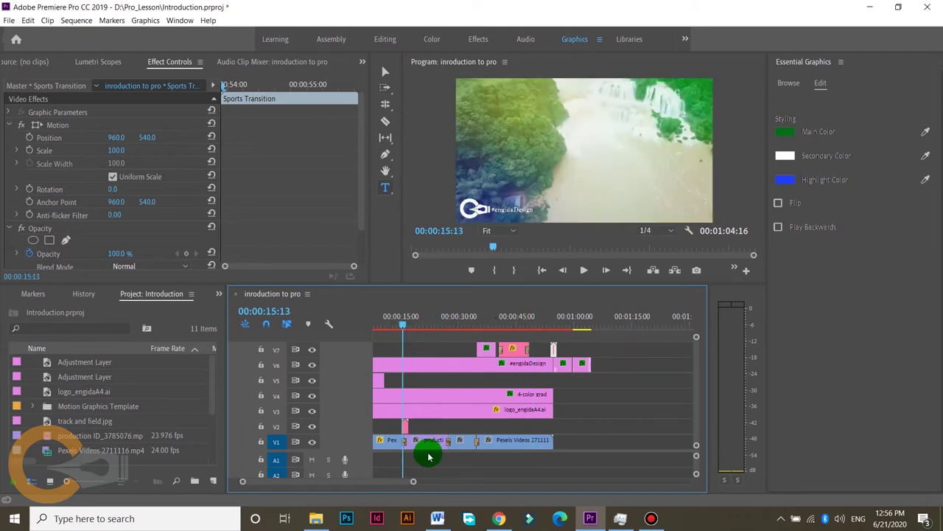
{"action": "left_click_drag", "start_coordinate": [413, 483], "coordinate": [369, 480]}
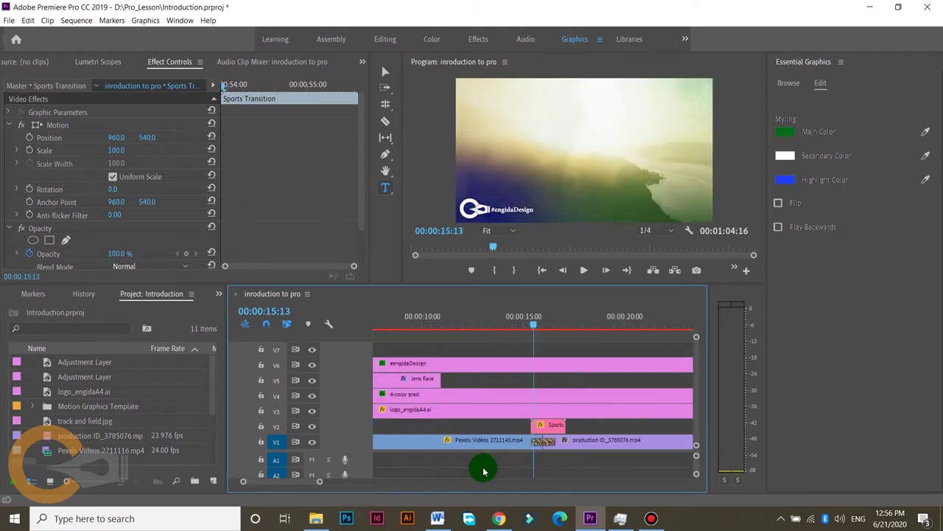
Step: Nudge the Sports Transition on V2 and add default Cross Dissolves at both its ends
{"action": "left_click_drag", "start_coordinate": [553, 426], "coordinate": [547, 426]}
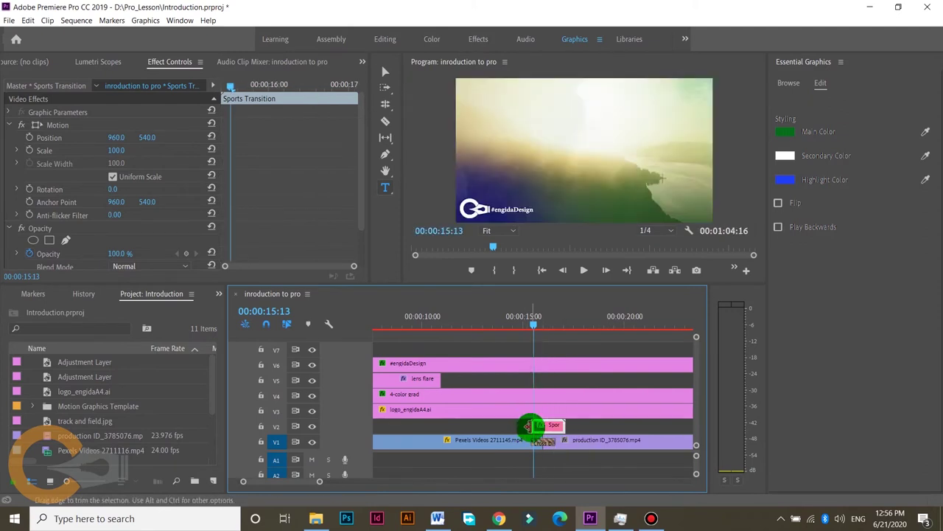
{"action": "right_click", "coordinate": [549, 423]}
{"action": "left_click", "coordinate": [554, 410]}
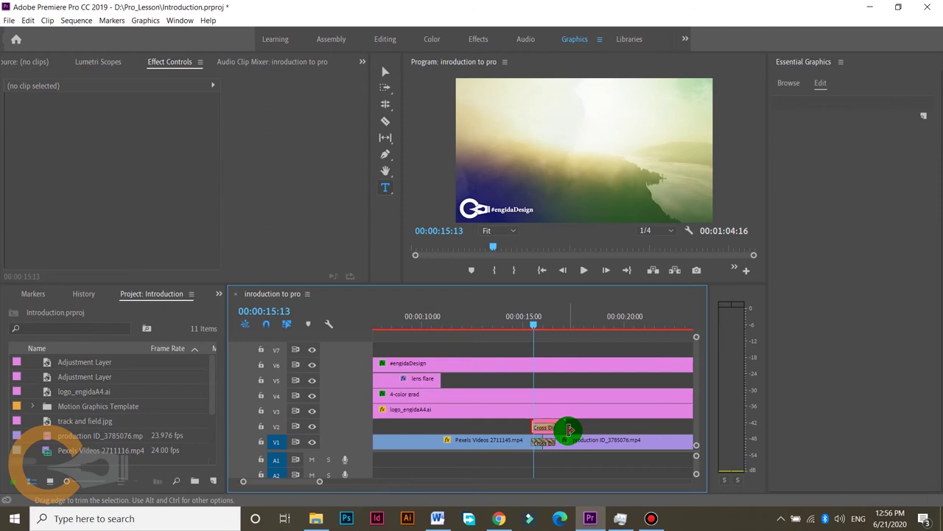
{"action": "right_click", "coordinate": [564, 426]}
{"action": "left_click", "coordinate": [589, 412]}
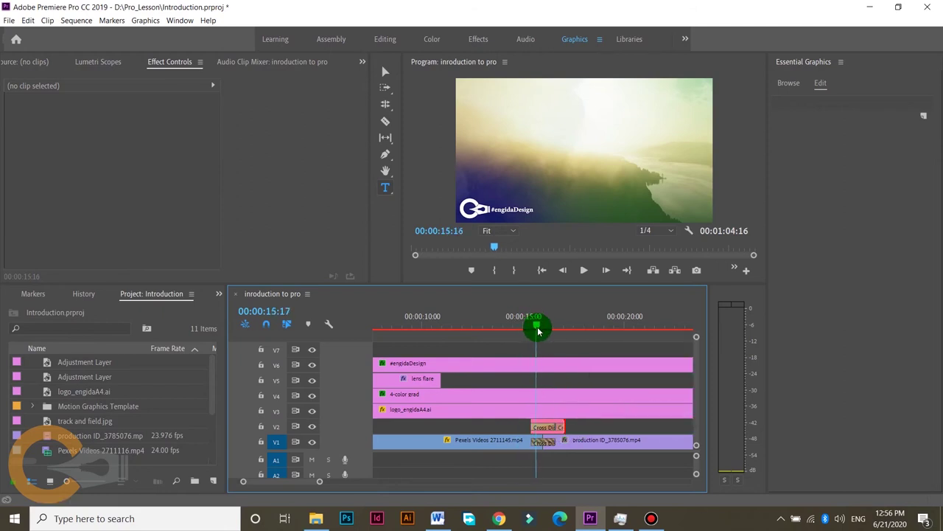
Step: Scrub to around 00:00:16:10 so the striped wipe shows in the program preview
{"action": "left_click_drag", "start_coordinate": [537, 331], "coordinate": [562, 329]}
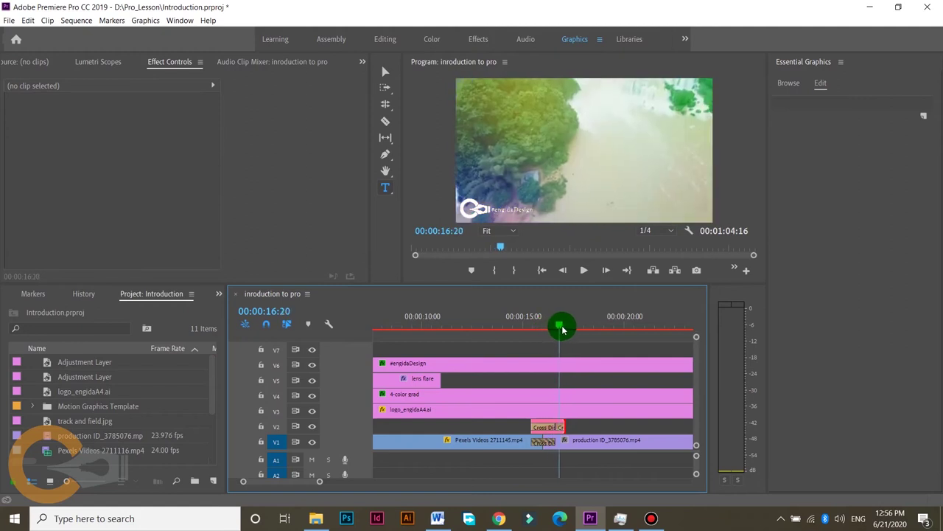
{"action": "mouse_move", "coordinate": [562, 329]}
{"action": "left_mouse_down"}
{"action": "mouse_move", "coordinate": [522, 330]}
{"action": "mouse_move", "coordinate": [576, 331]}
{"action": "left_mouse_up"}
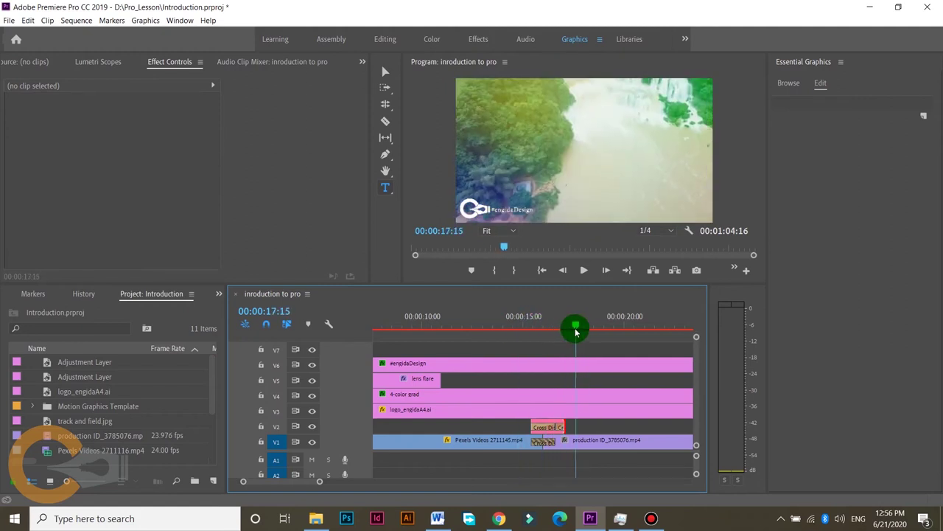
{"action": "mouse_move", "coordinate": [575, 331]}
{"action": "left_mouse_down"}
{"action": "mouse_move", "coordinate": [592, 329]}
{"action": "mouse_move", "coordinate": [550, 347]}
{"action": "left_mouse_up"}
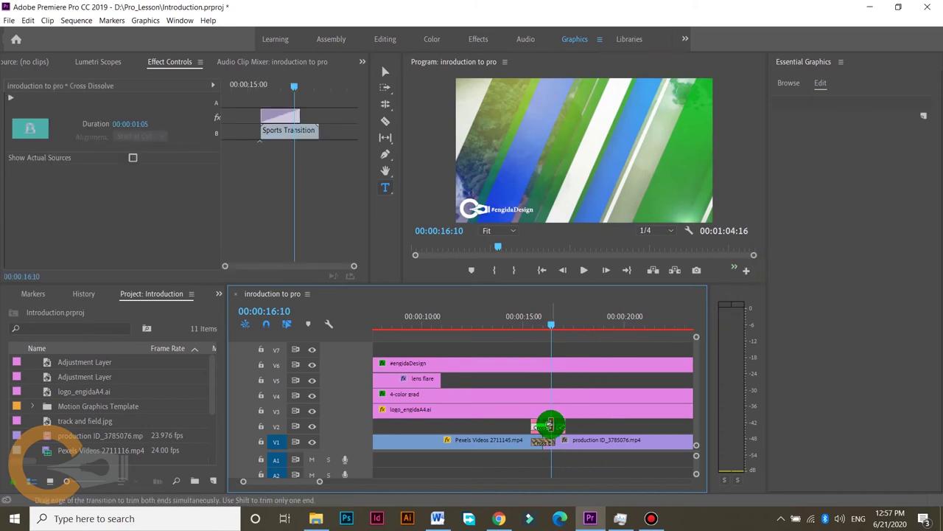
Step: Change the Sports Transition's Main Color from green to a bright yellow
{"action": "left_click", "coordinate": [554, 432]}
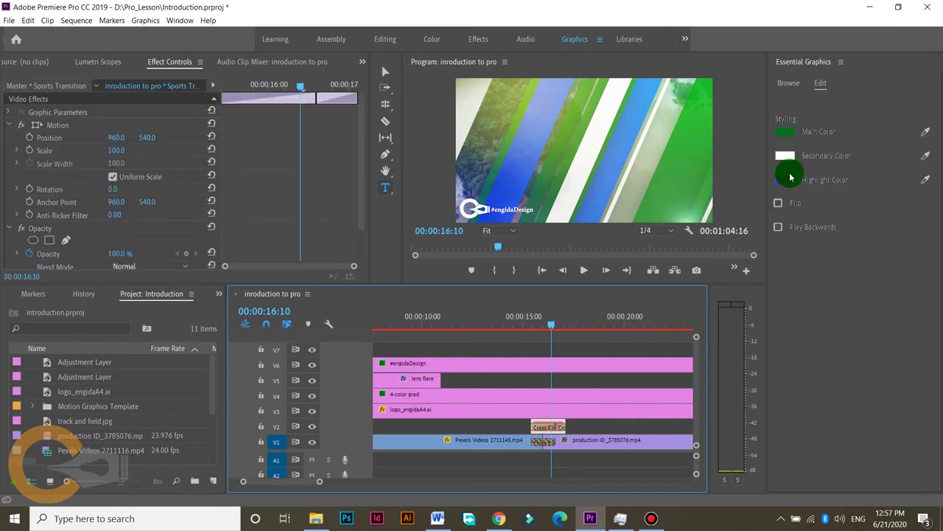
{"action": "left_click", "coordinate": [787, 136]}
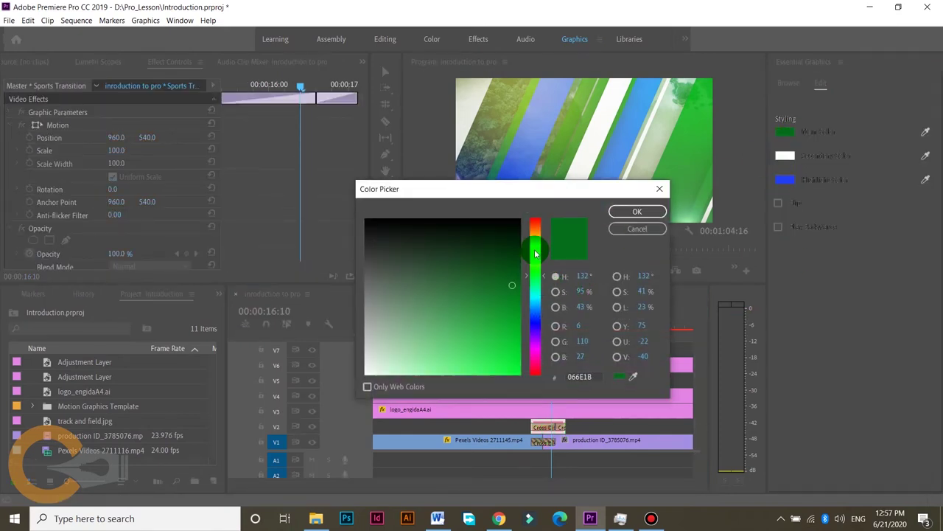
{"action": "left_click_drag", "start_coordinate": [536, 254], "coordinate": [536, 251]}
{"action": "left_click_drag", "start_coordinate": [521, 325], "coordinate": [512, 353]}
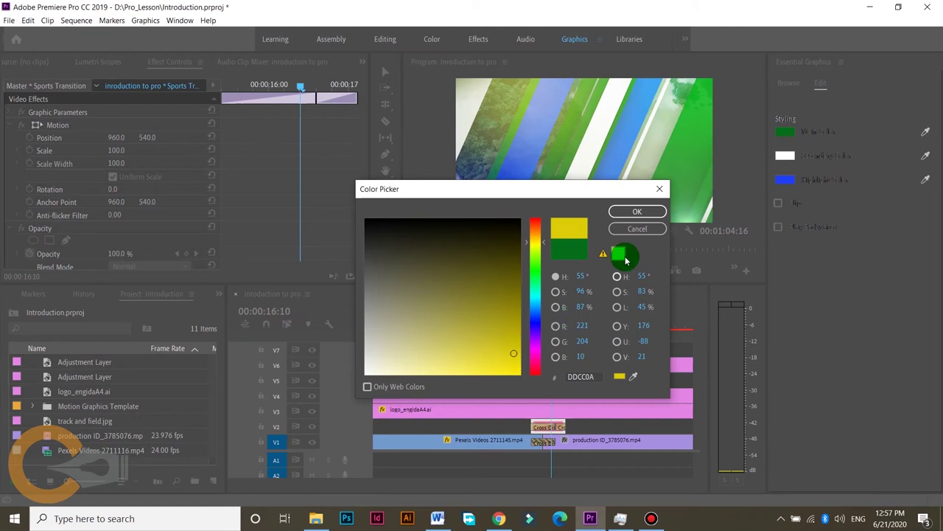
{"action": "left_click", "coordinate": [631, 211]}
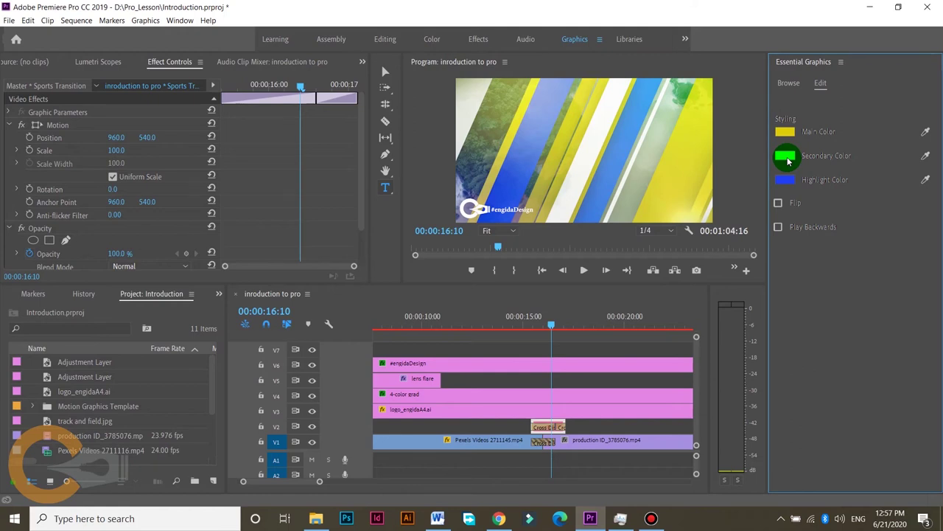
Step: Set the Sports Transition's Secondary Color and Highlight Color to orange
{"action": "left_click", "coordinate": [788, 160]}
{"action": "left_click", "coordinate": [535, 242]}
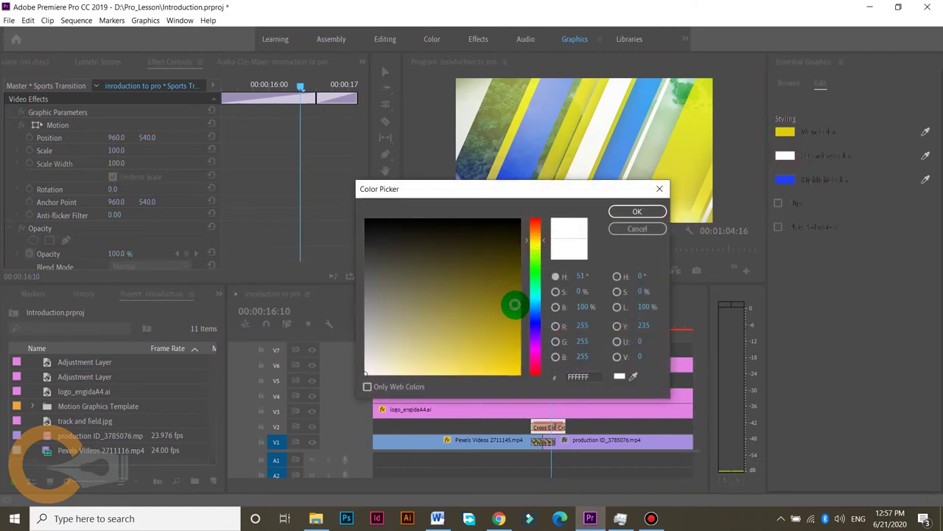
{"action": "left_click", "coordinate": [515, 303]}
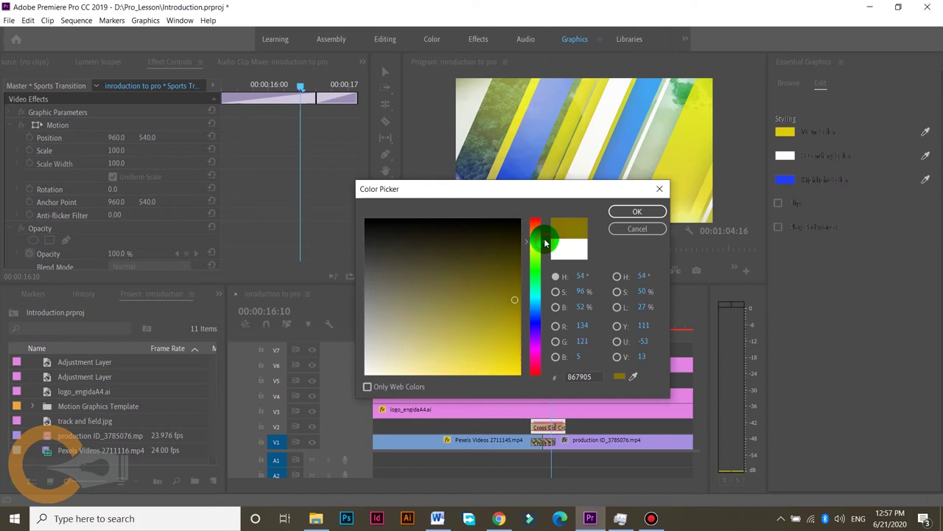
{"action": "left_click_drag", "start_coordinate": [546, 243], "coordinate": [545, 239]}
{"action": "left_click_drag", "start_coordinate": [523, 337], "coordinate": [514, 368]}
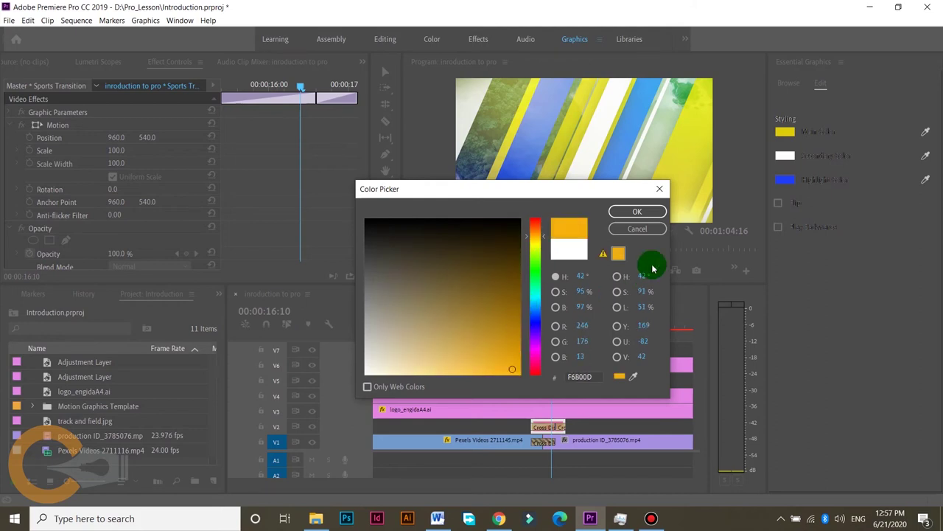
{"action": "left_click", "coordinate": [637, 211]}
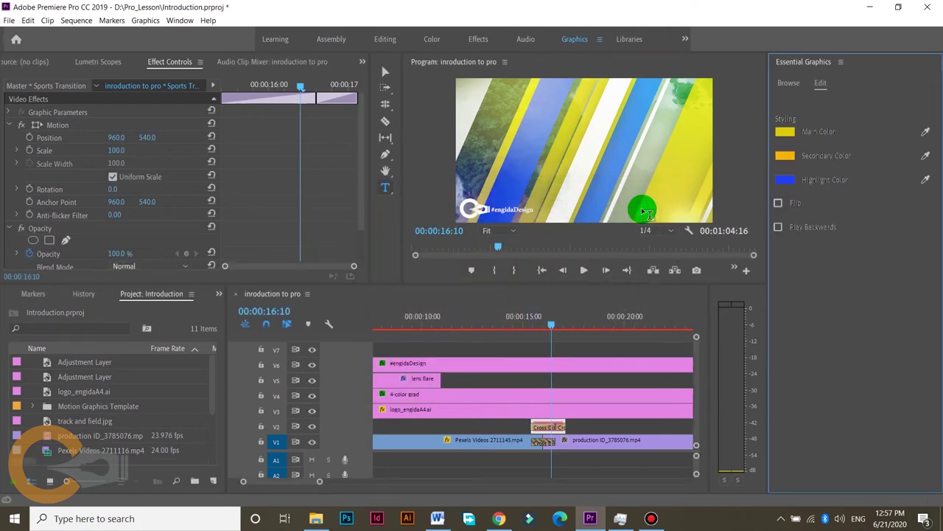
{"action": "left_click", "coordinate": [786, 181]}
{"action": "left_click_drag", "start_coordinate": [540, 251], "coordinate": [539, 234]}
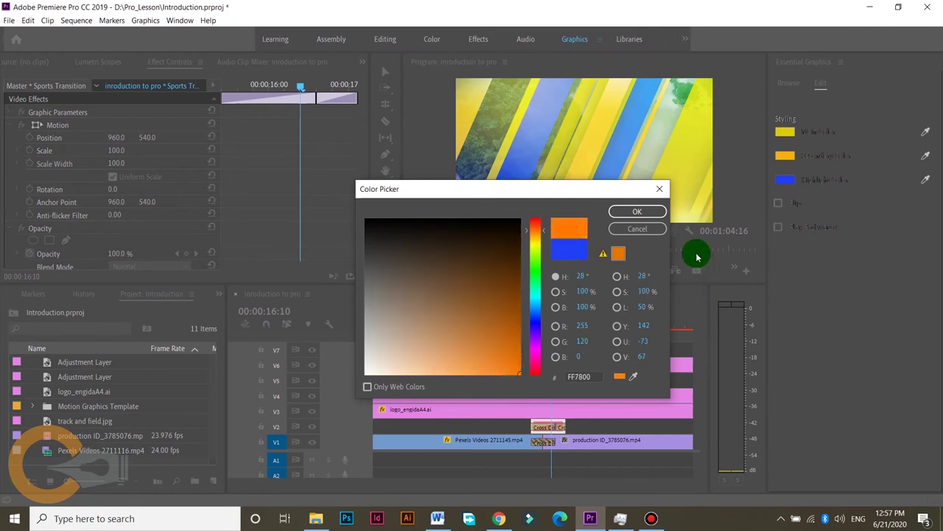
{"action": "left_click", "coordinate": [653, 211]}
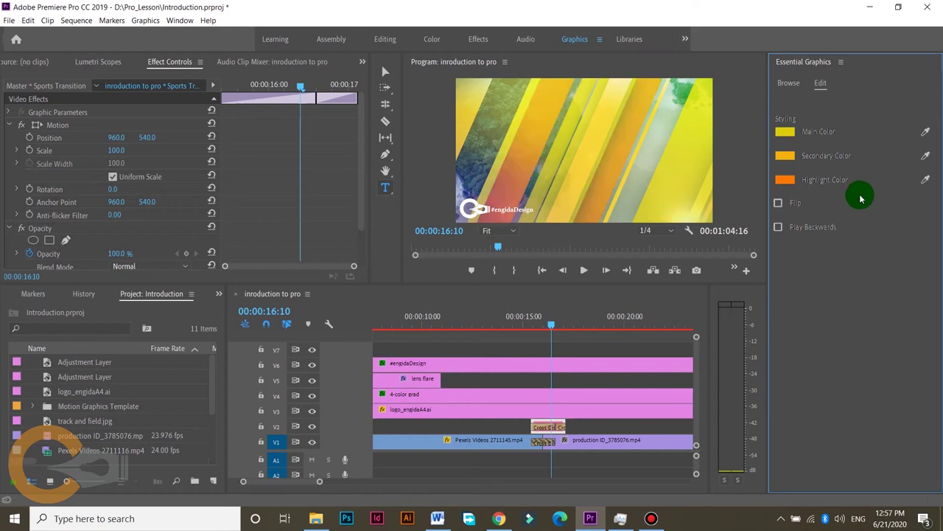
Step: Scrub through the sequence from the start to about 35 seconds to preview the recoloured transition
{"action": "left_click", "coordinate": [554, 326]}
{"action": "mouse_move", "coordinate": [535, 325]}
{"action": "left_mouse_down"}
{"action": "mouse_move", "coordinate": [518, 325]}
{"action": "mouse_move", "coordinate": [571, 336]}
{"action": "mouse_move", "coordinate": [366, 350]}
{"action": "left_mouse_up"}
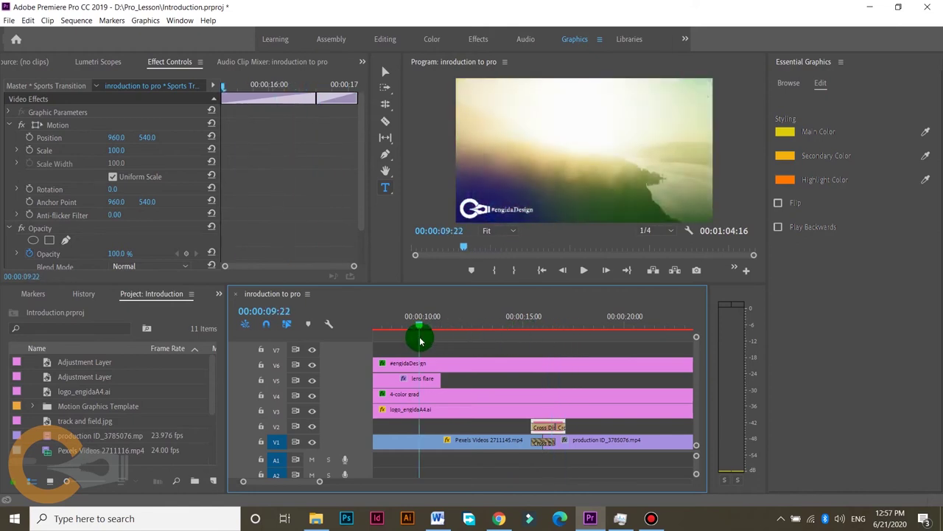
{"action": "left_click_drag", "start_coordinate": [366, 351], "coordinate": [457, 347]}
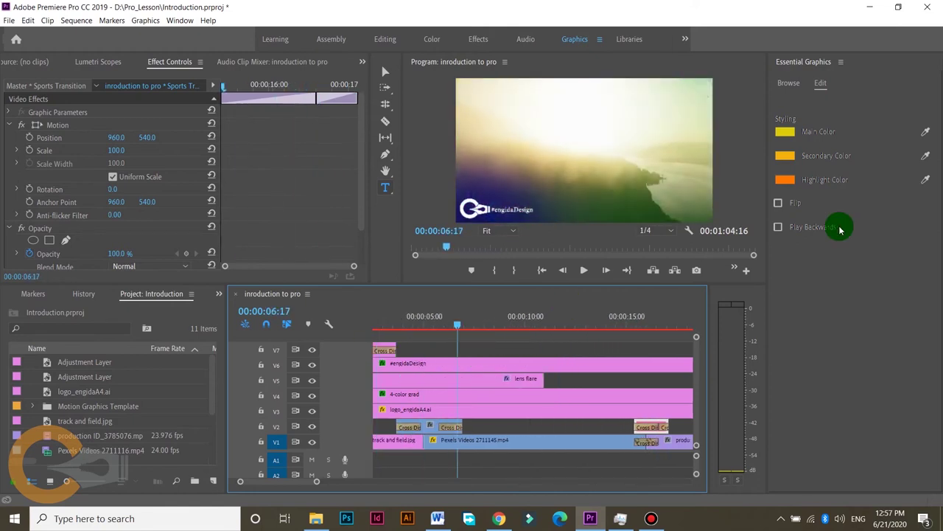
{"action": "left_click", "coordinate": [788, 87]}
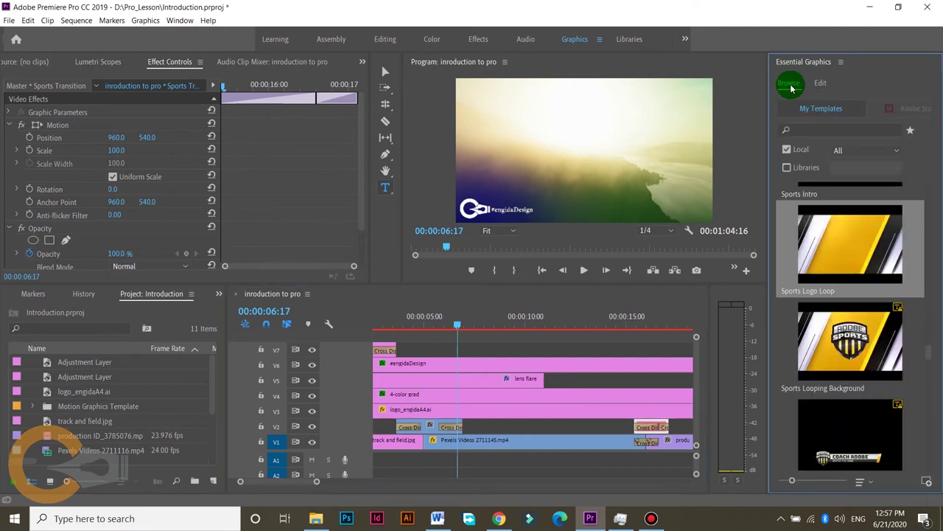
{"action": "left_click", "coordinate": [818, 87]}
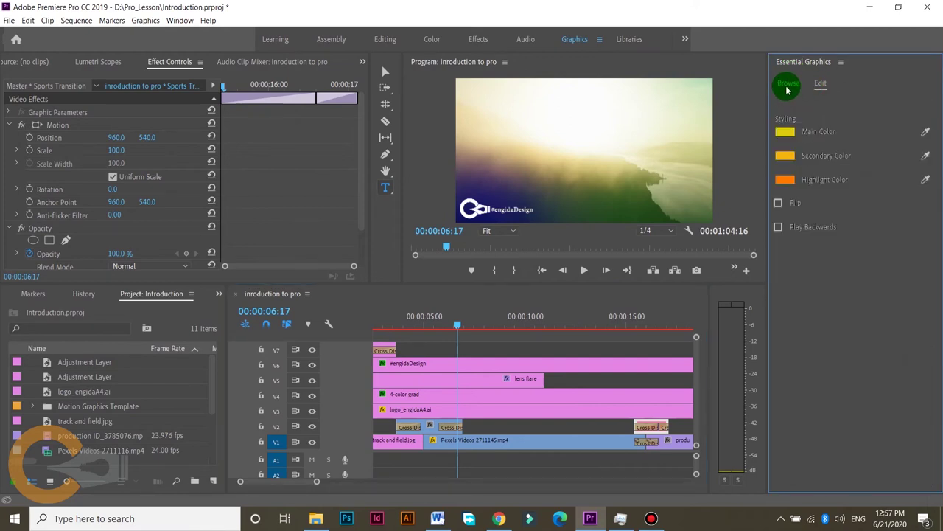
{"action": "left_click_drag", "start_coordinate": [317, 481], "coordinate": [452, 483]}
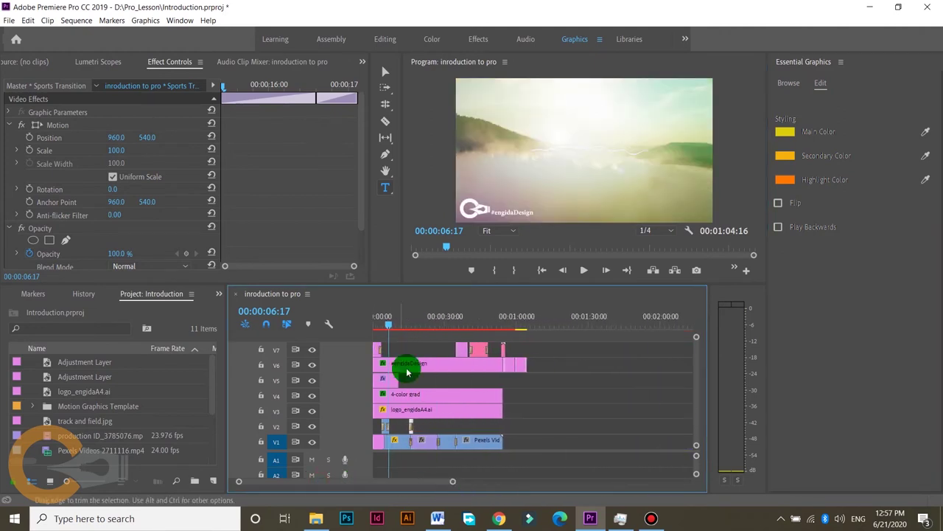
{"action": "mouse_move", "coordinate": [374, 326]}
{"action": "left_mouse_down"}
{"action": "mouse_move", "coordinate": [522, 346]}
{"action": "mouse_move", "coordinate": [384, 348]}
{"action": "left_mouse_up"}
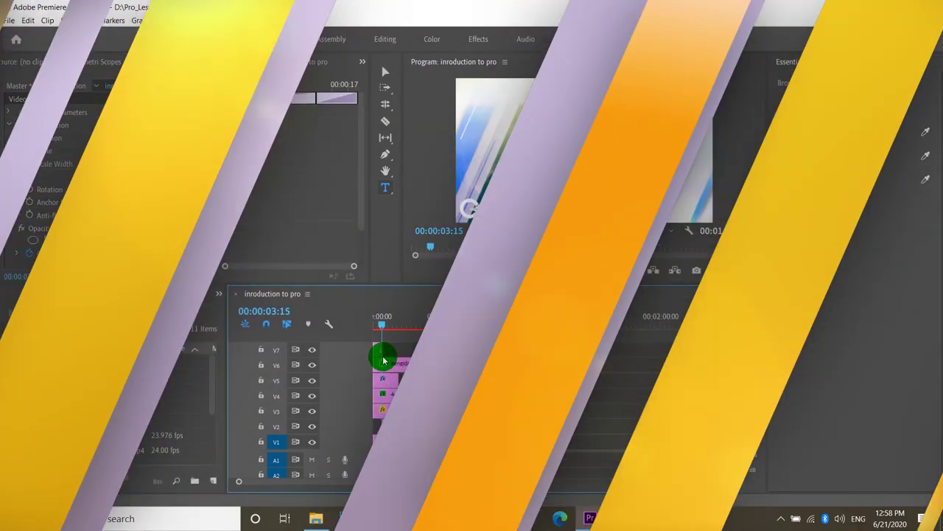
{"action": "left_click_drag", "start_coordinate": [383, 360], "coordinate": [377, 359]}
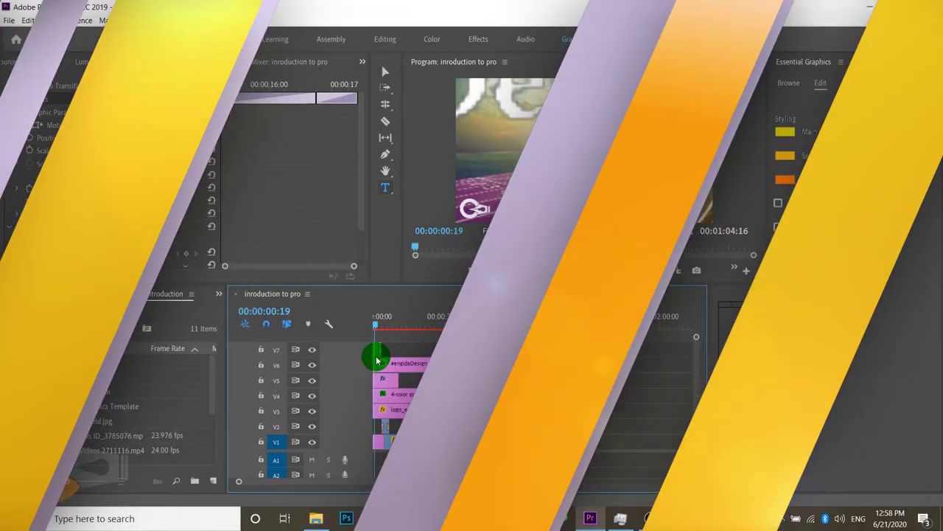
{"action": "left_click", "coordinate": [462, 324]}
{"action": "mouse_move", "coordinate": [458, 326]}
{"action": "left_mouse_down"}
{"action": "mouse_move", "coordinate": [522, 338]}
{"action": "mouse_move", "coordinate": [355, 356]}
{"action": "left_mouse_up"}
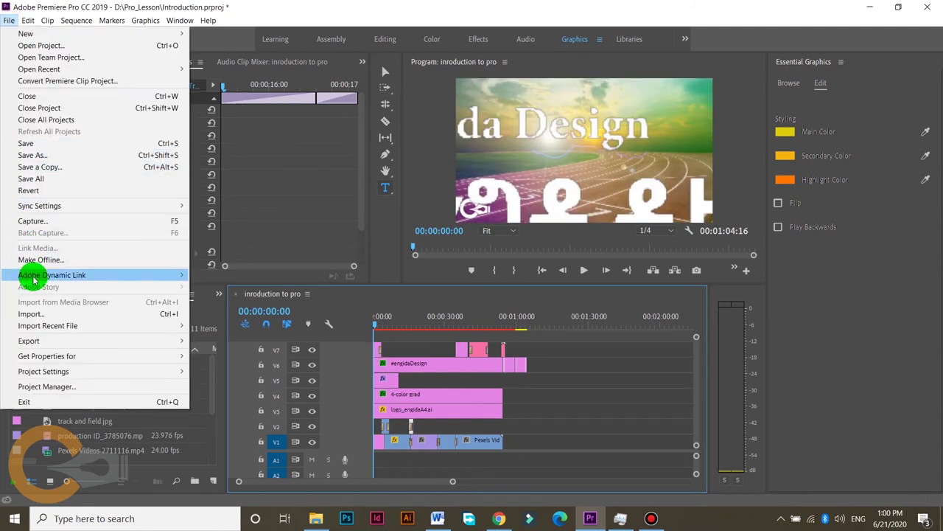
Step: Open File > Import and browse to the Local Disk (D:) drive
{"action": "mouse_move", "coordinate": [42, 274]}
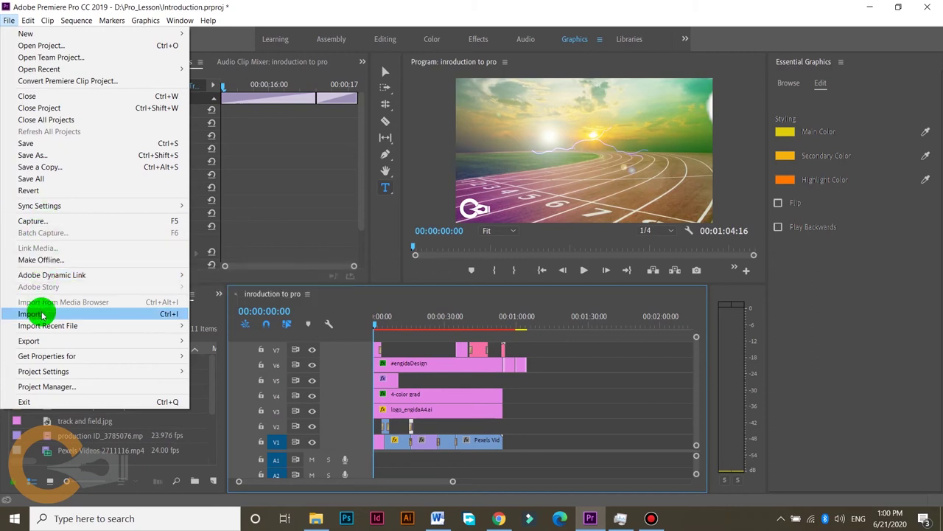
{"action": "left_click", "coordinate": [42, 314]}
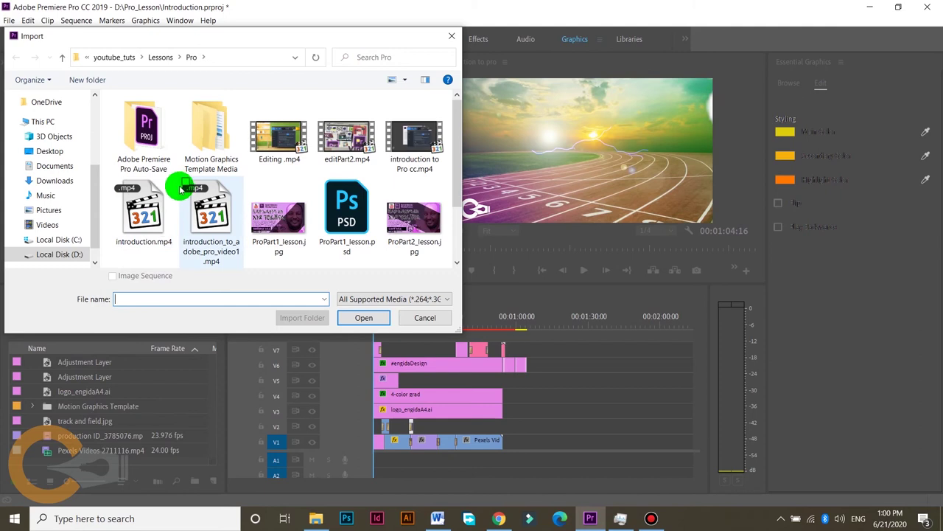
{"action": "left_click", "coordinate": [161, 57]}
{"action": "left_click", "coordinate": [61, 254]}
{"action": "left_click", "coordinate": [153, 241]}
{"action": "key", "text": "Right"}
{"action": "key", "text": "Right"}
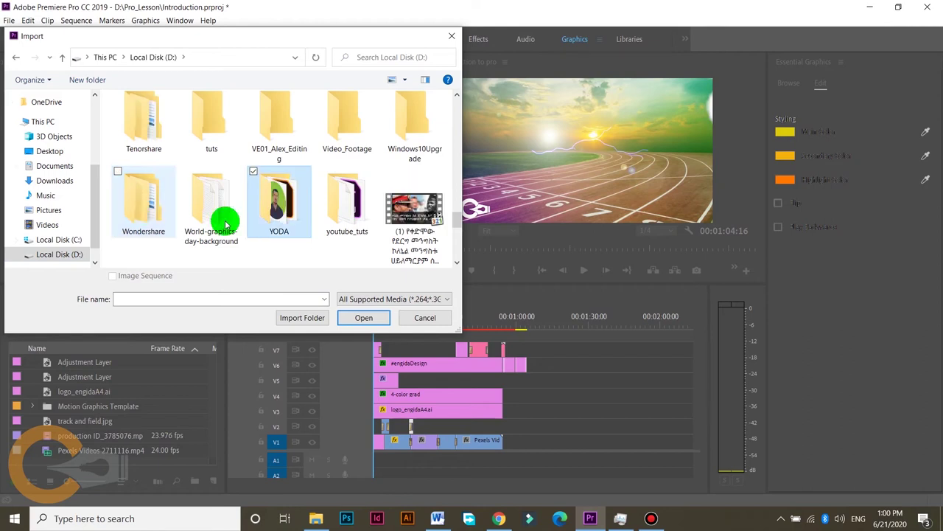
Step: Navigate into youtube_tuts\material\Audio and select bensound-downtown.mp3
{"action": "double_click", "coordinate": [338, 205]}
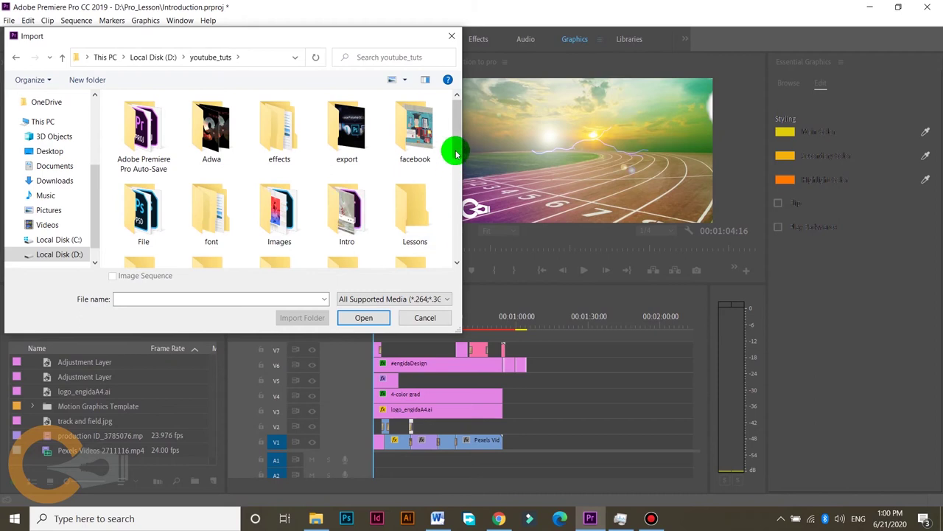
{"action": "mouse_move", "coordinate": [455, 153]}
{"action": "left_mouse_down"}
{"action": "mouse_move", "coordinate": [457, 239]}
{"action": "mouse_move", "coordinate": [459, 194]}
{"action": "left_mouse_up"}
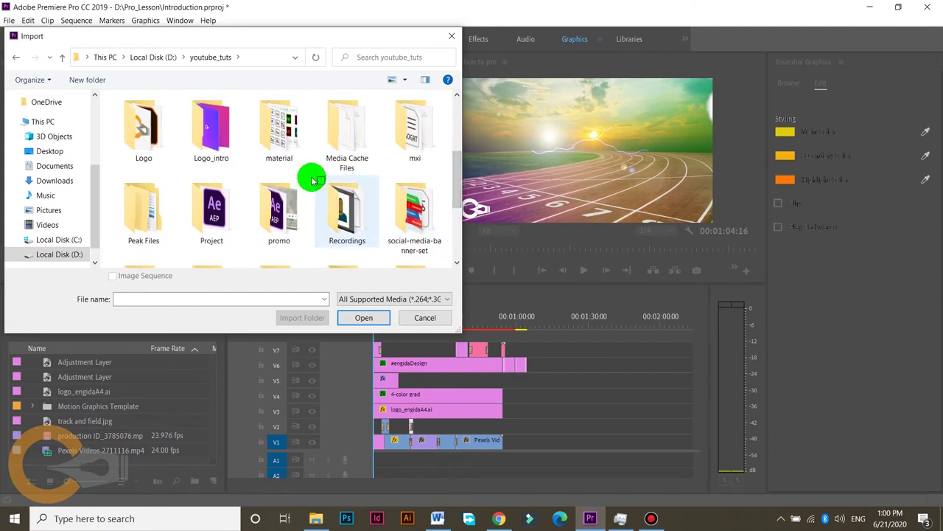
{"action": "double_click", "coordinate": [277, 144]}
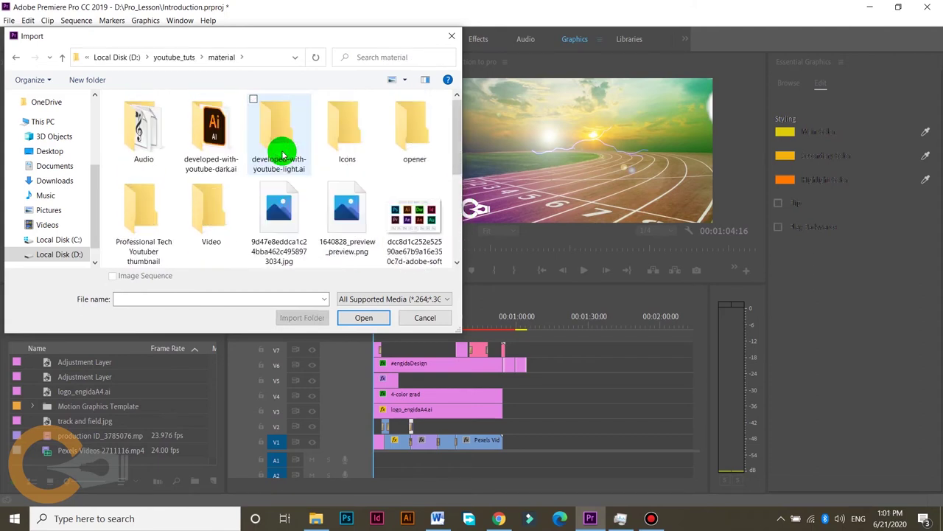
{"action": "double_click", "coordinate": [144, 129]}
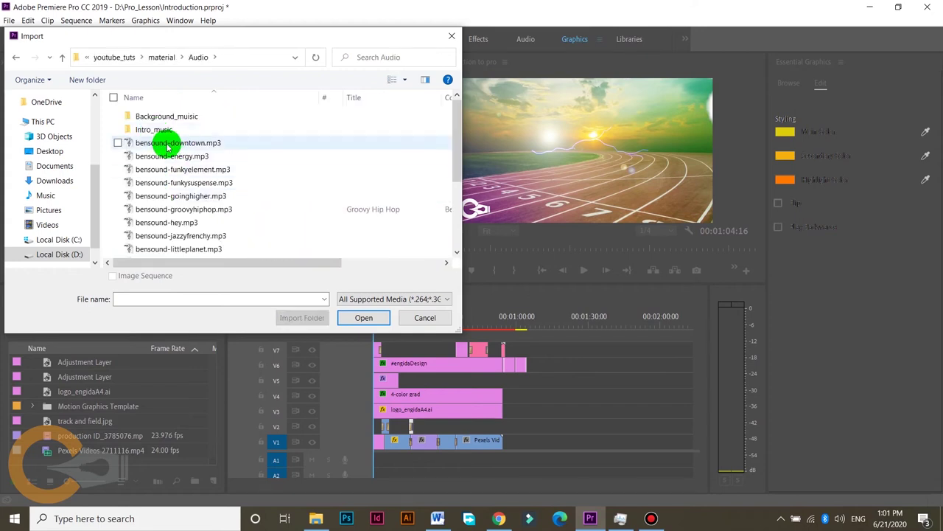
{"action": "left_click", "coordinate": [137, 142]}
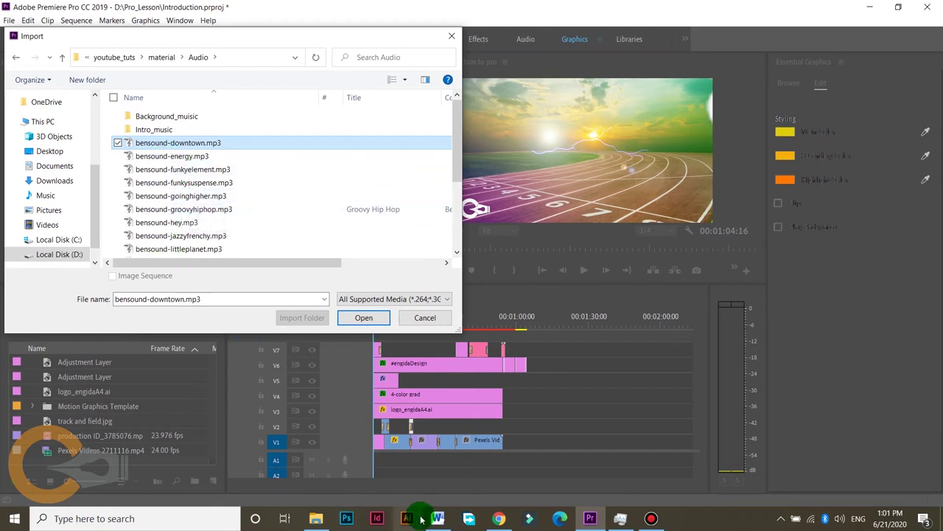
Step: Switch to Chrome and bring up an empty new tab
{"action": "left_click", "coordinate": [496, 522]}
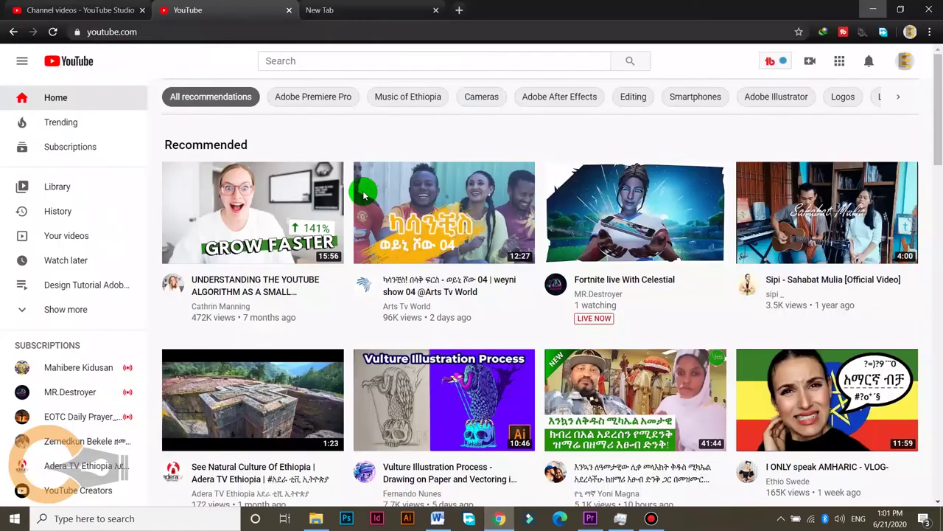
{"action": "left_click", "coordinate": [315, 15]}
{"action": "left_click", "coordinate": [315, 14]}
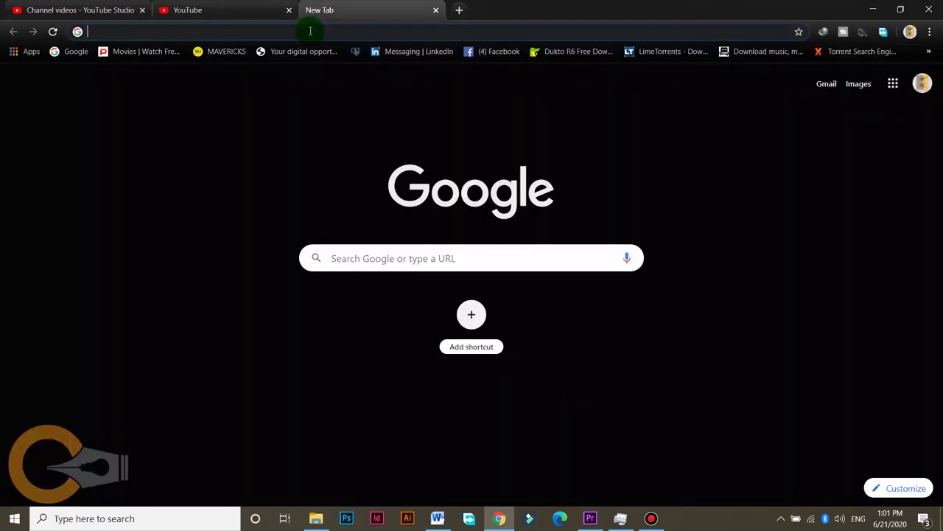
Step: Search for 'youtube audio library' and open the YouTube Music Library result
{"action": "left_click", "coordinate": [312, 34]}
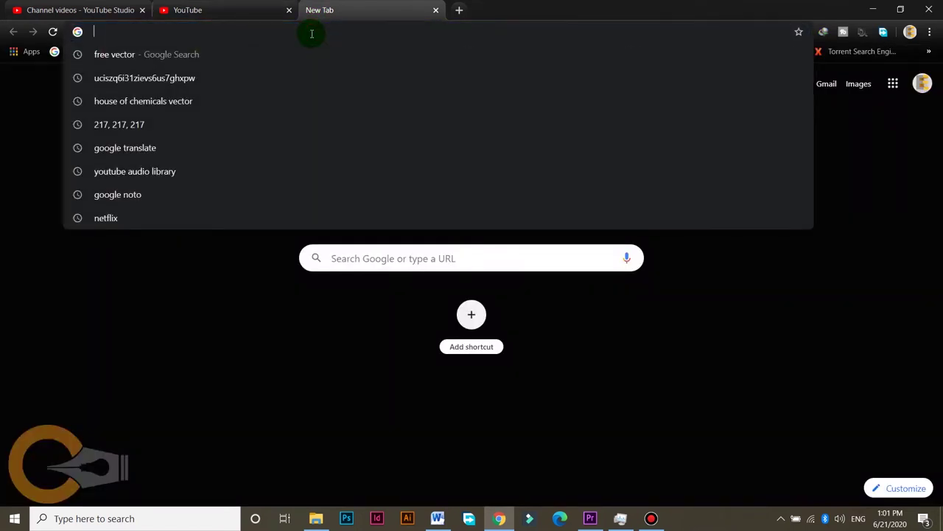
{"action": "type", "text": "y"}
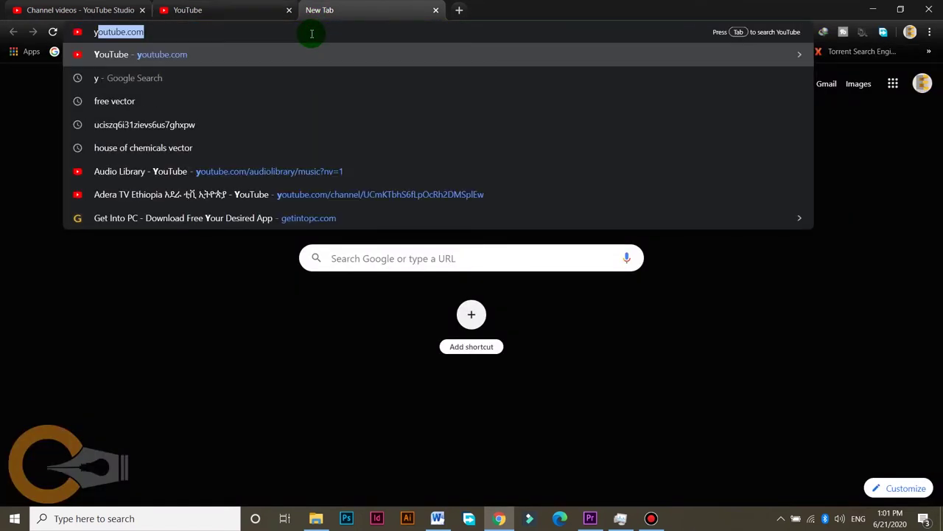
{"action": "type", "text": "ou"}
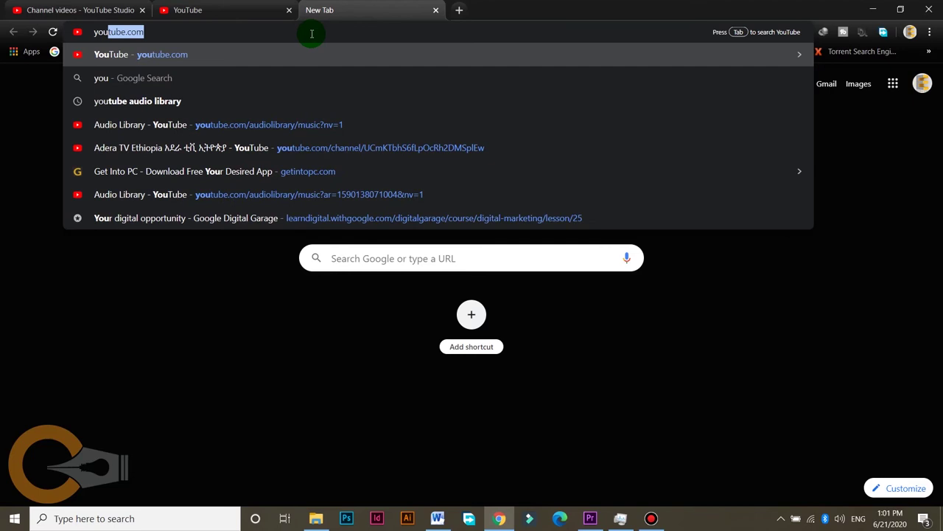
{"action": "type", "text": "t"}
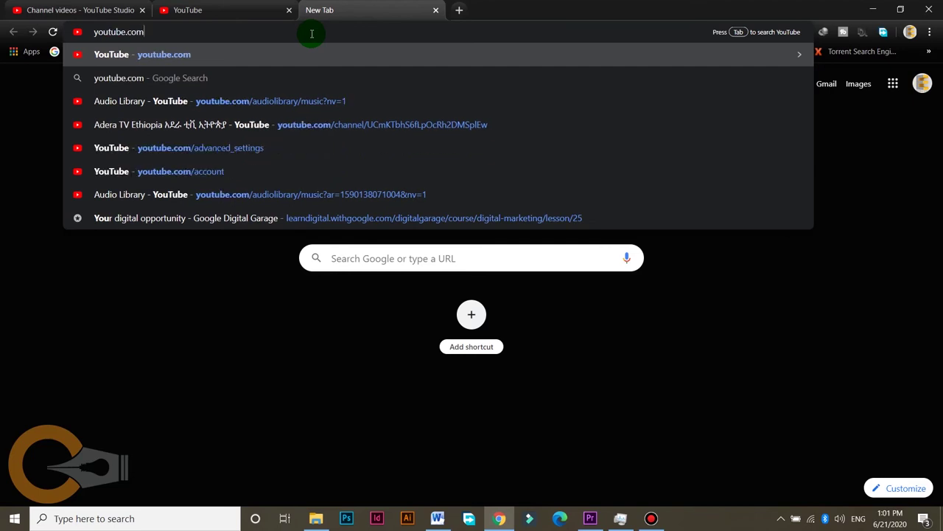
{"action": "type", "text": "ube "}
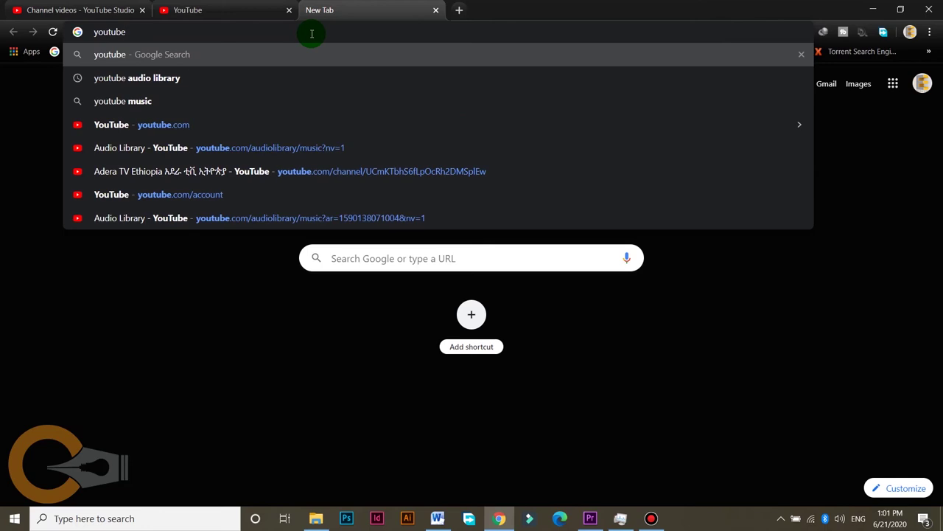
{"action": "type", "text": "au"}
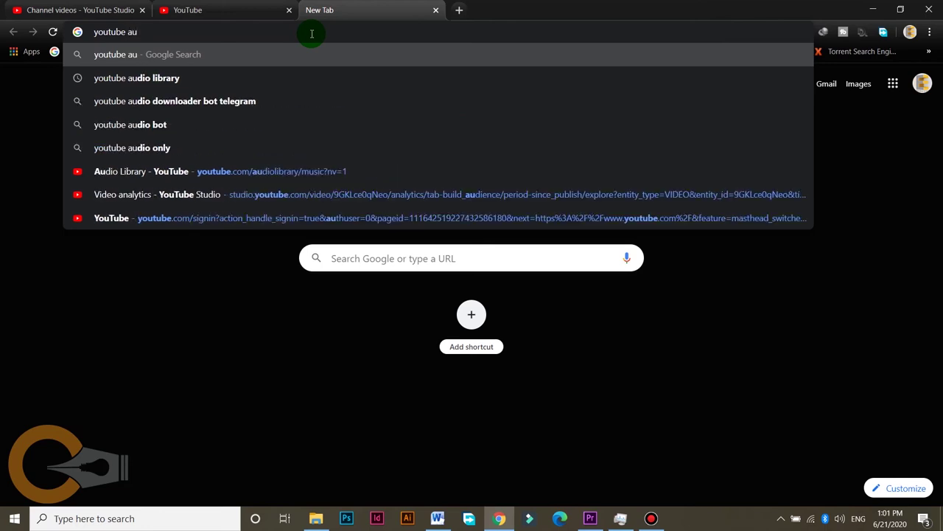
{"action": "key", "text": "Down"}
{"action": "key", "text": "Return"}
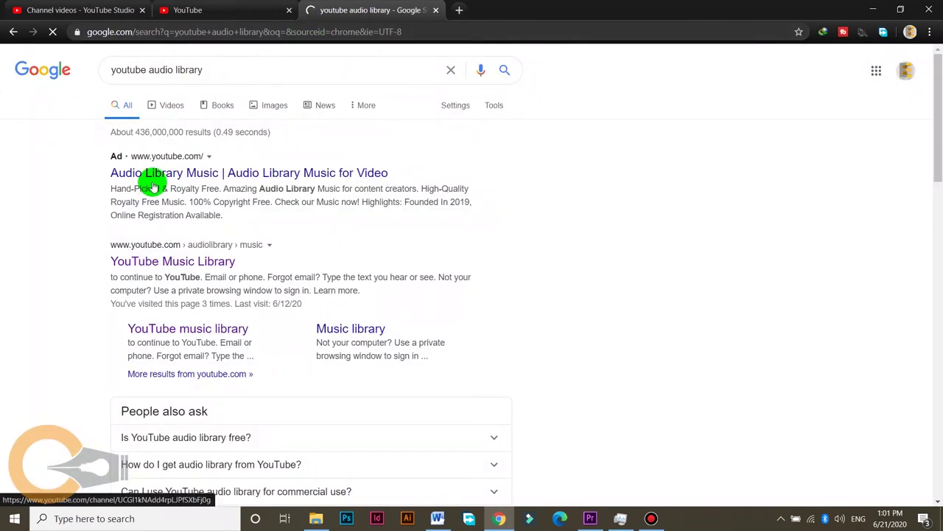
{"action": "left_click", "coordinate": [177, 180]}
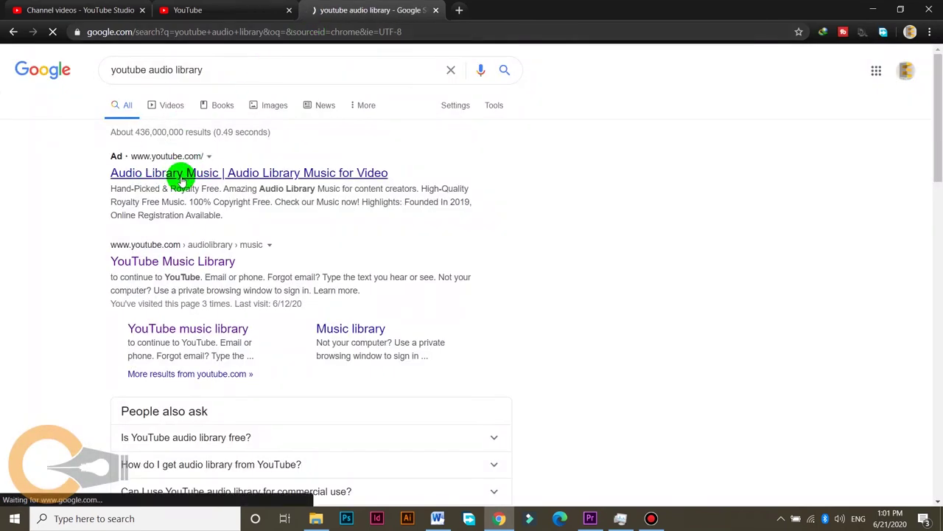
{"action": "left_click", "coordinate": [141, 266]}
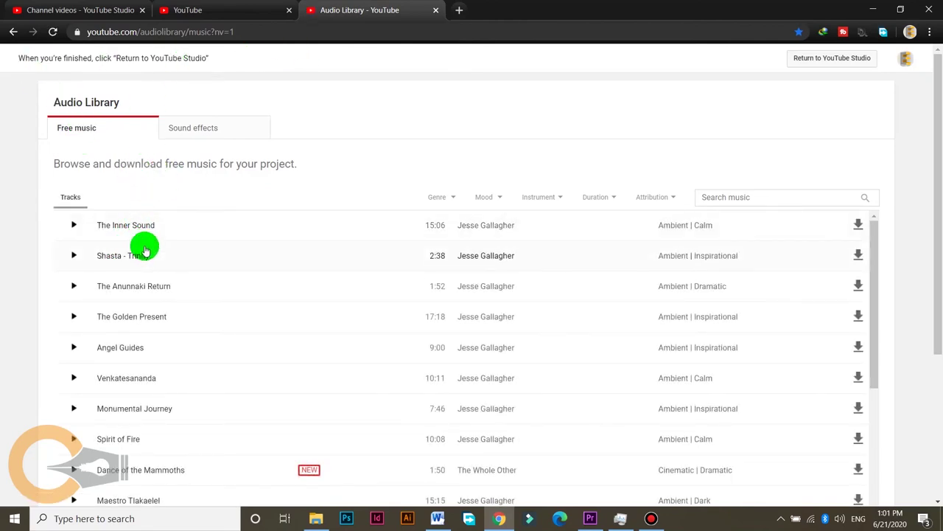
Step: Preview the 18V Cordless Drill, 50 Cal Shells Drop and 50cal Gun Cock sound effects, then return to Free music
{"action": "left_click", "coordinate": [210, 132]}
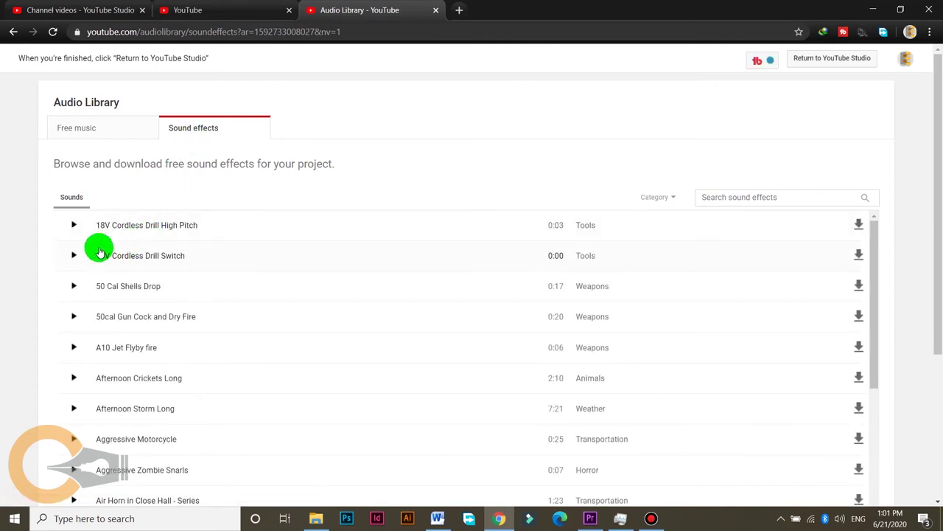
{"action": "left_click", "coordinate": [75, 227]}
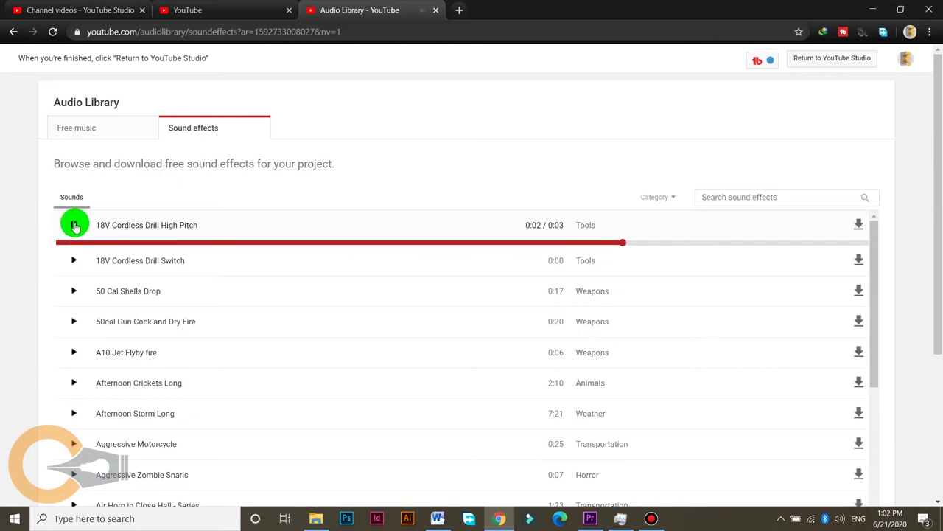
{"action": "left_click", "coordinate": [75, 286]}
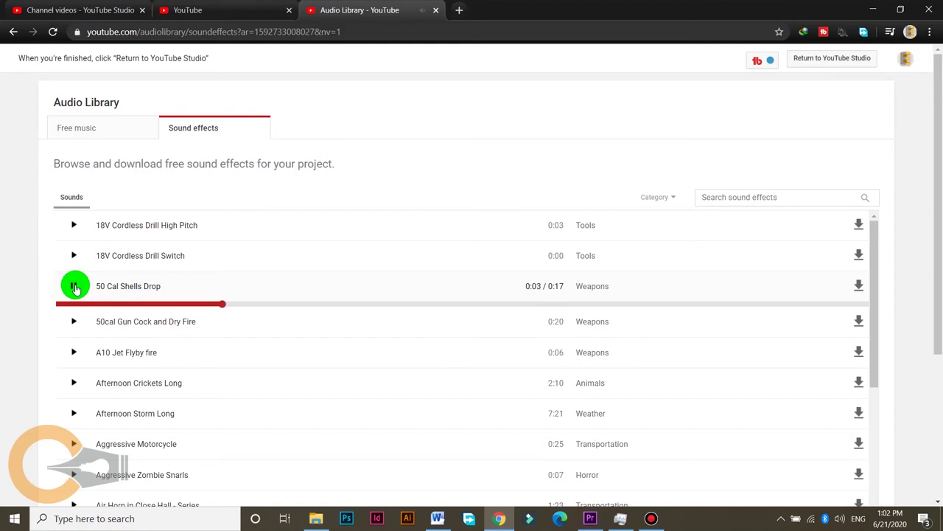
{"action": "left_click", "coordinate": [75, 287]}
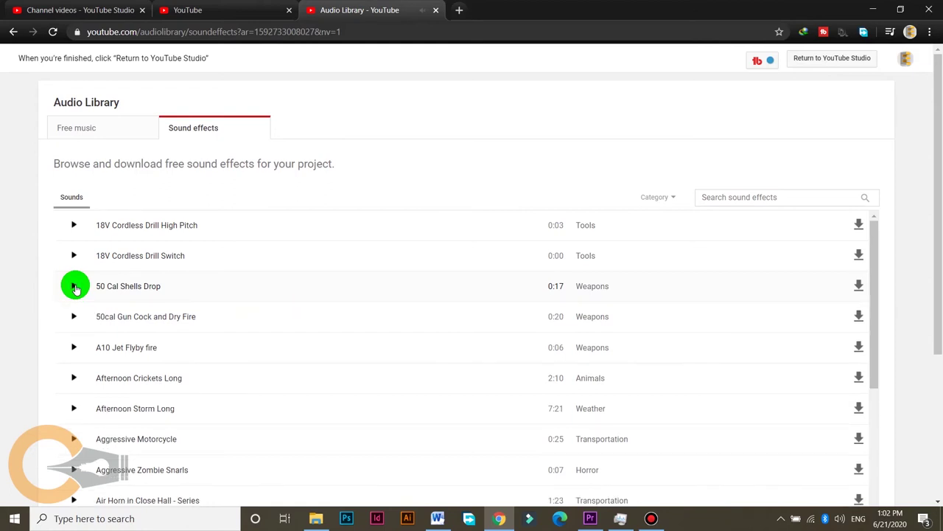
{"action": "left_click", "coordinate": [75, 316]}
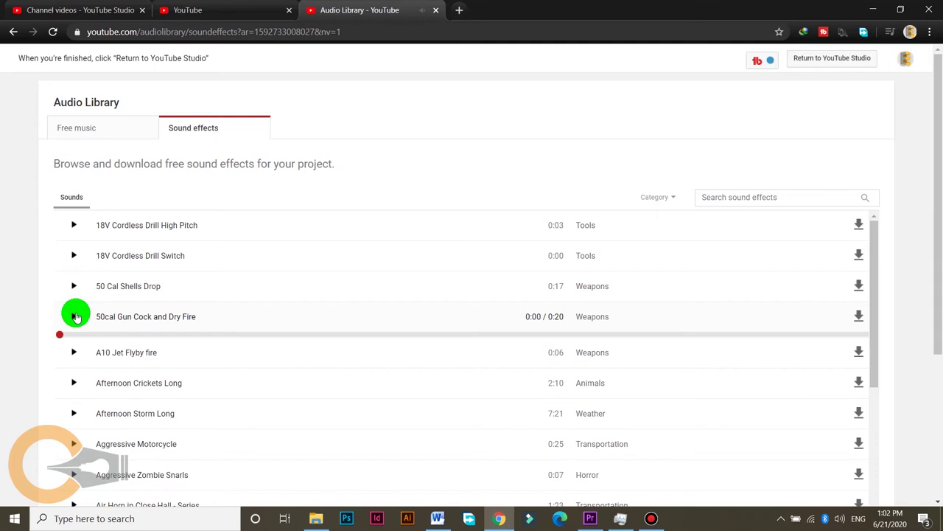
{"action": "left_click", "coordinate": [193, 128]}
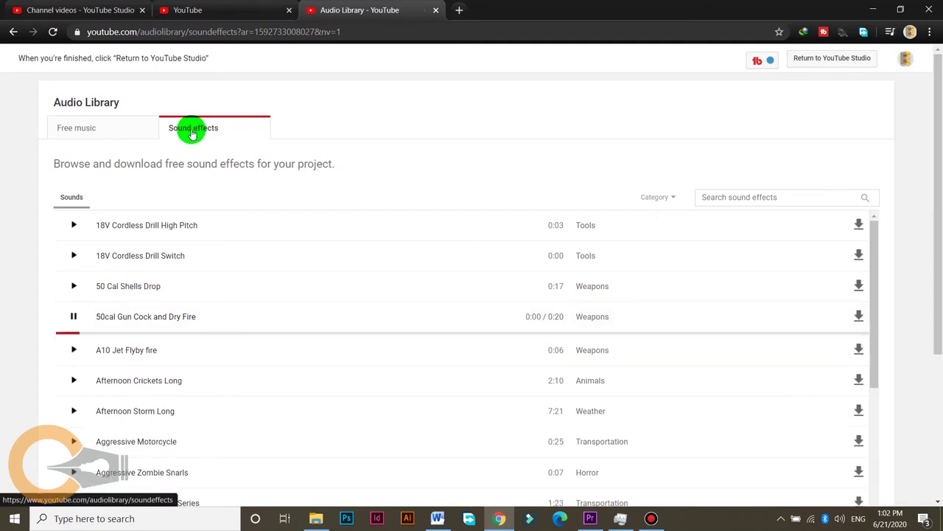
{"action": "left_click", "coordinate": [71, 319]}
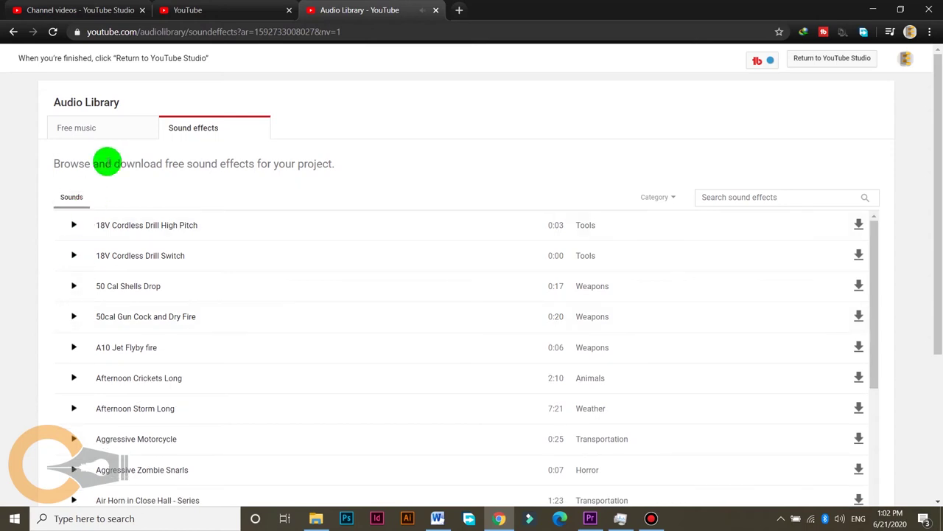
{"action": "left_click", "coordinate": [112, 126]}
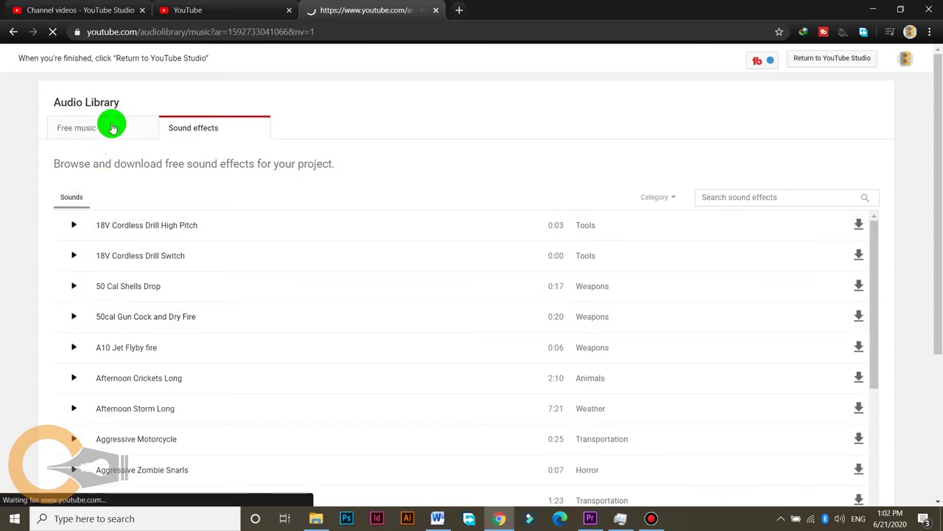
Step: Search free music for 'ethiopia', preview the Addis Ababa track, and start its download
{"action": "left_click", "coordinate": [728, 197]}
{"action": "type", "text": "ethiopia"}
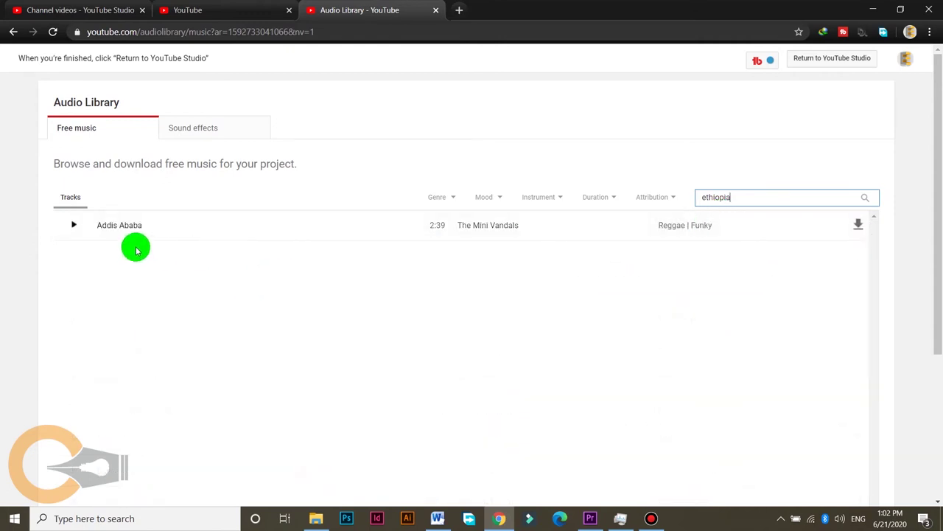
{"action": "left_click", "coordinate": [74, 225]}
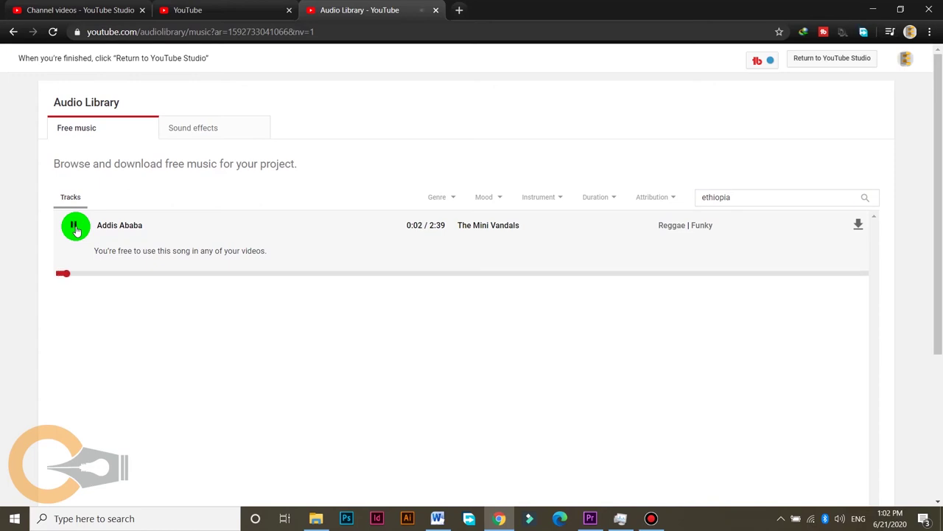
{"action": "left_click", "coordinate": [75, 226]}
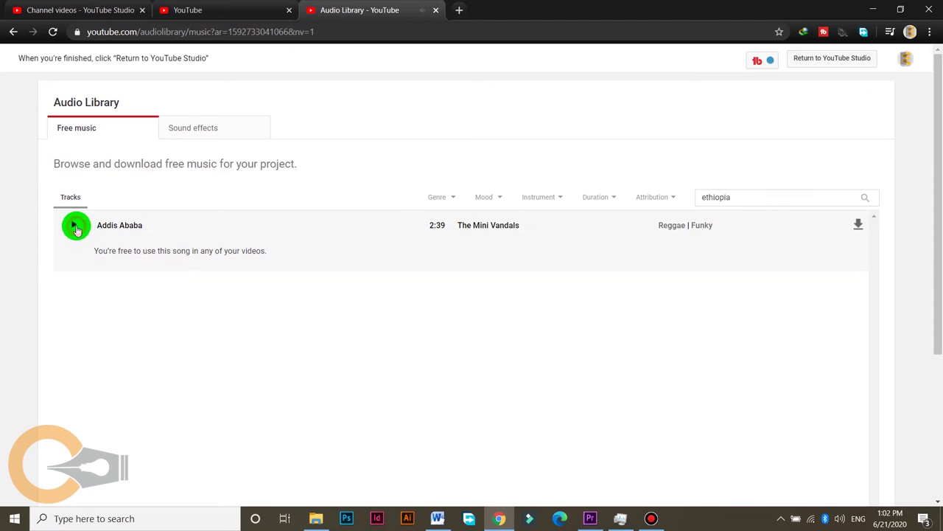
{"action": "left_click", "coordinate": [860, 227]}
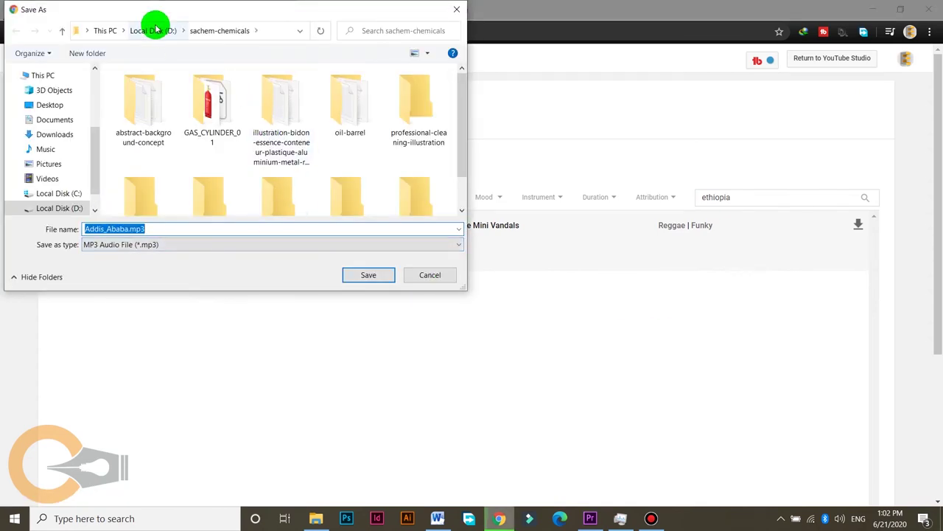
Step: Save Addis_Ababa.mp3 into D: > youtube_tuts > material > Audio
{"action": "left_click", "coordinate": [154, 30]}
{"action": "left_click", "coordinate": [145, 204]}
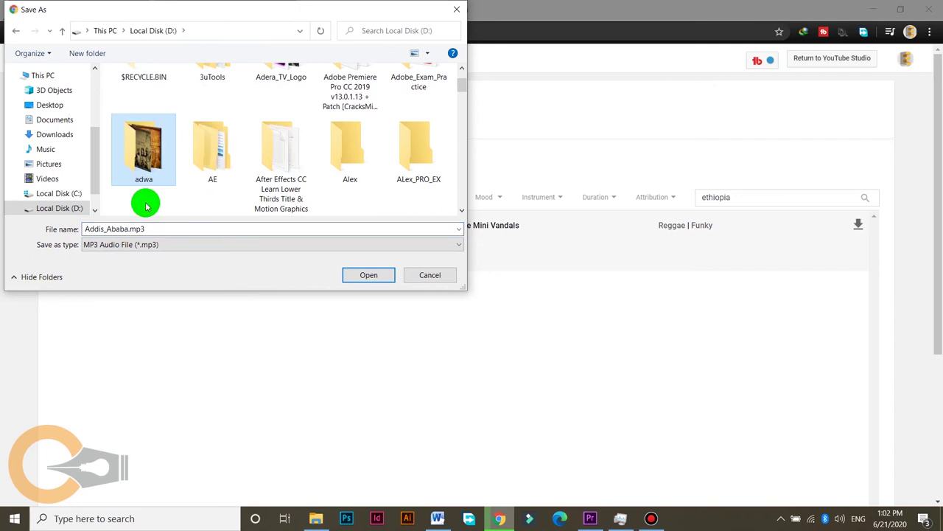
{"action": "scroll", "coordinate": [170, 199], "scroll_direction": "down", "scroll_amount": 10}
{"action": "double_click", "coordinate": [369, 185]}
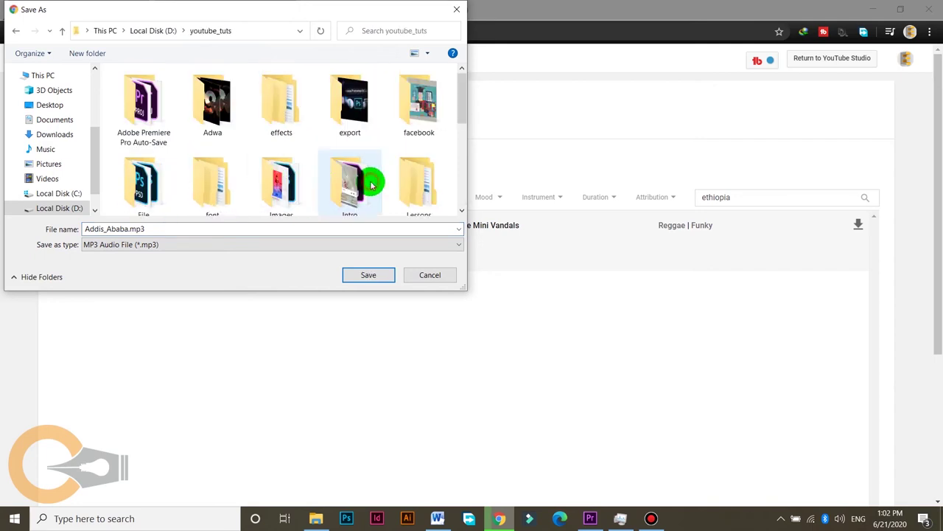
{"action": "left_click", "coordinate": [281, 191]}
{"action": "scroll", "coordinate": [281, 190], "scroll_direction": "down", "scroll_amount": 3}
{"action": "left_click", "coordinate": [312, 120]}
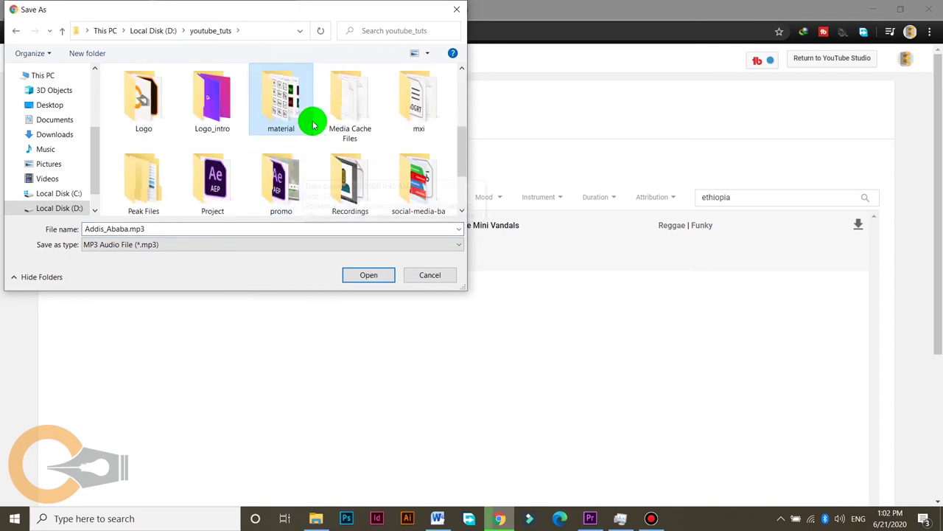
{"action": "double_click", "coordinate": [291, 111]}
{"action": "left_click", "coordinate": [143, 105]}
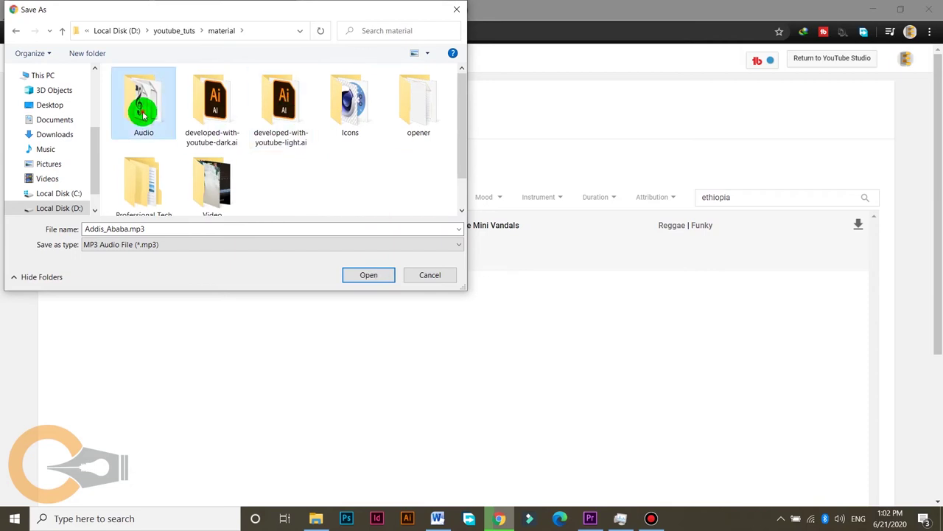
{"action": "double_click", "coordinate": [143, 105]}
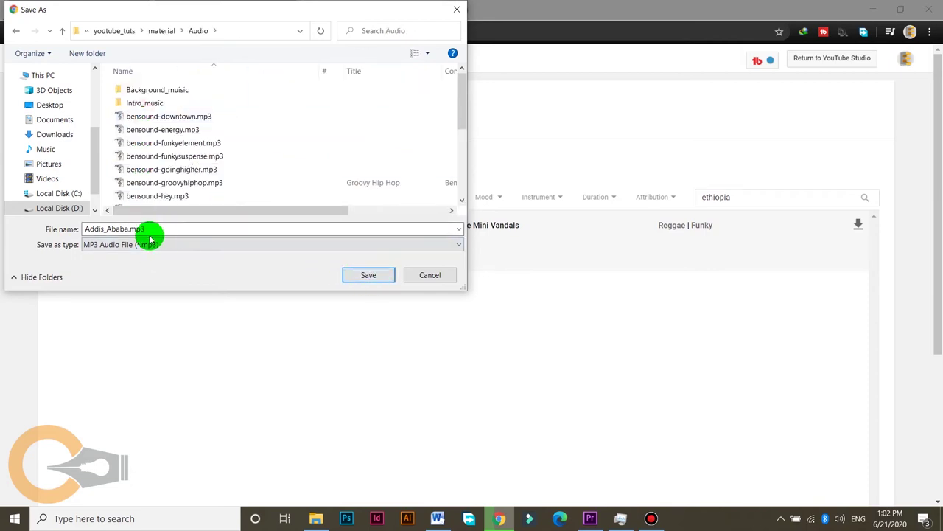
{"action": "left_click", "coordinate": [363, 276]}
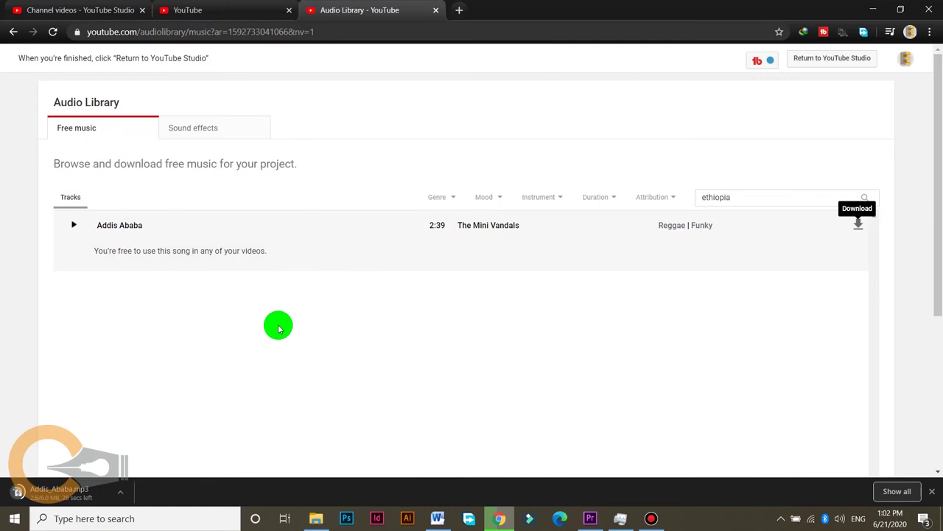
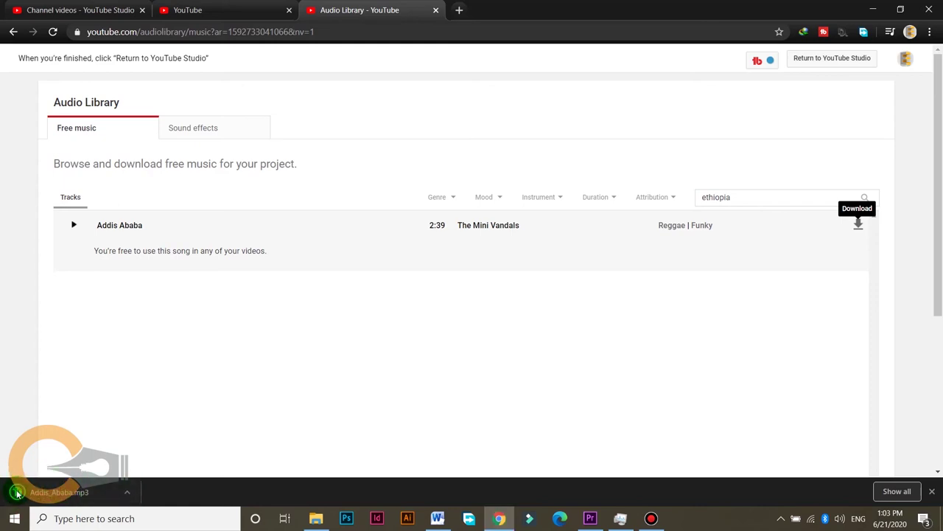
Step: Return to Premiere Pro's Import dialog browsing the Audio folder
{"action": "left_click", "coordinate": [590, 518]}
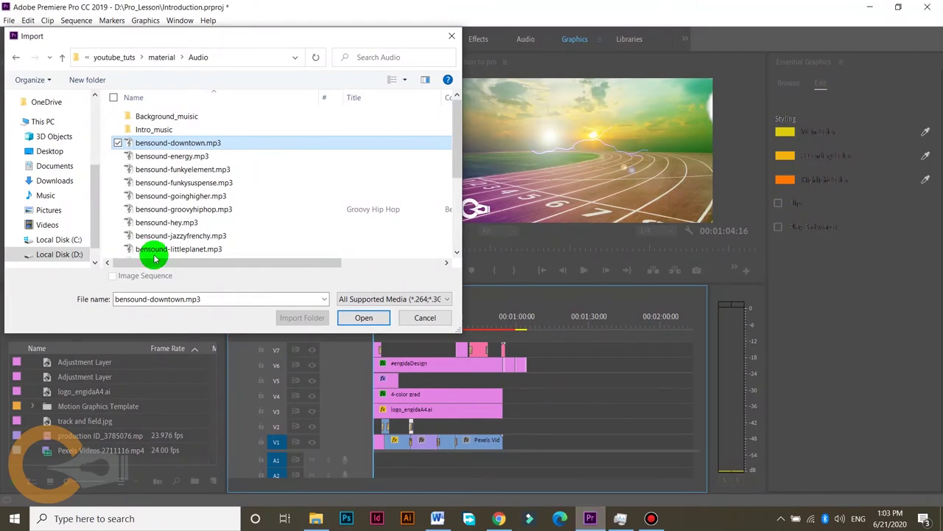
Step: Import Addis_Ababa.mp3 from the Audio folder and place it at the start of track A1
{"action": "scroll", "coordinate": [188, 185], "scroll_direction": "down", "scroll_amount": 2}
{"action": "scroll", "coordinate": [149, 252], "scroll_direction": "down", "scroll_amount": 1}
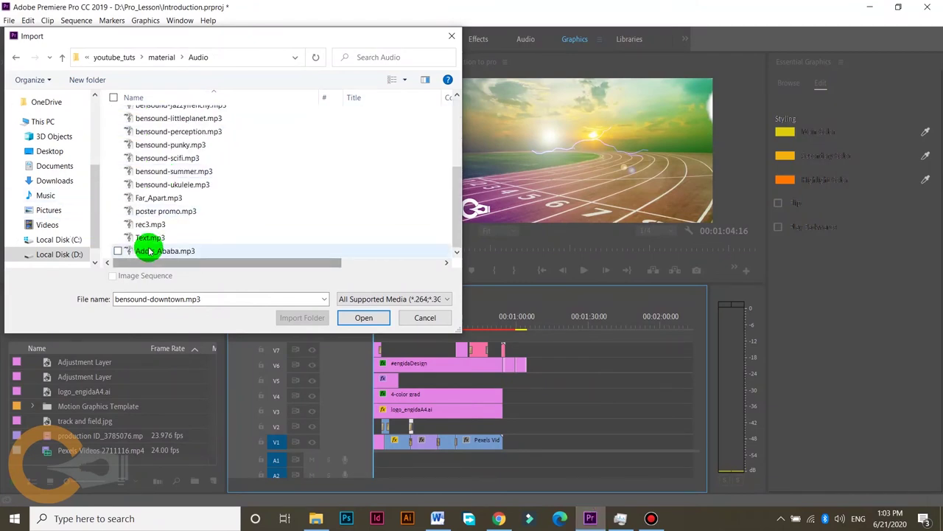
{"action": "left_click", "coordinate": [151, 250]}
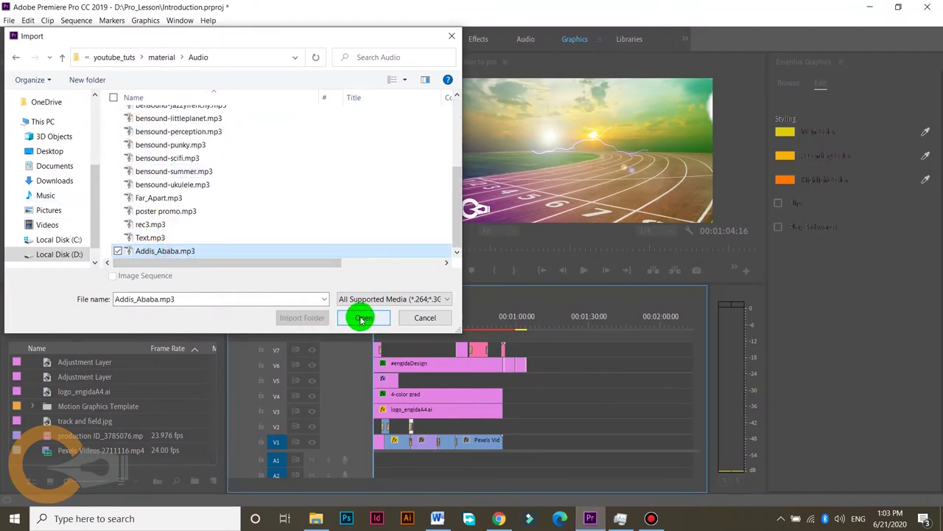
{"action": "left_click", "coordinate": [361, 318]}
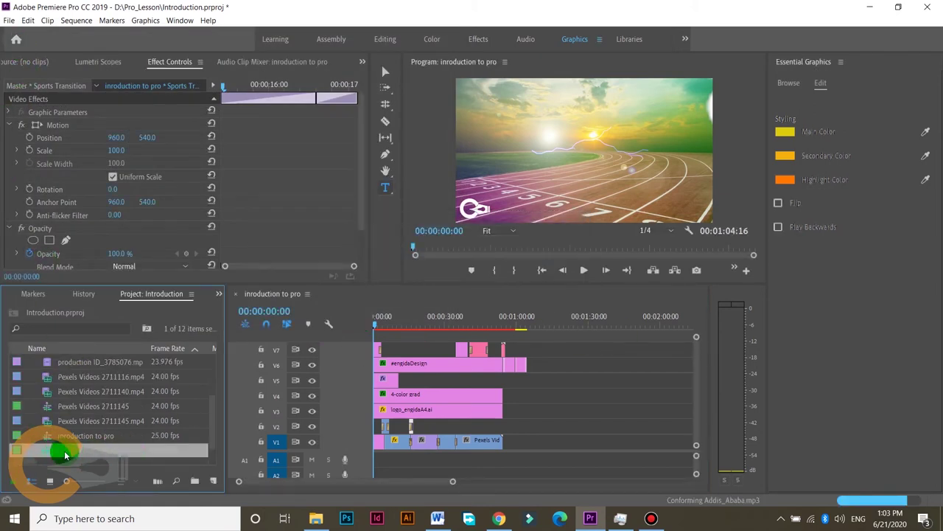
{"action": "mouse_move", "coordinate": [65, 455]}
{"action": "left_mouse_down"}
{"action": "mouse_move", "coordinate": [316, 461]}
{"action": "mouse_move", "coordinate": [276, 354]}
{"action": "mouse_move", "coordinate": [283, 483]}
{"action": "mouse_move", "coordinate": [368, 289]}
{"action": "mouse_move", "coordinate": [369, 247]}
{"action": "left_mouse_up"}
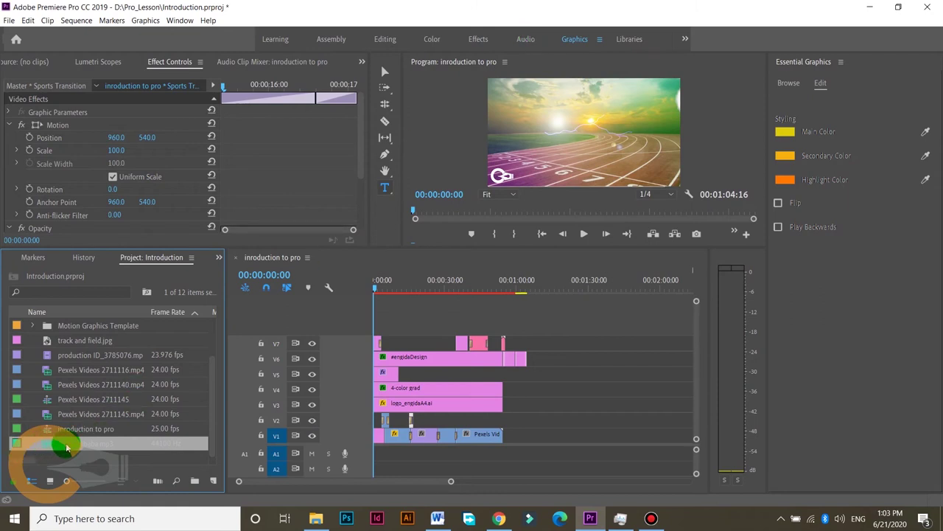
{"action": "left_click_drag", "start_coordinate": [66, 447], "coordinate": [376, 454]}
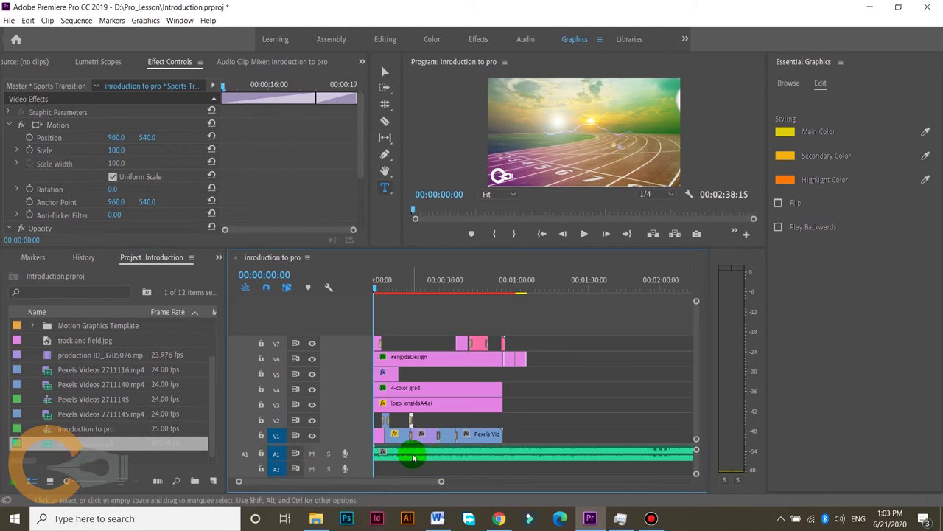
Step: Play the intro with its new music, then enlarge track A1 to show its waveform and volume line
{"action": "left_click", "coordinate": [584, 235]}
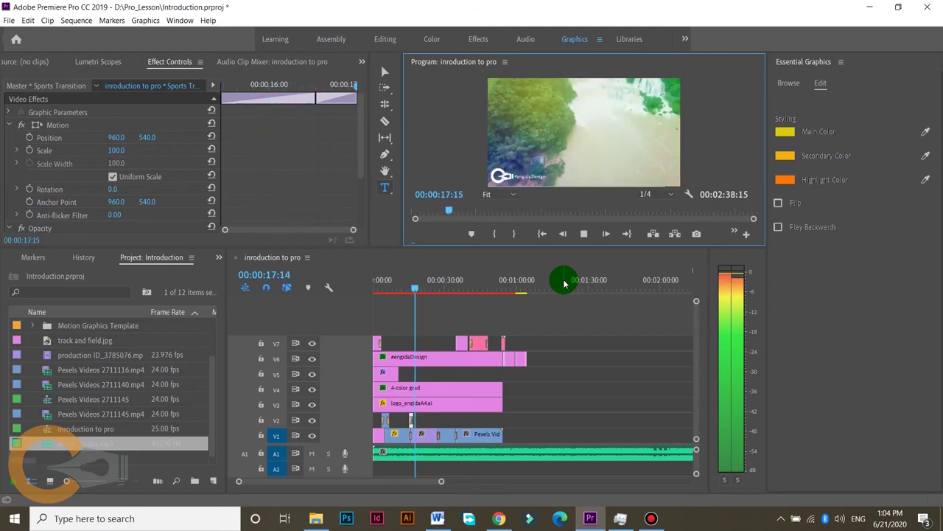
{"action": "left_click_drag", "start_coordinate": [421, 298], "coordinate": [382, 299]}
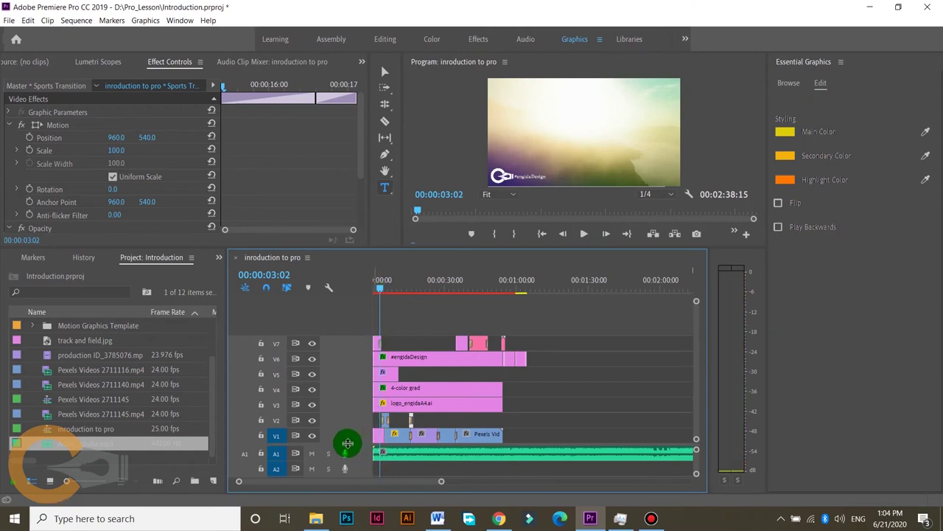
{"action": "left_click_drag", "start_coordinate": [351, 432], "coordinate": [345, 393]}
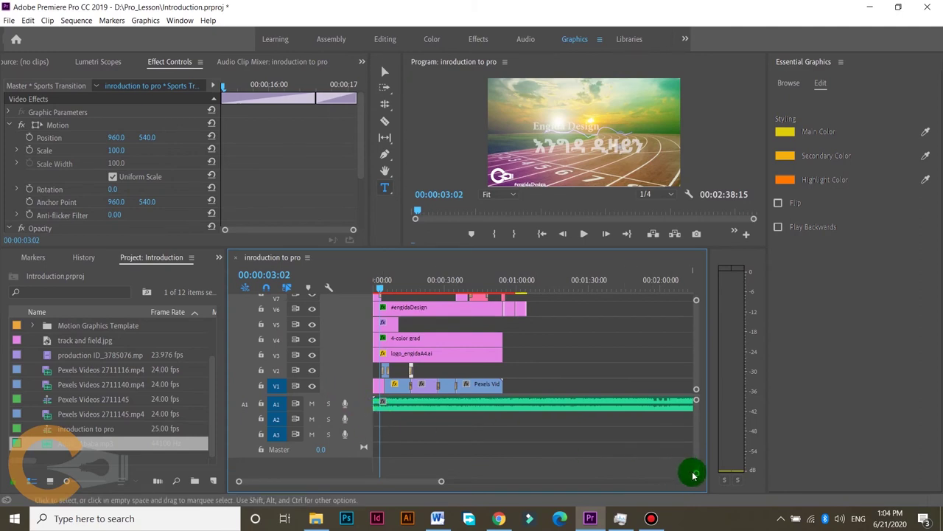
{"action": "left_click_drag", "start_coordinate": [693, 475], "coordinate": [696, 468]}
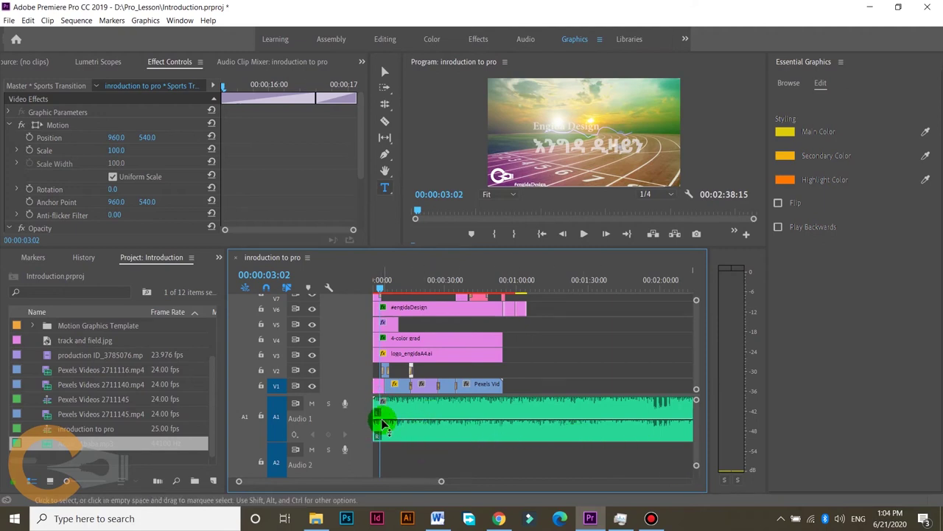
Step: Drag the A1 music's volume line down to about -4.7 dB and play back to check
{"action": "mouse_move", "coordinate": [385, 290]}
{"action": "left_mouse_down"}
{"action": "mouse_move", "coordinate": [397, 294]}
{"action": "mouse_move", "coordinate": [385, 291]}
{"action": "left_mouse_up"}
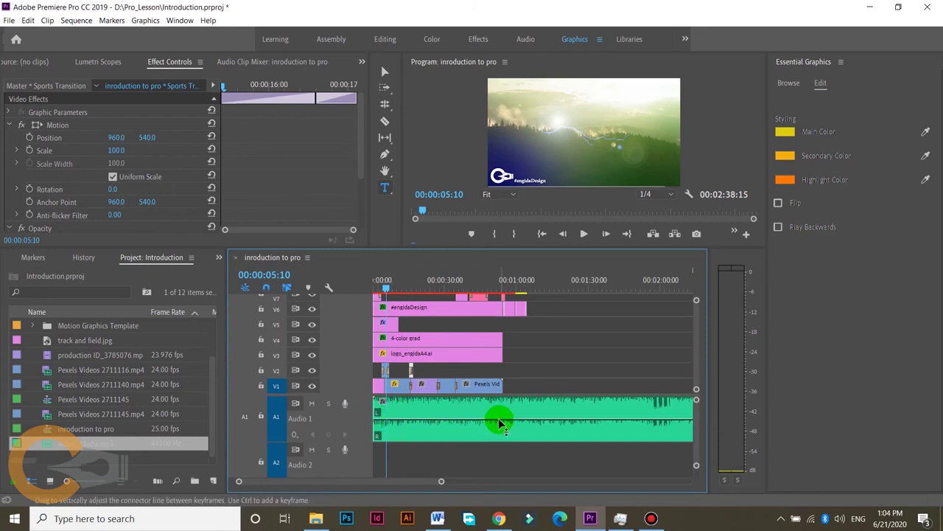
{"action": "mouse_move", "coordinate": [499, 422]}
{"action": "left_mouse_down"}
{"action": "mouse_move", "coordinate": [499, 433]}
{"action": "mouse_move", "coordinate": [499, 412]}
{"action": "mouse_move", "coordinate": [499, 428]}
{"action": "left_mouse_up"}
{"action": "mouse_move", "coordinate": [499, 414]}
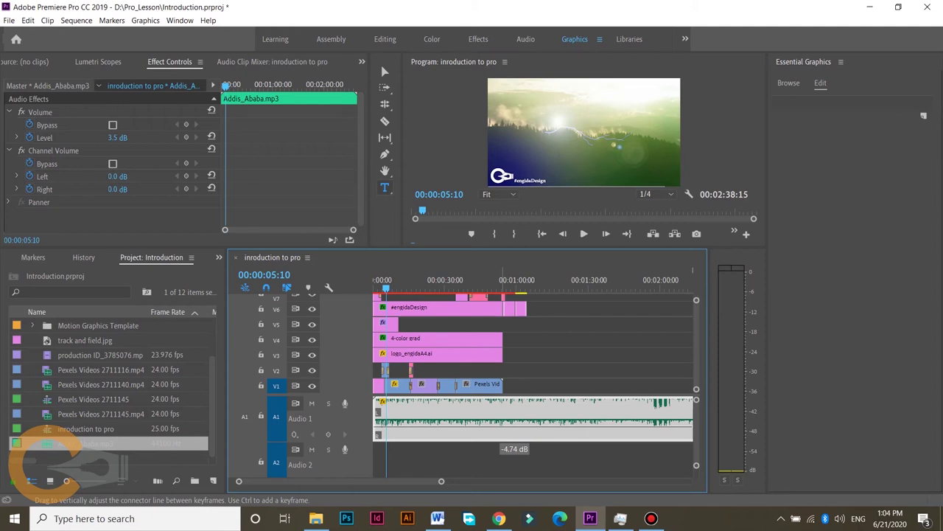
{"action": "left_click_drag", "start_coordinate": [499, 426], "coordinate": [499, 427]}
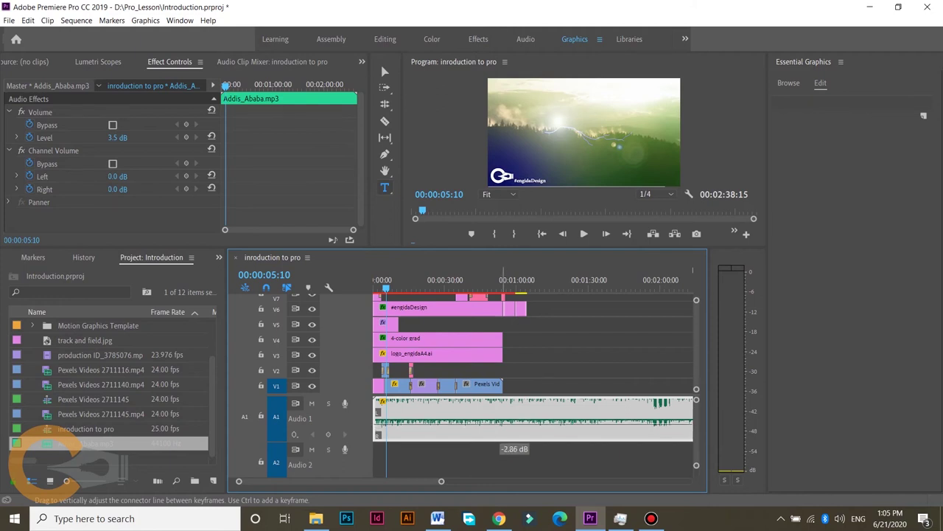
{"action": "left_click", "coordinate": [583, 234]}
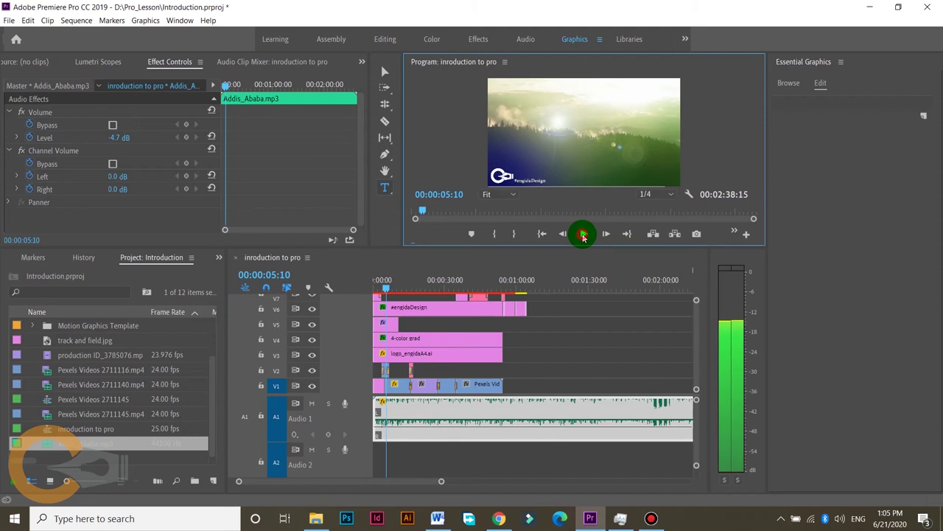
Step: Add two volume keyframes near the start of the A1 music with the Pen tool
{"action": "left_click", "coordinate": [393, 425]}
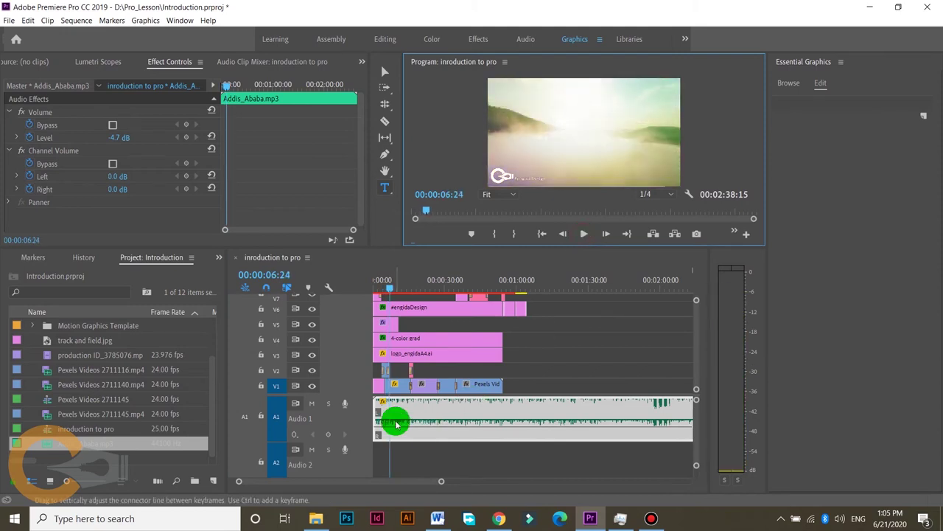
{"action": "left_click_drag", "start_coordinate": [389, 287], "coordinate": [401, 289]}
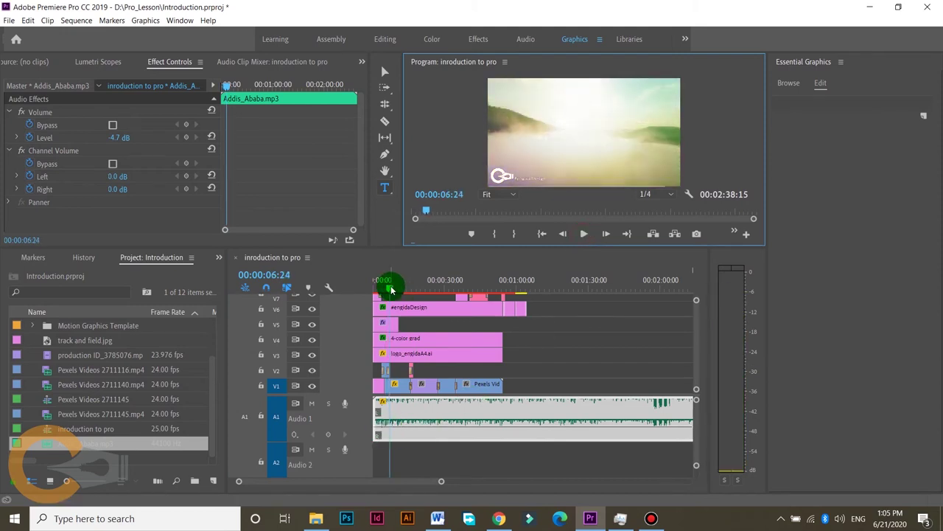
{"action": "left_click", "coordinate": [391, 124]}
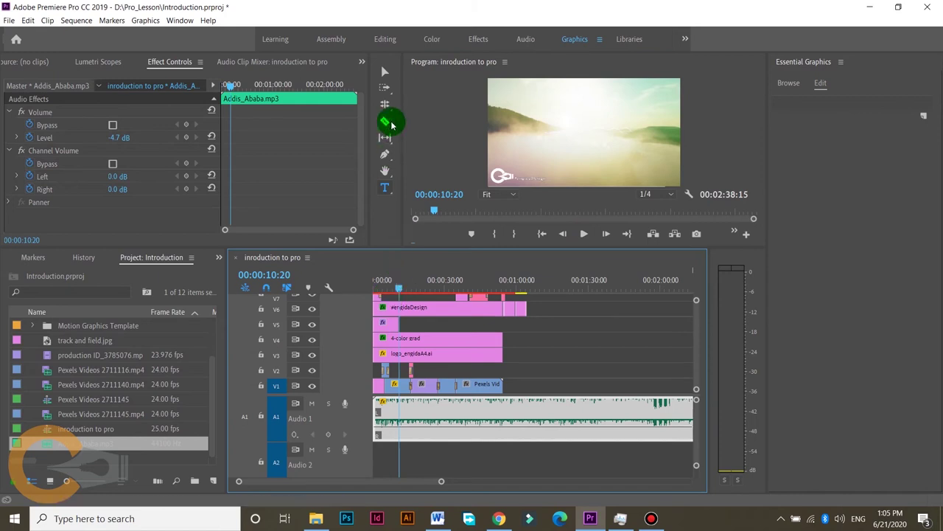
{"action": "left_click", "coordinate": [384, 155]}
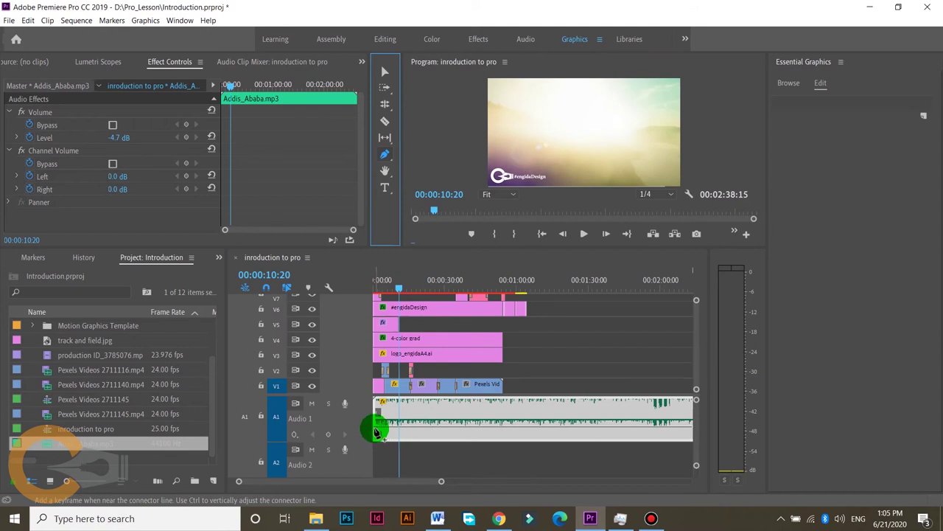
{"action": "left_click", "coordinate": [391, 432]}
{"action": "left_click", "coordinate": [404, 428]}
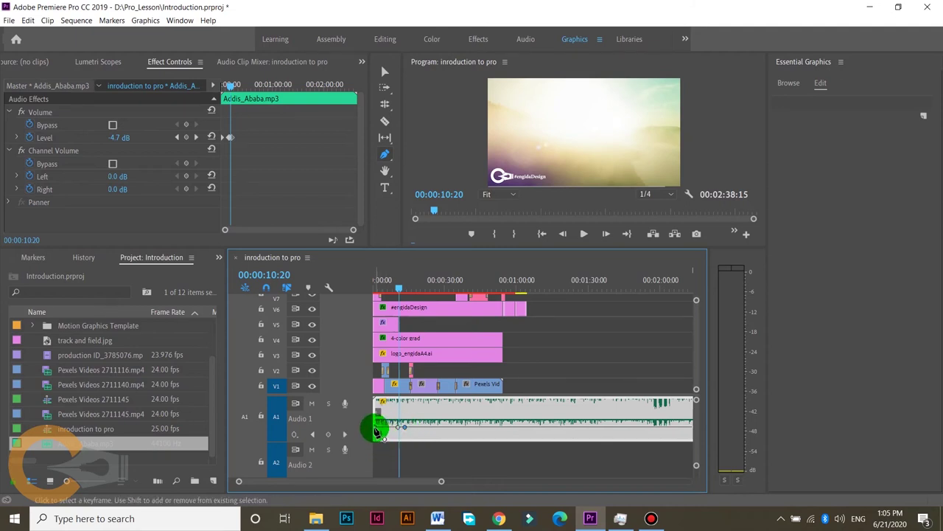
Step: Drag the first keyframe down to silence so the music fades in to -4.7 dB, then play back
{"action": "left_click", "coordinate": [384, 71]}
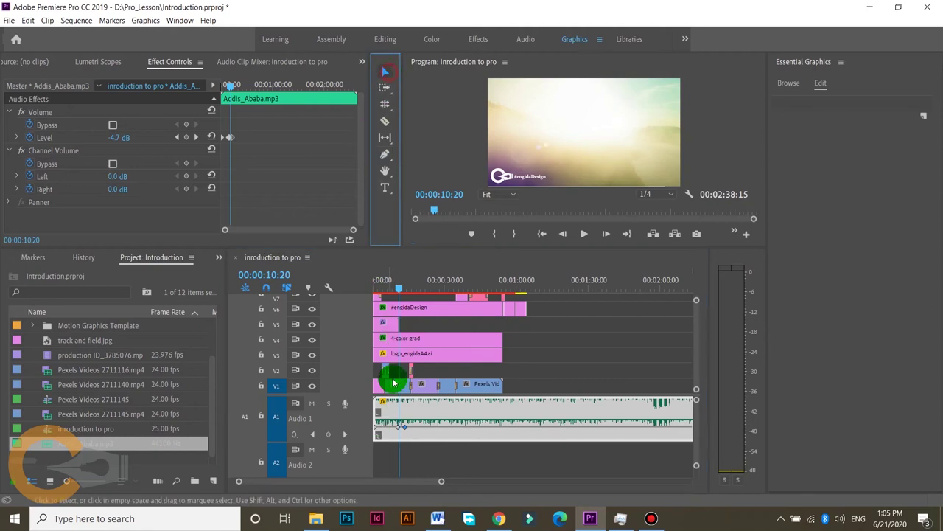
{"action": "left_click", "coordinate": [396, 429]}
{"action": "left_click_drag", "start_coordinate": [395, 431], "coordinate": [388, 427]}
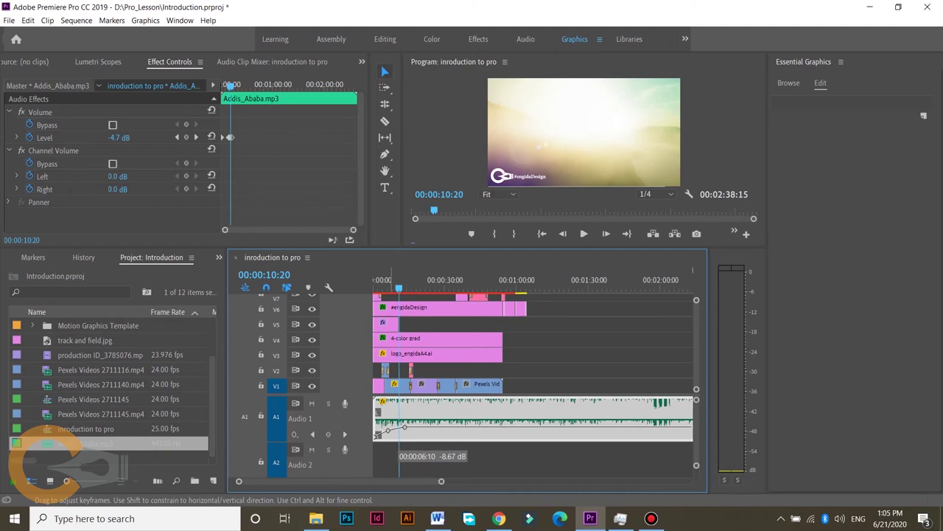
{"action": "left_click_drag", "start_coordinate": [388, 429], "coordinate": [390, 421]}
{"action": "left_click", "coordinate": [378, 453]}
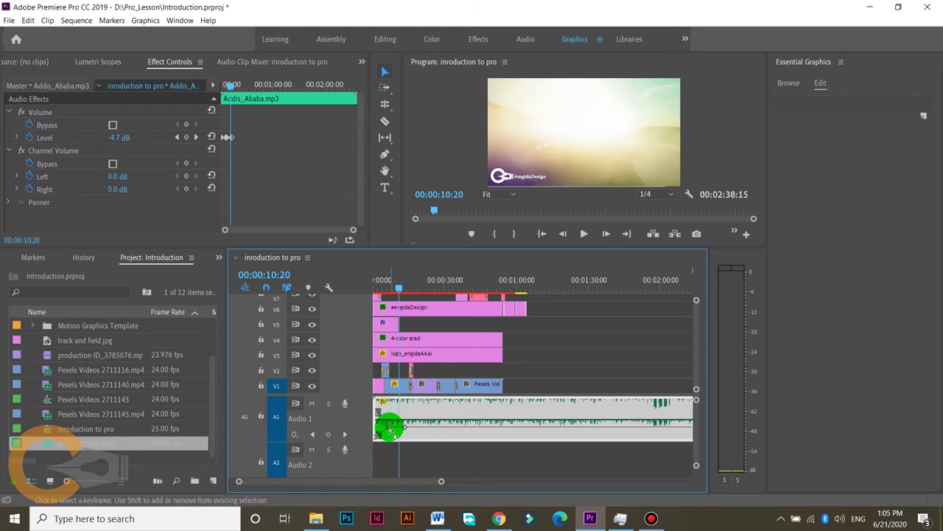
{"action": "left_click_drag", "start_coordinate": [389, 427], "coordinate": [389, 433]}
{"action": "left_click_drag", "start_coordinate": [395, 285], "coordinate": [368, 301]}
{"action": "left_click", "coordinate": [583, 233]}
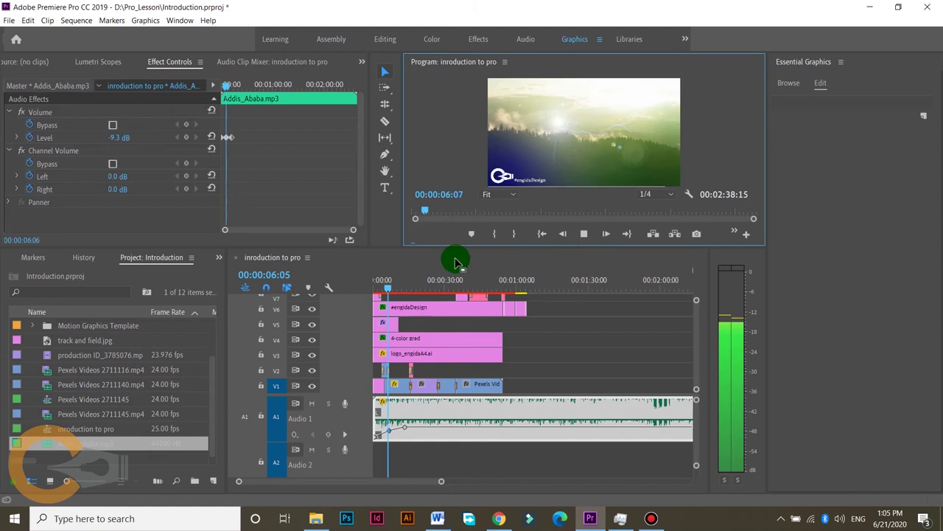
{"action": "left_click_drag", "start_coordinate": [391, 295], "coordinate": [521, 294]}
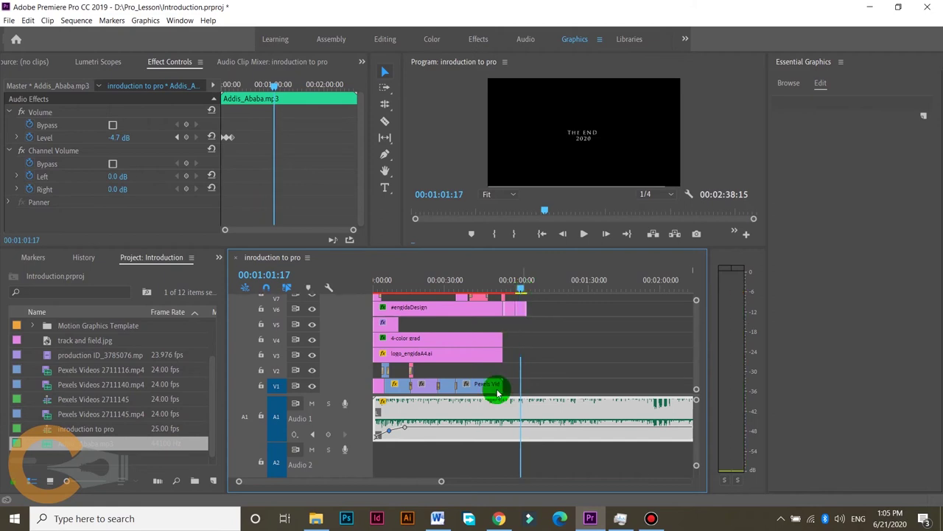
{"action": "left_click", "coordinate": [384, 154]}
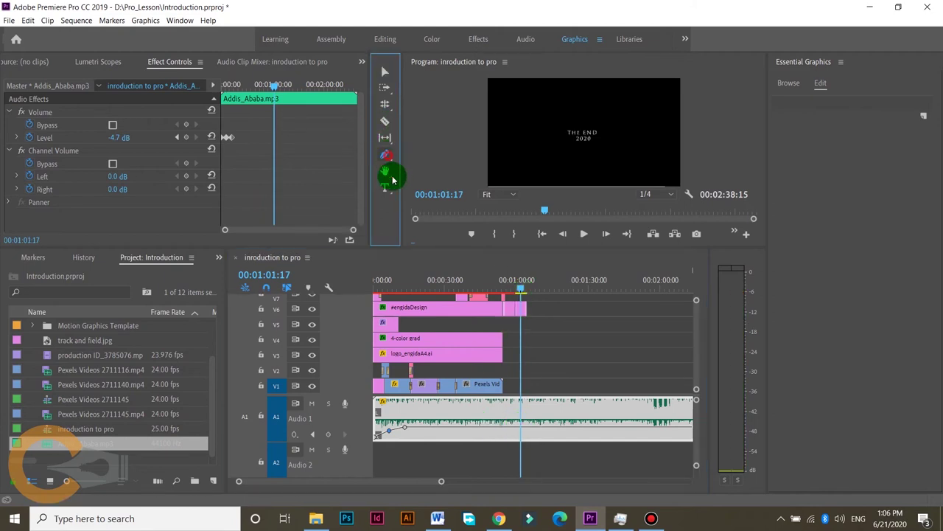
{"action": "left_click", "coordinate": [521, 429]}
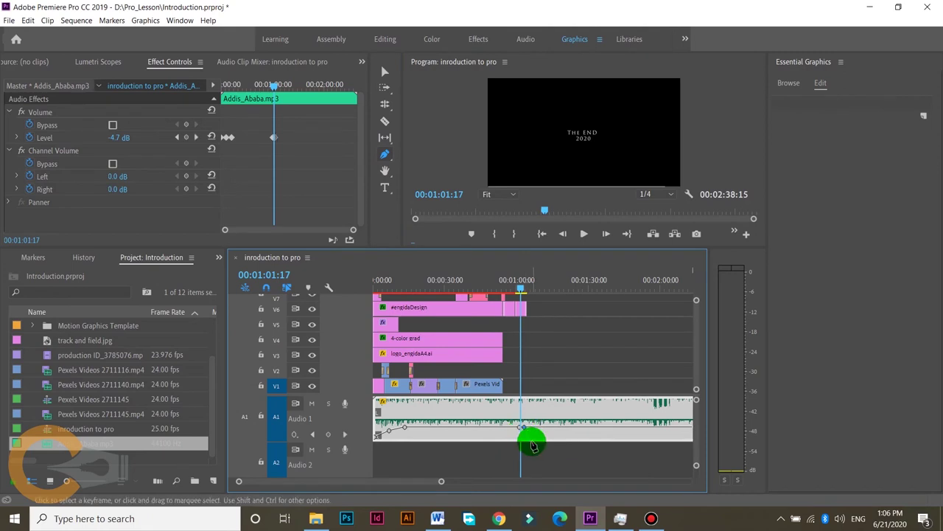
{"action": "left_click_drag", "start_coordinate": [526, 428], "coordinate": [529, 436]}
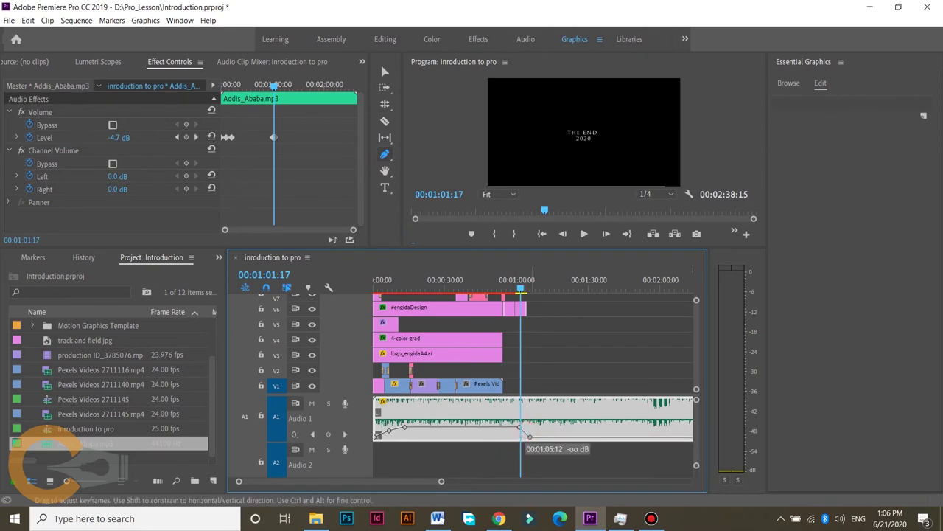
{"action": "left_click_drag", "start_coordinate": [521, 429], "coordinate": [505, 428]}
{"action": "mouse_move", "coordinate": [522, 292]}
{"action": "left_mouse_down"}
{"action": "mouse_move", "coordinate": [372, 290]}
{"action": "mouse_move", "coordinate": [500, 306]}
{"action": "left_mouse_up"}
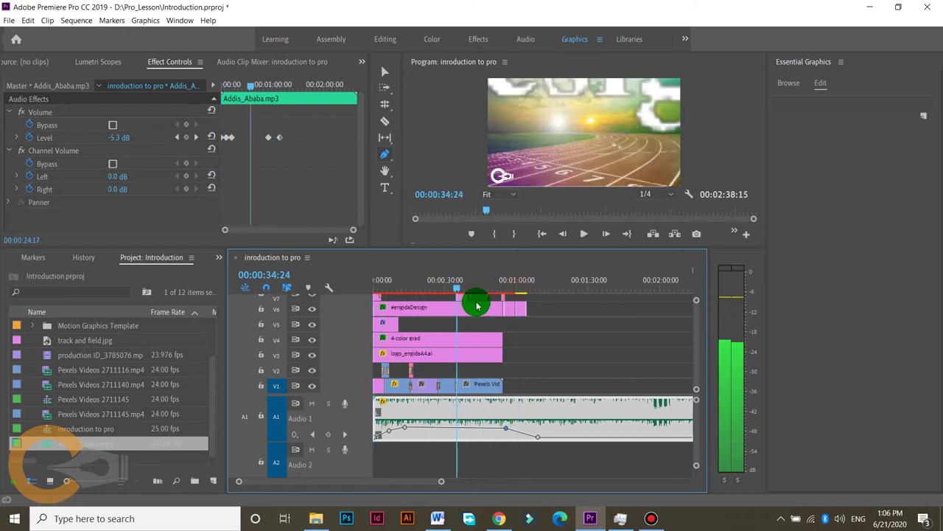
{"action": "left_click", "coordinate": [585, 234]}
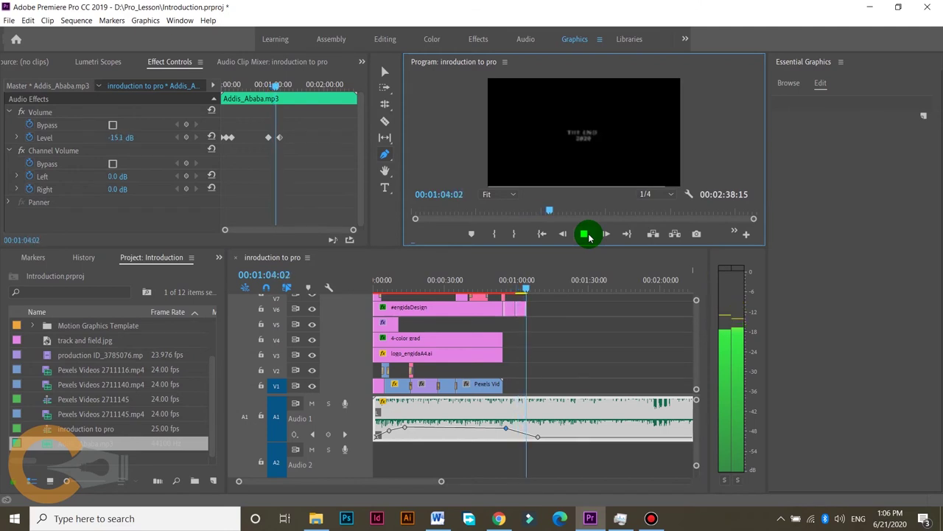
{"action": "left_click", "coordinate": [588, 234]}
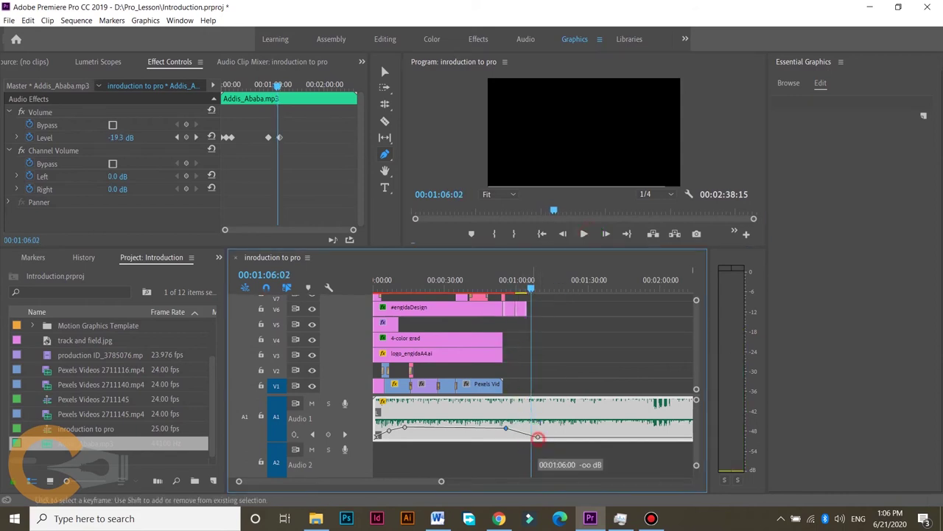
{"action": "left_click_drag", "start_coordinate": [540, 440], "coordinate": [531, 437]}
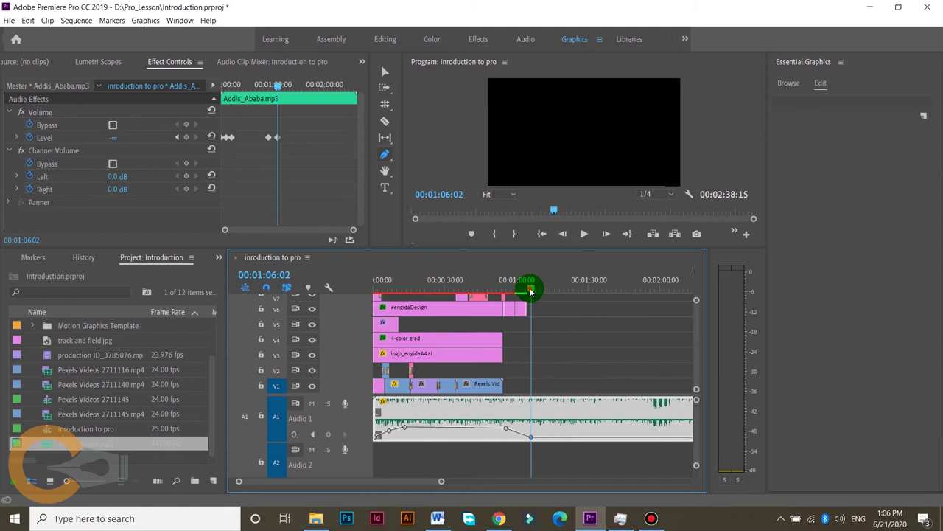
{"action": "left_click_drag", "start_coordinate": [530, 293], "coordinate": [511, 293]}
{"action": "left_click_drag", "start_coordinate": [506, 427], "coordinate": [526, 437]}
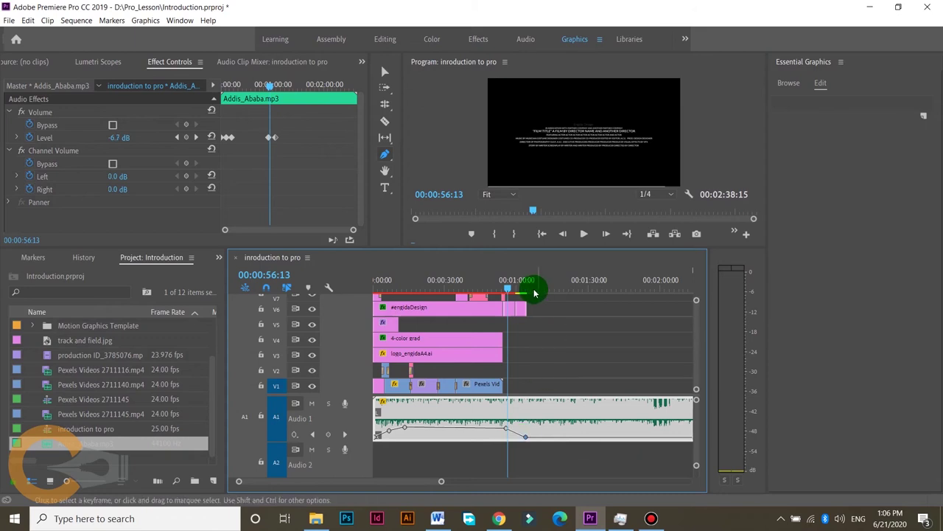
{"action": "left_click", "coordinate": [584, 235]}
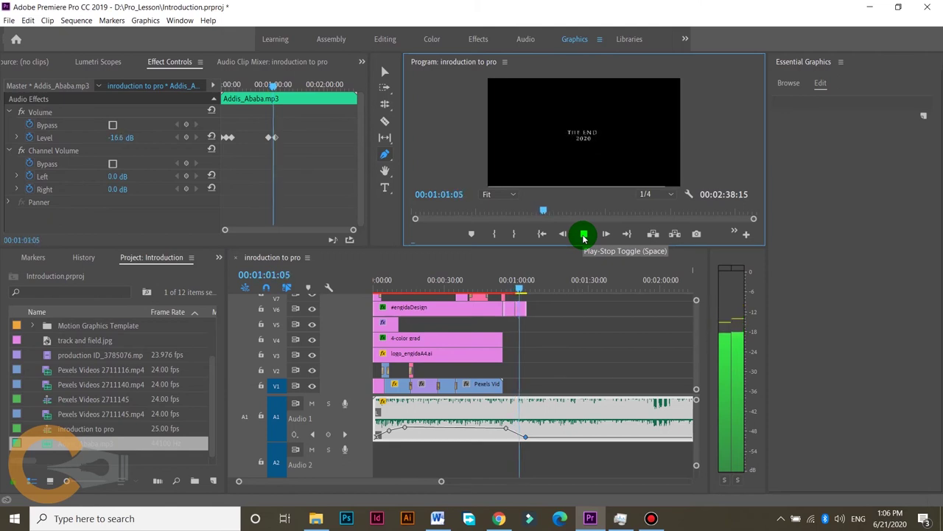
{"action": "left_click", "coordinate": [583, 236]}
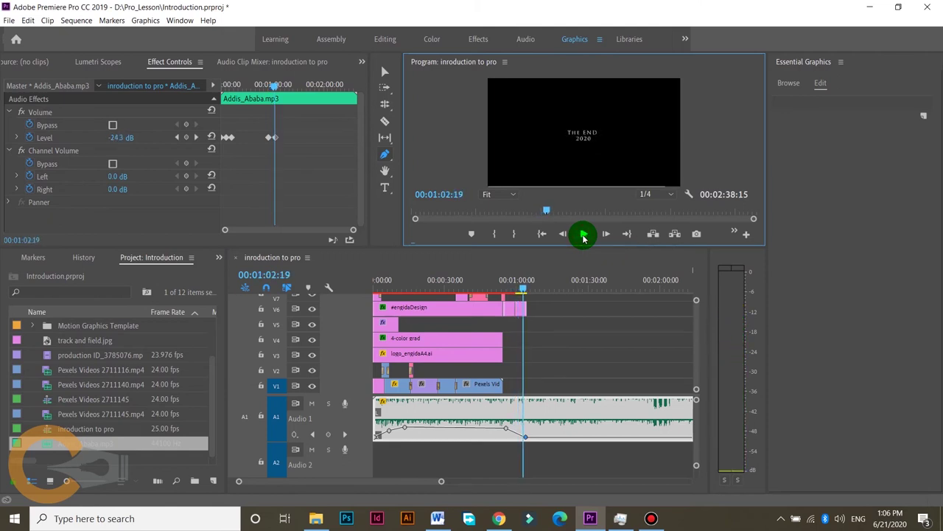
{"action": "left_click", "coordinate": [652, 522]}
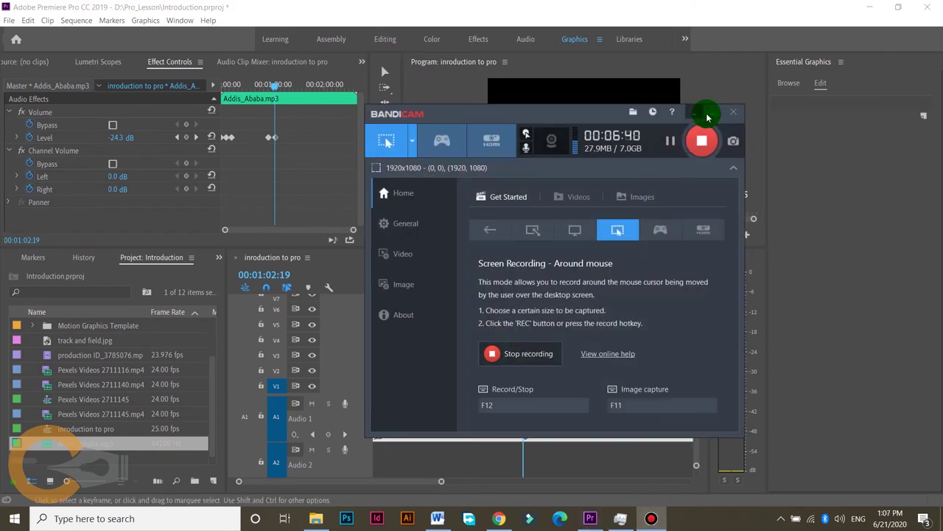
{"action": "left_click", "coordinate": [712, 112]}
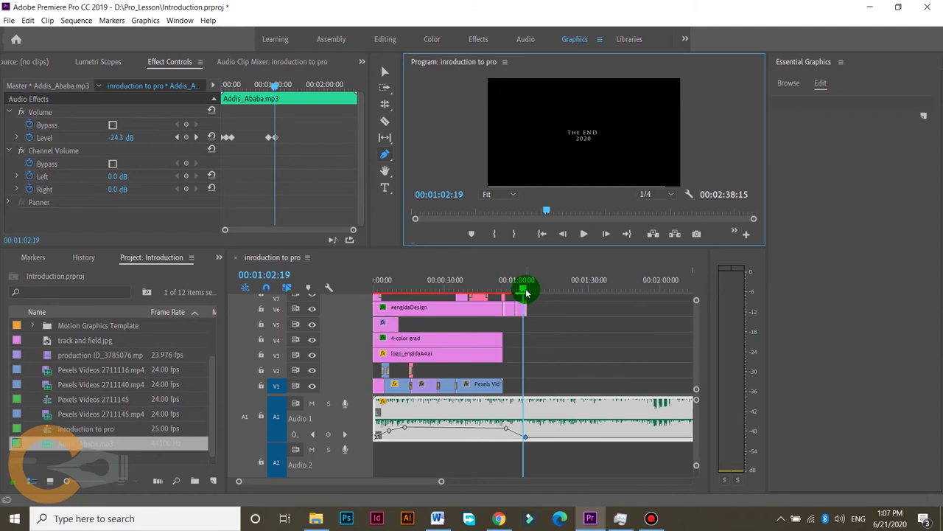
Step: Move the music's fade-out keyframe earlier to 00:49:08 and play back the new fade
{"action": "left_click_drag", "start_coordinate": [525, 293], "coordinate": [504, 294]}
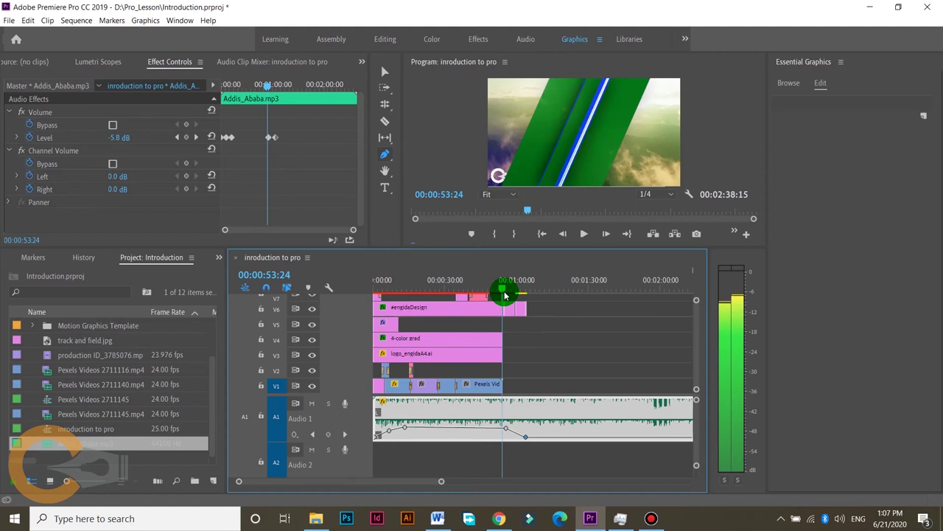
{"action": "left_click_drag", "start_coordinate": [505, 427], "coordinate": [491, 427]}
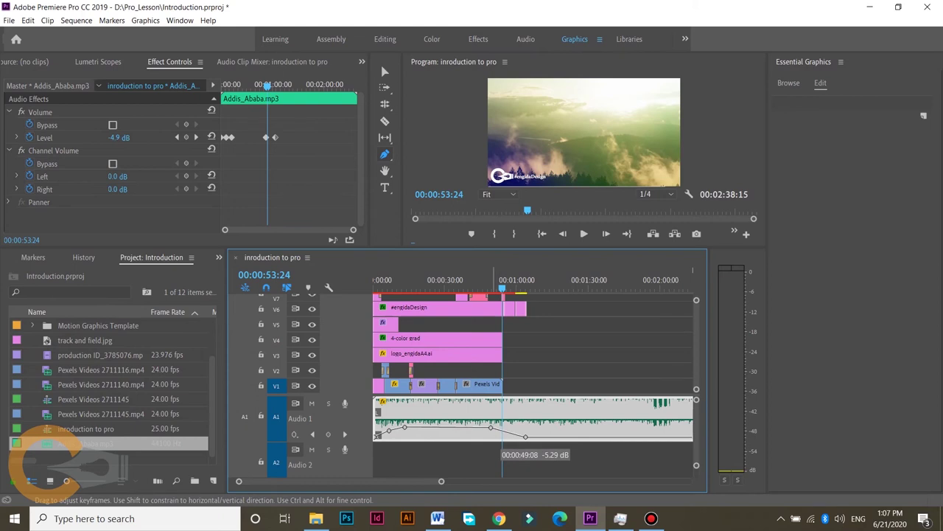
{"action": "left_click", "coordinate": [491, 428]}
{"action": "key", "text": "space"}
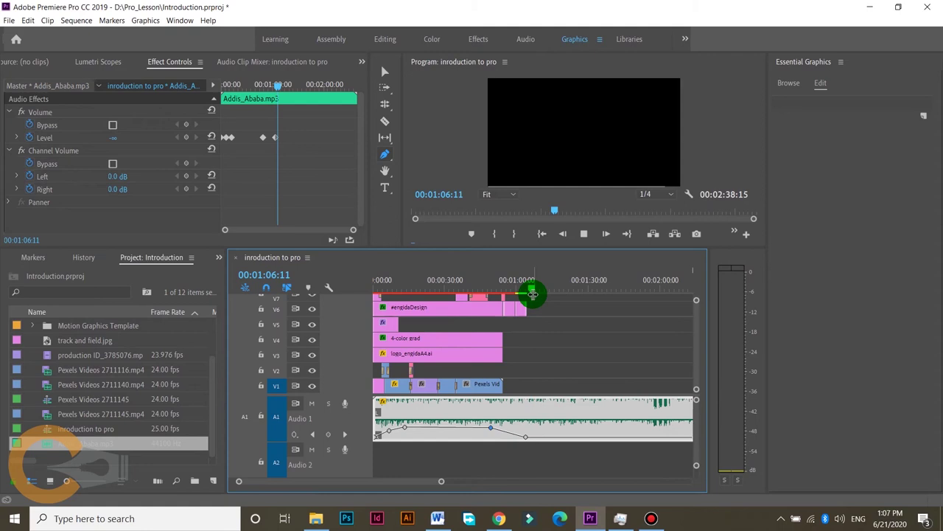
{"action": "left_click_drag", "start_coordinate": [533, 293], "coordinate": [391, 275]}
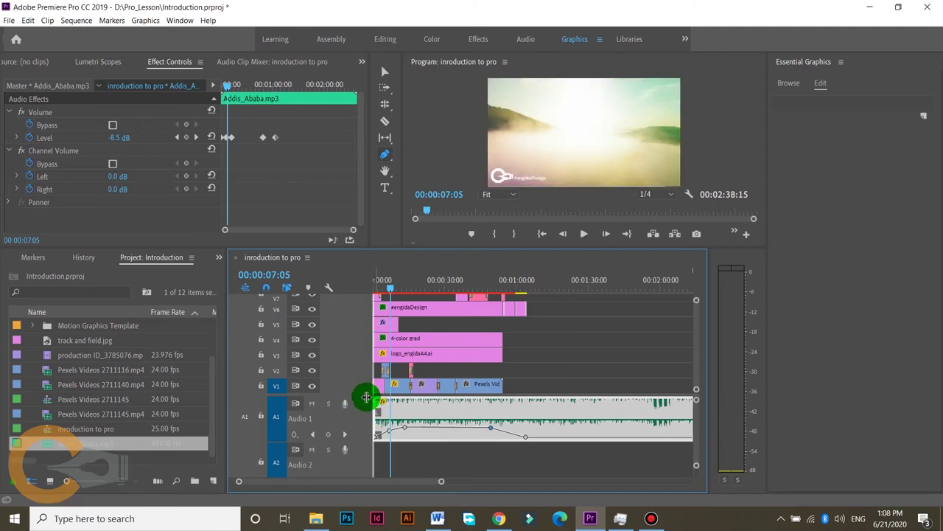
Step: Mark the sequence In point at 00:00:00:00 and Out point at 00:01:05:13
{"action": "left_click_drag", "start_coordinate": [361, 394], "coordinate": [360, 410]}
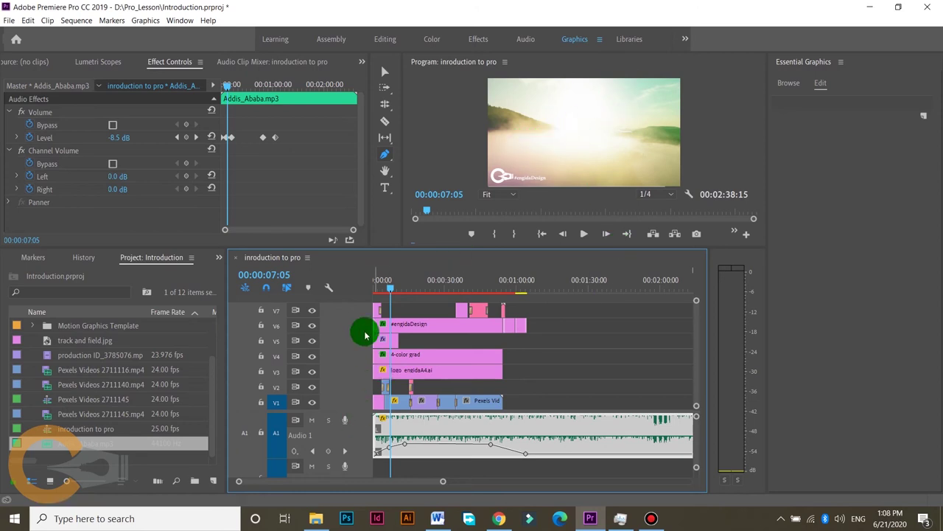
{"action": "left_click_drag", "start_coordinate": [393, 292], "coordinate": [373, 294]}
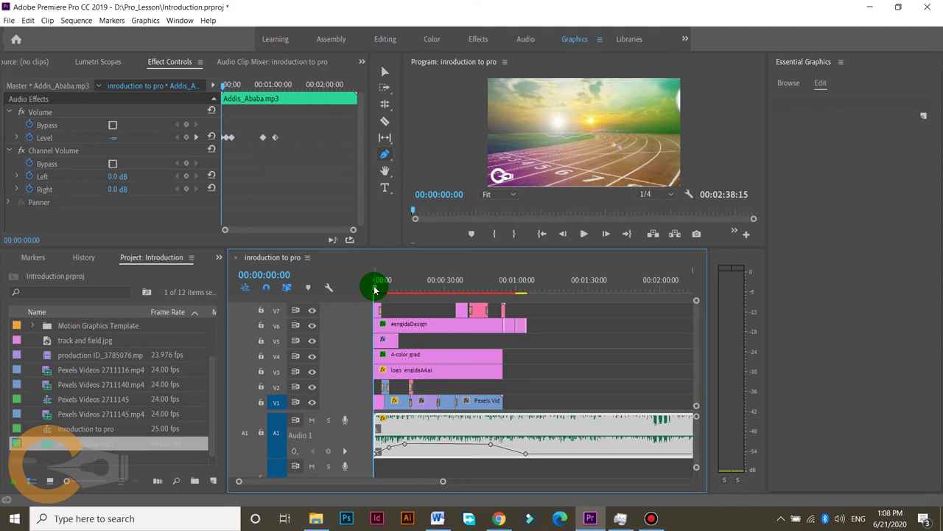
{"action": "left_click", "coordinate": [496, 234]}
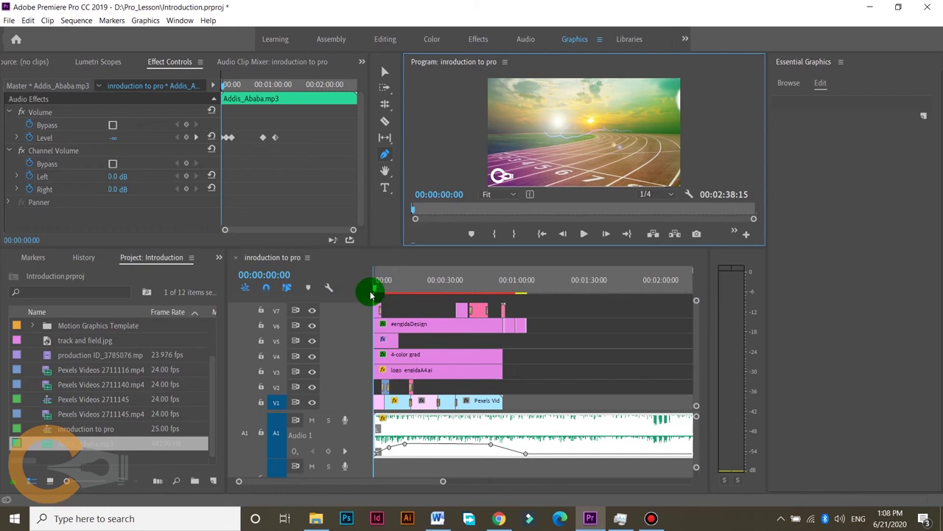
{"action": "left_click_drag", "start_coordinate": [376, 292], "coordinate": [534, 284]}
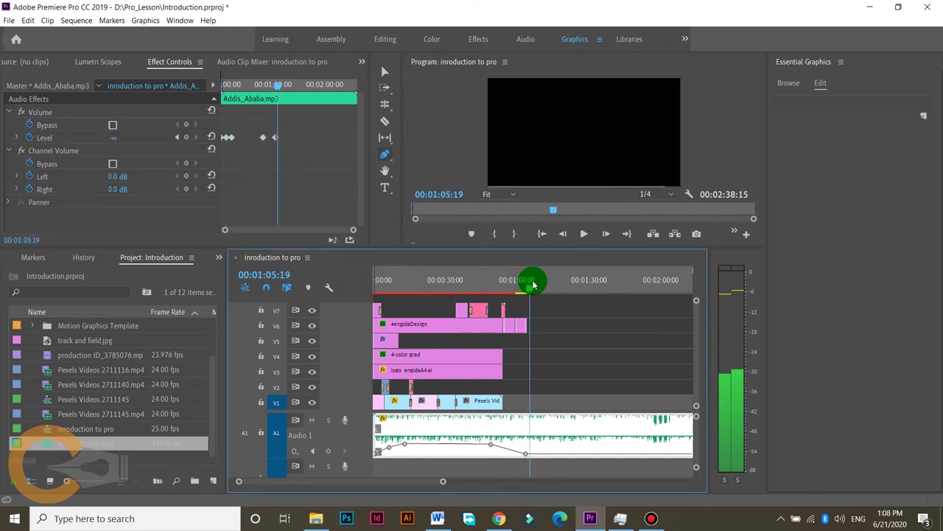
{"action": "left_click", "coordinate": [513, 234]}
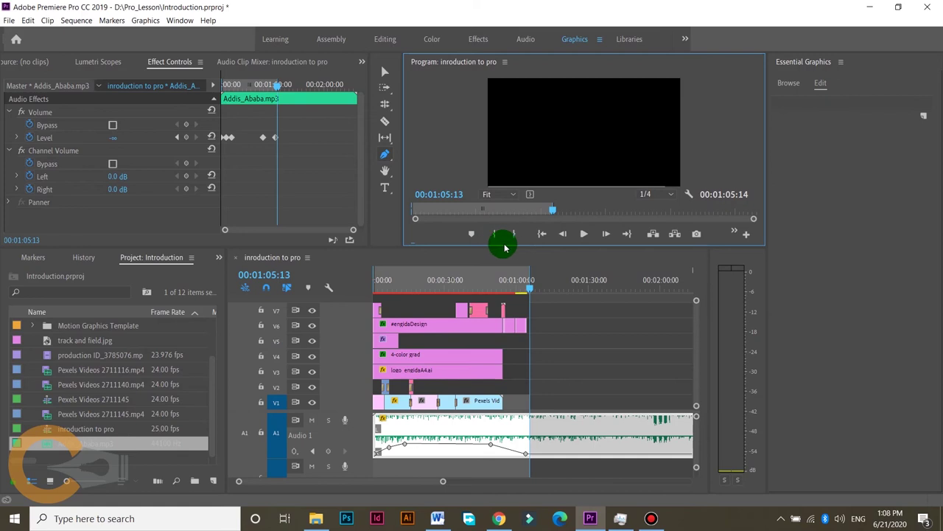
{"action": "left_click_drag", "start_coordinate": [530, 291], "coordinate": [530, 274]}
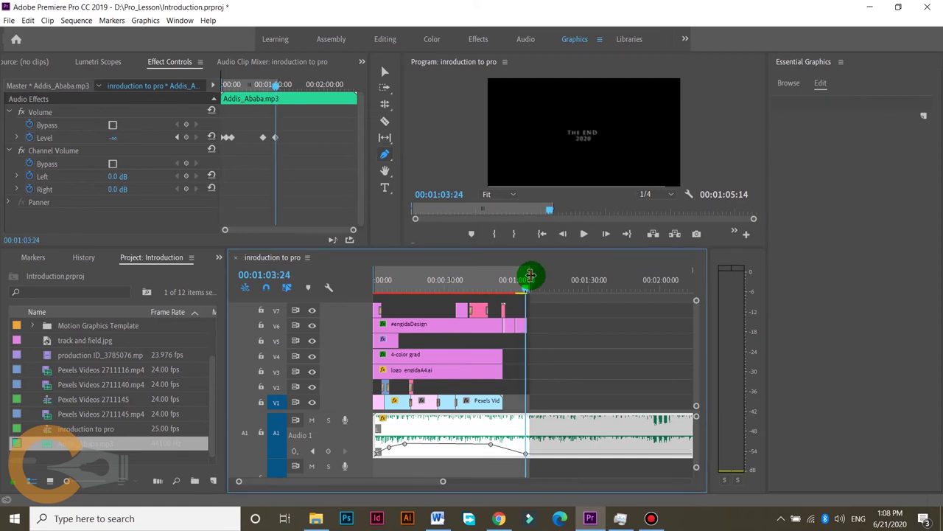
{"action": "right_click", "coordinate": [530, 279]}
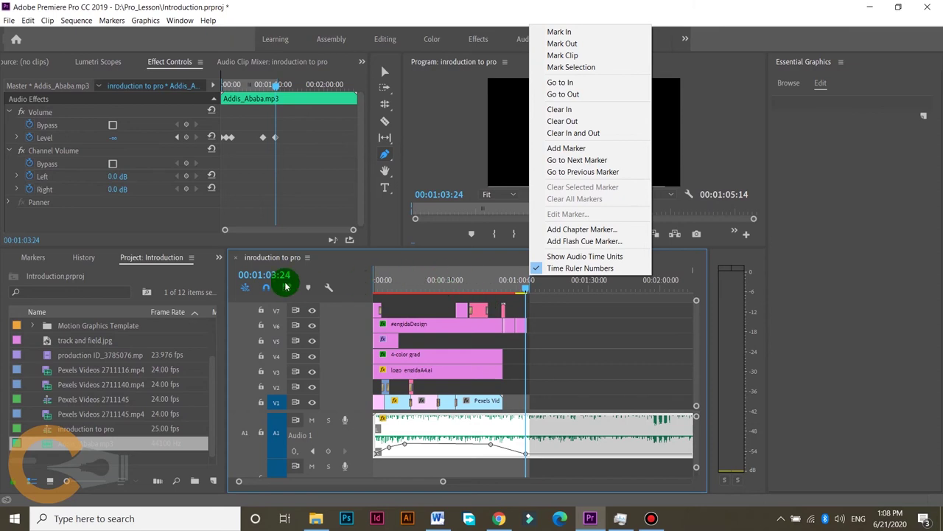
{"action": "left_click", "coordinate": [417, 277]}
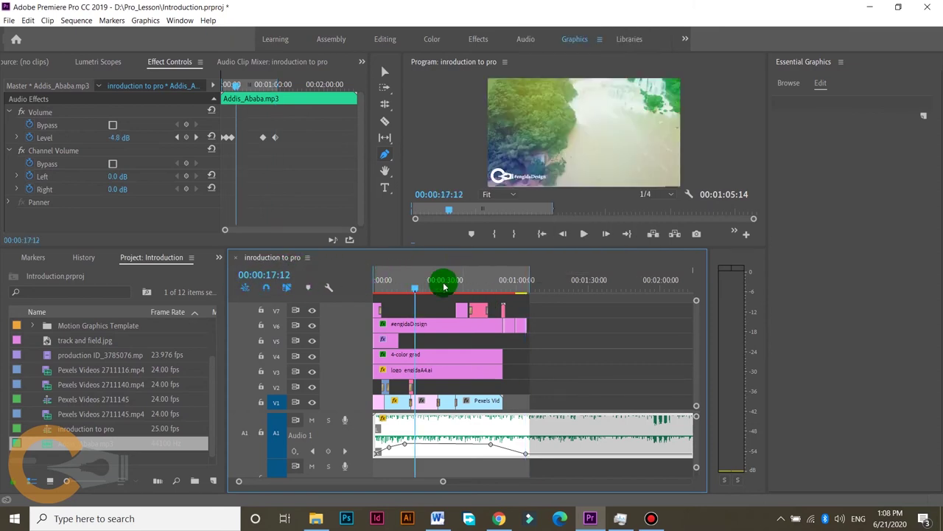
{"action": "left_click_drag", "start_coordinate": [415, 289], "coordinate": [378, 280]}
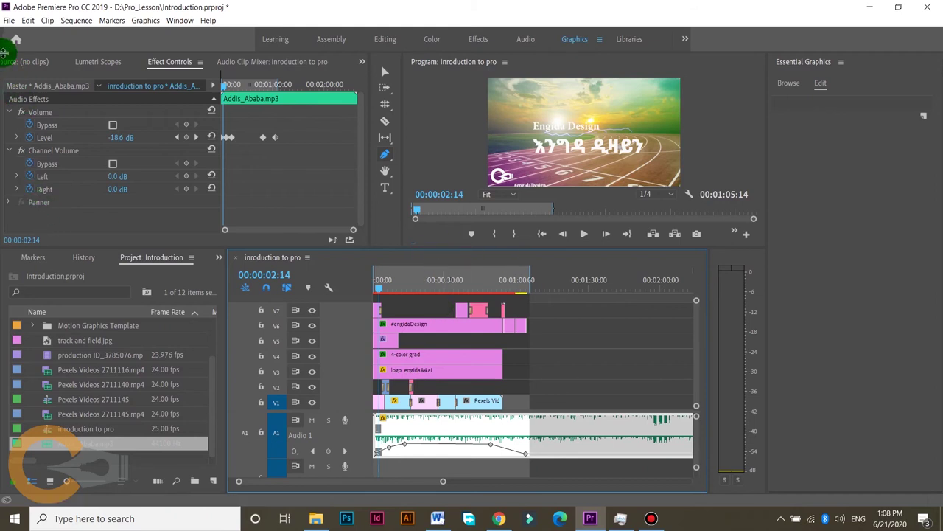
Step: Open File > Export > Media with H.264 output named inroduction to pro.mp4
{"action": "left_click", "coordinate": [9, 20]}
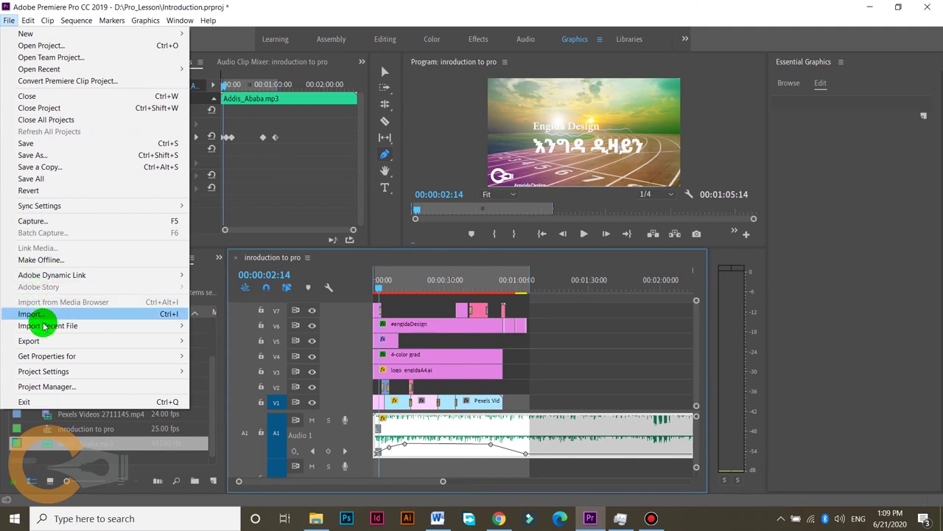
{"action": "mouse_move", "coordinate": [44, 341]}
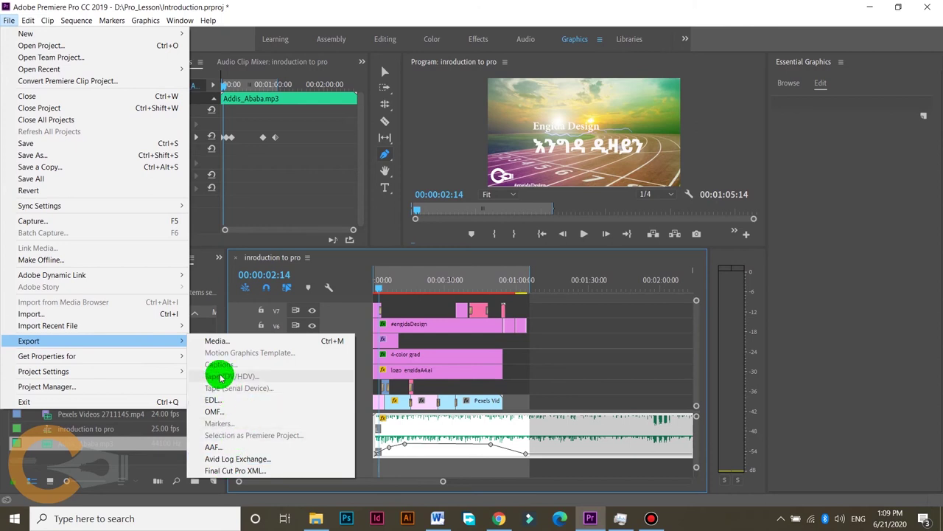
{"action": "left_click", "coordinate": [216, 343]}
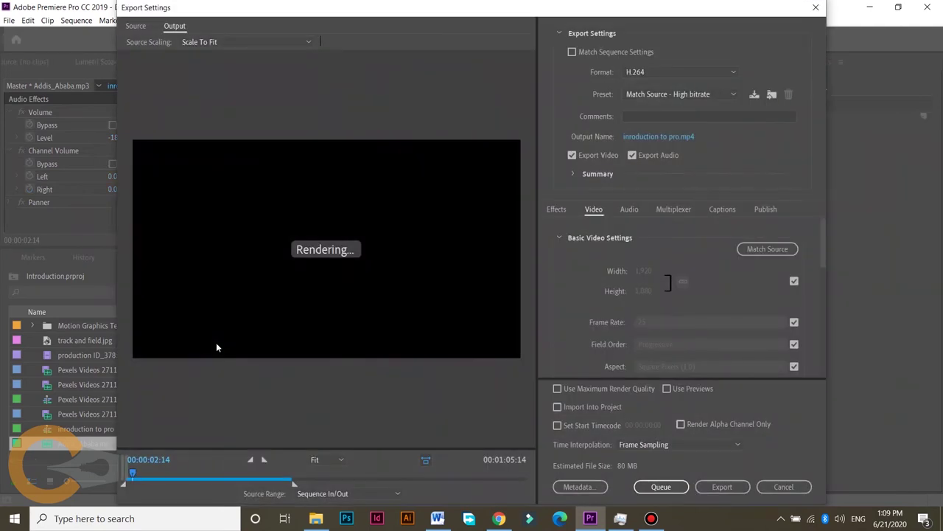
{"action": "left_click", "coordinate": [216, 342]}
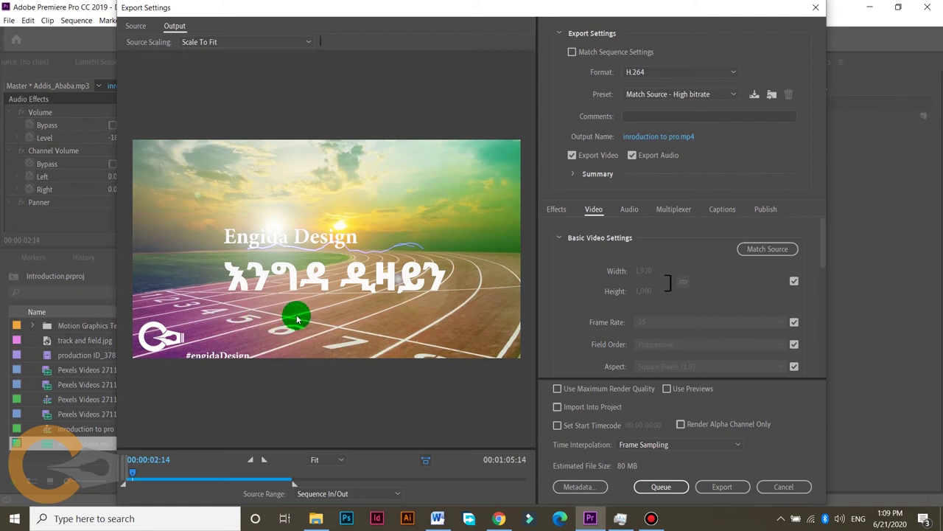
{"action": "left_click", "coordinate": [659, 522]}
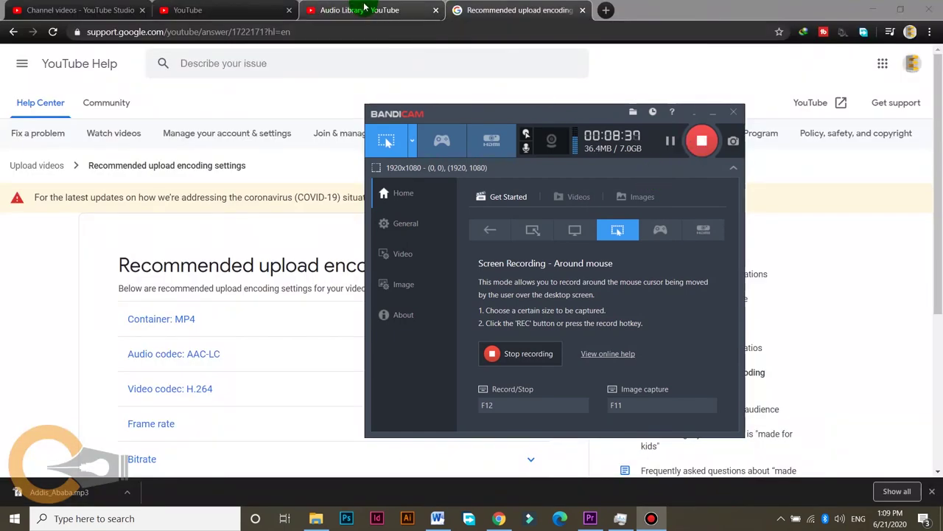
Step: Look over YouTube Help's recommended upload encoding settings and return to Premiere's Export Settings
{"action": "left_click", "coordinate": [715, 115]}
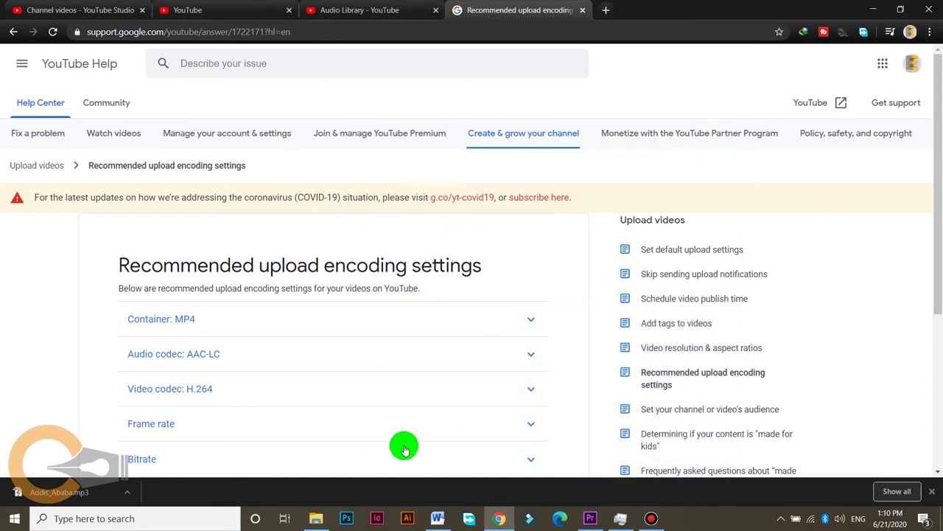
{"action": "left_click", "coordinate": [590, 518]}
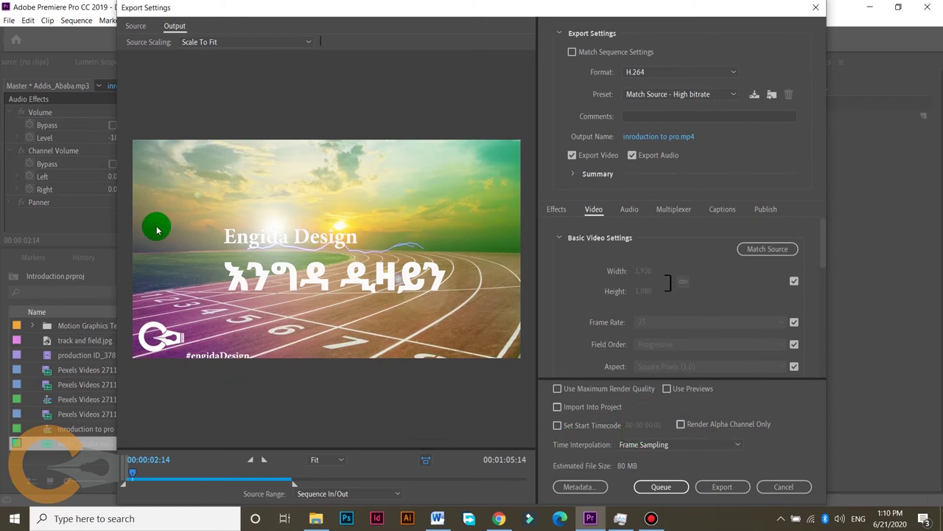
Step: Drag the export Source Range handles to a custom range lasting 01:06:02
{"action": "left_click", "coordinate": [306, 487]}
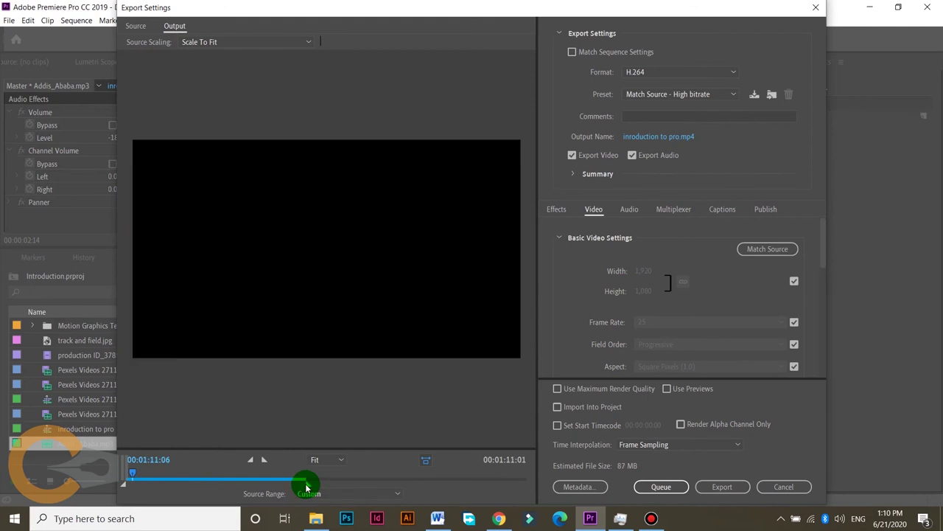
{"action": "mouse_move", "coordinate": [242, 473]}
{"action": "left_mouse_down"}
{"action": "mouse_move", "coordinate": [157, 473]}
{"action": "mouse_move", "coordinate": [291, 479]}
{"action": "left_mouse_up"}
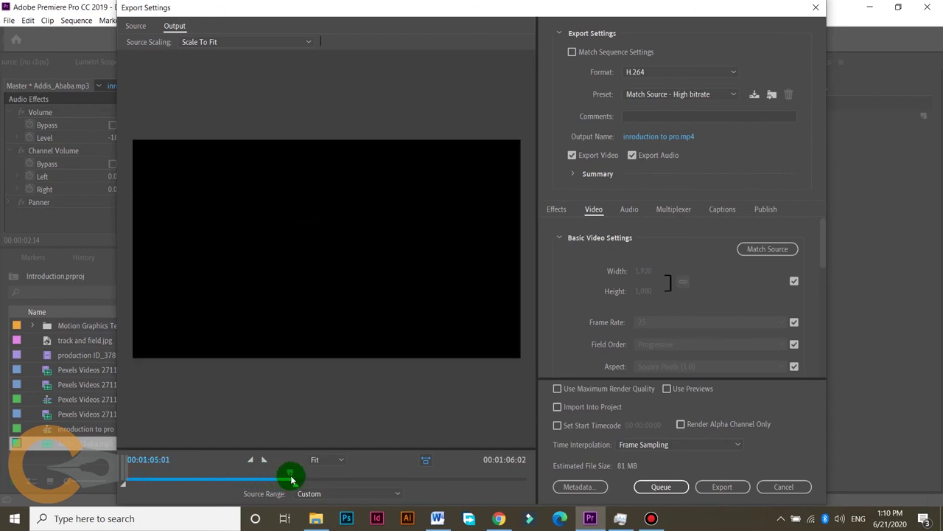
{"action": "mouse_move", "coordinate": [294, 479]}
{"action": "left_mouse_down"}
{"action": "mouse_move", "coordinate": [124, 477]}
{"action": "mouse_move", "coordinate": [315, 478]}
{"action": "left_mouse_up"}
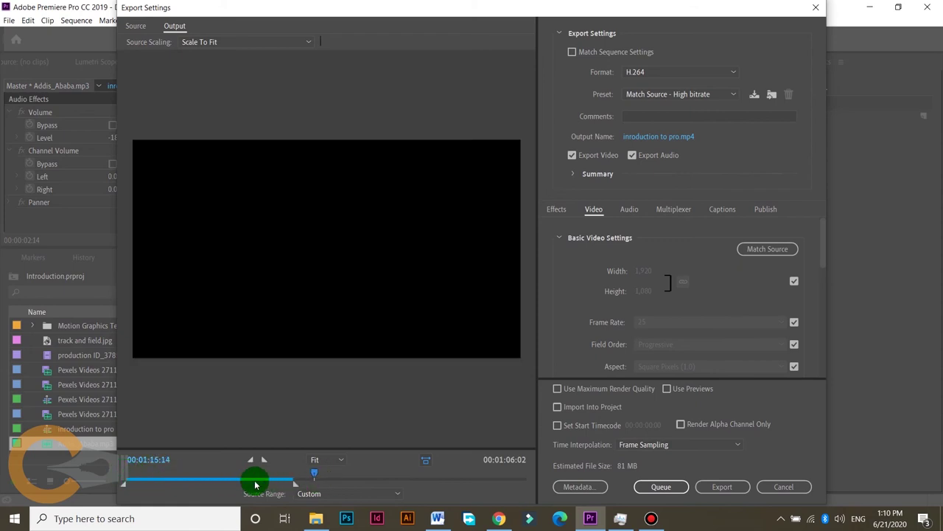
{"action": "left_click_drag", "start_coordinate": [255, 484], "coordinate": [144, 479]}
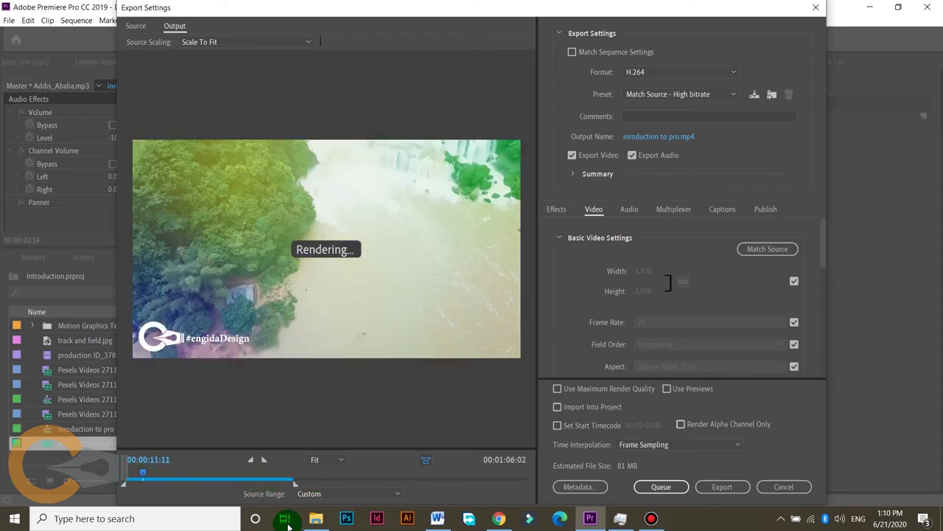
{"action": "left_click", "coordinate": [328, 499]}
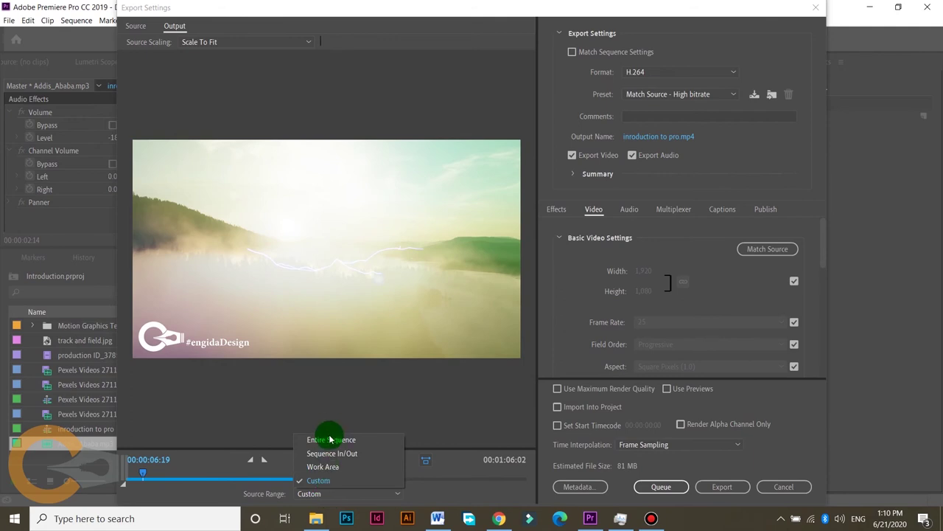
{"action": "left_click", "coordinate": [318, 488]}
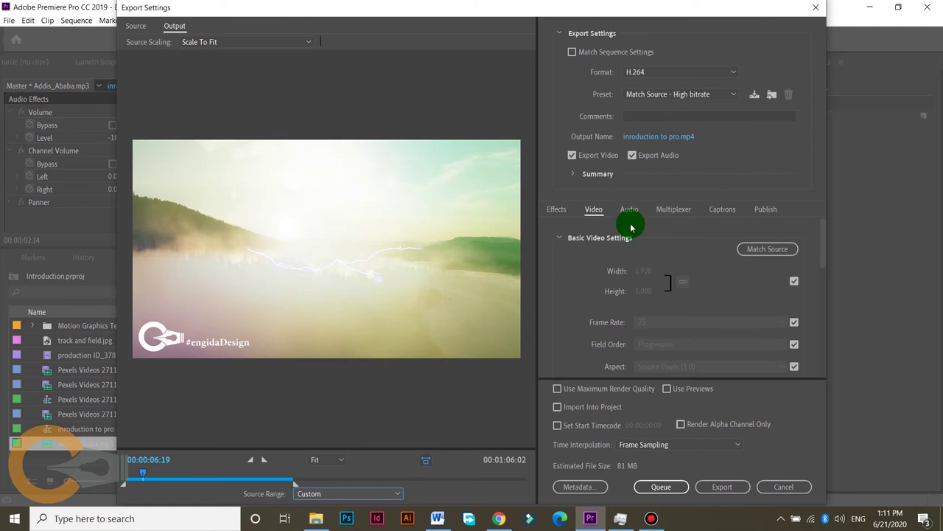
{"action": "left_click", "coordinate": [502, 521]}
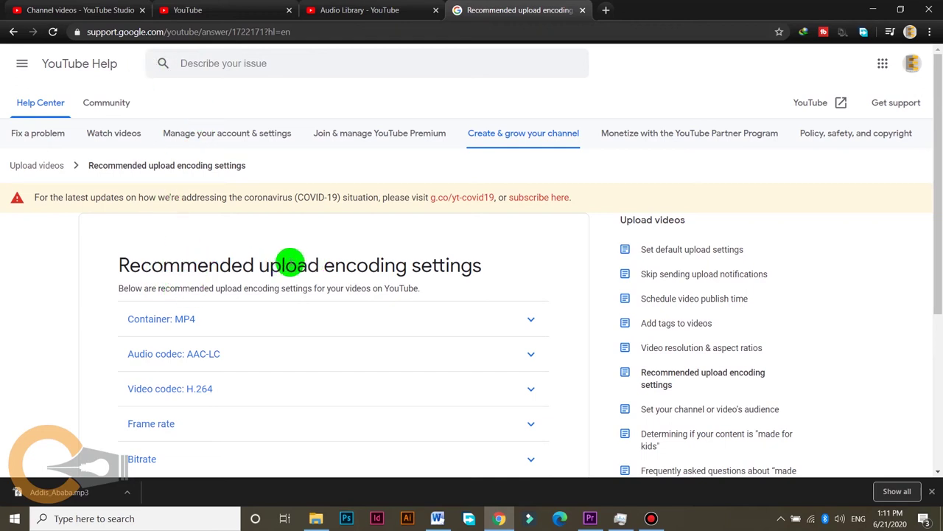
Step: Review YouTube's Container: MP4 and Audio codec: AAC-LC recommendations, highlighting the channels and sample rates
{"action": "scroll", "coordinate": [314, 260], "scroll_direction": "down", "scroll_amount": 1}
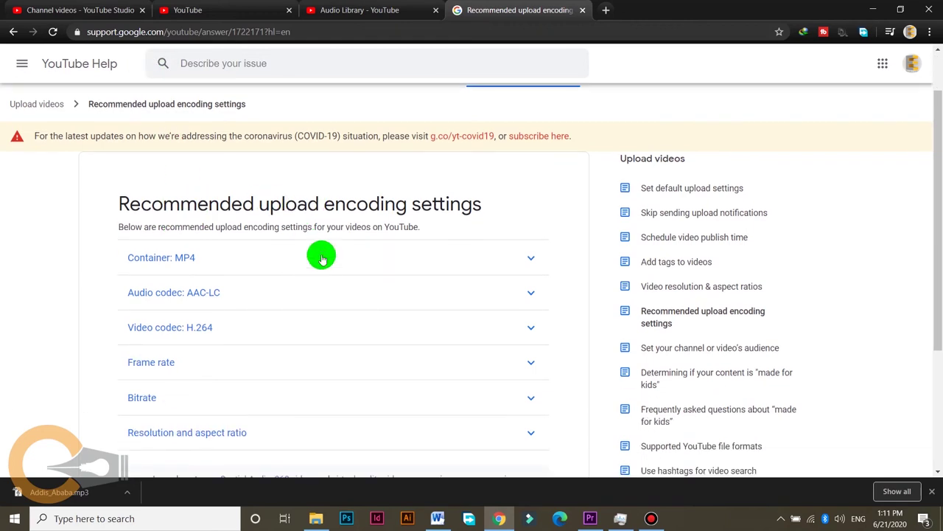
{"action": "scroll", "coordinate": [324, 251], "scroll_direction": "down", "scroll_amount": 2}
{"action": "scroll", "coordinate": [324, 251], "scroll_direction": "up", "scroll_amount": 1}
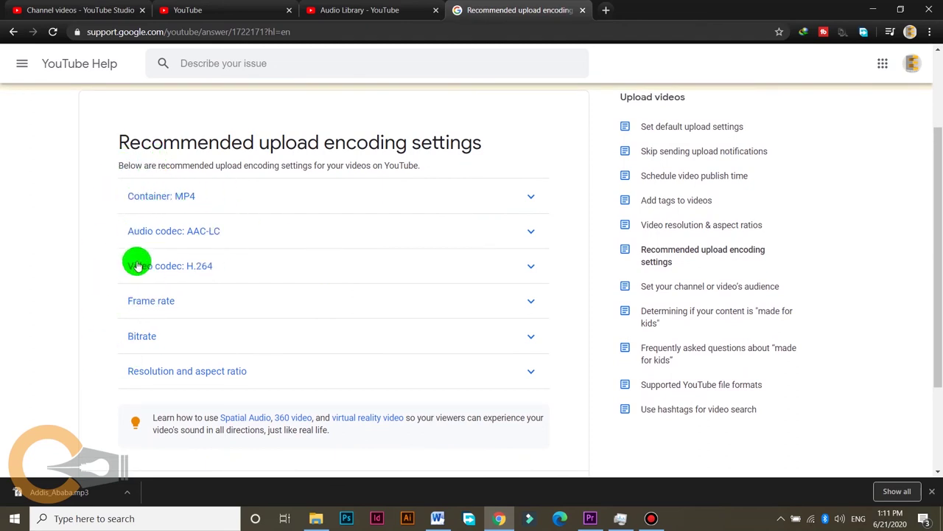
{"action": "left_click", "coordinate": [175, 202]}
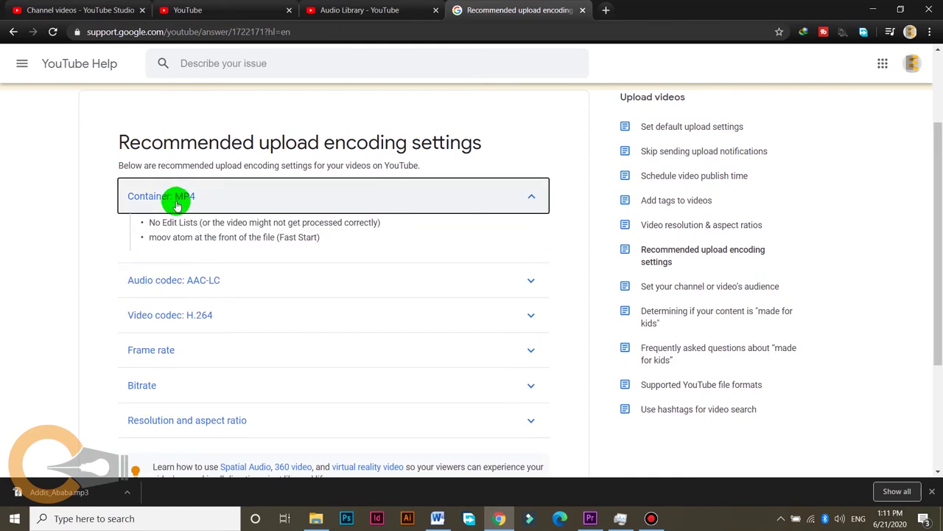
{"action": "left_click", "coordinate": [182, 205]}
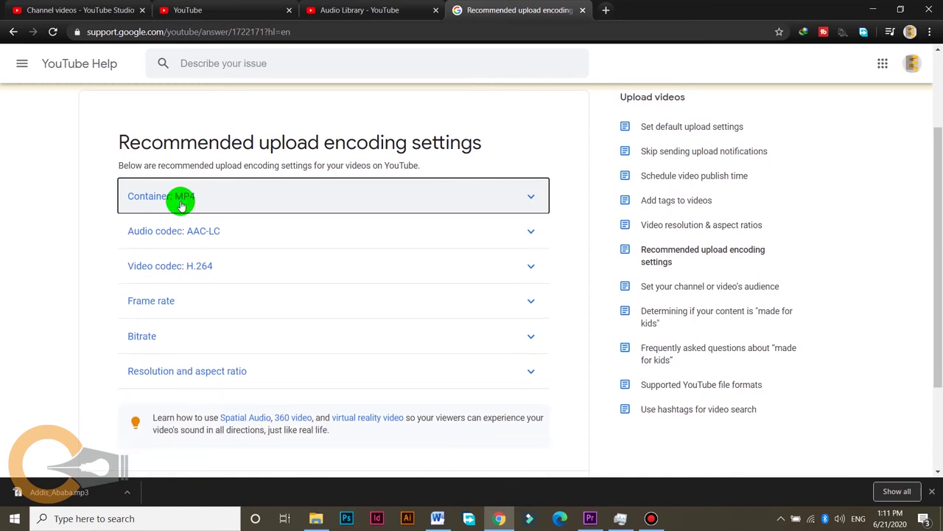
{"action": "left_click", "coordinate": [183, 233]}
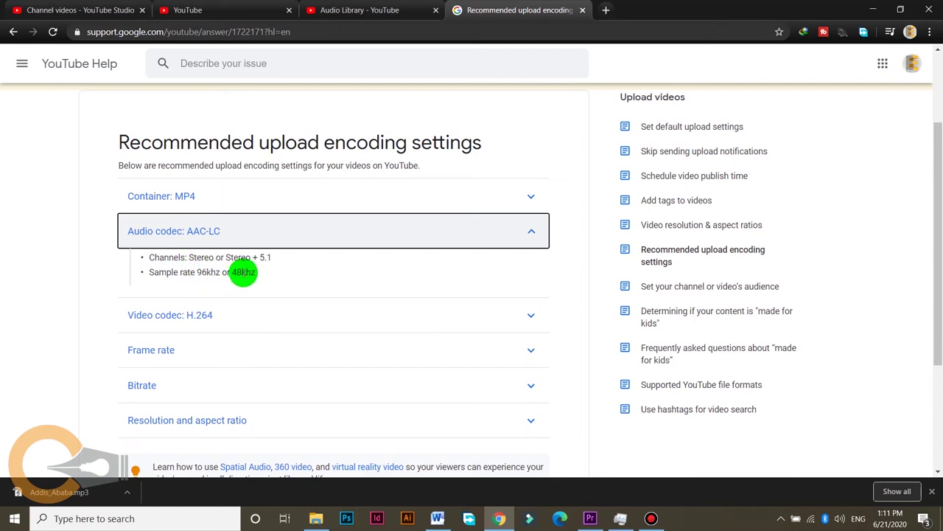
{"action": "left_click_drag", "start_coordinate": [257, 277], "coordinate": [150, 258]}
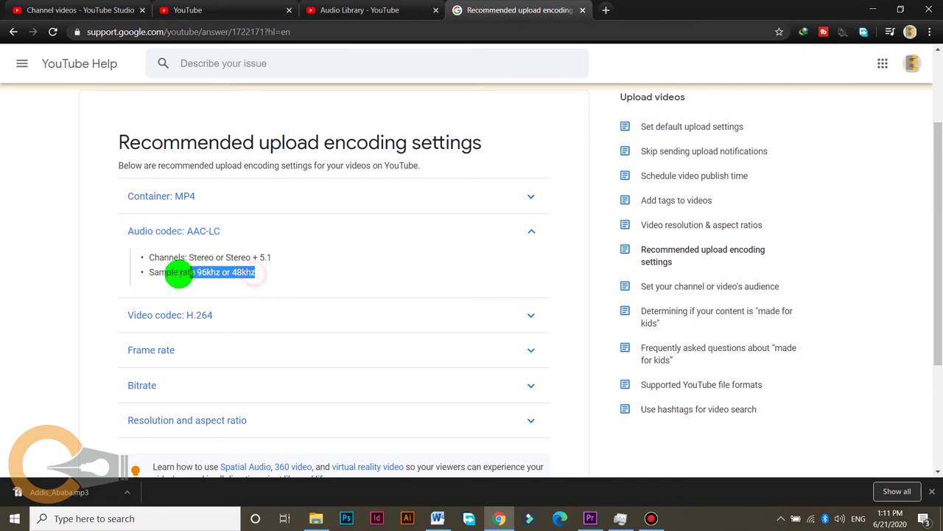
{"action": "left_click", "coordinate": [188, 237]}
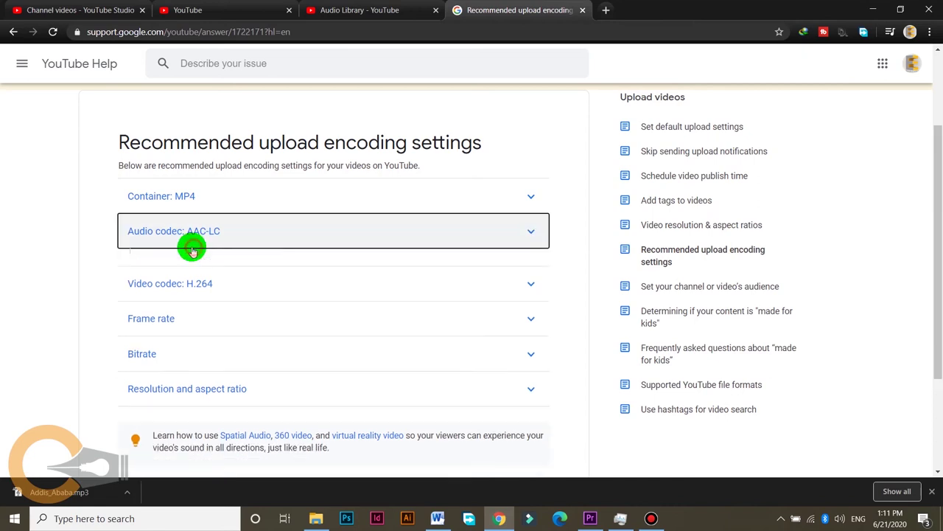
Step: Review the Video codec: H.264 and Frame rate details, highlighting 24 among common frame rates
{"action": "left_click", "coordinate": [194, 272]}
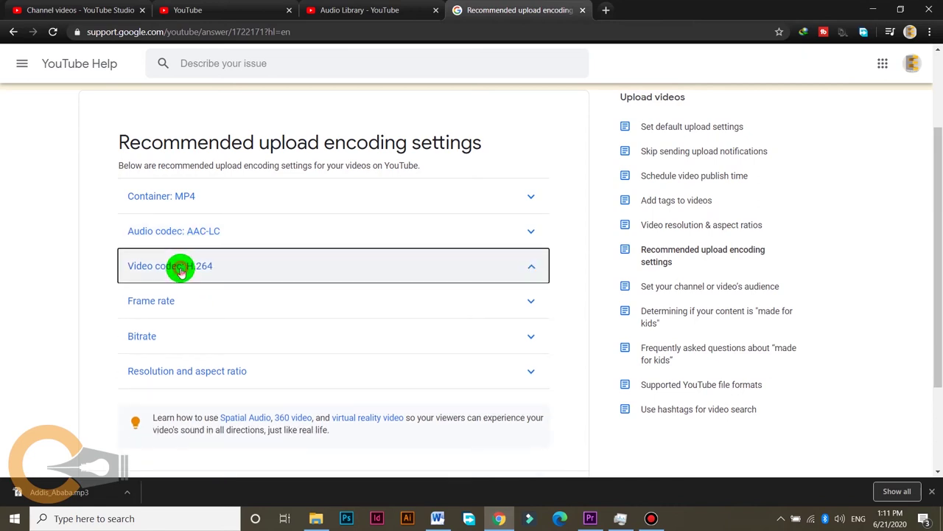
{"action": "left_click", "coordinate": [194, 272]}
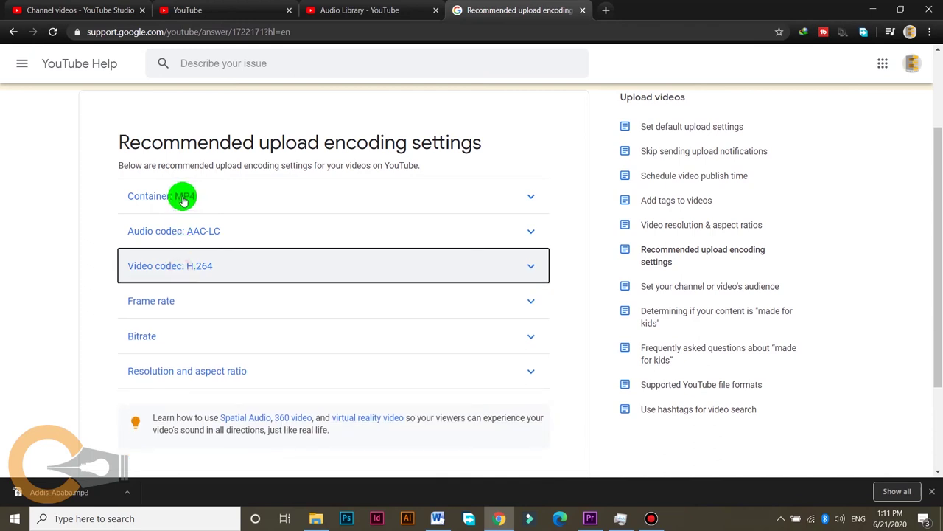
{"action": "left_click", "coordinate": [188, 273]}
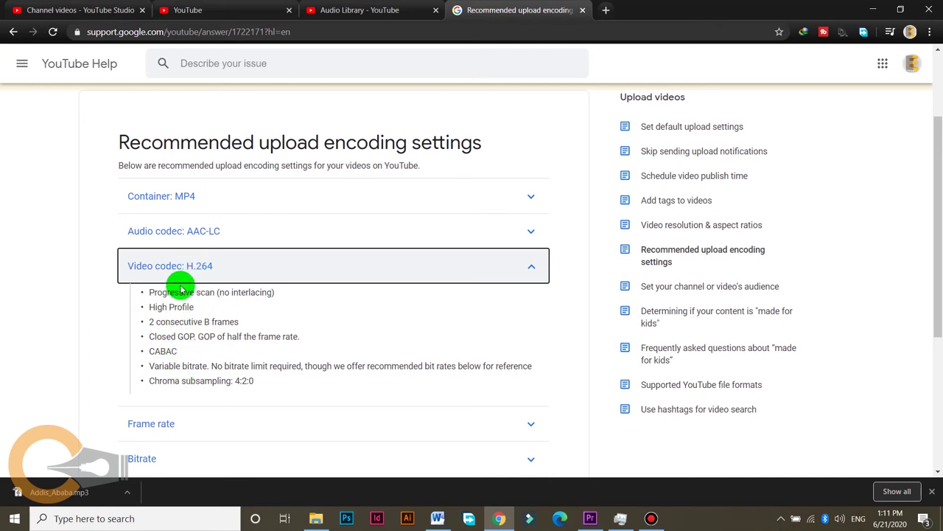
{"action": "left_click", "coordinate": [199, 274]}
{"action": "left_click", "coordinate": [199, 271]}
{"action": "left_click", "coordinate": [199, 272]}
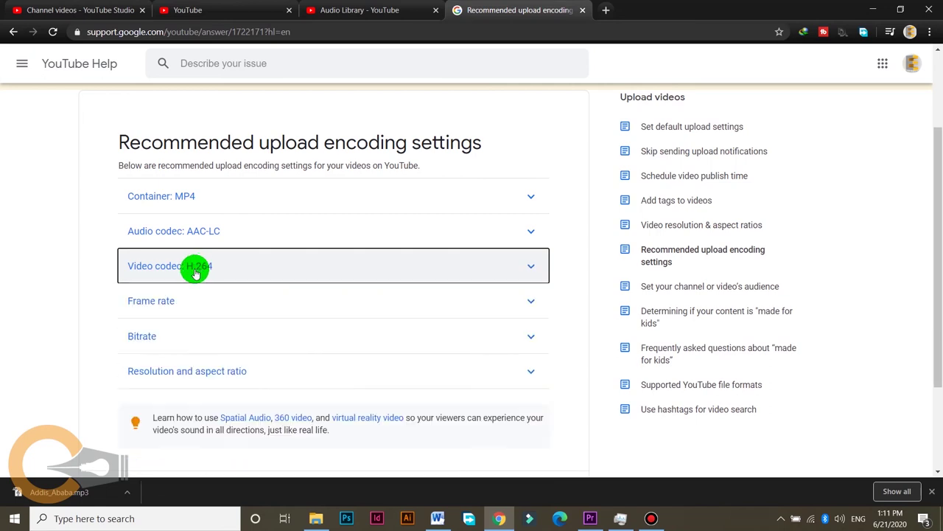
{"action": "left_click", "coordinate": [171, 302]}
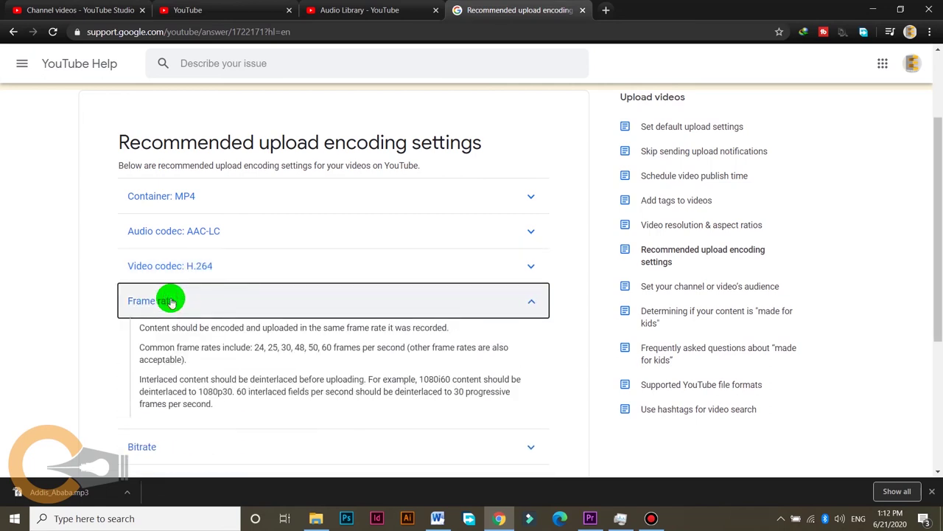
{"action": "left_click", "coordinate": [171, 301]}
{"action": "left_click", "coordinate": [170, 300]}
{"action": "left_click_drag", "start_coordinate": [253, 347], "coordinate": [266, 348]}
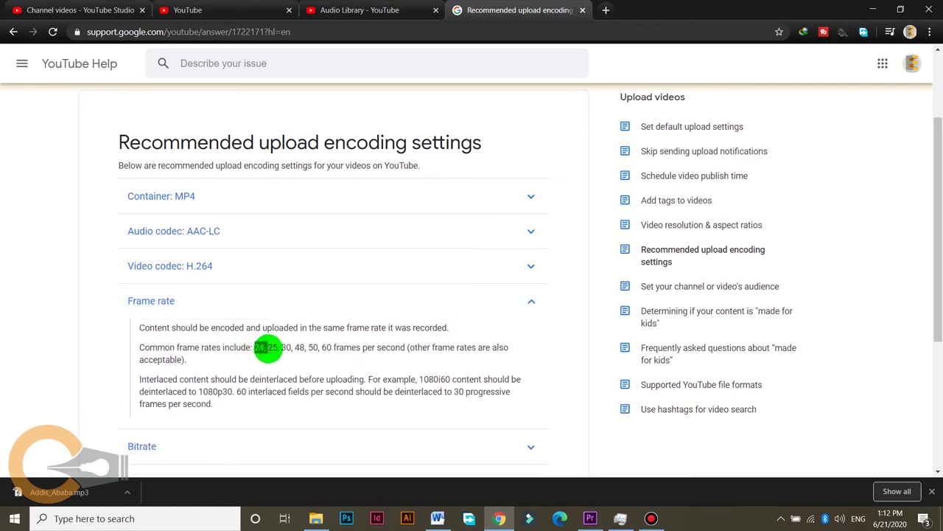
{"action": "left_click", "coordinate": [588, 519]}
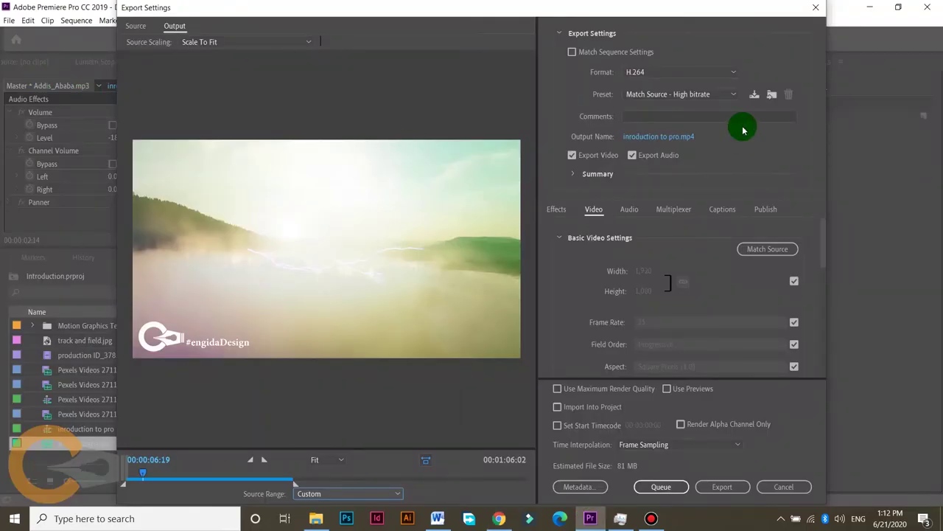
Step: Close Export Settings and check the DSLR 1080p25 new-sequence preset's 25 fps rate without creating it
{"action": "left_click", "coordinate": [814, 13]}
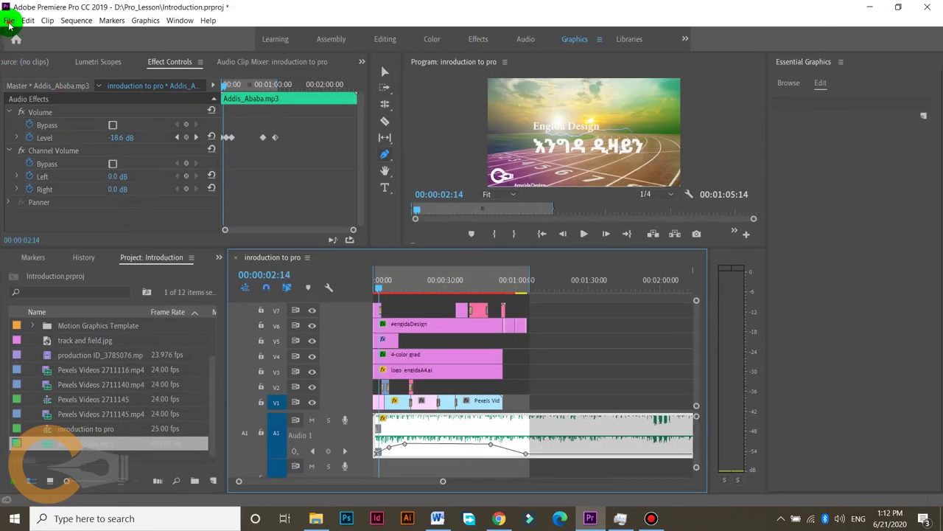
{"action": "left_click", "coordinate": [9, 20]}
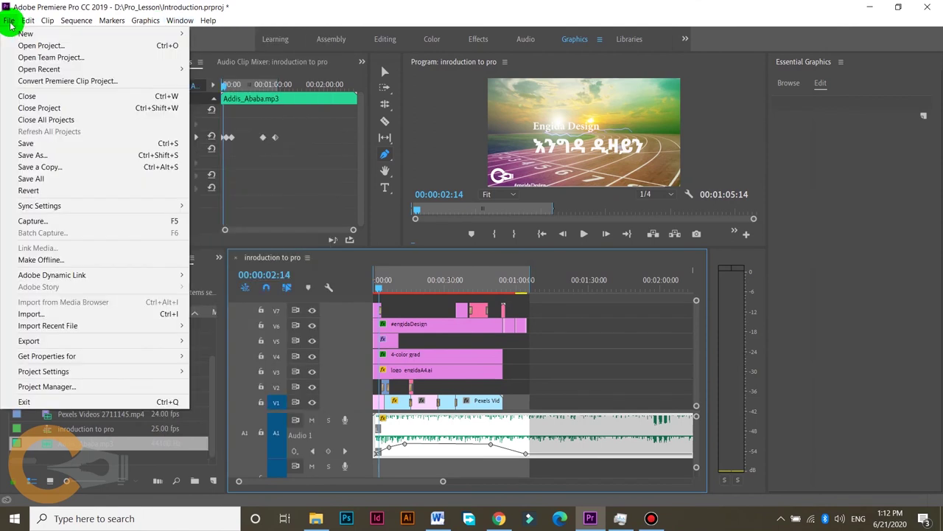
{"action": "mouse_move", "coordinate": [50, 36]}
{"action": "left_click", "coordinate": [231, 57]}
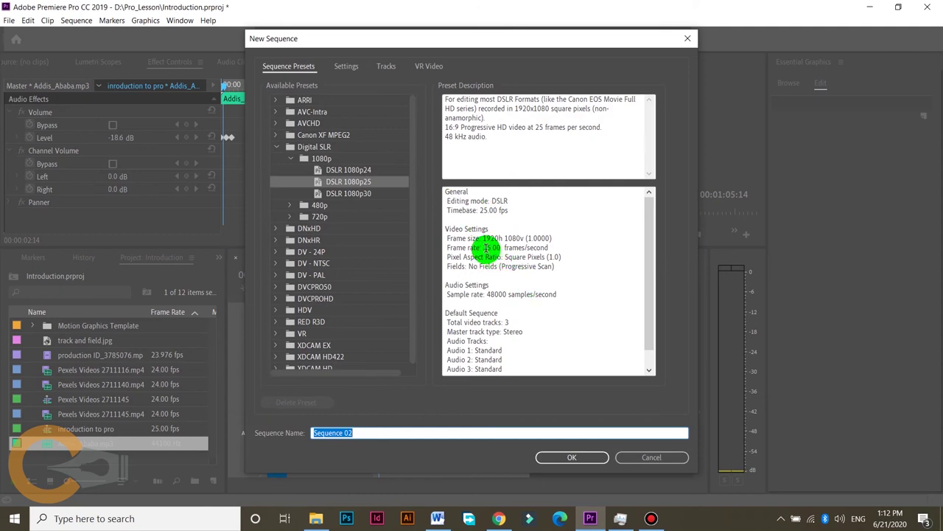
{"action": "left_click_drag", "start_coordinate": [486, 247], "coordinate": [507, 248]}
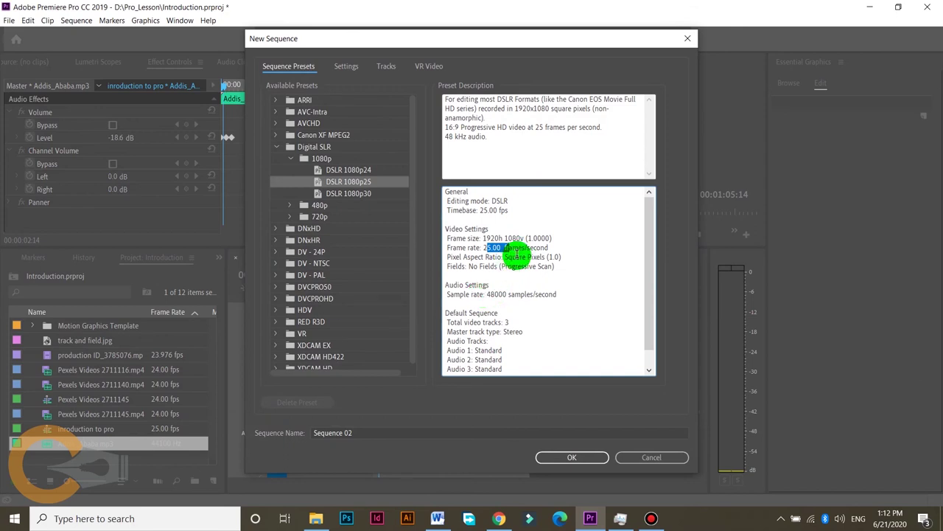
{"action": "mouse_move", "coordinate": [555, 248]}
{"action": "left_mouse_down"}
{"action": "mouse_move", "coordinate": [491, 248]}
{"action": "mouse_move", "coordinate": [438, 261]}
{"action": "left_mouse_up"}
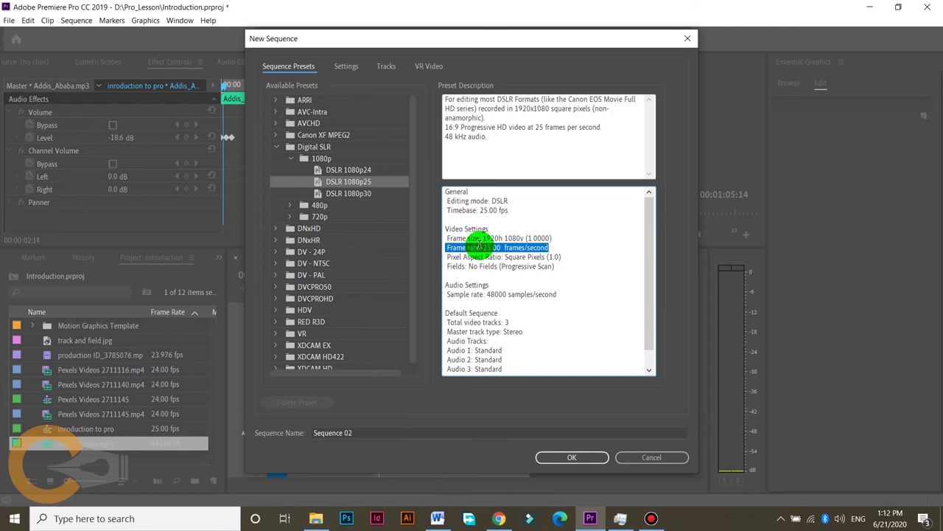
{"action": "left_click", "coordinate": [646, 455]}
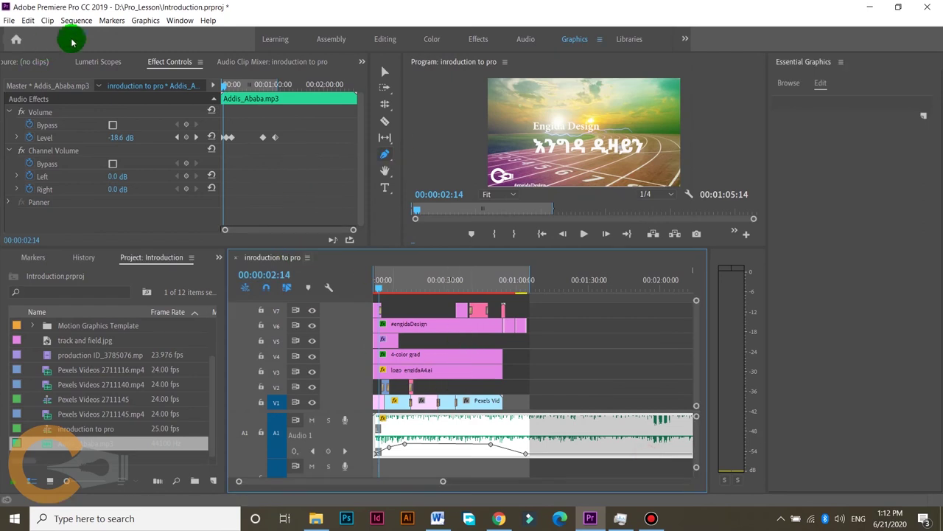
Step: Confirm the current sequence's settings show a 25 fps timebase and 48000 Hz audio, then cancel
{"action": "left_click", "coordinate": [72, 21]}
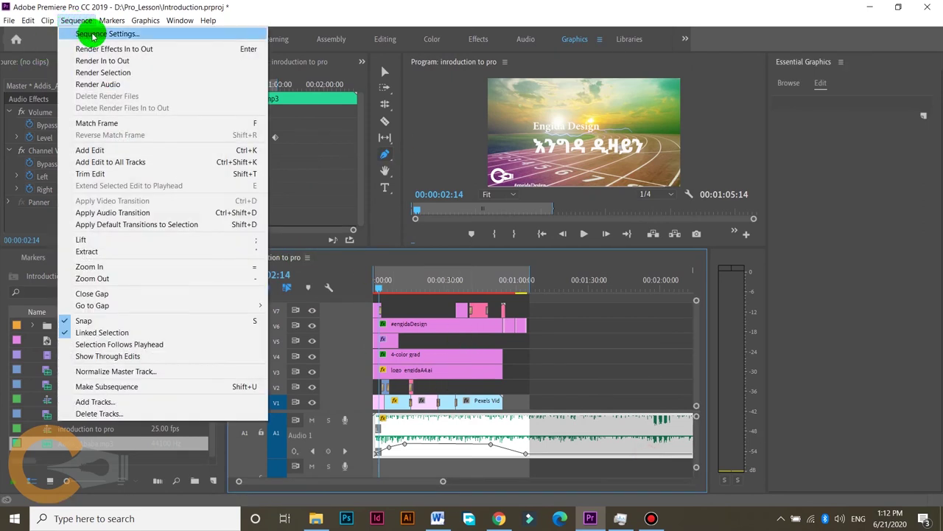
{"action": "left_click", "coordinate": [92, 34]}
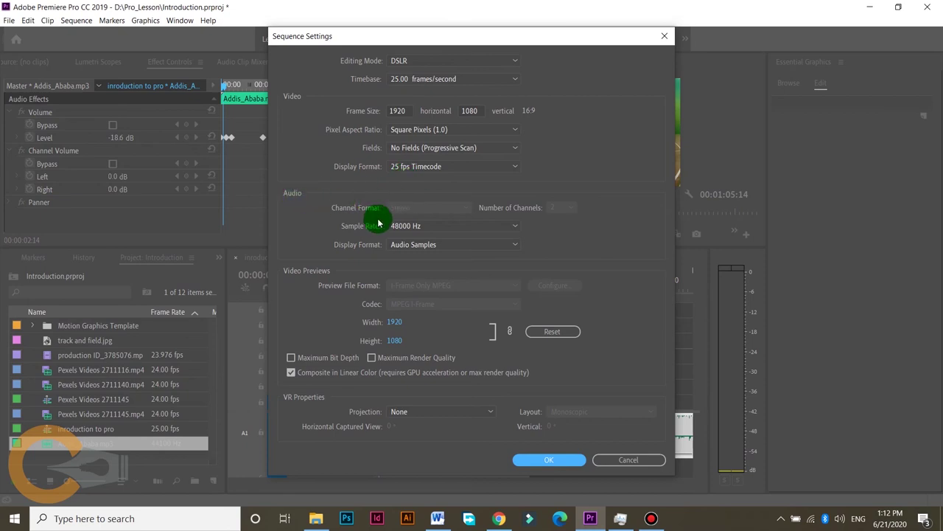
{"action": "left_click", "coordinate": [627, 460]}
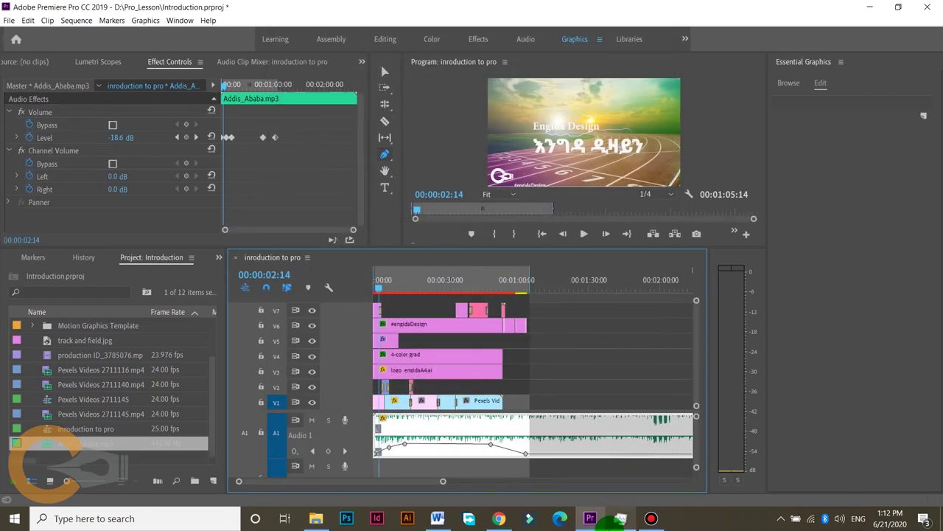
Step: Back in Chrome's encoding guide, collapse Frame rate and expand the Bitrate recommendations
{"action": "left_click", "coordinate": [489, 516]}
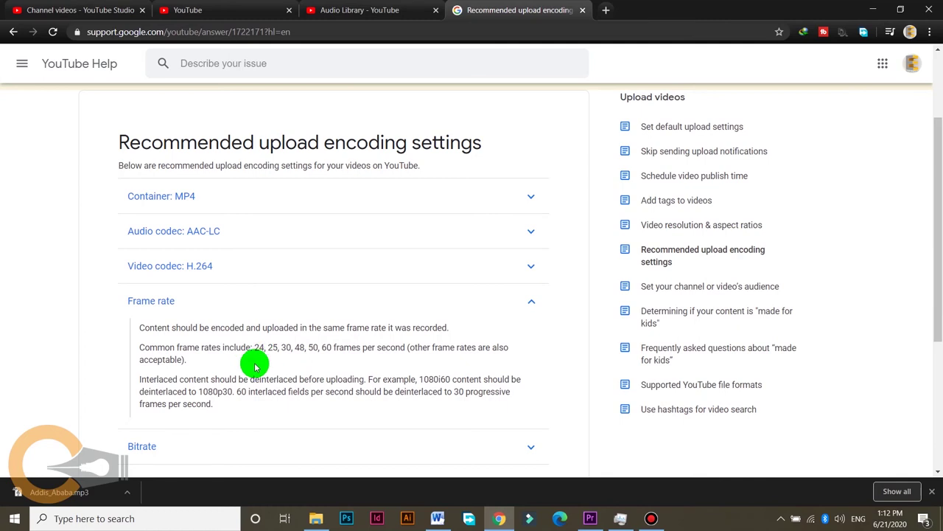
{"action": "left_click", "coordinate": [146, 306]}
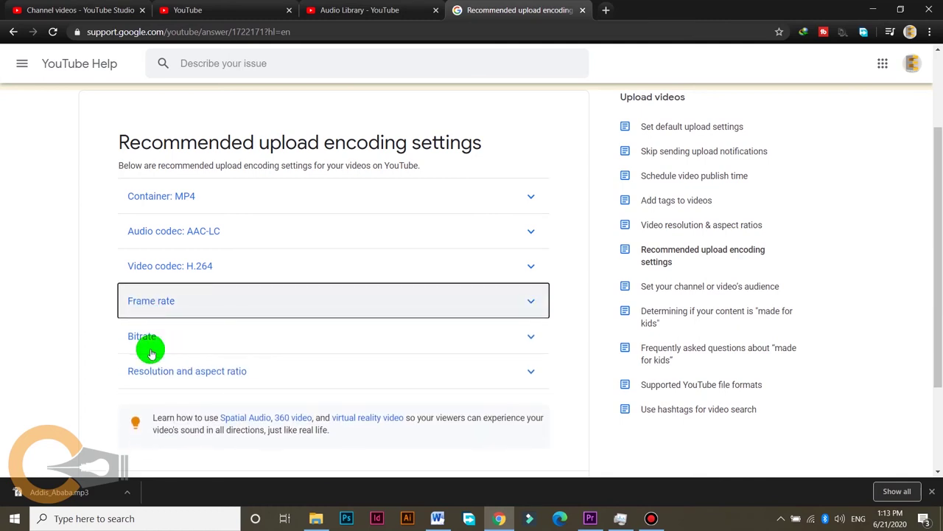
{"action": "left_click", "coordinate": [145, 336]}
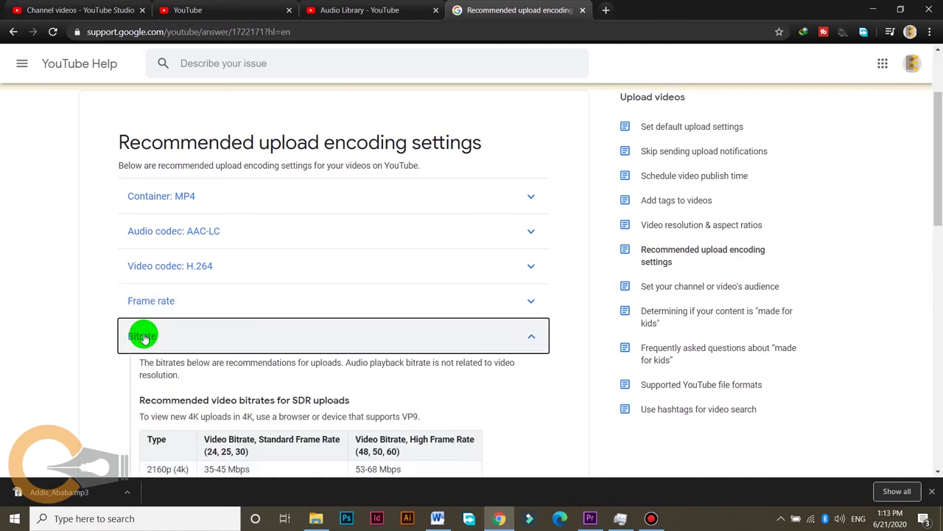
Step: Scroll to the HDR bitrate table and highlight 20 Mbps for 1440p and 10 Mbps for 1080p
{"action": "scroll", "coordinate": [143, 332], "scroll_direction": "down", "scroll_amount": 1}
{"action": "scroll", "coordinate": [173, 293], "scroll_direction": "down", "scroll_amount": 1}
{"action": "scroll", "coordinate": [172, 291], "scroll_direction": "down", "scroll_amount": 1}
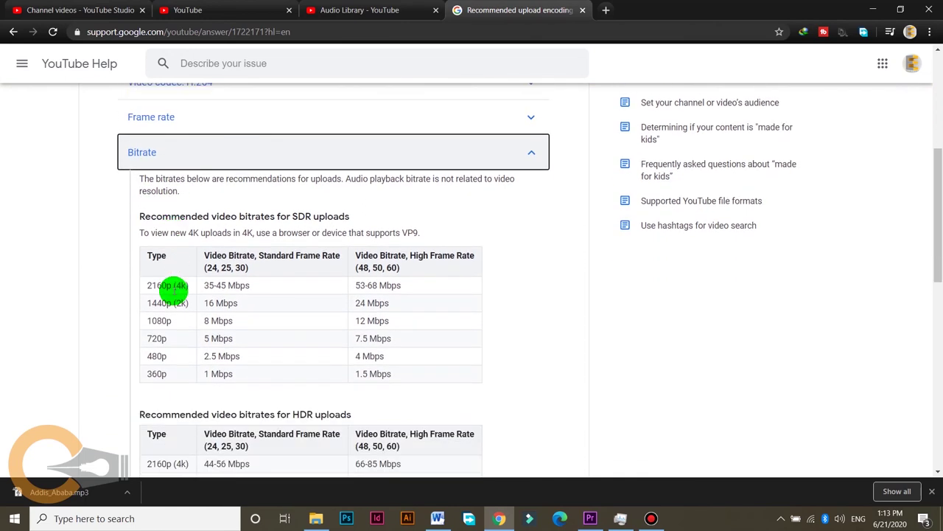
{"action": "scroll", "coordinate": [169, 291], "scroll_direction": "down", "scroll_amount": 1}
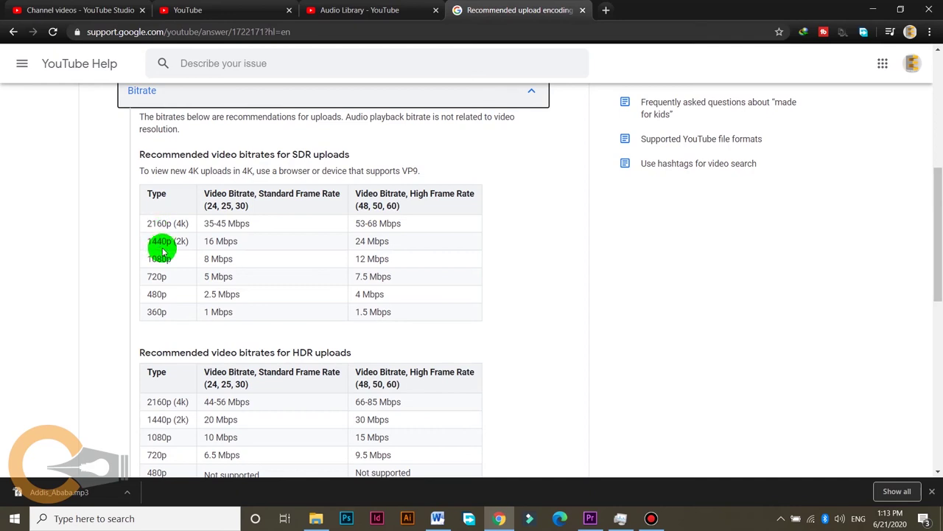
{"action": "scroll", "coordinate": [163, 252], "scroll_direction": "down", "scroll_amount": 1}
{"action": "scroll", "coordinate": [166, 306], "scroll_direction": "down", "scroll_amount": 2}
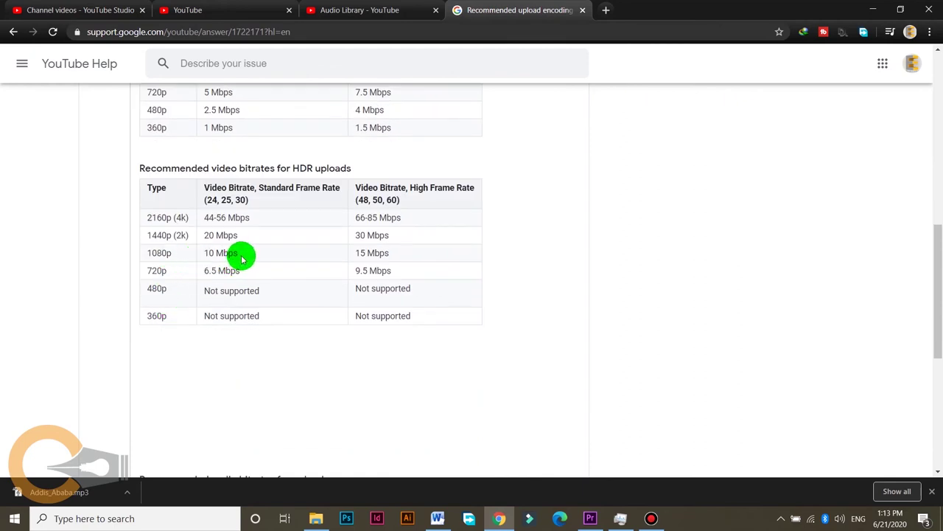
{"action": "left_click_drag", "start_coordinate": [241, 236], "coordinate": [205, 236]}
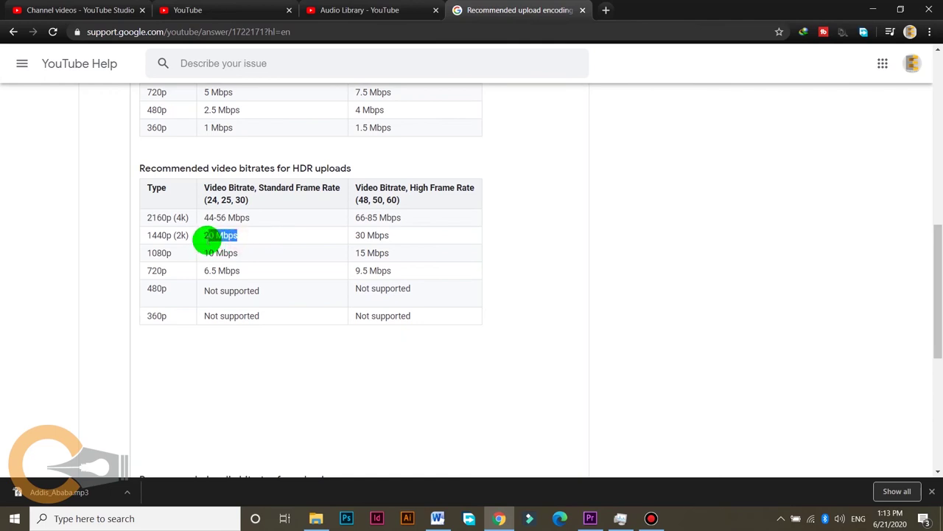
{"action": "left_click_drag", "start_coordinate": [177, 253], "coordinate": [147, 257]}
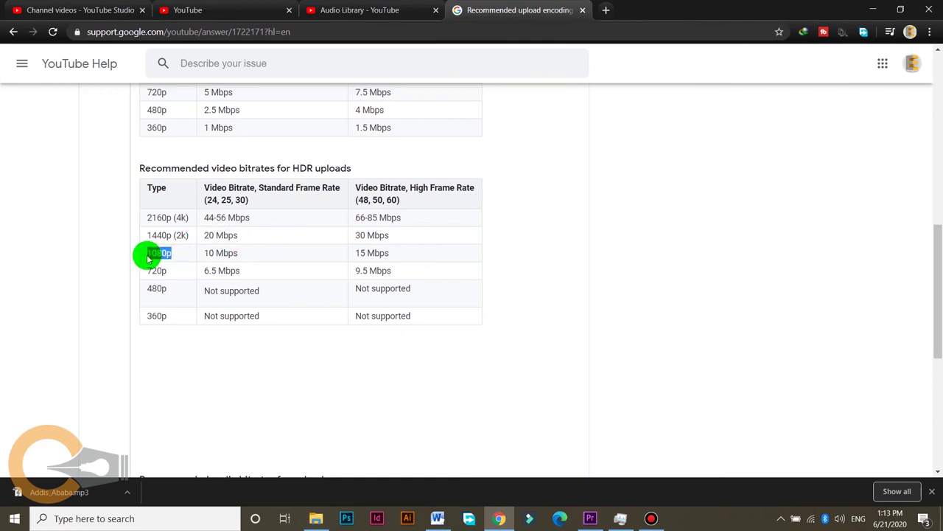
{"action": "left_click_drag", "start_coordinate": [240, 235], "coordinate": [205, 237]}
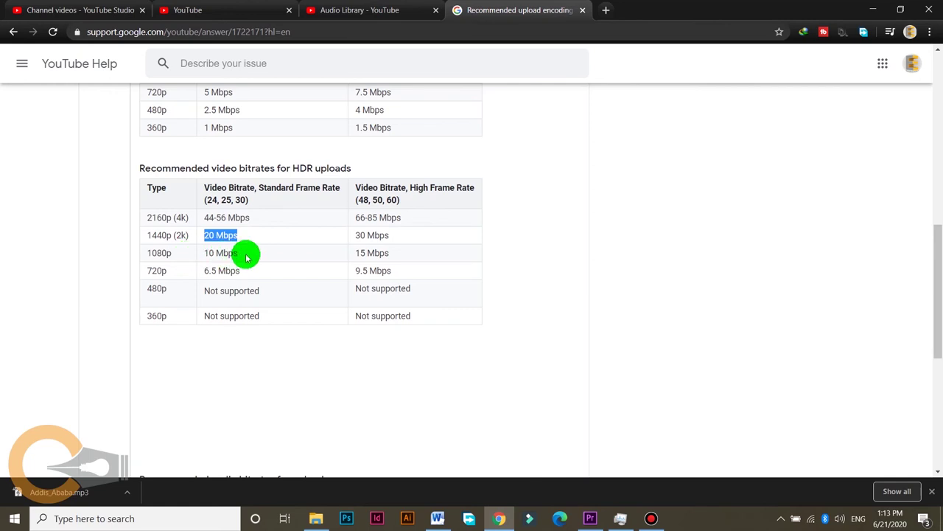
{"action": "left_click_drag", "start_coordinate": [243, 252], "coordinate": [204, 254]}
Step: Highlight the 35-45 Mbps SDR recommendation for 2160p, then collapse the Bitrate section
{"action": "scroll", "coordinate": [184, 258], "scroll_direction": "up", "scroll_amount": 1}
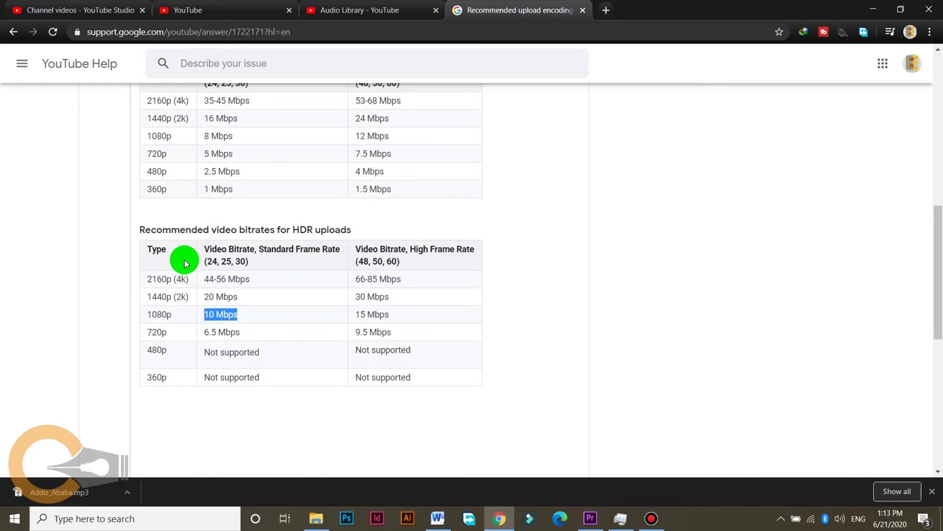
{"action": "left_click_drag", "start_coordinate": [355, 231], "coordinate": [139, 229]}
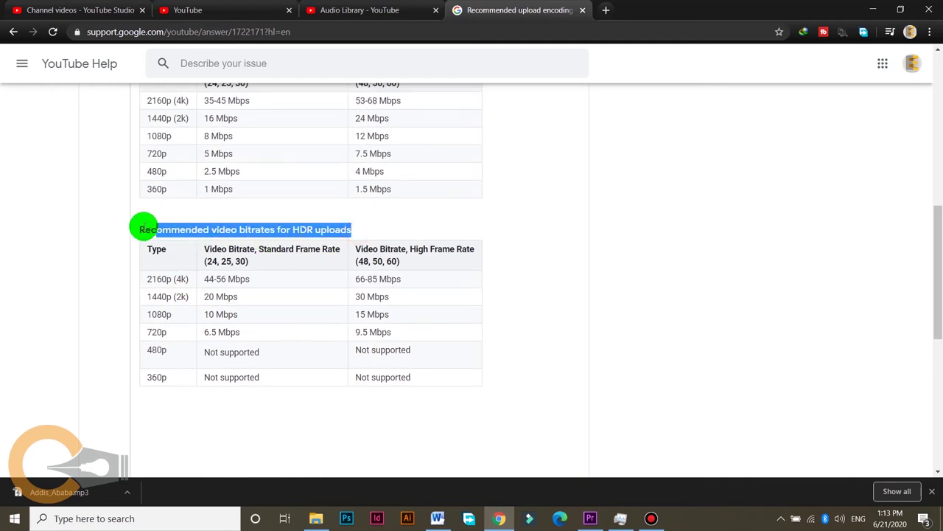
{"action": "scroll", "coordinate": [221, 273], "scroll_direction": "up", "scroll_amount": 2}
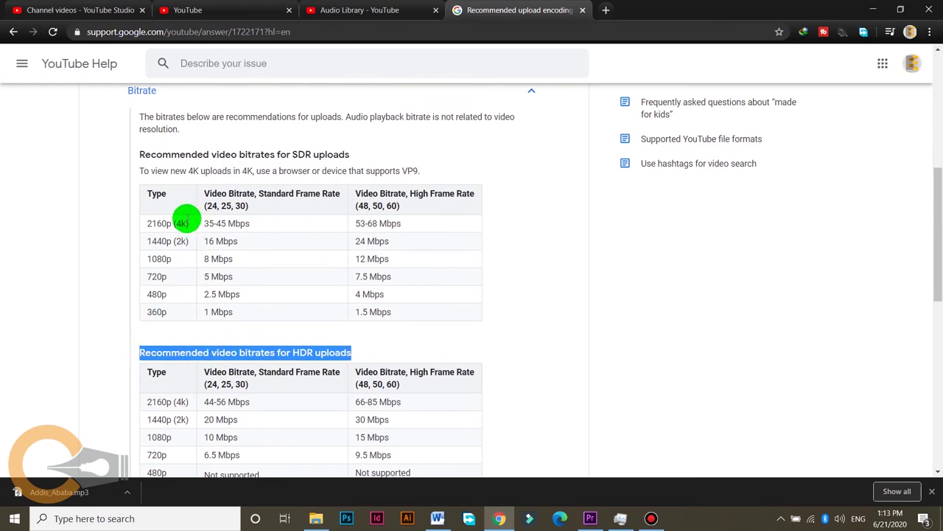
{"action": "left_click_drag", "start_coordinate": [251, 224], "coordinate": [196, 225]}
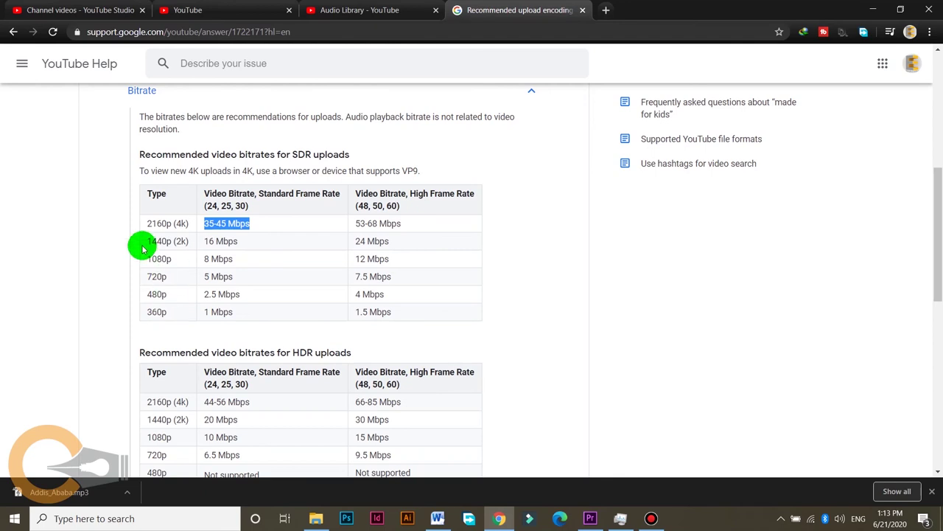
{"action": "left_click", "coordinate": [145, 92]}
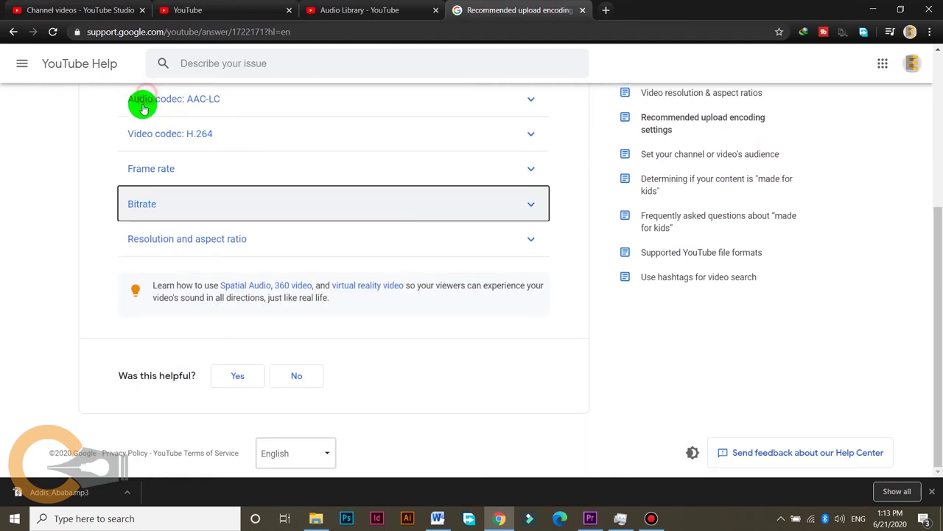
Step: Expand Resolution and aspect ratio, highlight the 16:9 ratio, then collapse it again
{"action": "left_click", "coordinate": [155, 234]}
{"action": "left_click_drag", "start_coordinate": [353, 238], "coordinate": [367, 239]}
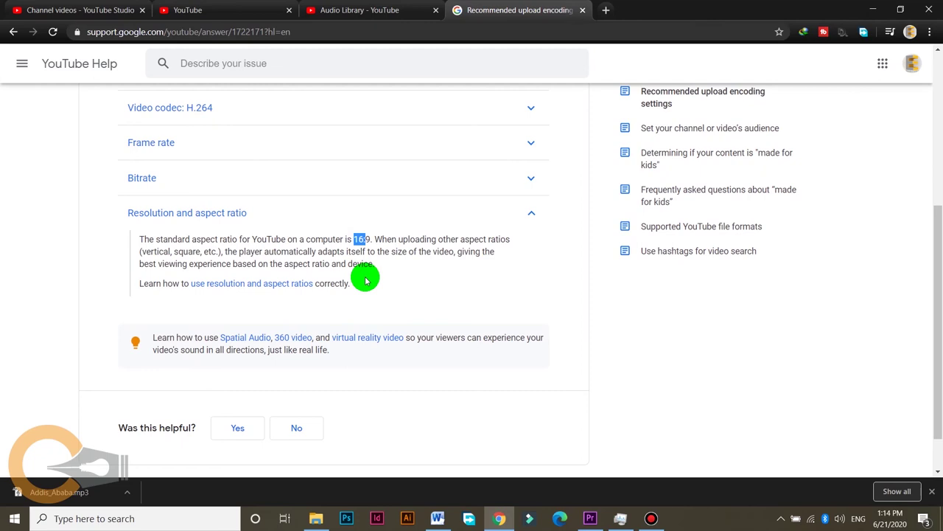
{"action": "left_click", "coordinate": [356, 238]}
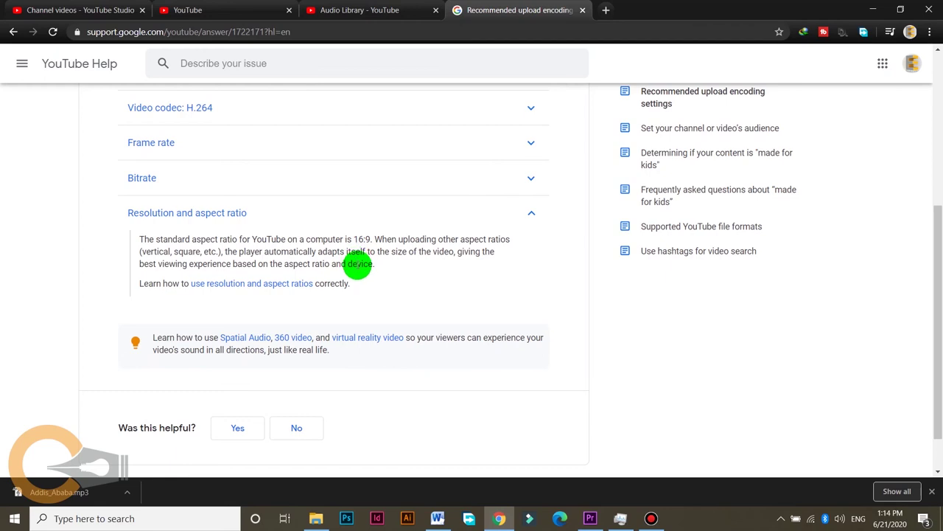
{"action": "left_click", "coordinate": [169, 215]}
Step: Reopen Bitrate and select the SDR bitrate table, then switch back to Premiere Pro
{"action": "left_click", "coordinate": [141, 202]}
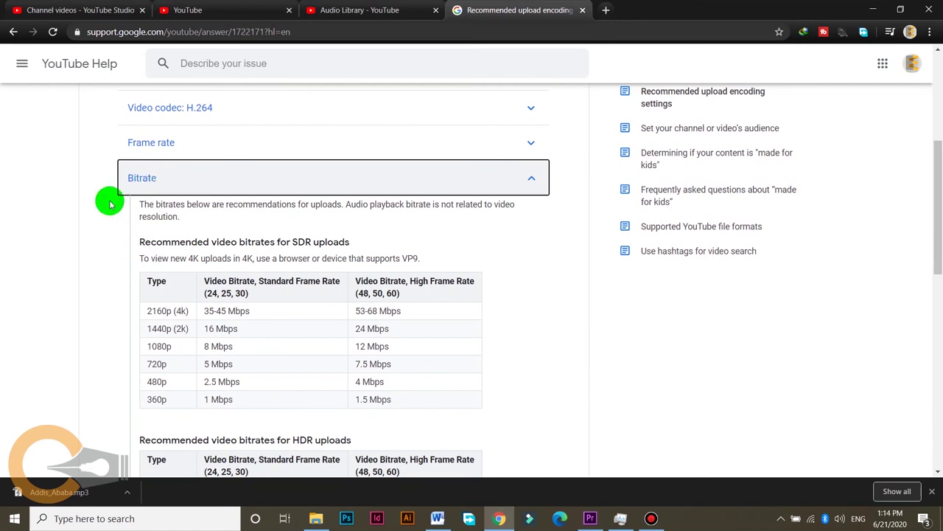
{"action": "scroll", "coordinate": [212, 257], "scroll_direction": "down", "scroll_amount": 1}
{"action": "left_click_drag", "start_coordinate": [134, 216], "coordinate": [226, 320]}
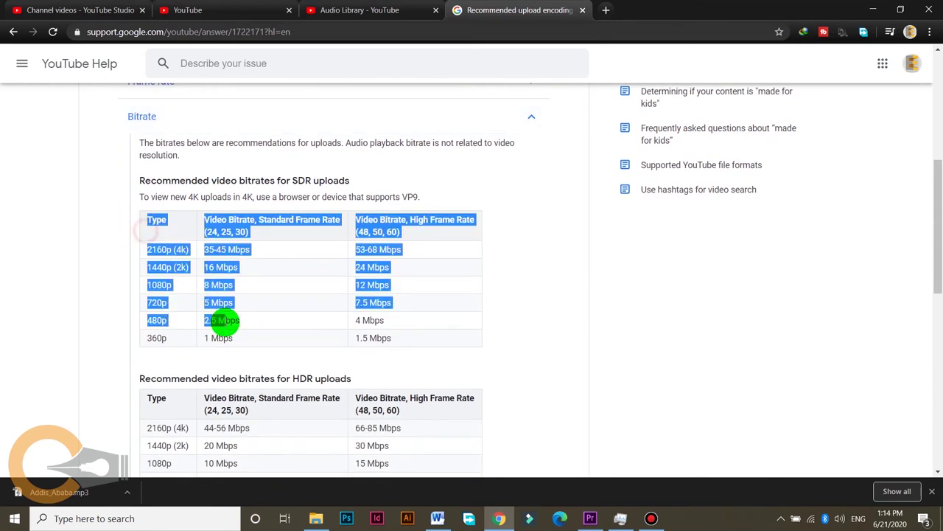
{"action": "left_click", "coordinate": [174, 297]}
{"action": "scroll", "coordinate": [172, 295], "scroll_direction": "up", "scroll_amount": 5}
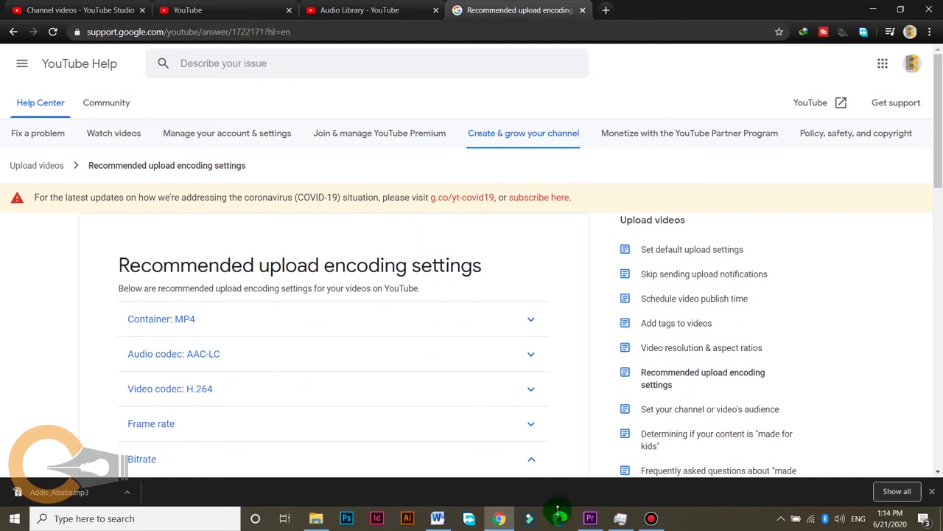
{"action": "left_click", "coordinate": [594, 518]}
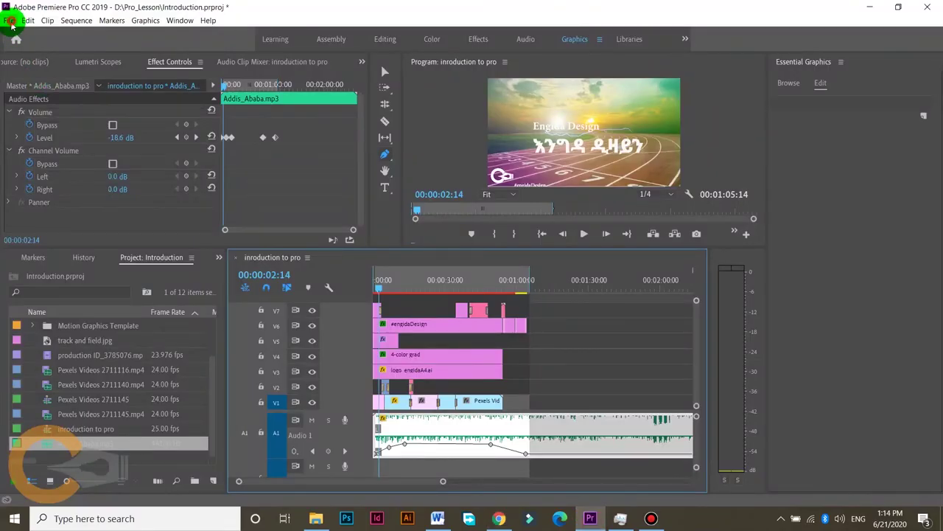
Step: Open File > Export > Media for the intro sequence, keeping H.264 as the format
{"action": "left_click", "coordinate": [9, 20]}
{"action": "mouse_move", "coordinate": [66, 342]}
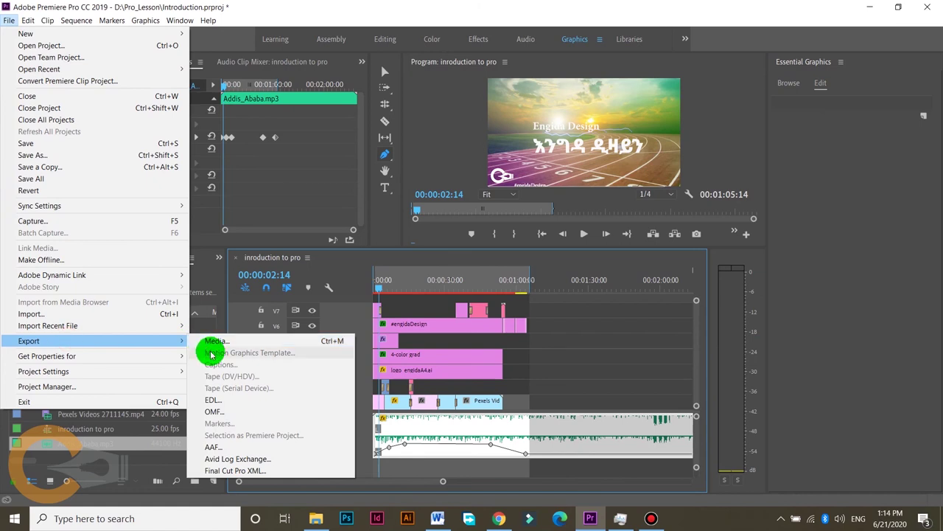
{"action": "left_click", "coordinate": [213, 342]}
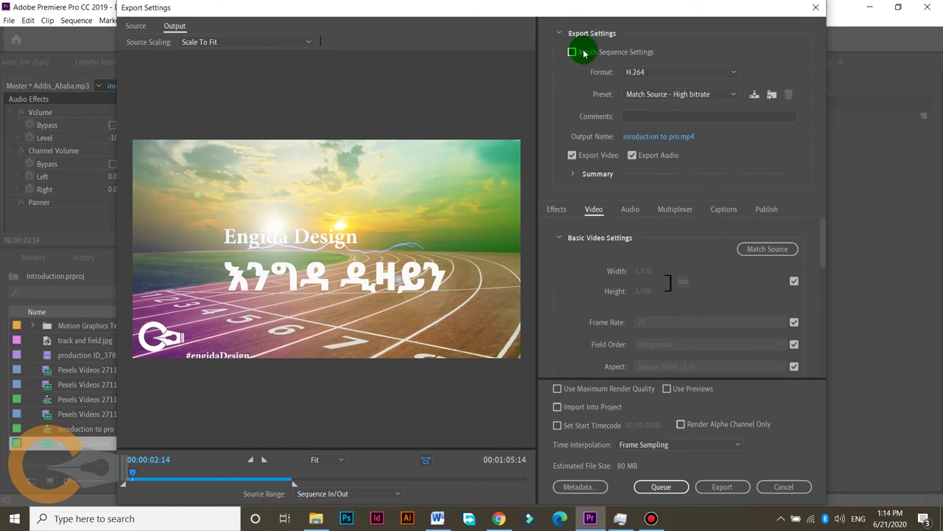
{"action": "left_click", "coordinate": [640, 78]}
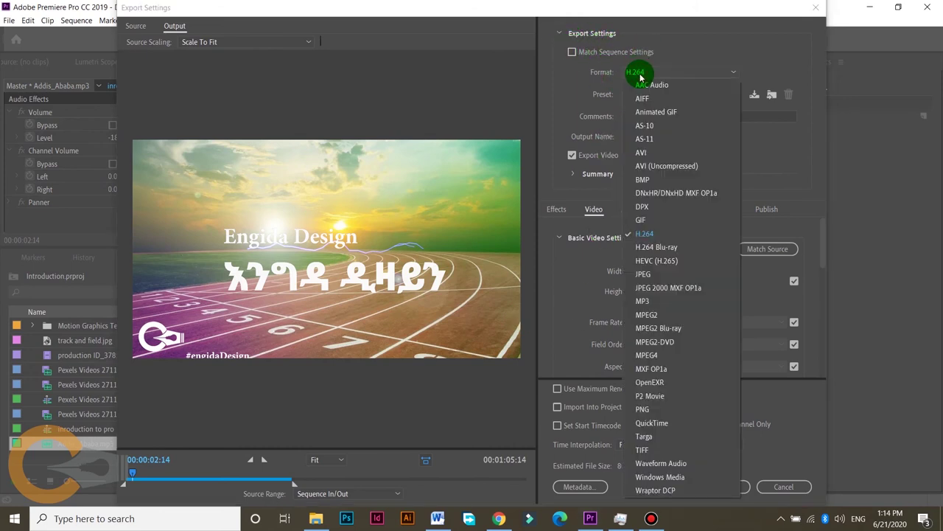
{"action": "left_click", "coordinate": [646, 234]}
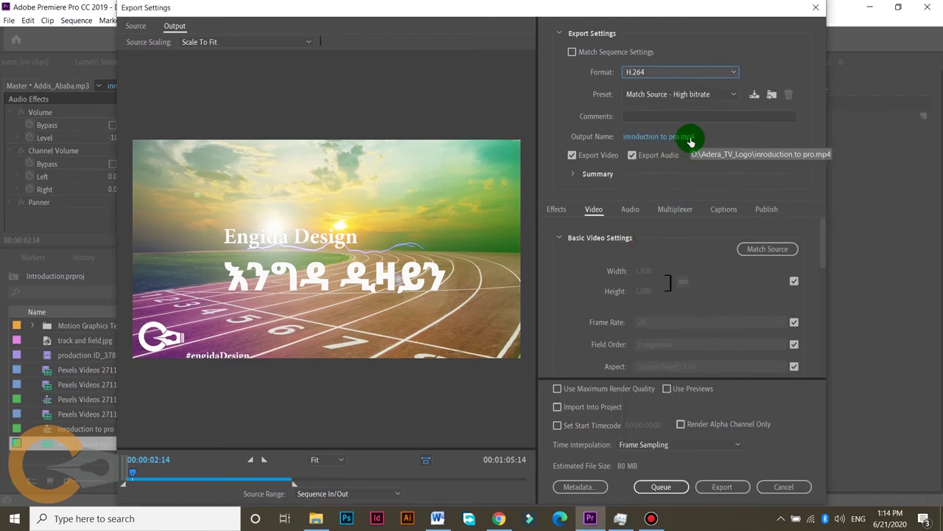
Step: Switch the format to AS-10 and back to H.264, then open the Preset dropdown
{"action": "left_click", "coordinate": [672, 72]}
{"action": "left_click", "coordinate": [663, 118]}
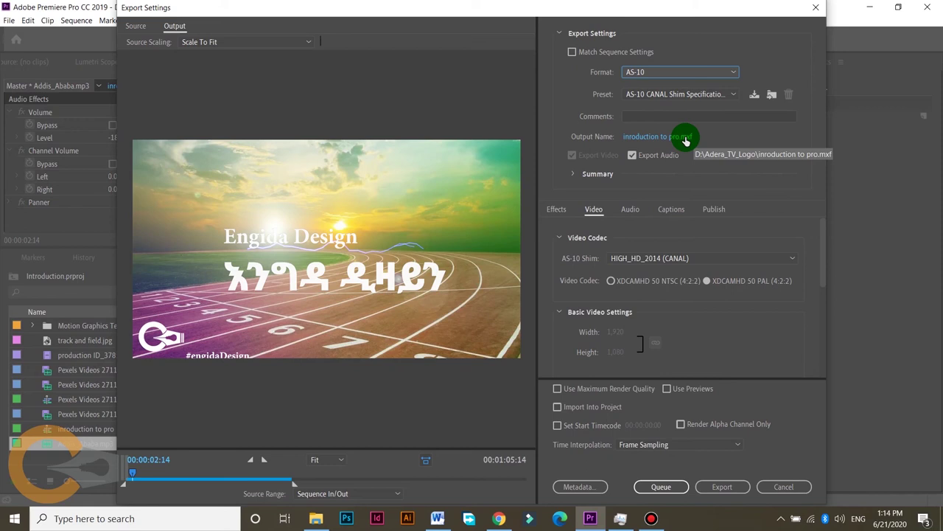
{"action": "left_click", "coordinate": [683, 72]}
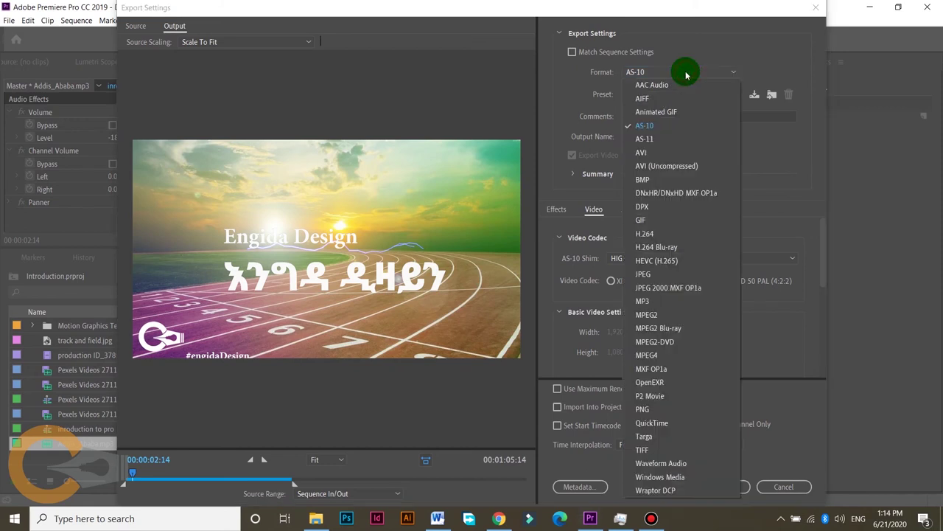
{"action": "left_click", "coordinate": [663, 234]}
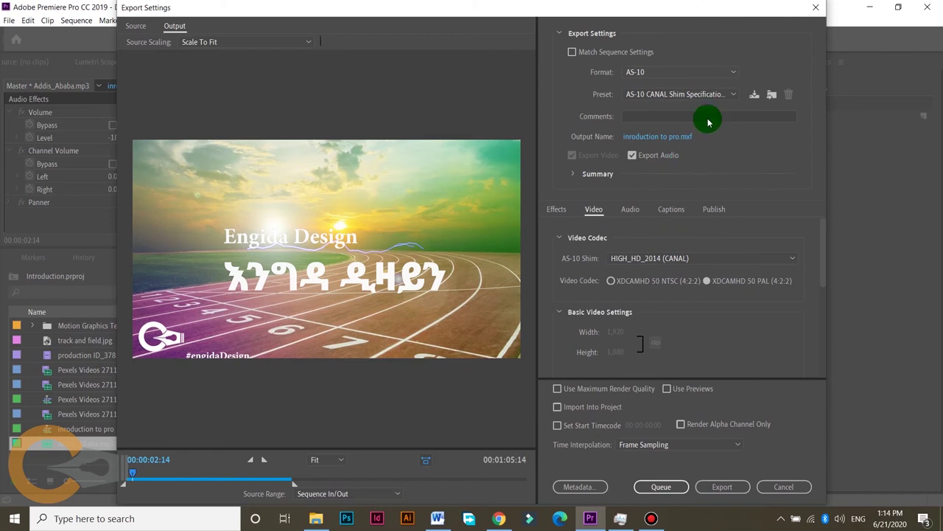
{"action": "left_click", "coordinate": [700, 96]}
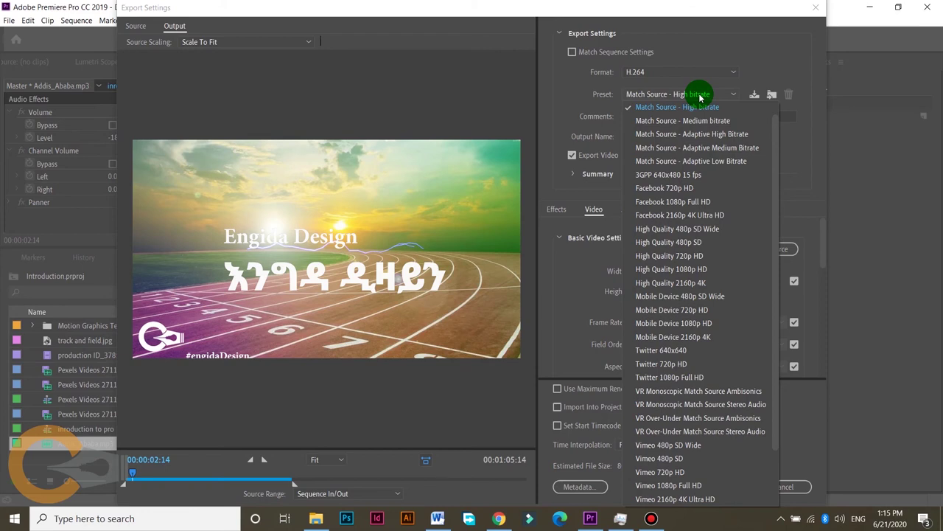
Step: Try the Match Source Adaptive Medium, High bitrate and Medium bitrate presets in turn
{"action": "left_click", "coordinate": [693, 154]}
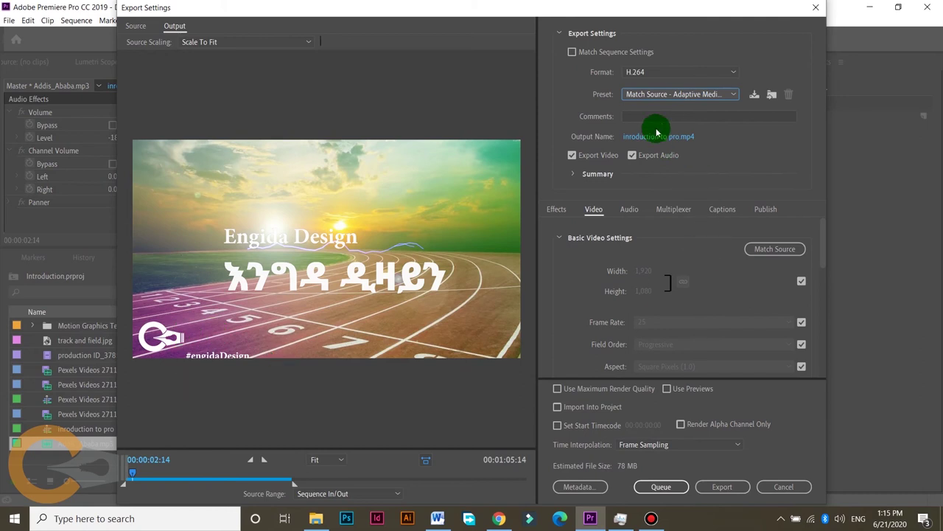
{"action": "left_click", "coordinate": [670, 101]}
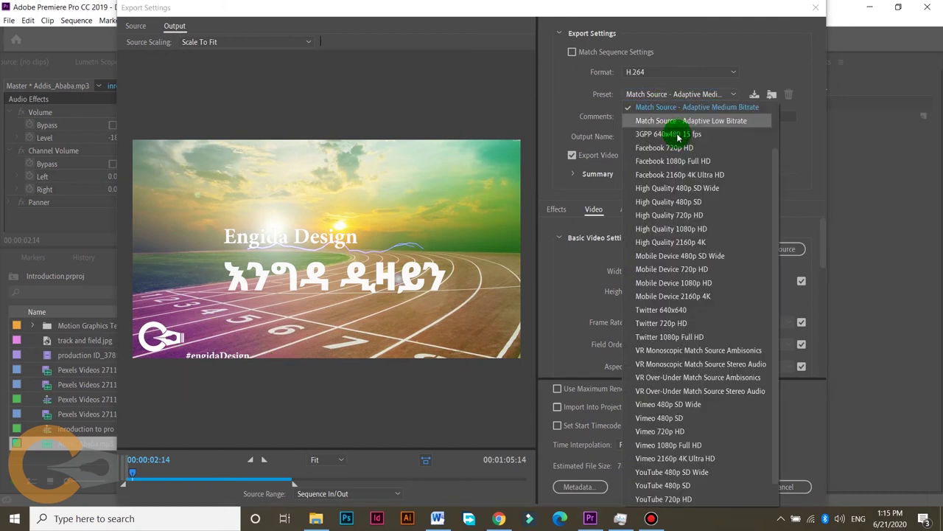
{"action": "left_click", "coordinate": [686, 126]}
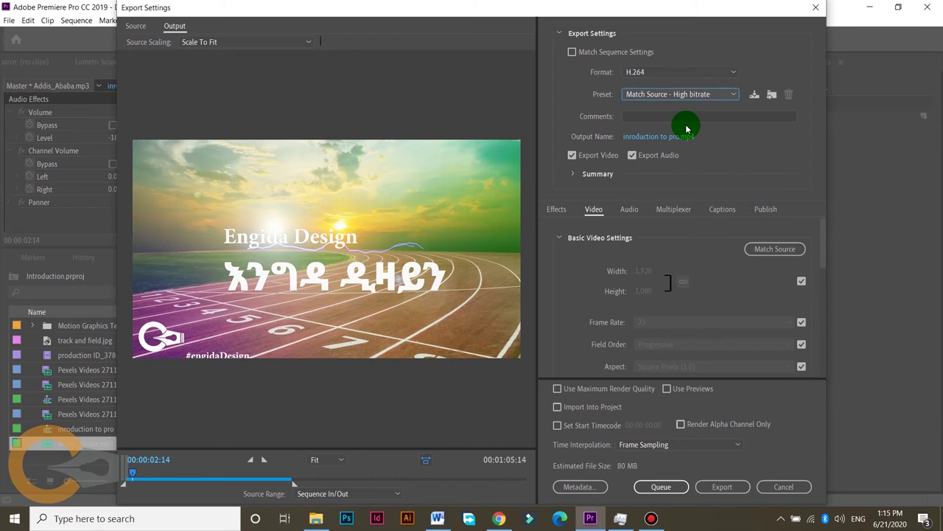
{"action": "left_click", "coordinate": [690, 94]}
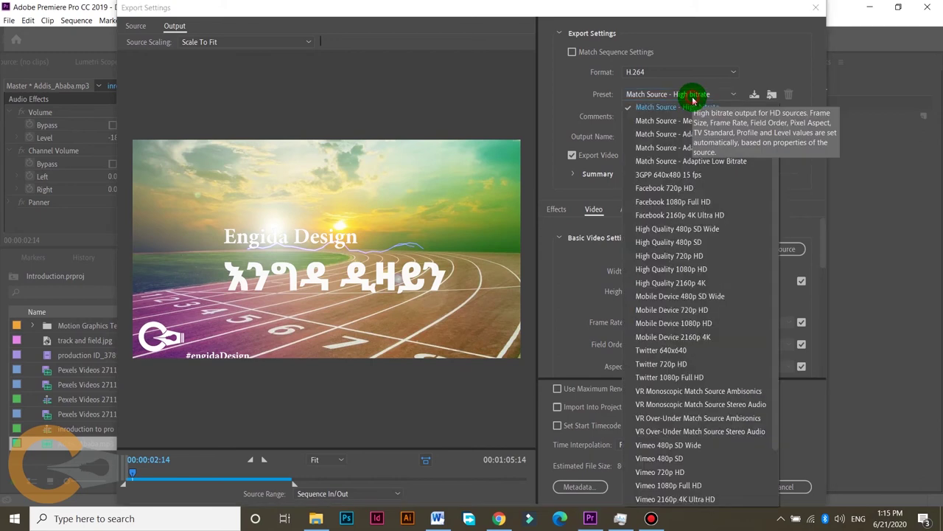
{"action": "left_click", "coordinate": [694, 111]}
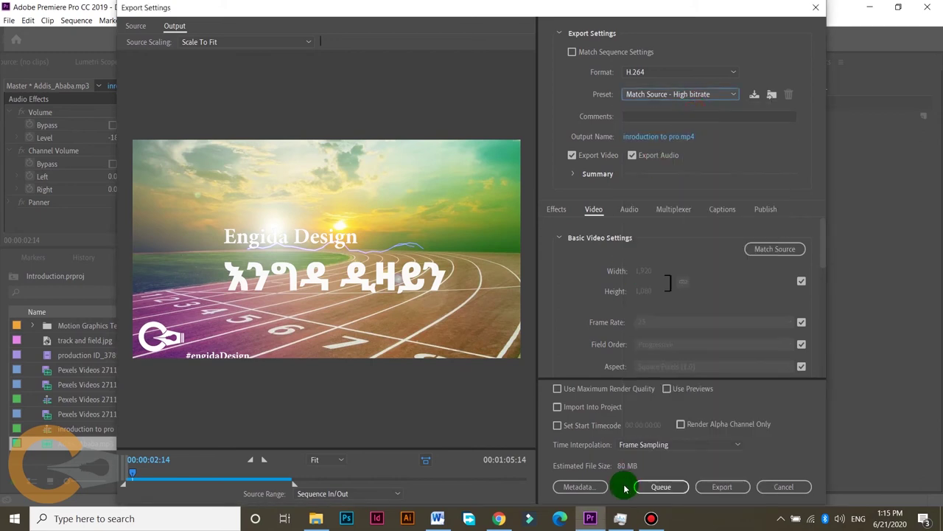
{"action": "left_click", "coordinate": [713, 95]}
{"action": "left_click", "coordinate": [704, 120]}
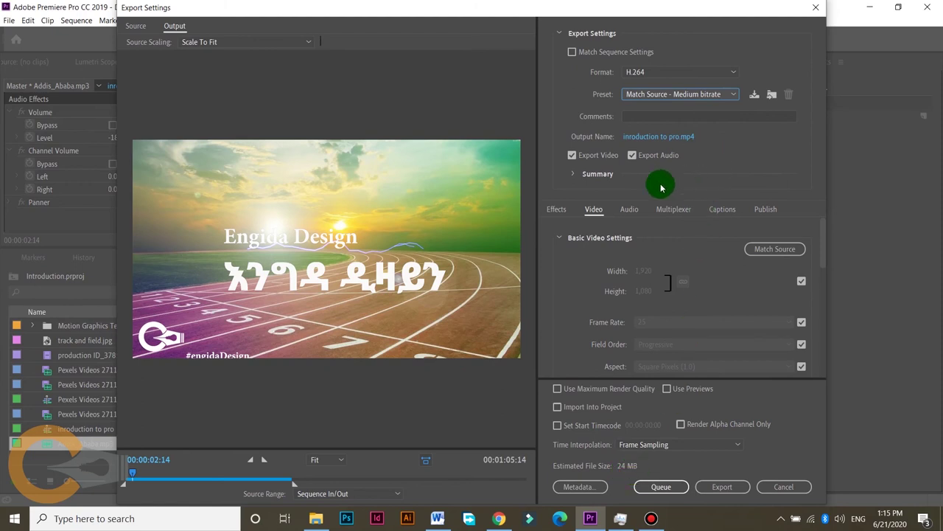
Step: Try the YouTube 1080p Full HD preset, then settle on Match Source - Medium bitrate (24 MB)
{"action": "left_click", "coordinate": [702, 97]}
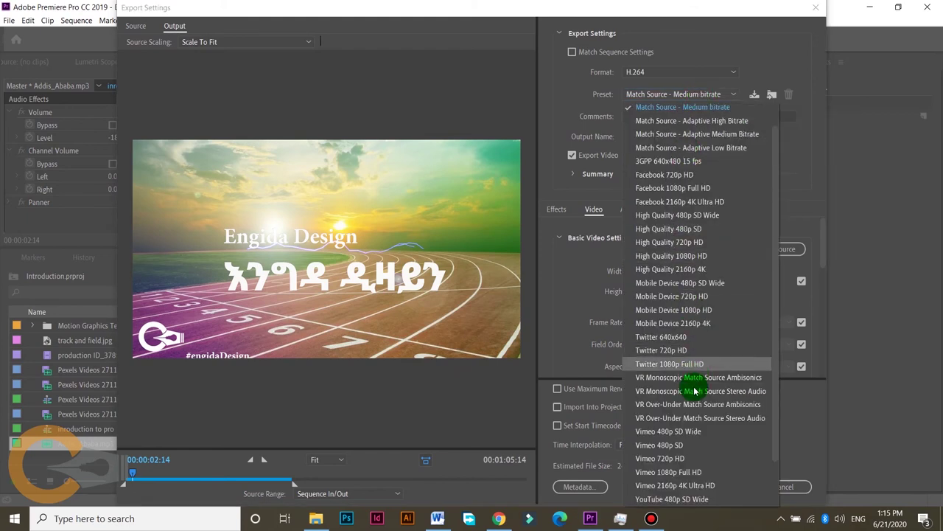
{"action": "scroll", "coordinate": [697, 441], "scroll_direction": "down", "scroll_amount": 2}
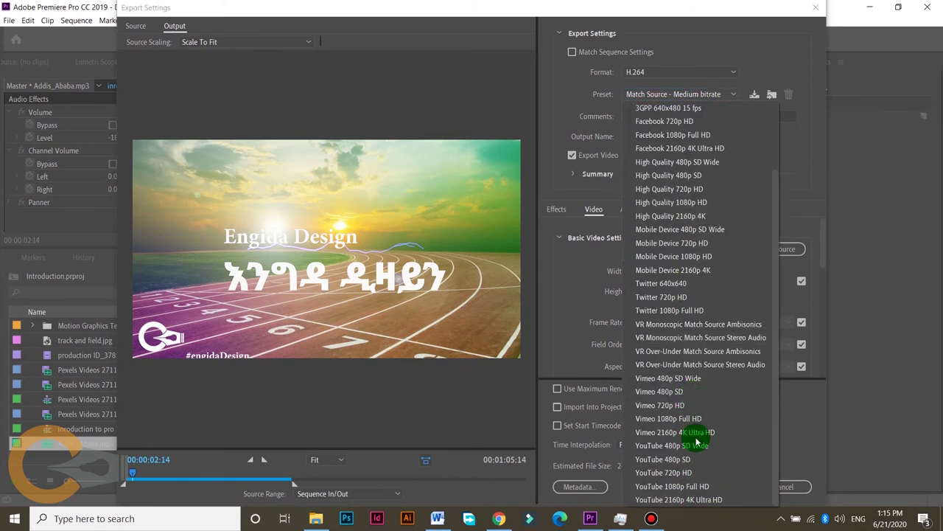
{"action": "left_click", "coordinate": [693, 486]}
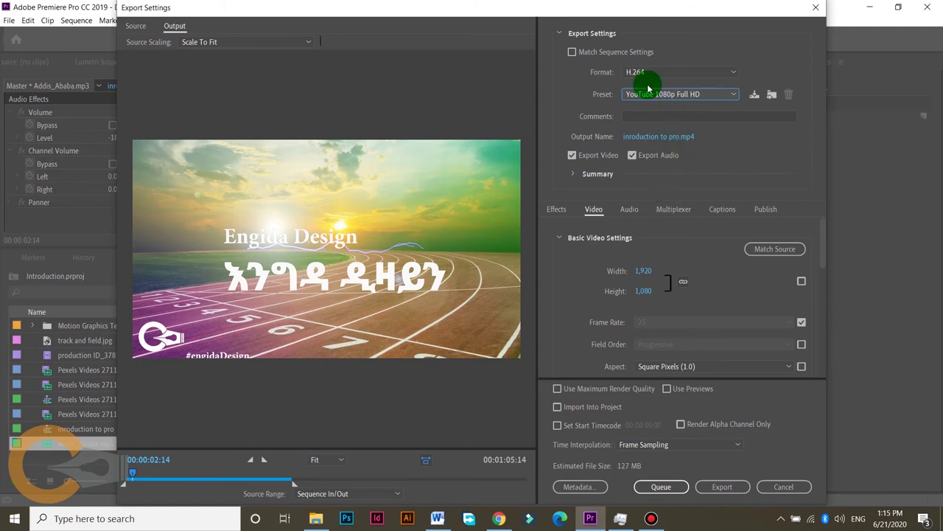
{"action": "left_click", "coordinate": [671, 95]}
{"action": "scroll", "coordinate": [665, 172], "scroll_direction": "up", "scroll_amount": 3}
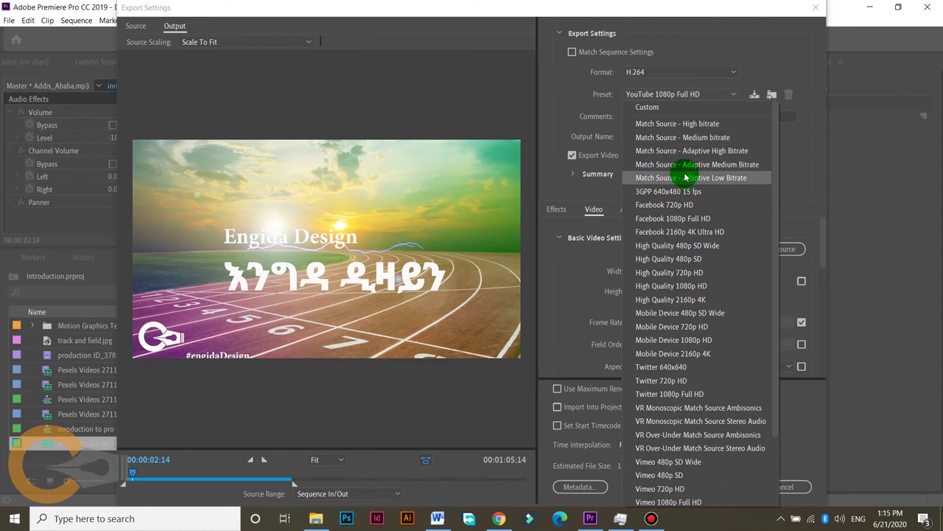
{"action": "key", "text": "Escape"}
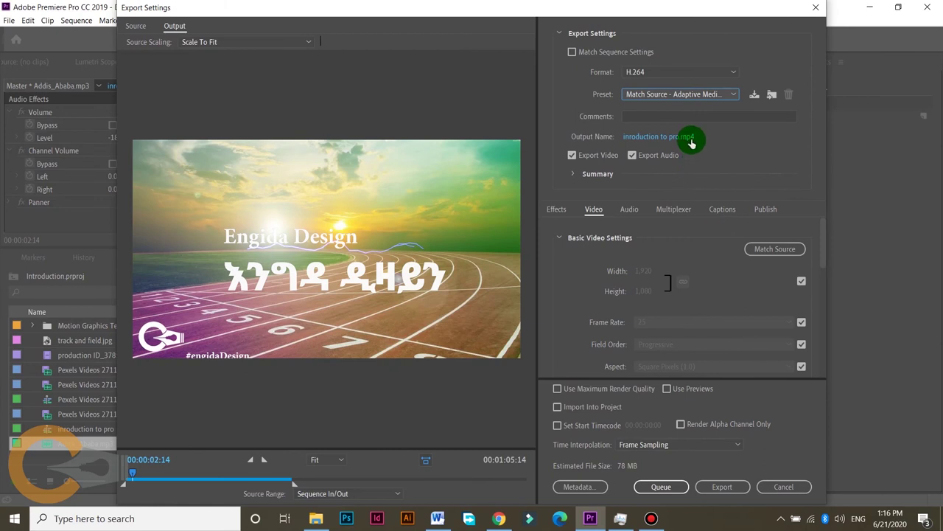
{"action": "left_click", "coordinate": [697, 103]}
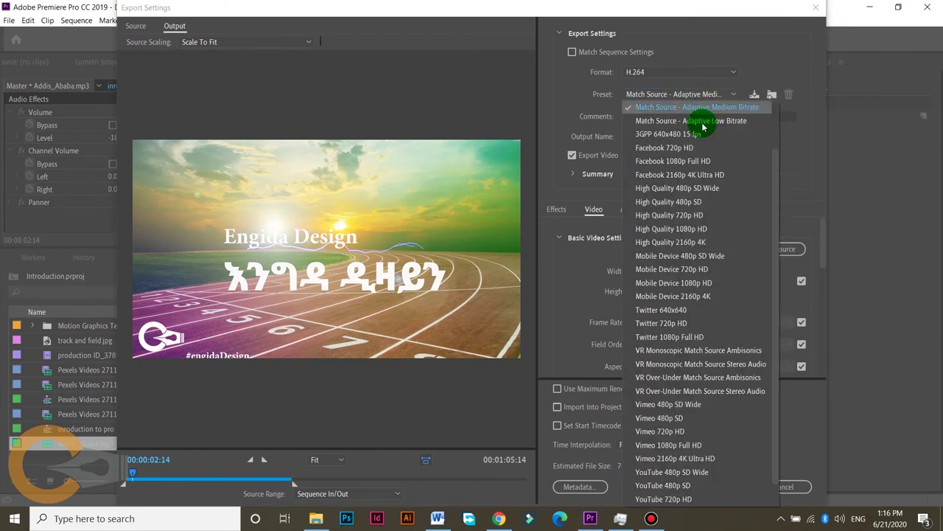
{"action": "scroll", "coordinate": [704, 137], "scroll_direction": "up", "scroll_amount": 2}
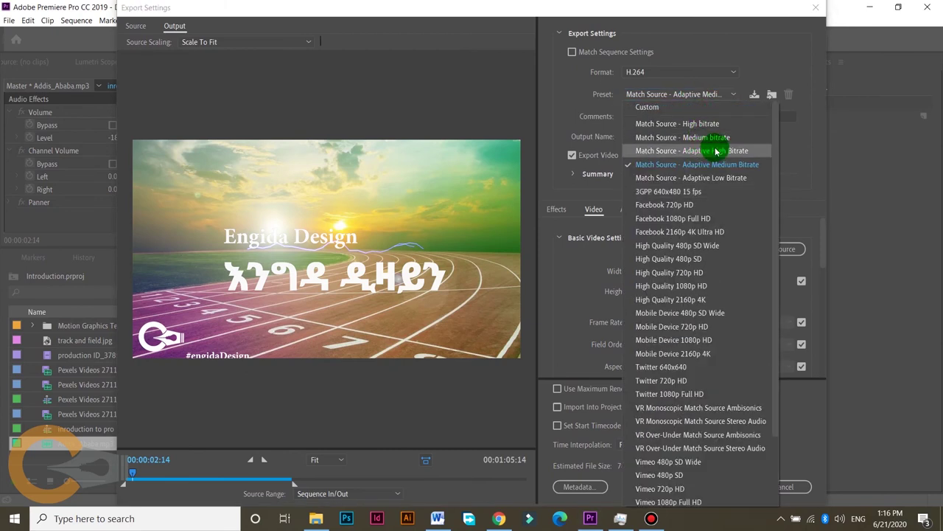
{"action": "left_click", "coordinate": [700, 140]}
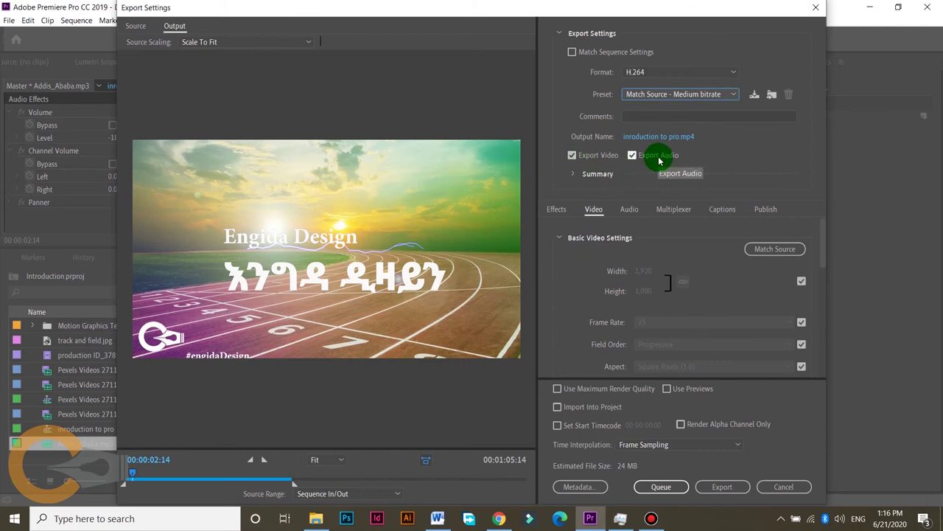
Step: Toggle the Lumetri Look / LUT effect on and off, then review the Video tab settings
{"action": "left_click", "coordinate": [562, 211]}
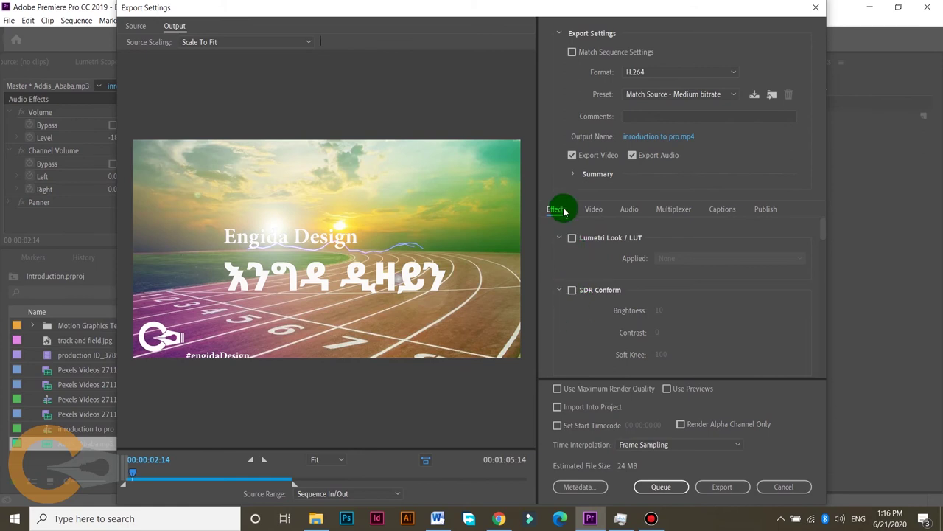
{"action": "left_click", "coordinate": [571, 240]}
{"action": "left_click", "coordinate": [571, 240]}
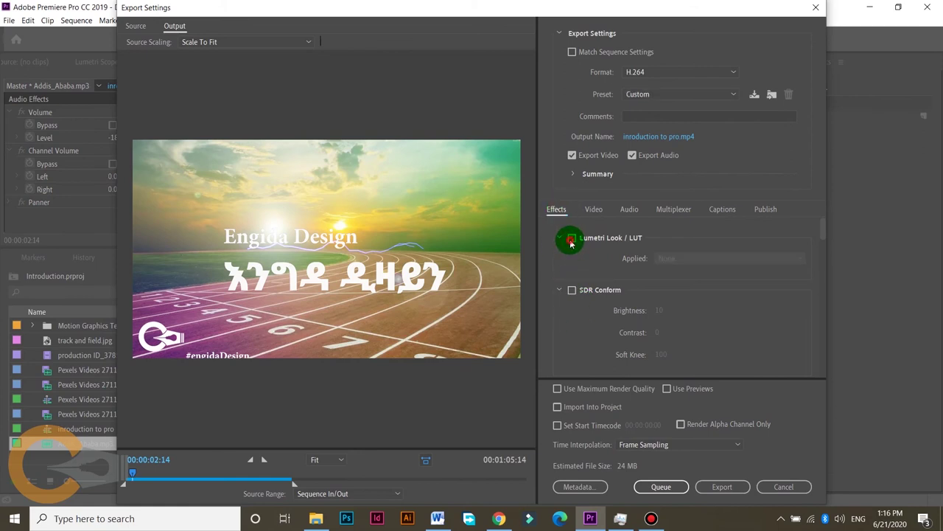
{"action": "left_click", "coordinate": [591, 209]}
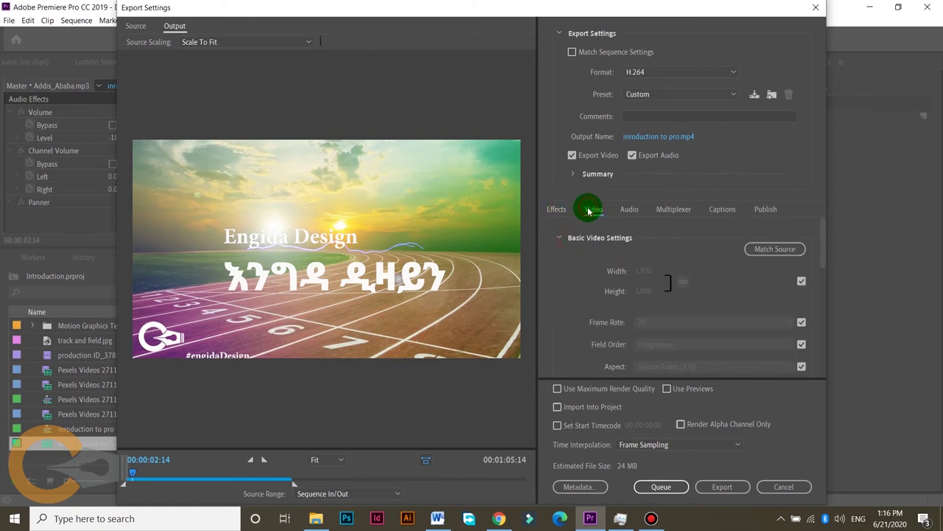
{"action": "scroll", "coordinate": [617, 295], "scroll_direction": "down", "scroll_amount": 3}
{"action": "scroll", "coordinate": [614, 301], "scroll_direction": "down", "scroll_amount": 2}
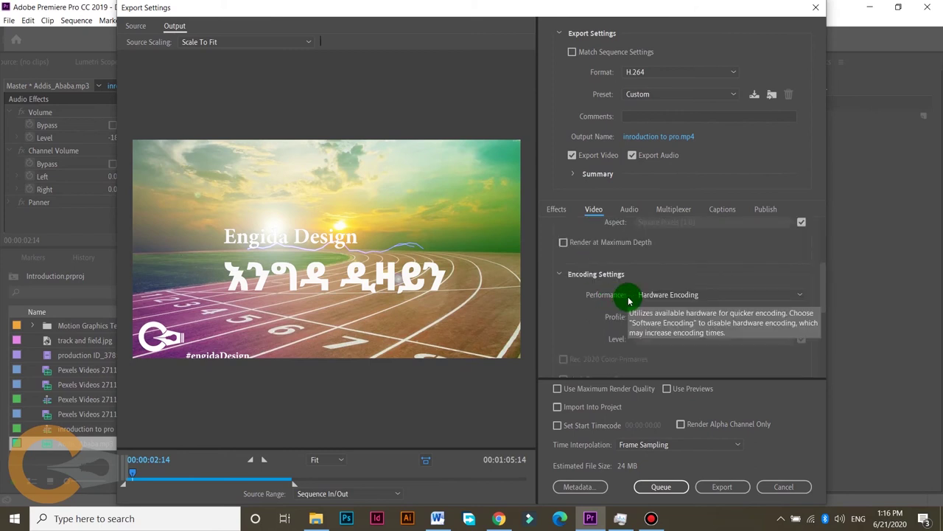
{"action": "scroll", "coordinate": [624, 296], "scroll_direction": "down", "scroll_amount": 2}
{"action": "scroll", "coordinate": [629, 300], "scroll_direction": "down", "scroll_amount": 1}
{"action": "scroll", "coordinate": [628, 300], "scroll_direction": "down", "scroll_amount": 3}
{"action": "scroll", "coordinate": [628, 296], "scroll_direction": "up", "scroll_amount": 2}
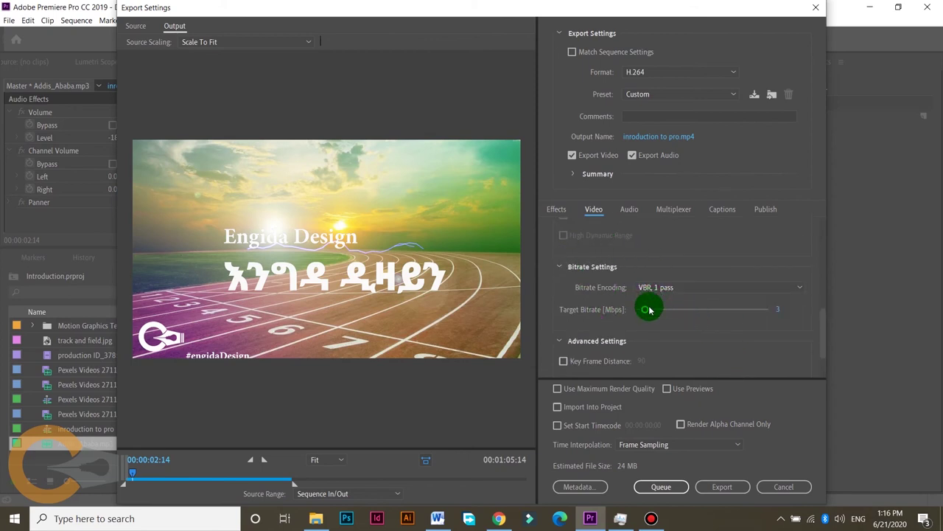
Step: Keep VBR, 1 pass encoding and set the target bitrate to 3 Mbps after trying 6 and 10
{"action": "left_click", "coordinate": [663, 287]}
{"action": "left_click", "coordinate": [664, 288]}
{"action": "left_click", "coordinate": [661, 287]}
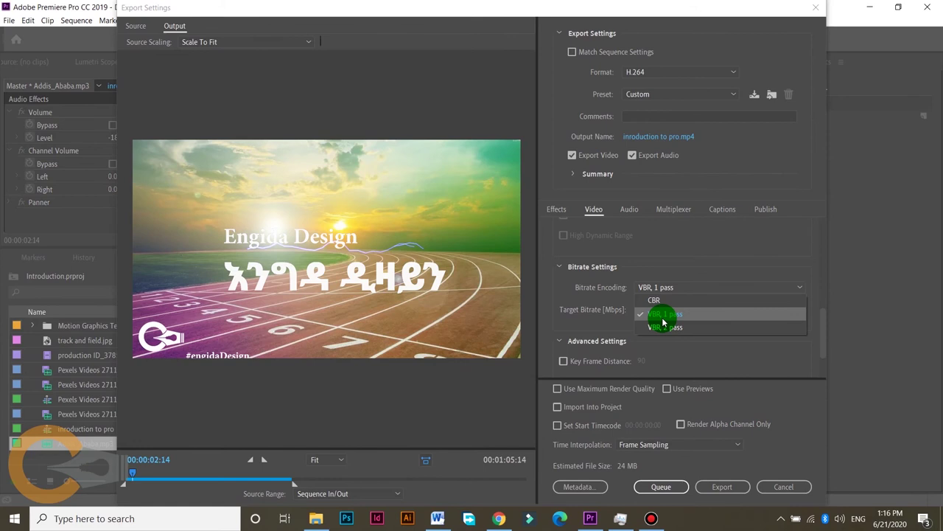
{"action": "left_click", "coordinate": [662, 317]}
{"action": "left_click_drag", "start_coordinate": [649, 314], "coordinate": [668, 314]}
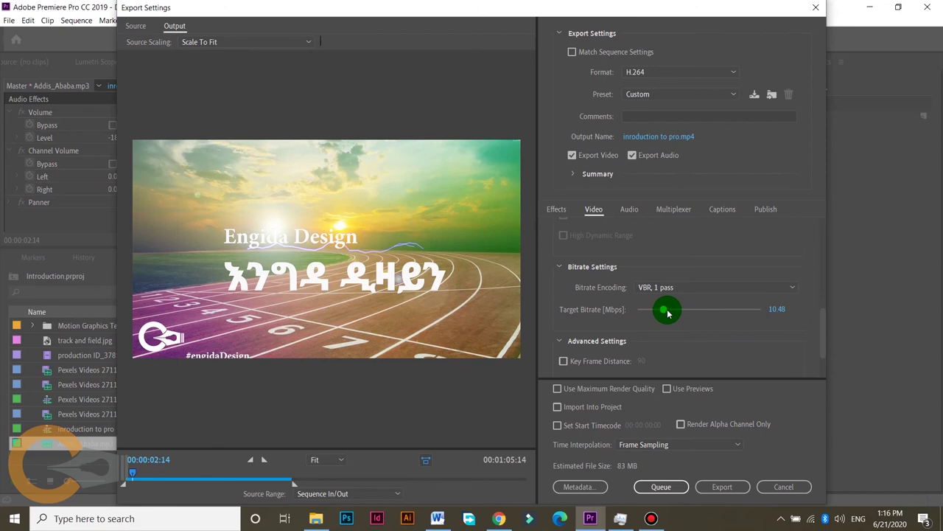
{"action": "left_click", "coordinate": [781, 310]}
{"action": "type", "text": "10"}
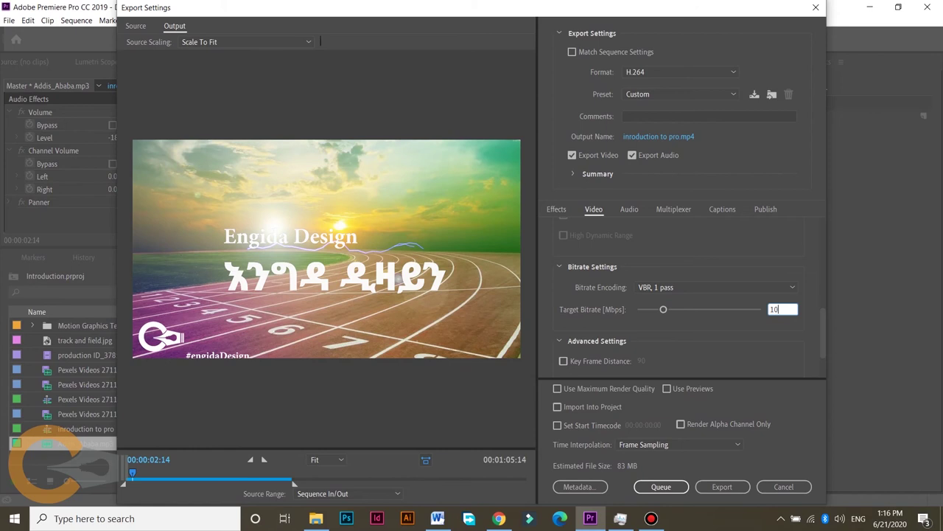
{"action": "key", "text": "Return"}
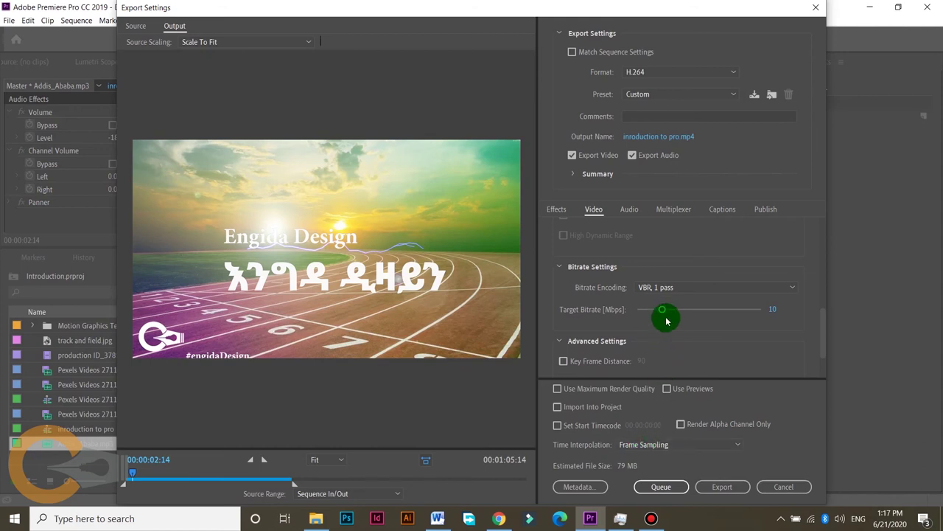
{"action": "left_click", "coordinate": [778, 309]}
{"action": "type", "text": "3"}
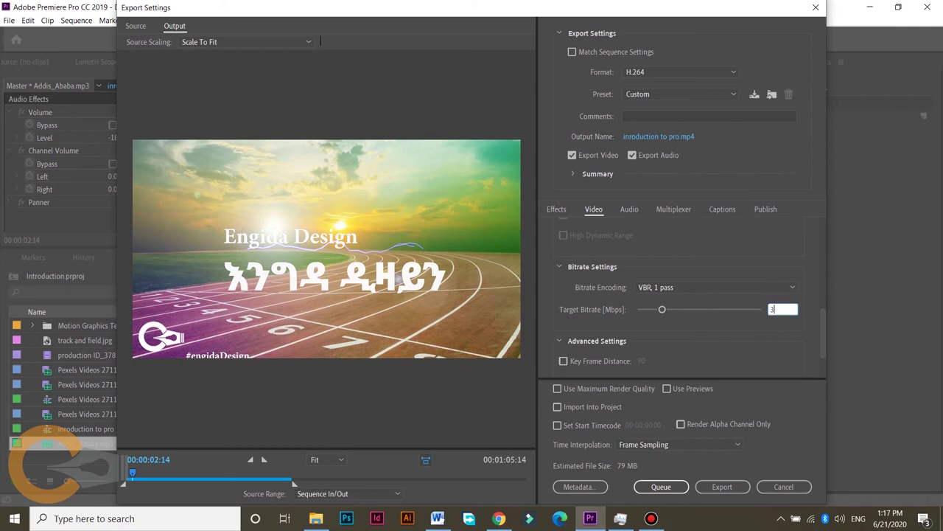
{"action": "left_click", "coordinate": [695, 326]}
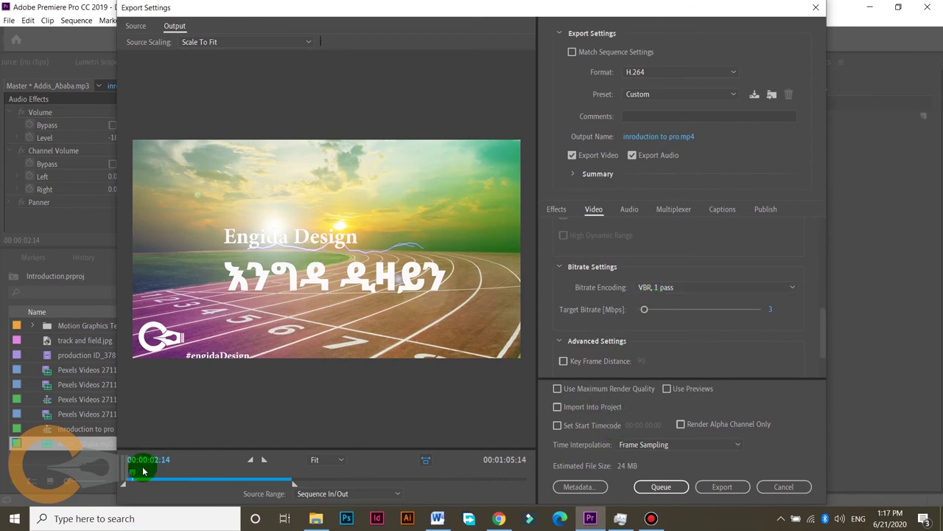
Step: Scrub the export preview to 00:00:18:17 and bring up the output file's save location
{"action": "left_click_drag", "start_coordinate": [135, 474], "coordinate": [174, 478]}
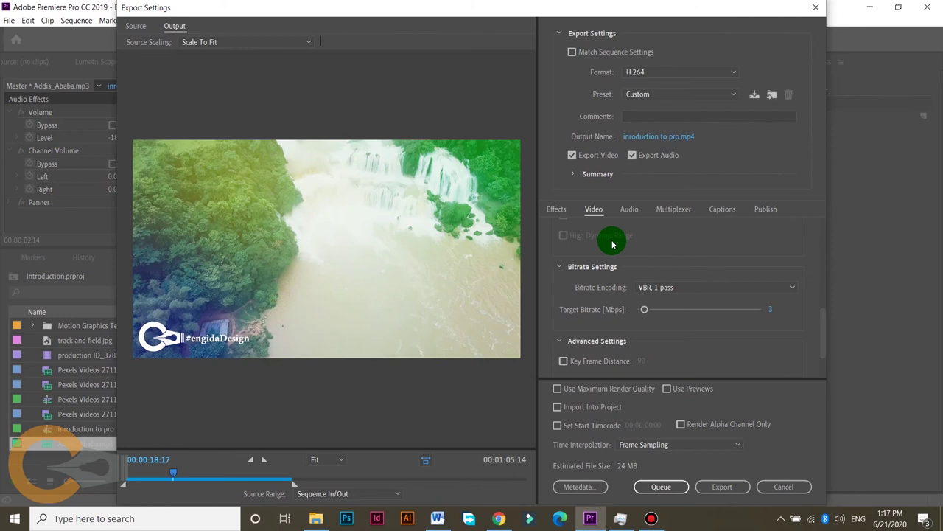
{"action": "left_click", "coordinate": [682, 488]}
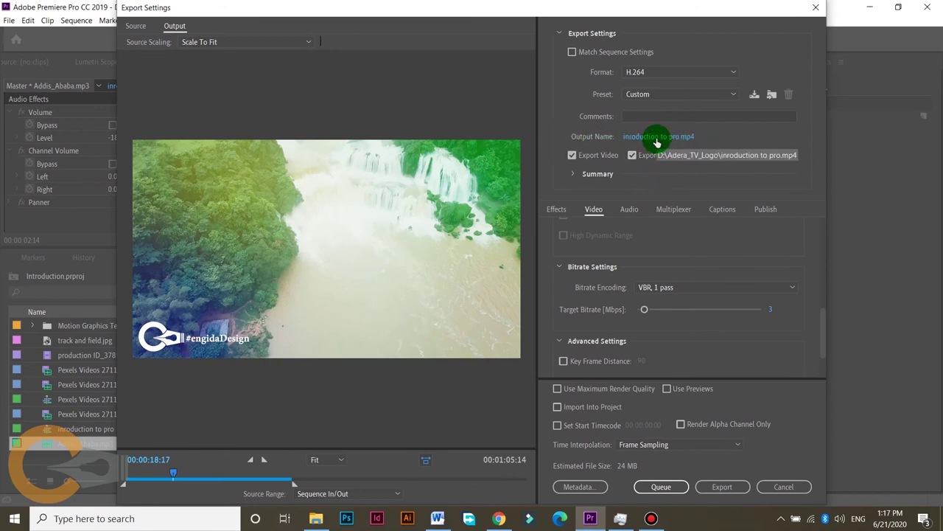
{"action": "left_click", "coordinate": [657, 140]}
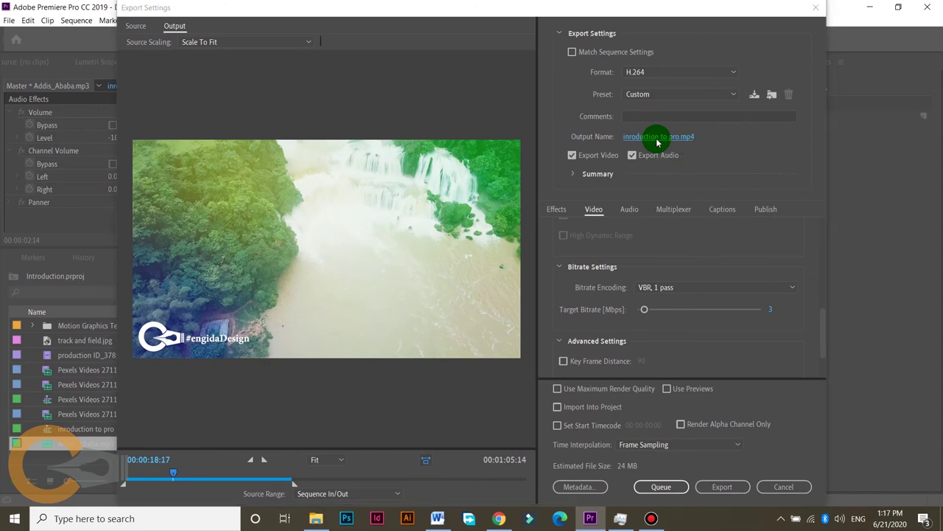
Step: Save the output inroduction to pro.mp4 into D:\youtube_tuts\Lessons\Pro
{"action": "left_click", "coordinate": [196, 226]}
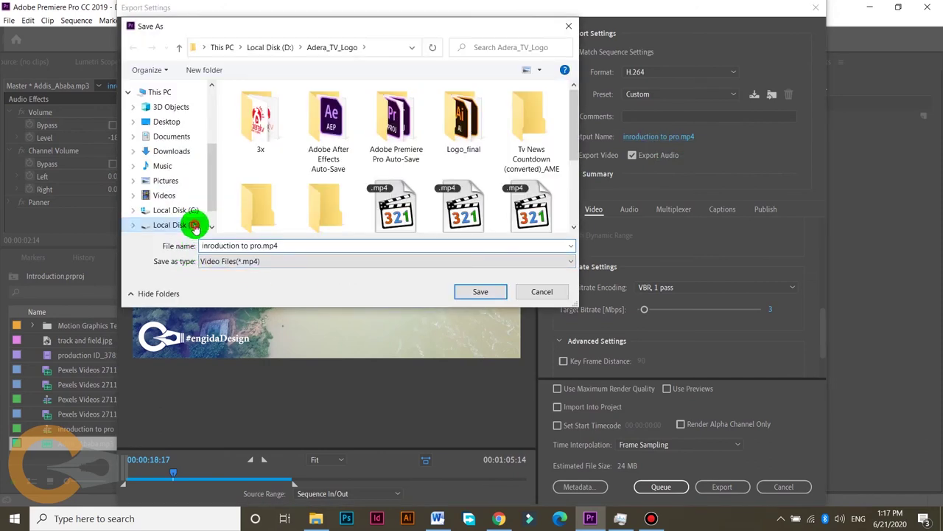
{"action": "left_click", "coordinate": [267, 213]}
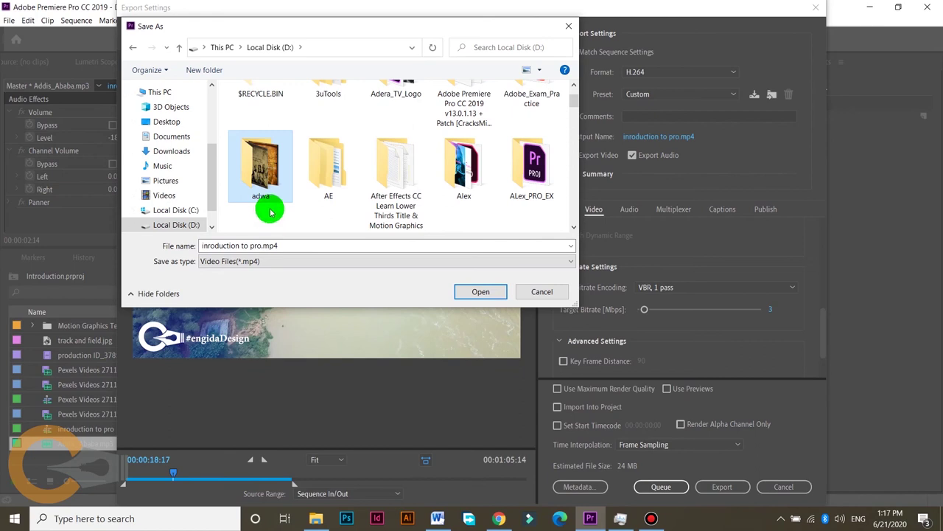
{"action": "scroll", "coordinate": [383, 214], "scroll_direction": "down", "scroll_amount": 5}
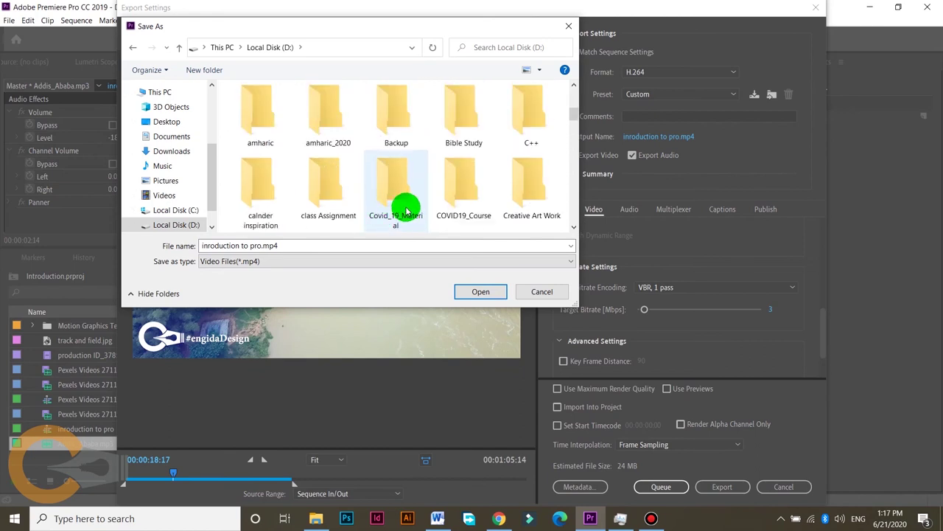
{"action": "left_click", "coordinate": [406, 209]}
{"action": "scroll", "coordinate": [406, 208], "scroll_direction": "down", "scroll_amount": 5}
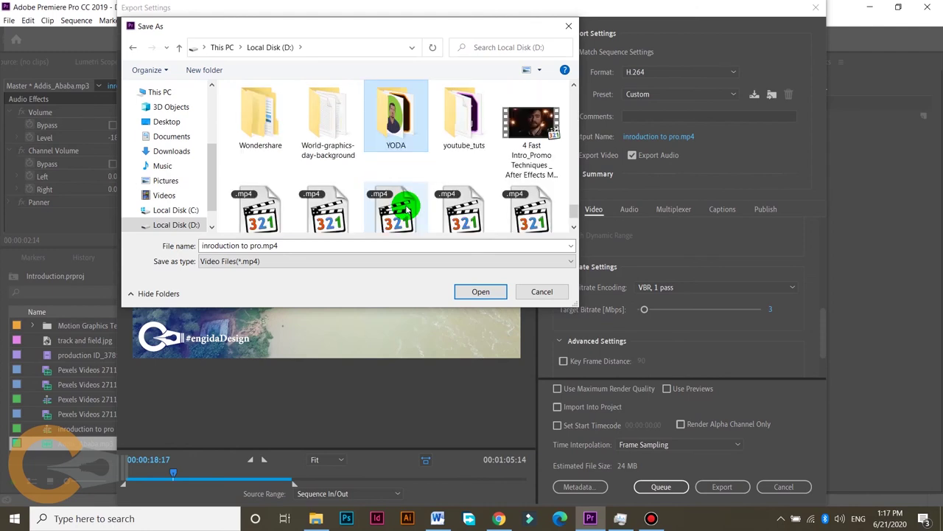
{"action": "double_click", "coordinate": [466, 112]}
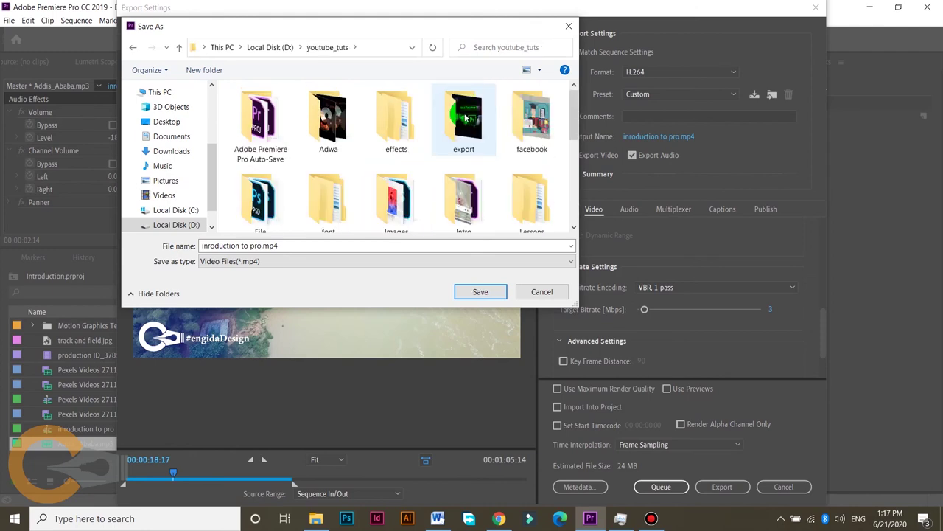
{"action": "double_click", "coordinate": [529, 206]}
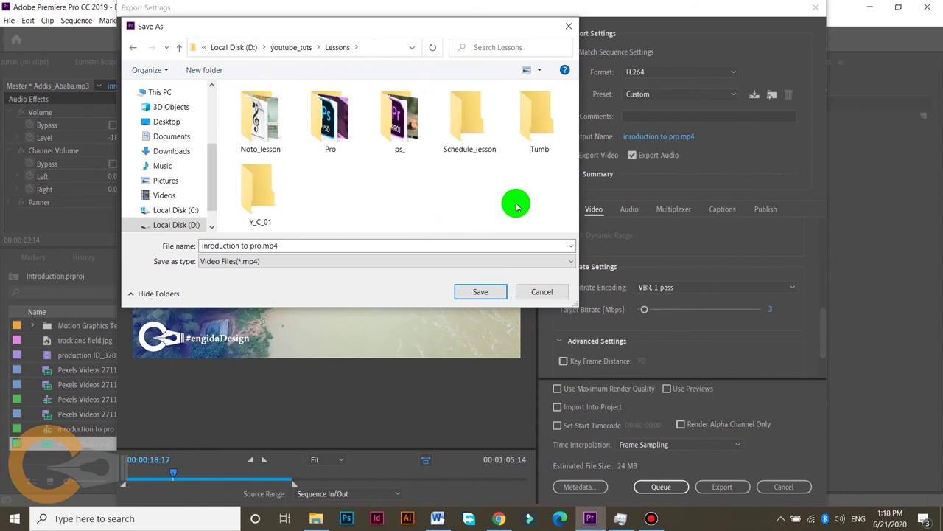
{"action": "double_click", "coordinate": [340, 134]}
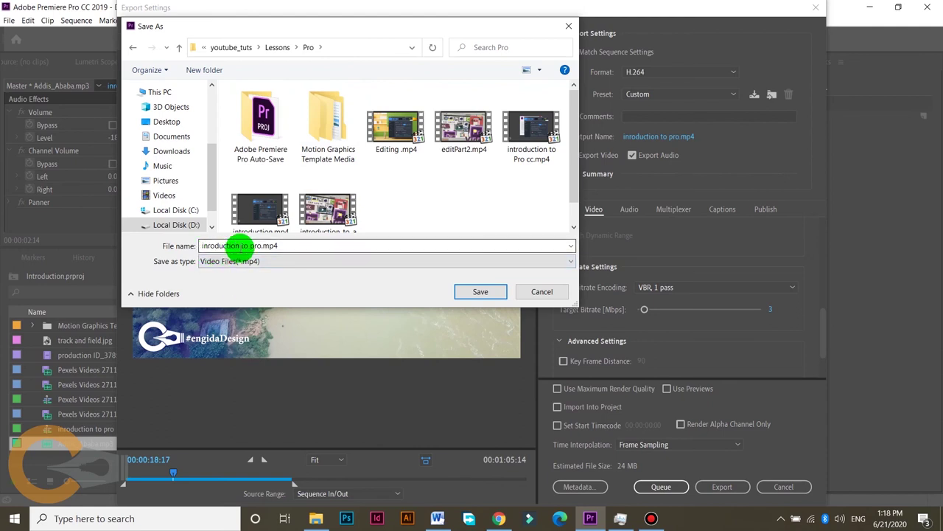
{"action": "left_click", "coordinate": [477, 291]}
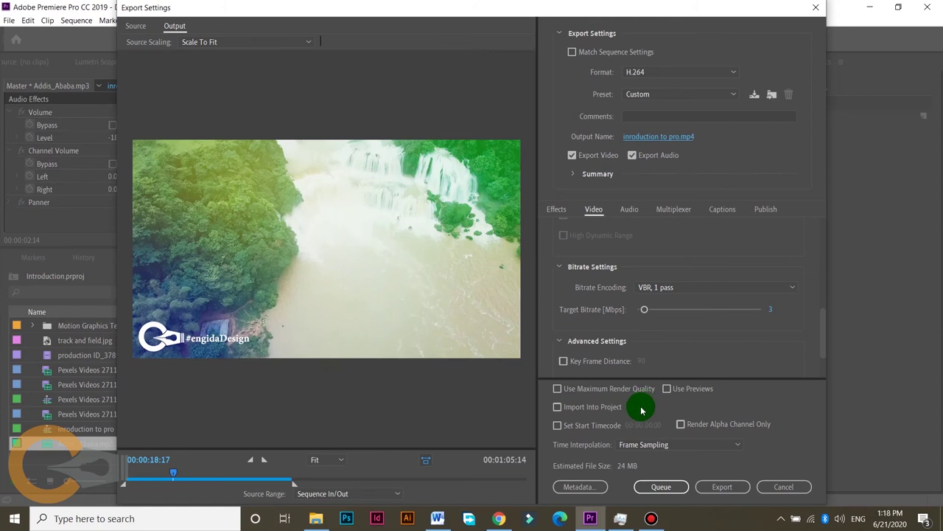
Step: Queue the inroduction to pro export so Adobe Media Encoder launches with the job
{"action": "left_click", "coordinate": [662, 487]}
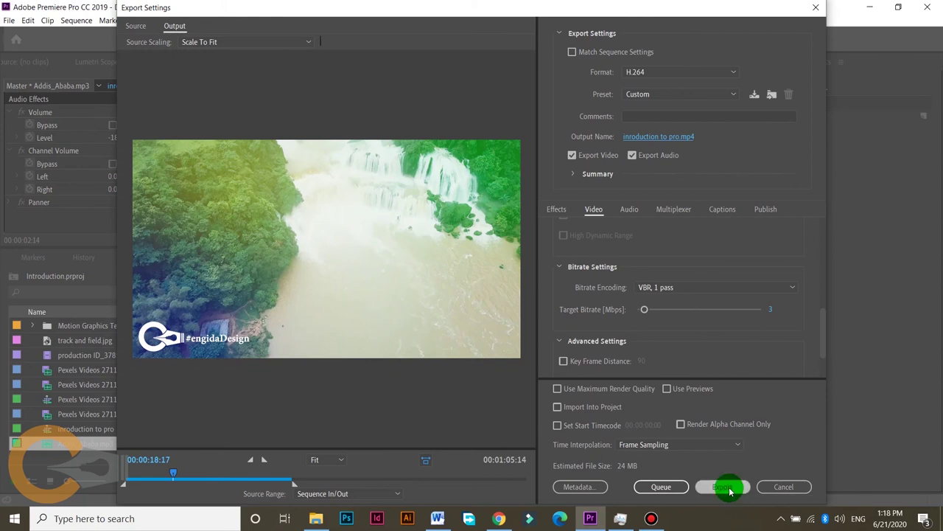
{"action": "left_click", "coordinate": [653, 487]}
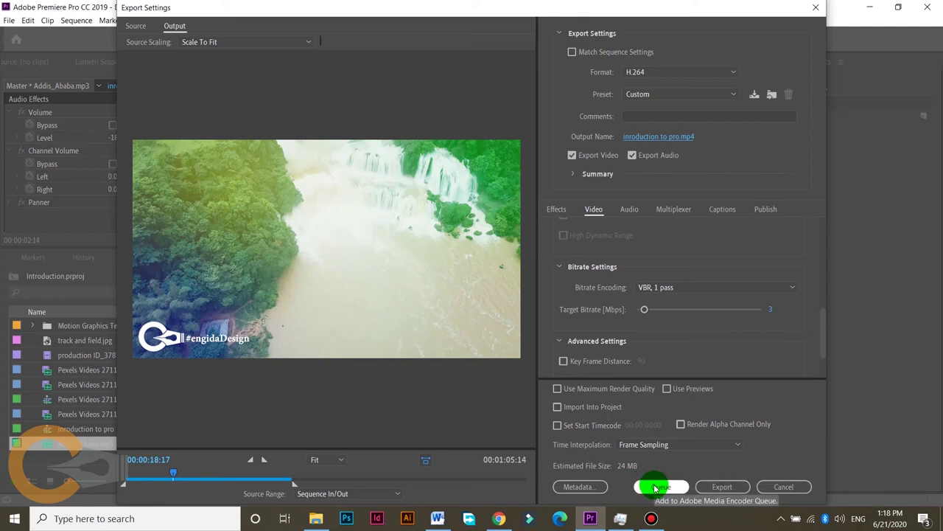
{"action": "left_click", "coordinate": [652, 487]}
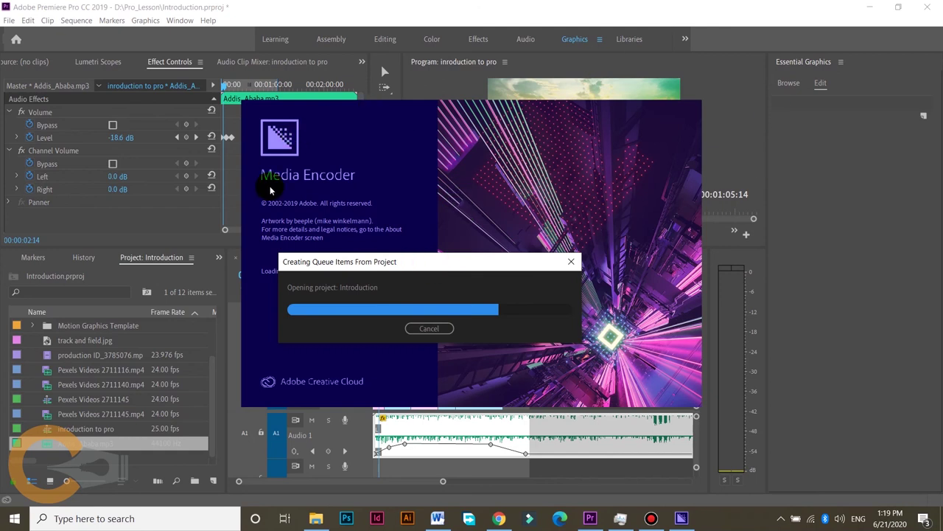
Step: Maximize Media Encoder, confirm the inroduction to pro.mp4 H.264 job is Ready, then minimize it
{"action": "left_click", "coordinate": [270, 190]}
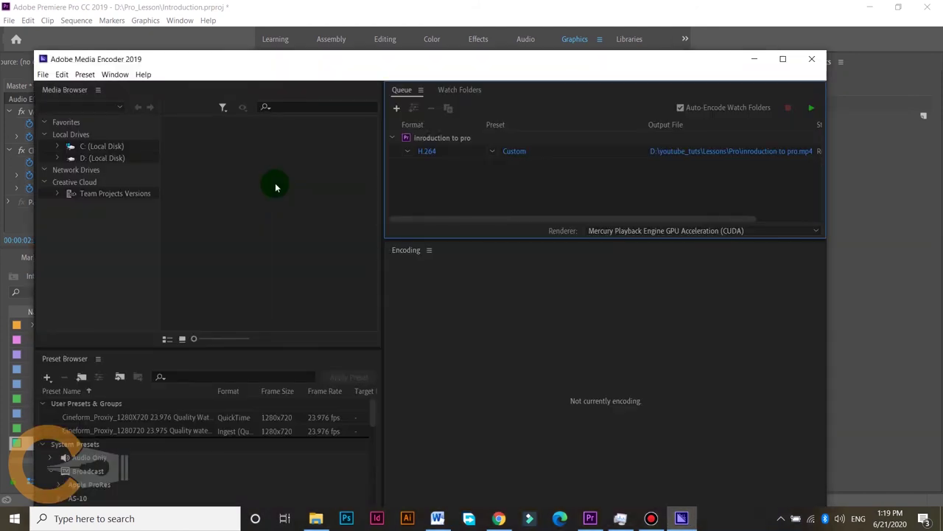
{"action": "left_click", "coordinate": [391, 101]}
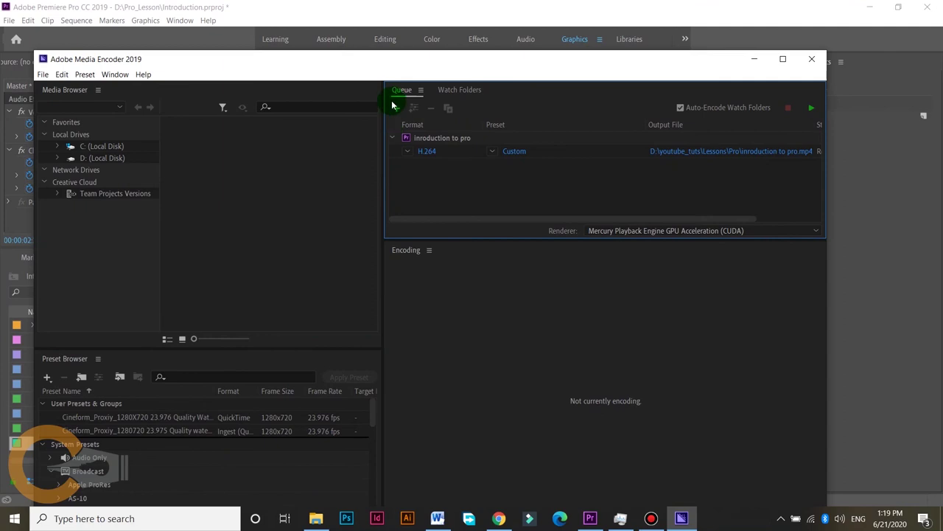
{"action": "left_click", "coordinate": [783, 64]}
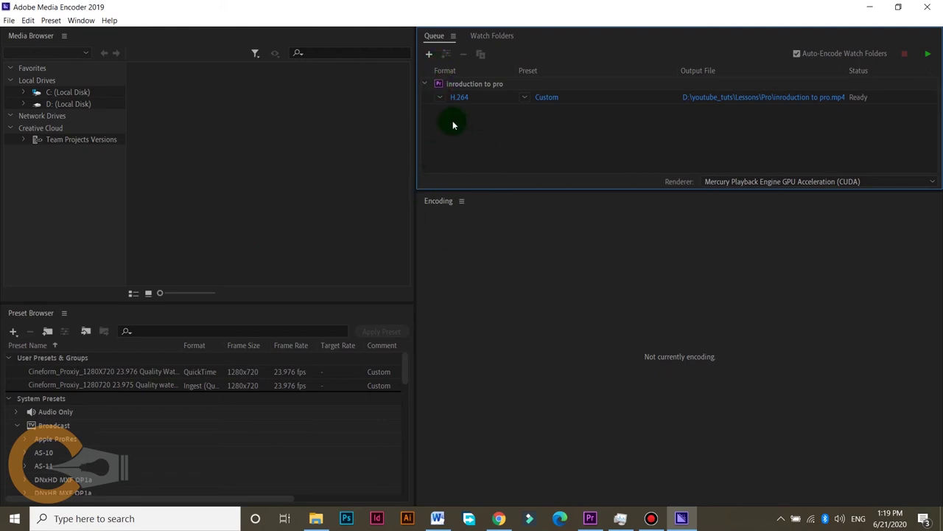
{"action": "left_click", "coordinate": [433, 37]}
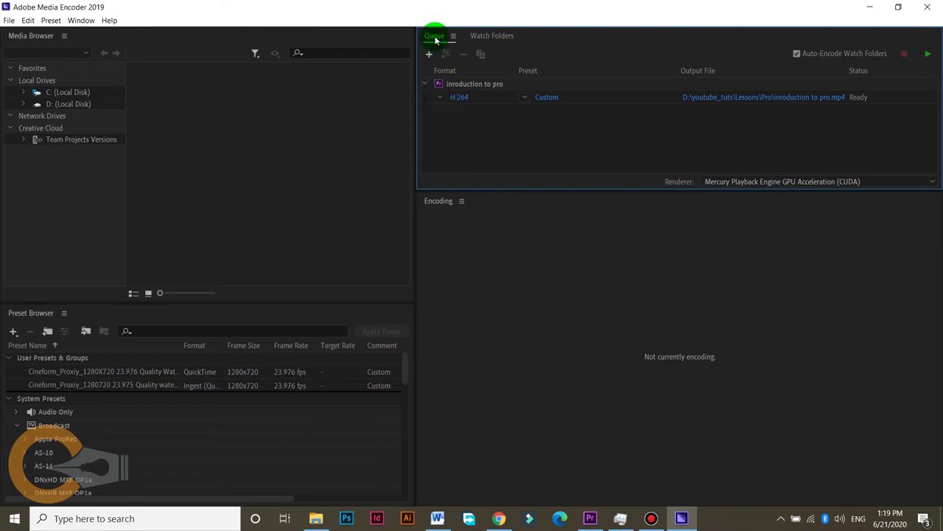
{"action": "left_click", "coordinate": [493, 151]}
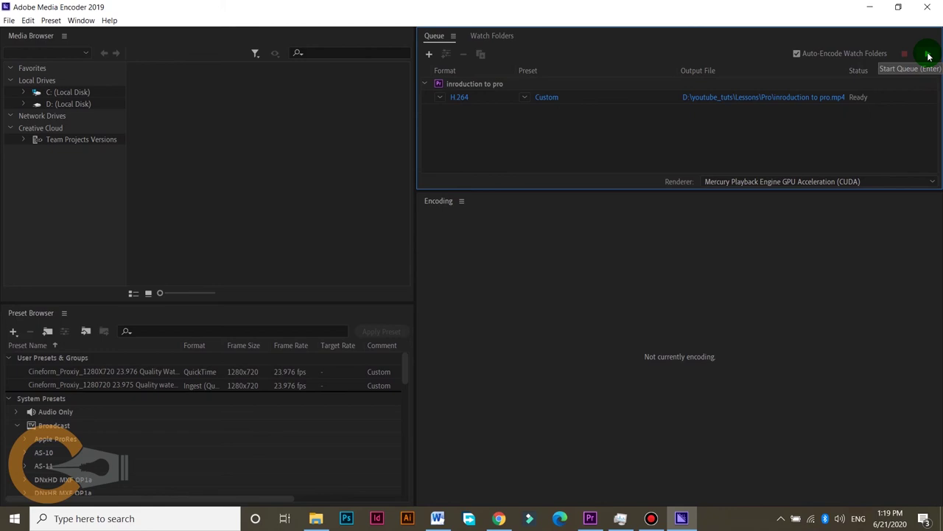
{"action": "left_click", "coordinate": [866, 11]}
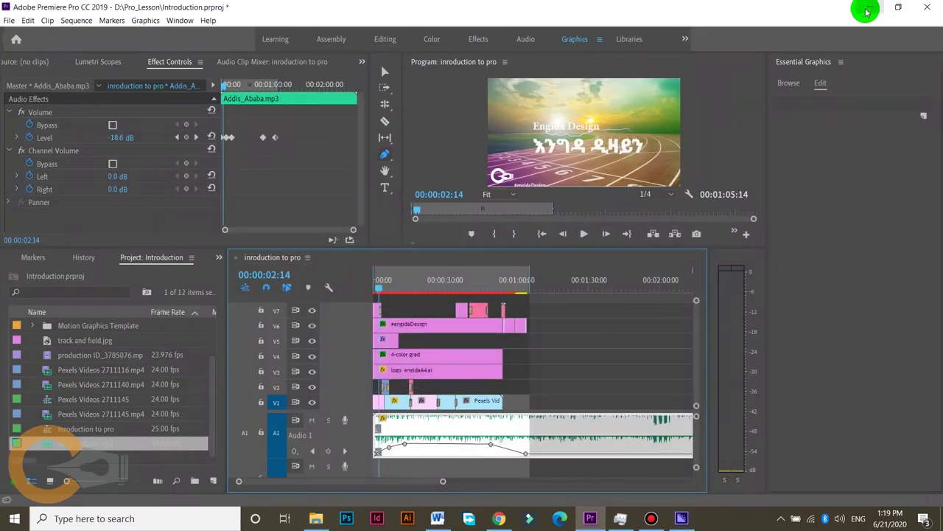
Step: Create a new sequence named ex and add Pexels Videos 2711116.mp4 to V1, keeping existing settings
{"action": "left_click", "coordinate": [9, 22]}
{"action": "left_click", "coordinate": [210, 48]}
{"action": "type", "text": "ex"}
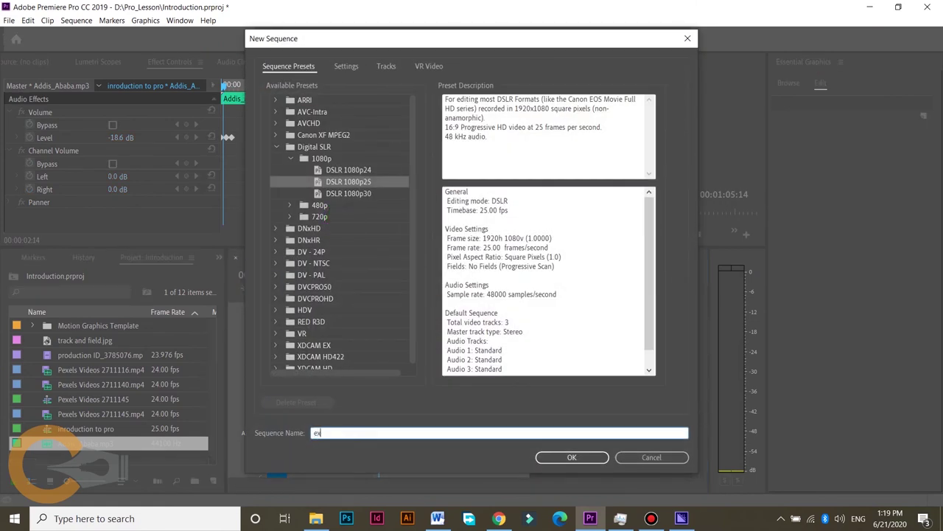
{"action": "key", "text": "Return"}
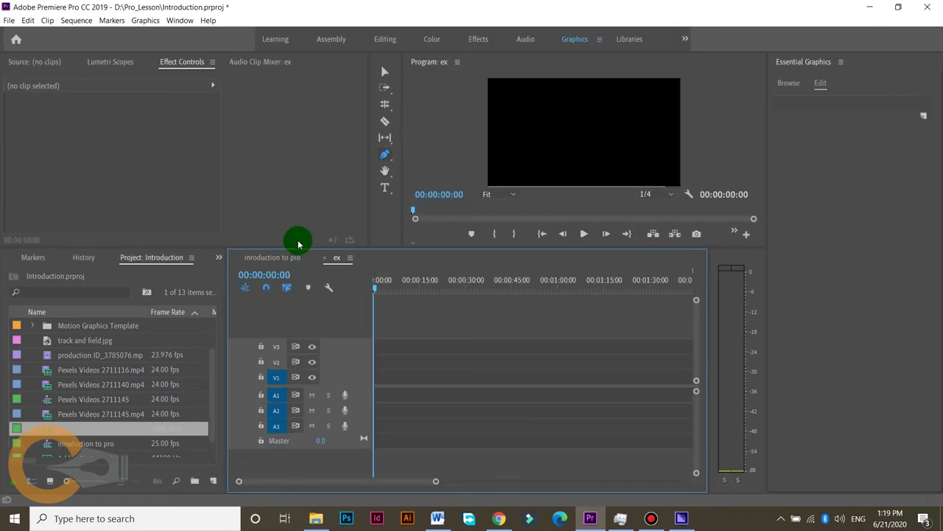
{"action": "left_click", "coordinate": [65, 445]}
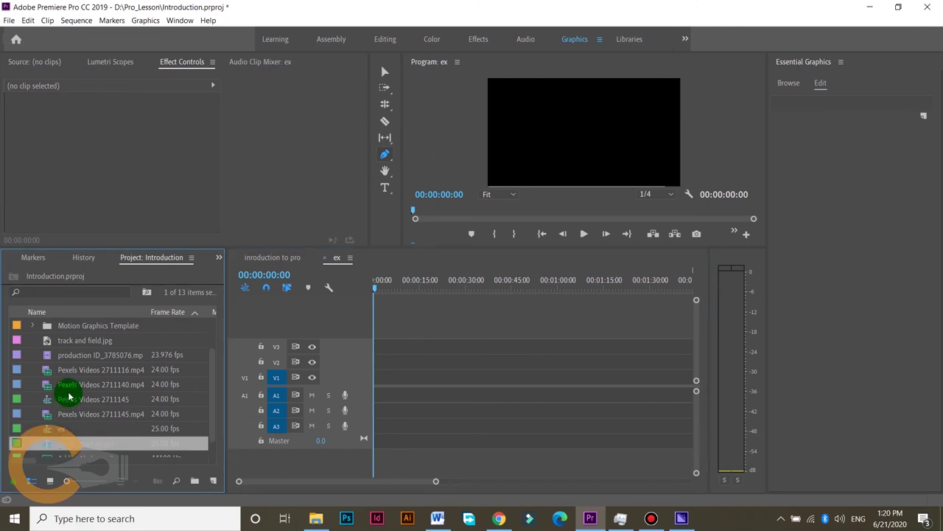
{"action": "left_click_drag", "start_coordinate": [44, 369], "coordinate": [367, 391]}
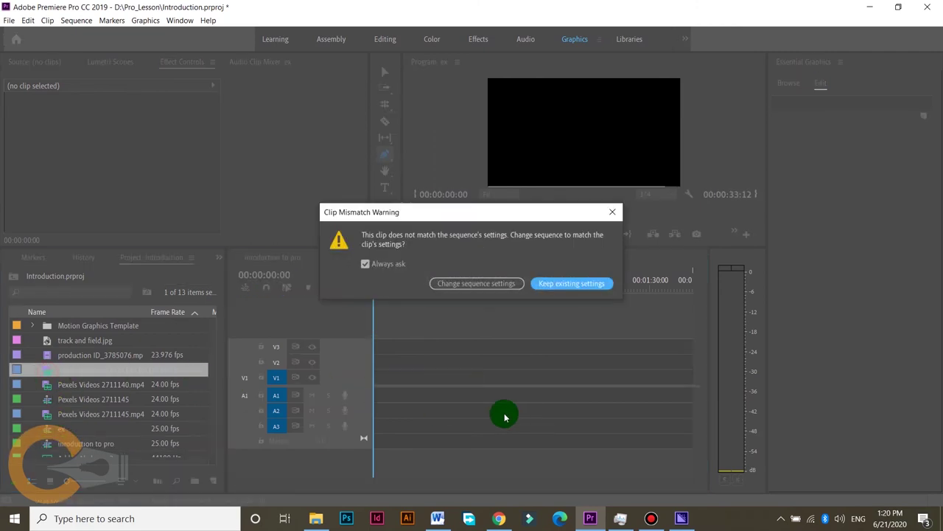
{"action": "left_click", "coordinate": [573, 283]}
{"action": "left_click", "coordinate": [406, 368]}
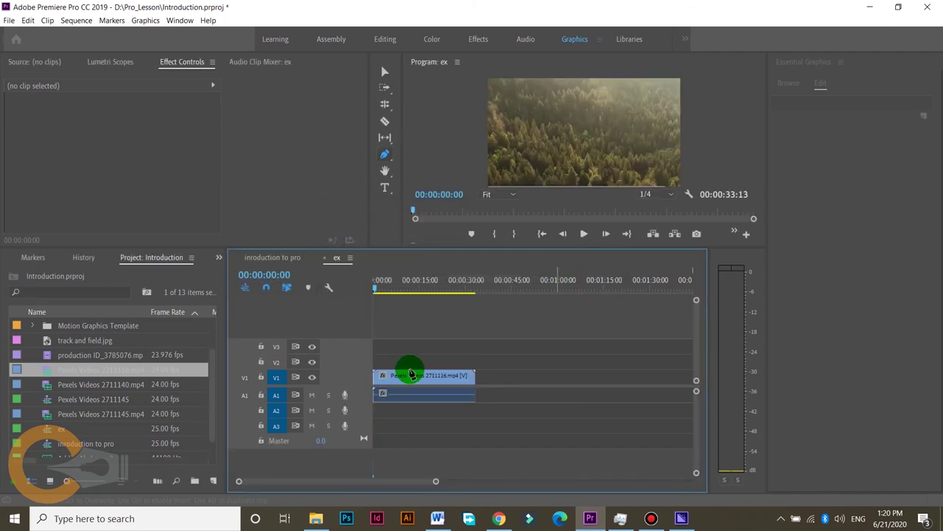
Step: Queue the ex sequence as an H.264 ex.mp4 job in Media Encoder
{"action": "left_click", "coordinate": [9, 22]}
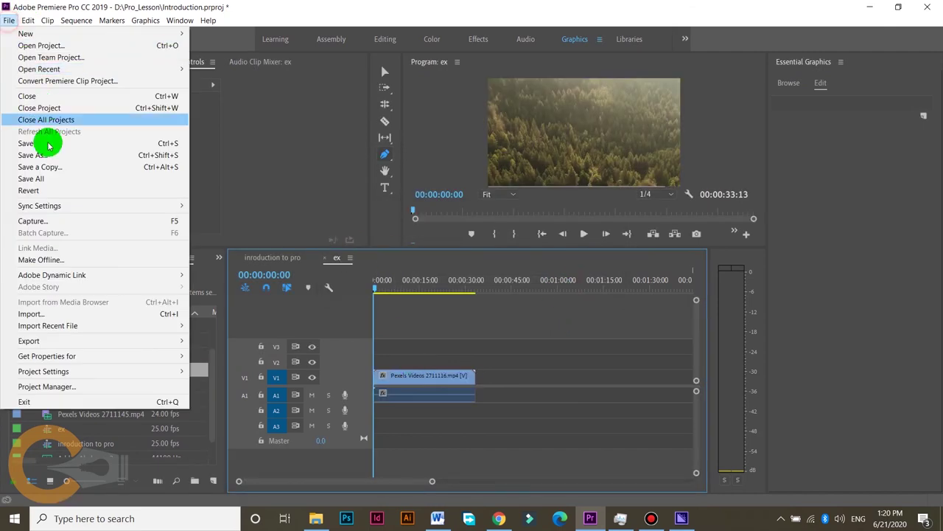
{"action": "left_click", "coordinate": [49, 340]}
{"action": "left_click", "coordinate": [269, 343]}
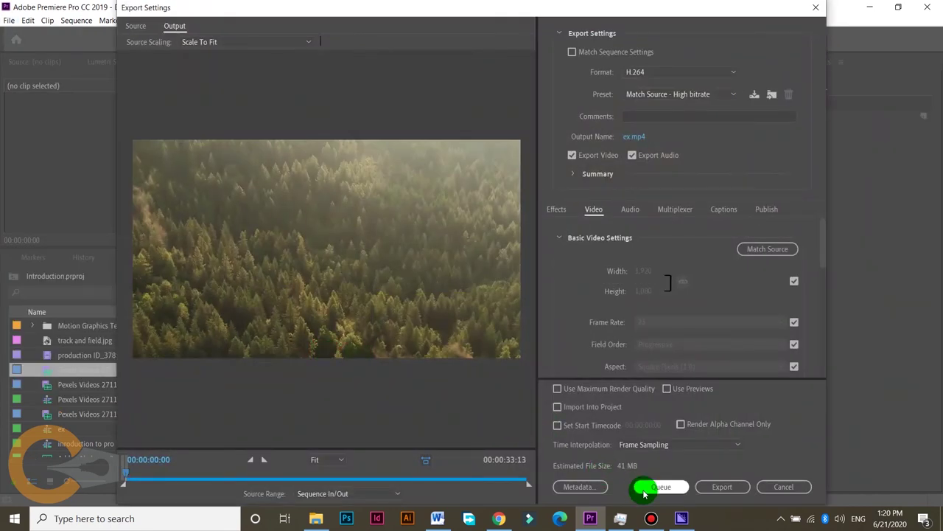
{"action": "left_click", "coordinate": [644, 492]}
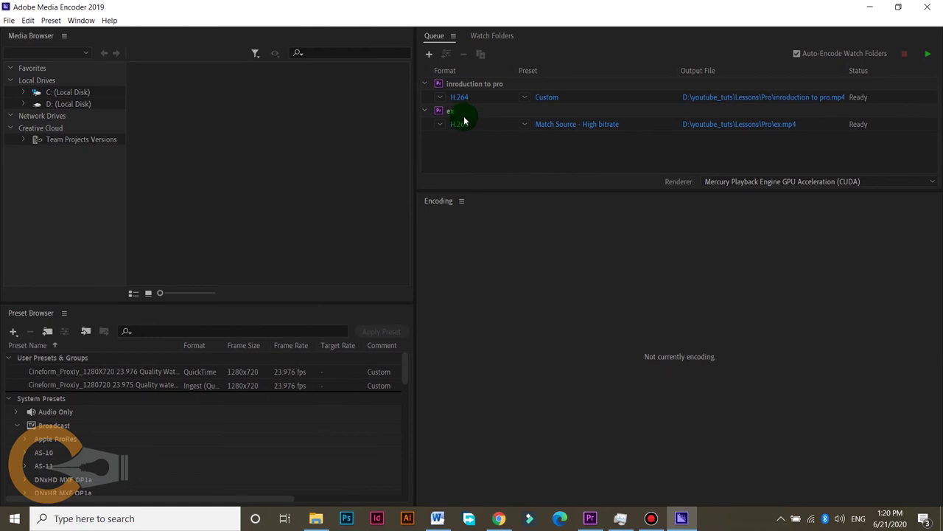
Step: Remove the ex.mp4 job from the queue, leaving only the inroduction to pro export
{"action": "left_click", "coordinate": [448, 112]}
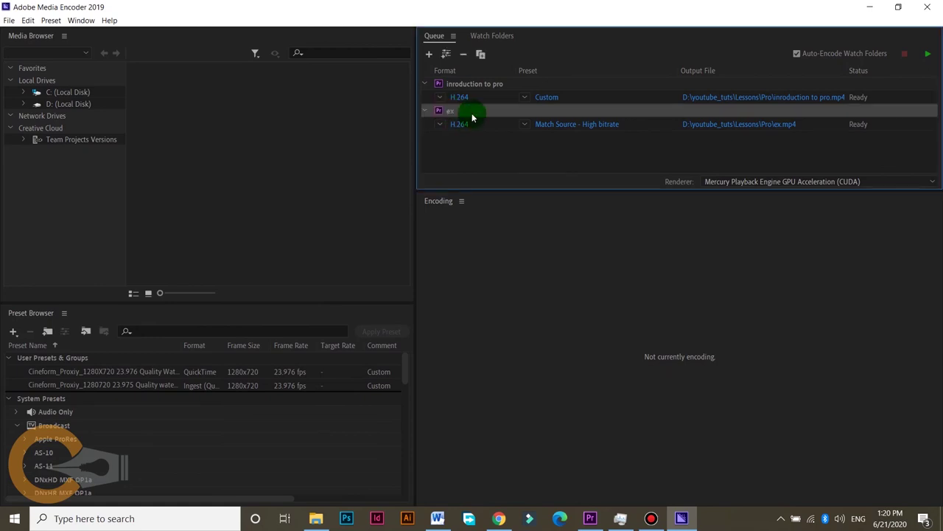
{"action": "left_click", "coordinate": [589, 519]}
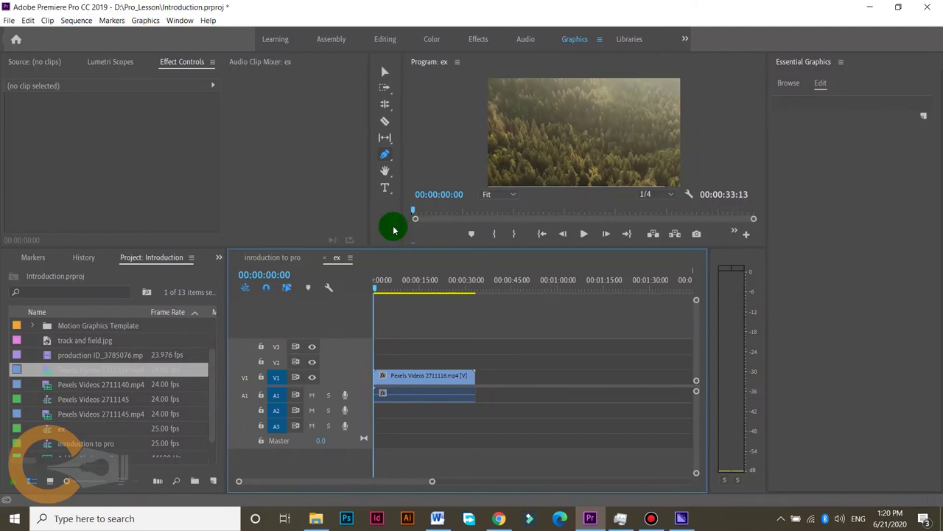
{"action": "left_click", "coordinate": [285, 258]}
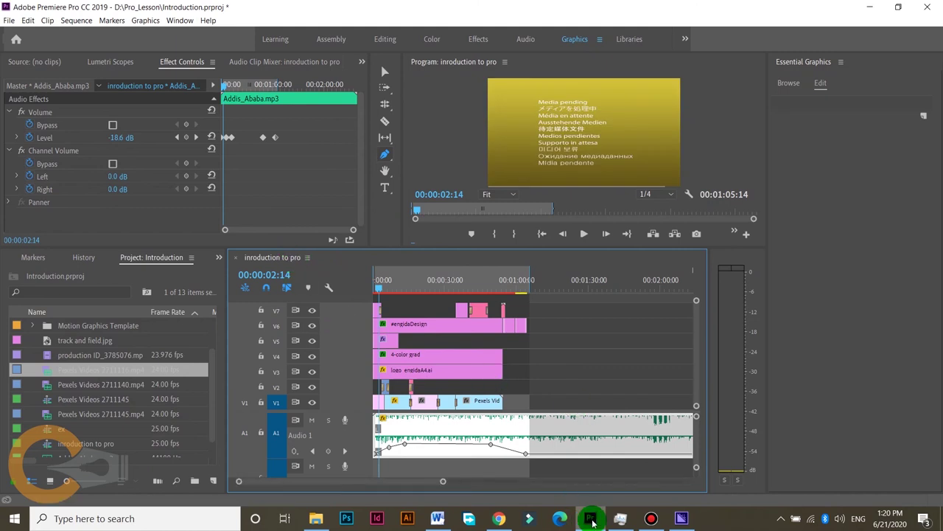
{"action": "left_click", "coordinate": [682, 521]}
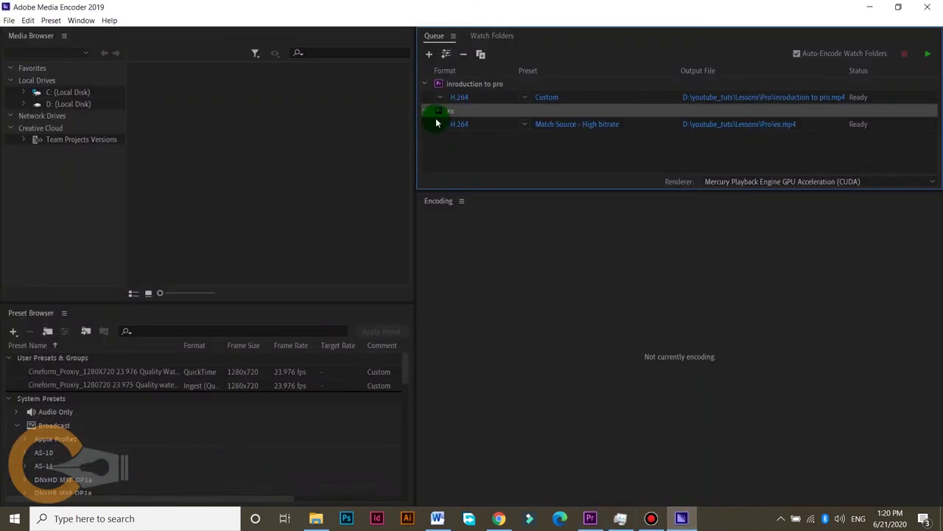
{"action": "right_click", "coordinate": [443, 114]}
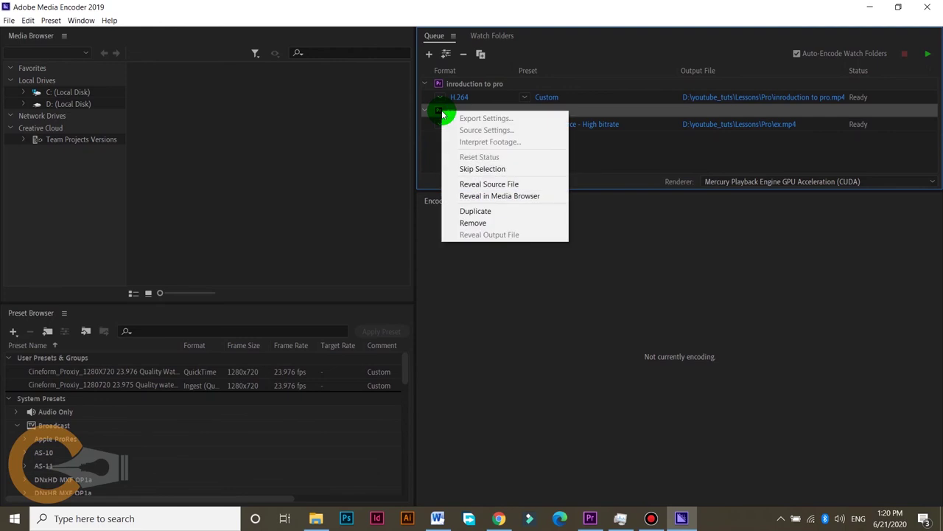
{"action": "left_click", "coordinate": [480, 222]}
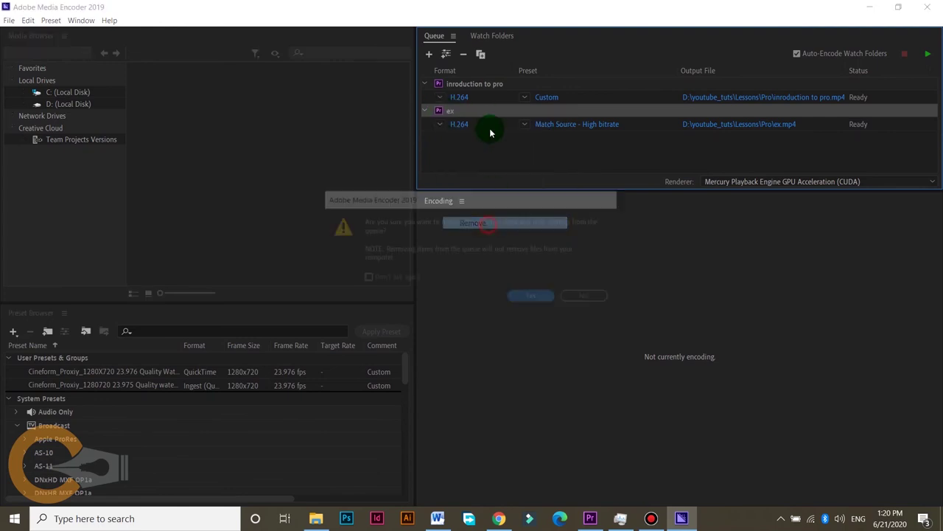
{"action": "left_click", "coordinate": [526, 298]}
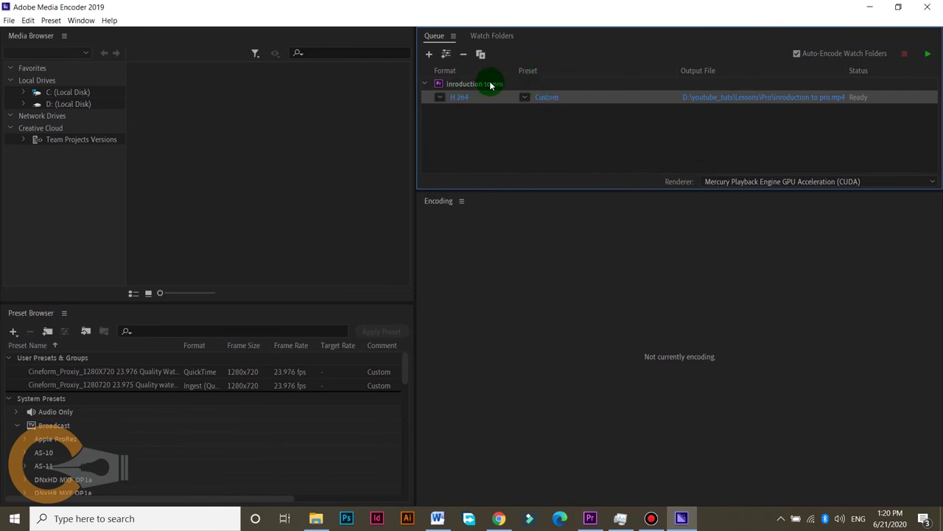
Step: Encode inroduction to pro.mp4 and reveal the finished 22,886 KB file in the Pro folder
{"action": "left_click", "coordinate": [928, 53]}
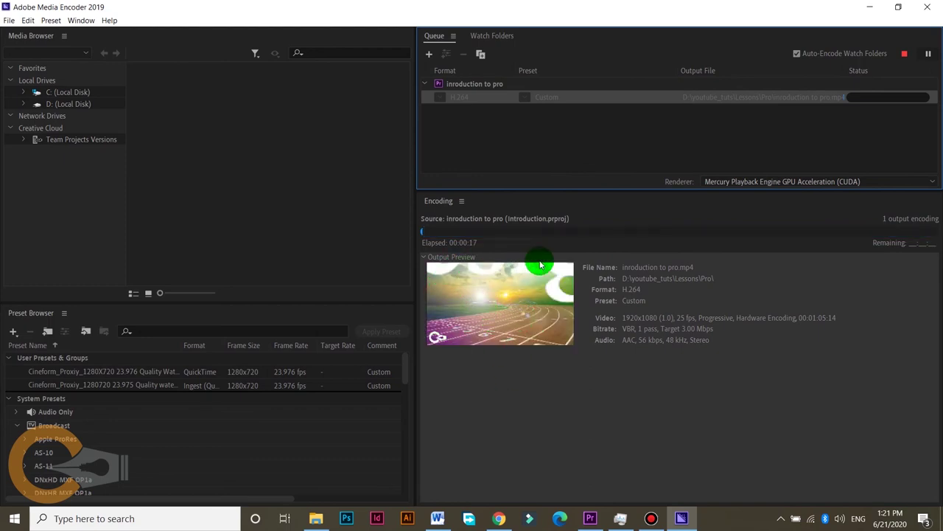
{"action": "left_click", "coordinate": [874, 7]}
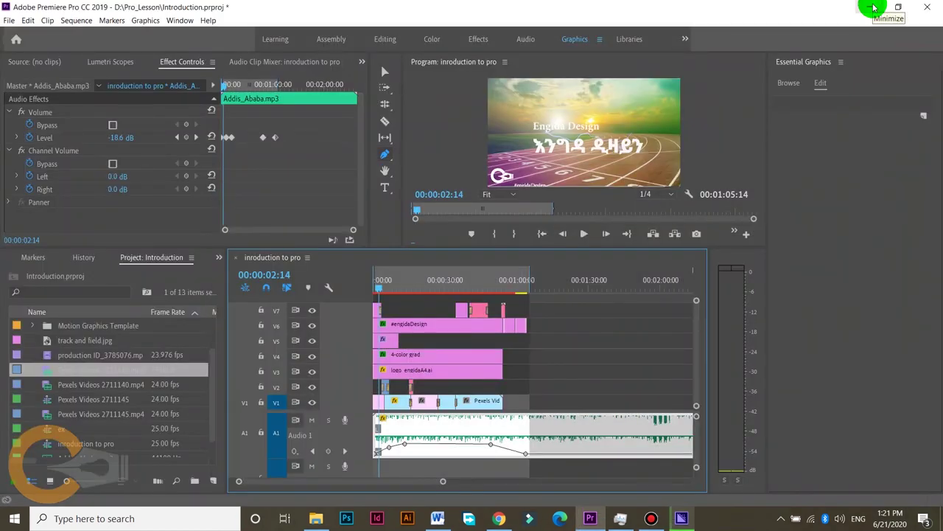
{"action": "left_click", "coordinate": [680, 519]}
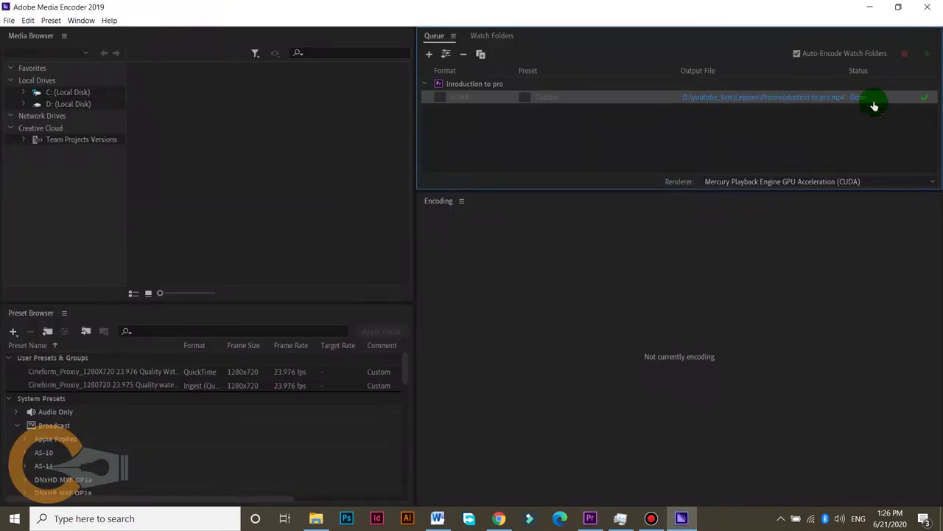
{"action": "left_click", "coordinate": [789, 100]}
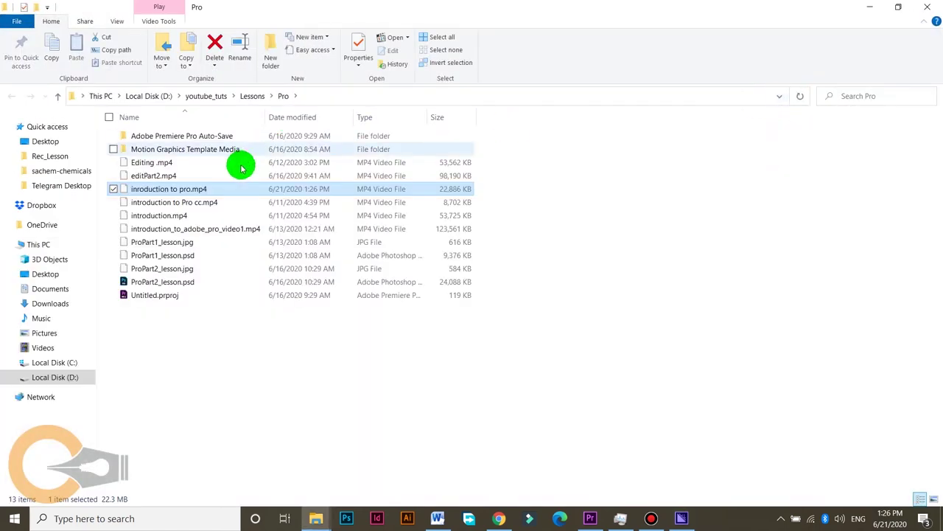
Step: Play the exported inroduction to pro.mp4 from the Pro folder in Media Player Classic
{"action": "left_click", "coordinate": [199, 190]}
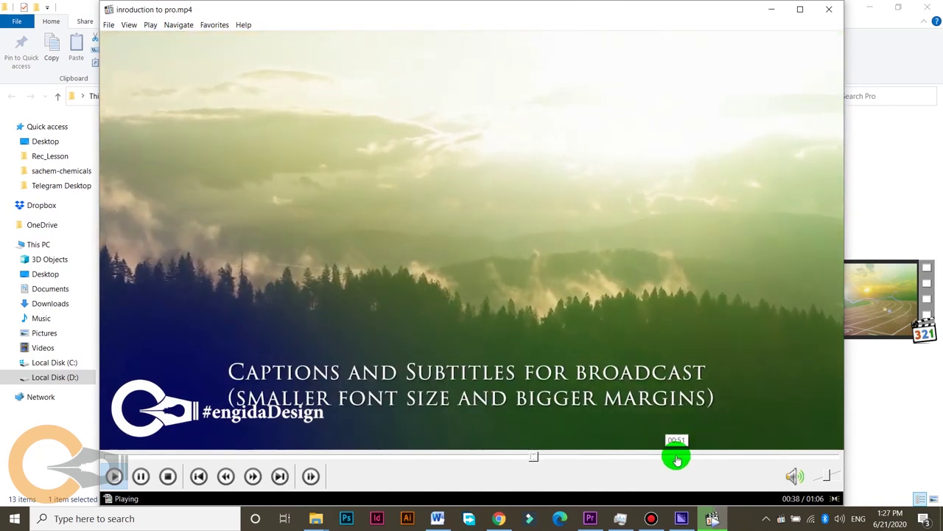
Step: Seek ahead to the closing credits of inroduction to pro.mp4, then close Media Player Classic
{"action": "left_click", "coordinate": [675, 459]}
{"action": "left_click", "coordinate": [728, 458]}
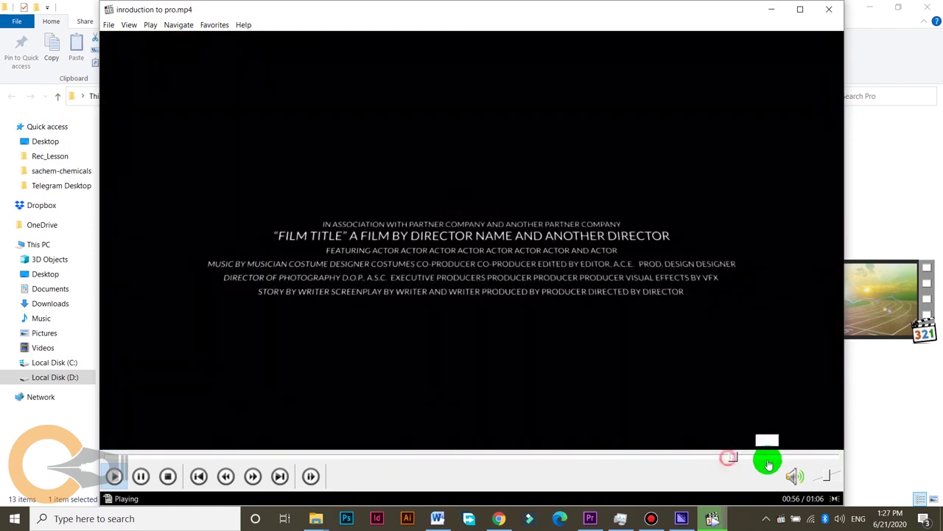
{"action": "left_click", "coordinate": [705, 459]}
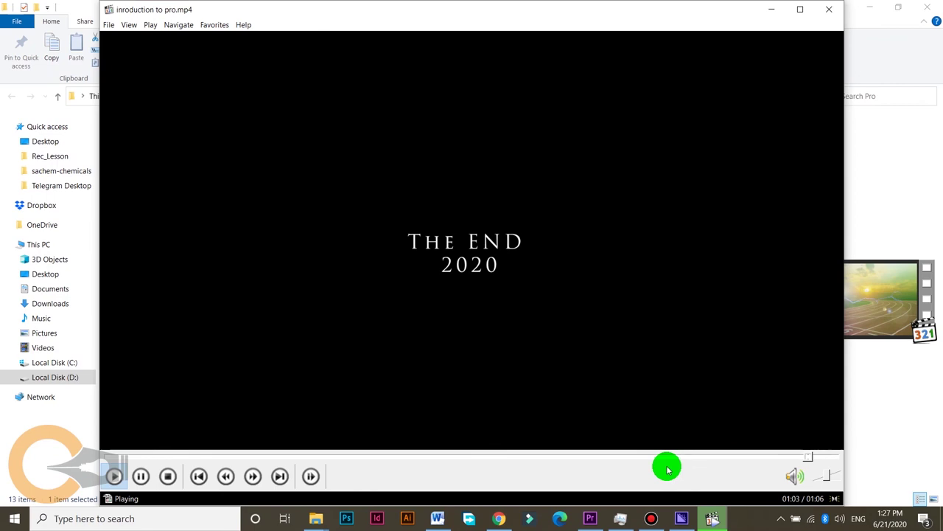
{"action": "left_click", "coordinate": [829, 9]}
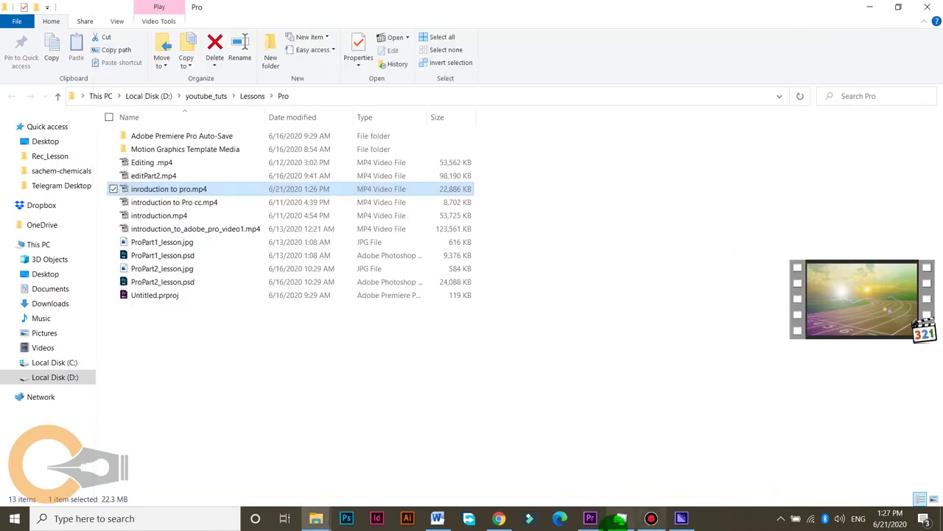
Step: Open the Export Settings for the inroduction to pro sequence on the Publish tab
{"action": "left_click", "coordinate": [590, 518]}
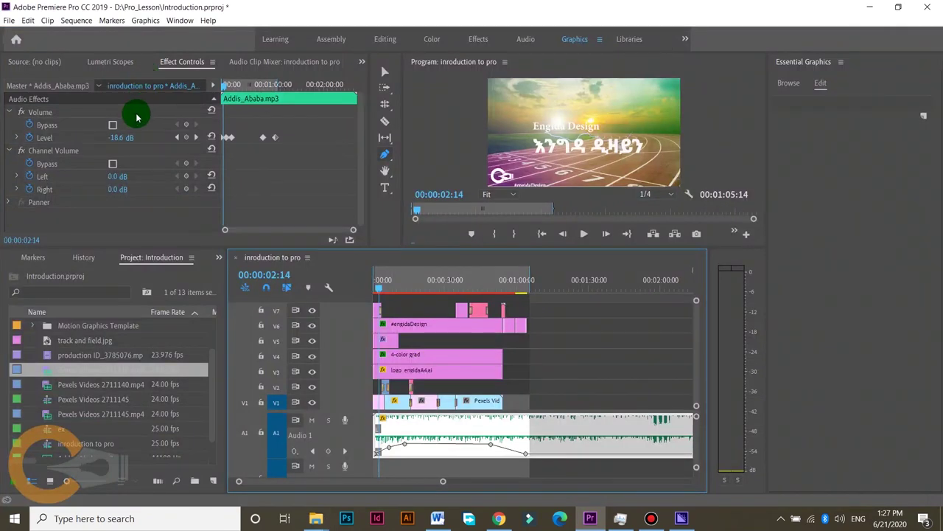
{"action": "left_click", "coordinate": [9, 20]}
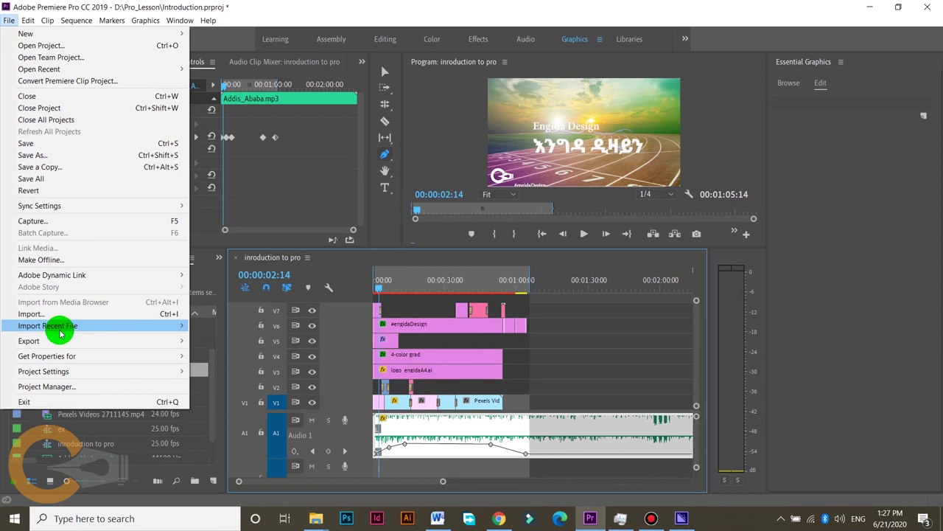
{"action": "mouse_move", "coordinate": [63, 340]}
{"action": "left_click", "coordinate": [216, 342]}
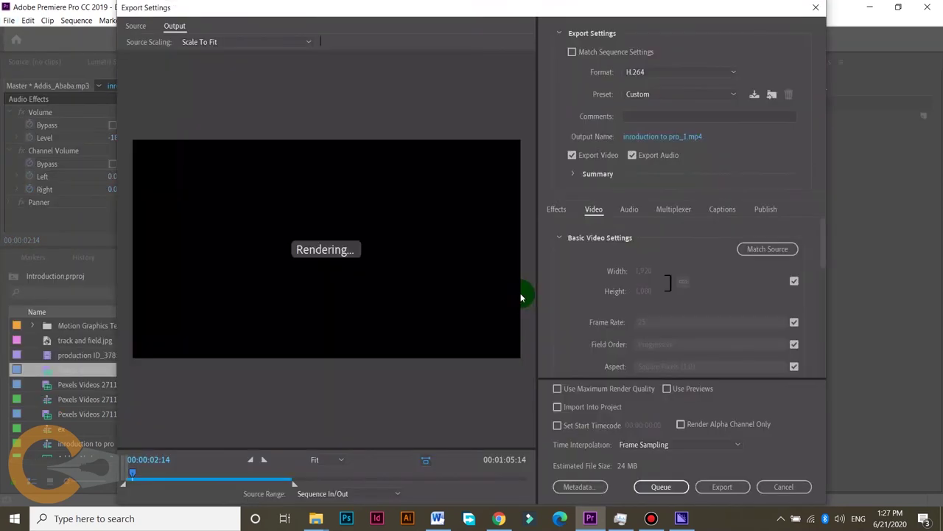
{"action": "left_click", "coordinate": [766, 209]}
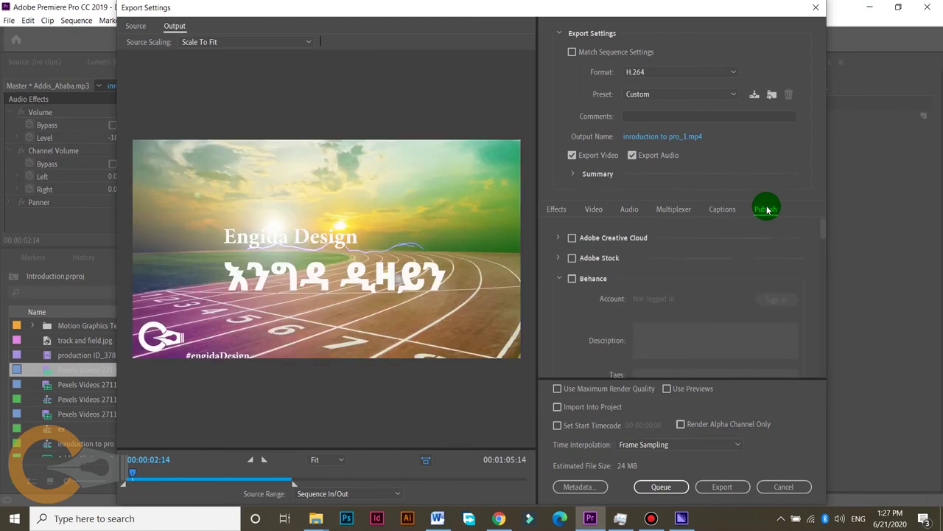
Step: Collapse the Behance, FTP, Twitter, Vimeo and YouTube publishing sections
{"action": "left_click", "coordinate": [558, 278]}
{"action": "left_click", "coordinate": [558, 319]}
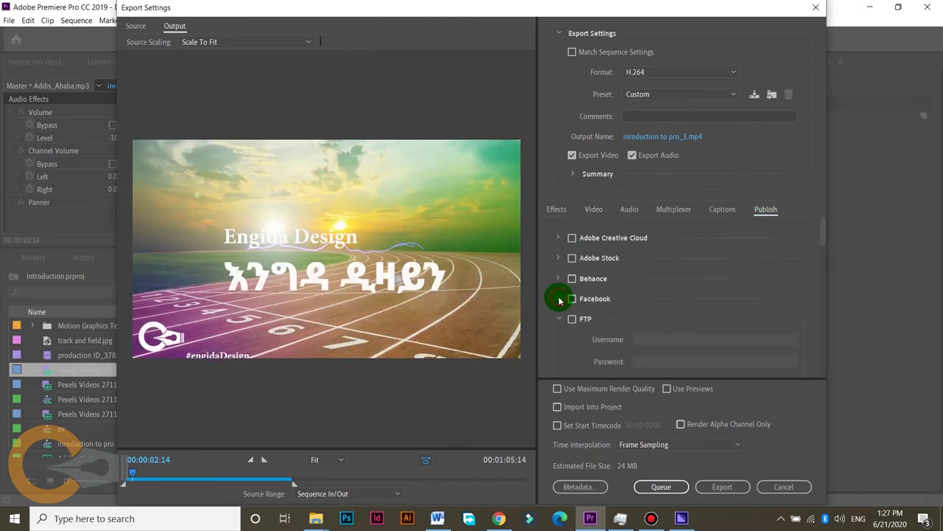
{"action": "left_click", "coordinate": [558, 319]}
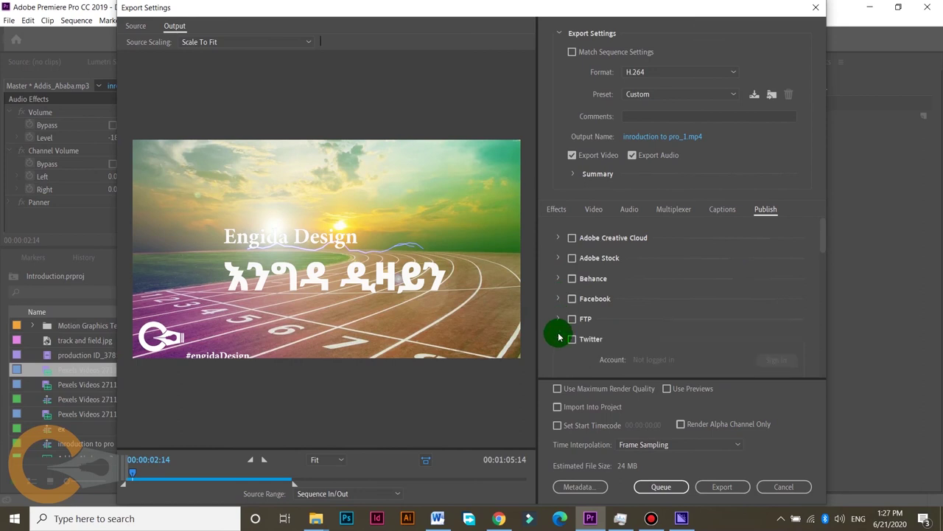
{"action": "left_click", "coordinate": [560, 339]}
{"action": "scroll", "coordinate": [558, 339], "scroll_direction": "down", "scroll_amount": 1}
{"action": "scroll", "coordinate": [558, 340], "scroll_direction": "down", "scroll_amount": 1}
{"action": "left_click", "coordinate": [558, 263]}
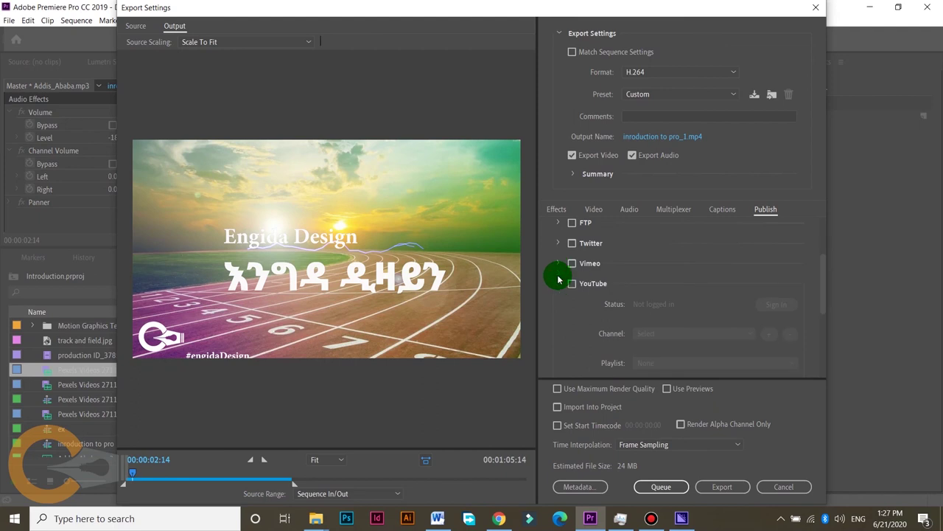
{"action": "left_click", "coordinate": [560, 286]}
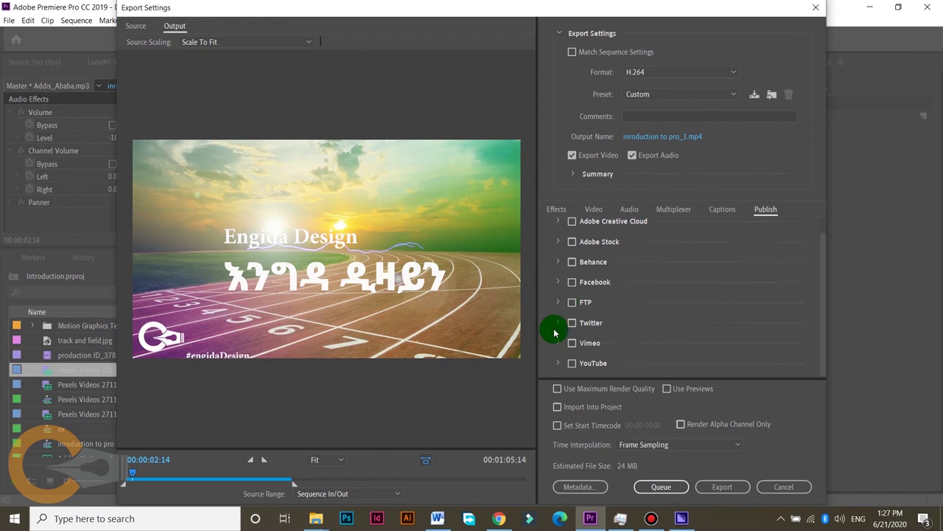
Step: Enable YouTube publishing and expand its settings
{"action": "left_click", "coordinate": [572, 363]}
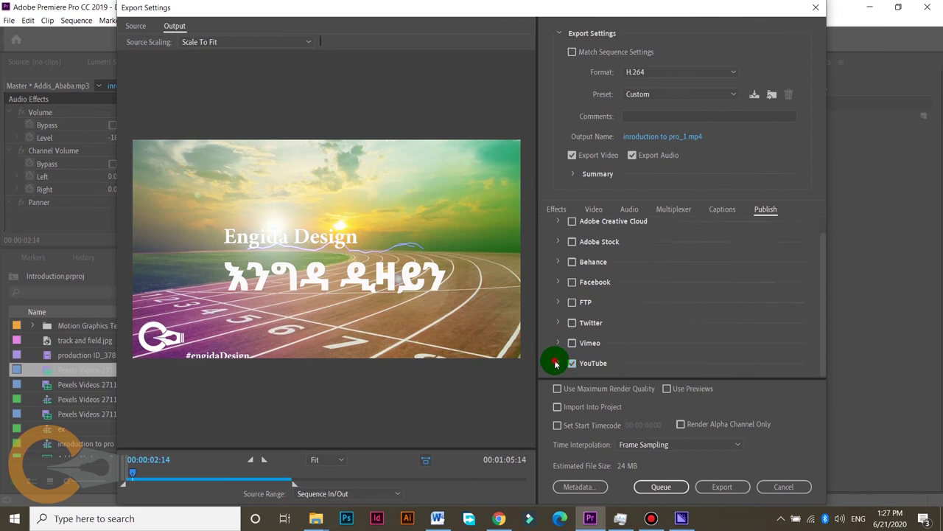
{"action": "left_click", "coordinate": [558, 363]}
{"action": "scroll", "coordinate": [628, 363], "scroll_direction": "down", "scroll_amount": 3}
{"action": "scroll", "coordinate": [629, 364], "scroll_direction": "up", "scroll_amount": 2}
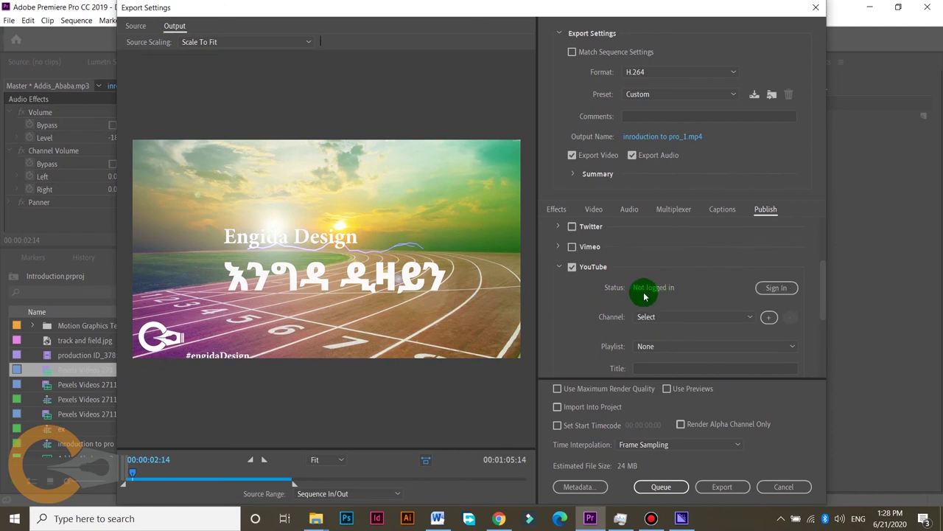
Step: Begin the YouTube sign-in, switch the Google page to English, and enter the account email
{"action": "left_click", "coordinate": [773, 291]}
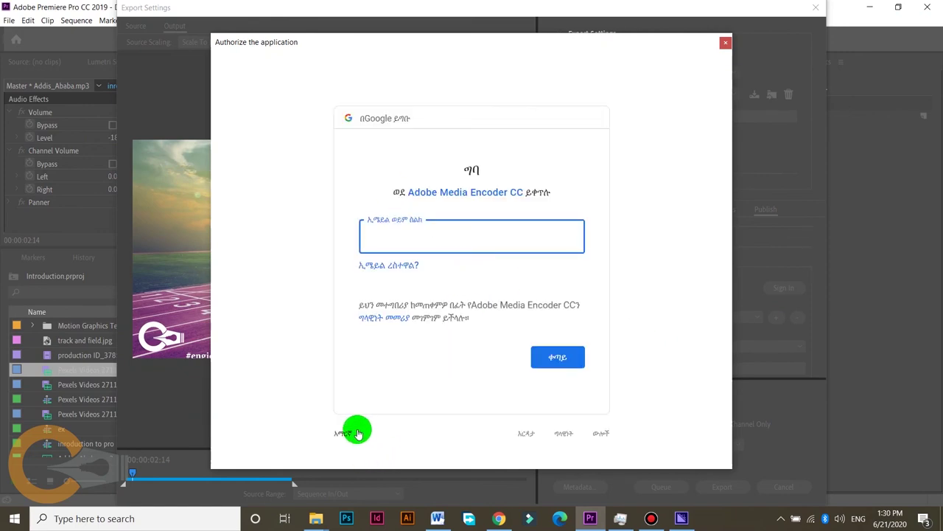
{"action": "left_click", "coordinate": [355, 434]}
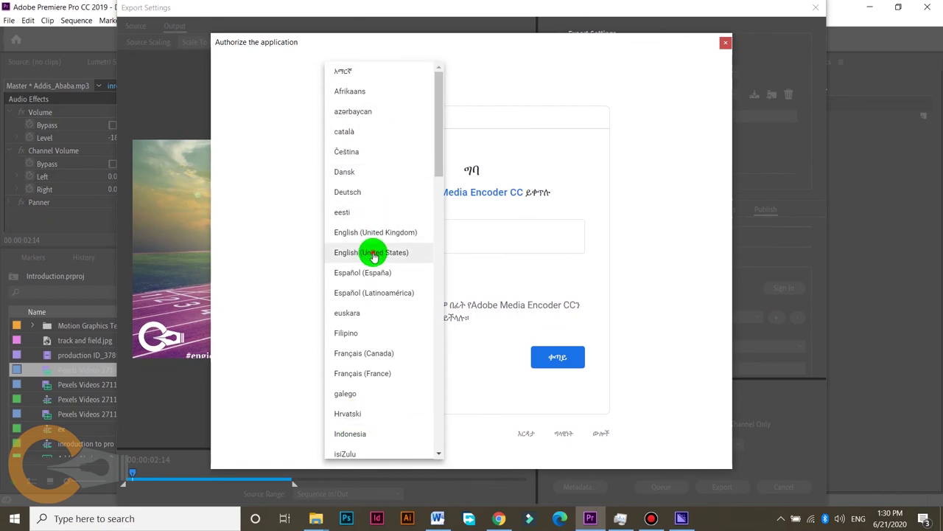
{"action": "left_click", "coordinate": [370, 252]}
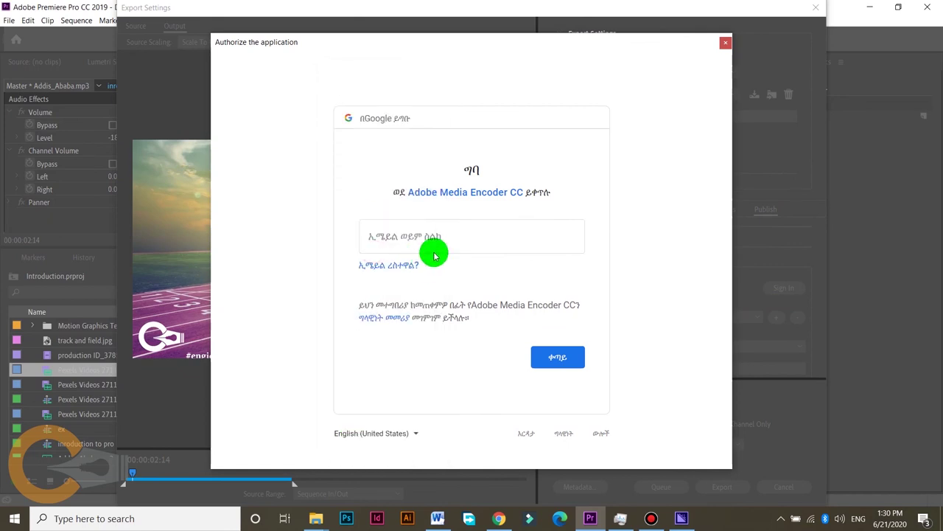
{"action": "left_click", "coordinate": [437, 245]}
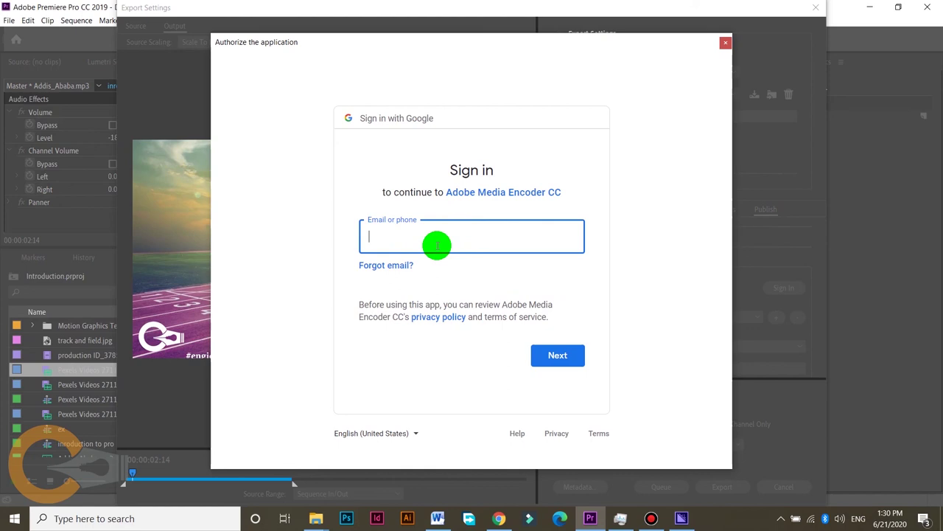
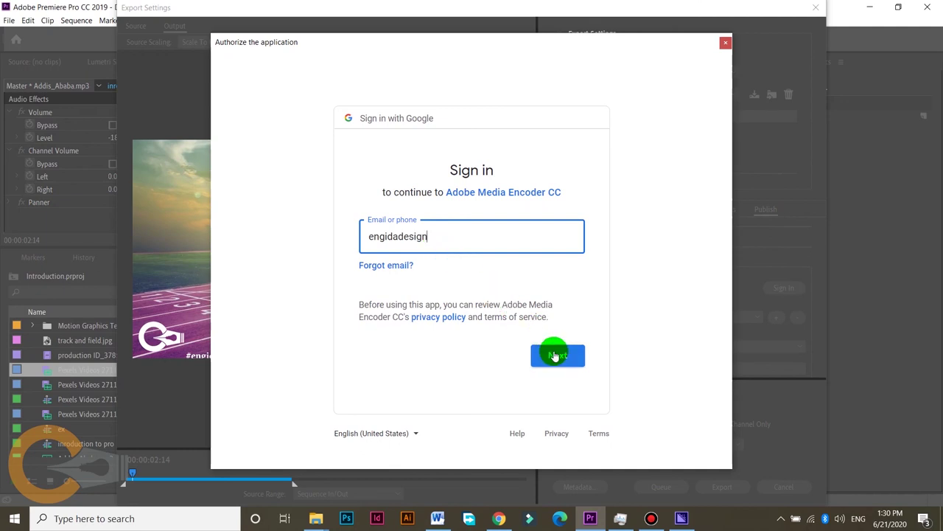
{"action": "left_click", "coordinate": [555, 357]}
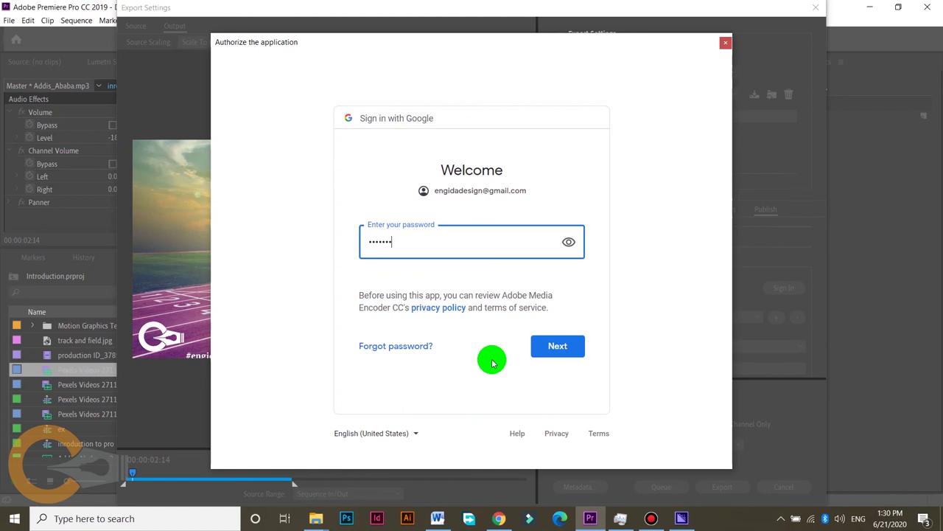
Step: Submit the account password and 2-step verification code, then allow Media Encoder access
{"action": "left_click", "coordinate": [551, 346]}
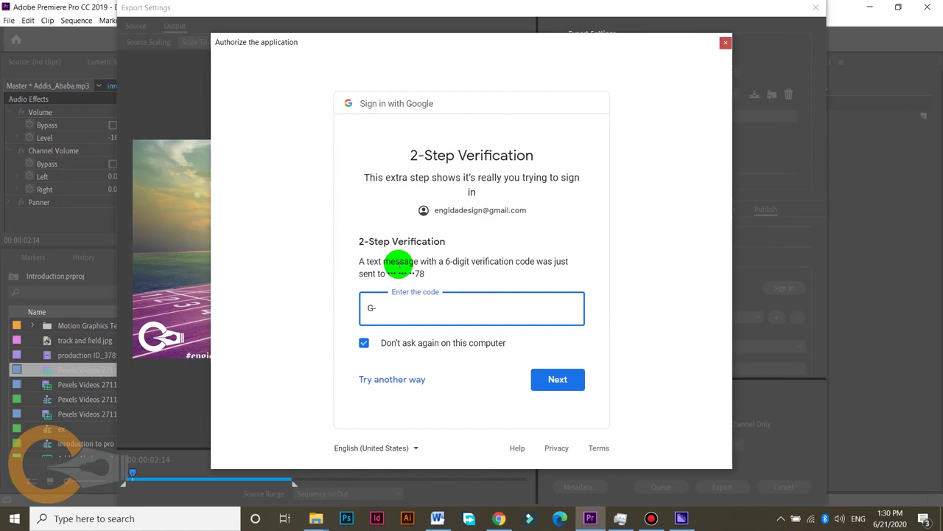
{"action": "left_click", "coordinate": [554, 379]}
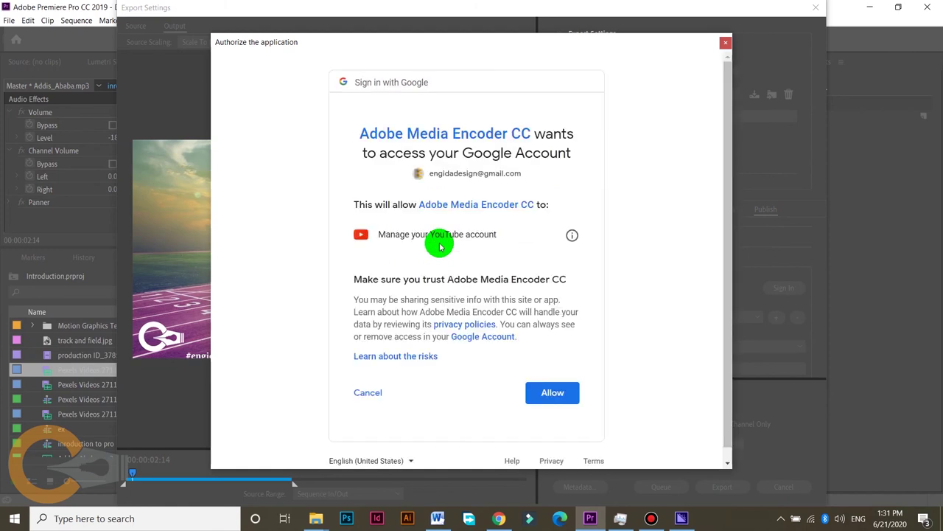
{"action": "left_click", "coordinate": [554, 396]}
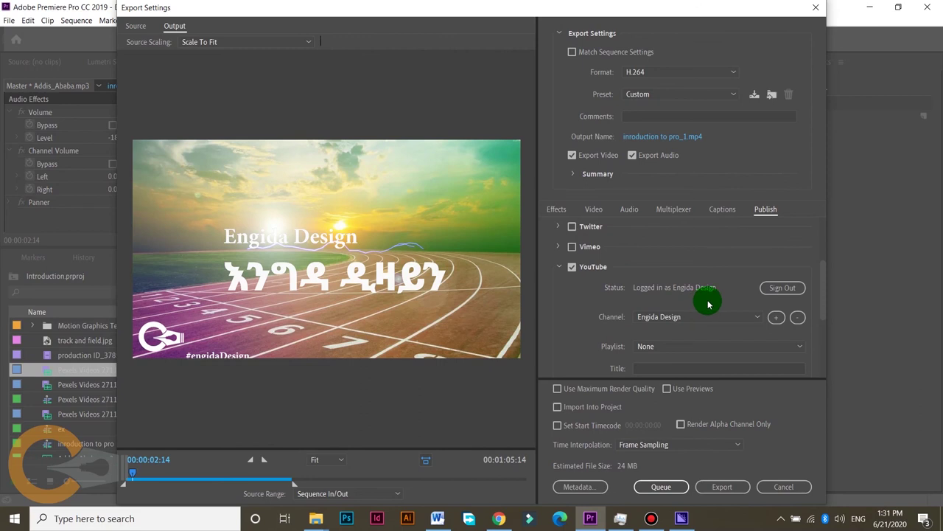
Step: Keep the current YouTube channel and leave Playlist set to None
{"action": "left_click", "coordinate": [755, 320]}
{"action": "left_click", "coordinate": [756, 321]}
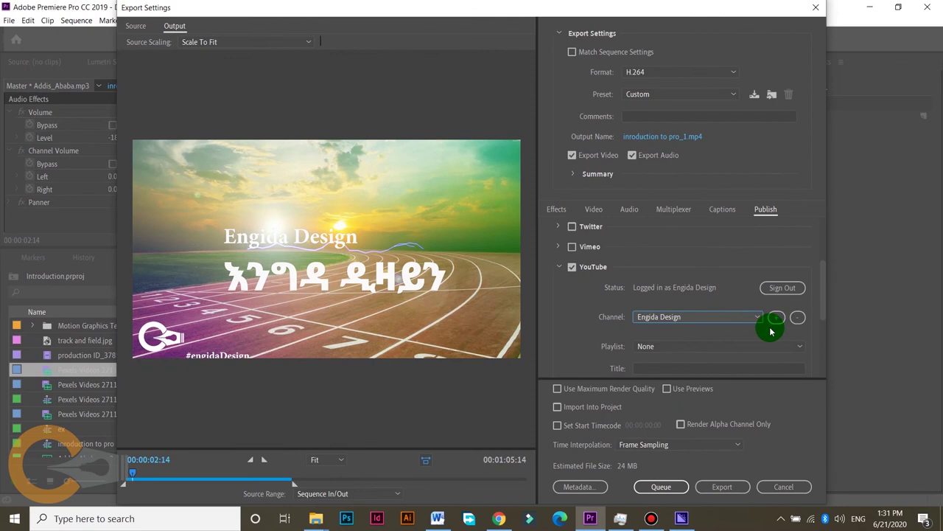
{"action": "left_click", "coordinate": [723, 349]}
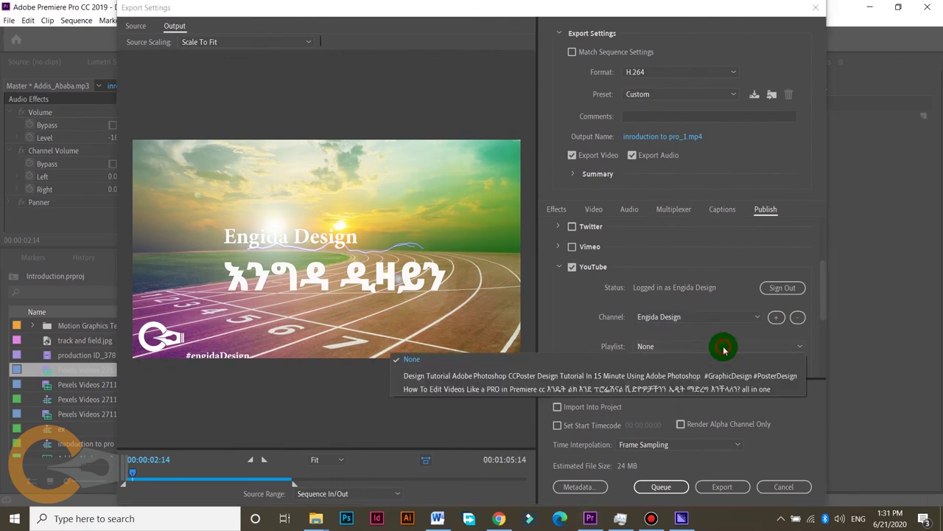
{"action": "left_click", "coordinate": [724, 350]}
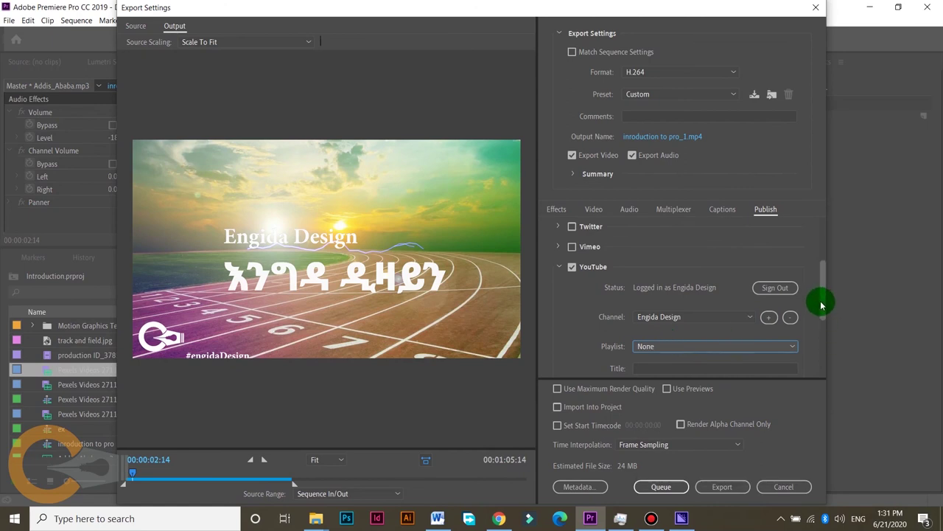
{"action": "left_click_drag", "start_coordinate": [821, 299], "coordinate": [826, 329]}
Step: Title the upload 'introduction to pro' and set its privacy to Private
{"action": "left_click", "coordinate": [684, 304]}
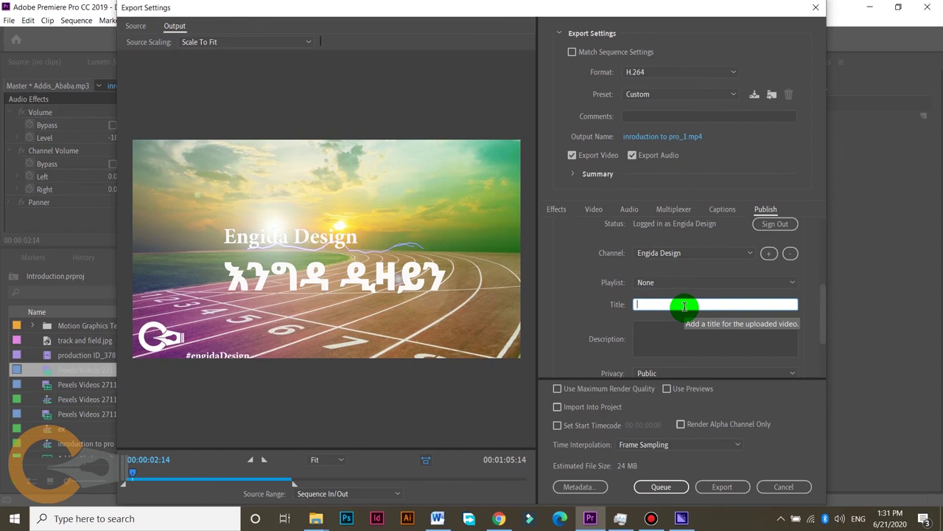
{"action": "type", "text": "introduction to pro"}
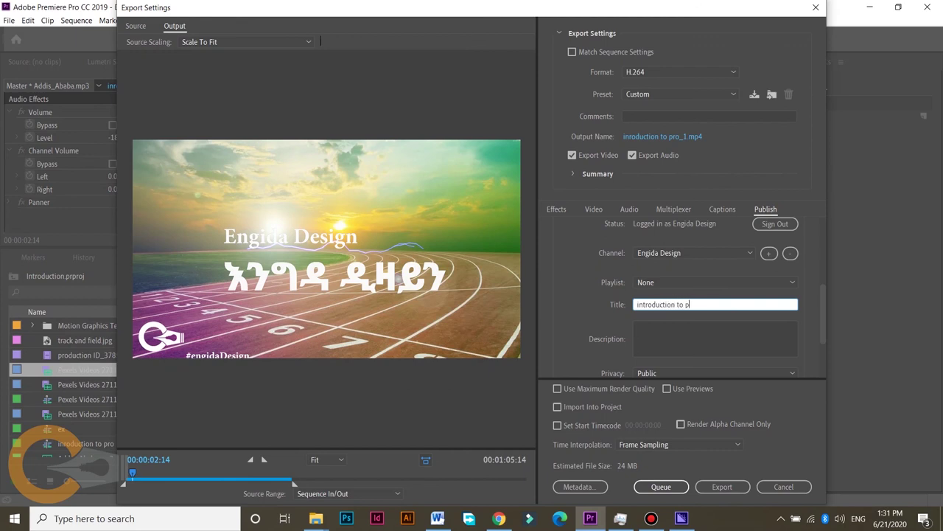
{"action": "left_click", "coordinate": [701, 339]}
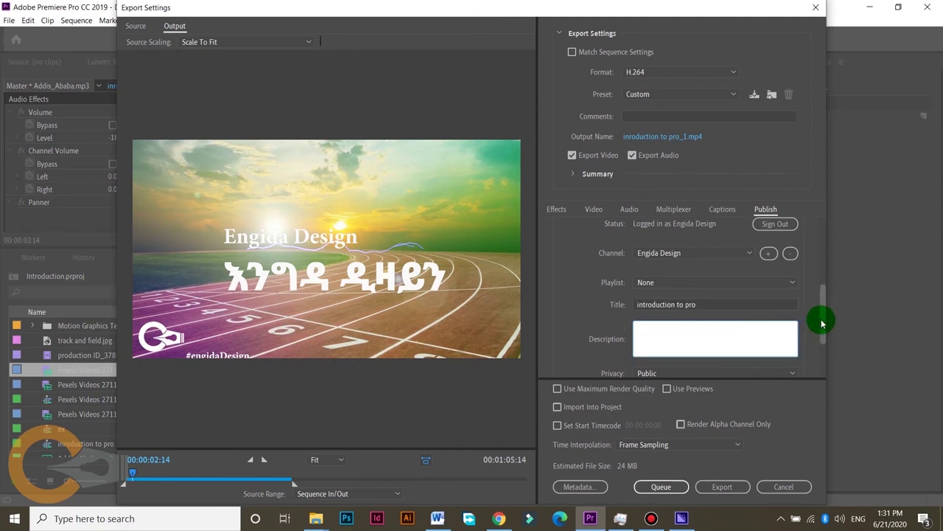
{"action": "left_click_drag", "start_coordinate": [821, 320], "coordinate": [796, 333]}
{"action": "left_click", "coordinate": [759, 333]}
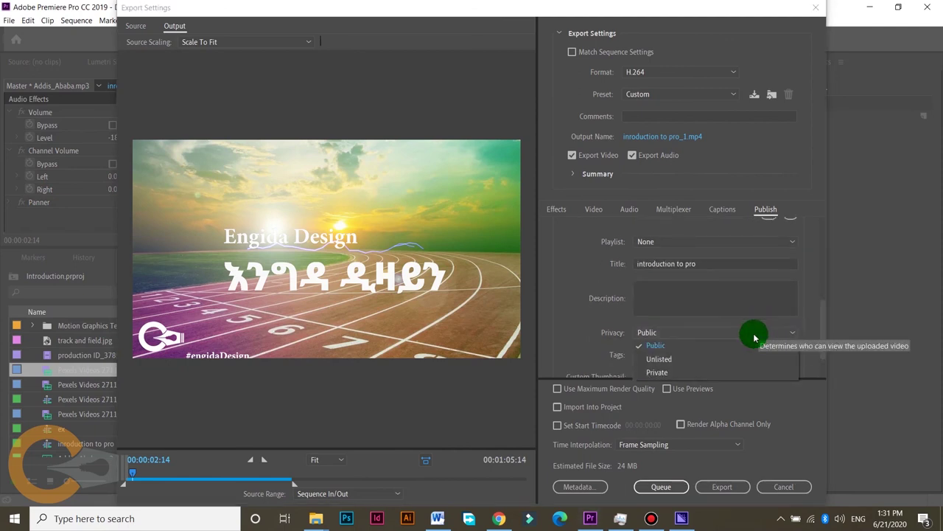
{"action": "left_click", "coordinate": [706, 371]}
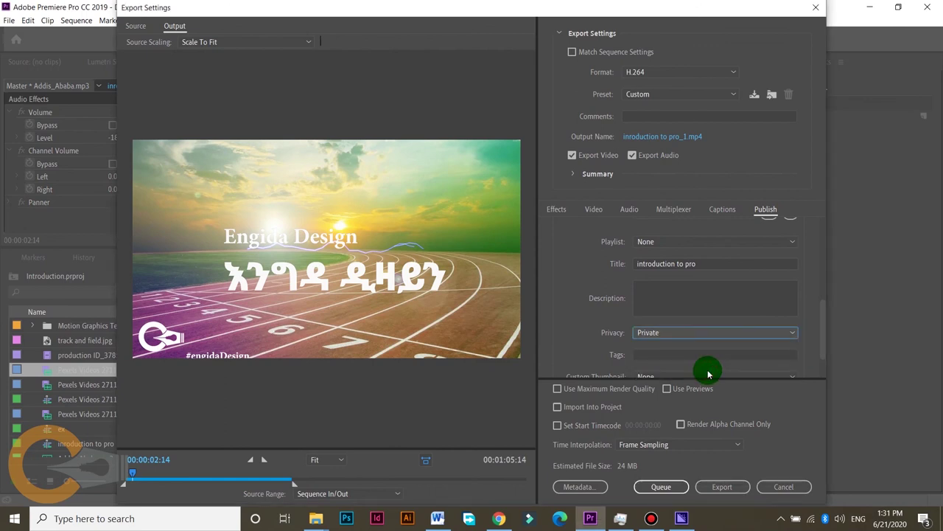
{"action": "scroll", "coordinate": [823, 350], "scroll_direction": "down", "scroll_amount": 2}
{"action": "mouse_move", "coordinate": [823, 350]}
{"action": "left_mouse_down"}
{"action": "mouse_move", "coordinate": [827, 270]}
{"action": "mouse_move", "coordinate": [830, 371]}
{"action": "left_mouse_up"}
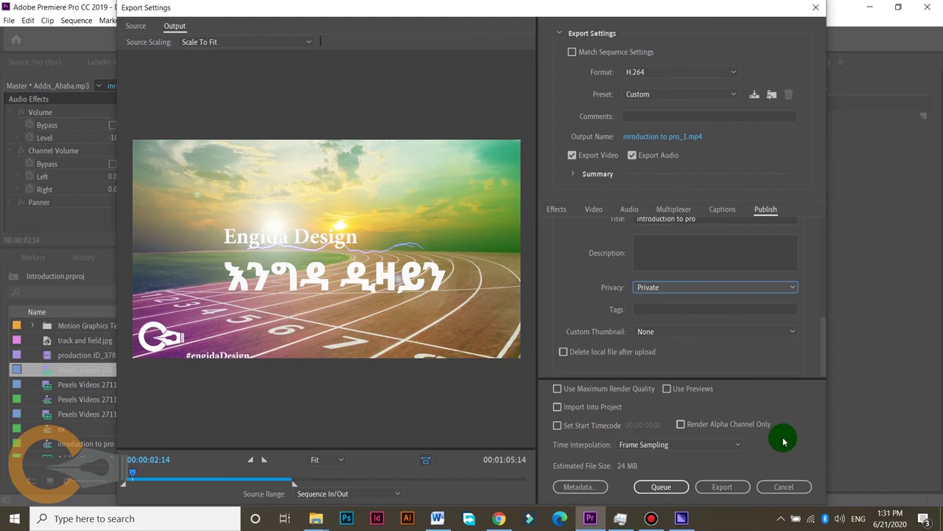
Step: Export and publish the intro to YouTube, then bring Chrome forward once encoding finishes
{"action": "left_click", "coordinate": [724, 488]}
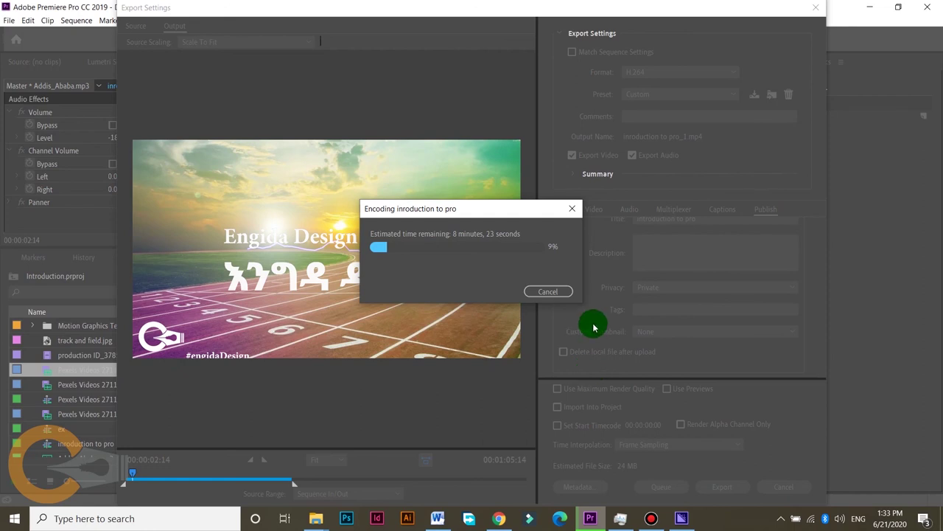
{"action": "left_click", "coordinate": [501, 518]}
Step: Check the pending 'introduction to pro' row in YouTube Studio, then return to Premiere's 17% upload
{"action": "left_click", "coordinate": [74, 10]}
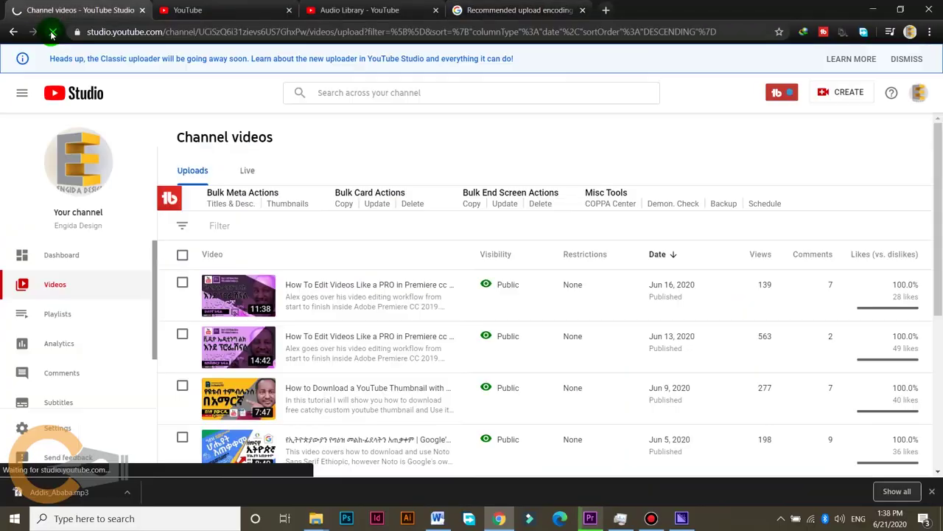
{"action": "left_click", "coordinate": [53, 31]}
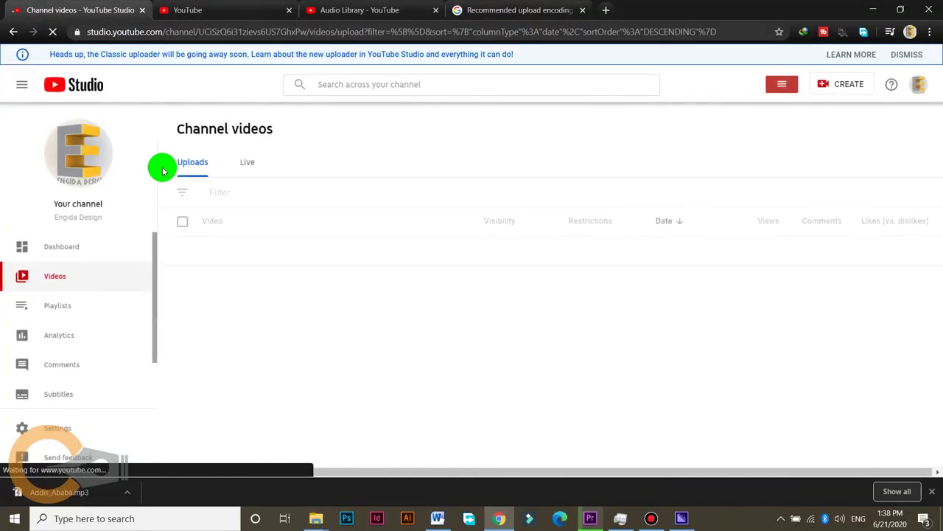
{"action": "mouse_move", "coordinate": [298, 270]}
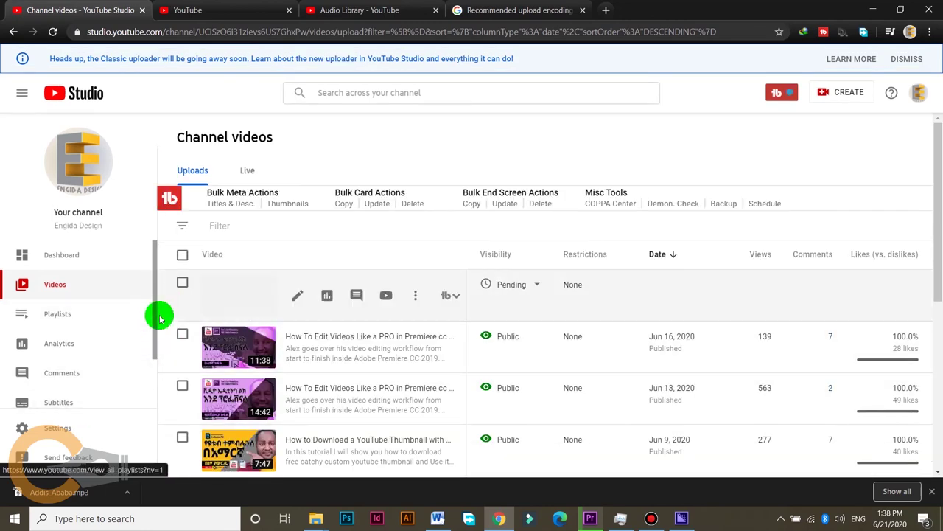
{"action": "mouse_move", "coordinate": [523, 298]}
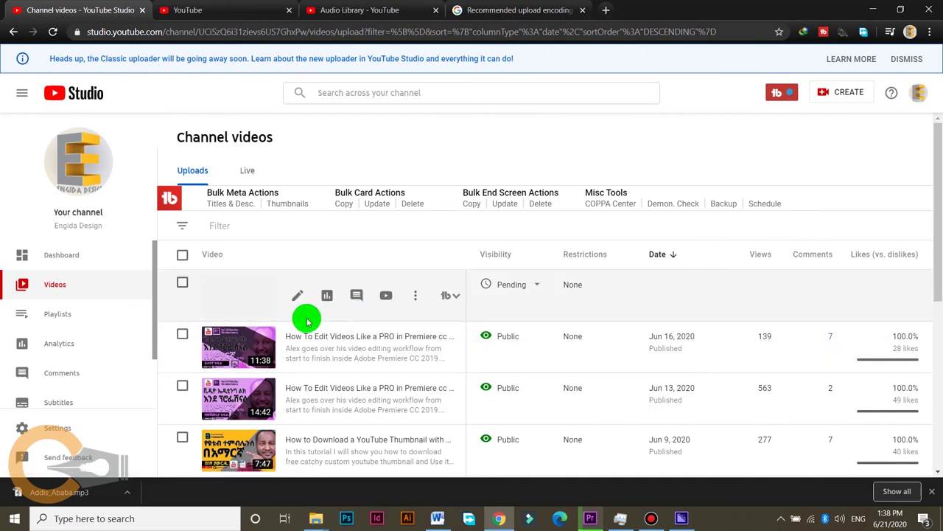
{"action": "left_click", "coordinate": [588, 520]}
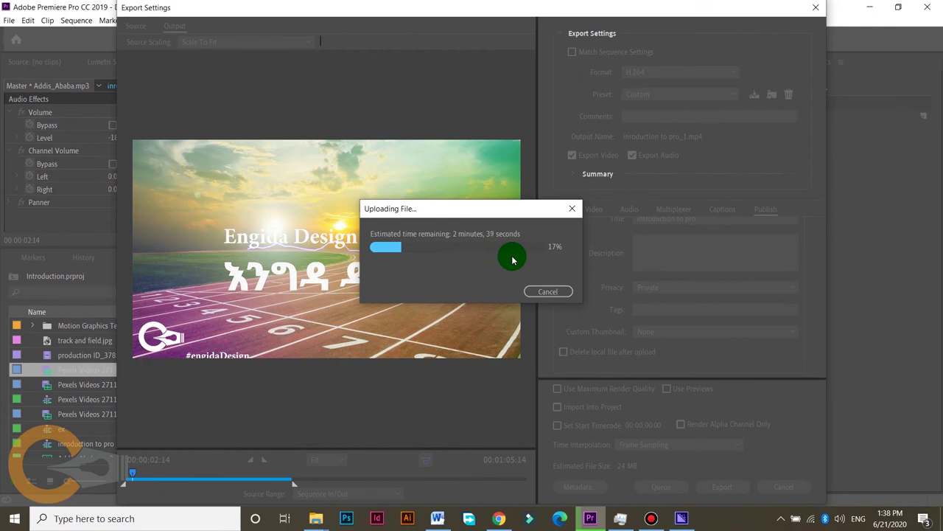
{"action": "left_click", "coordinate": [501, 521]}
{"action": "mouse_move", "coordinate": [337, 294]}
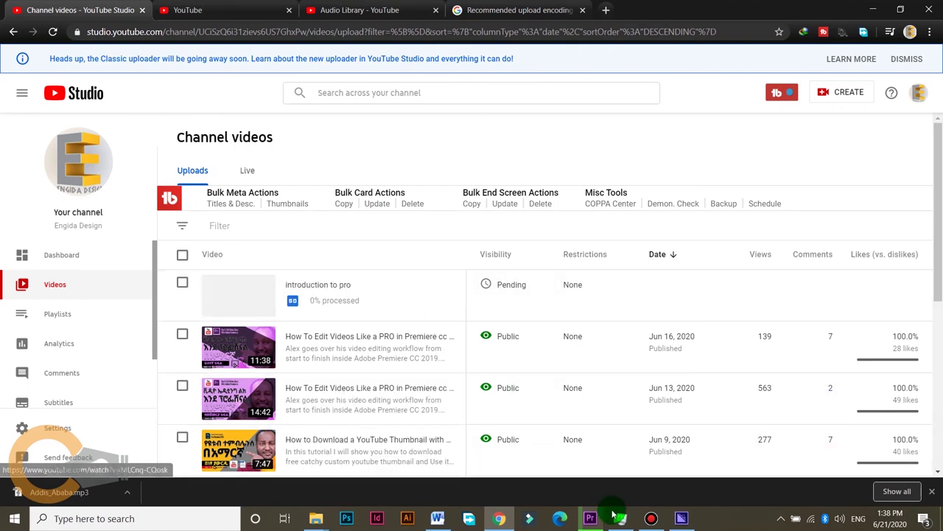
{"action": "left_click", "coordinate": [592, 522]}
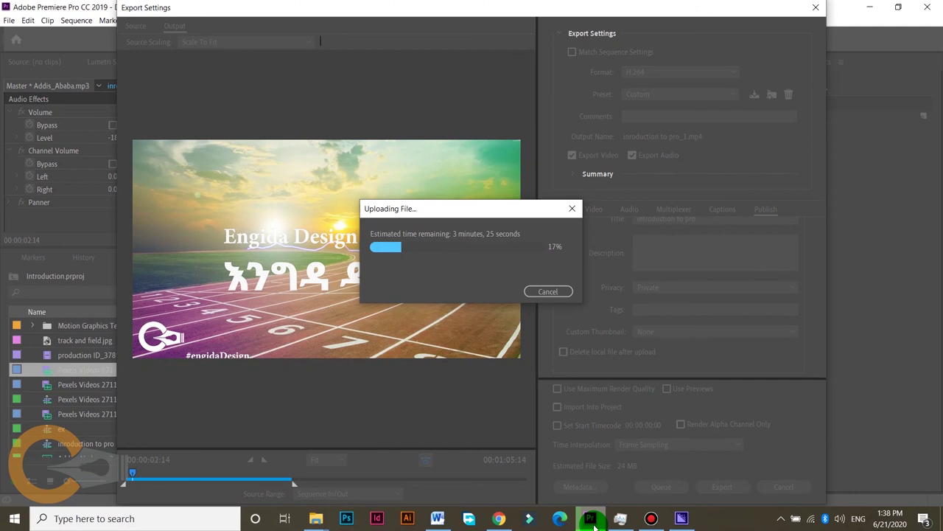